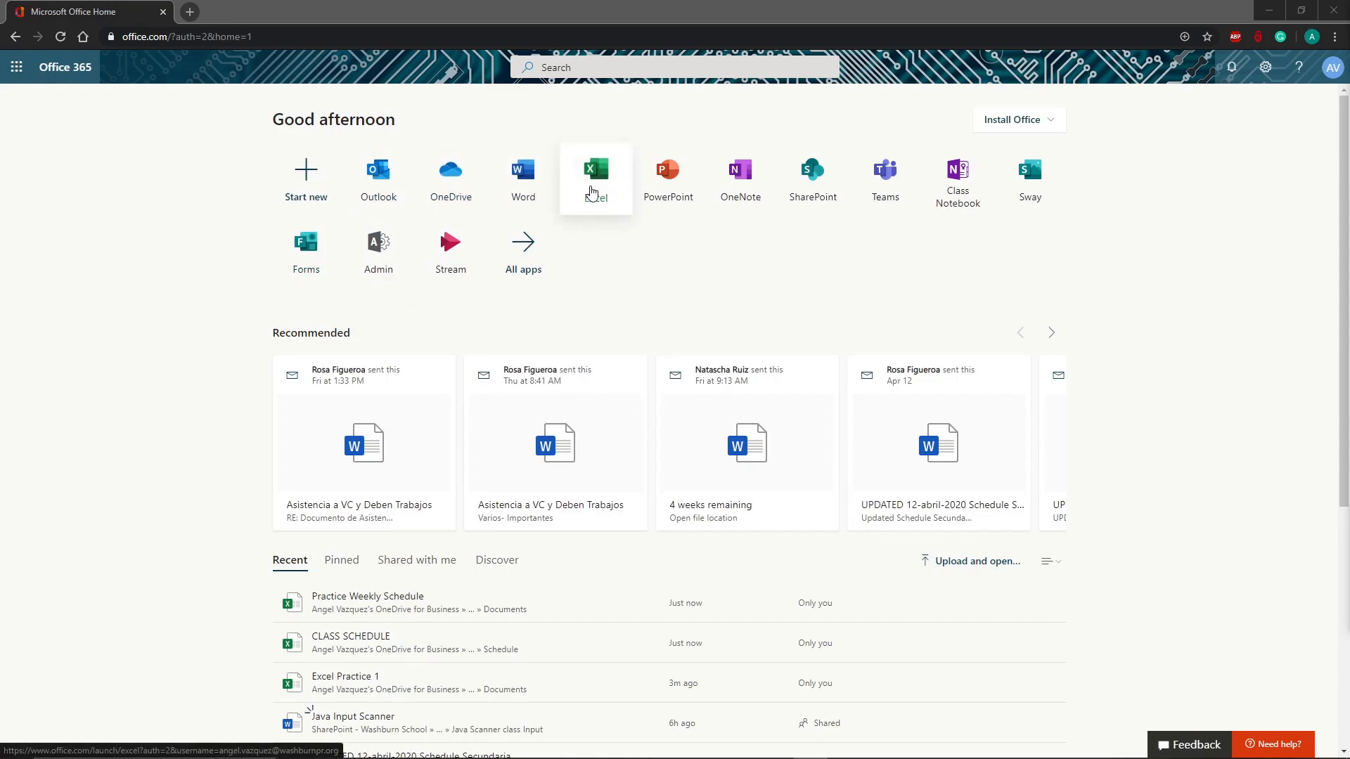
Step: Create a new blank workbook (Book 6) from the Excel app on Office.com
click(591, 192)
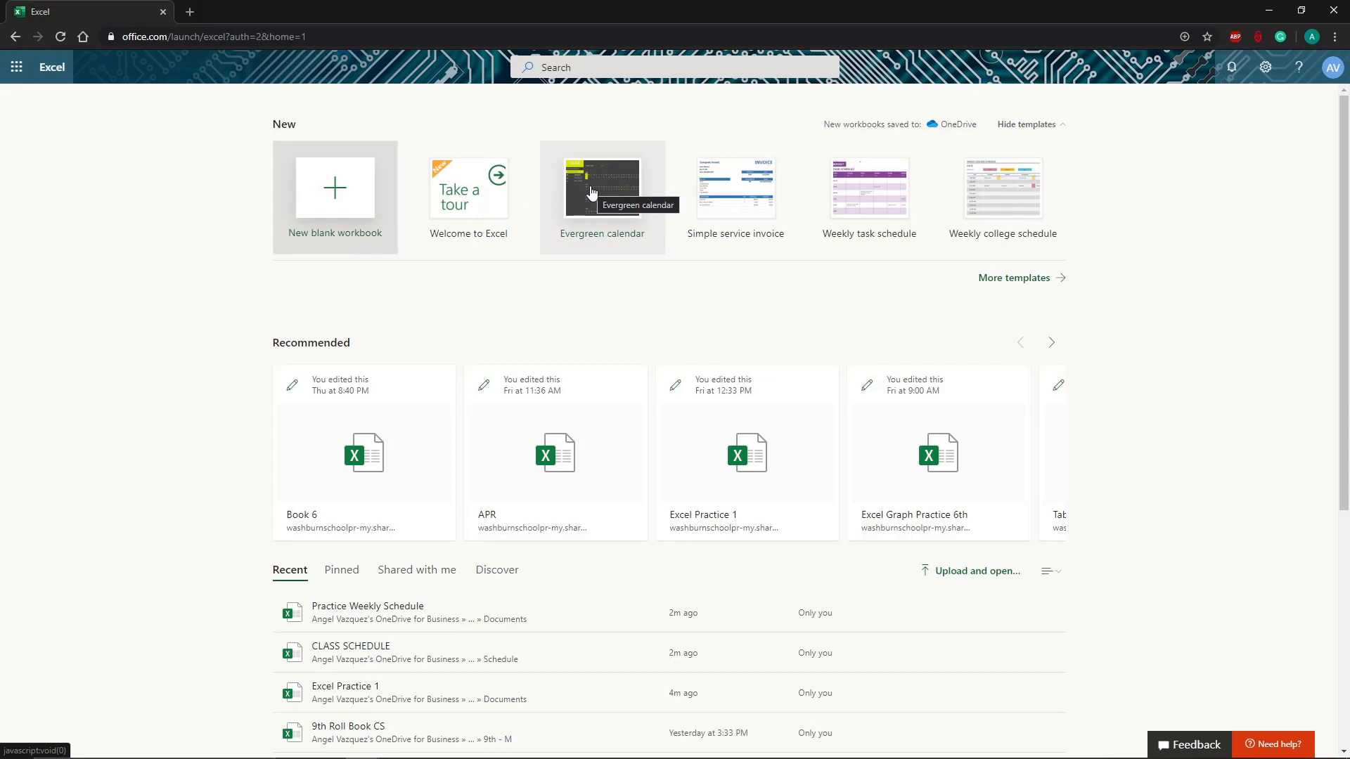
click(354, 201)
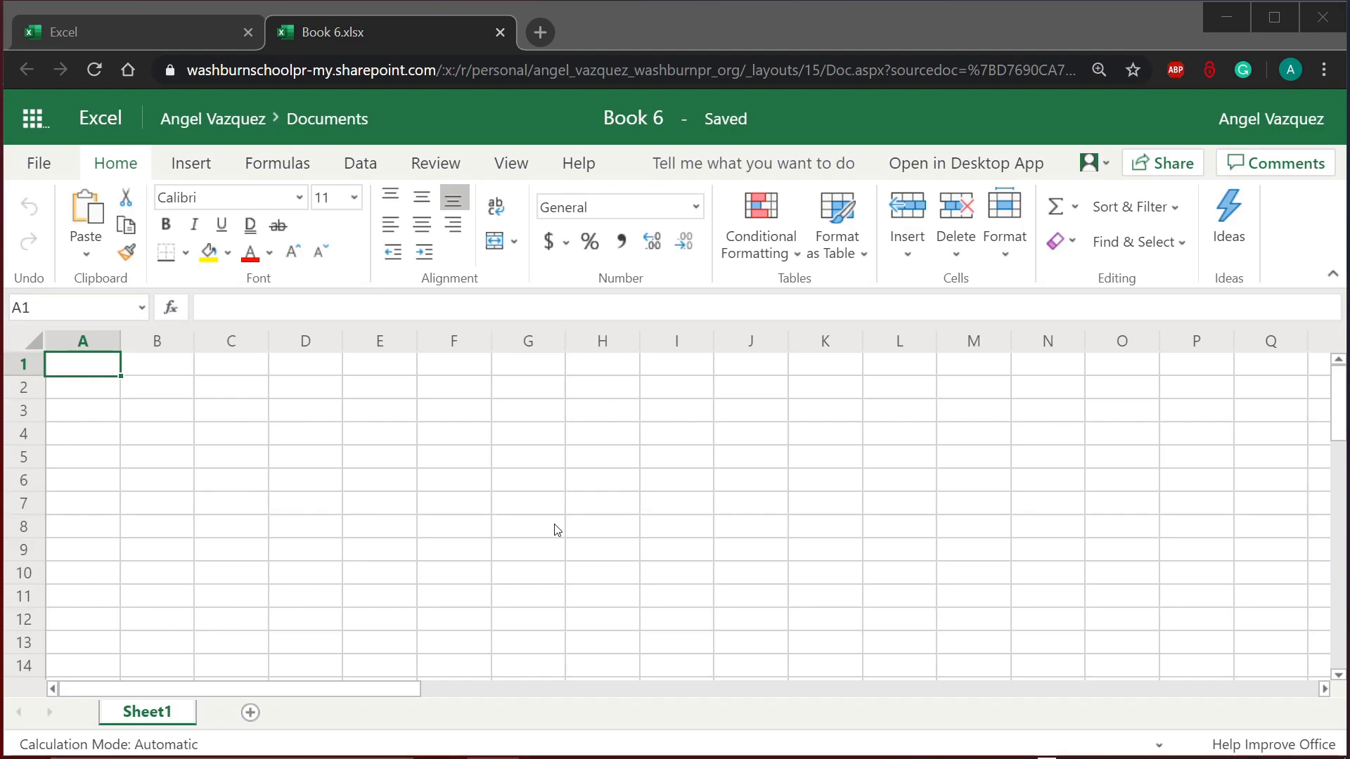
Step: Type the weekday headers Sunday, Monday, Tuesday through Saturday across C3 to I3
click(145, 396)
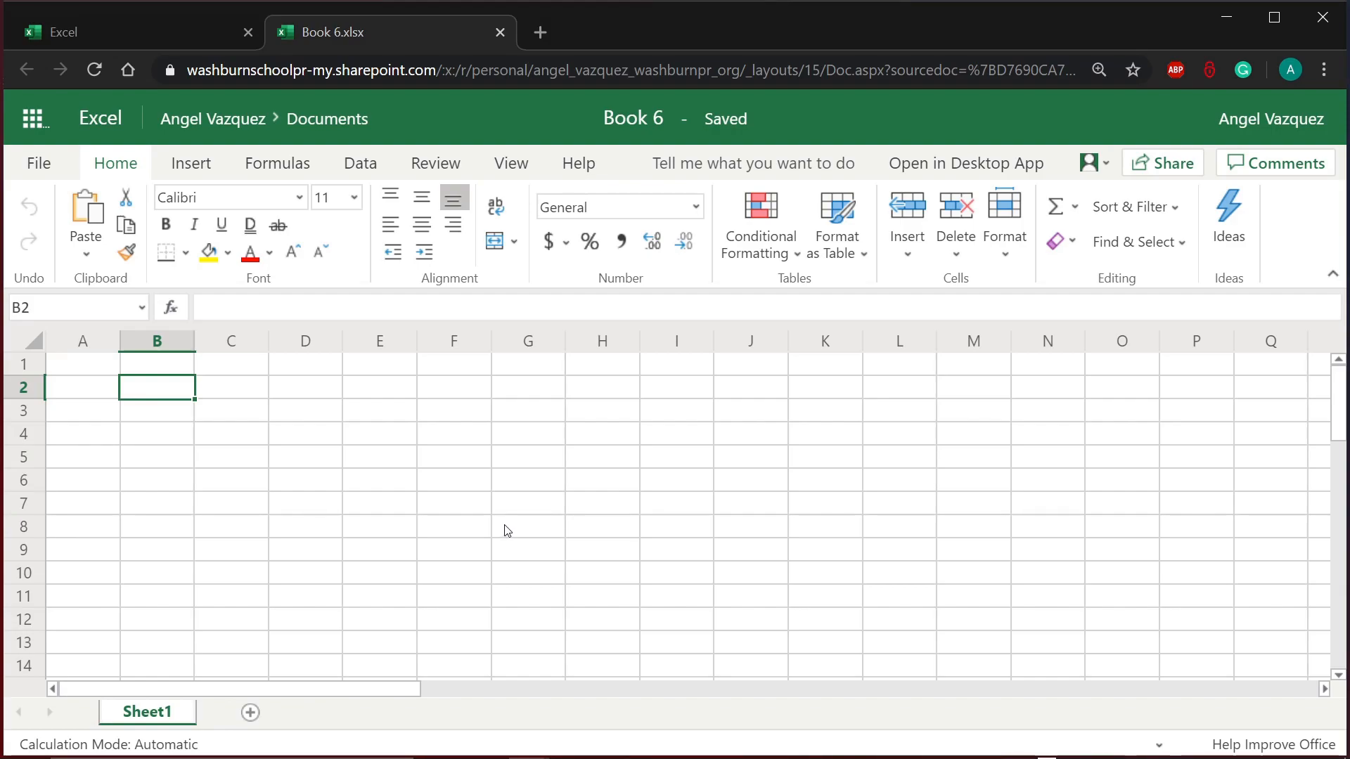
click(178, 418)
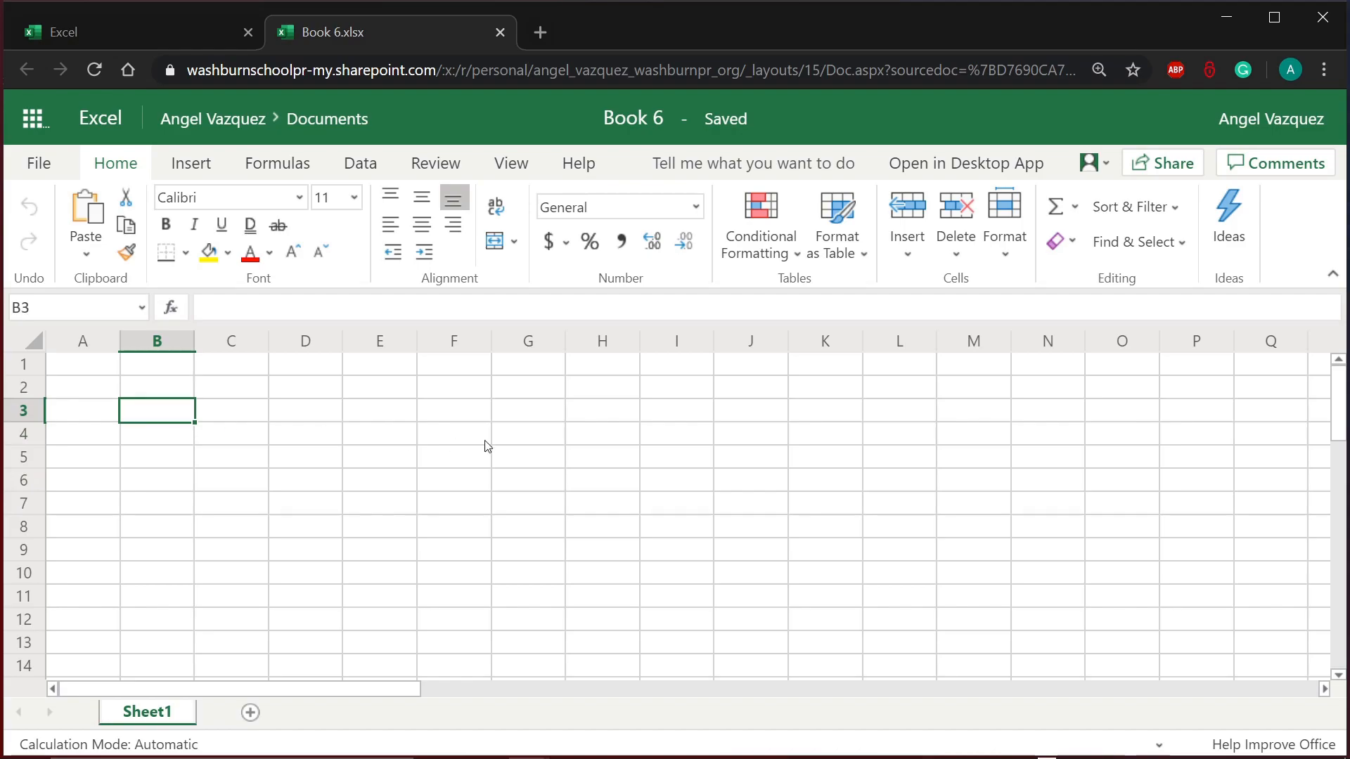
click(215, 418)
text(Sunday)
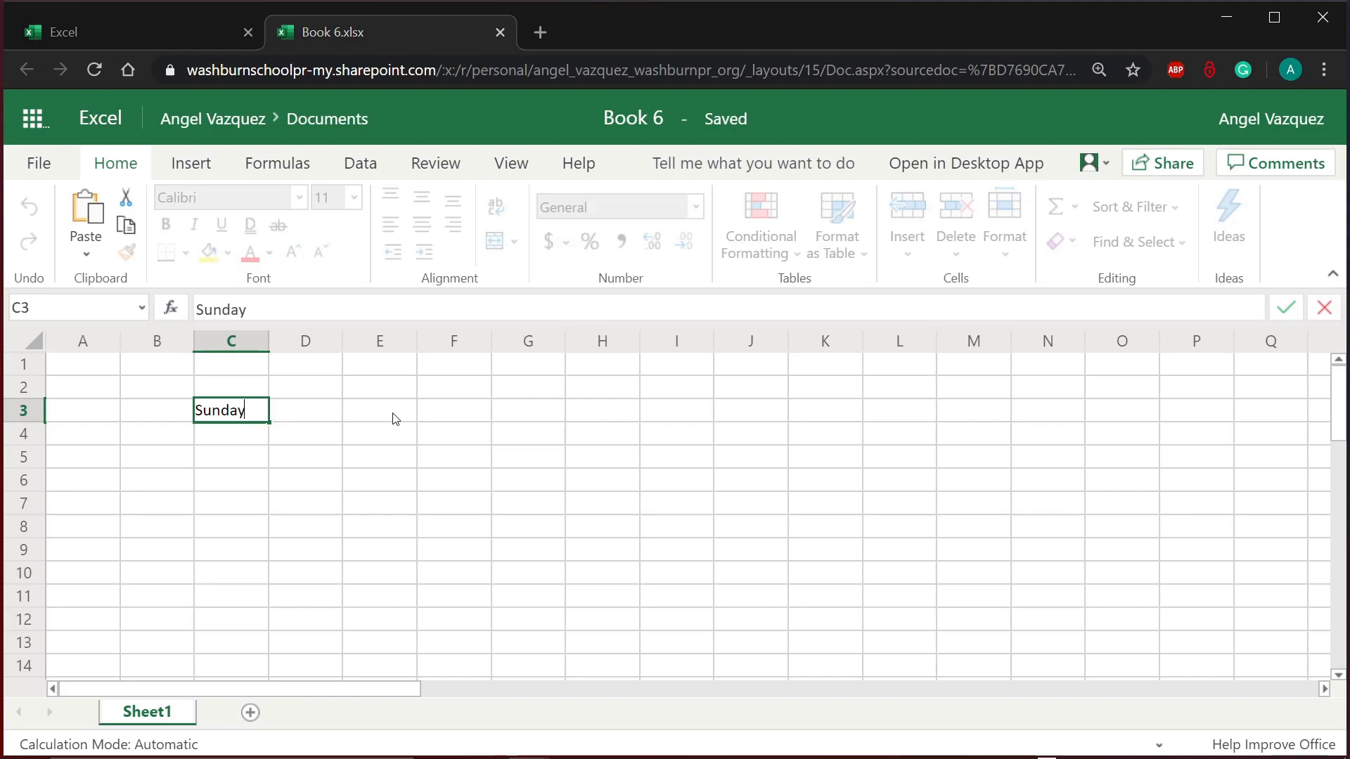
key(Tab)
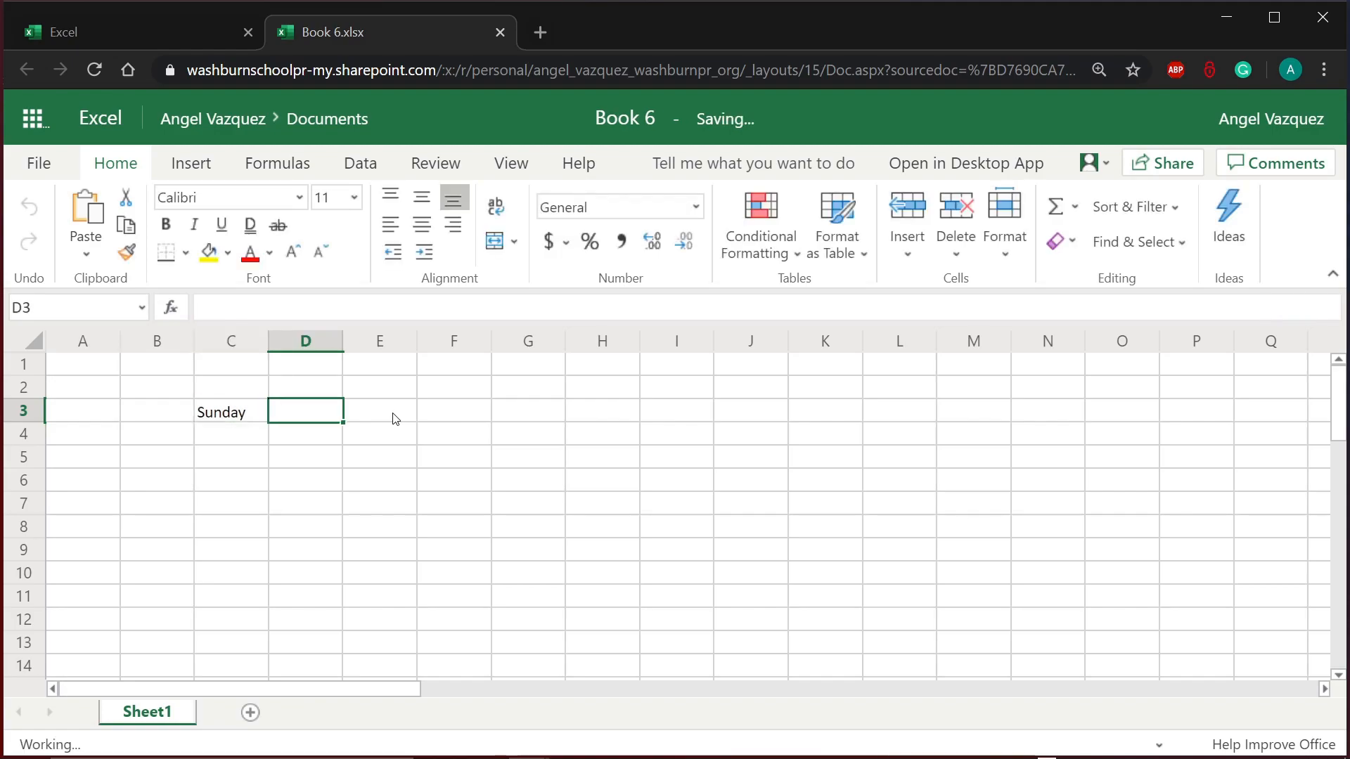
text(Monday)
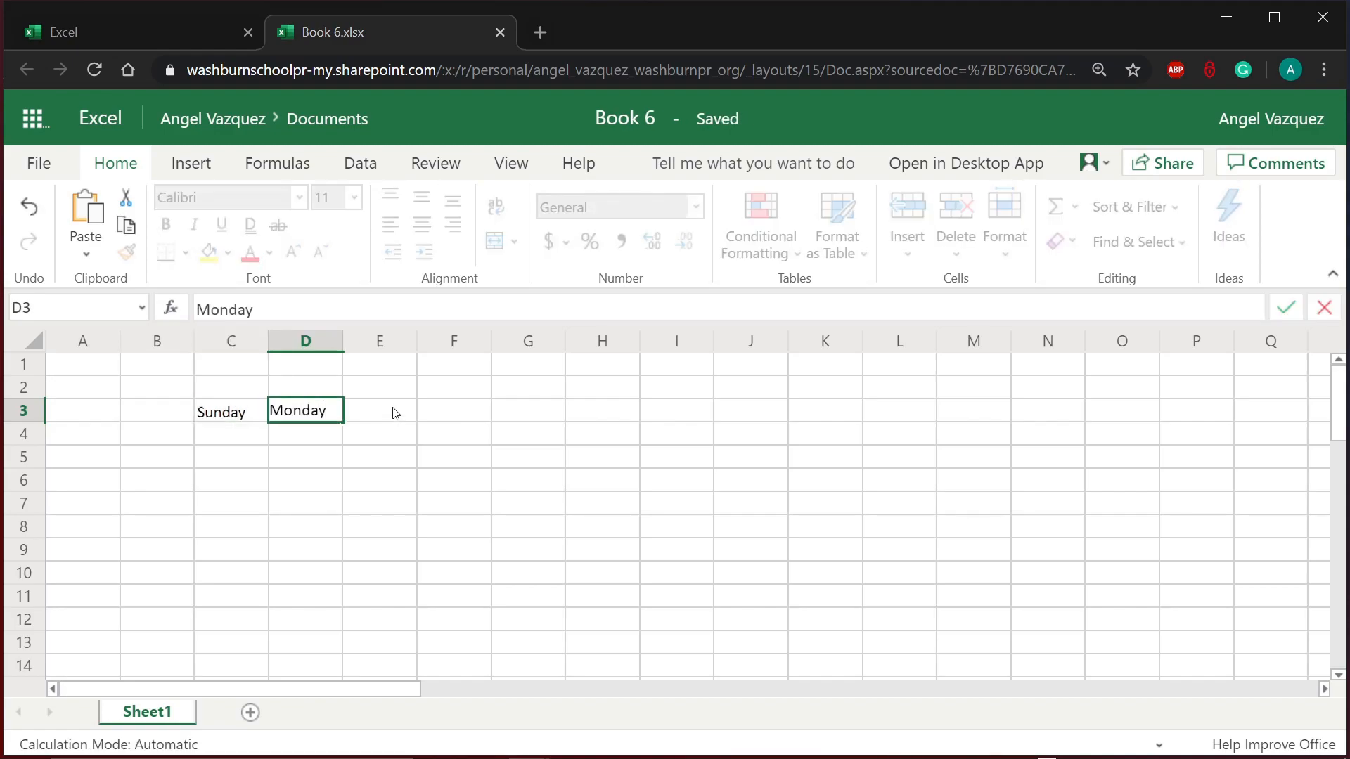
key(Tab)
text(T)
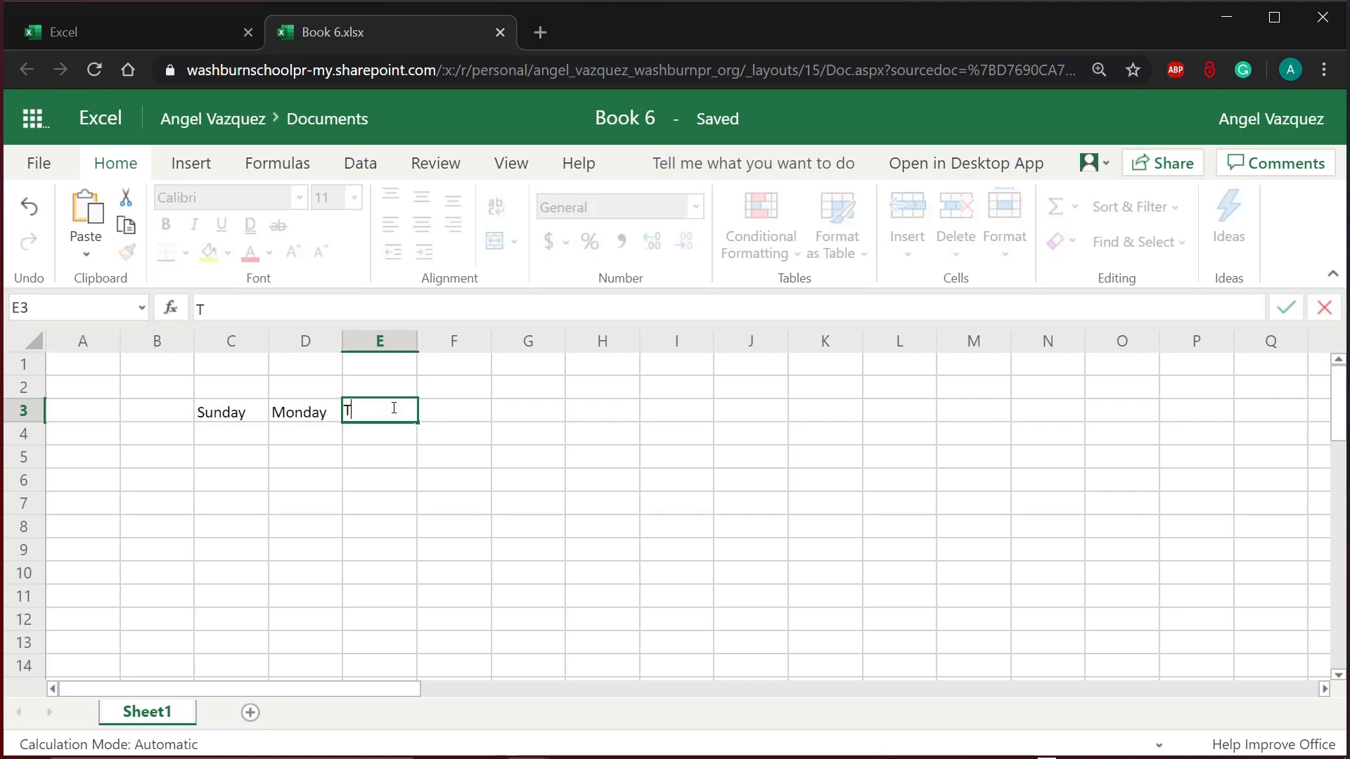
text(uesday)
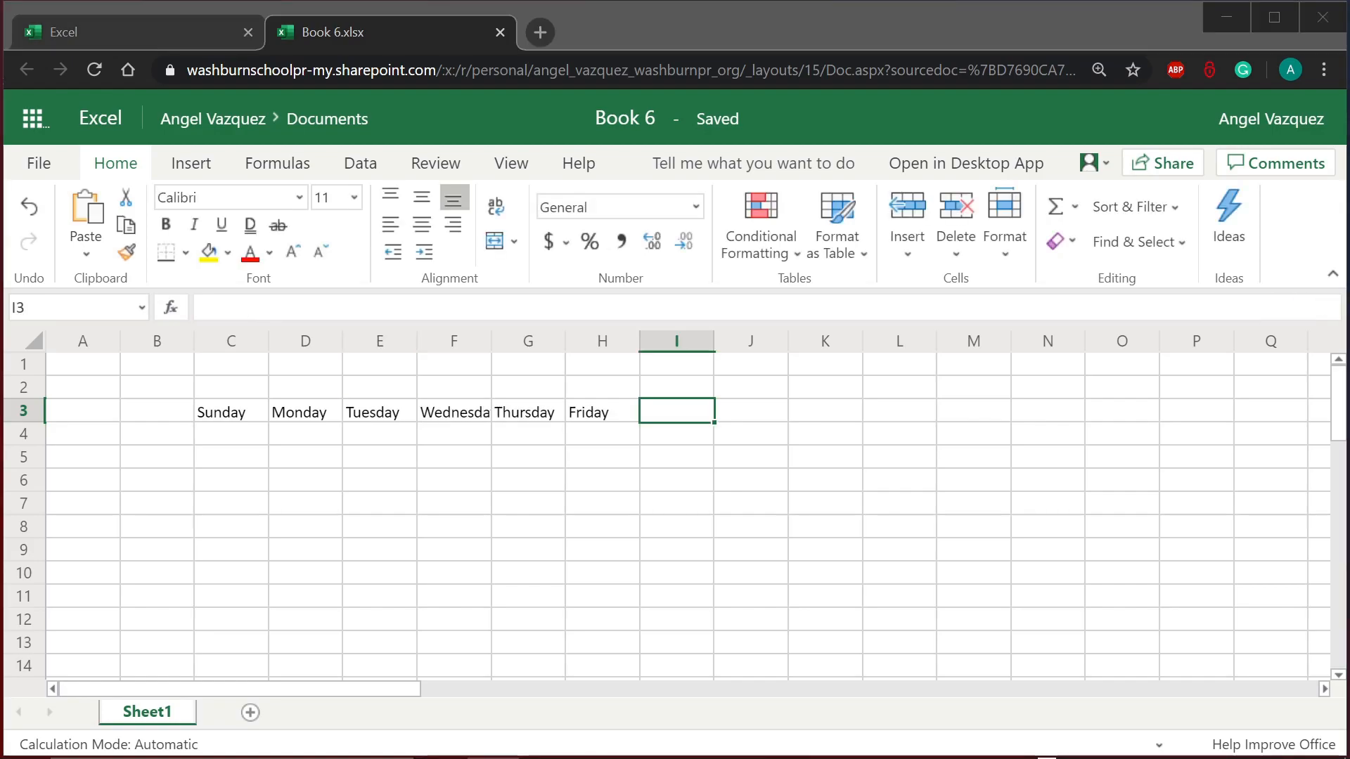
click(681, 402)
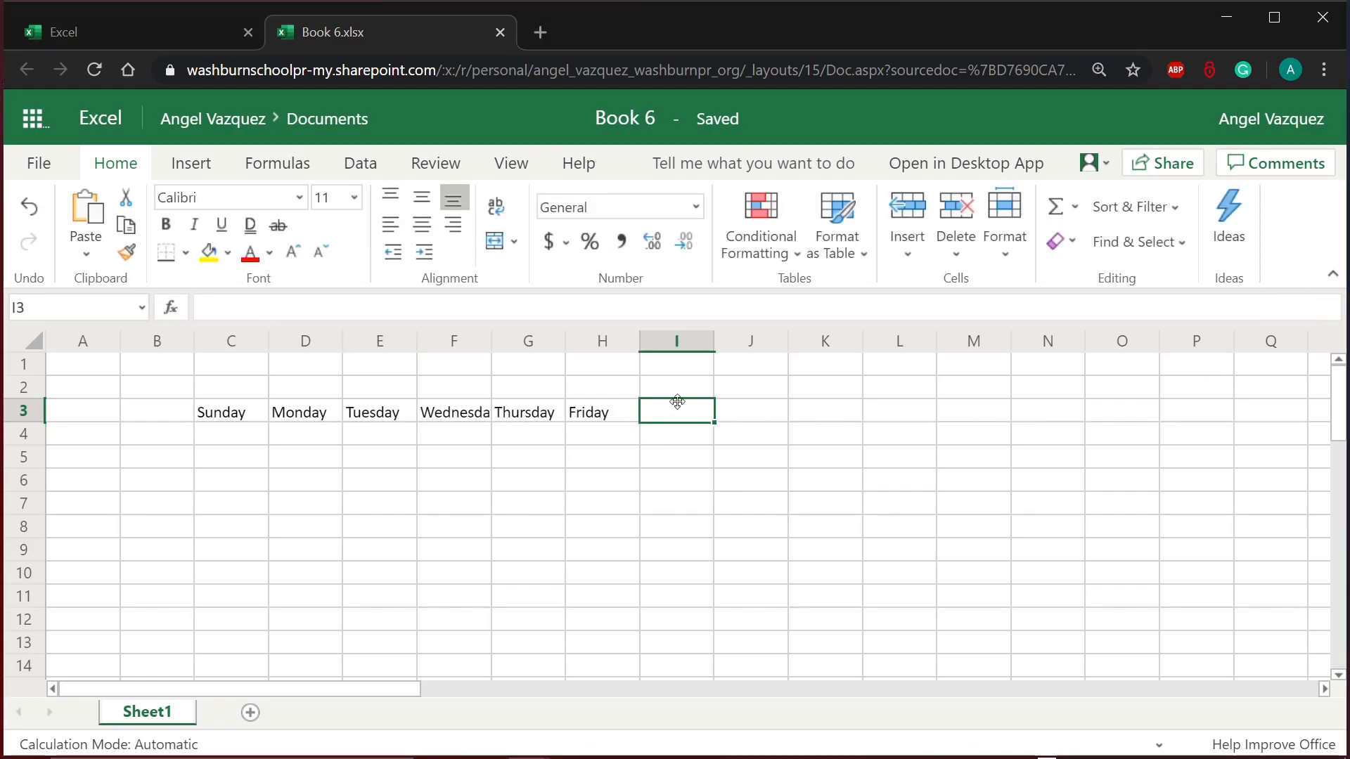
text(S)
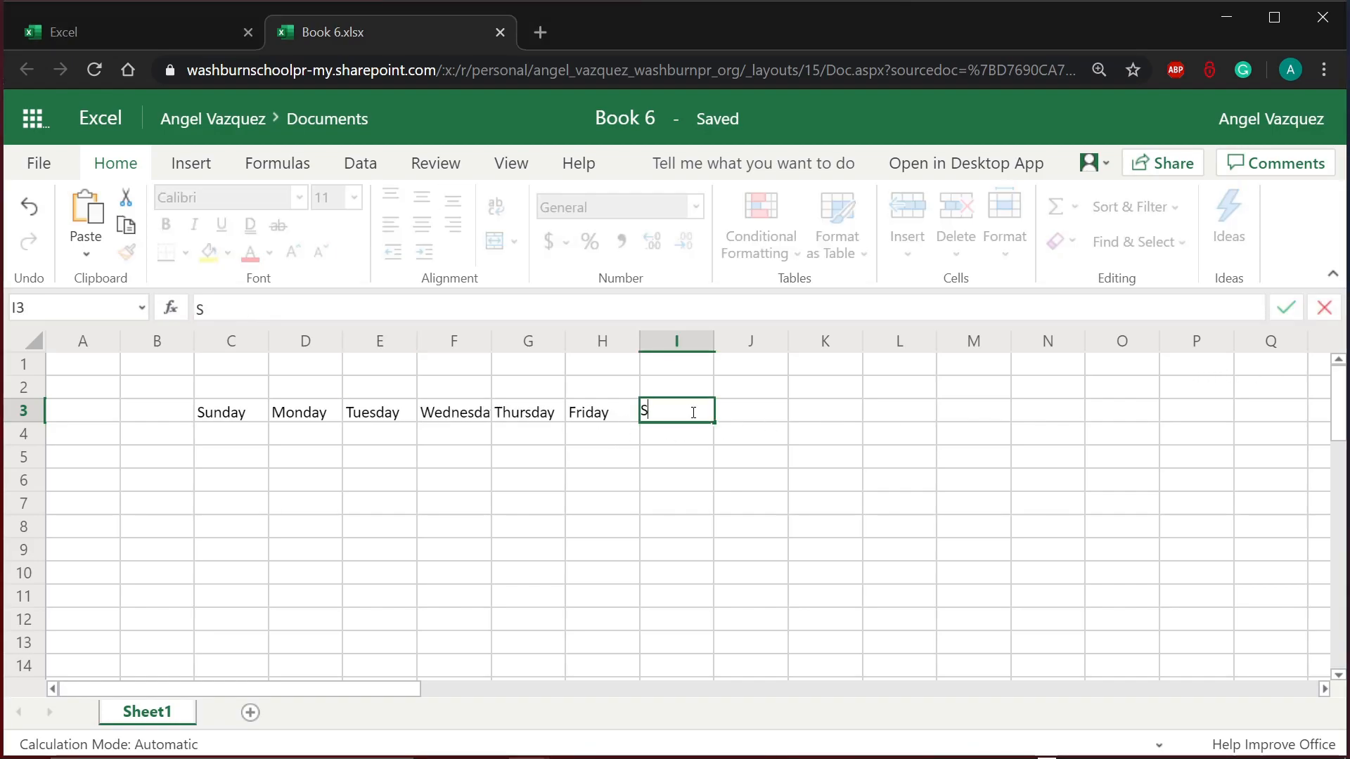
text(aturday)
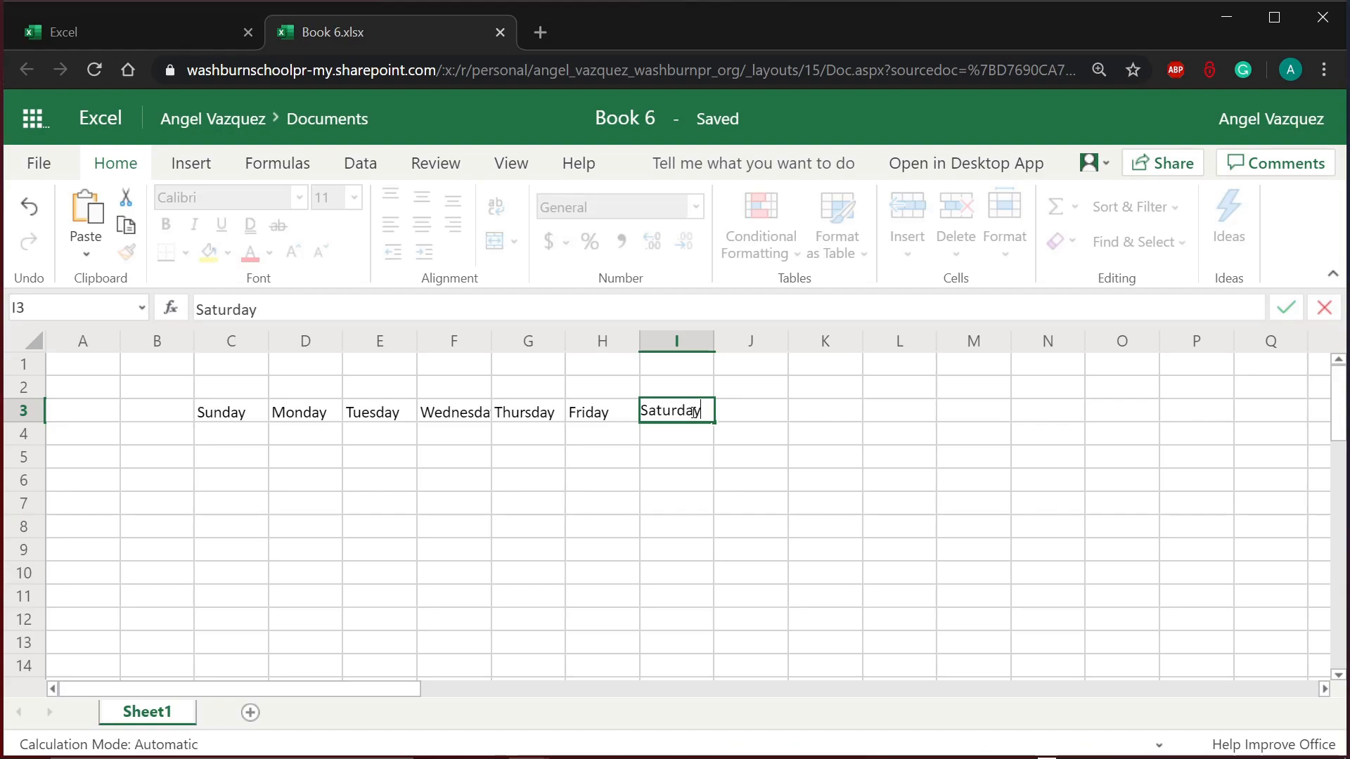
key(Return)
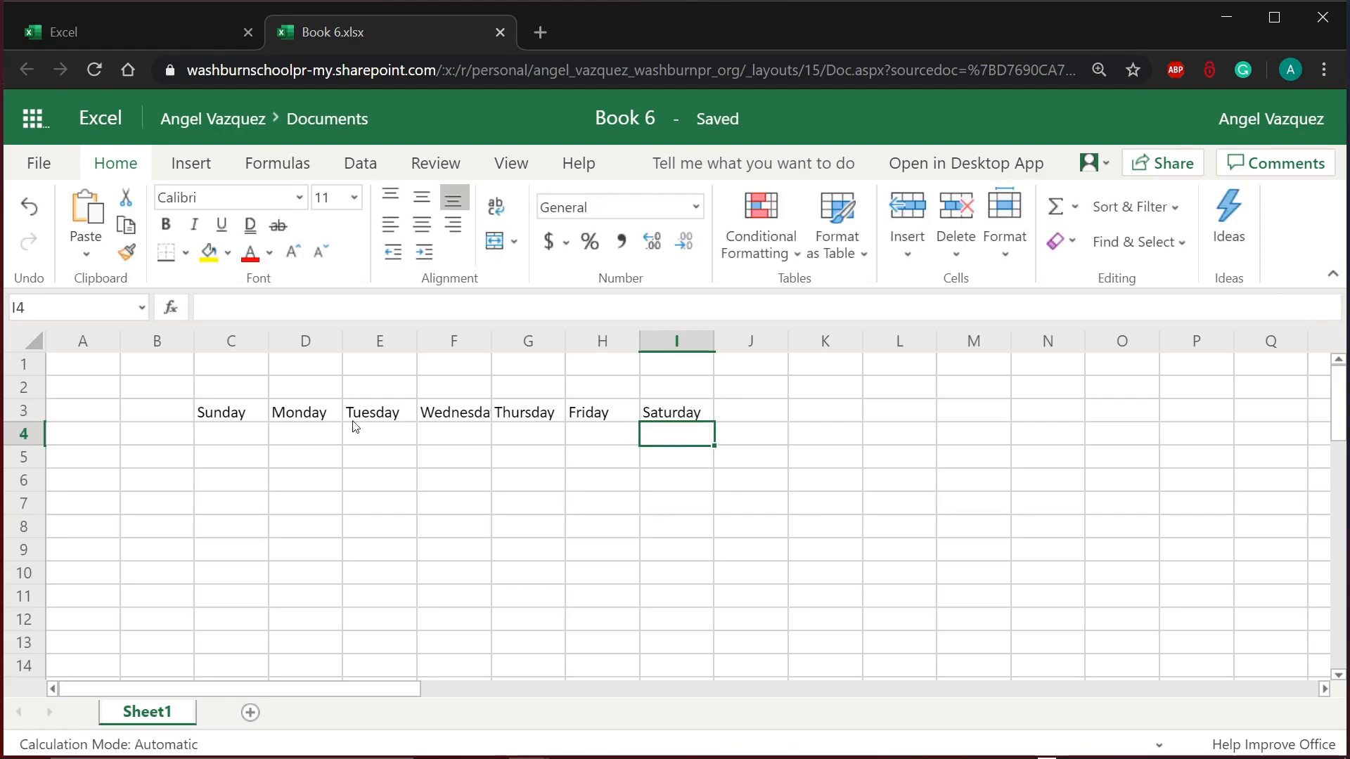
click(242, 455)
drag(218, 415, 708, 419)
click(247, 441)
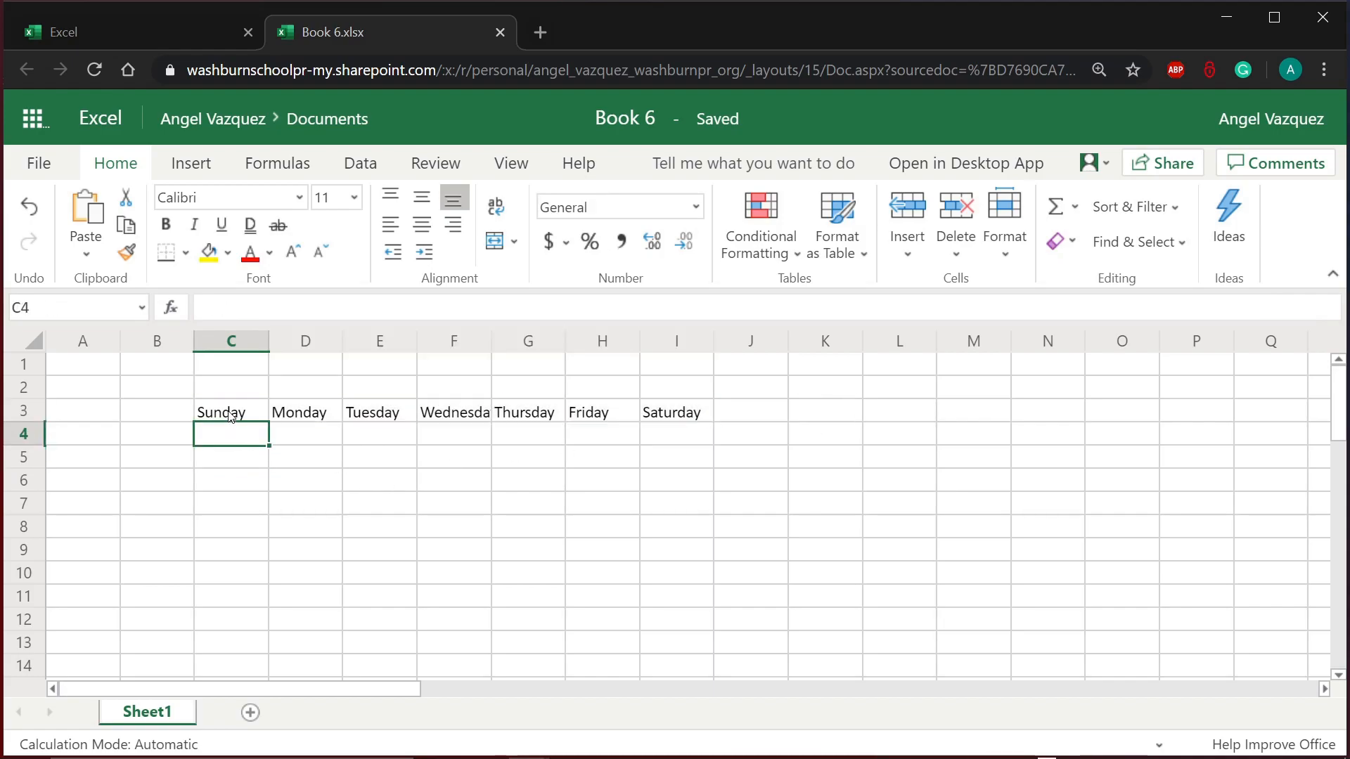
drag(225, 414, 671, 415)
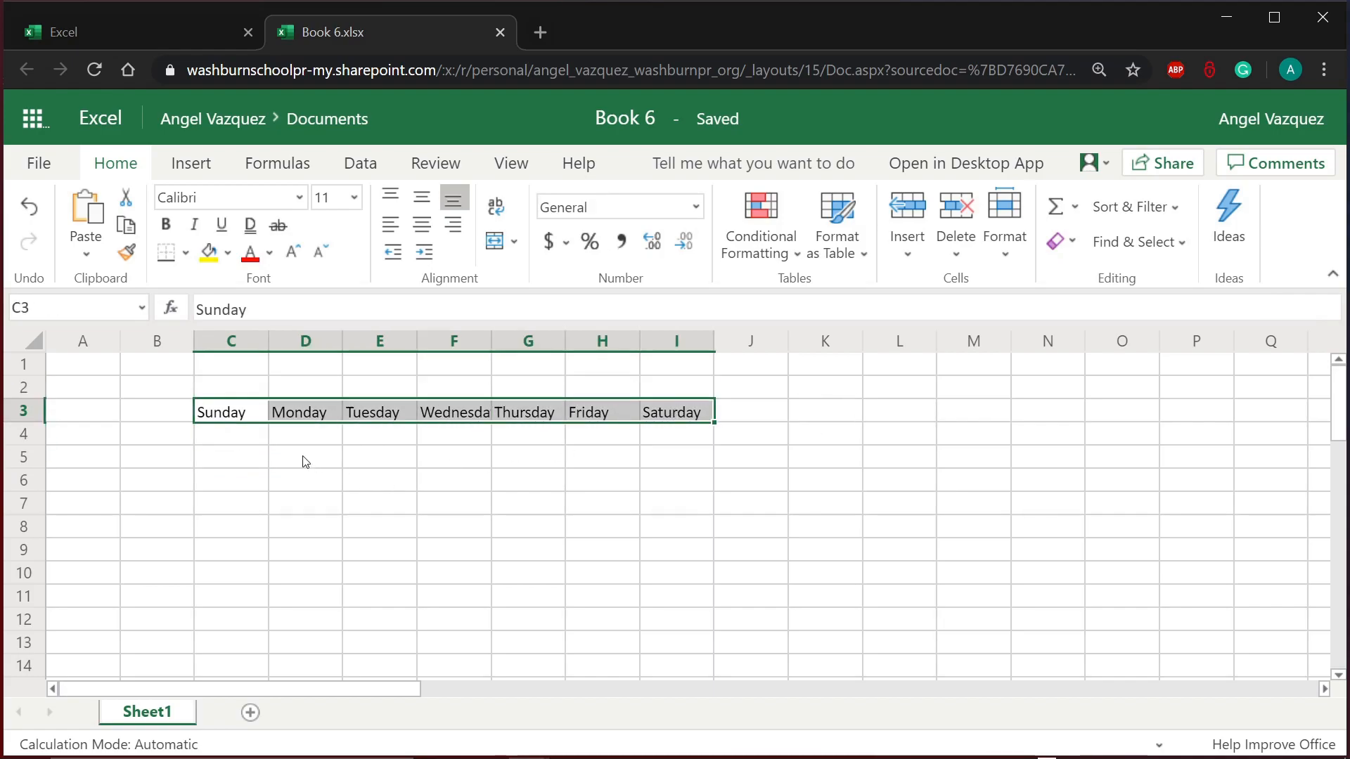
click(226, 412)
drag(226, 412, 221, 656)
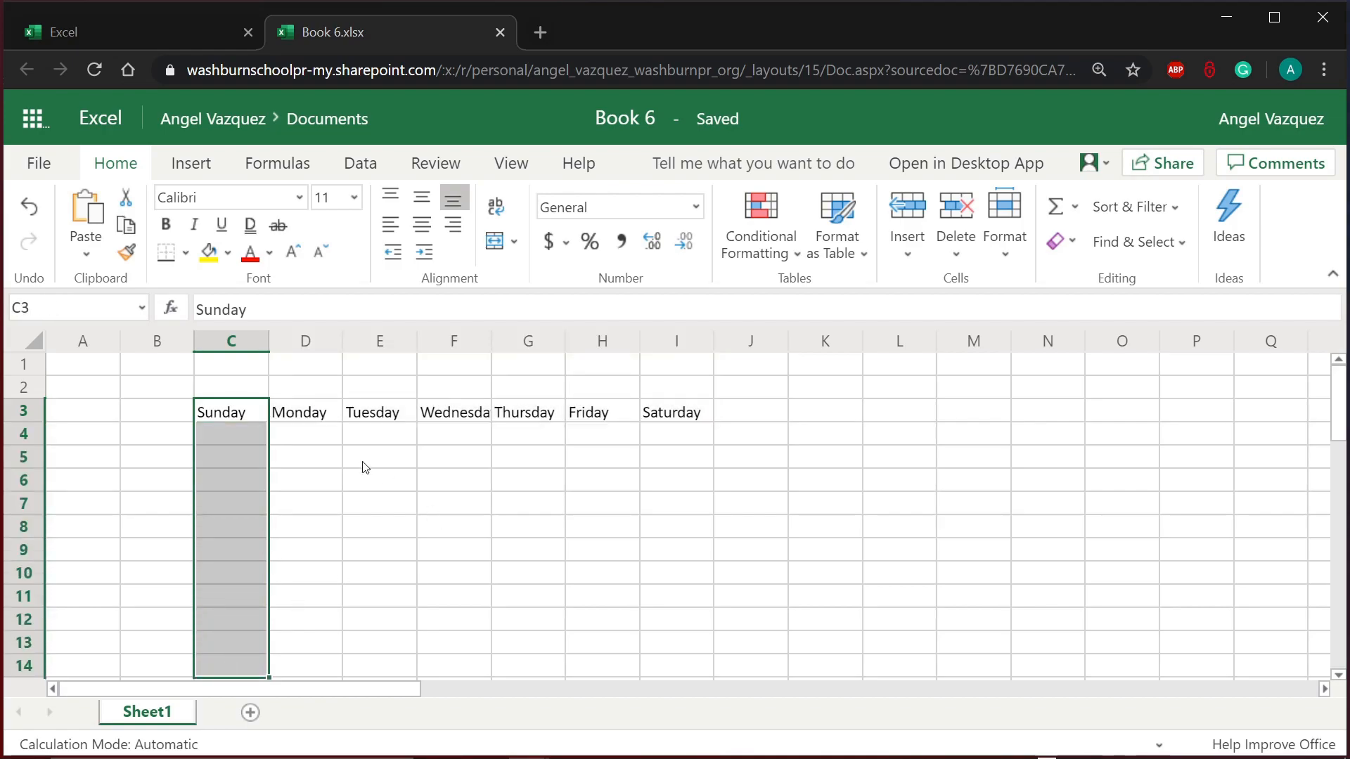
drag(318, 415, 304, 624)
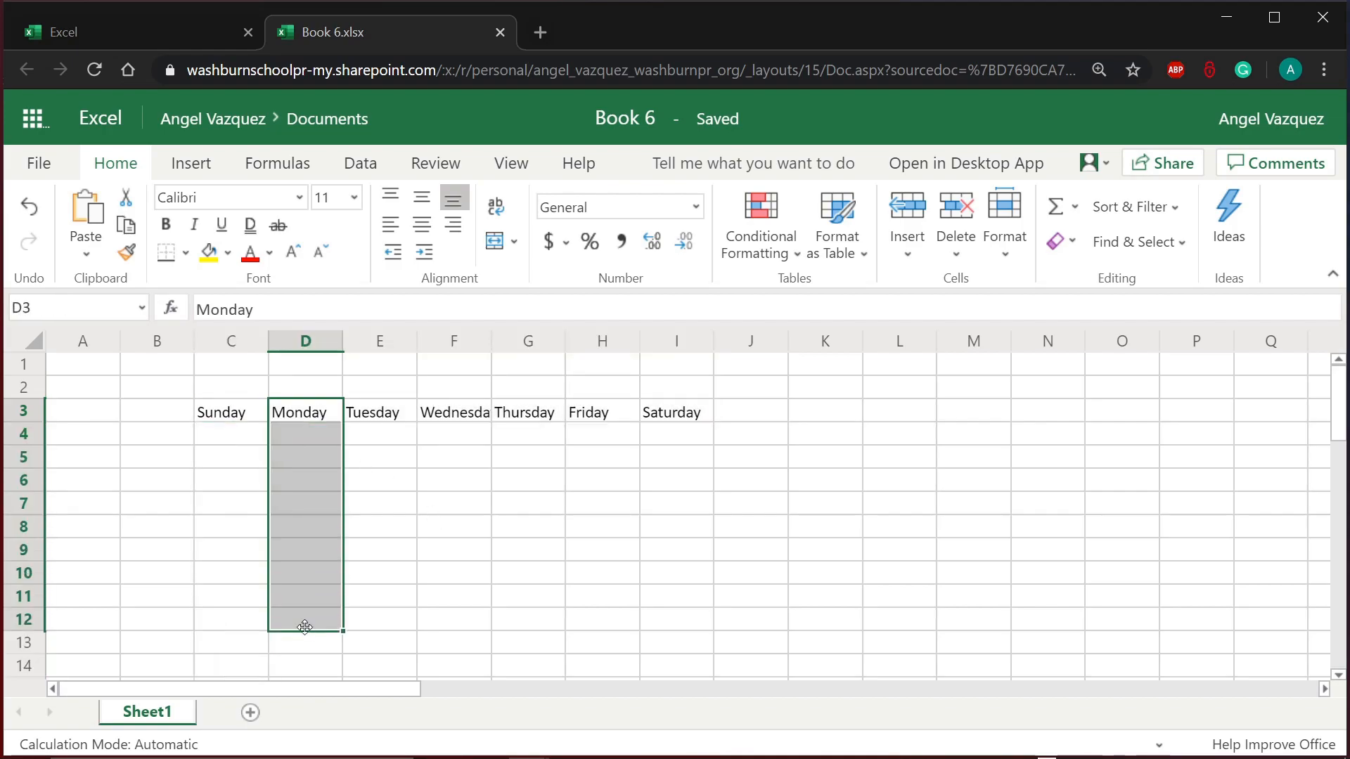
drag(378, 412, 381, 534)
drag(457, 422, 467, 535)
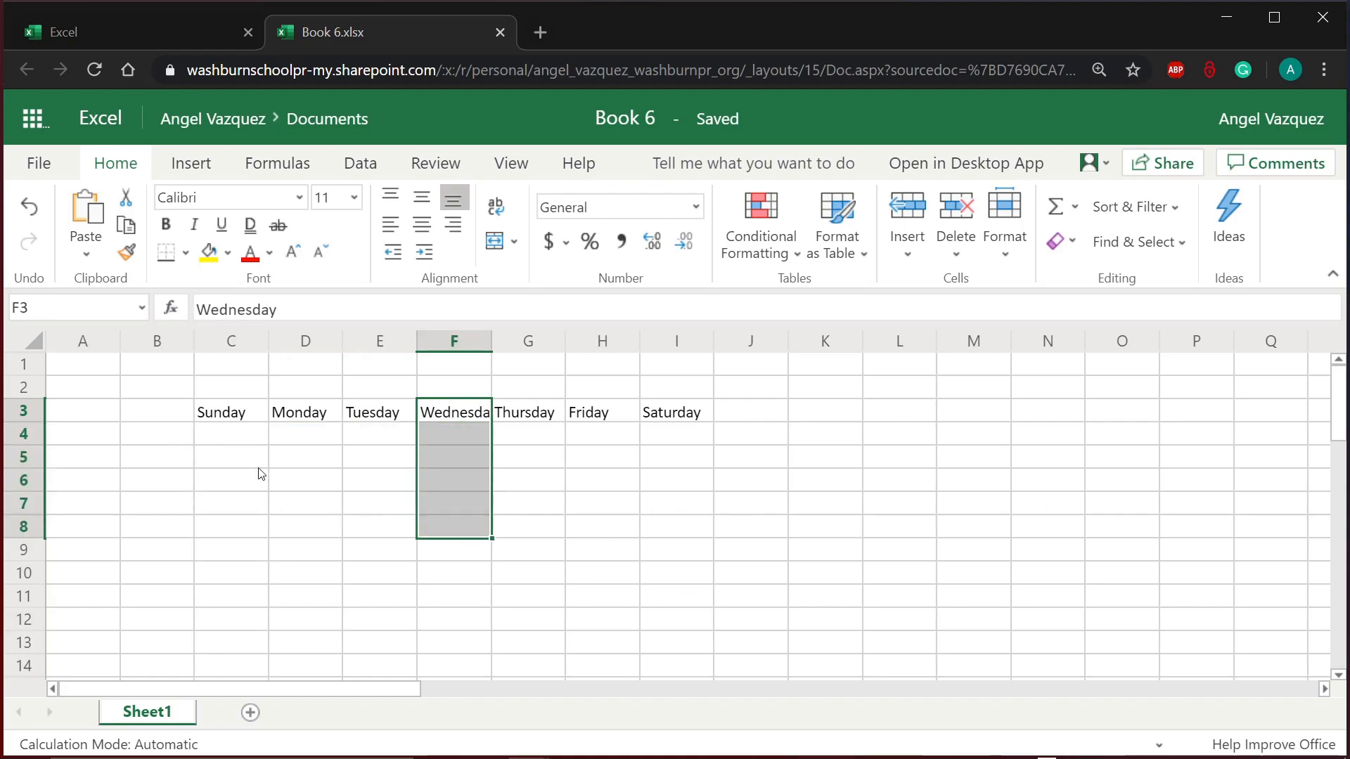
drag(245, 432, 259, 630)
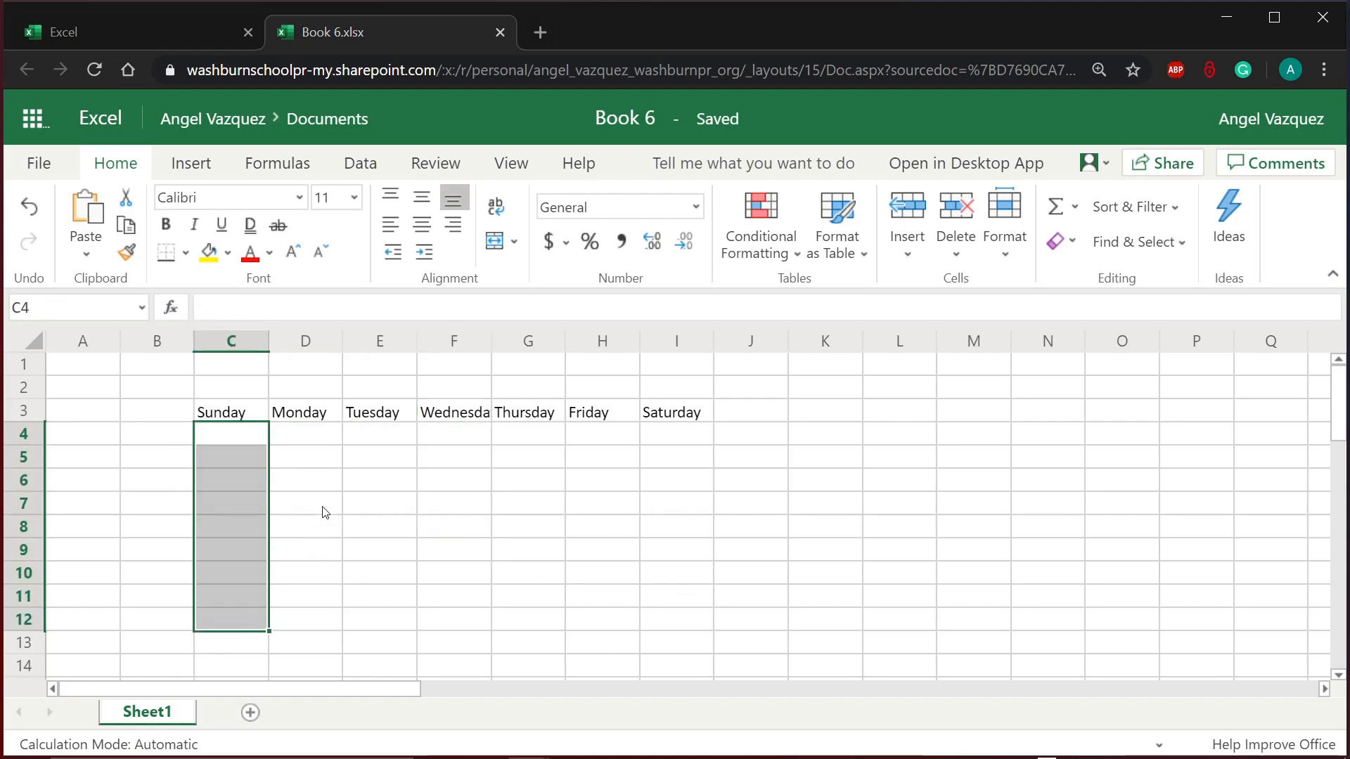
drag(325, 434, 325, 586)
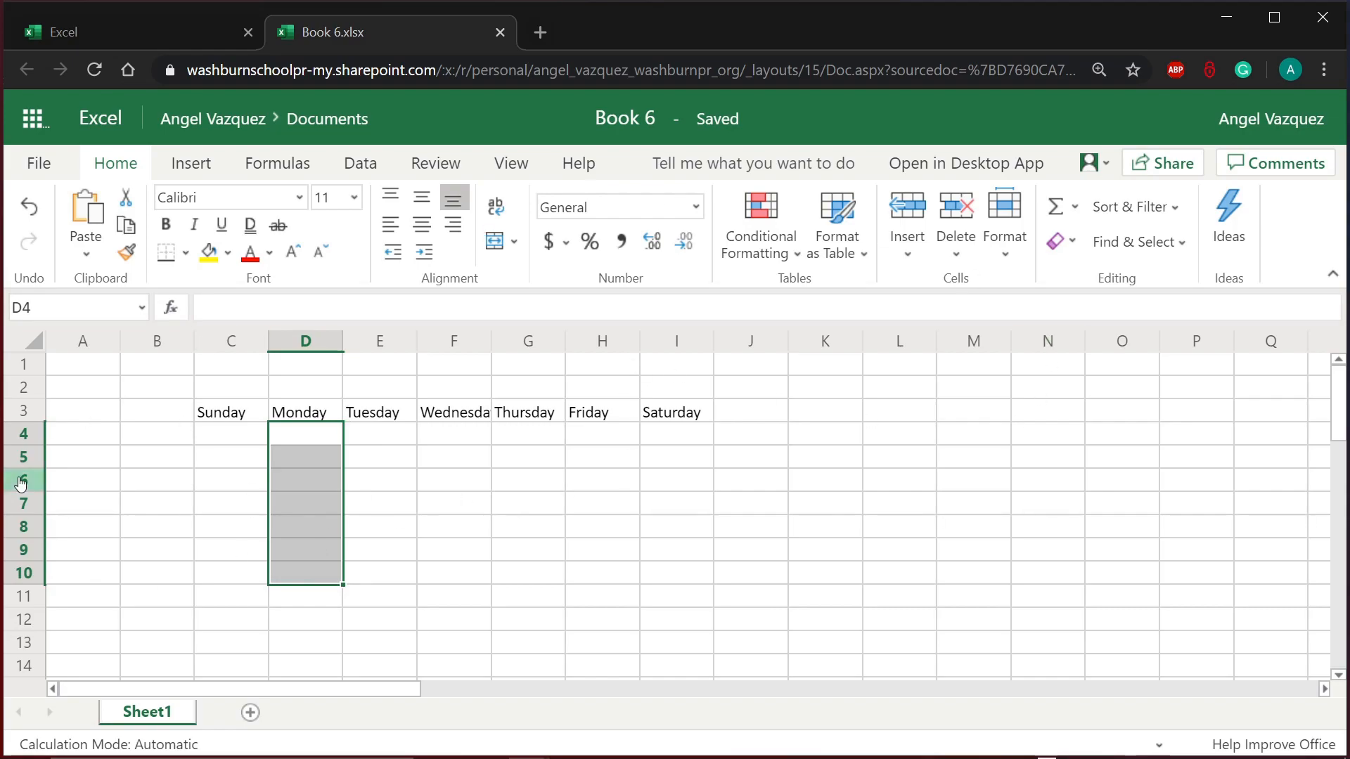
click(143, 439)
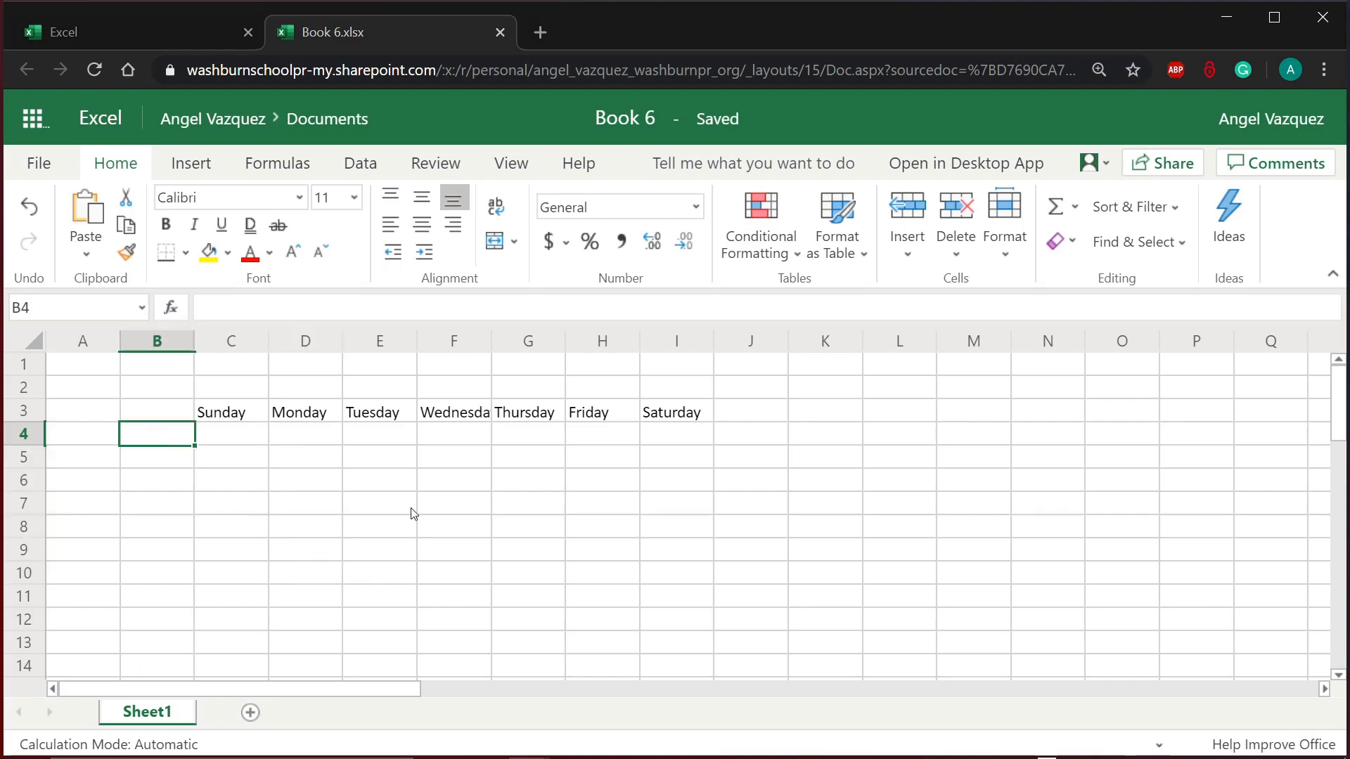
Step: Add the Time heading in B3 and 7:00 am in B4
click(155, 420)
text(Time)
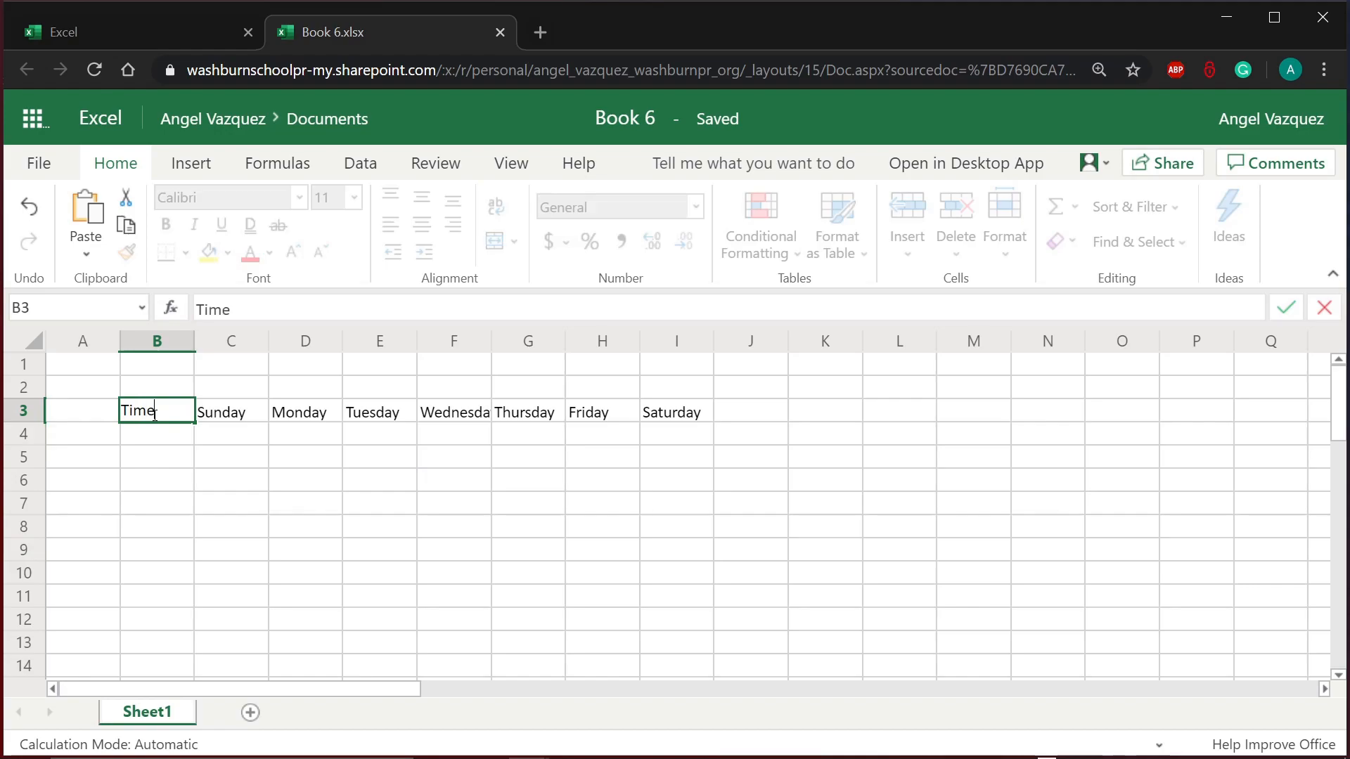
key(Return)
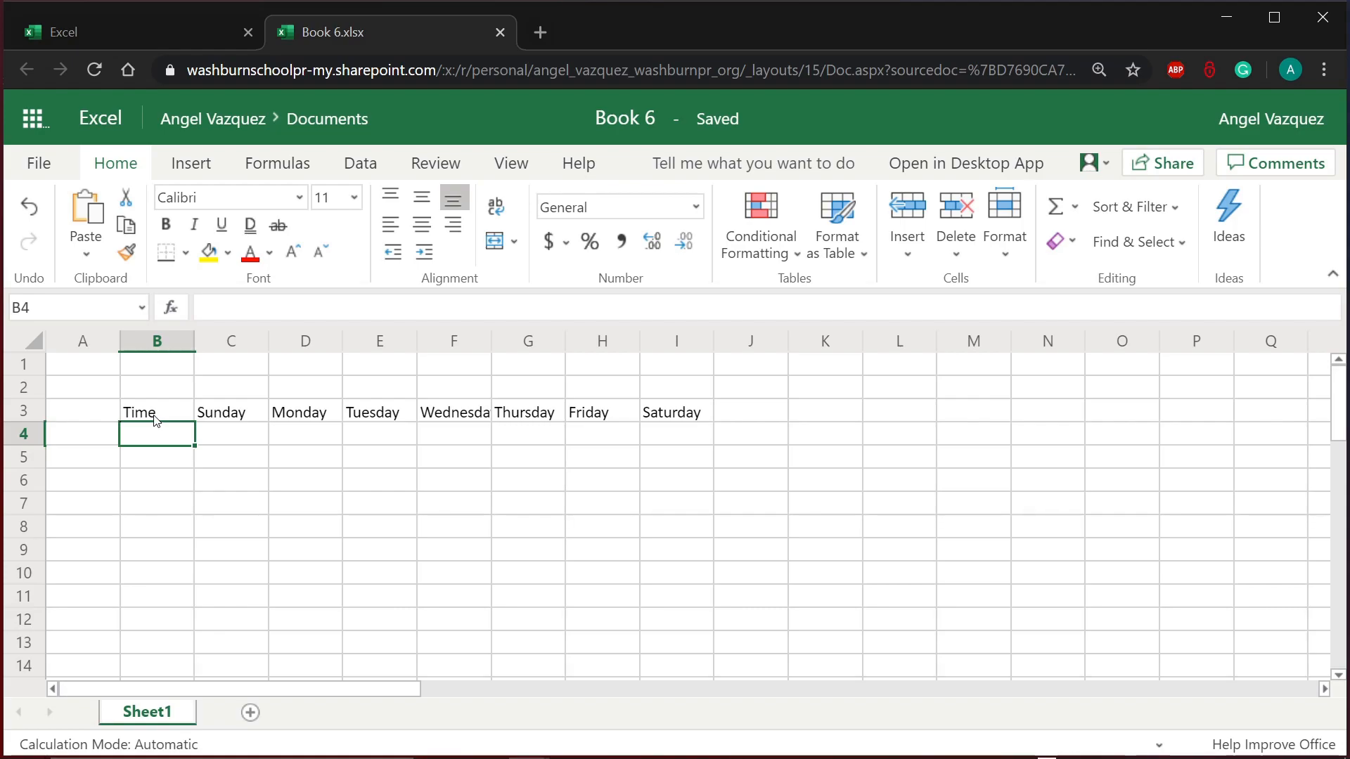
text(7:)
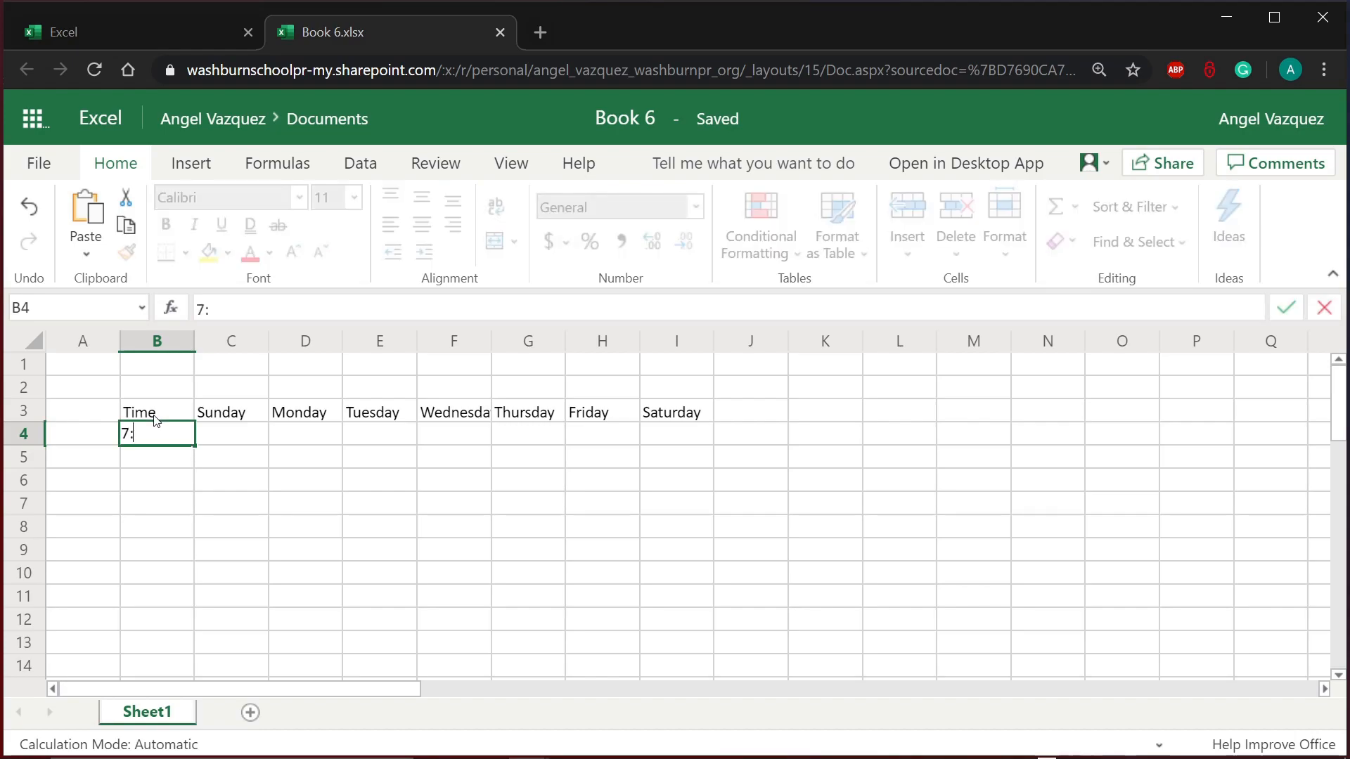
text(00 am)
key(Return)
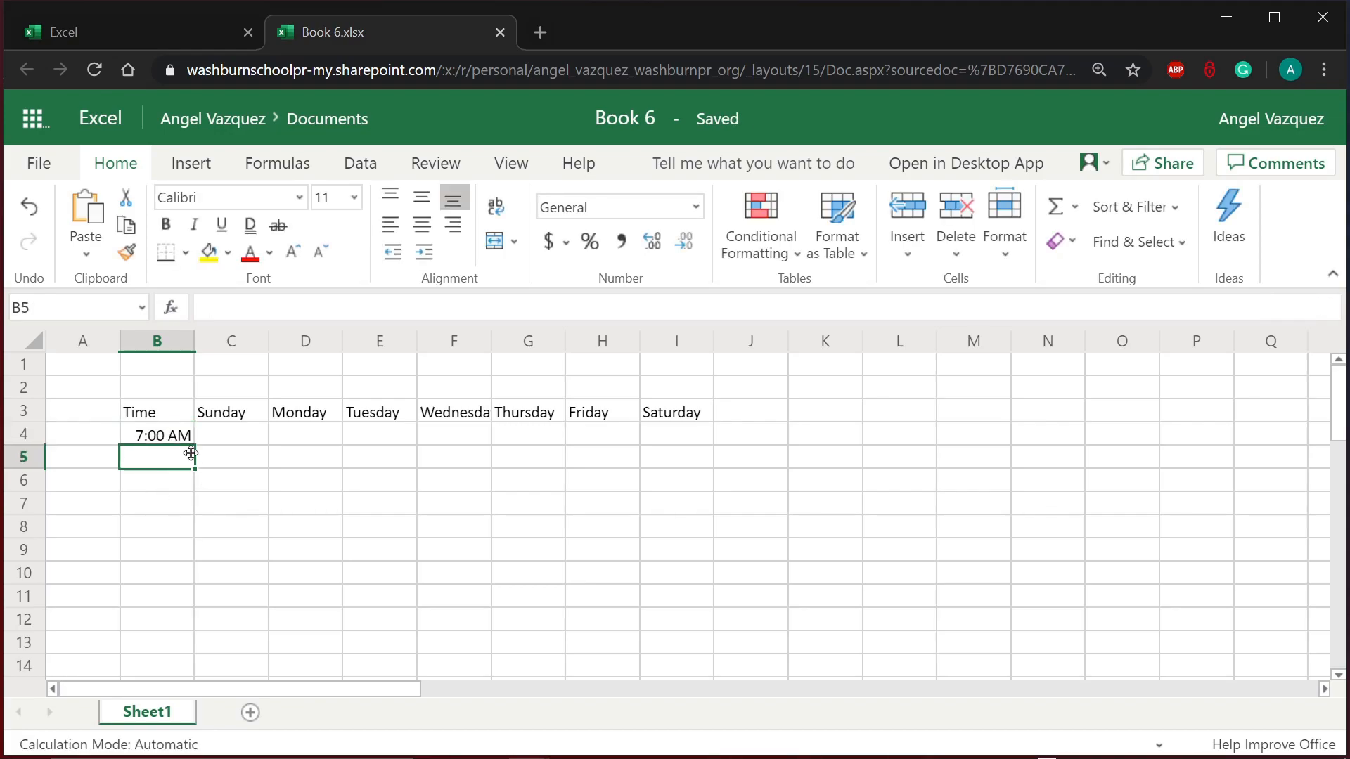
Step: Enter 7:30am in B5, leaving the 7:00 AM entry unchanged
click(174, 442)
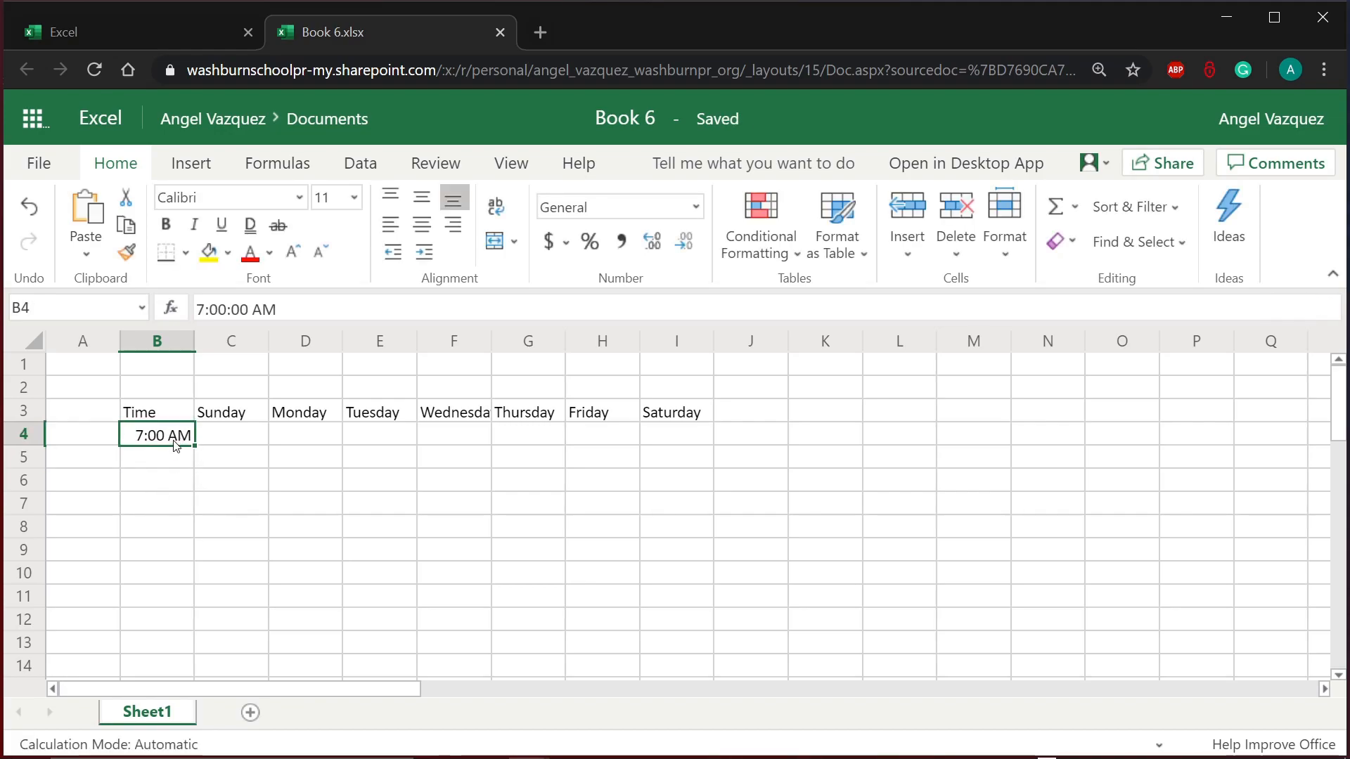
double_click(174, 441)
double_click(115, 434)
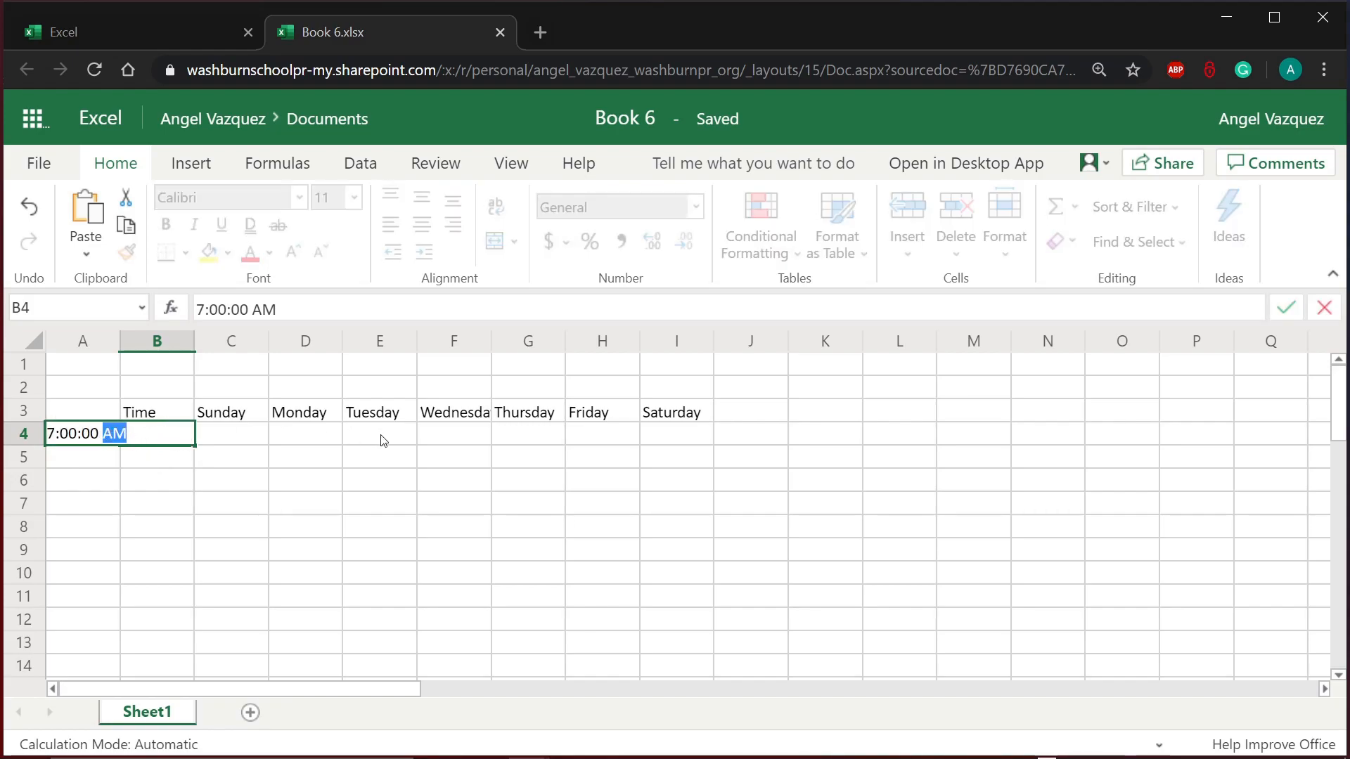
key(Escape)
click(170, 460)
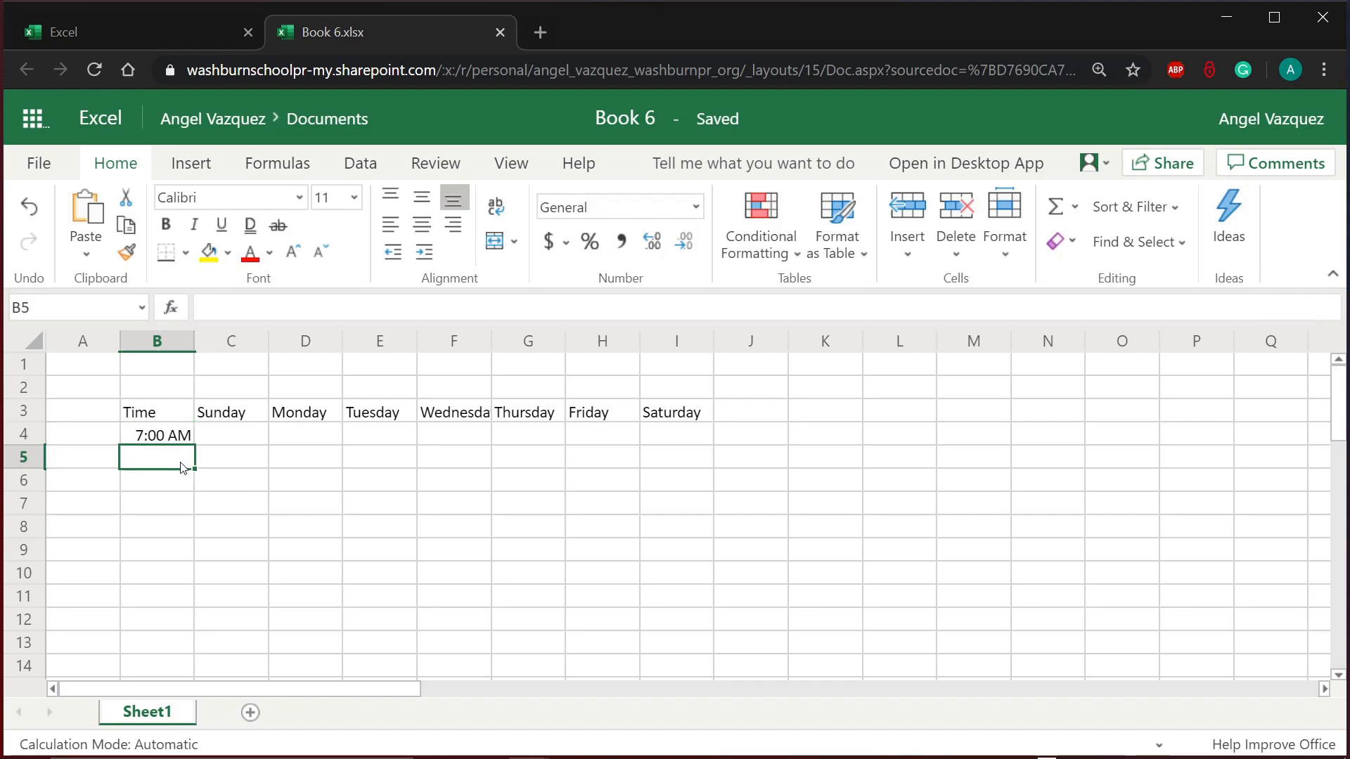
text(7:)
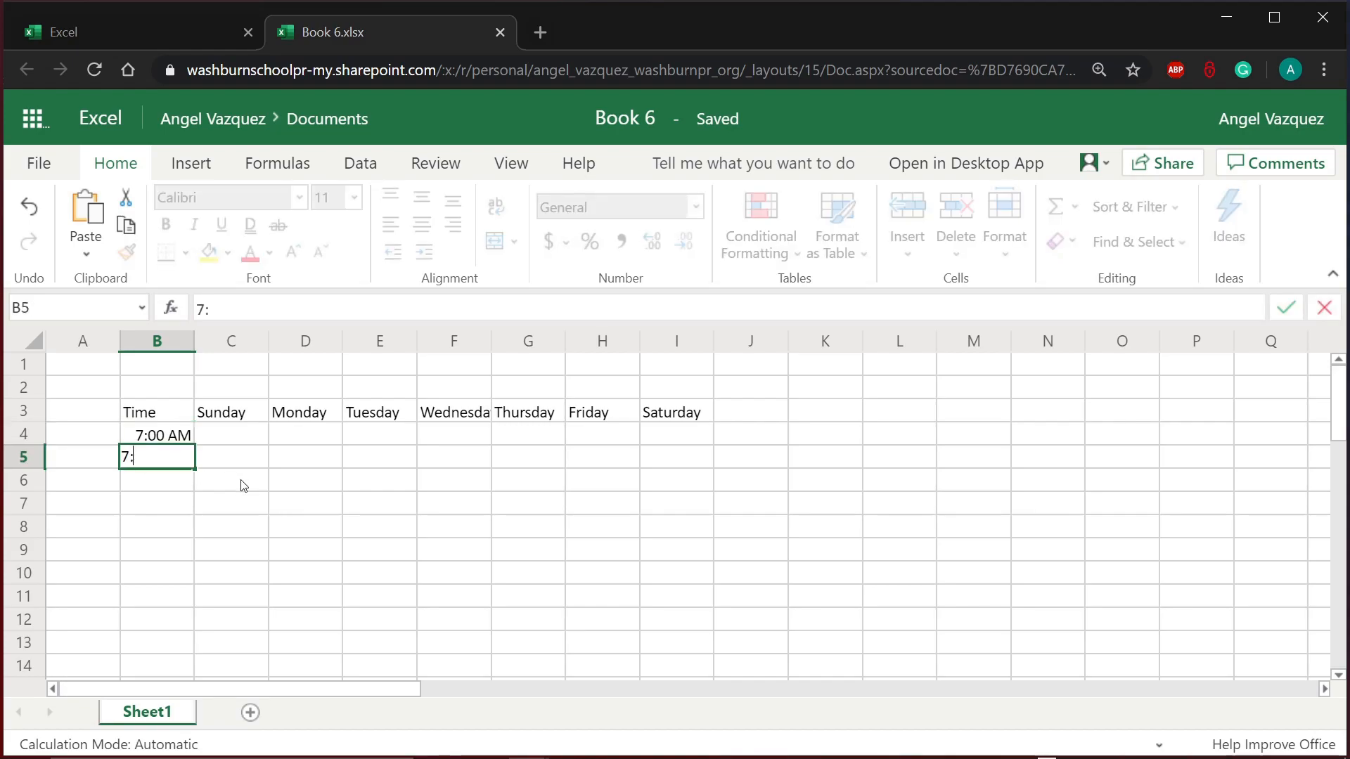
text(30am)
key(Return)
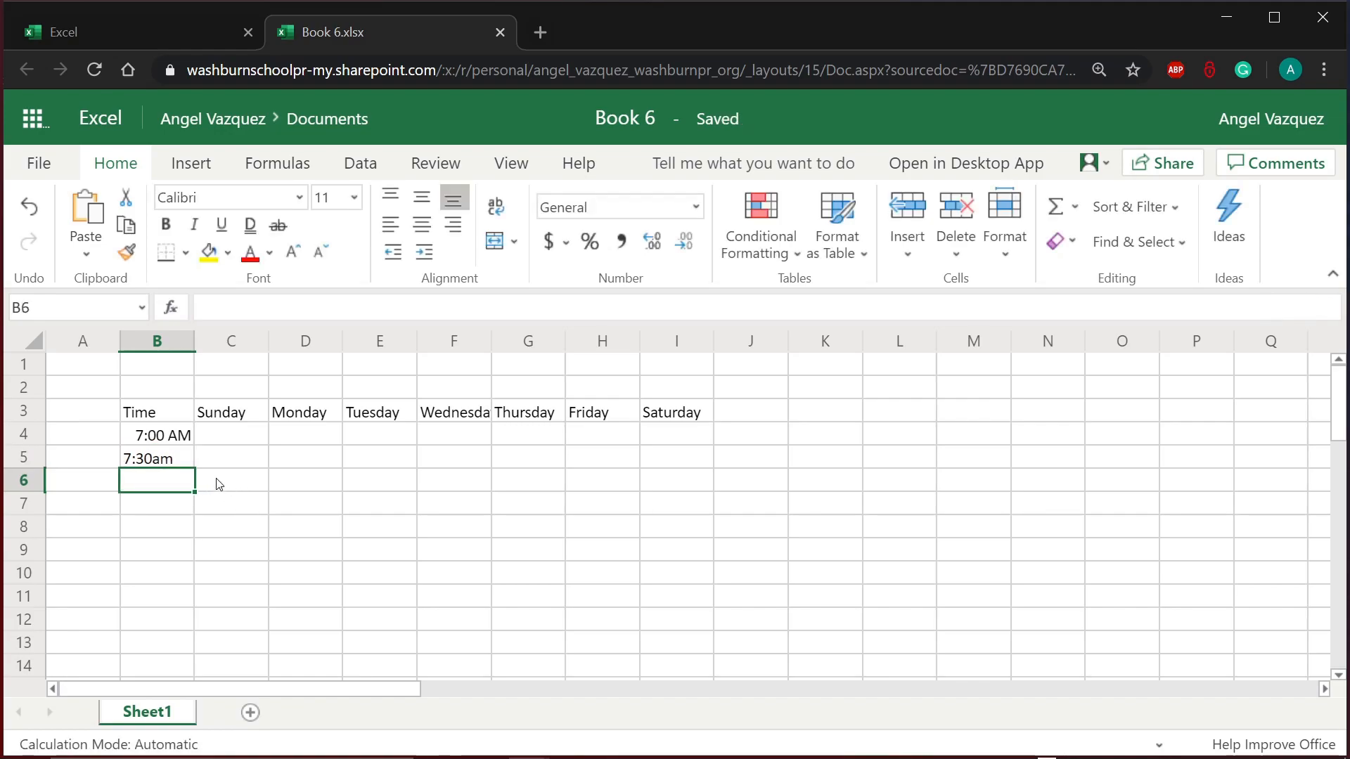
Step: Edit the B5 entry so it reads 7:30 AM
click(171, 461)
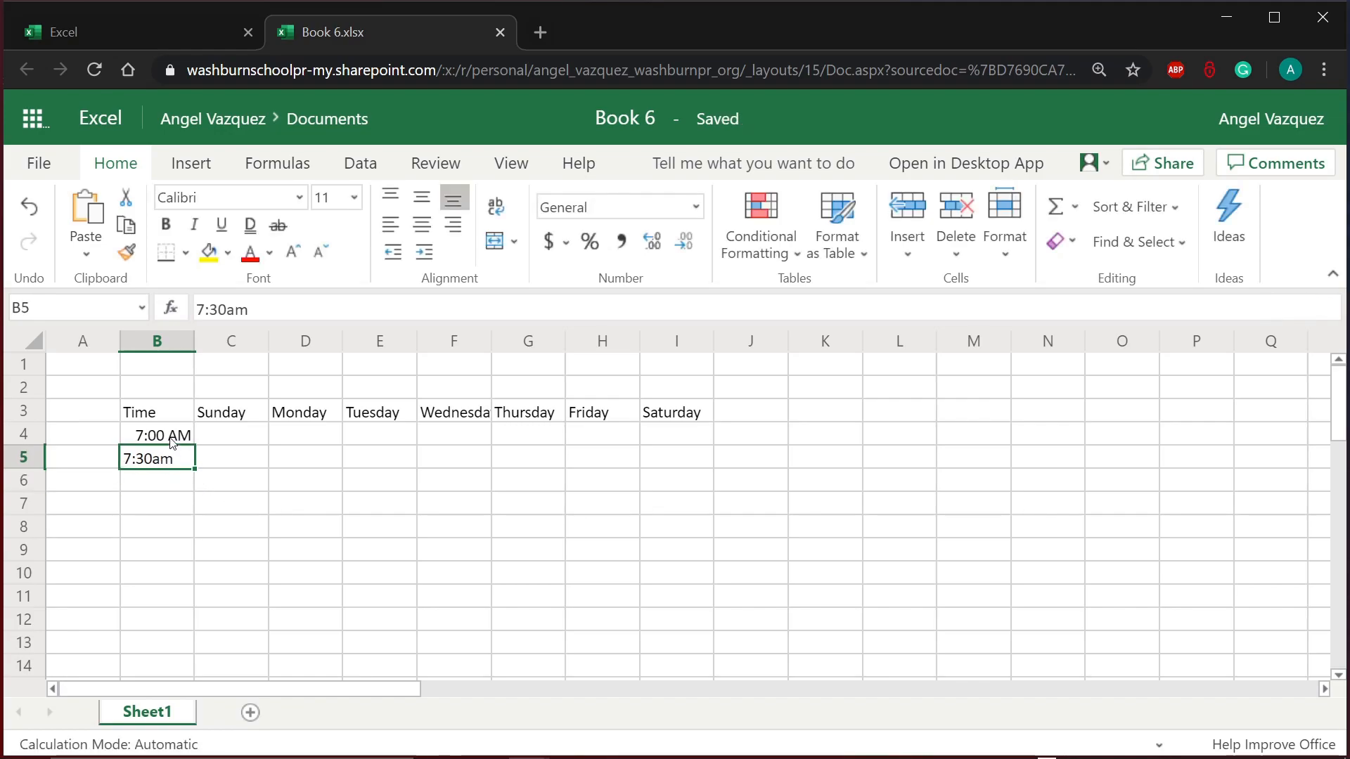
click(173, 440)
click(180, 461)
double_click(182, 464)
click(151, 457)
key(Return)
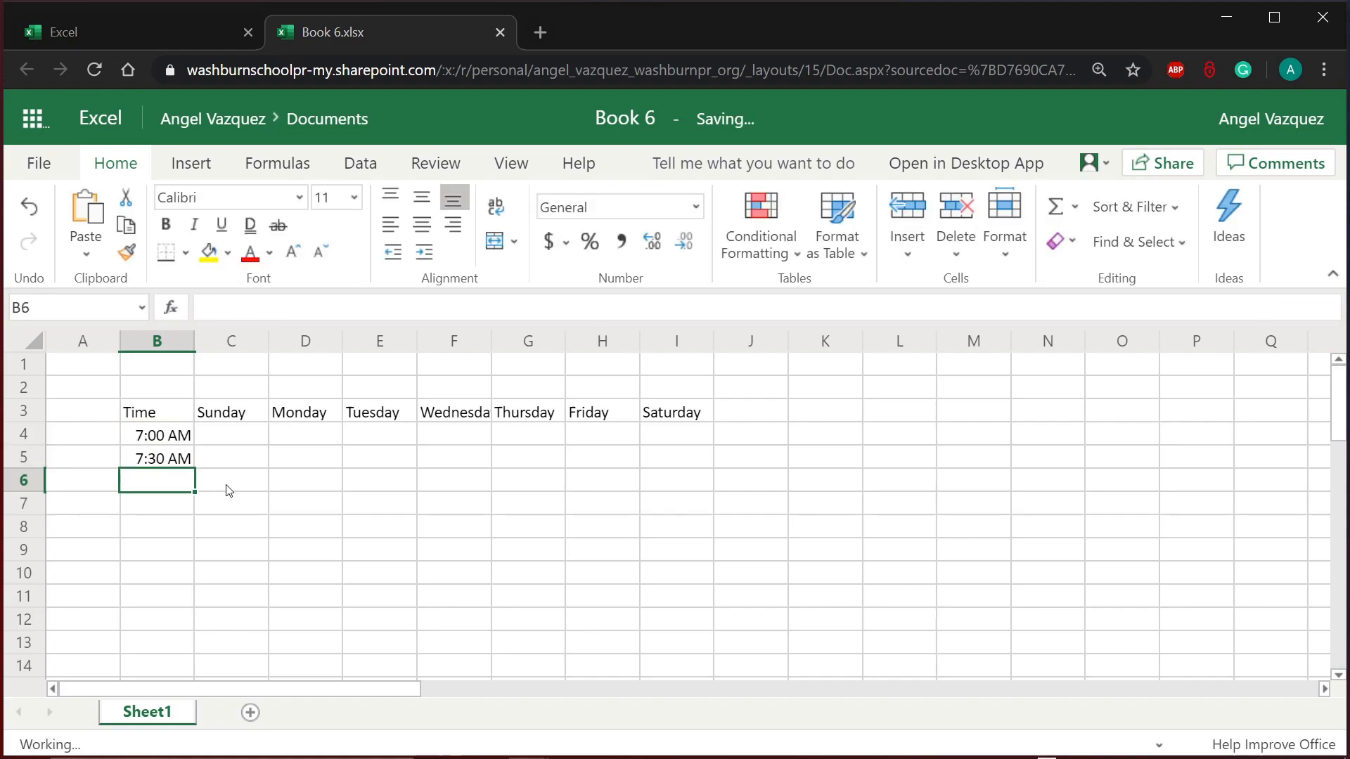
Step: Compare the B4 and B5 times, then enter 8:00 am in B6
click(190, 462)
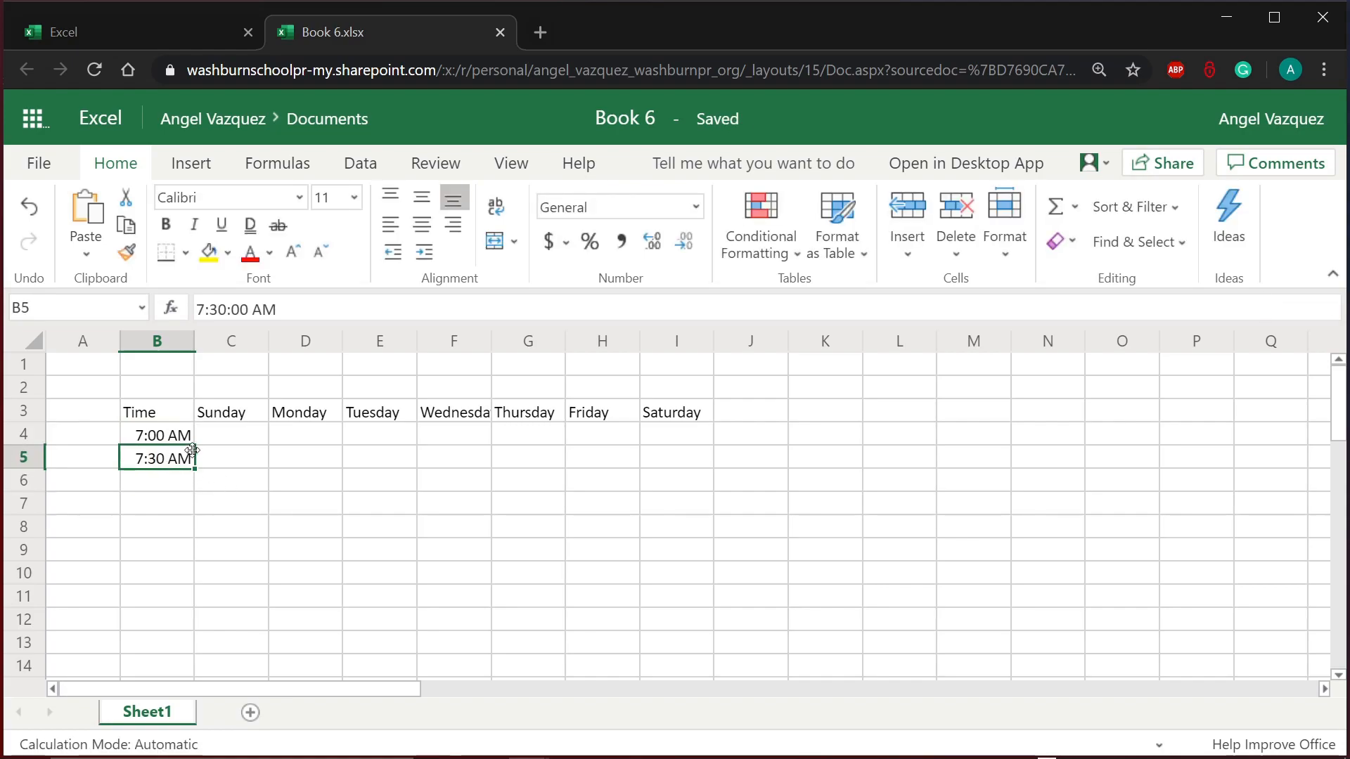
click(176, 436)
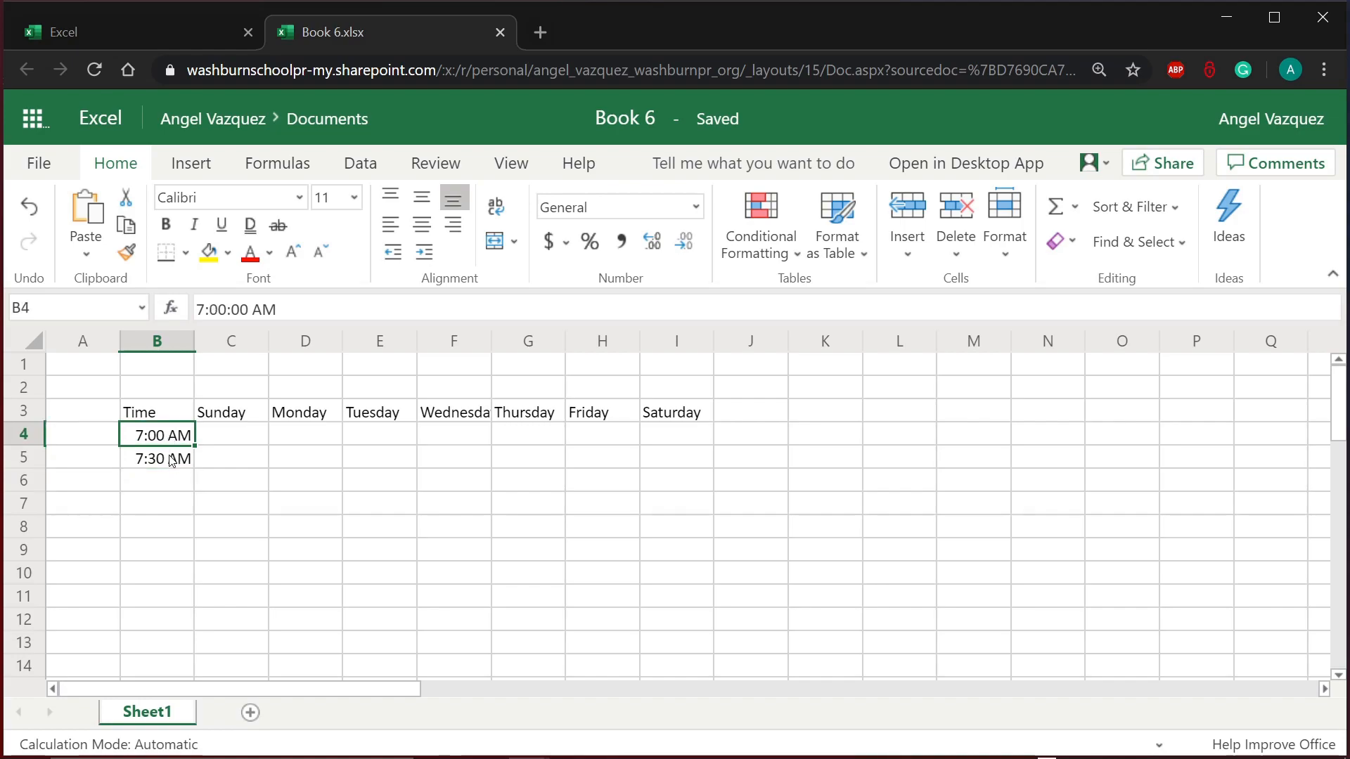
click(177, 458)
click(176, 441)
click(177, 454)
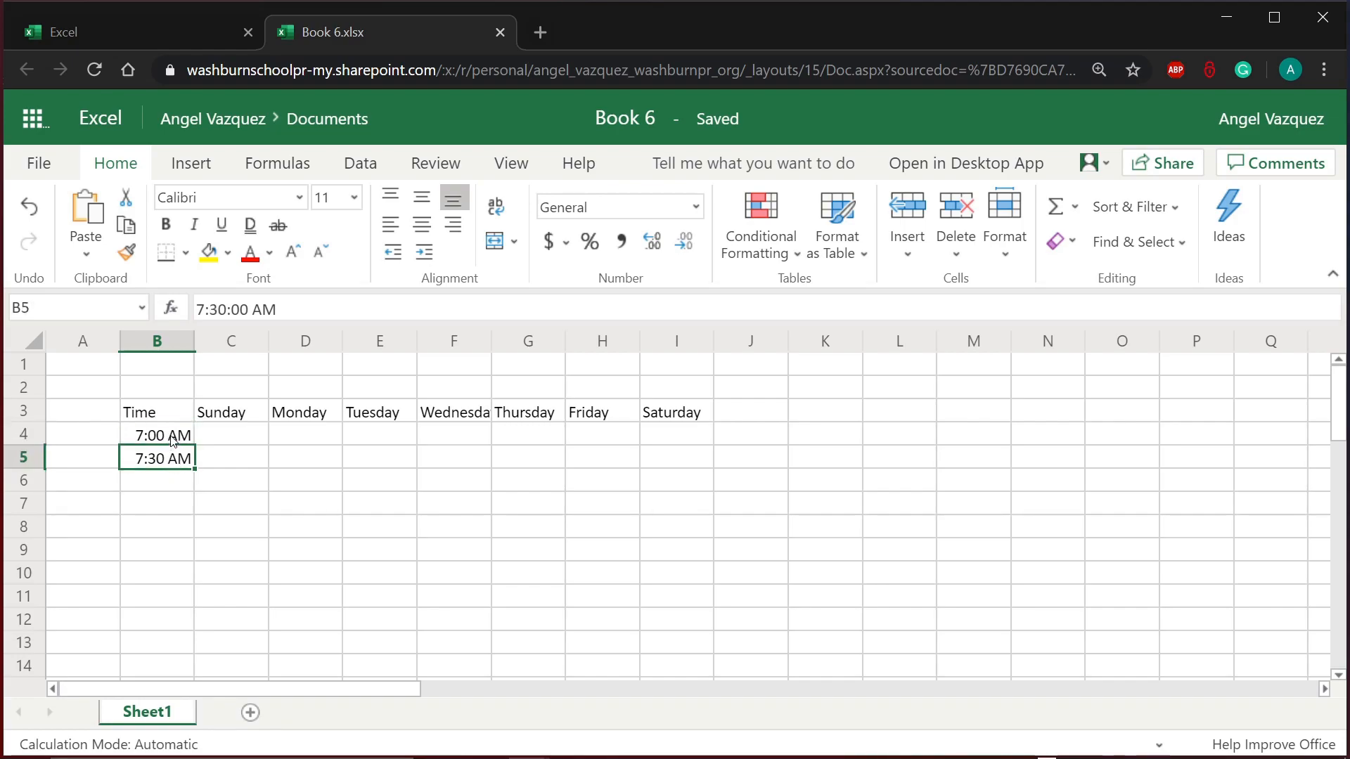
click(174, 440)
click(169, 459)
click(149, 482)
text(8)
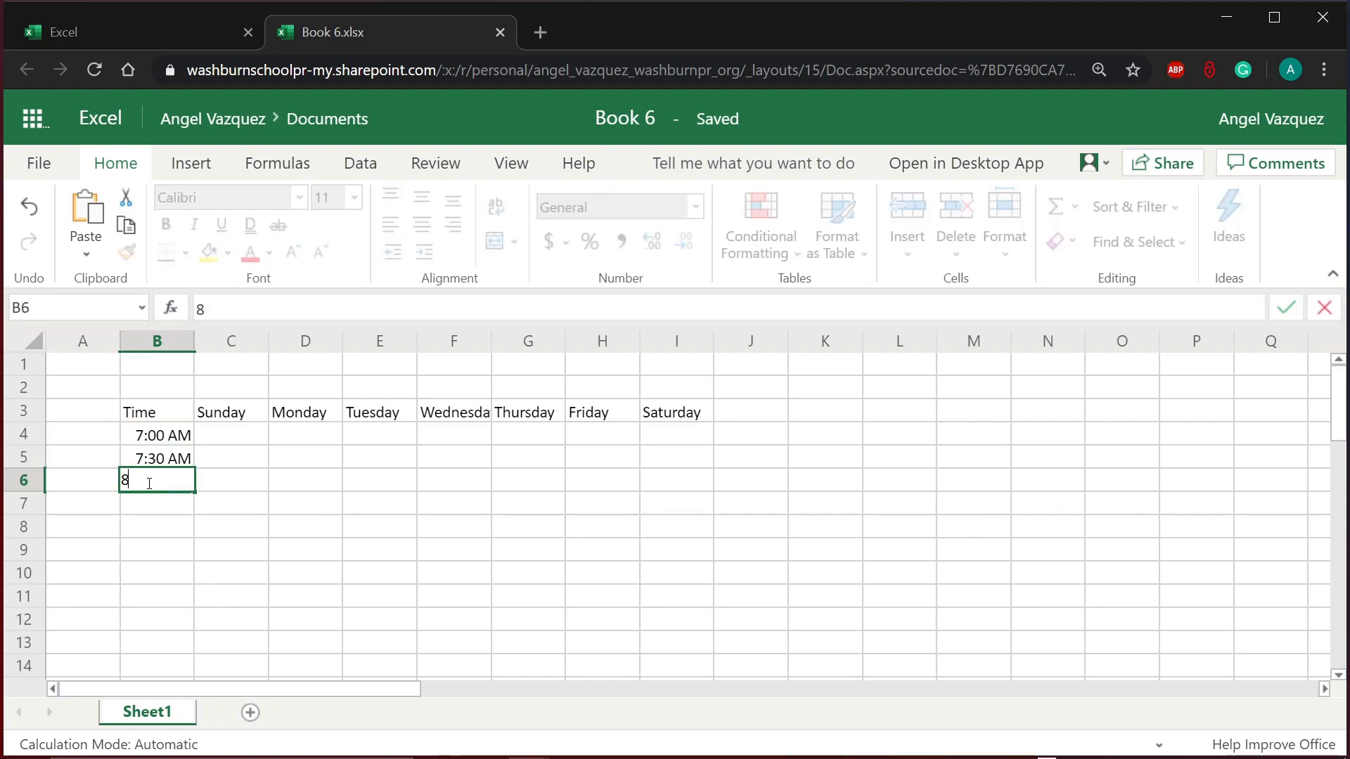
text(:00 am)
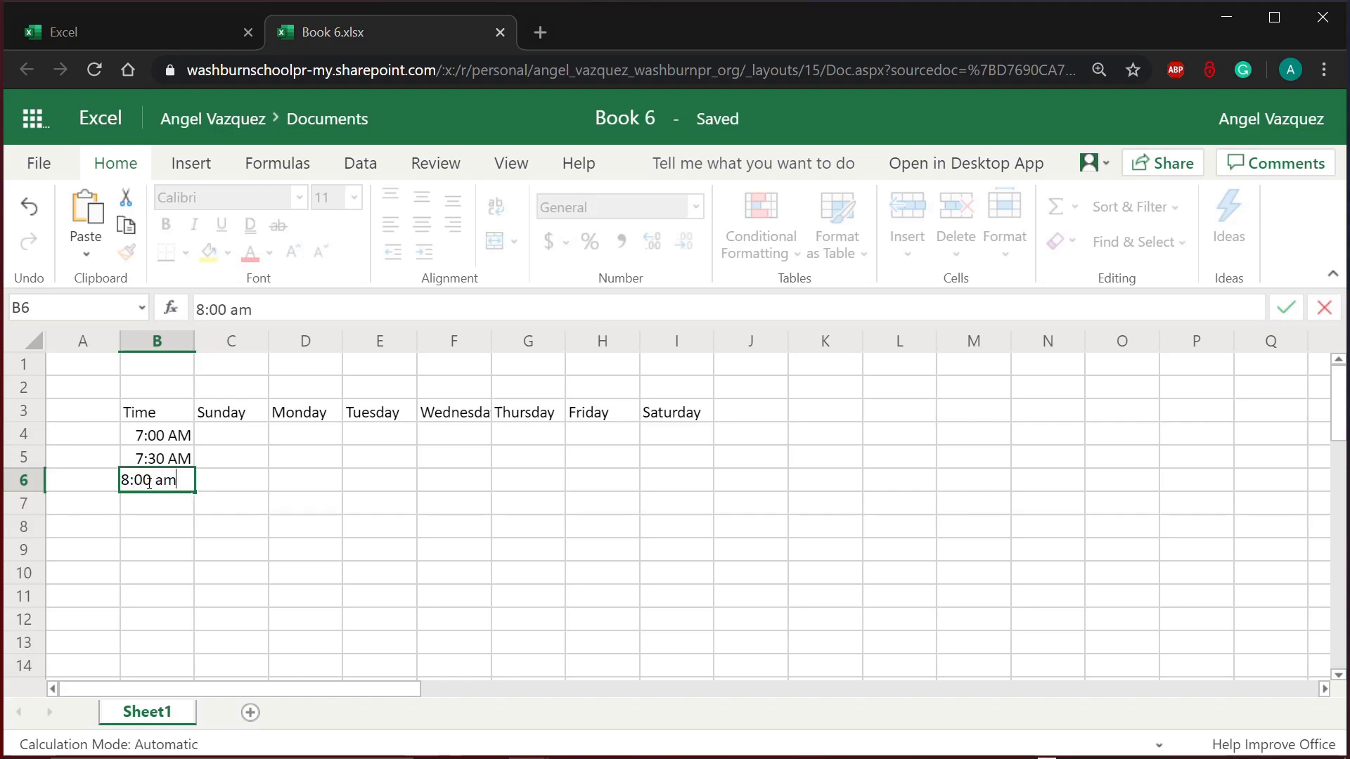
key(Return)
Step: Fill the half-hour time series from B4:B6 down through rows 14, 23 and 28
drag(184, 439, 160, 473)
click(235, 500)
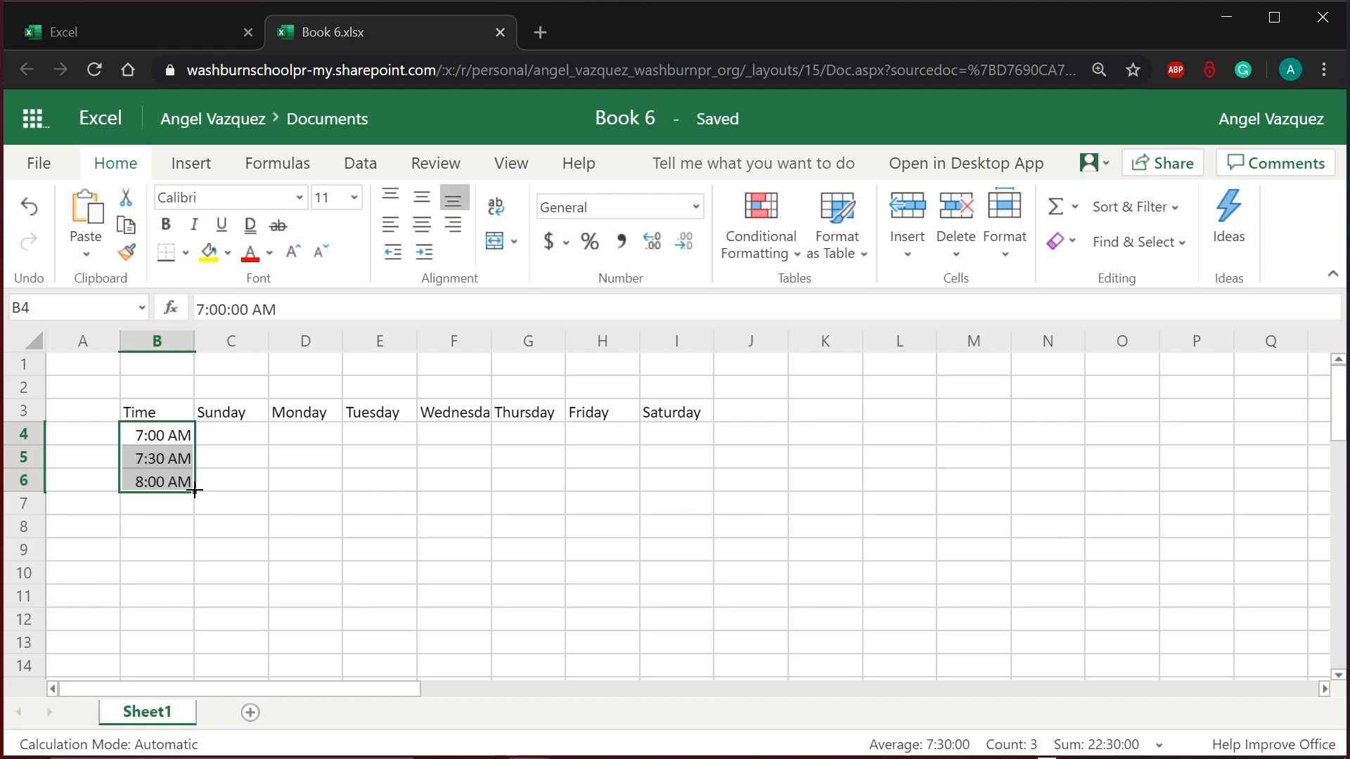
drag(195, 492, 145, 620)
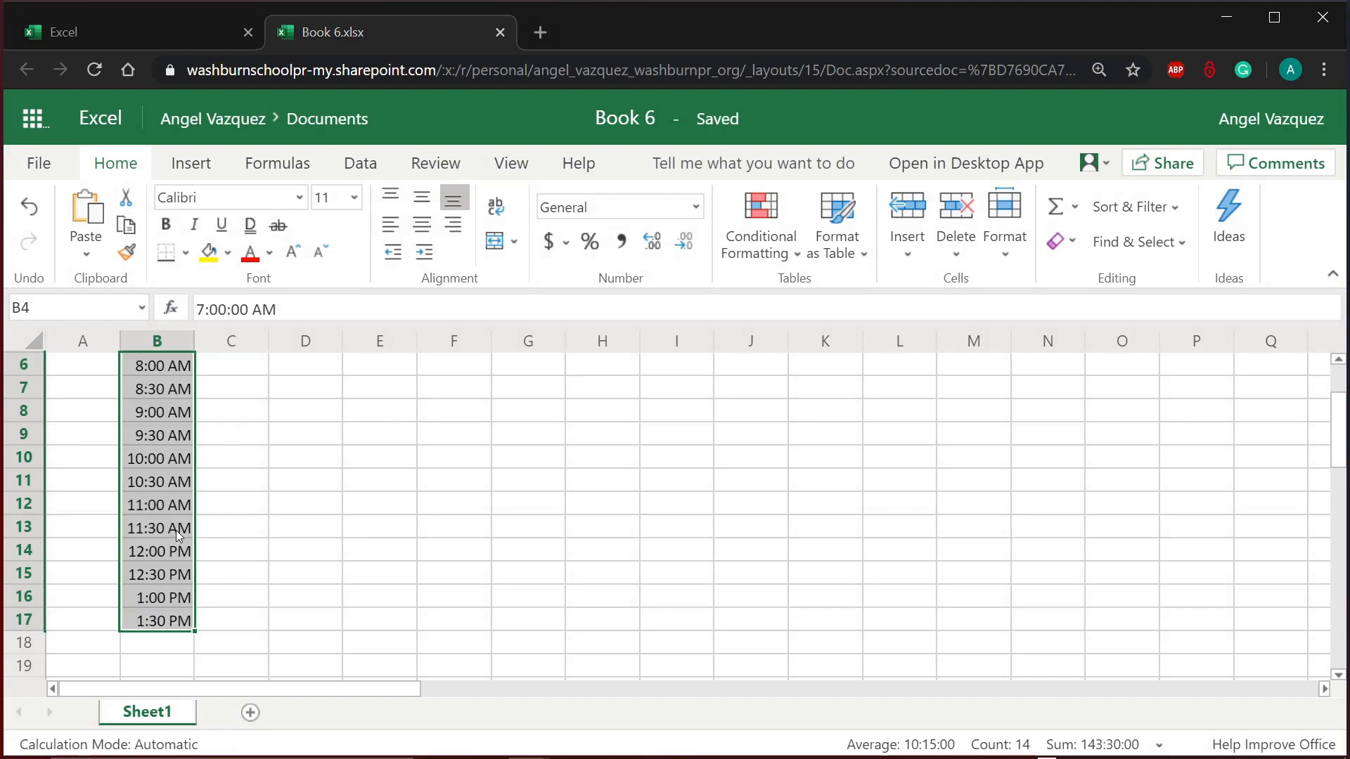
scroll(177, 533, down, 3)
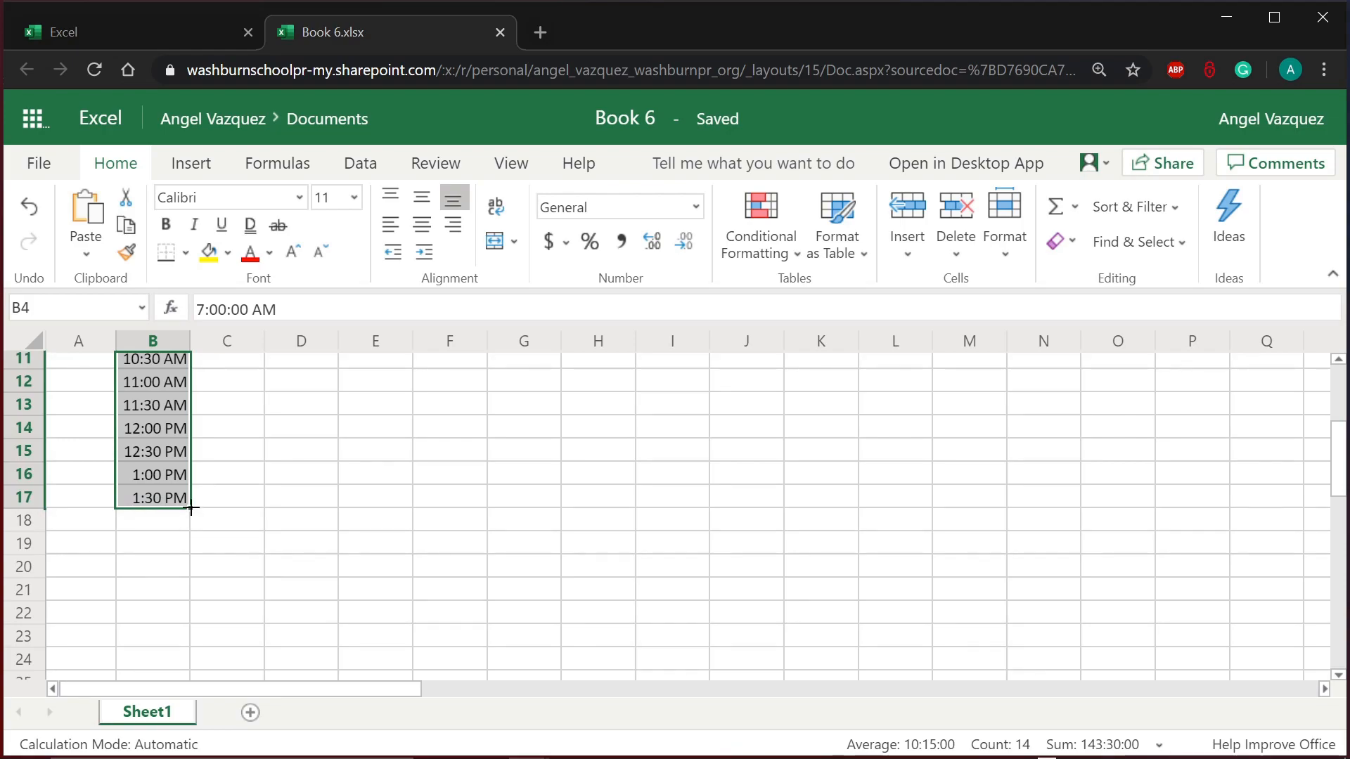
drag(191, 508, 171, 635)
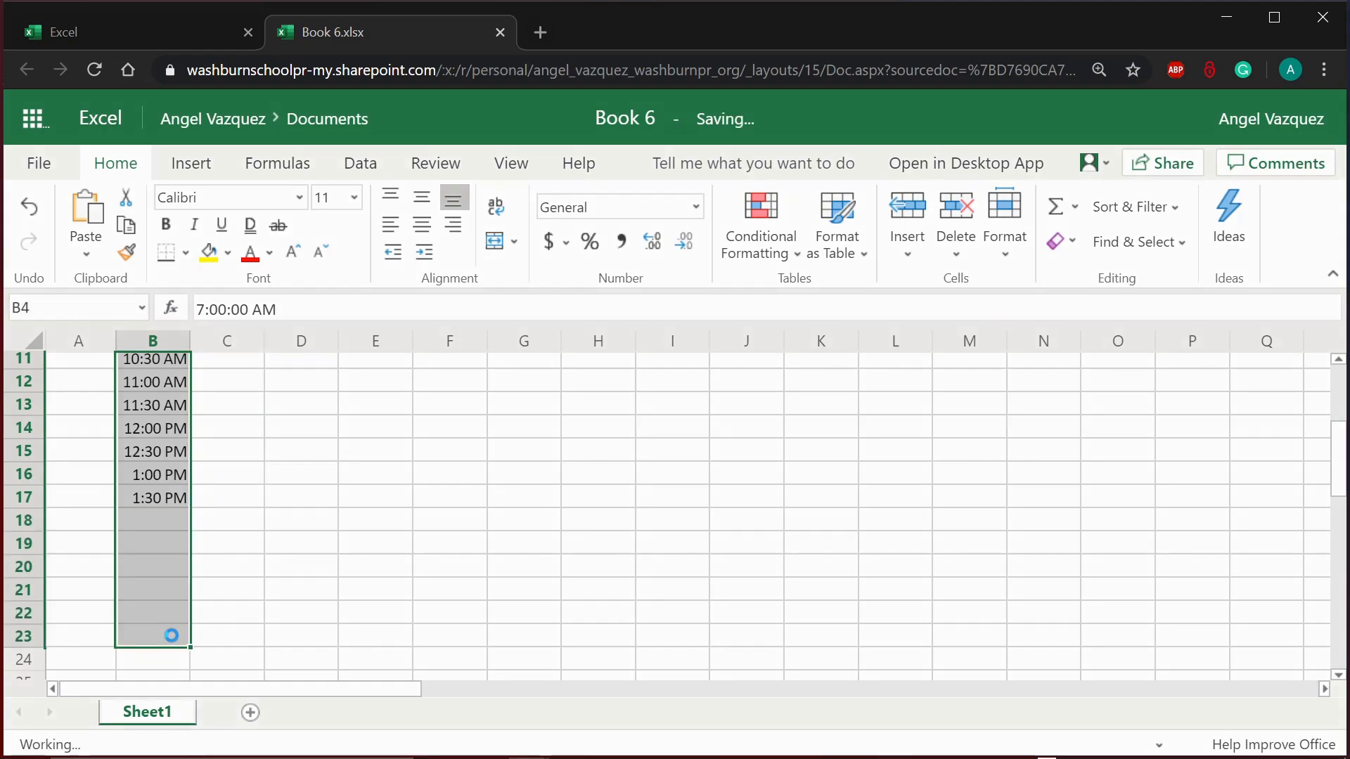
scroll(276, 604, down, 3)
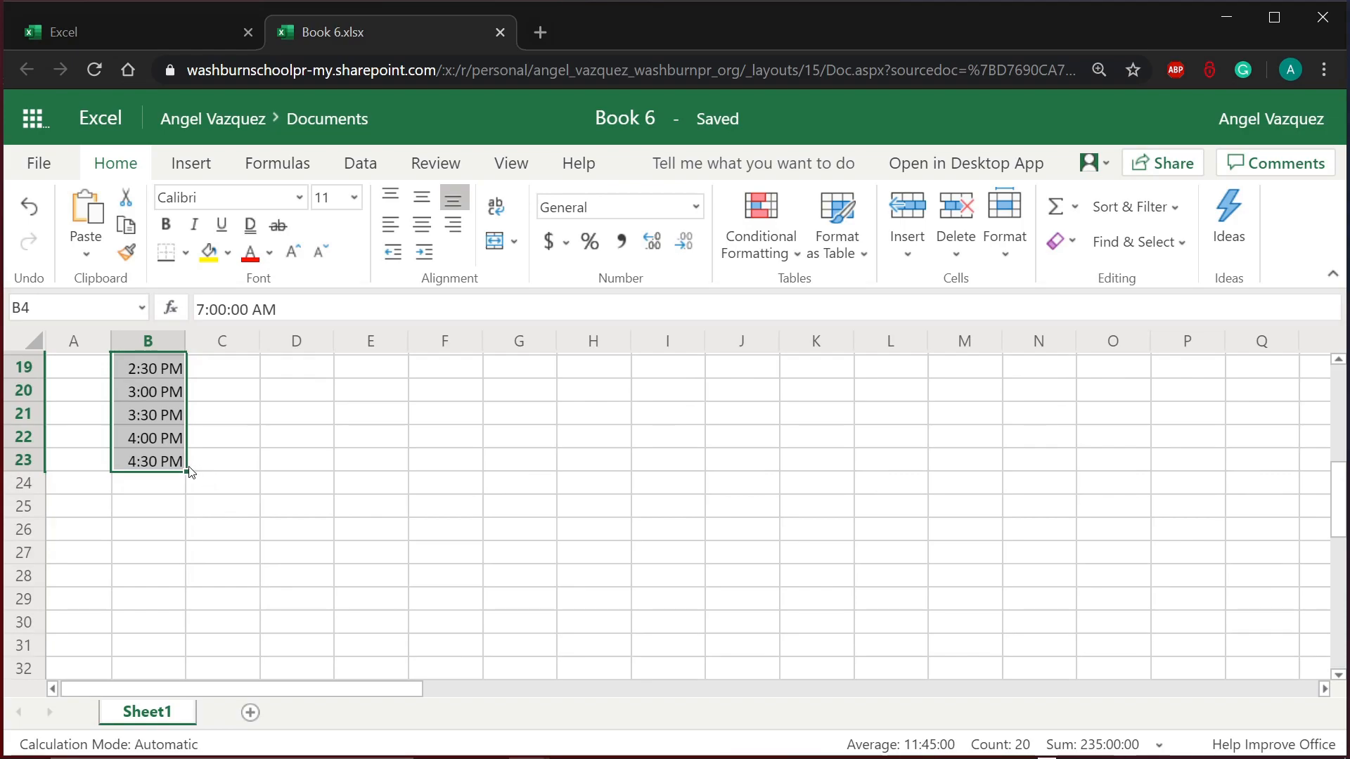
drag(185, 471, 184, 641)
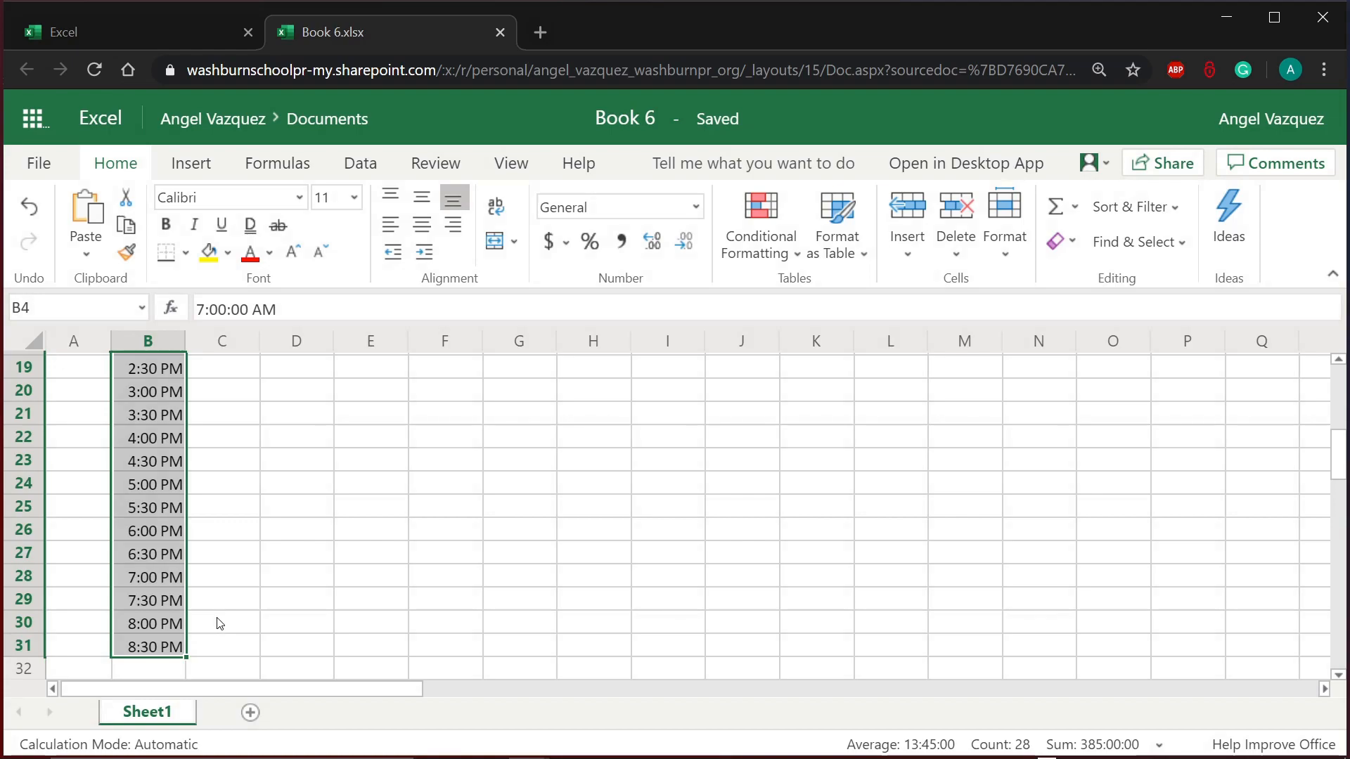
scroll(220, 624, down, 2)
drag(186, 526, 184, 535)
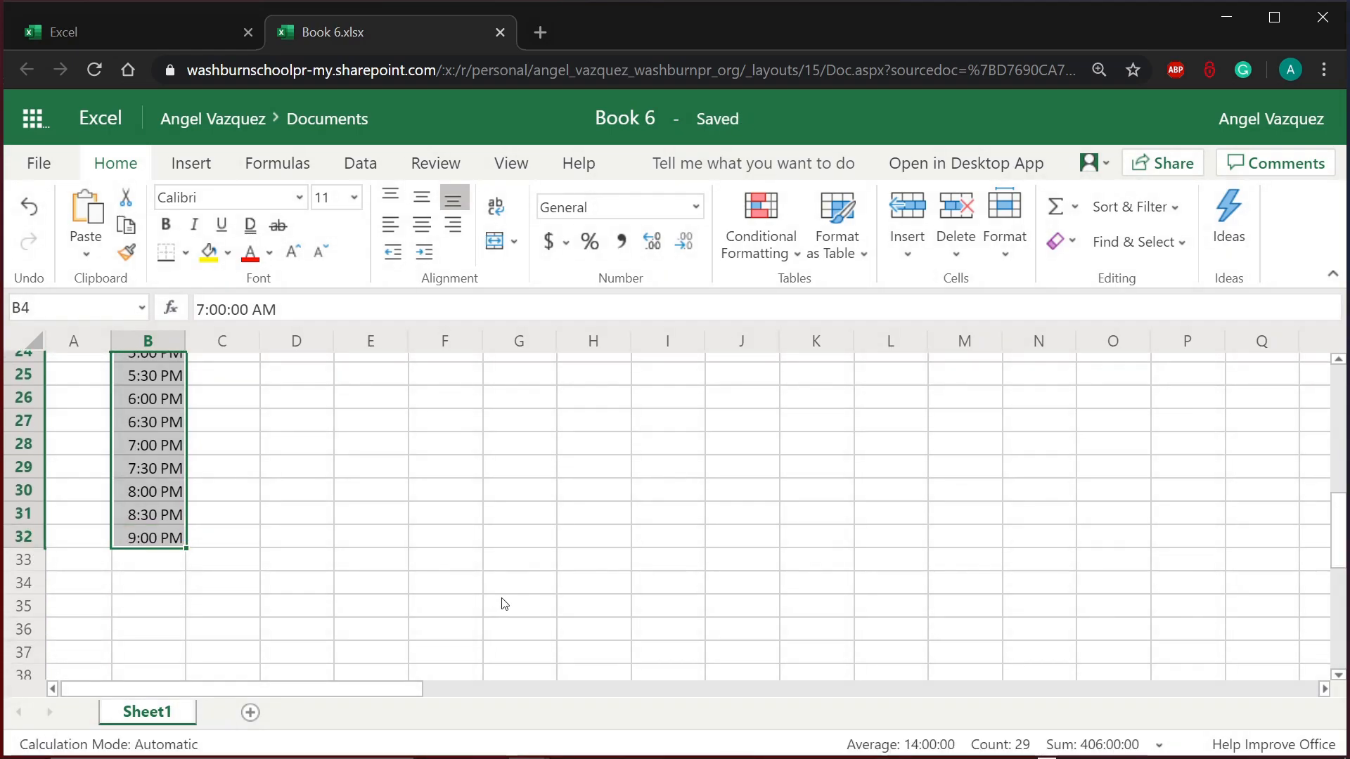
Step: Review the starting times in B4:B6 at the top of the filled column
scroll(503, 604, up, 4)
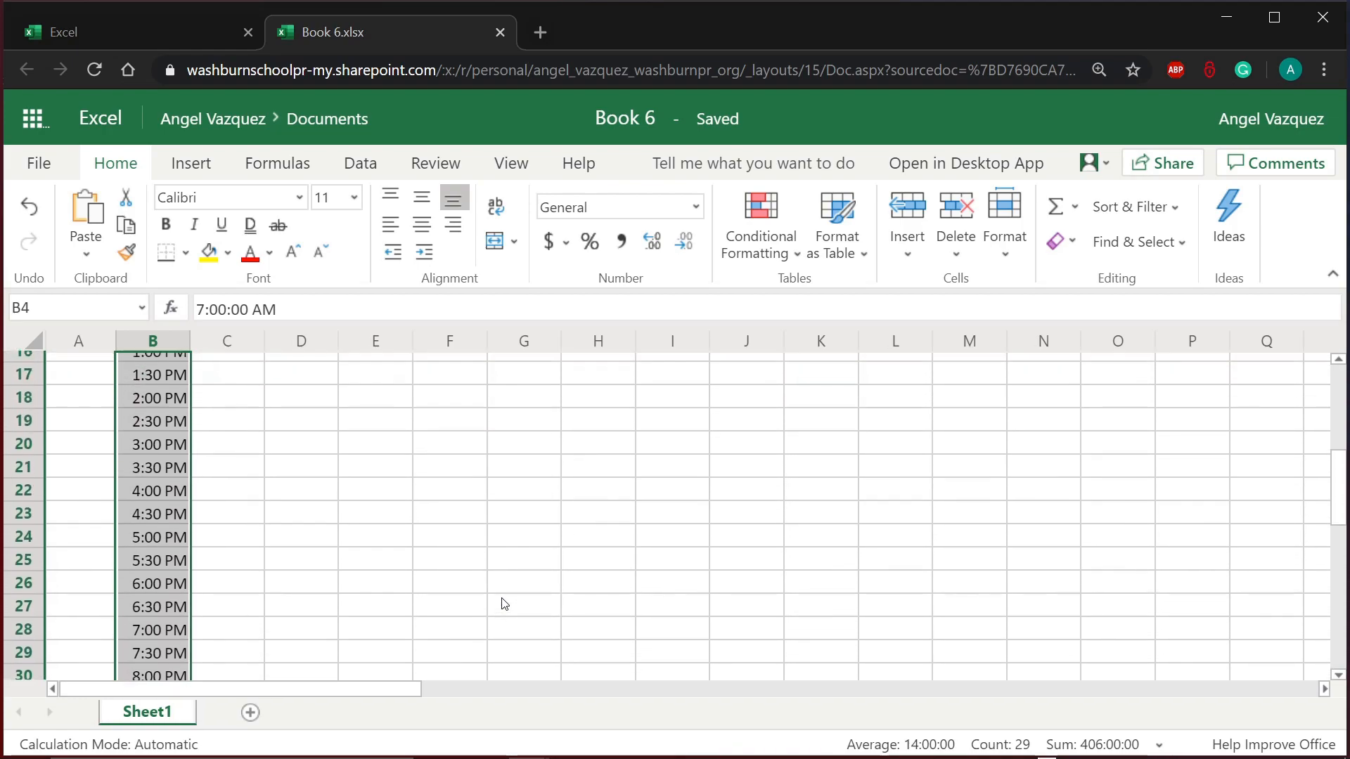
scroll(292, 489, up, 1)
click(292, 479)
scroll(292, 482, up, 4)
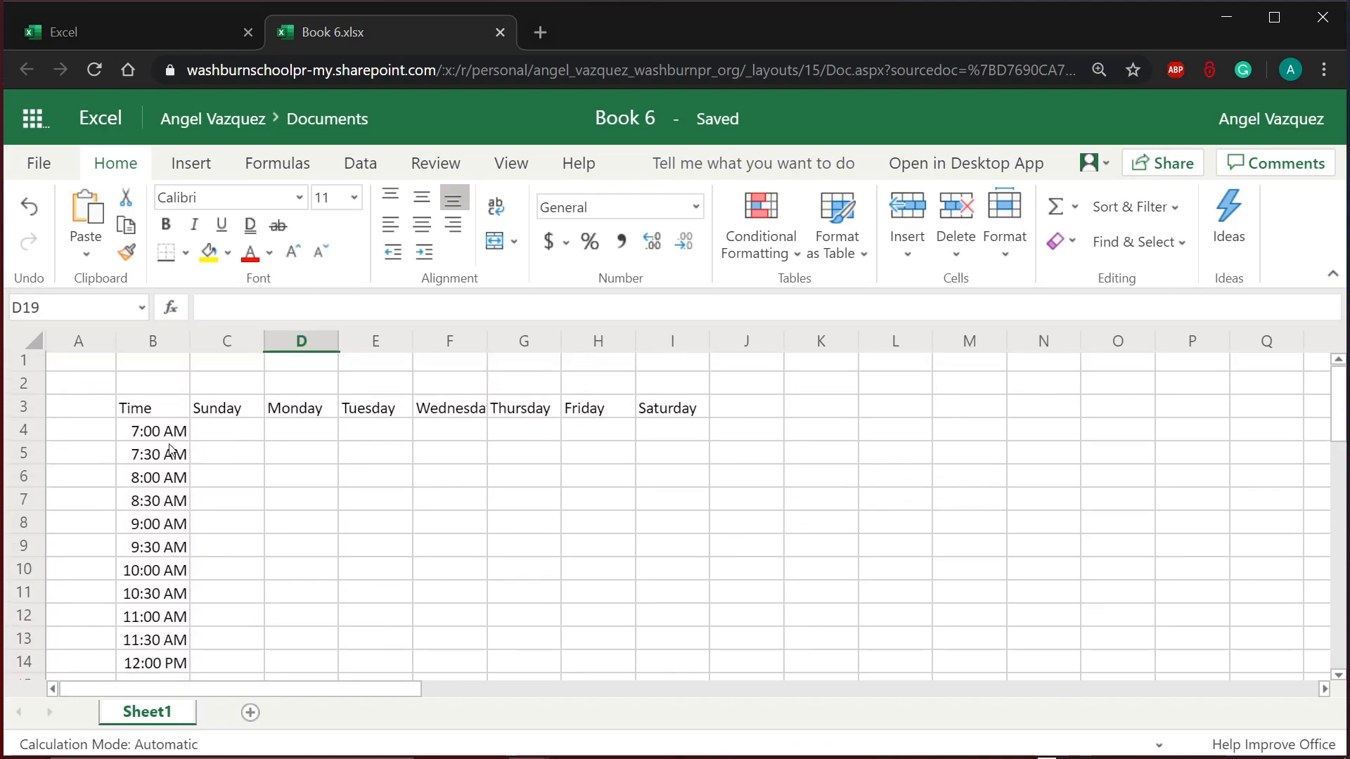
click(172, 454)
scroll(209, 527, down, 8)
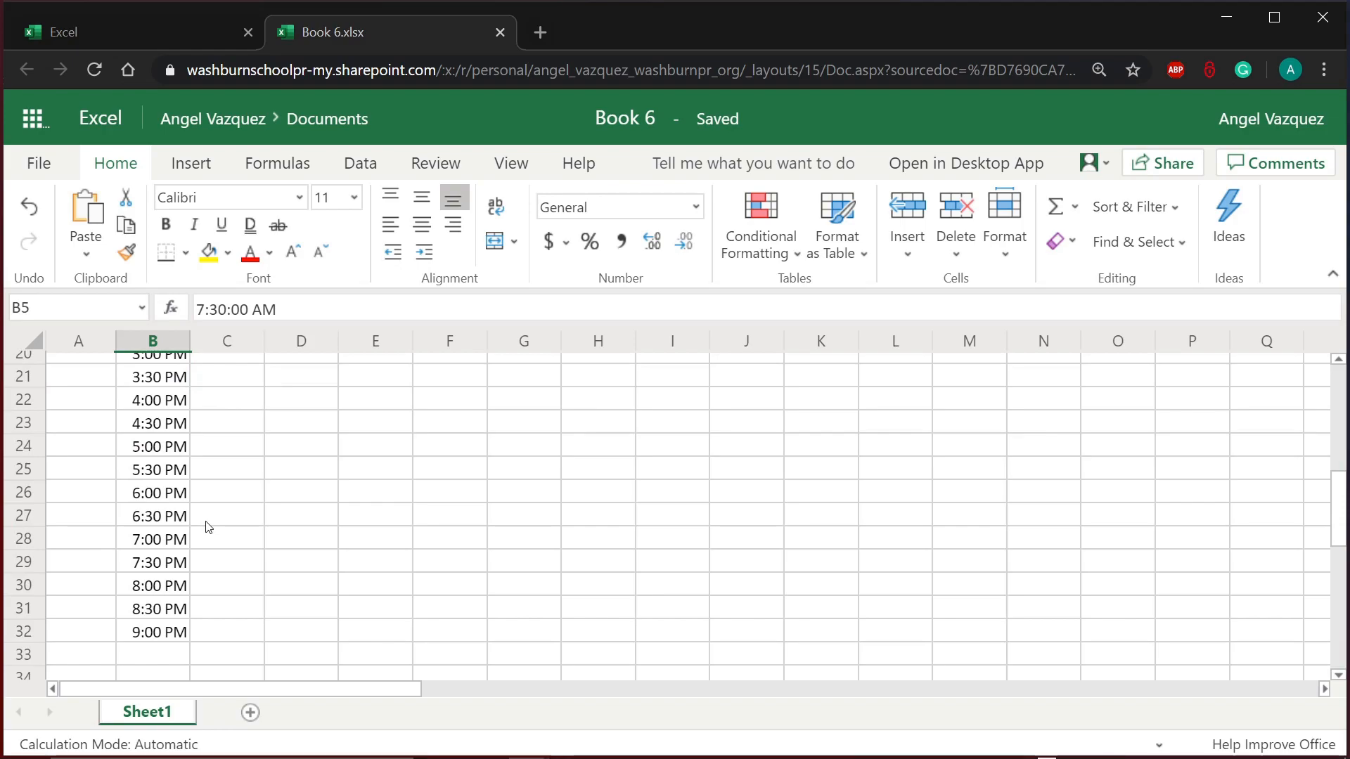
scroll(209, 527, up, 7)
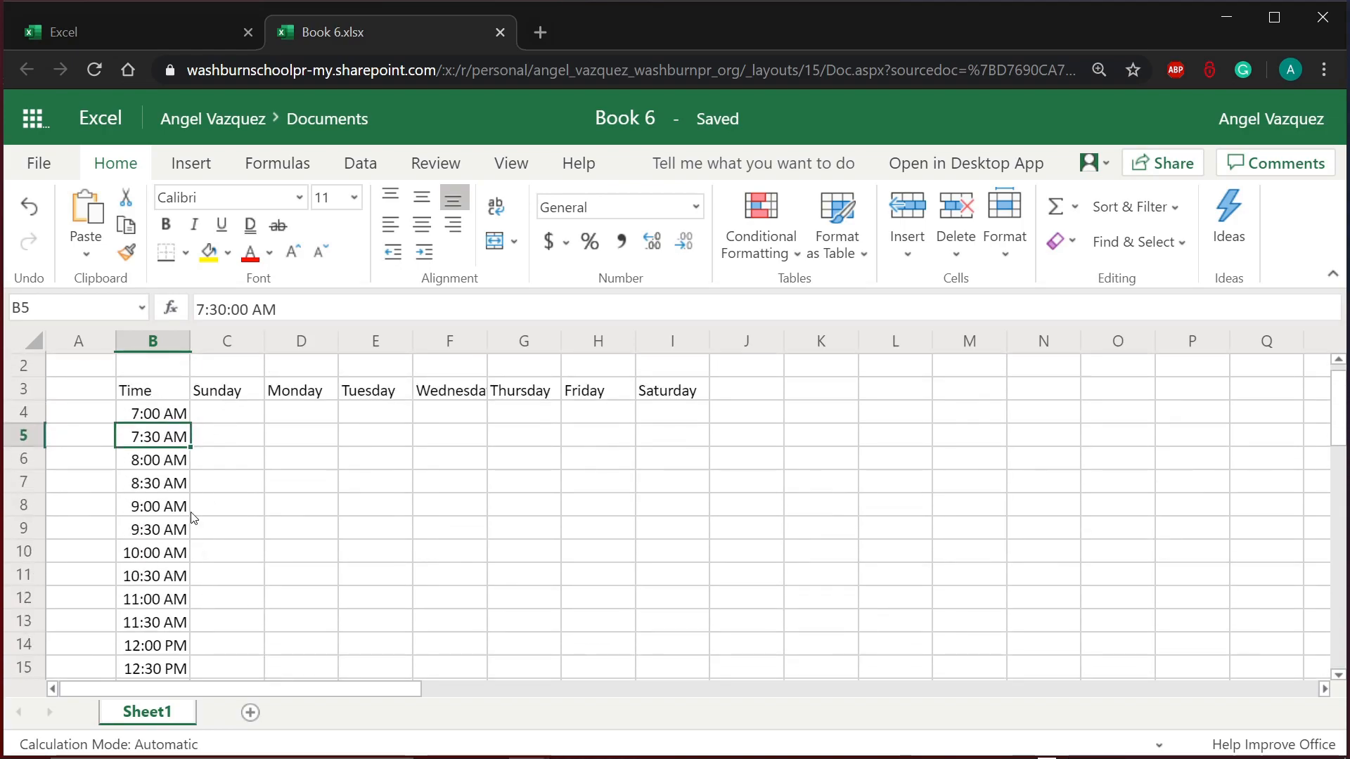
drag(173, 407, 168, 461)
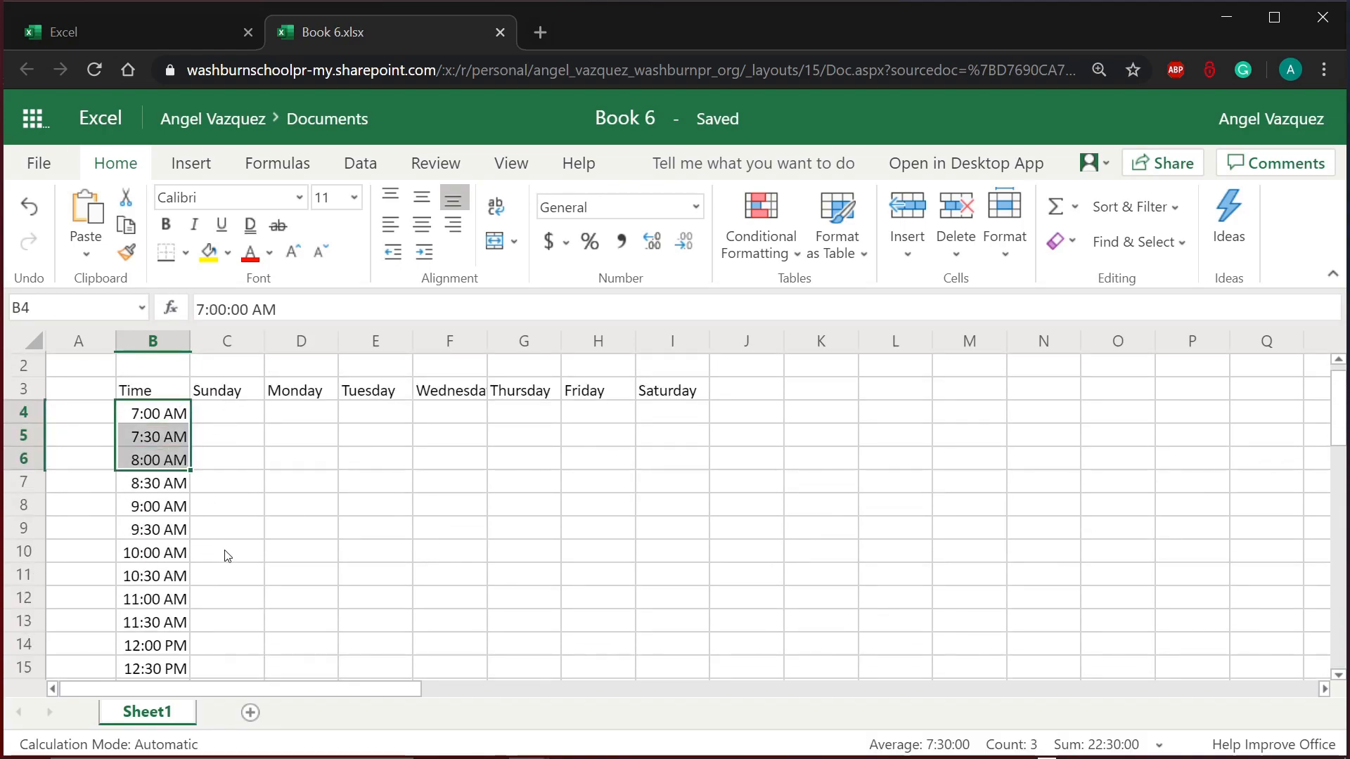
click(331, 490)
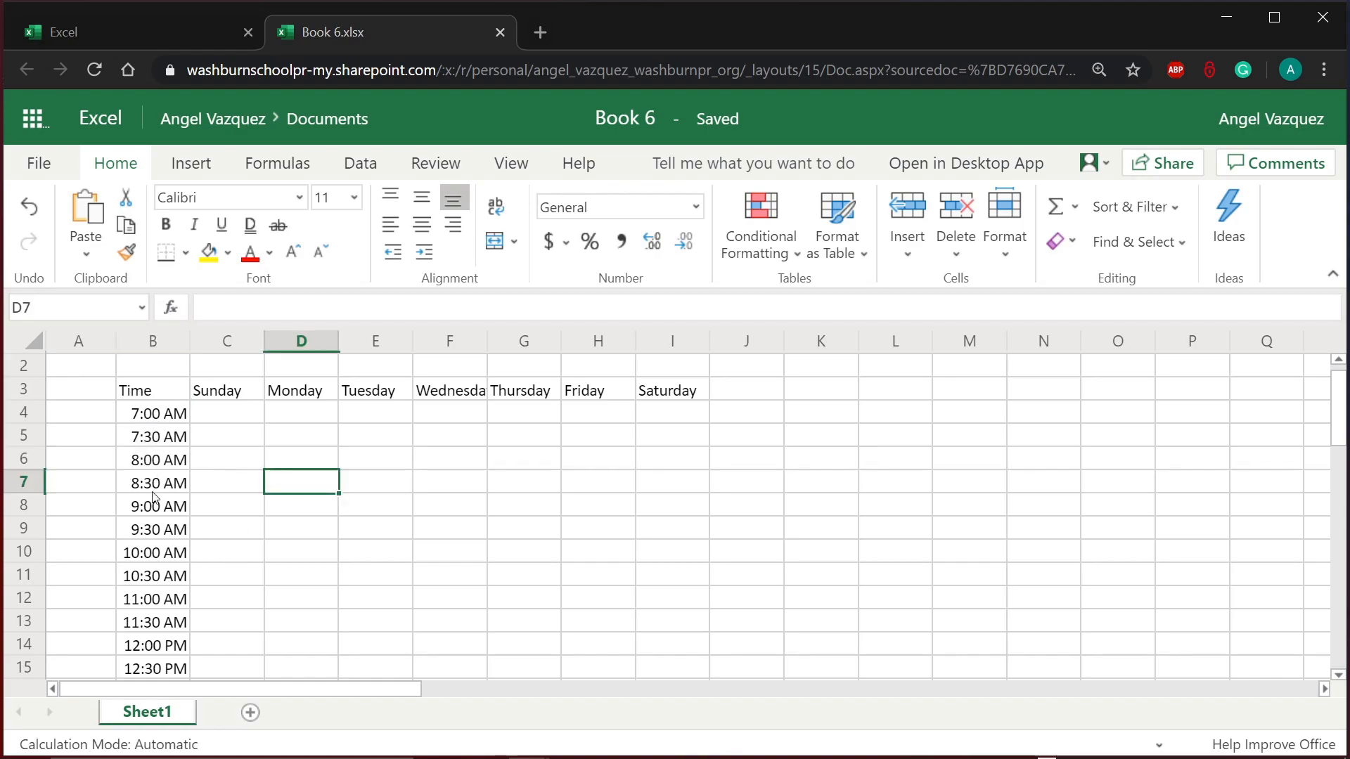
Step: Check the filled times 12:00 PM through 1:30 PM in B14:B17
scroll(153, 626, down, 2)
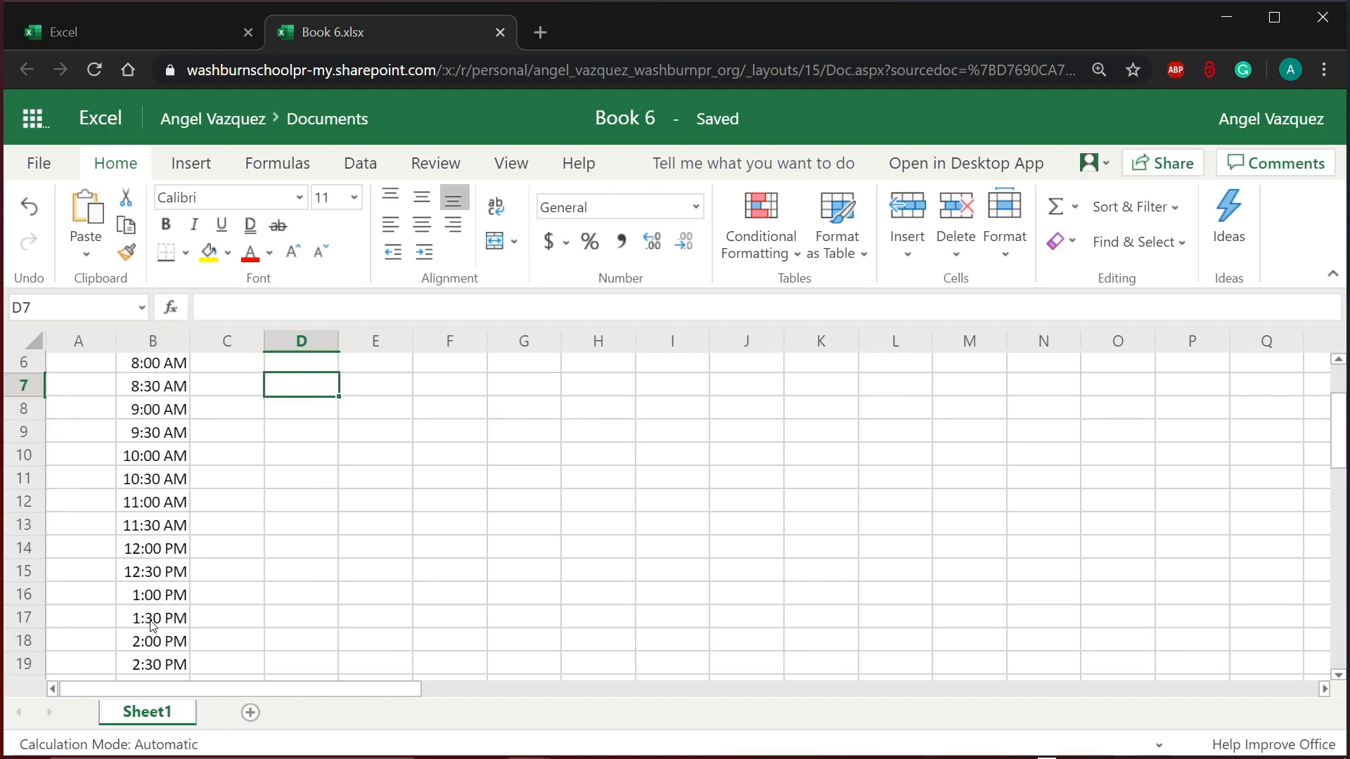
click(155, 553)
click(151, 569)
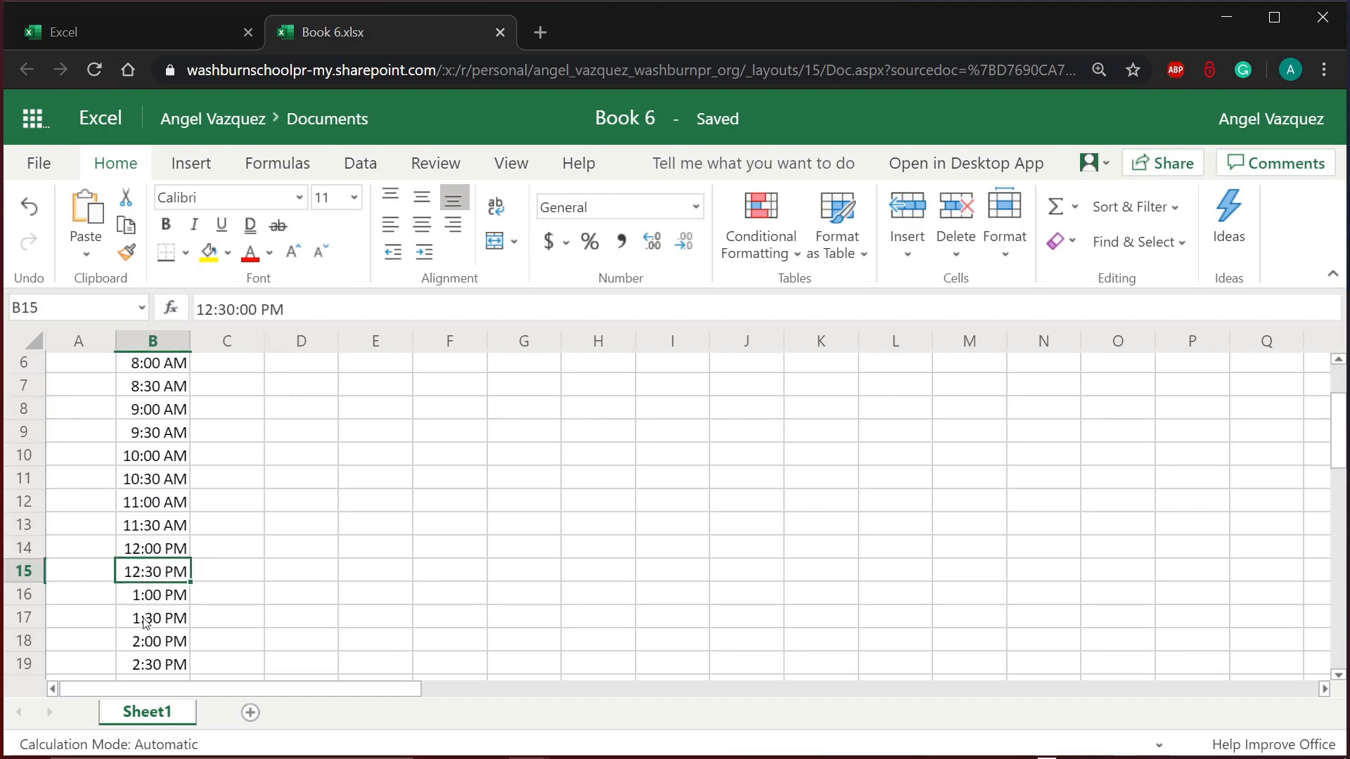
click(143, 599)
click(143, 620)
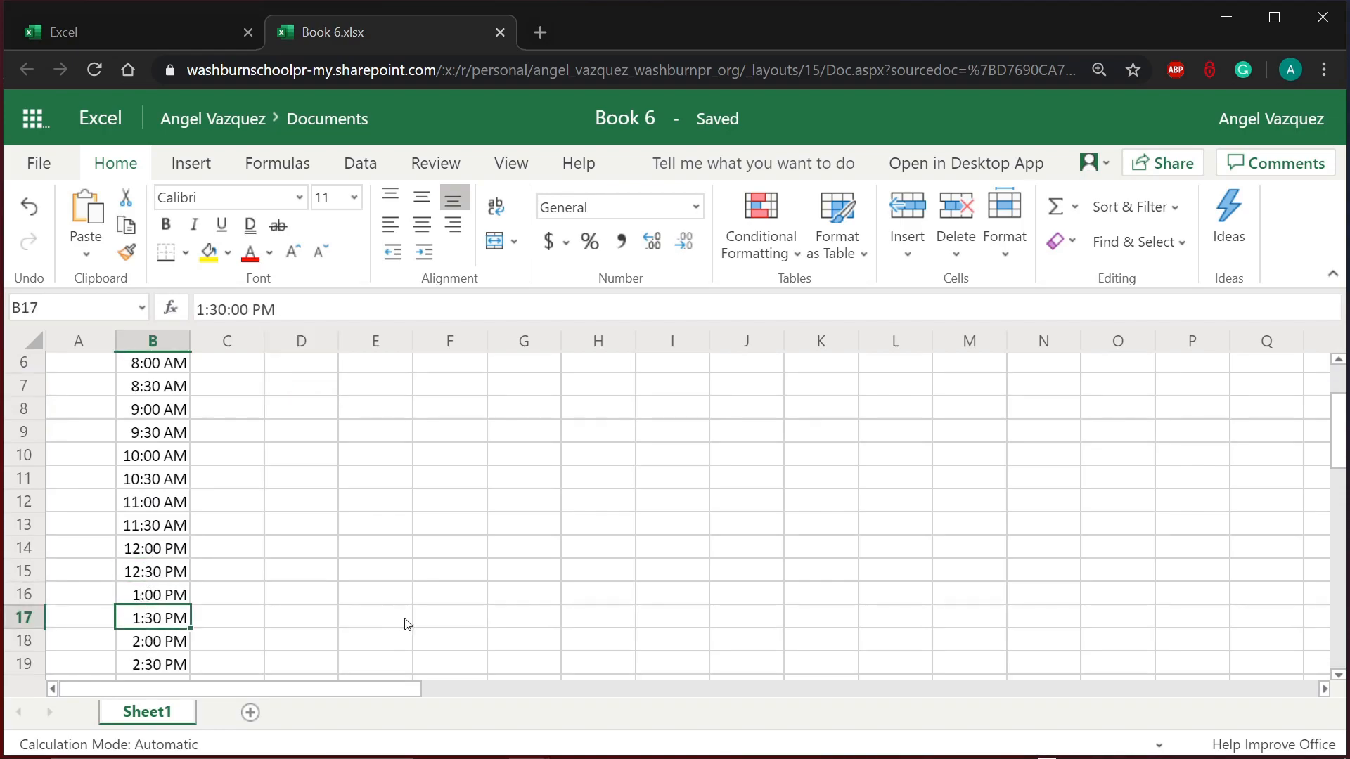
scroll(404, 623, down, 4)
click(404, 620)
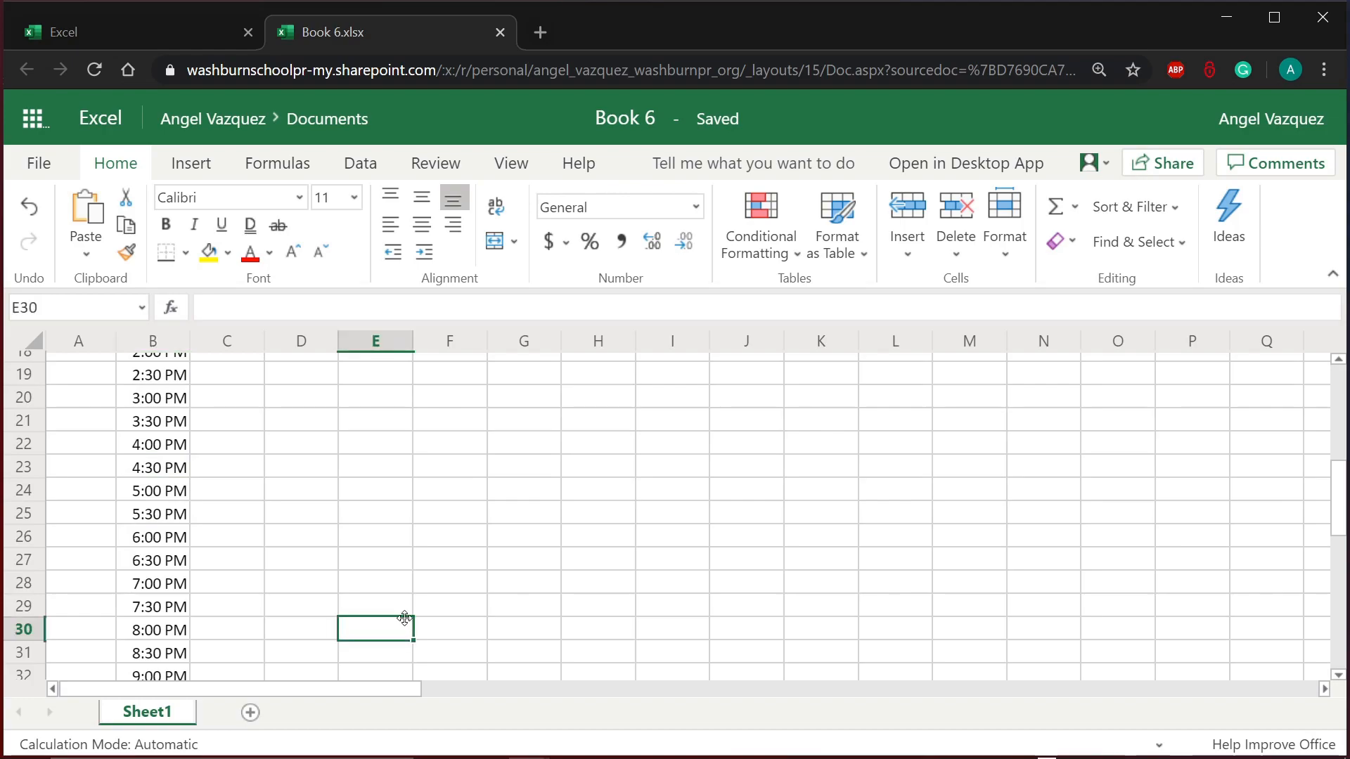
scroll(405, 619, up, 6)
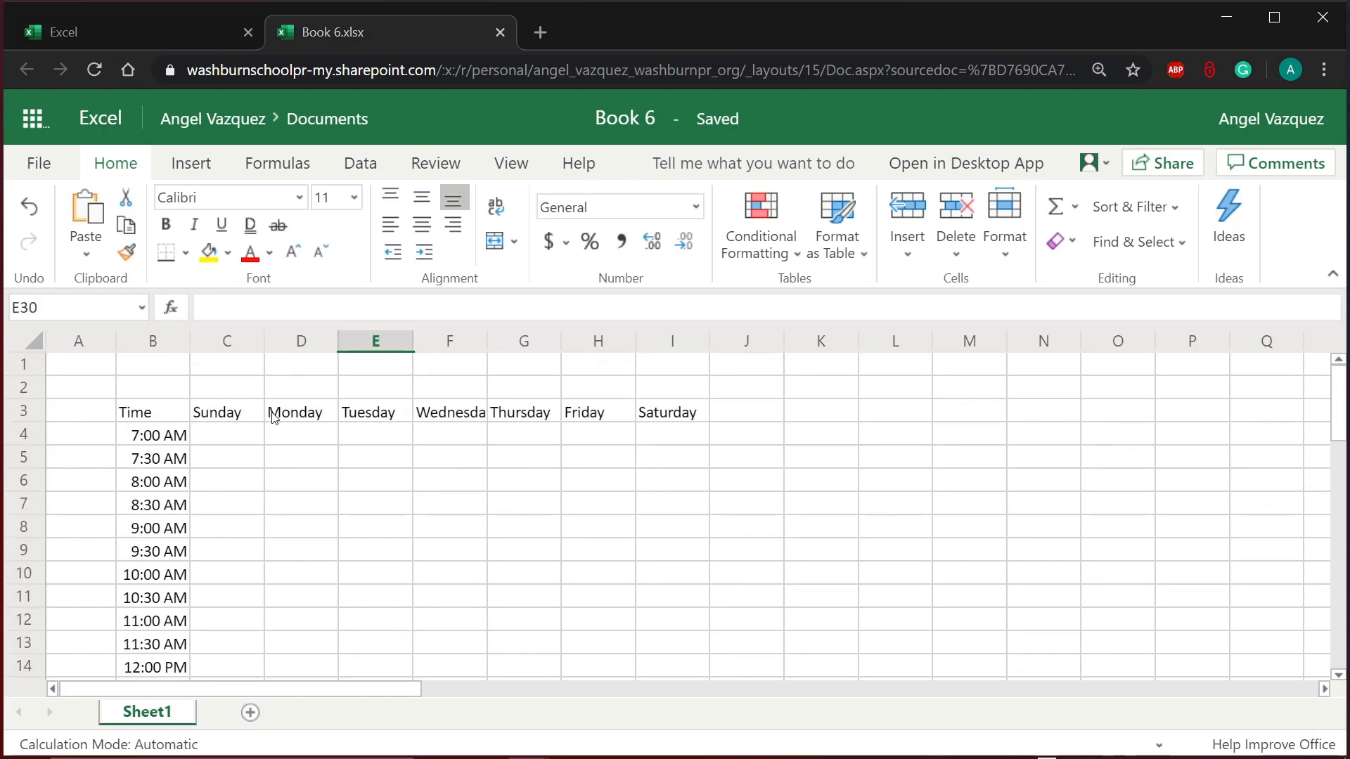
click(472, 420)
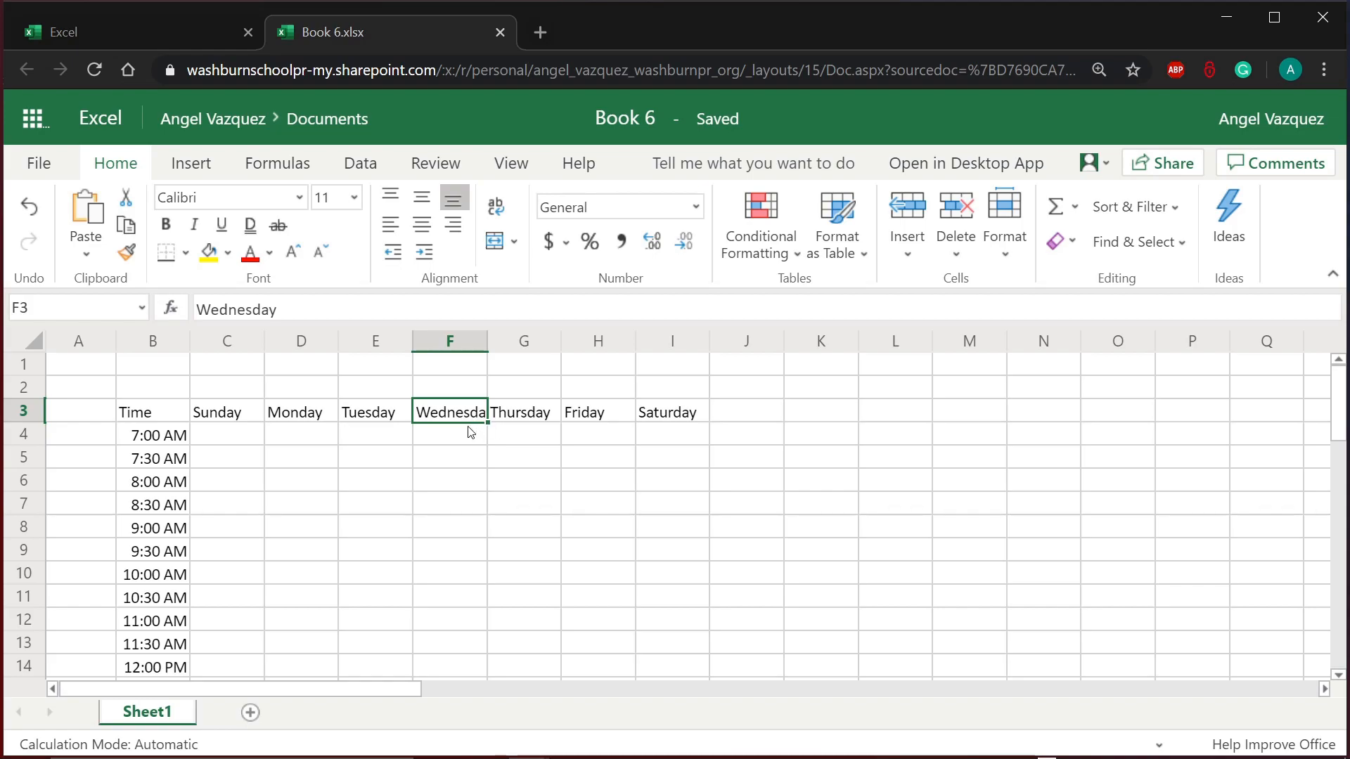
Step: Widen column F so the Wednesday header shows in full
click(455, 348)
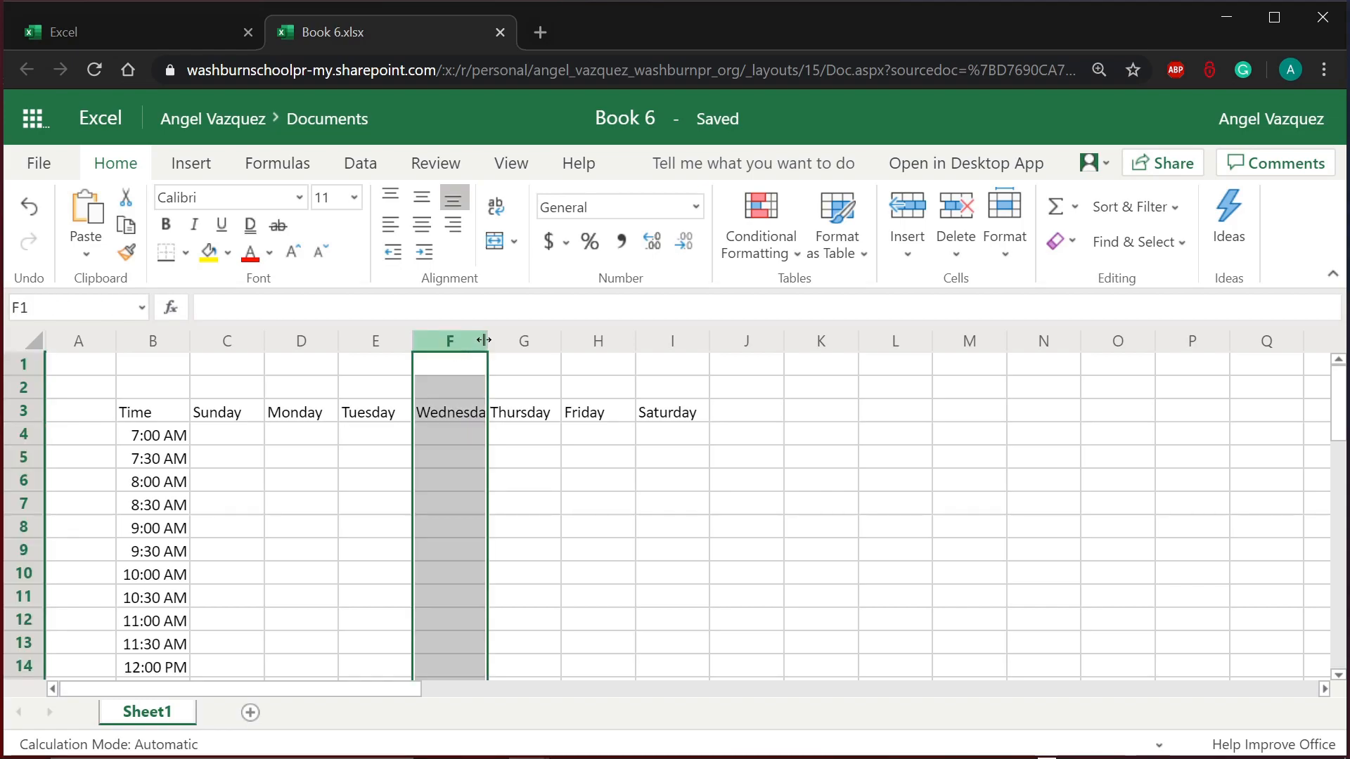
drag(487, 340, 485, 340)
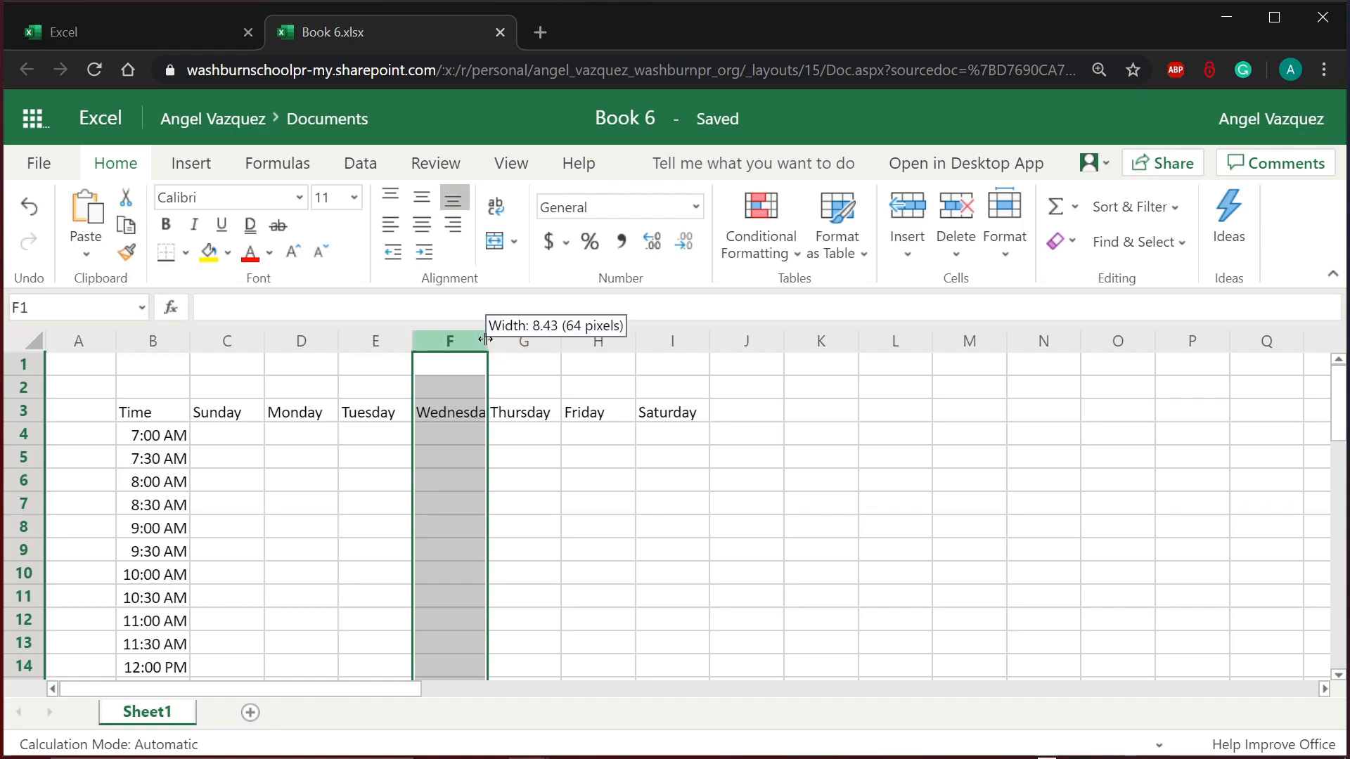
drag(485, 340, 503, 346)
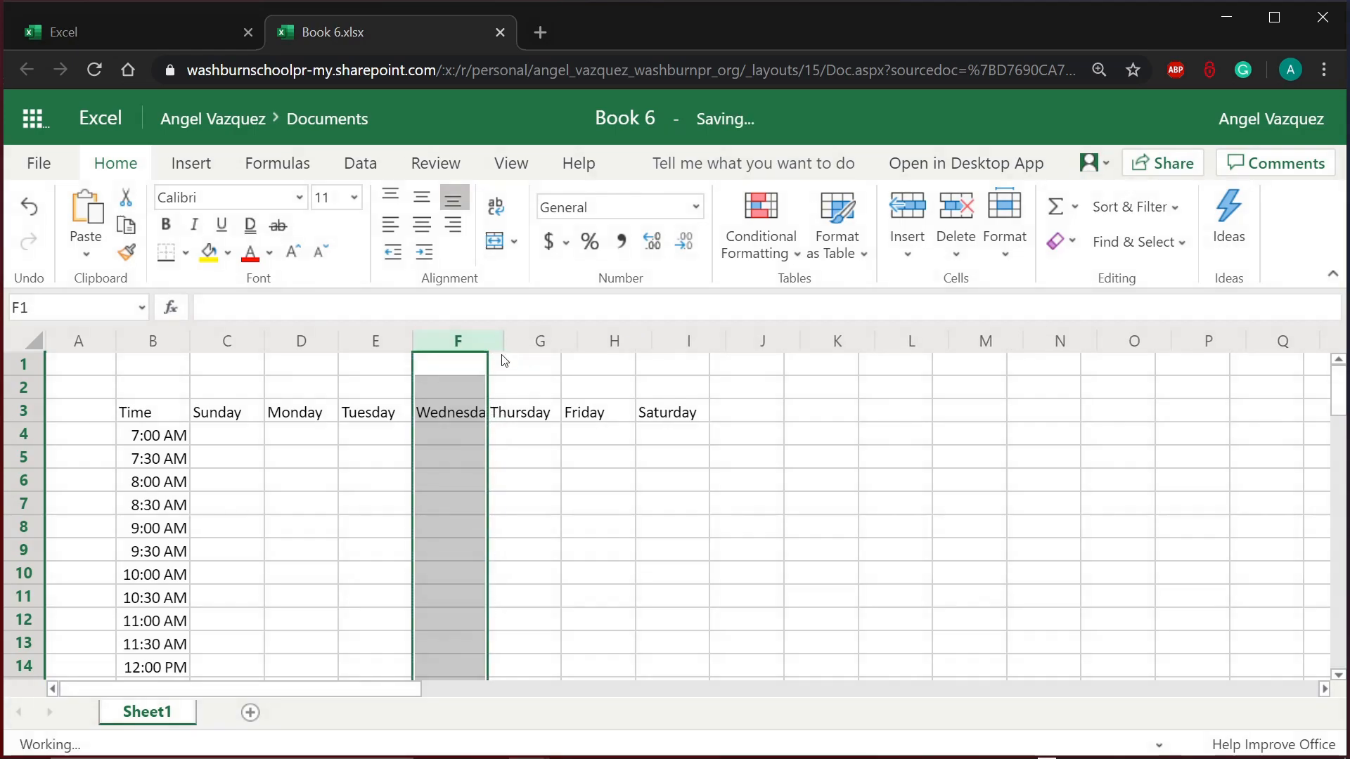
click(457, 413)
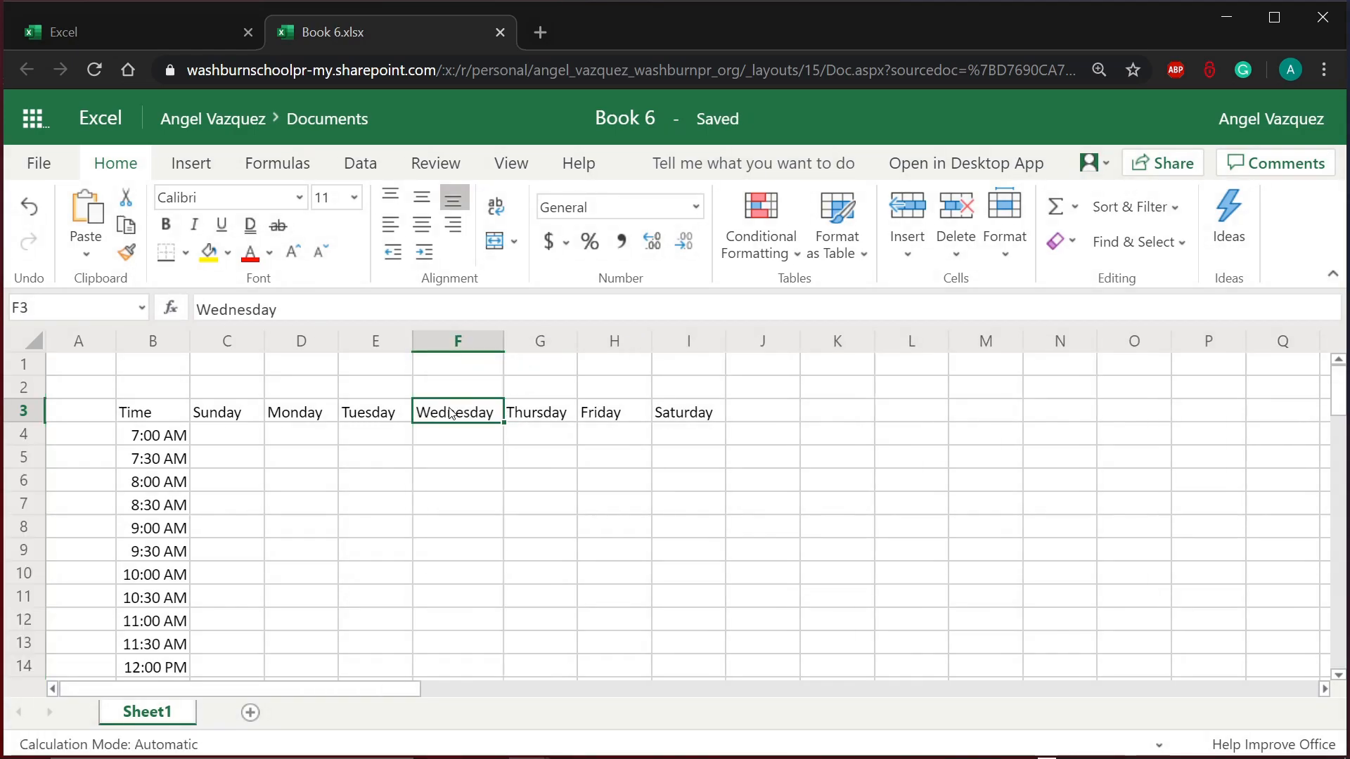
Step: Resize header row 3 to about 21.75 points tall
click(36, 414)
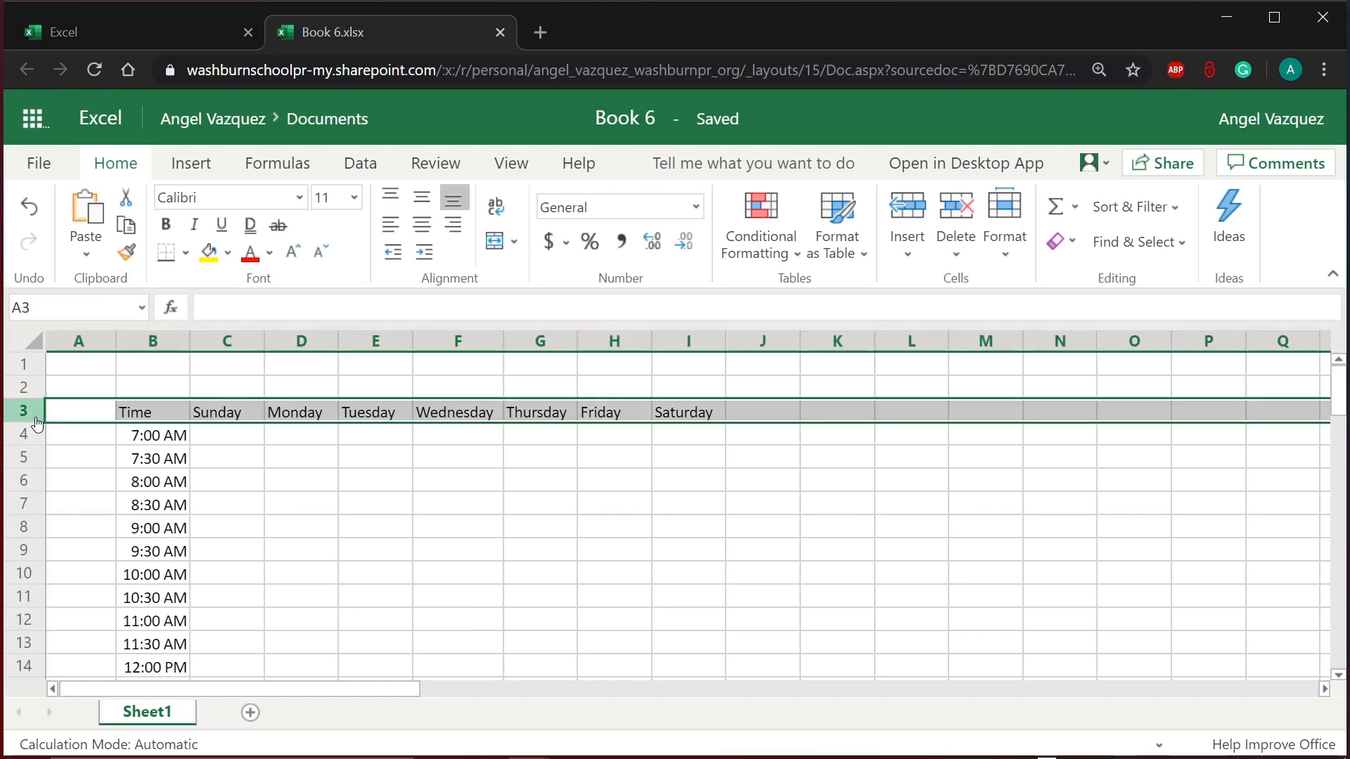
drag(33, 422, 37, 429)
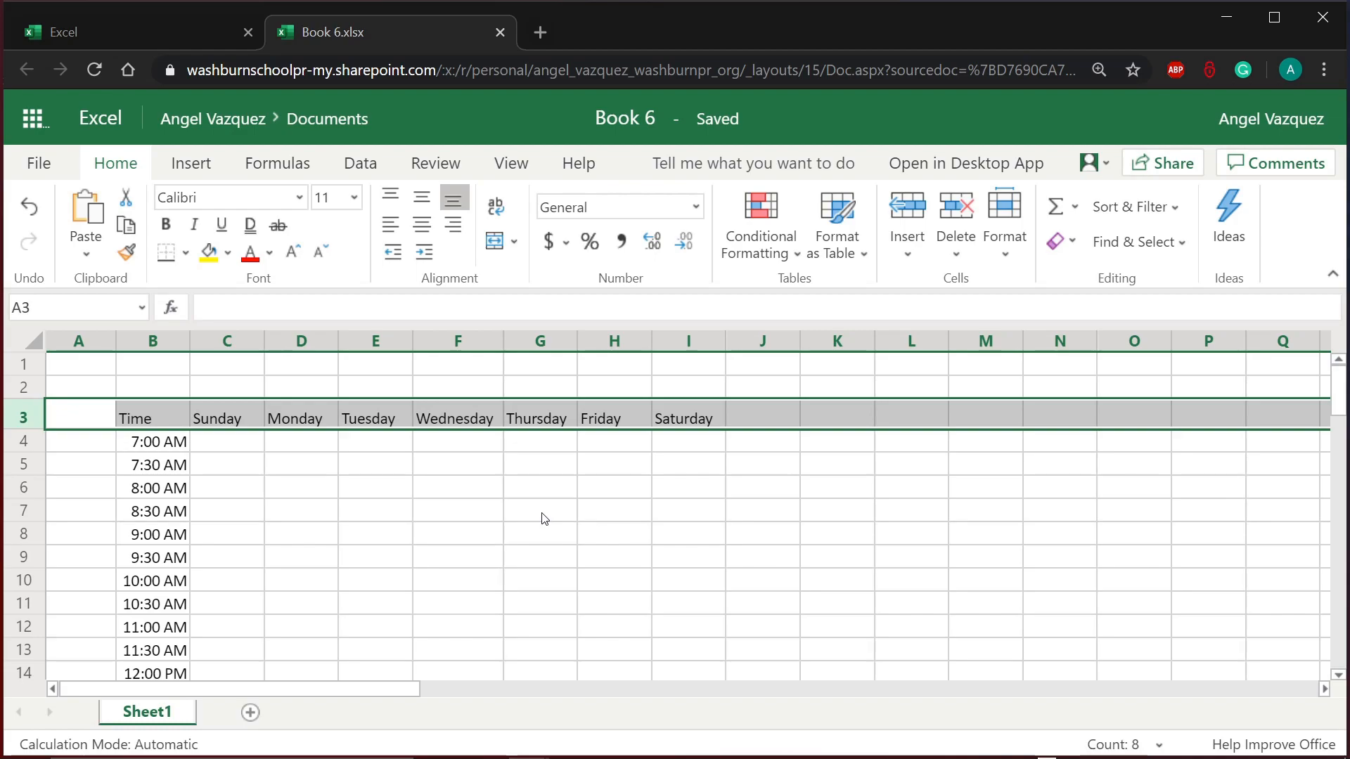
click(542, 517)
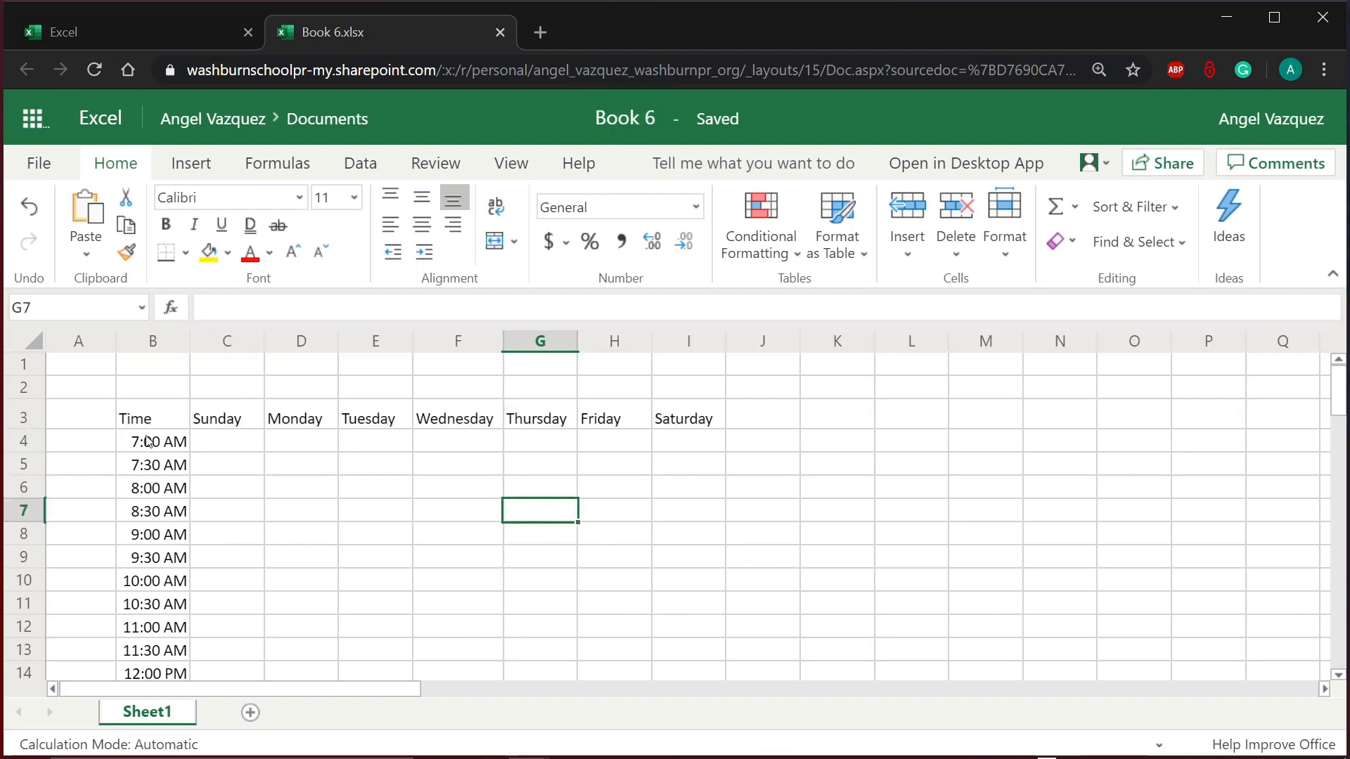
click(31, 419)
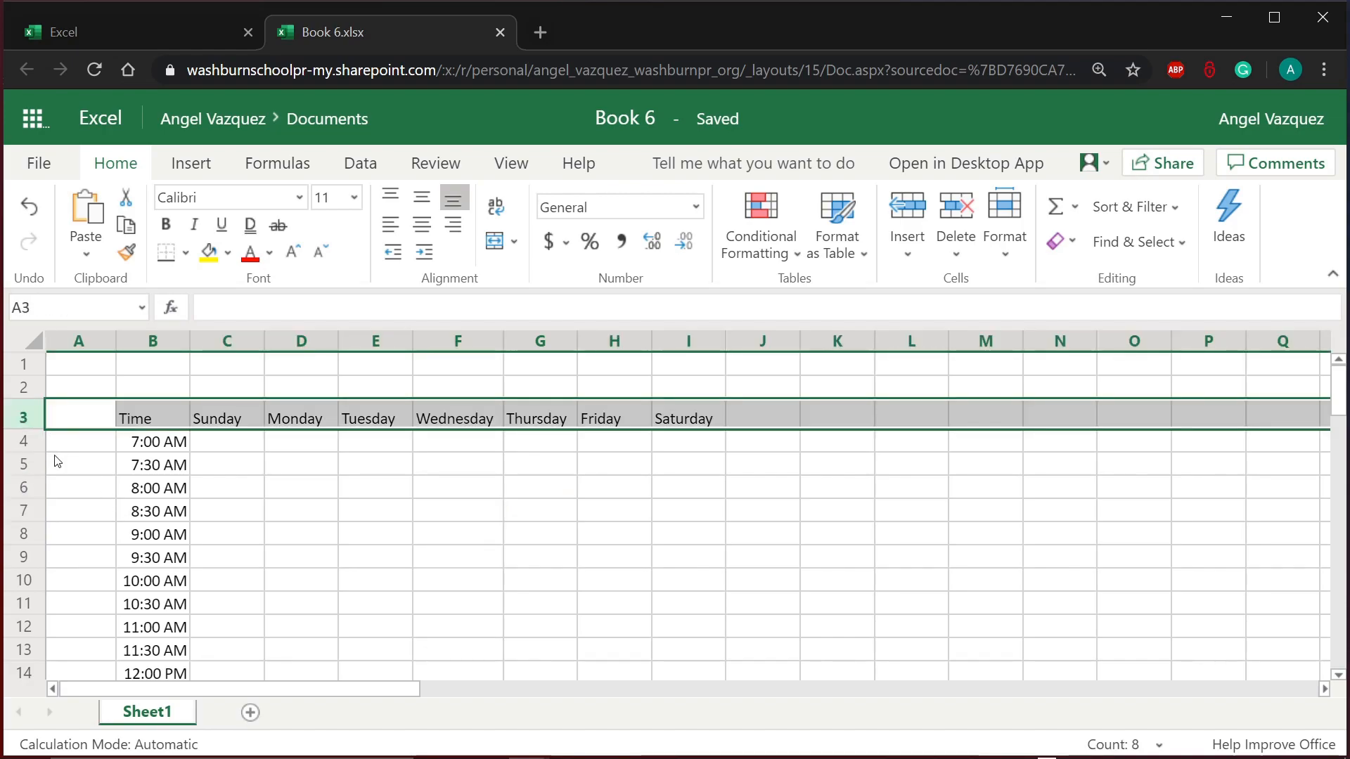
mouse_move(26, 430)
mouse_down()
mouse_move(23, 447)
mouse_move(22, 432)
mouse_up()
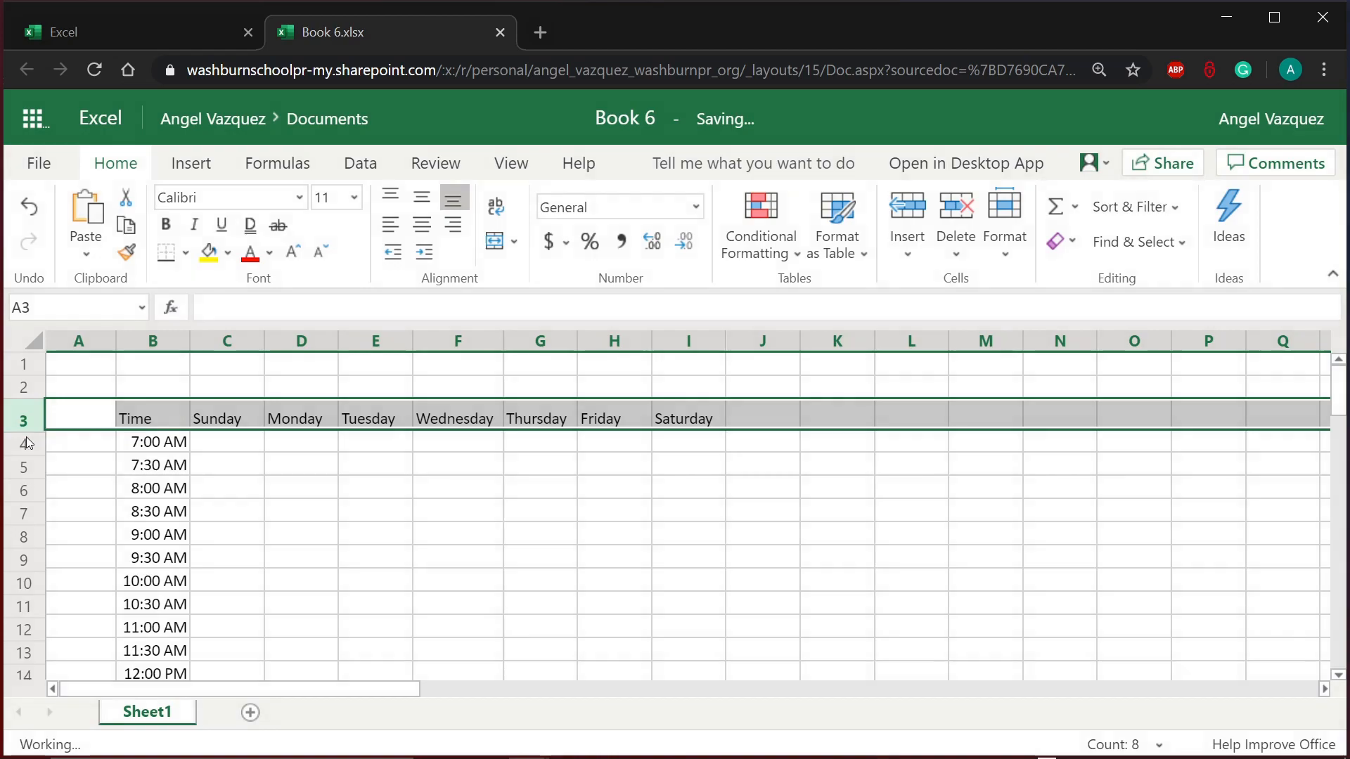
click(600, 543)
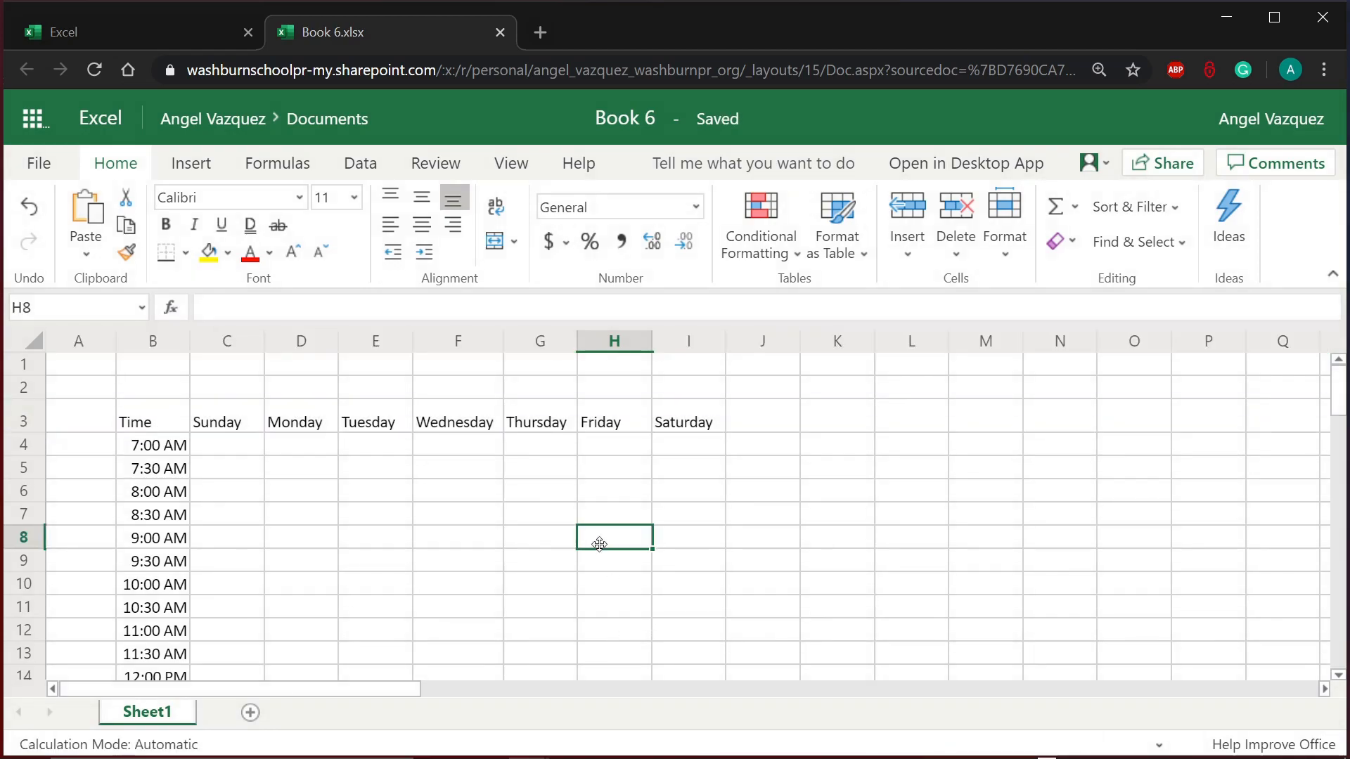
scroll(599, 543, down, 1)
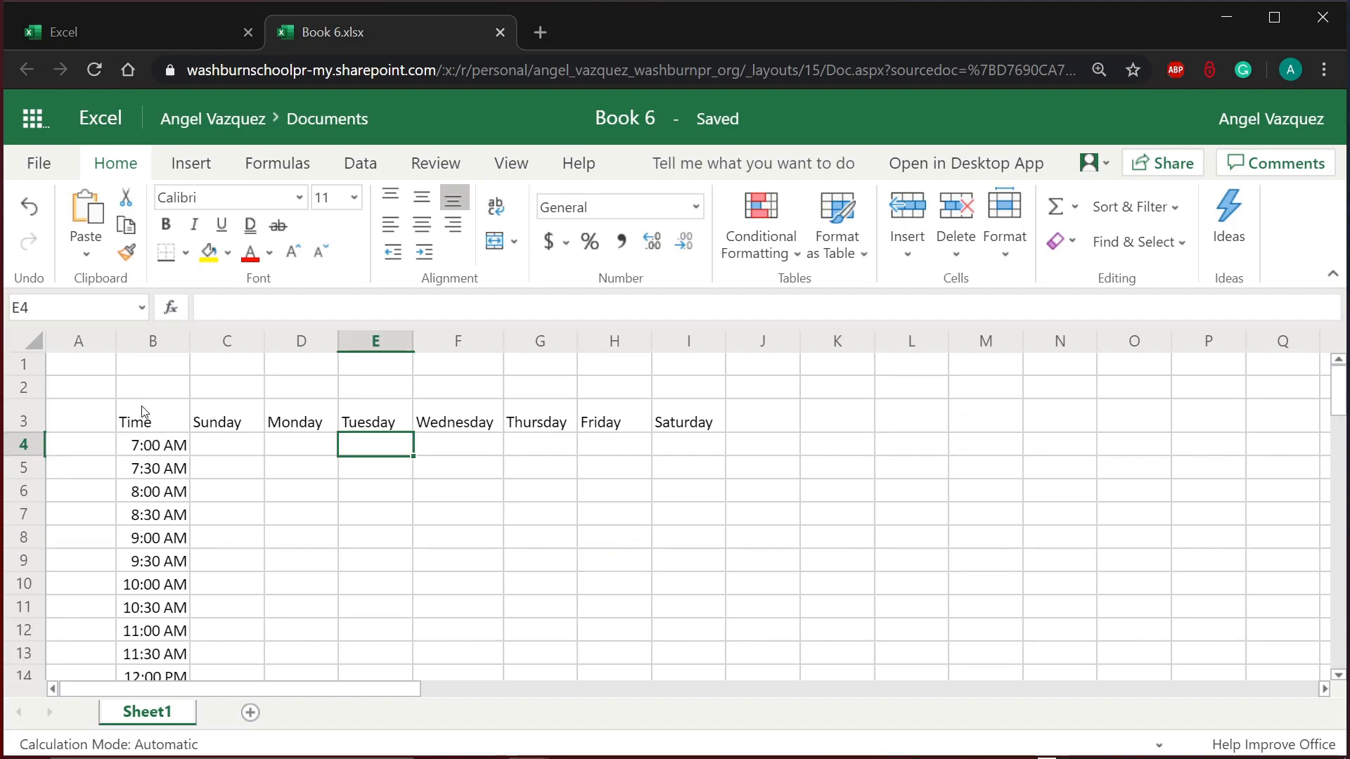
Step: Select the schedule grid from B3 to I32
drag(143, 415, 382, 479)
click(424, 560)
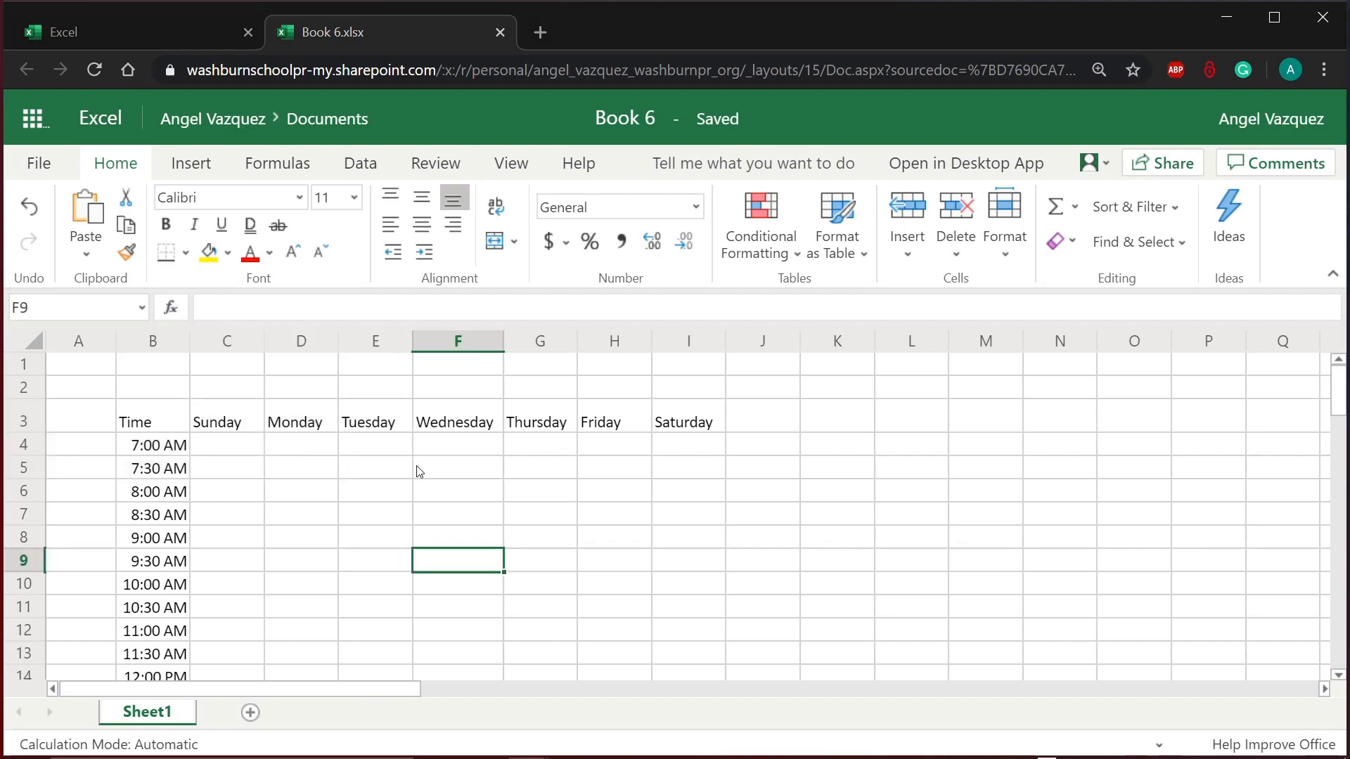
drag(154, 420, 671, 567)
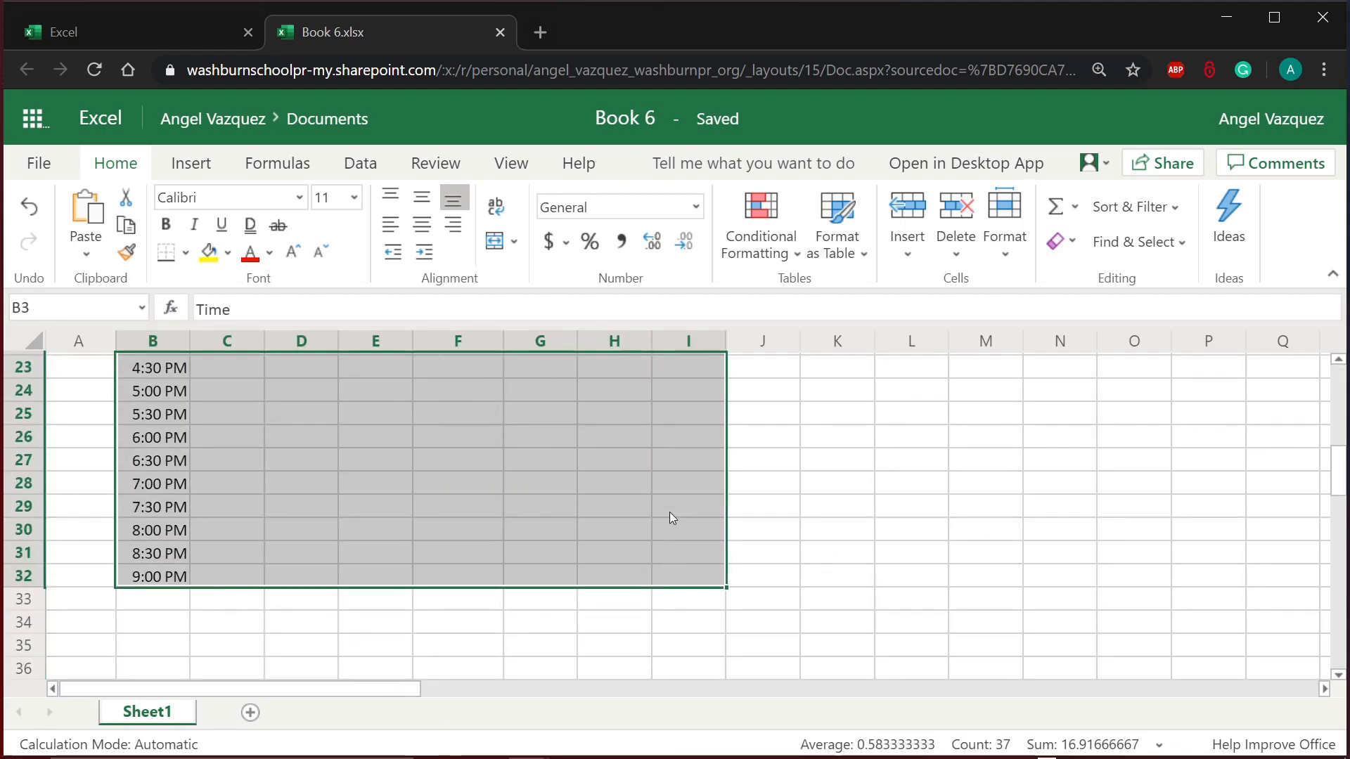
scroll(670, 514, up, 5)
click(670, 514)
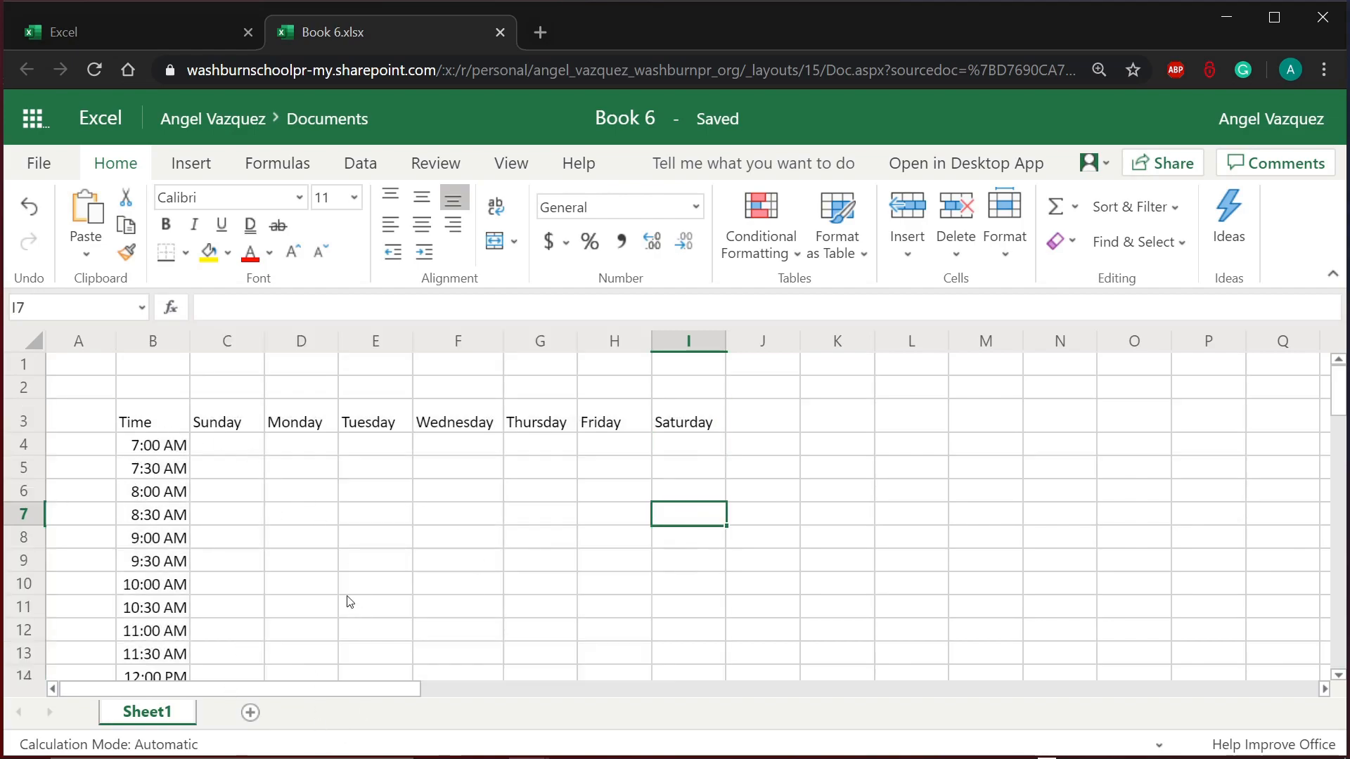
click(149, 416)
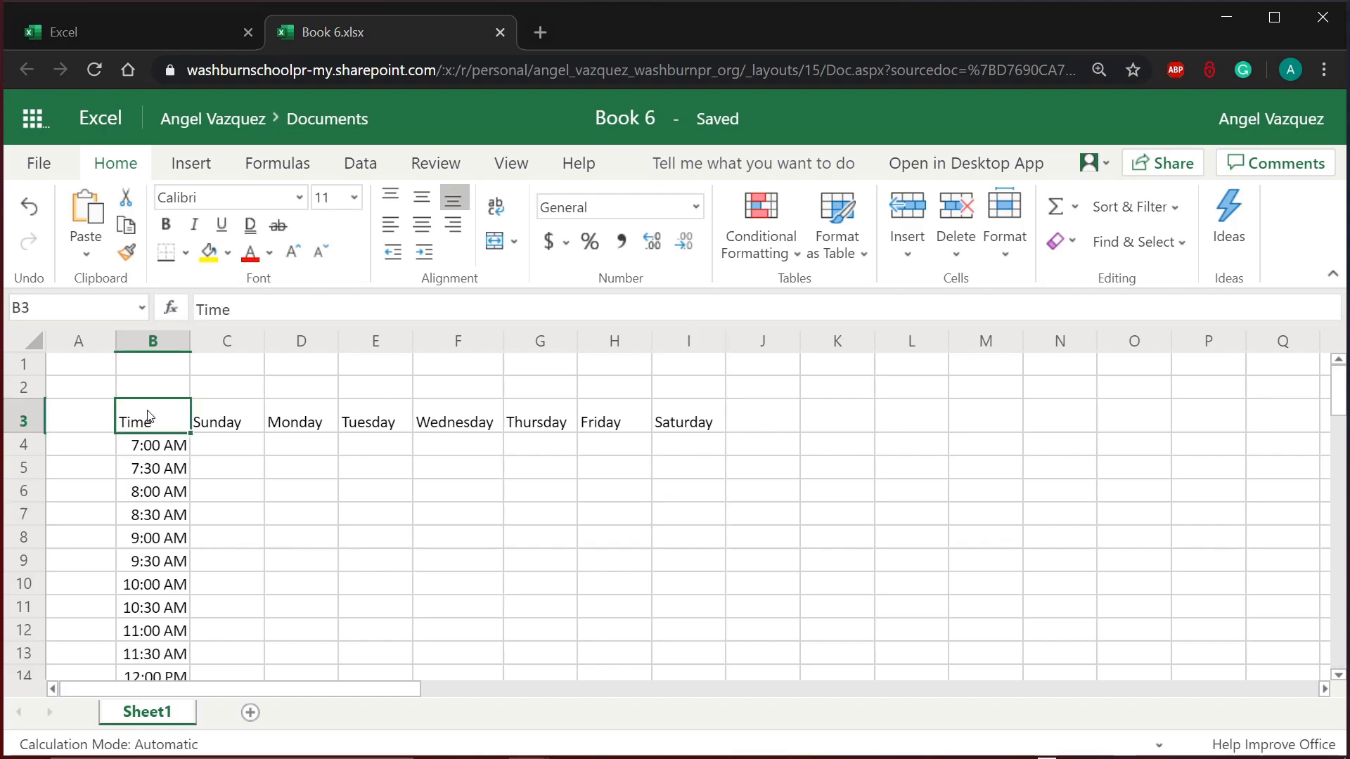
drag(150, 416, 676, 501)
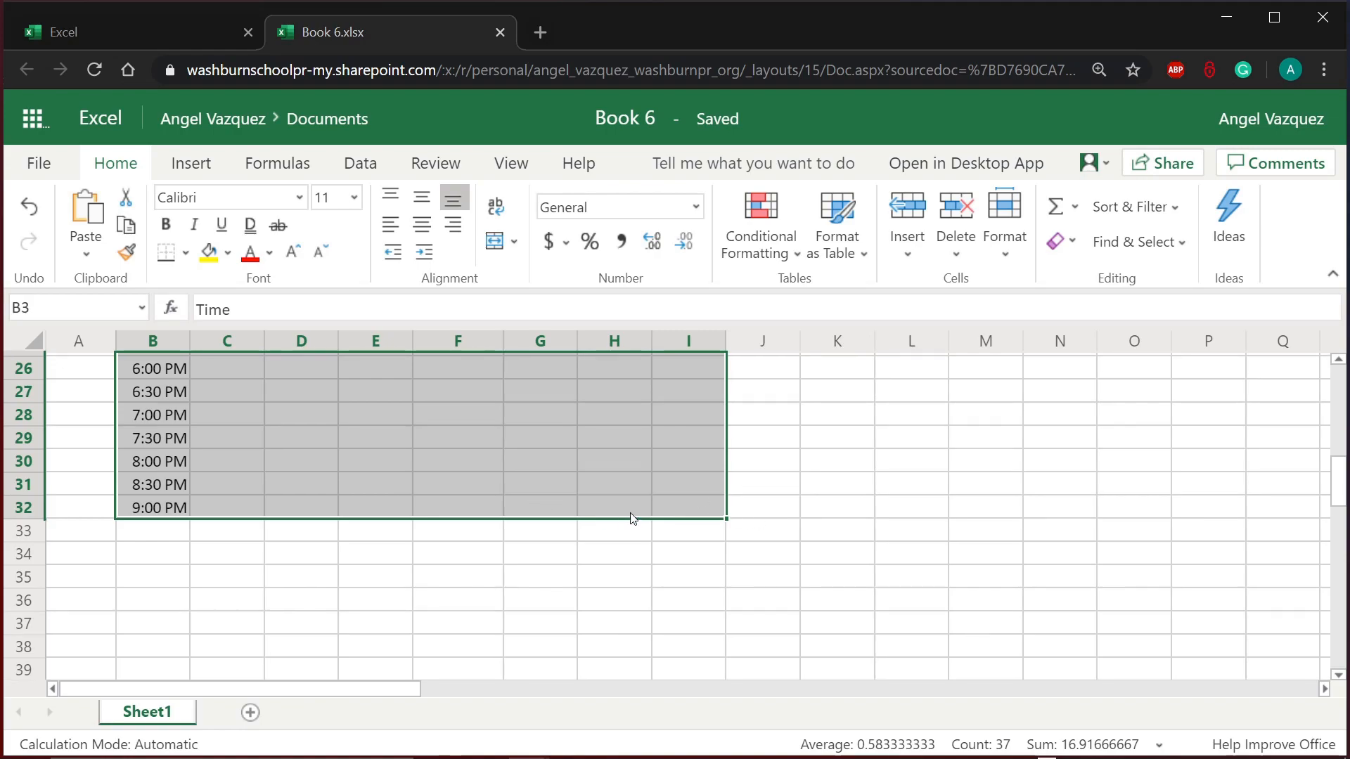
scroll(633, 519, down, 9)
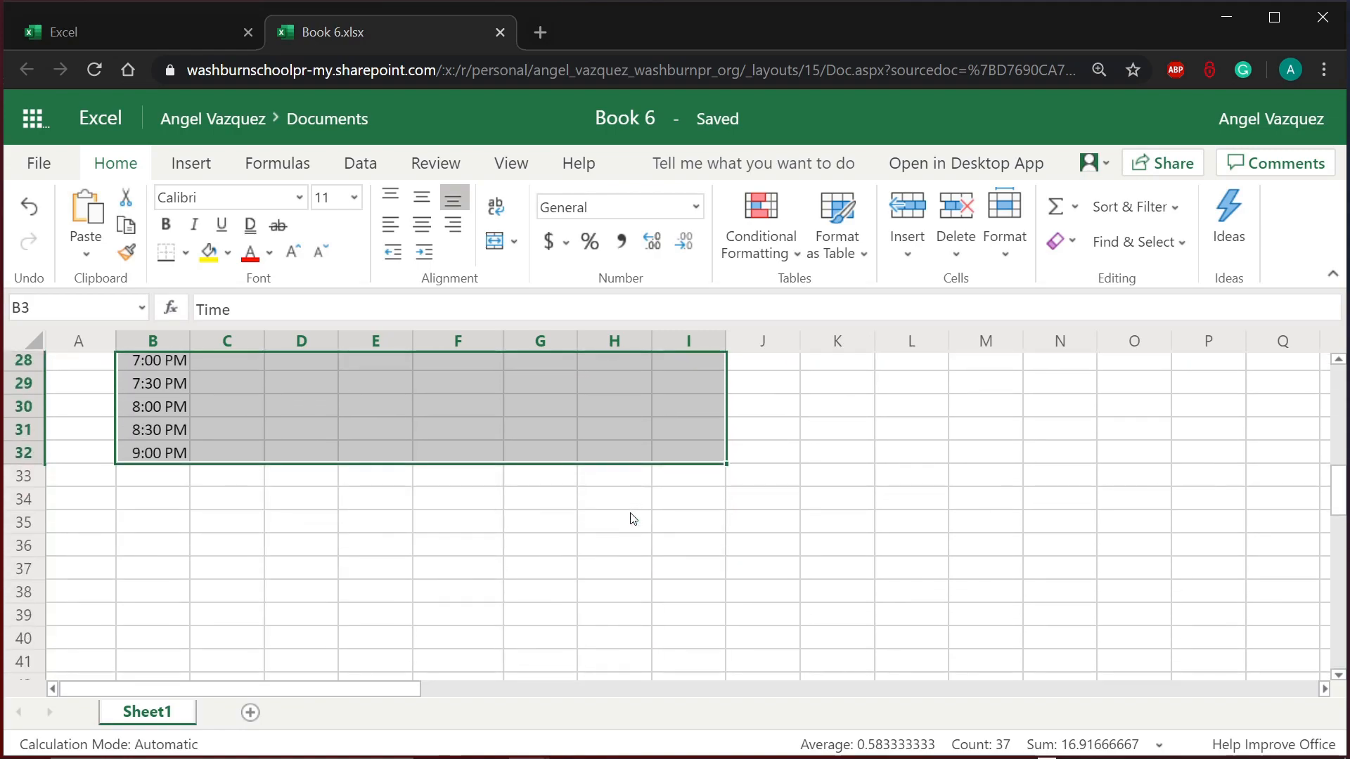
scroll(633, 519, up, 5)
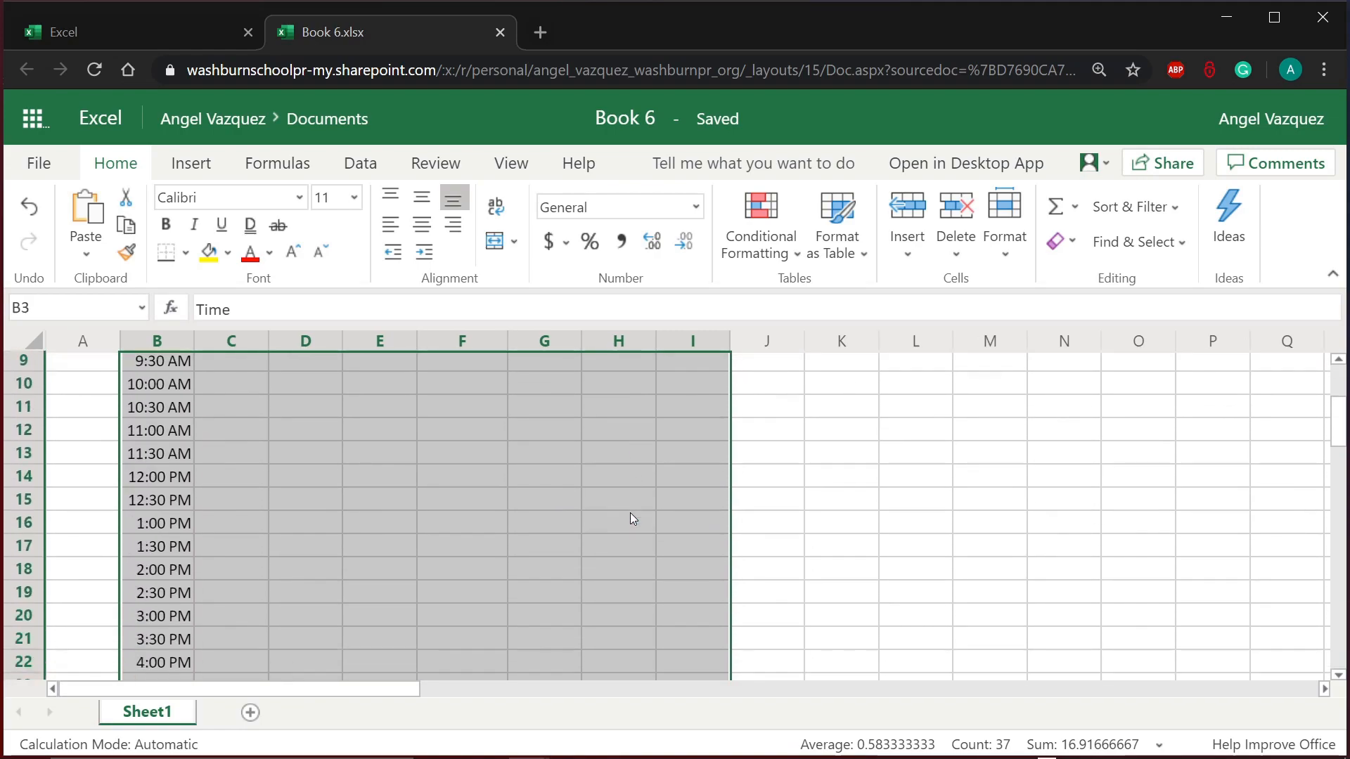
scroll(633, 519, down, 3)
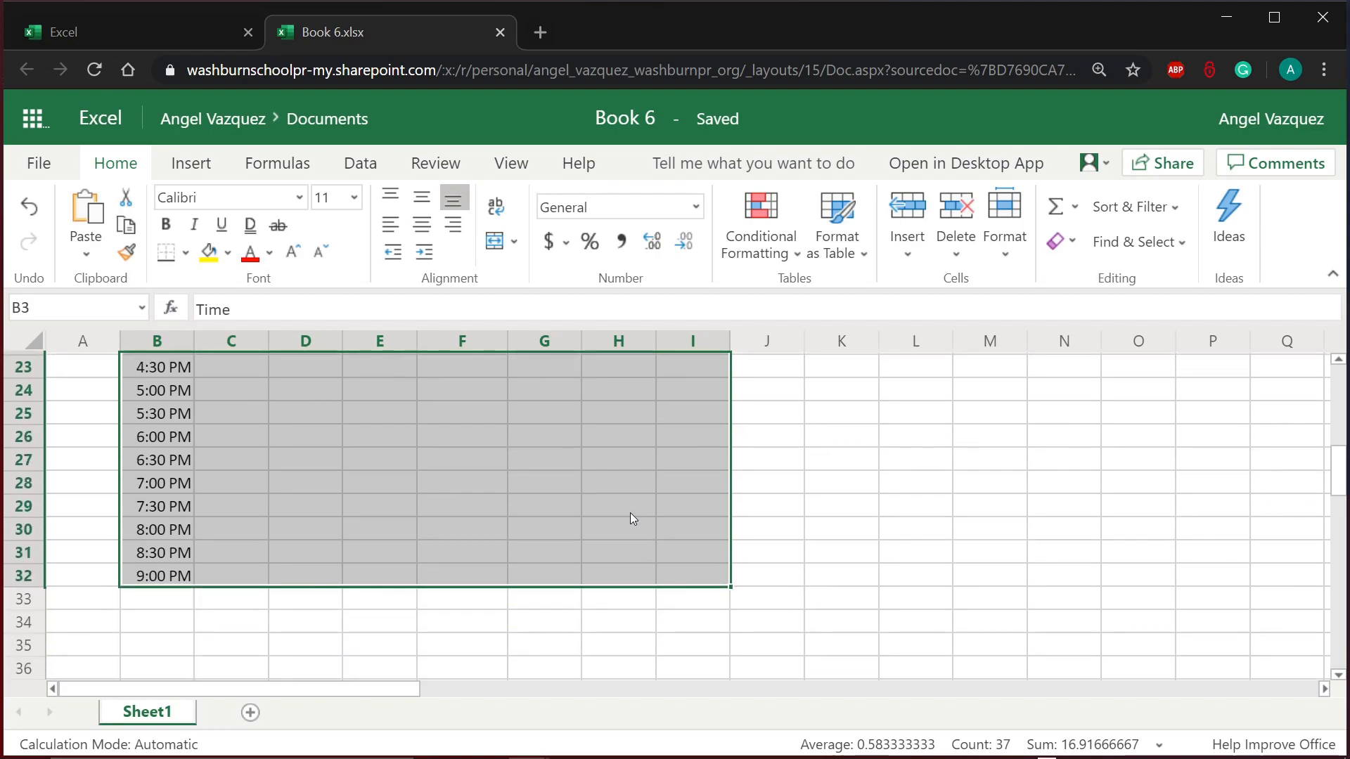
scroll(633, 519, up, 7)
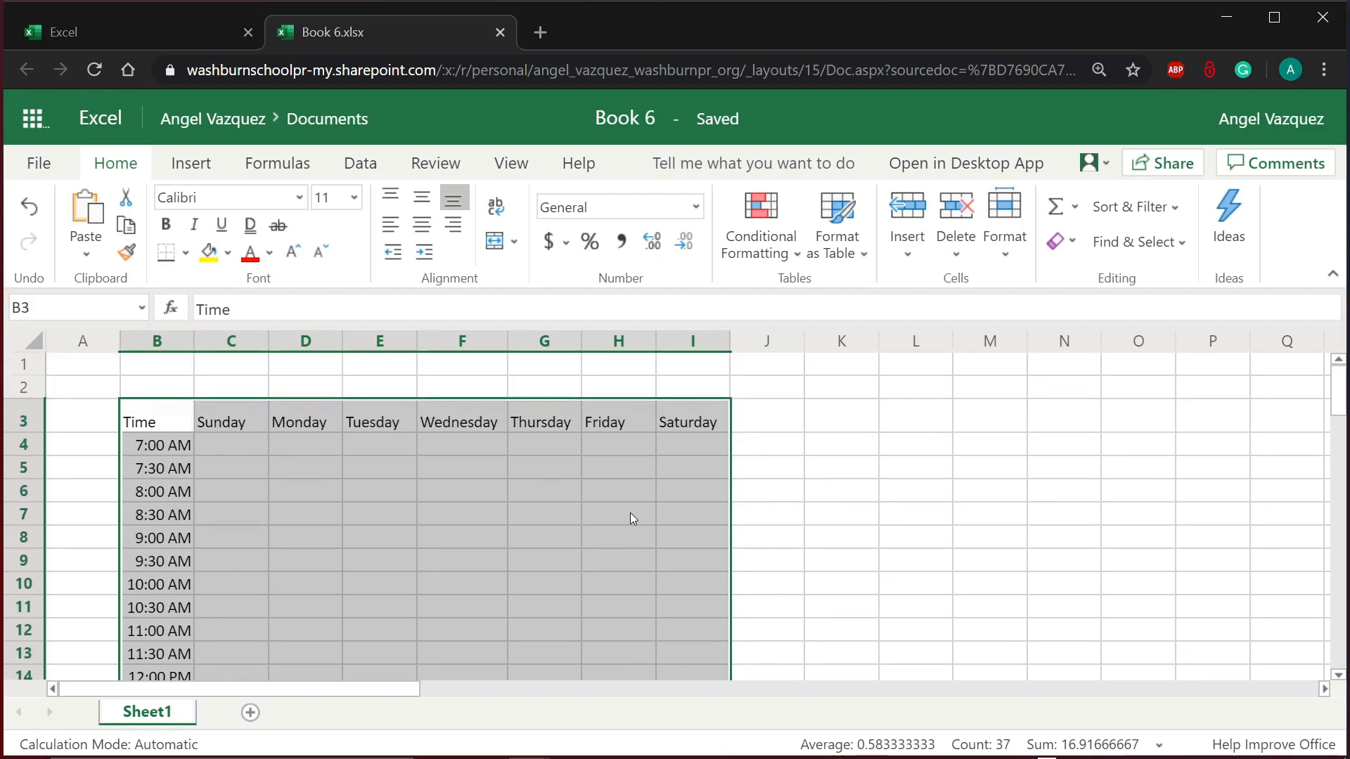
scroll(633, 519, down, 3)
scroll(630, 519, down, 5)
scroll(630, 519, up, 3)
scroll(630, 519, down, 2)
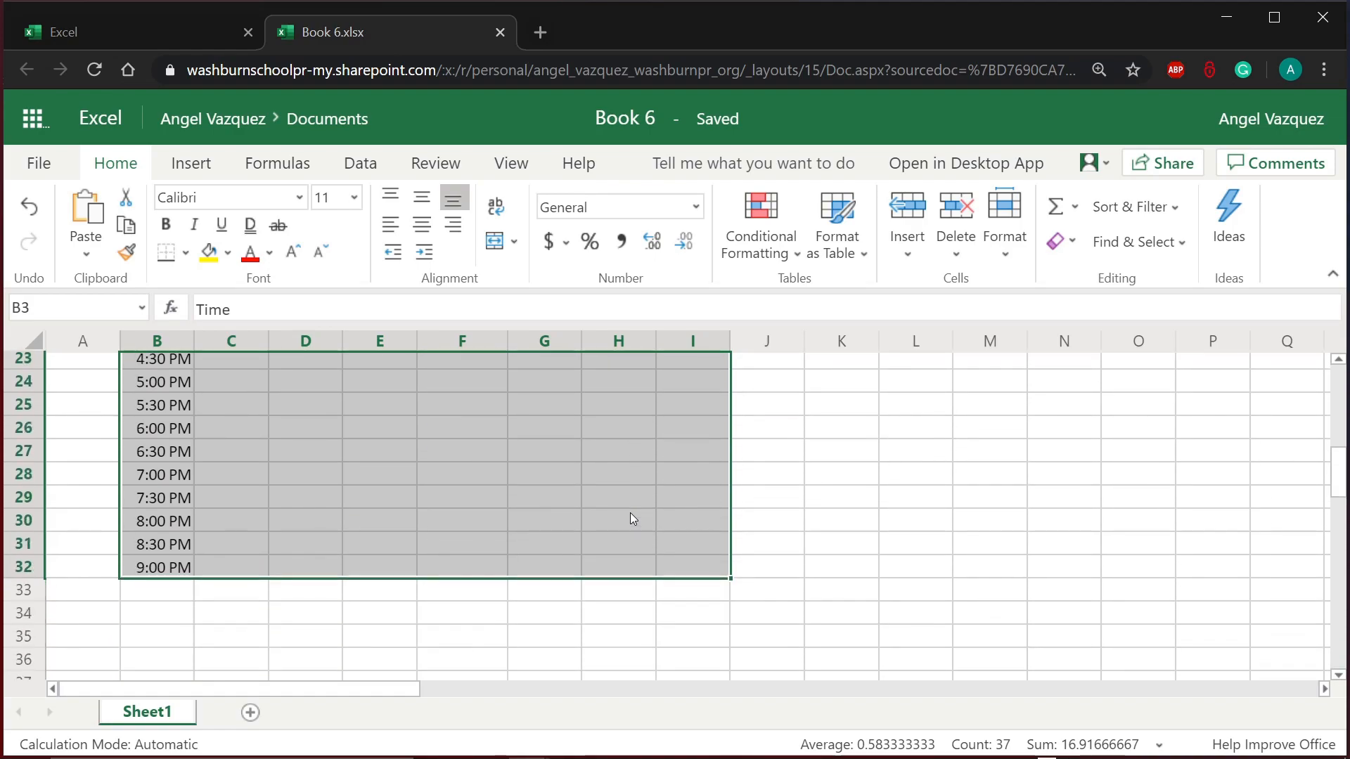
Step: Apply All Borders to every cell of the selected grid
click(185, 255)
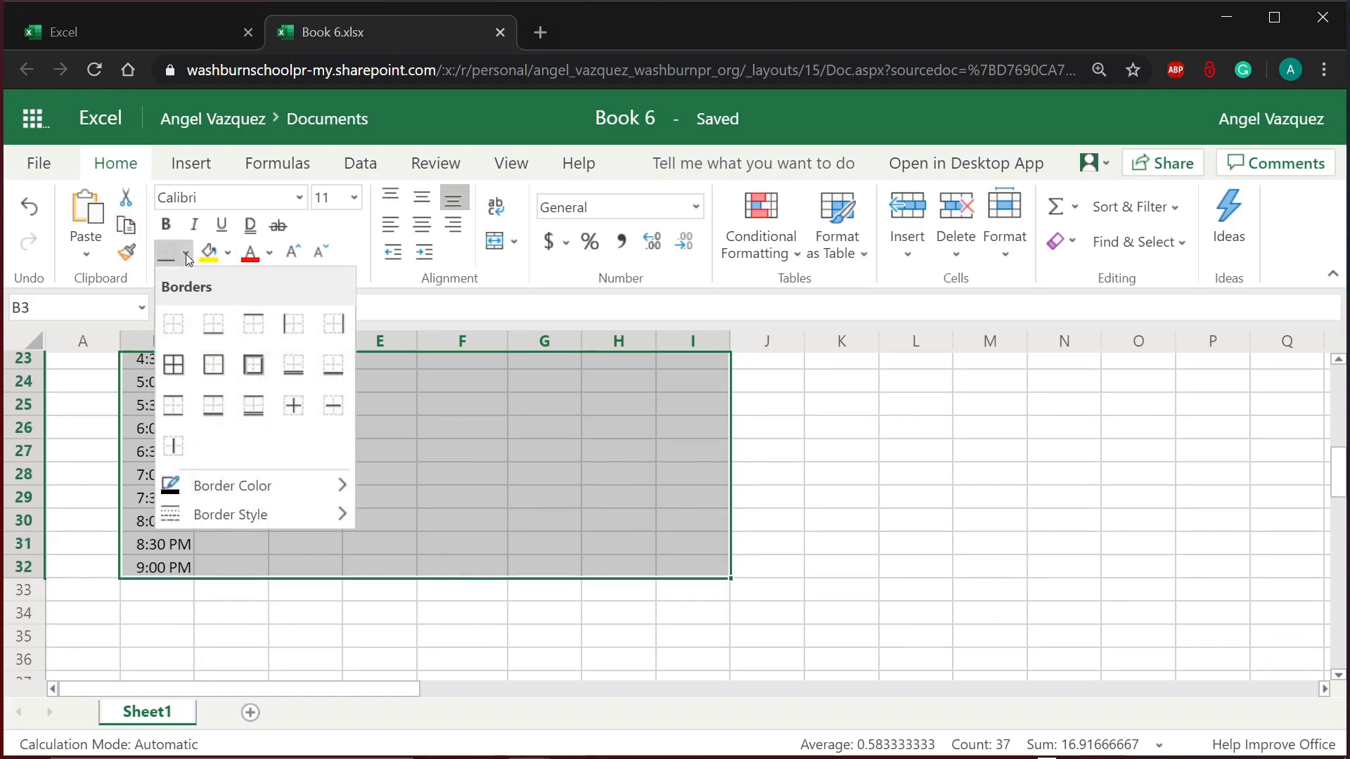
click(177, 370)
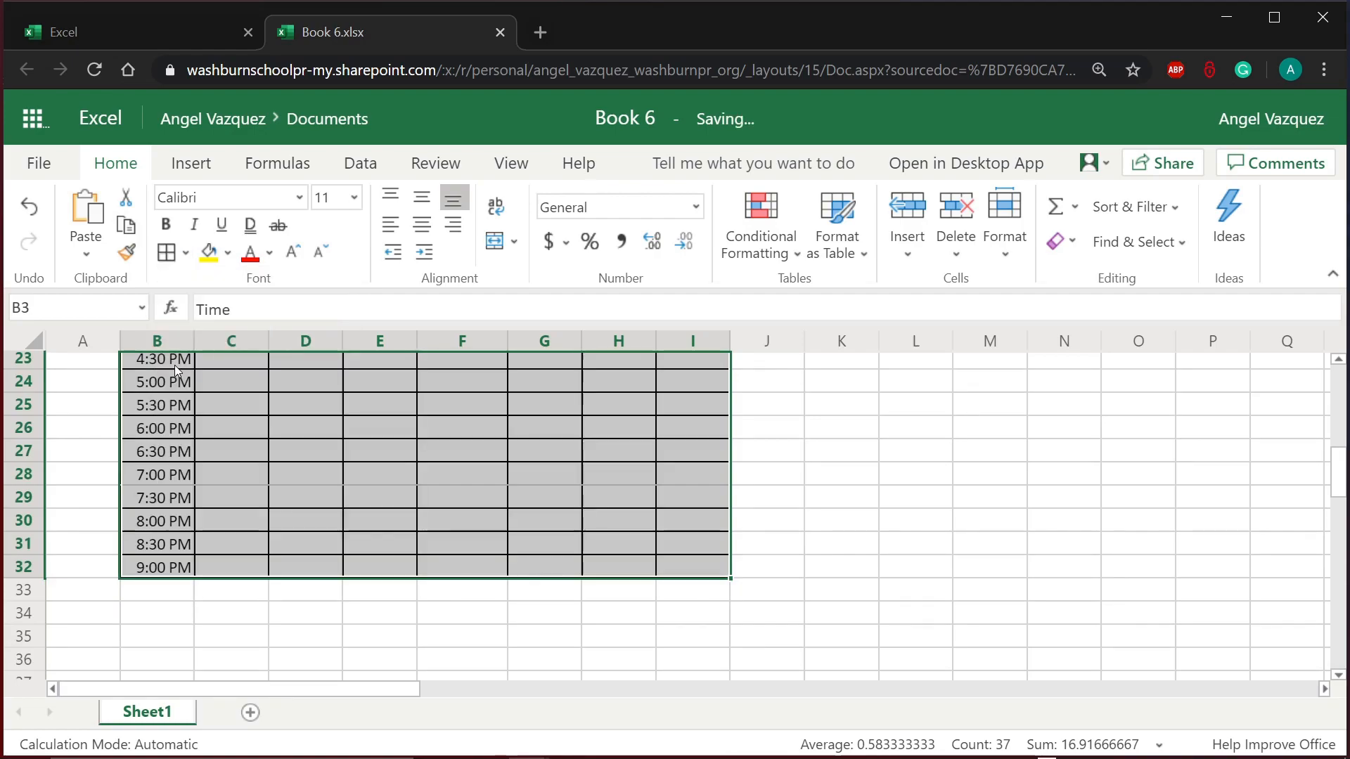
click(516, 552)
scroll(516, 551, up, 7)
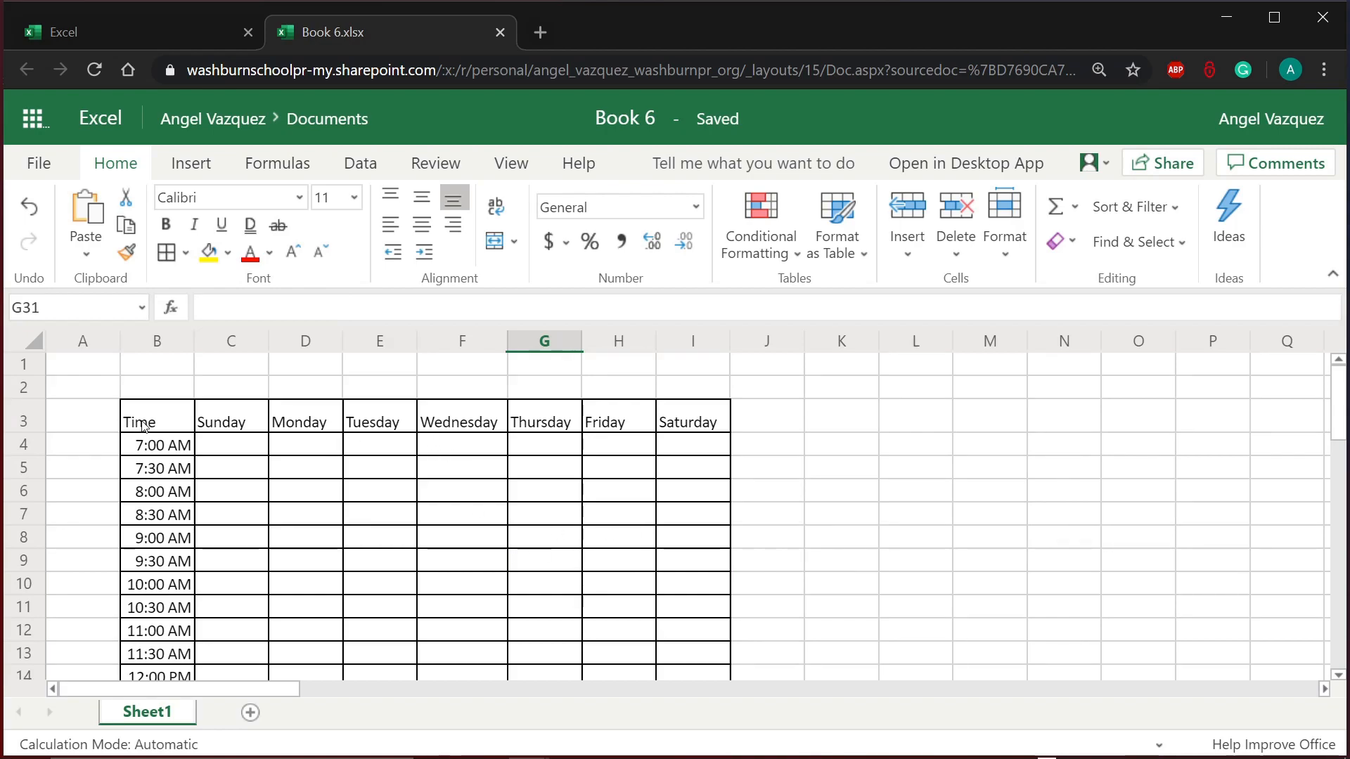
drag(142, 426, 673, 411)
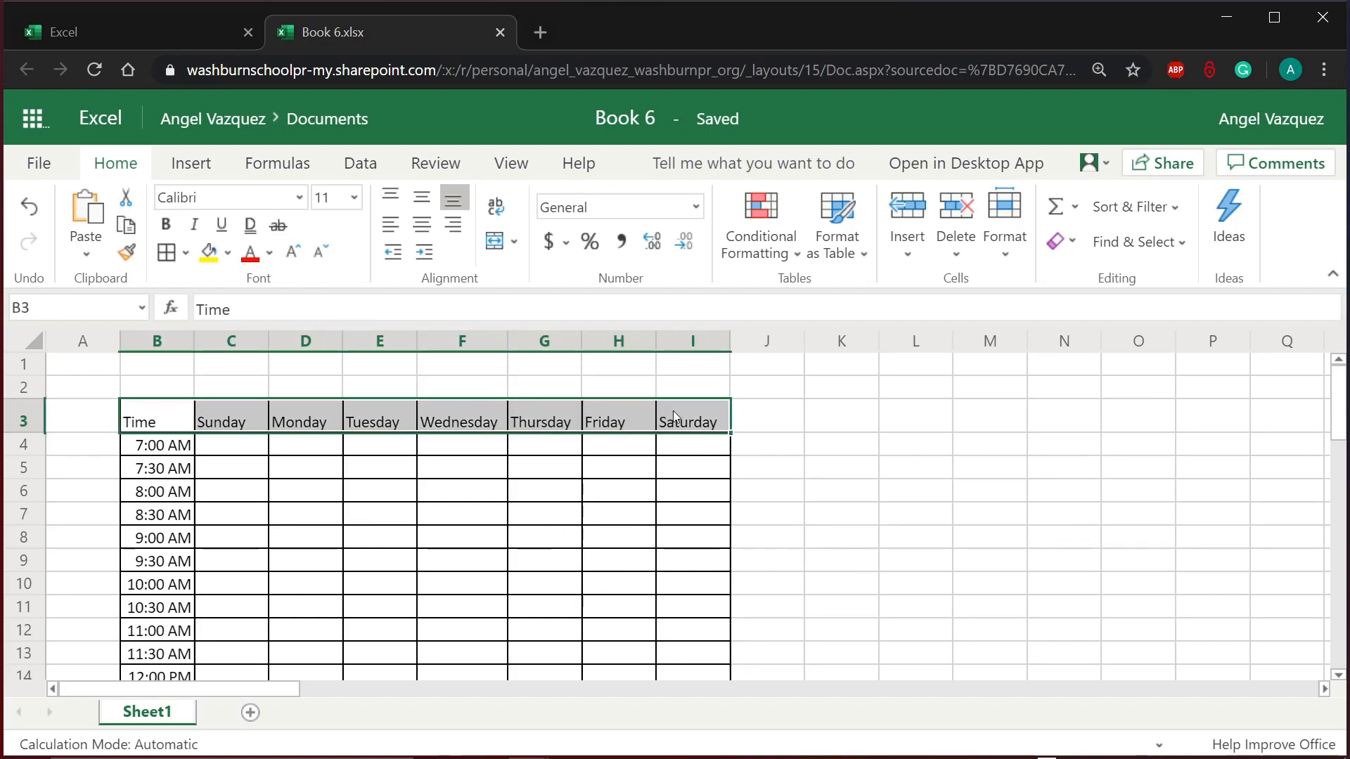
Step: Shade the B3:I3 header row with Gold, Lighter 80% fill
mouse_move(141, 420)
mouse_down()
mouse_move(735, 415)
mouse_move(60, 377)
mouse_move(165, 408)
mouse_up()
click(233, 251)
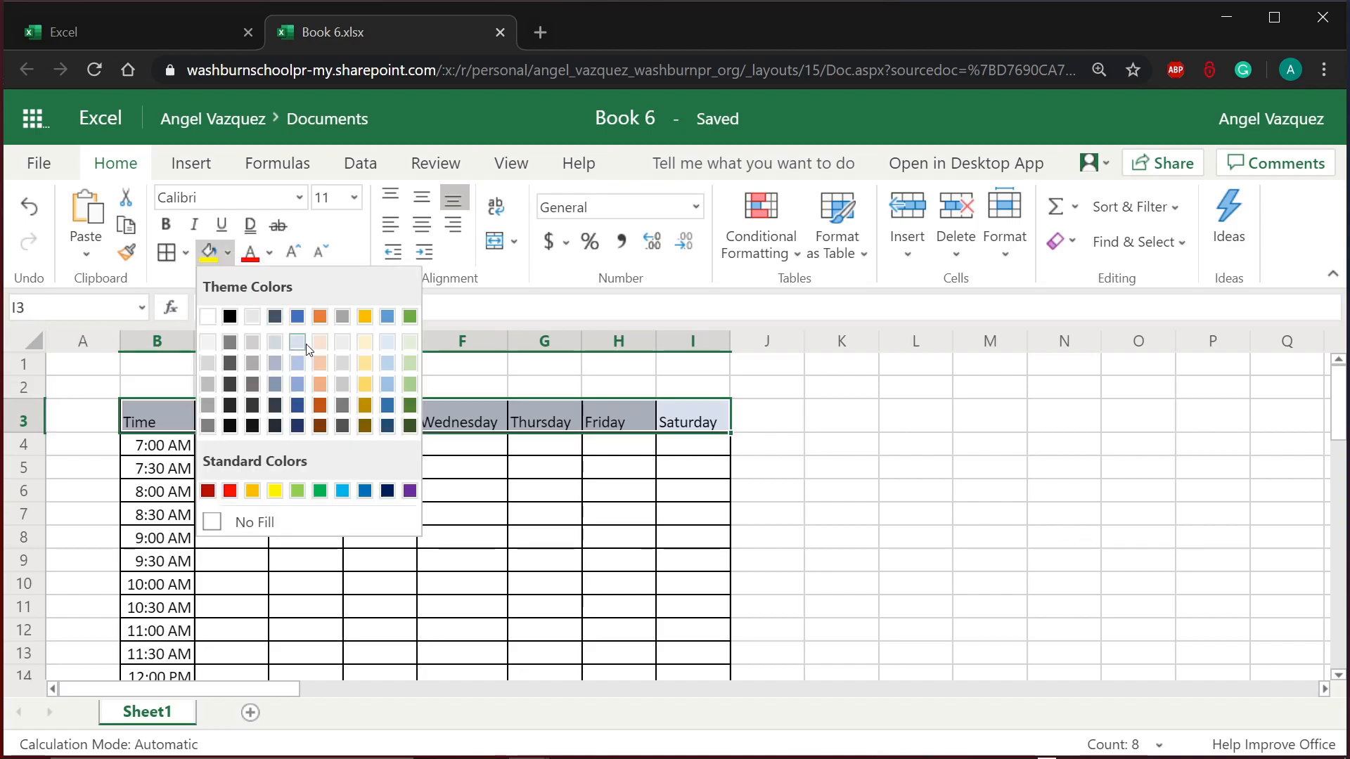
click(365, 341)
click(402, 482)
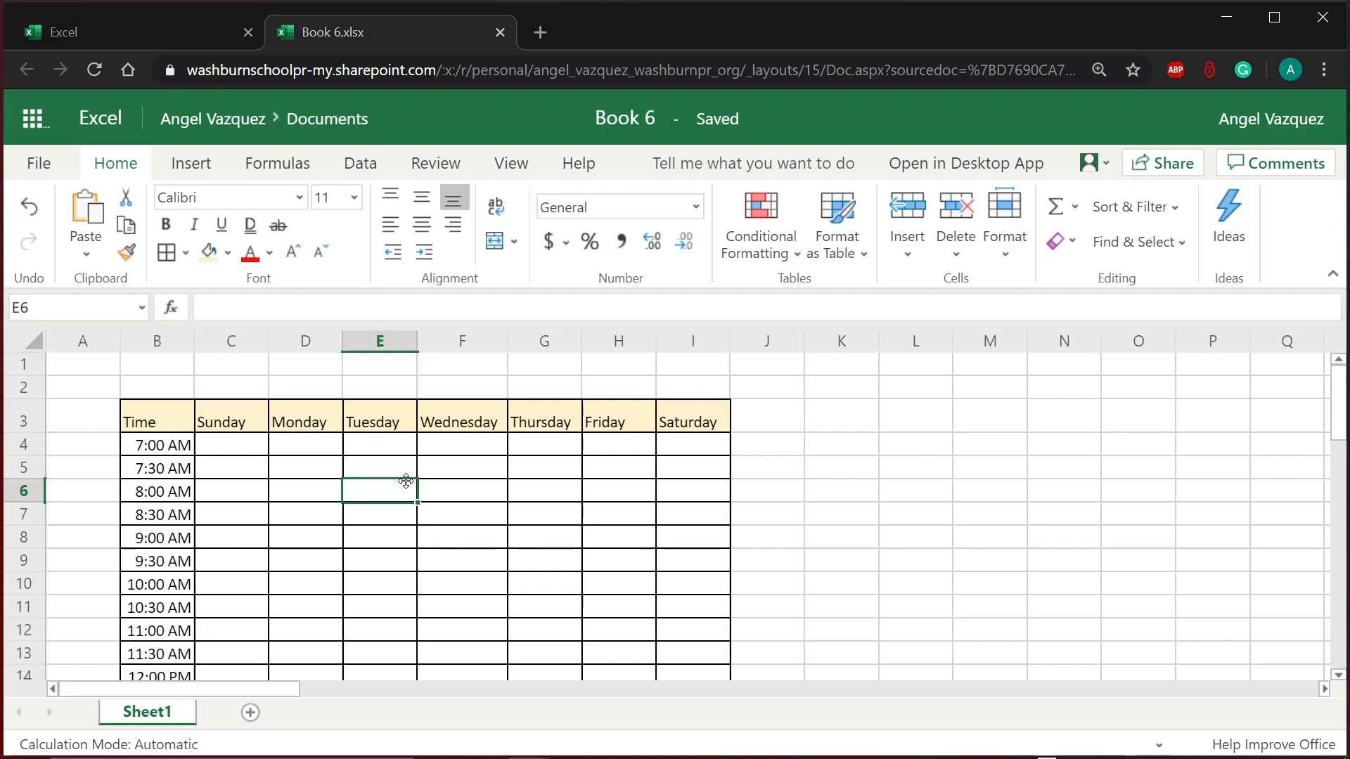
drag(314, 542, 314, 559)
click(318, 478)
click(264, 497)
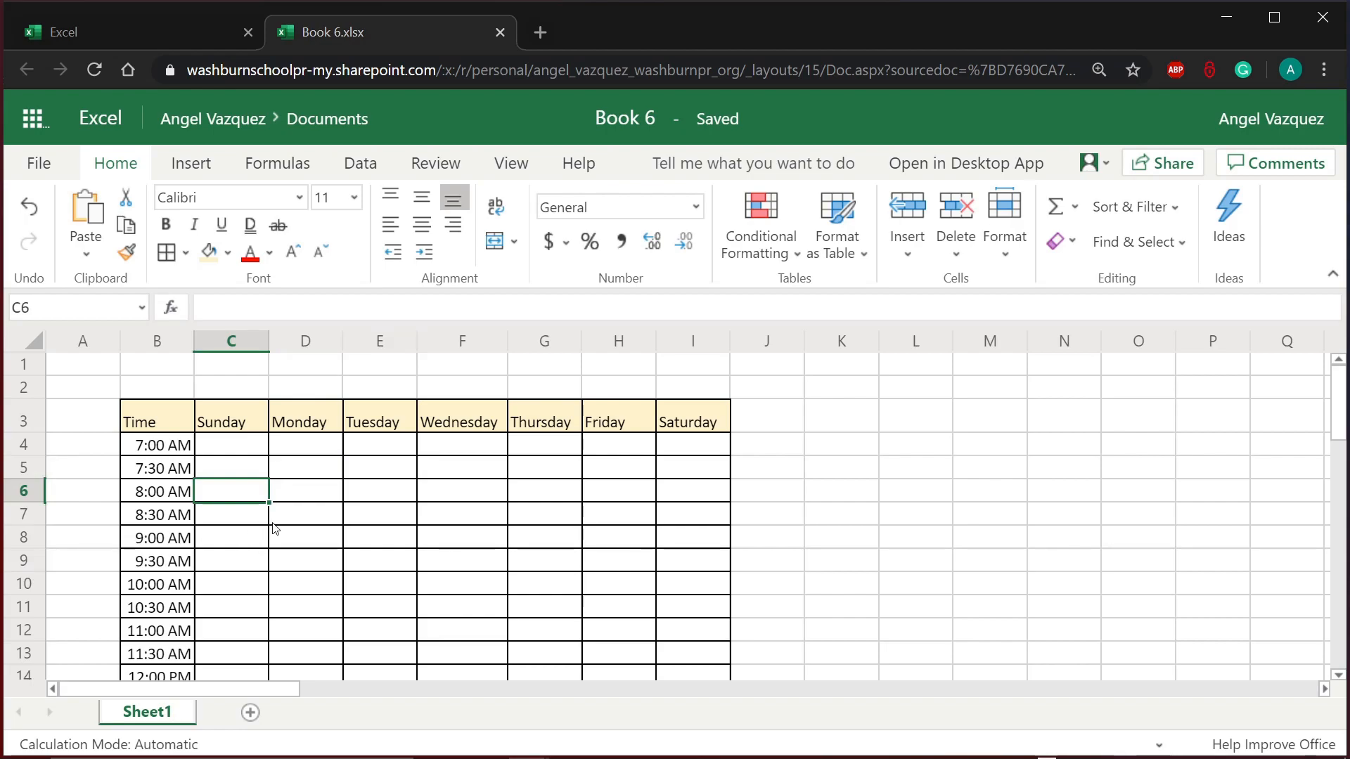
click(487, 521)
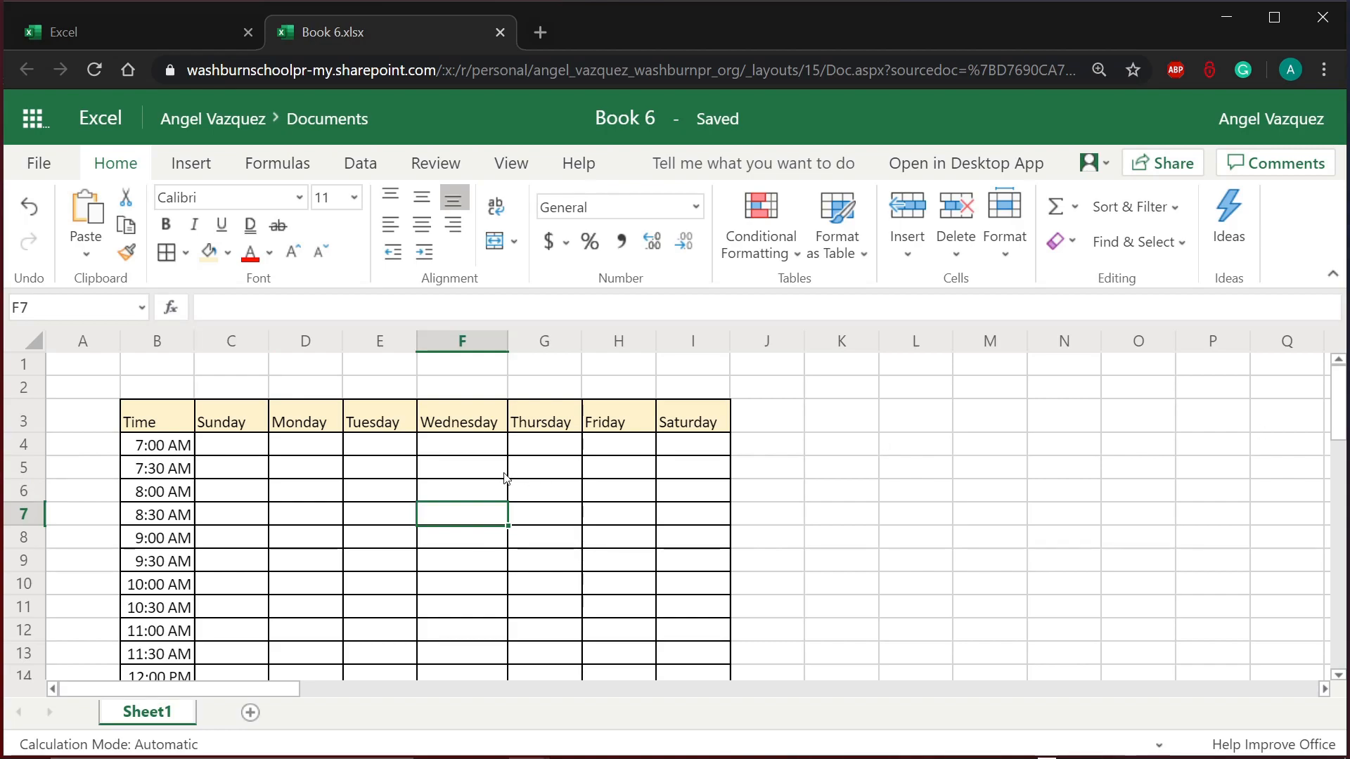
Step: Type the person's full name followed by 'Weekly Schedule' into B2, fixing a typo
click(171, 393)
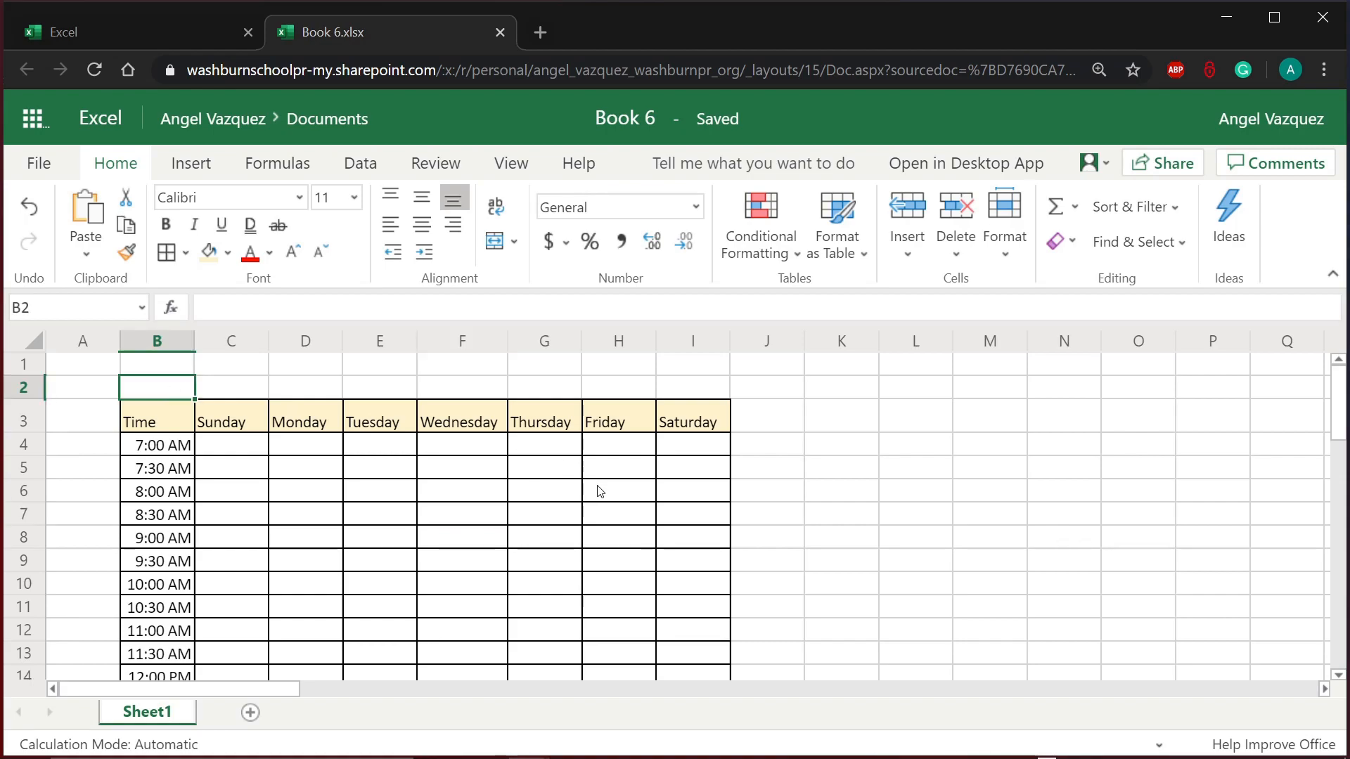
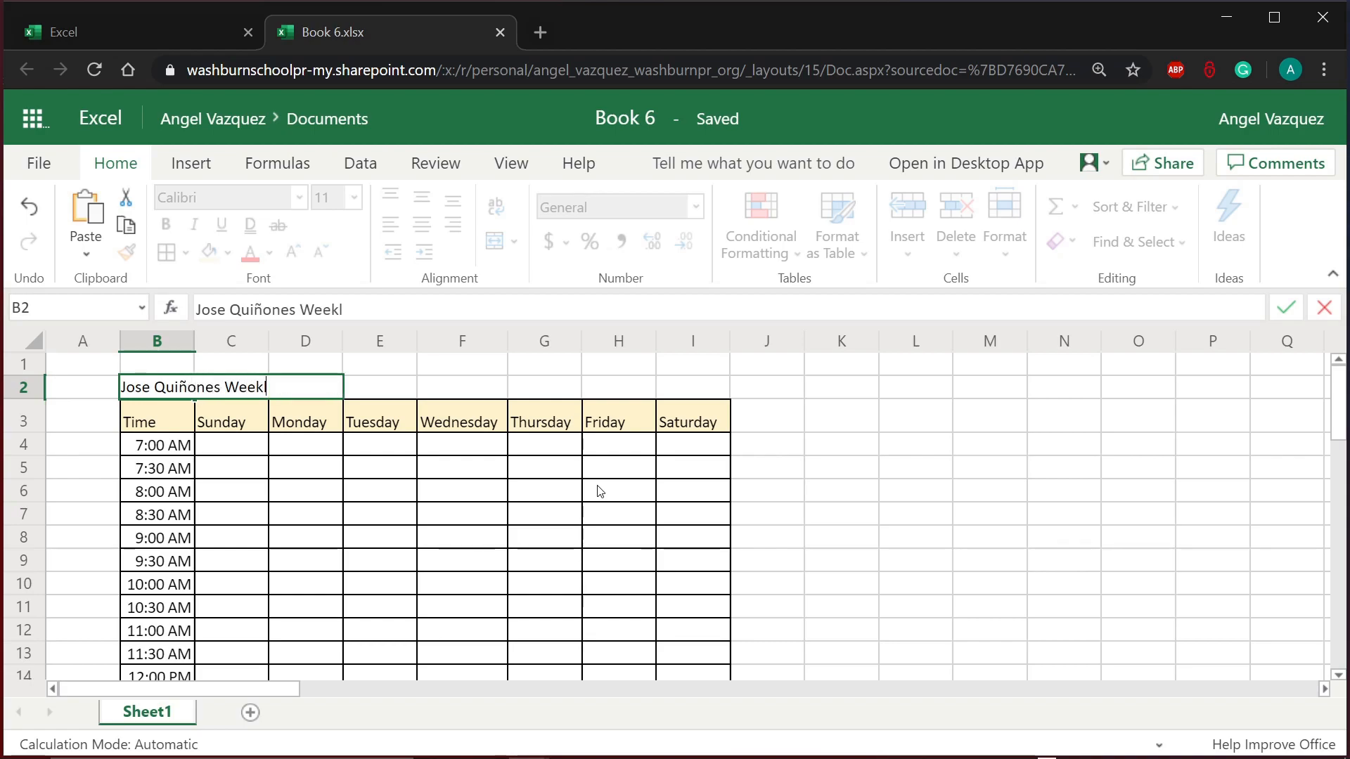
text(y Schedule)
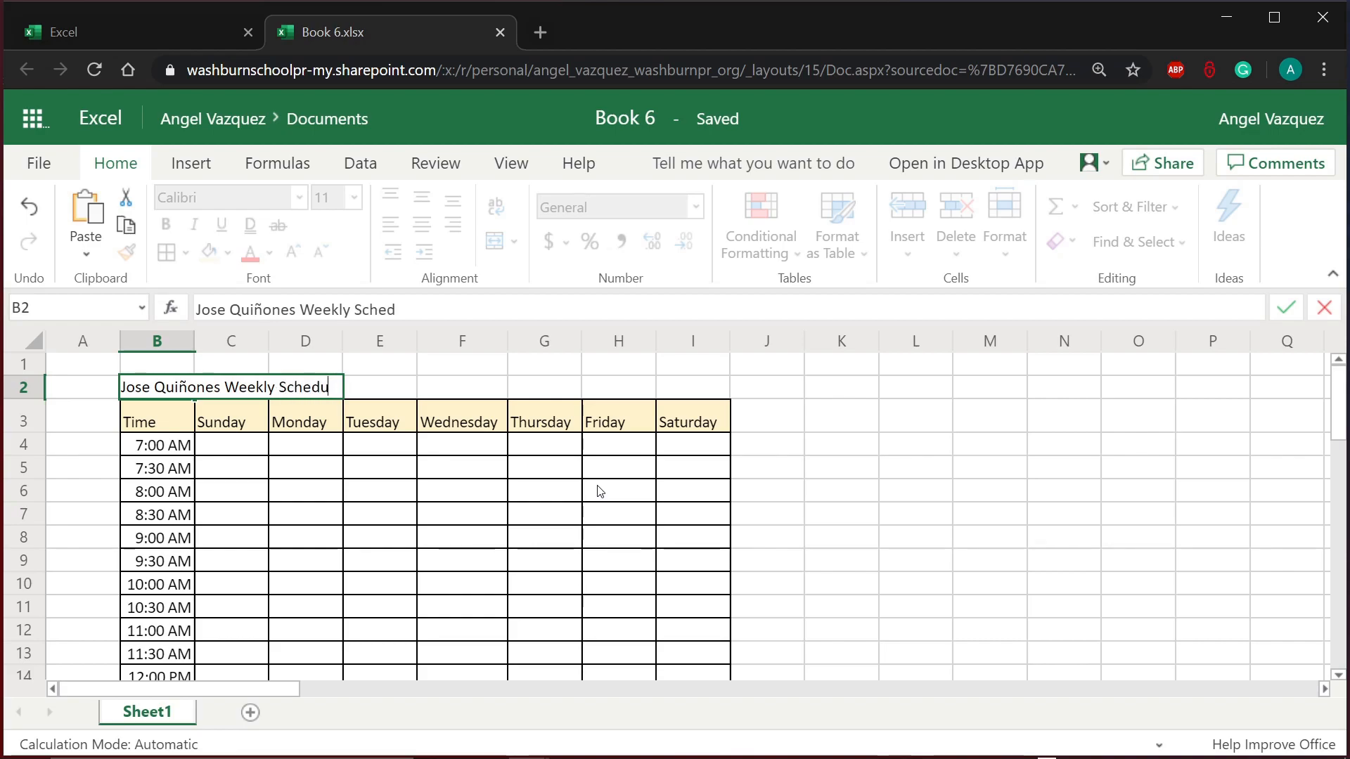
click(376, 488)
Step: Review the B2 title text by selecting its name words
double_click(130, 387)
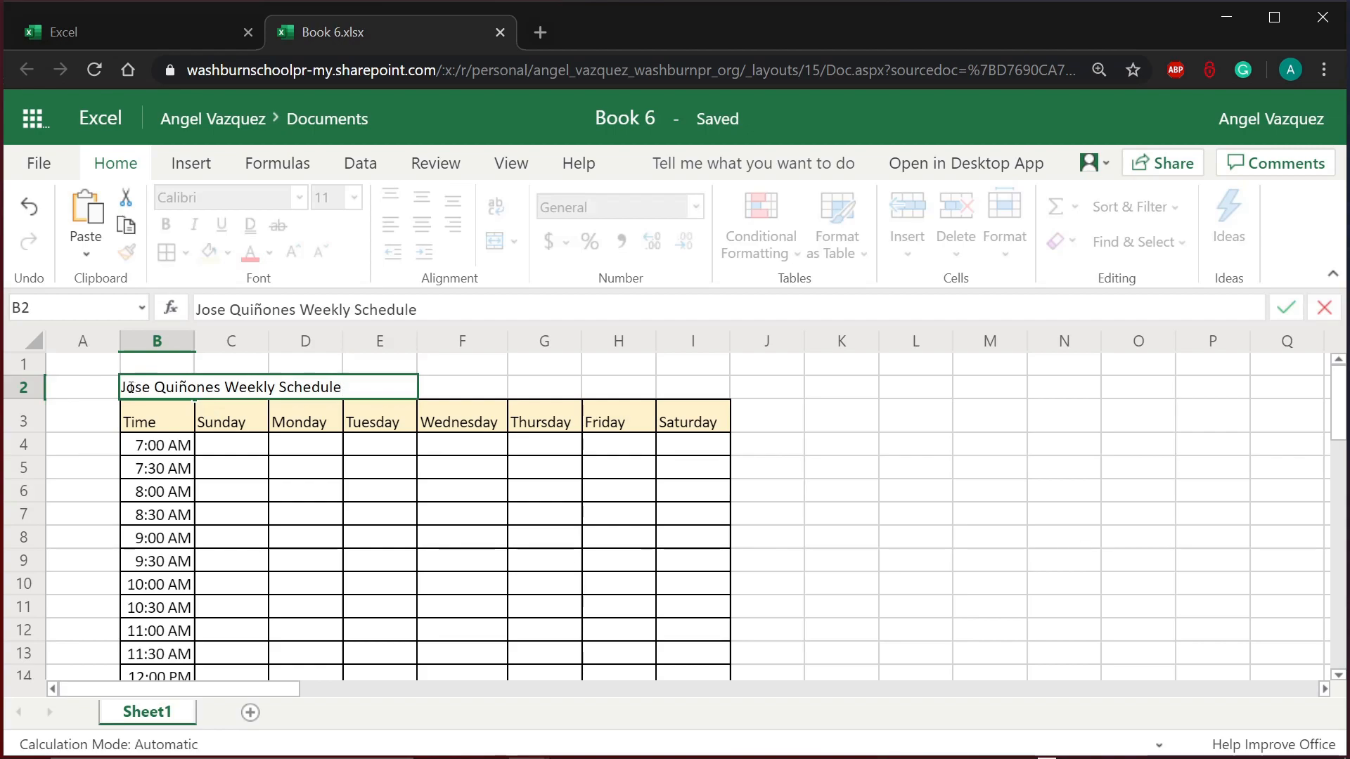
click(118, 389)
double_click(128, 389)
double_click(137, 384)
double_click(161, 386)
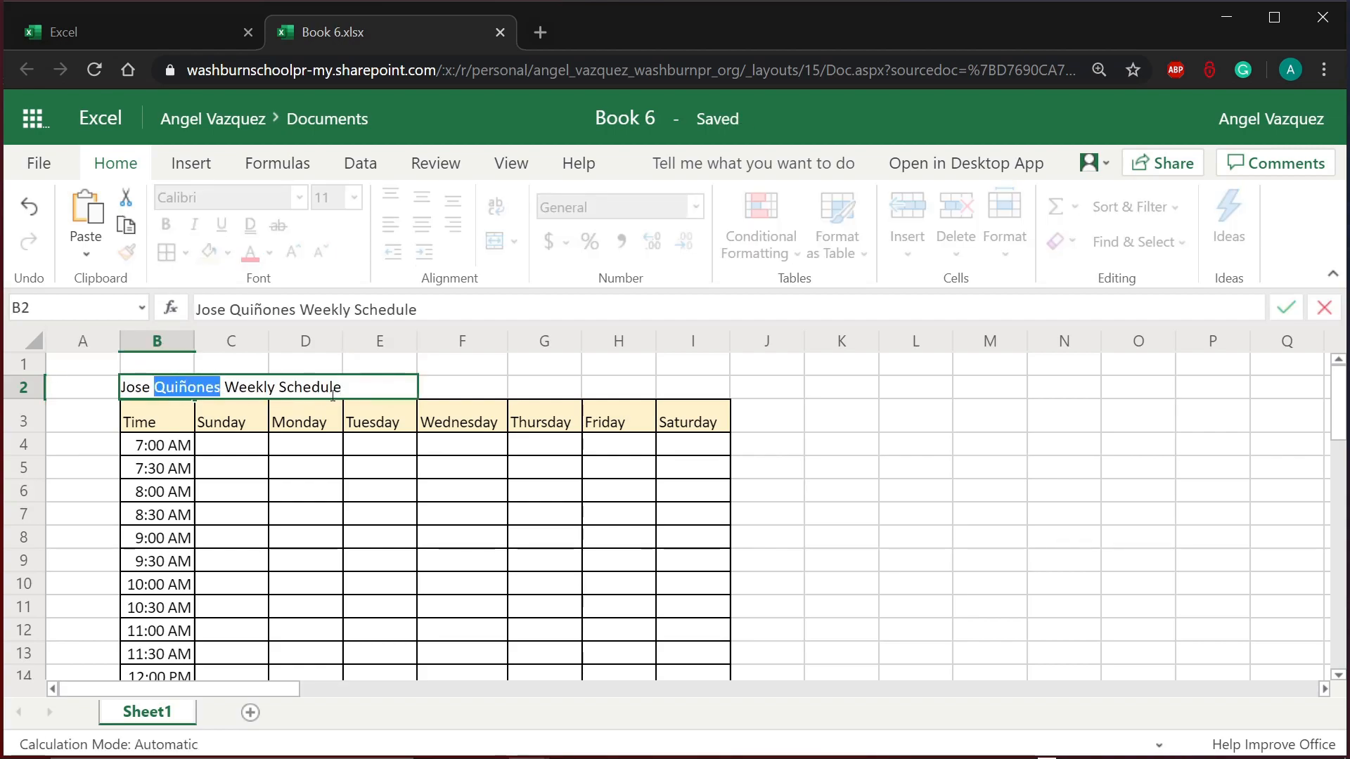
click(363, 388)
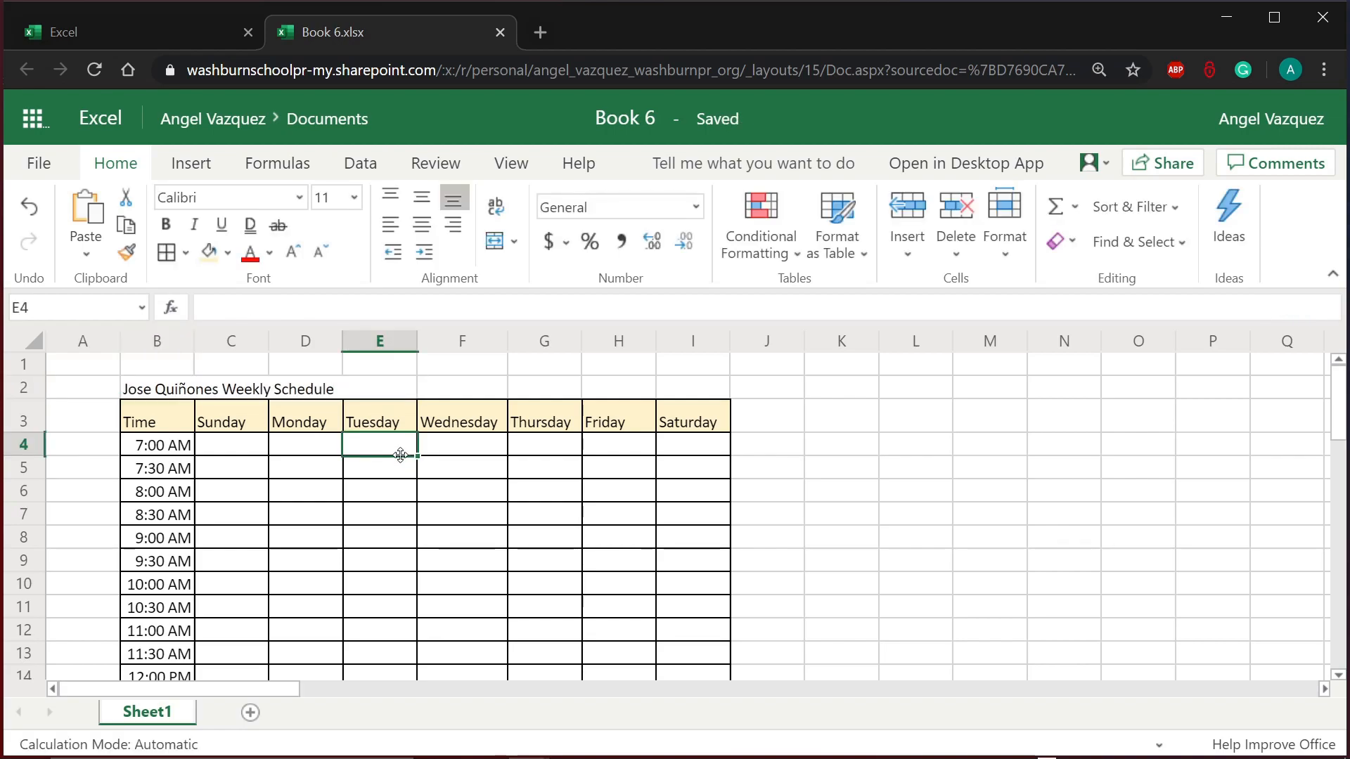
Step: Apply Merge & Center to the title across B2:I2
click(159, 391)
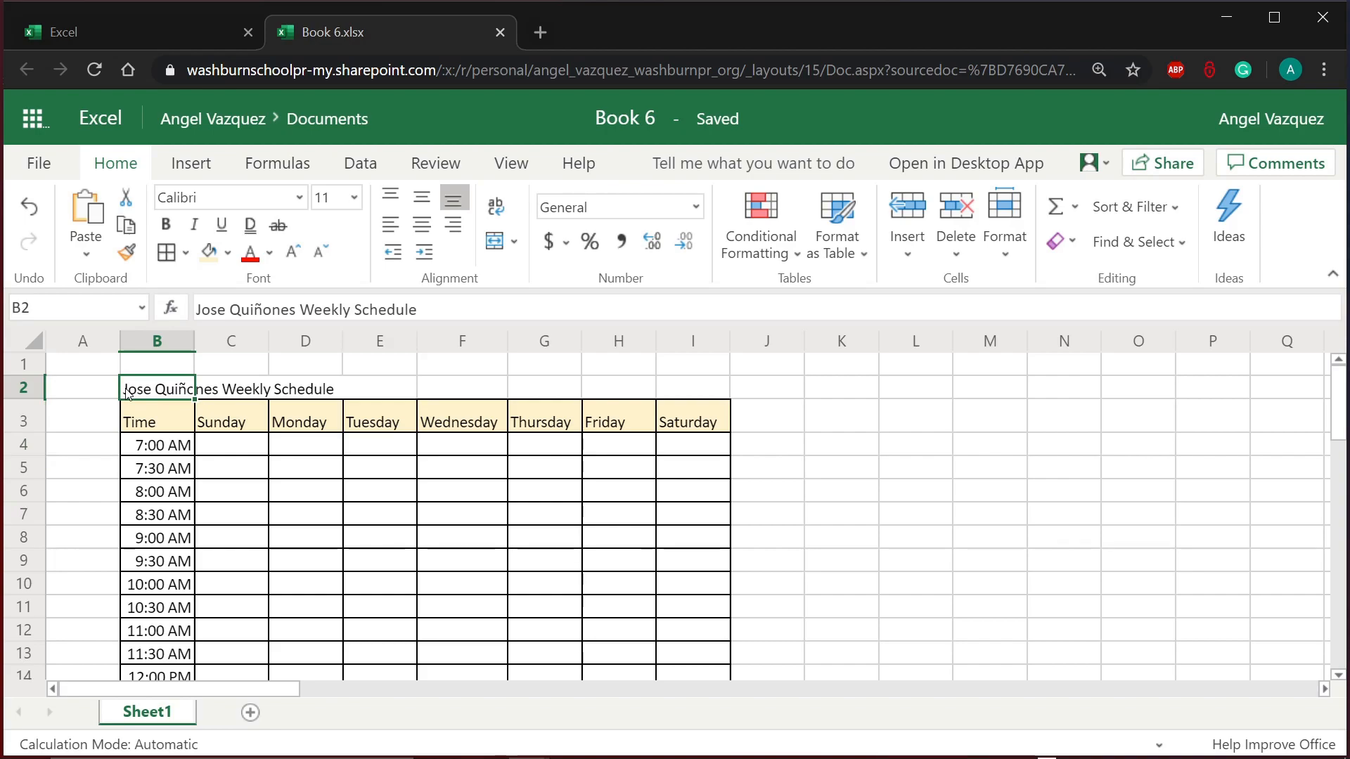
drag(134, 395, 669, 391)
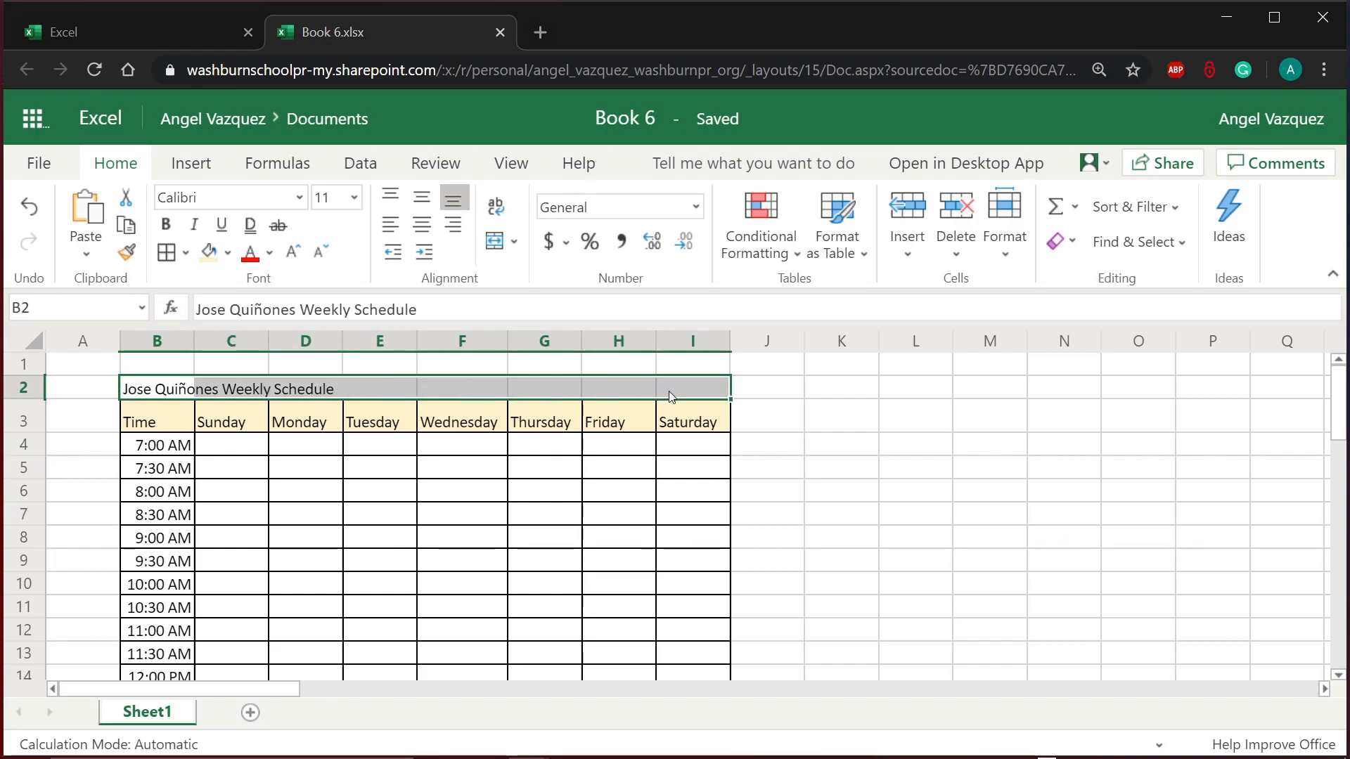
click(606, 487)
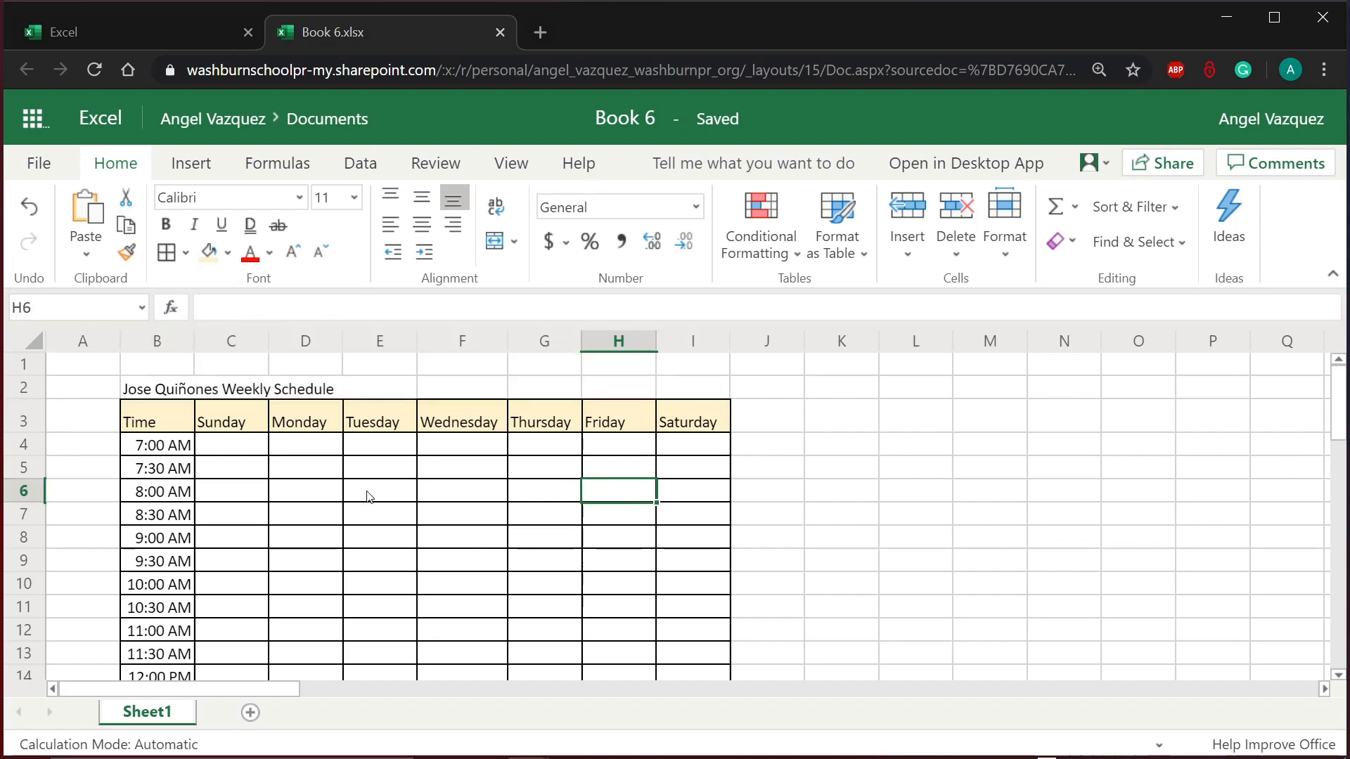
click(144, 391)
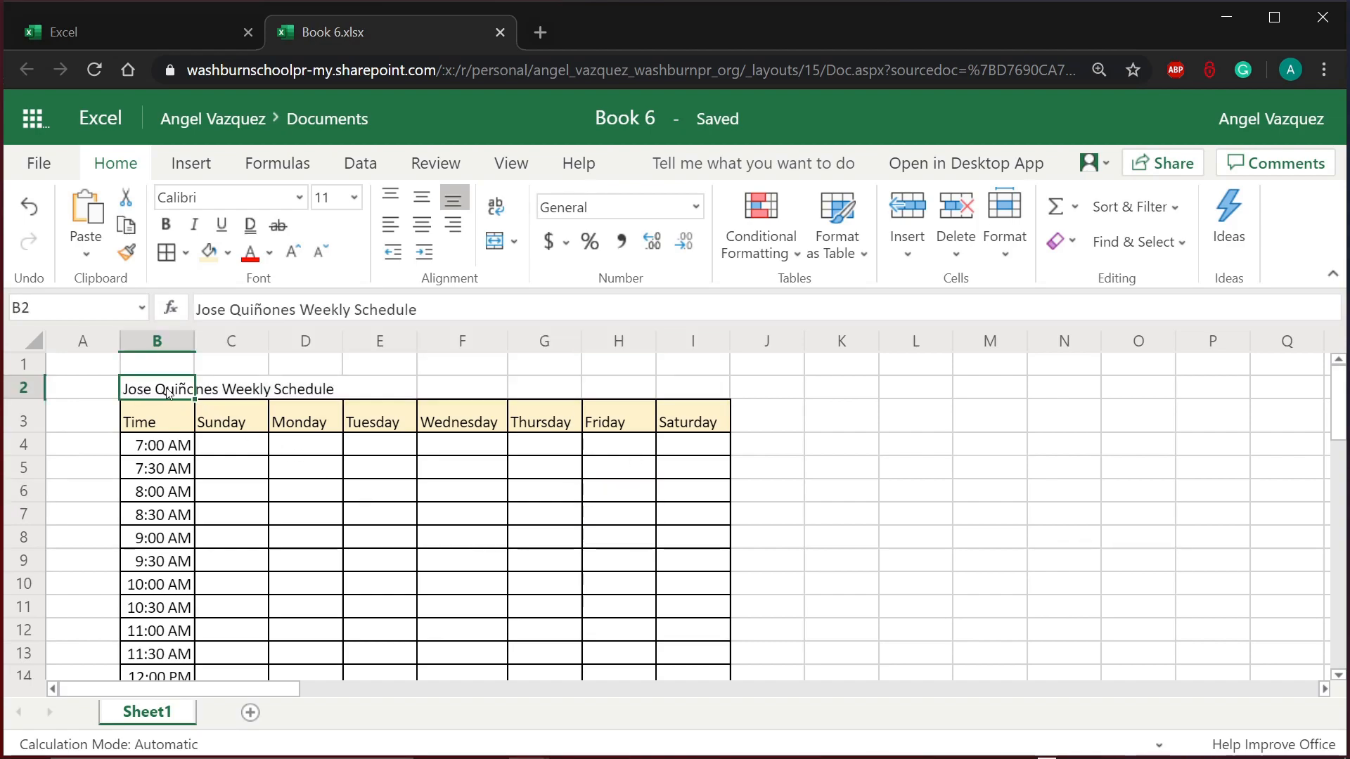
drag(168, 393, 301, 375)
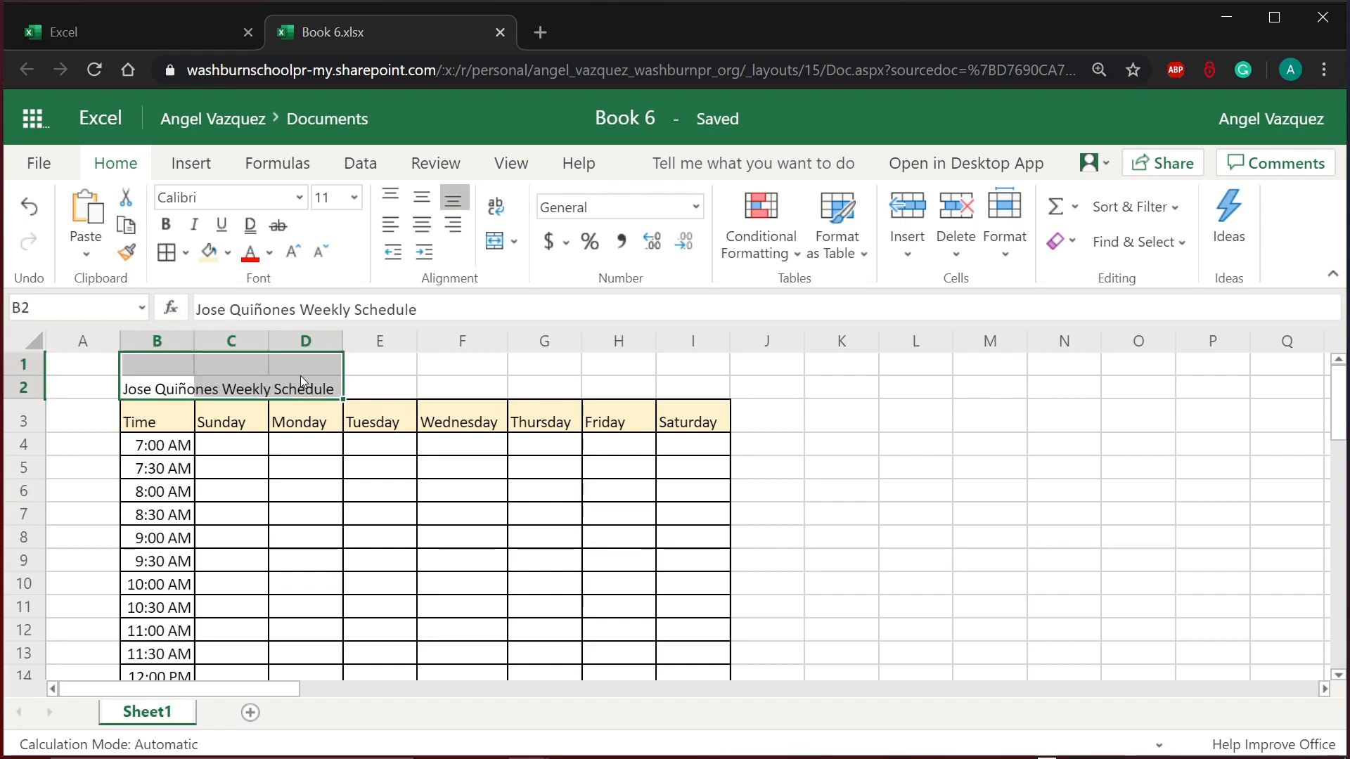
click(156, 389)
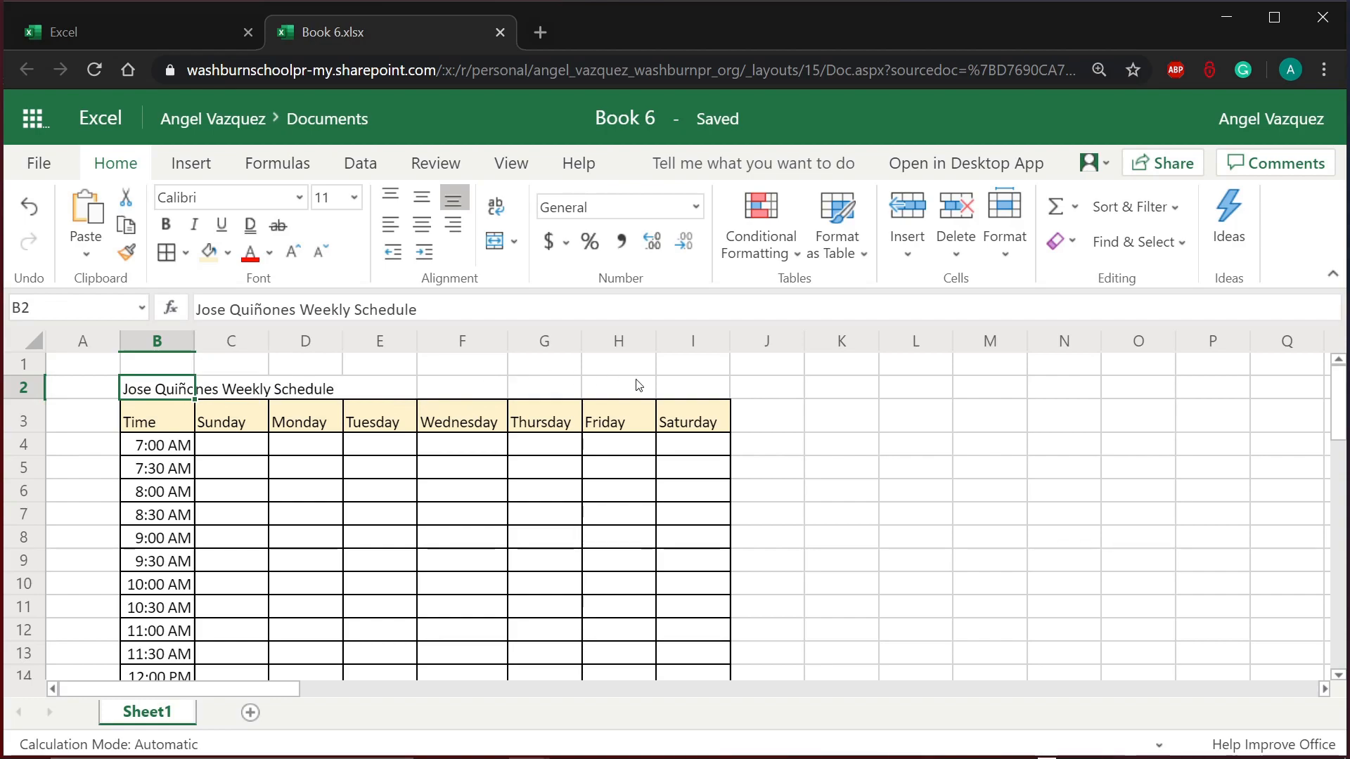
drag(144, 390, 669, 397)
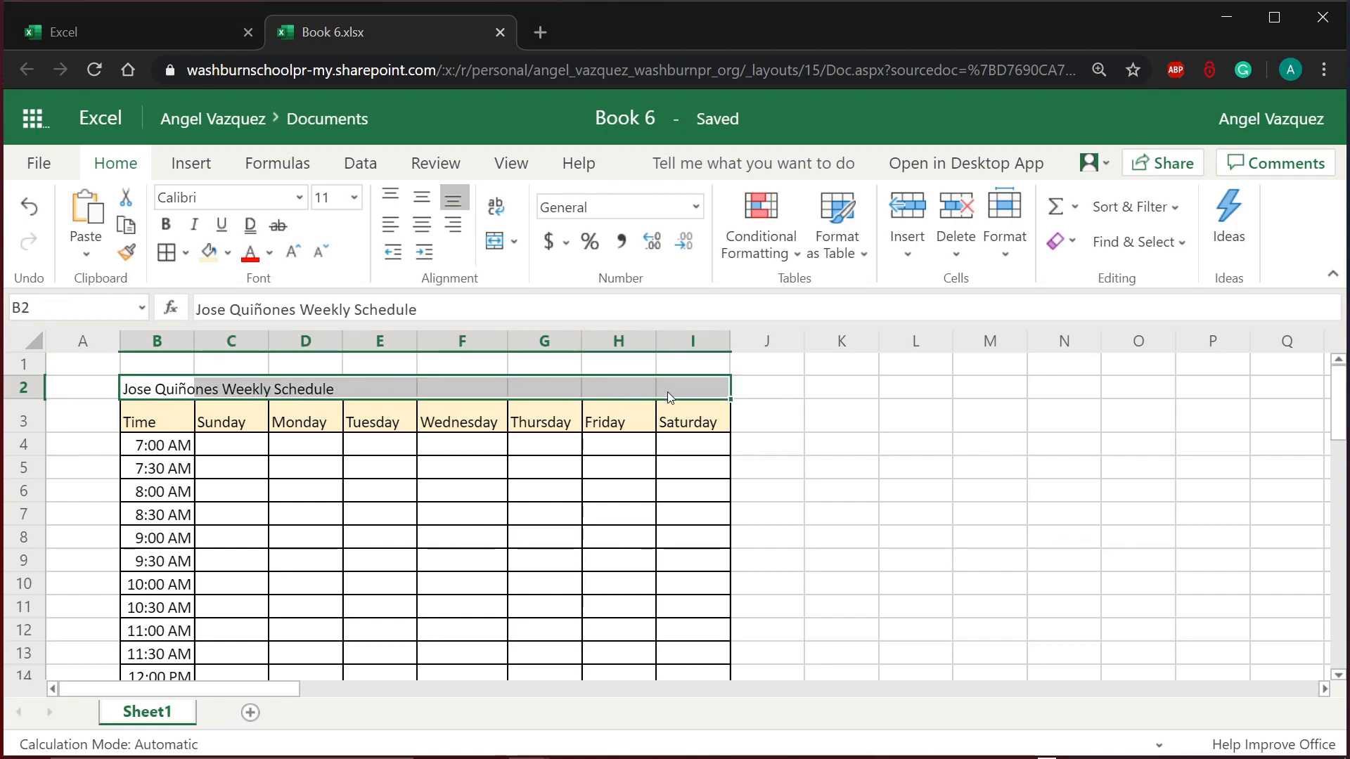
click(495, 242)
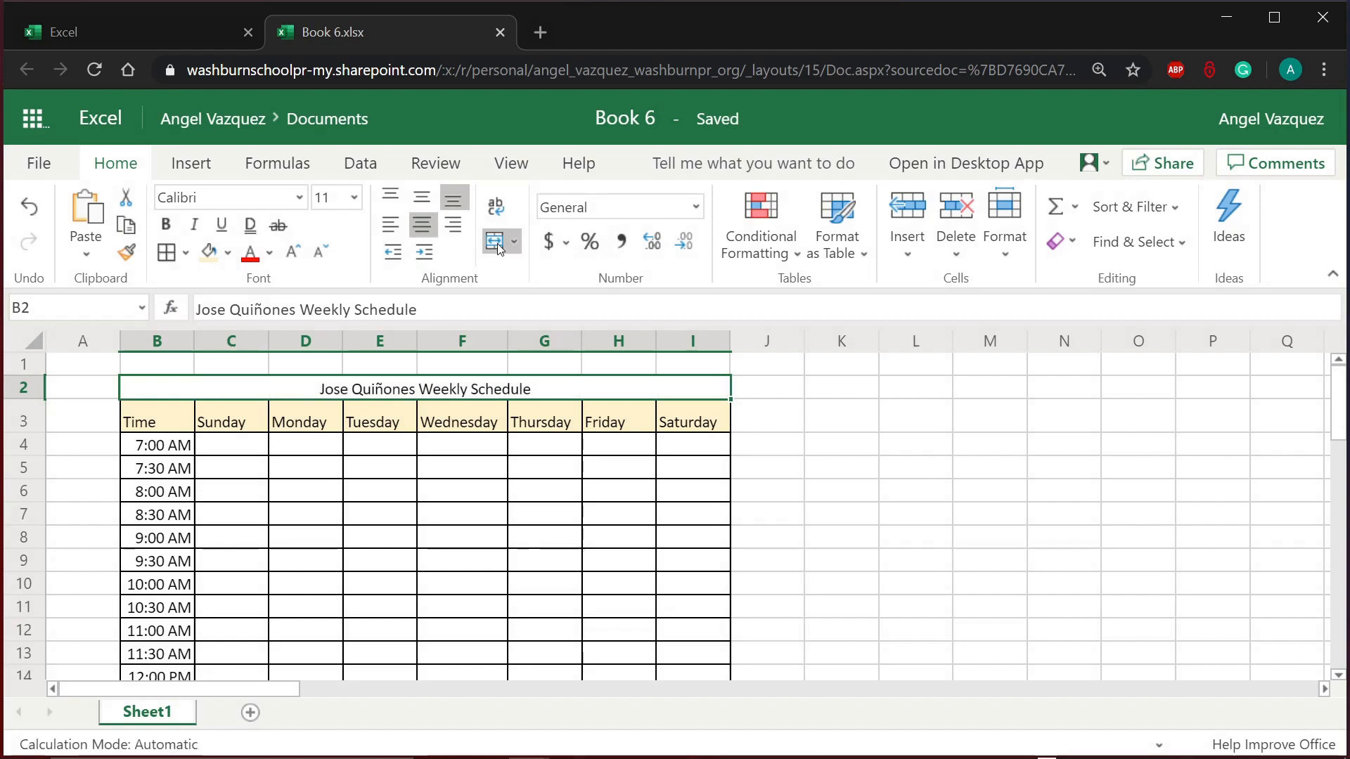
click(653, 451)
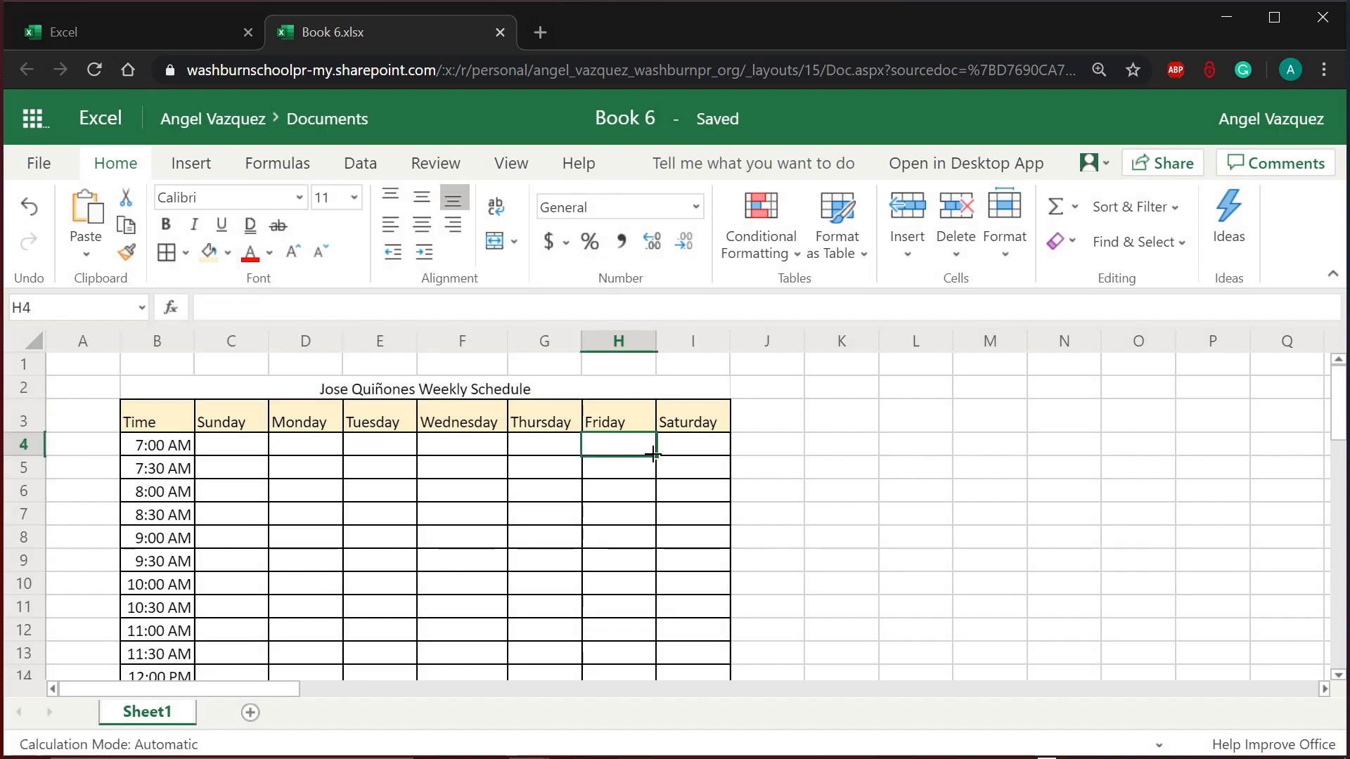
Step: Put All Borders around the merged title cell B2
click(650, 395)
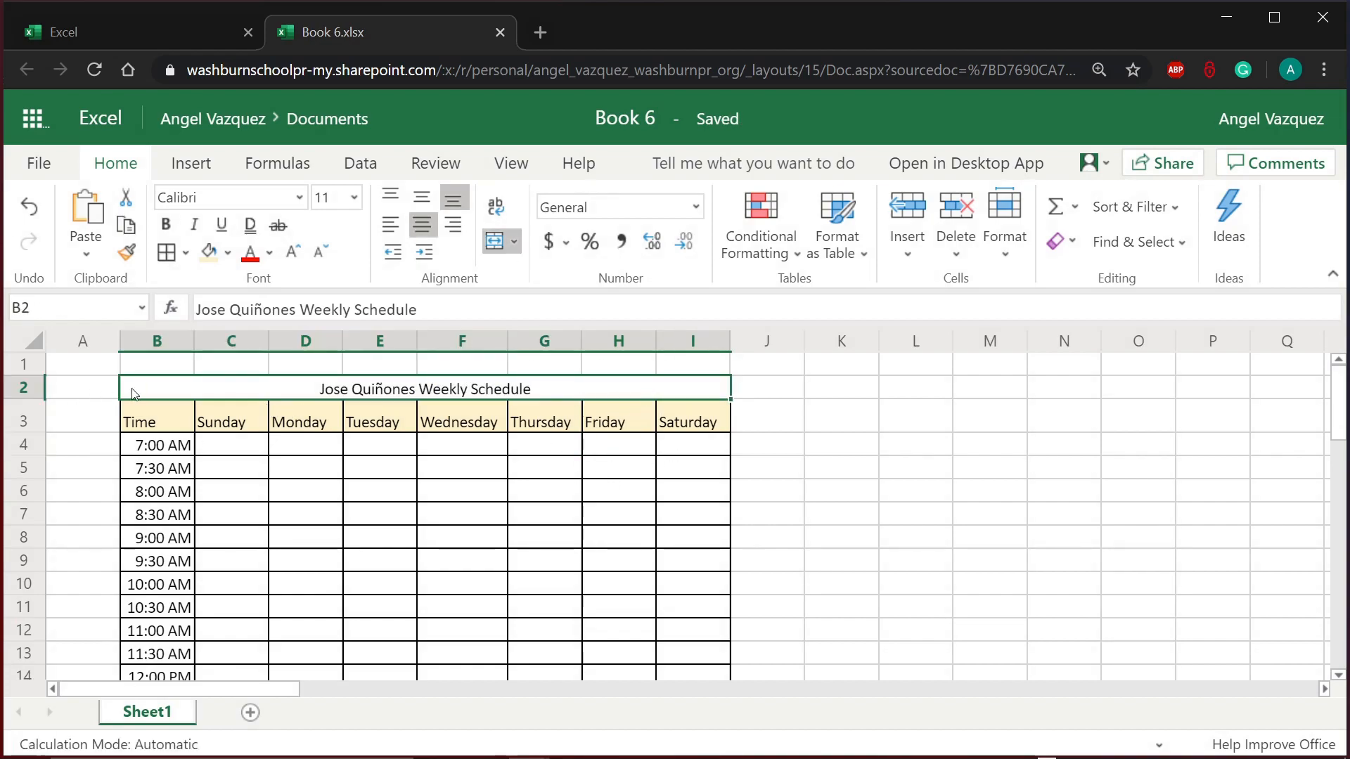
click(166, 252)
click(339, 540)
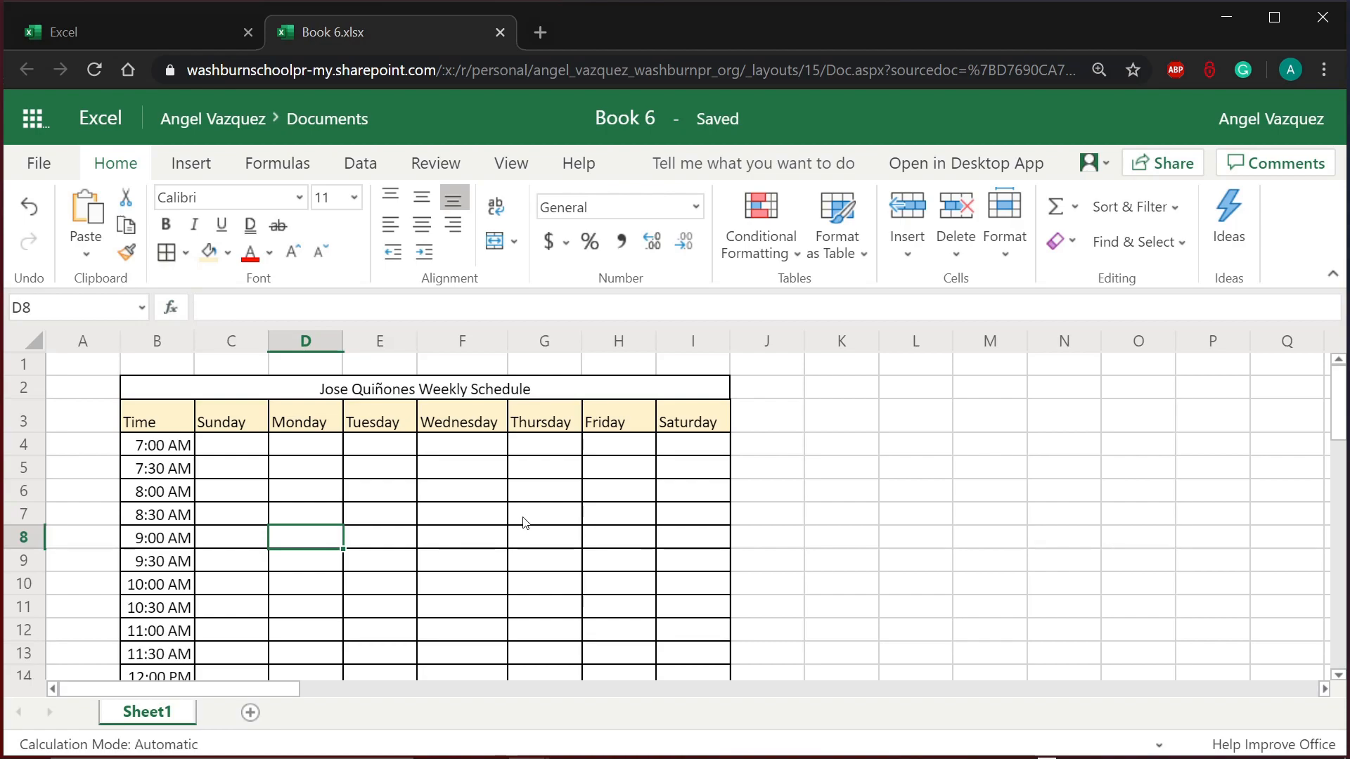
Step: Set the title's font size to 18
click(427, 395)
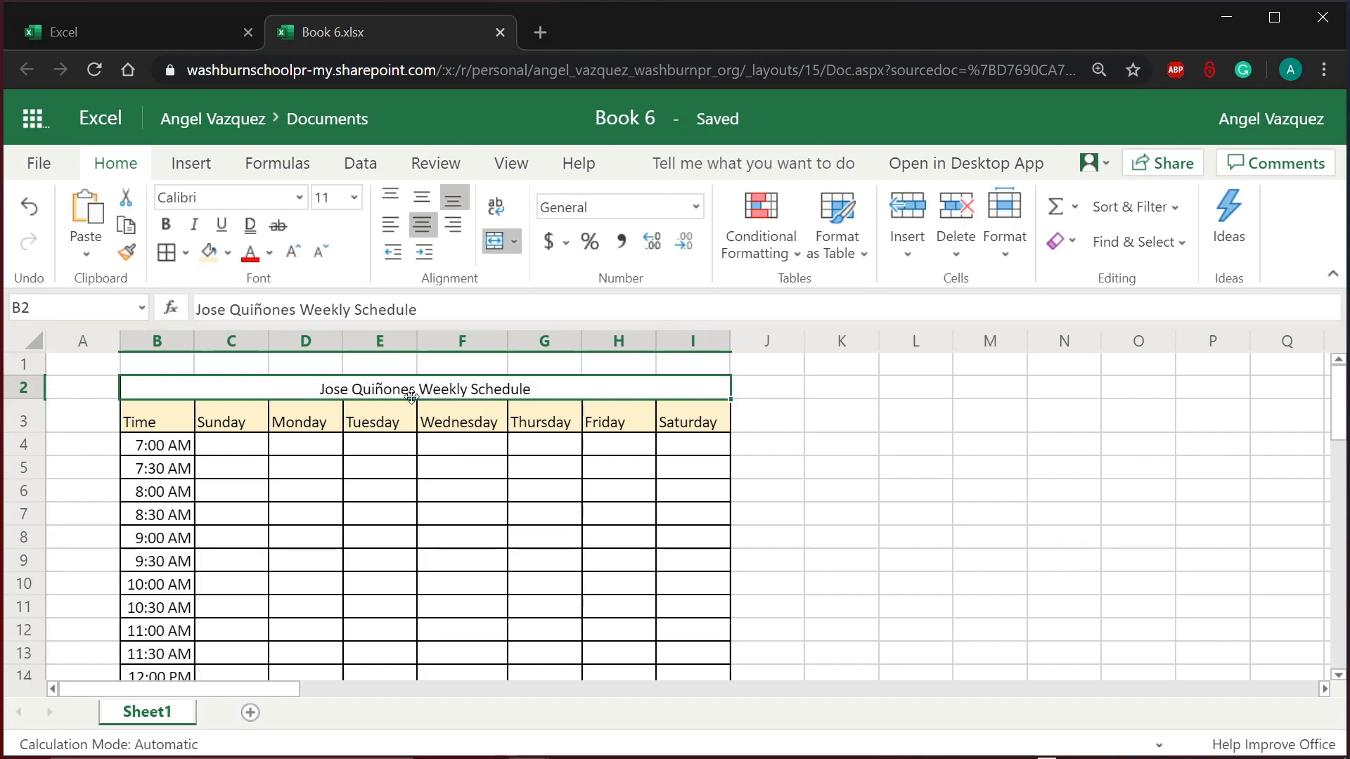
click(300, 199)
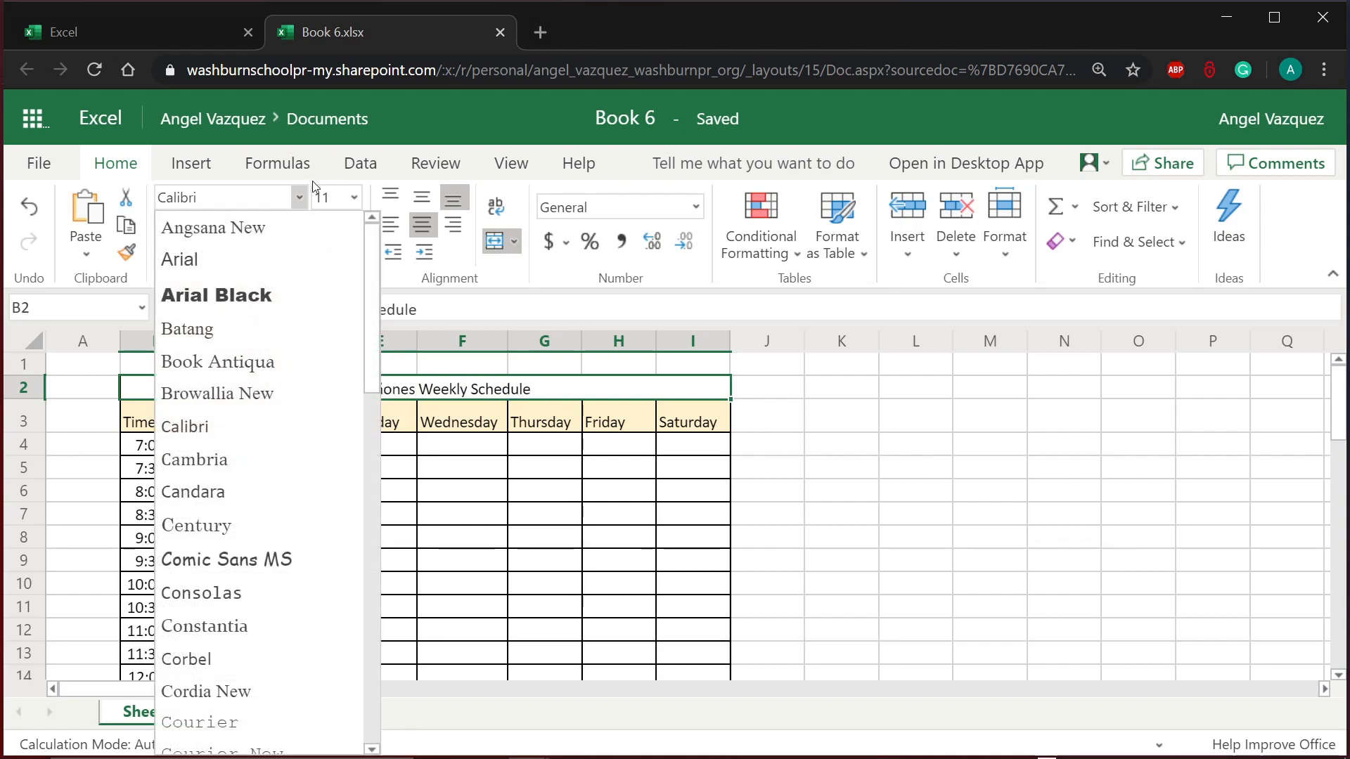
click(354, 197)
click(354, 197)
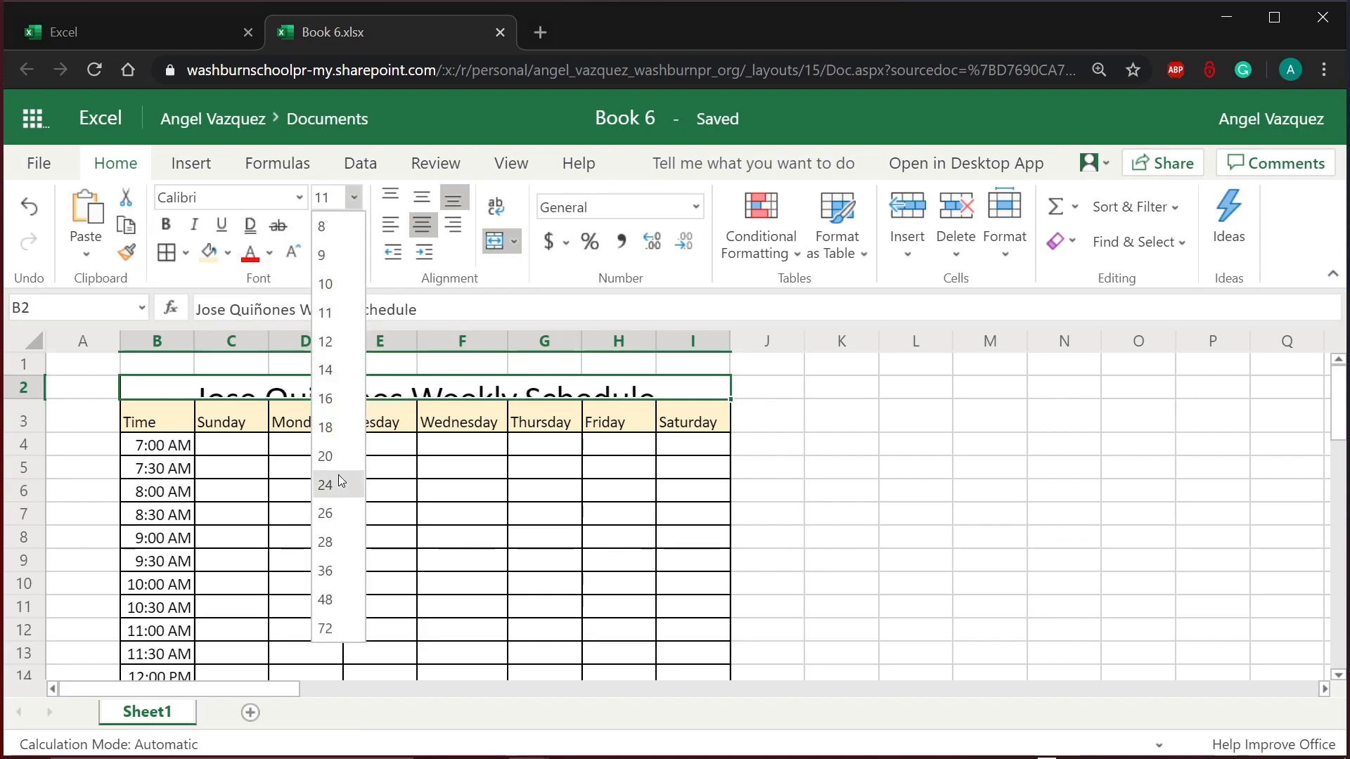
click(339, 421)
click(378, 450)
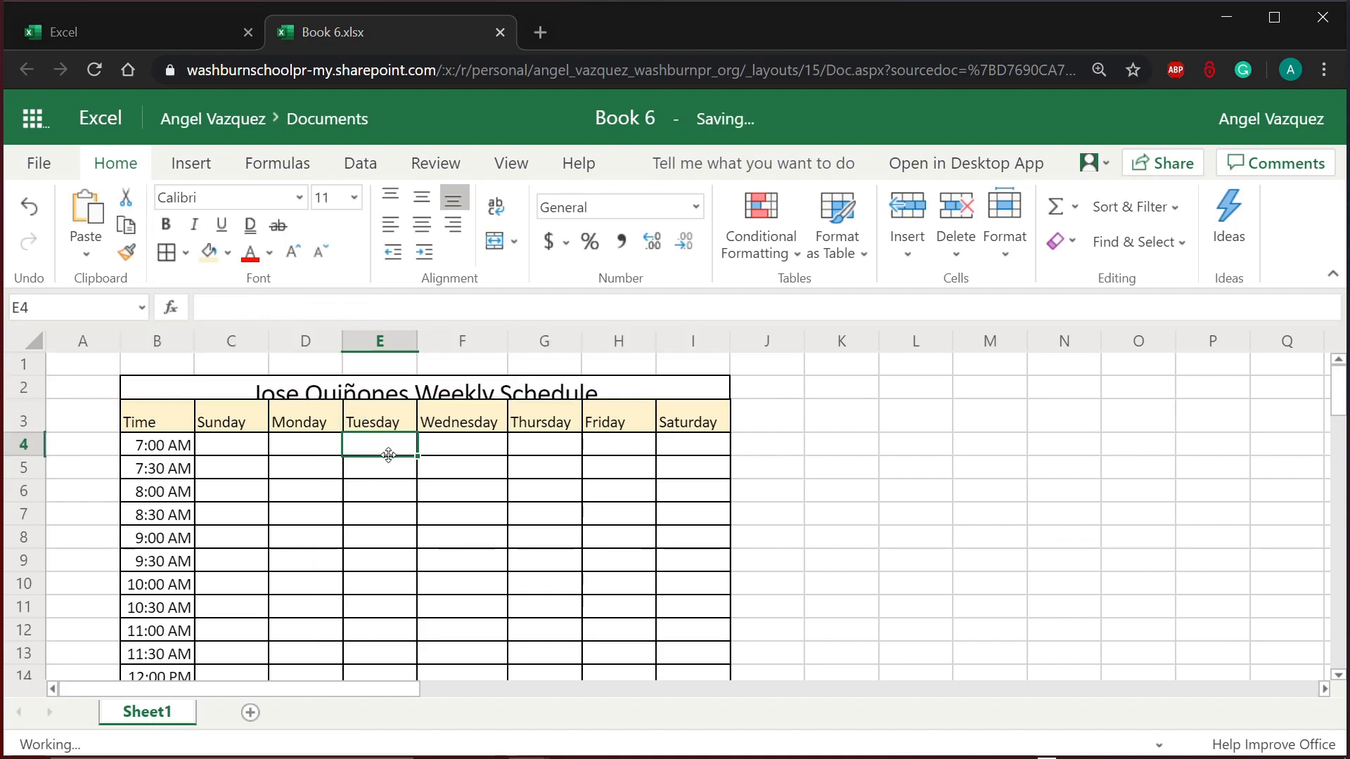
Step: Make row 2 taller to fit the enlarged title
click(388, 395)
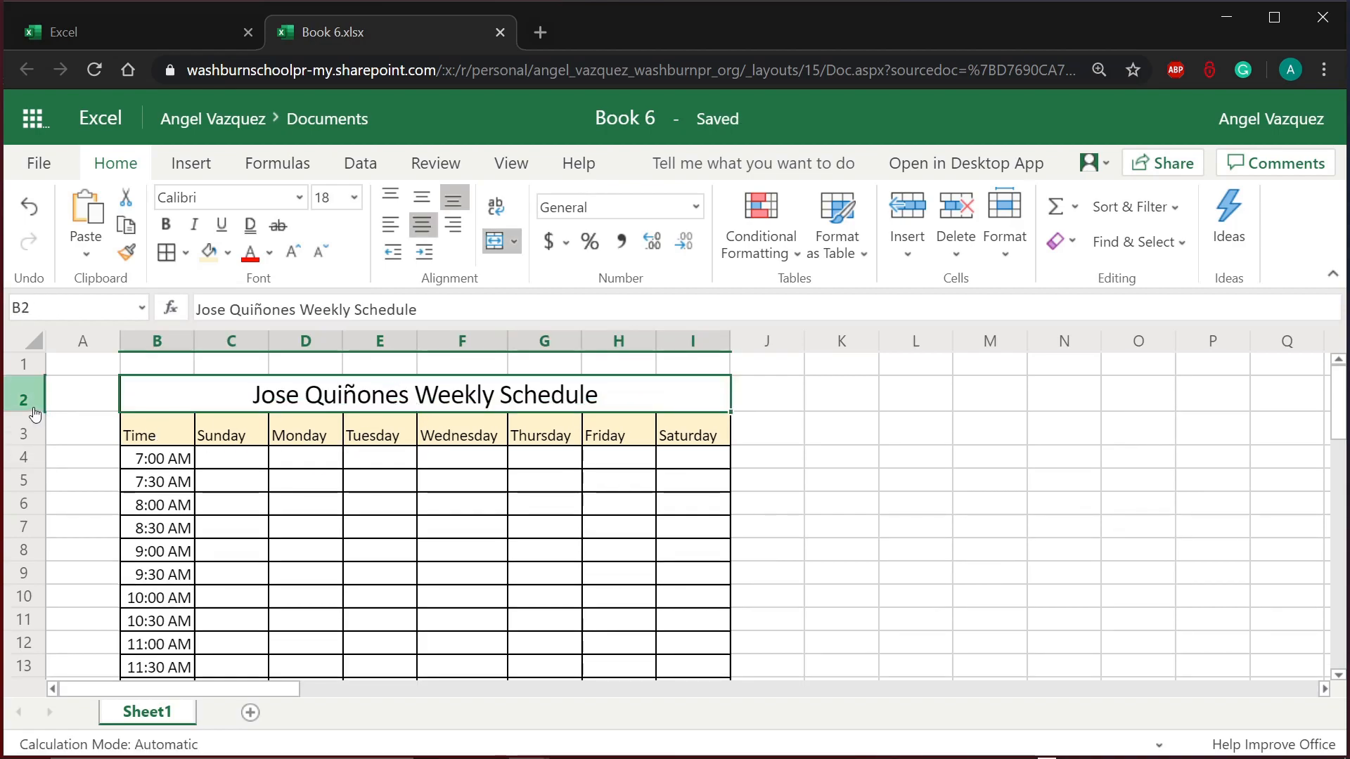
mouse_move(30, 413)
mouse_down()
mouse_move(27, 389)
mouse_move(30, 418)
mouse_up()
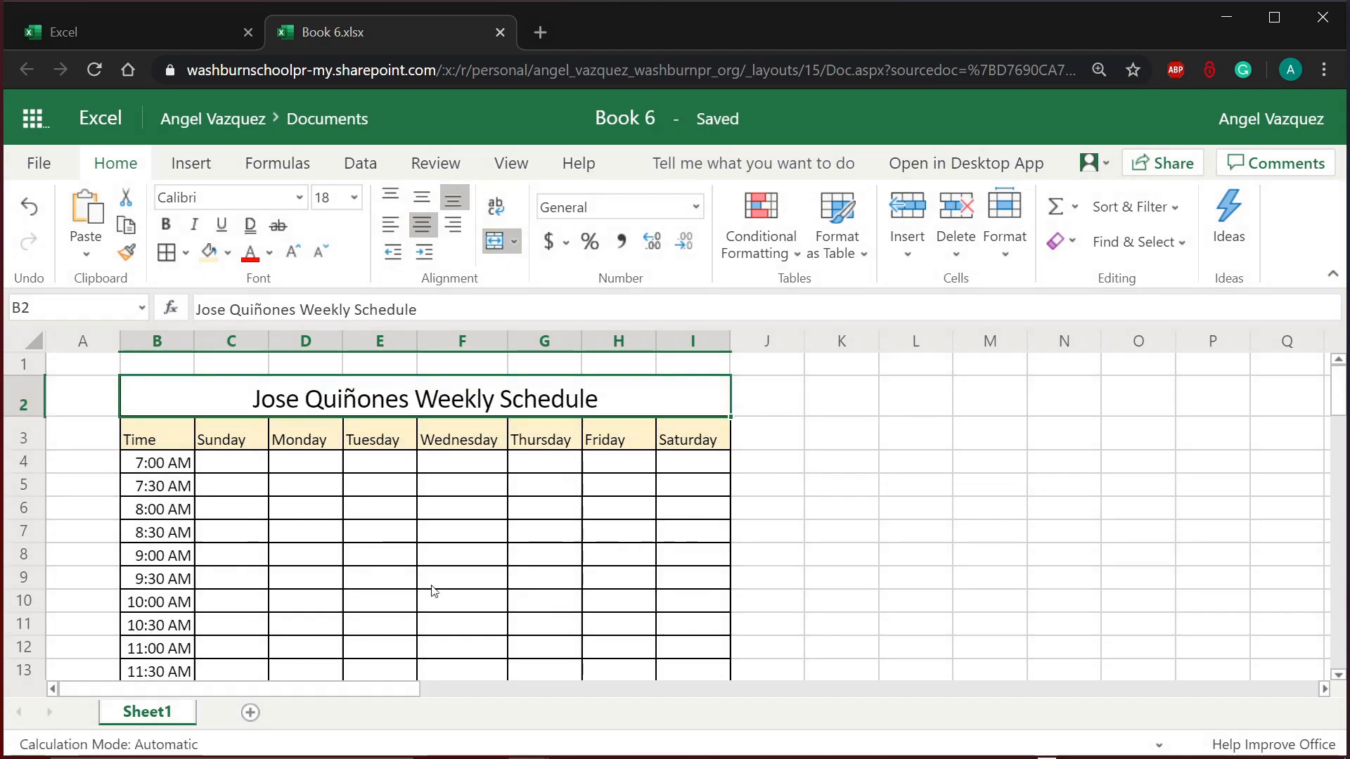
click(455, 573)
Step: Enter BREAKFAST in cell C8, the Sunday 9:00 AM slot
scroll(455, 570, down, 1)
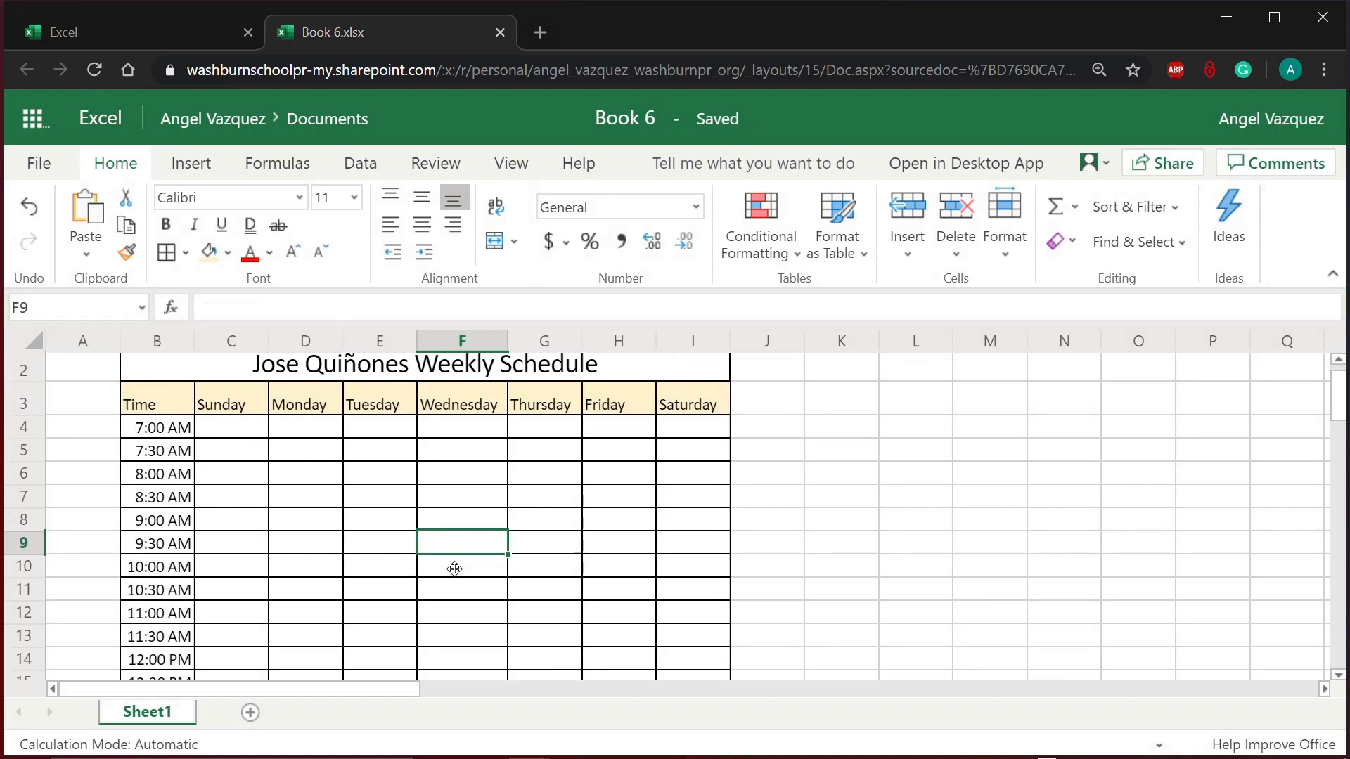
click(386, 455)
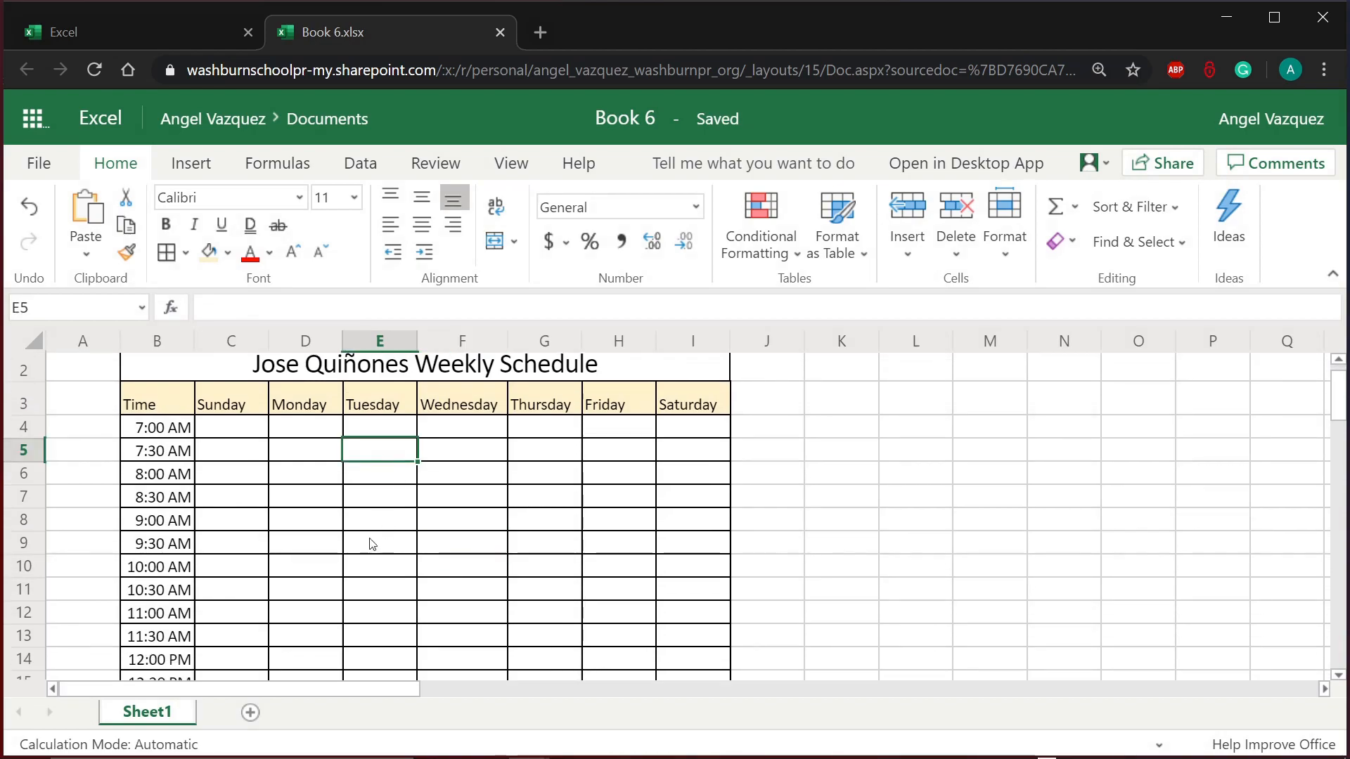
click(330, 538)
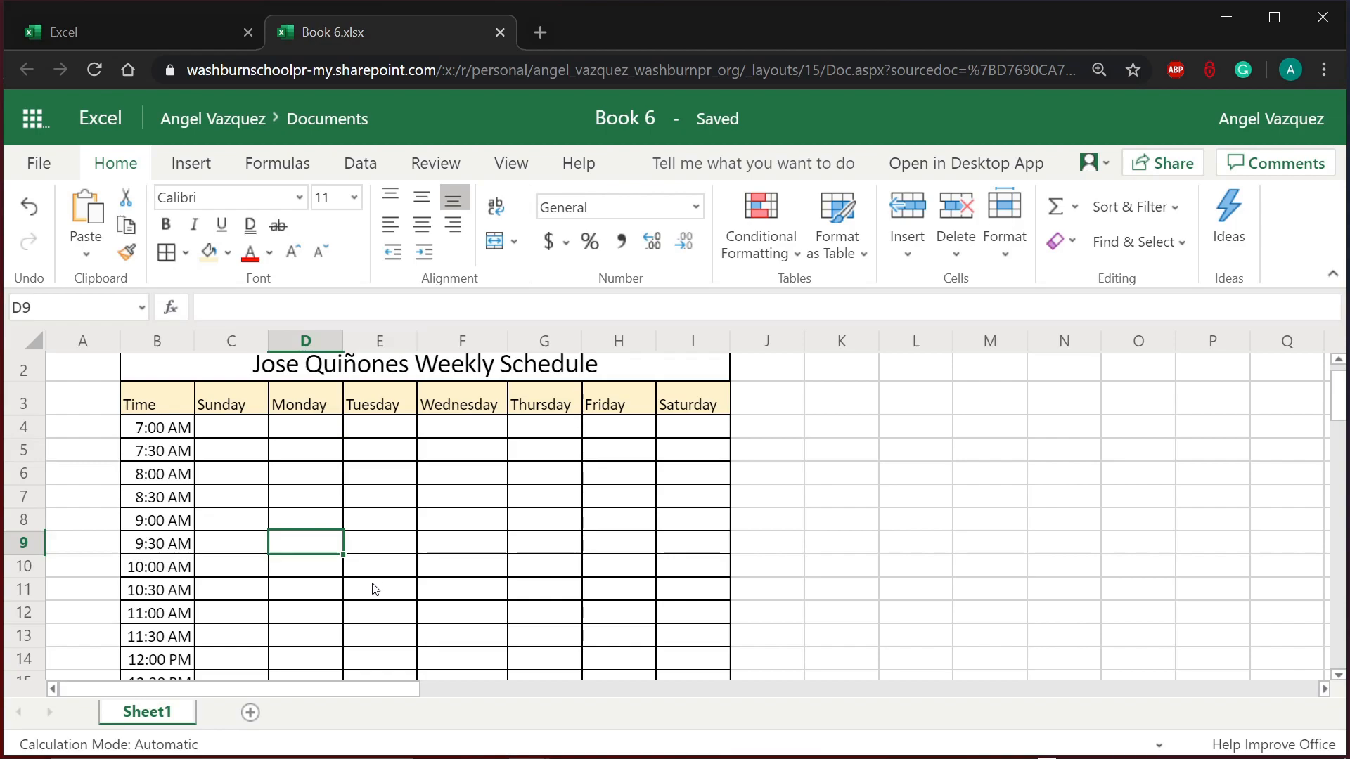
scroll(374, 591, down, 2)
scroll(374, 591, up, 2)
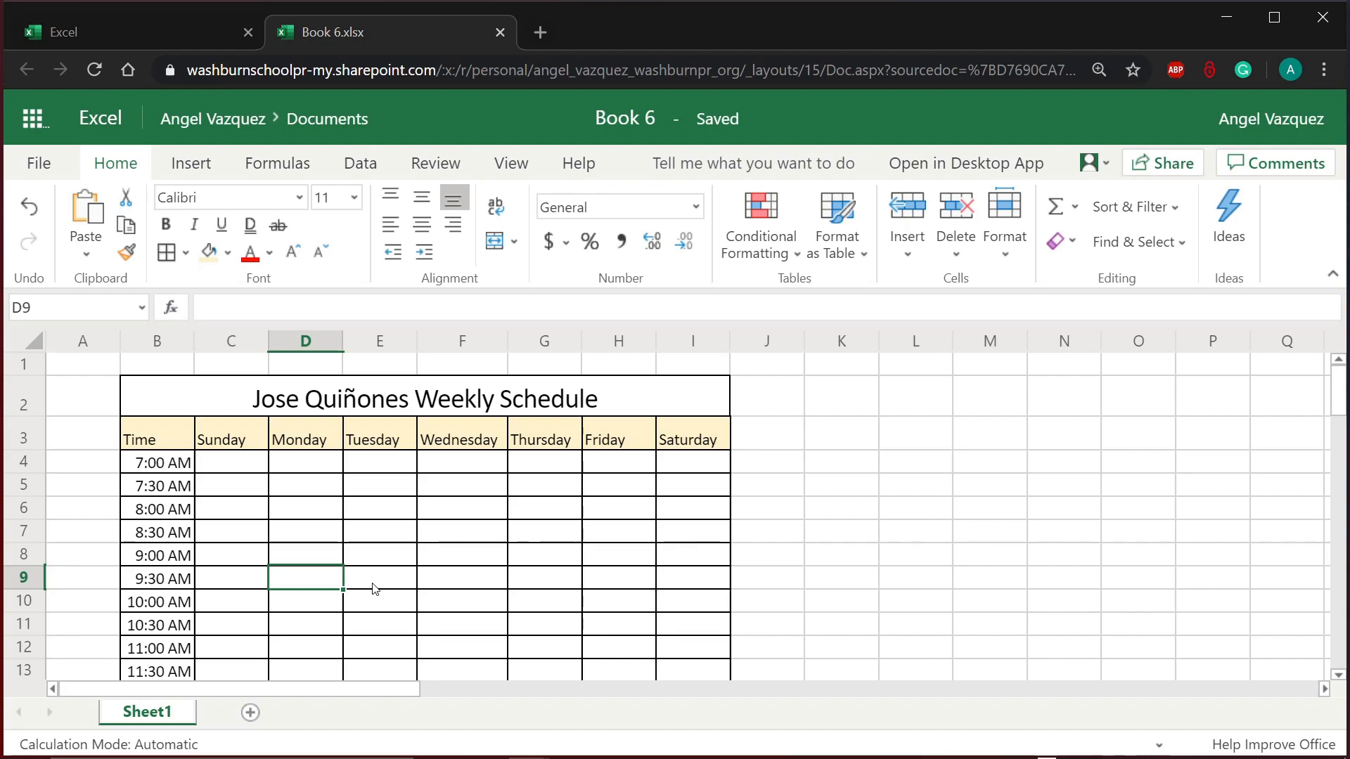
click(223, 566)
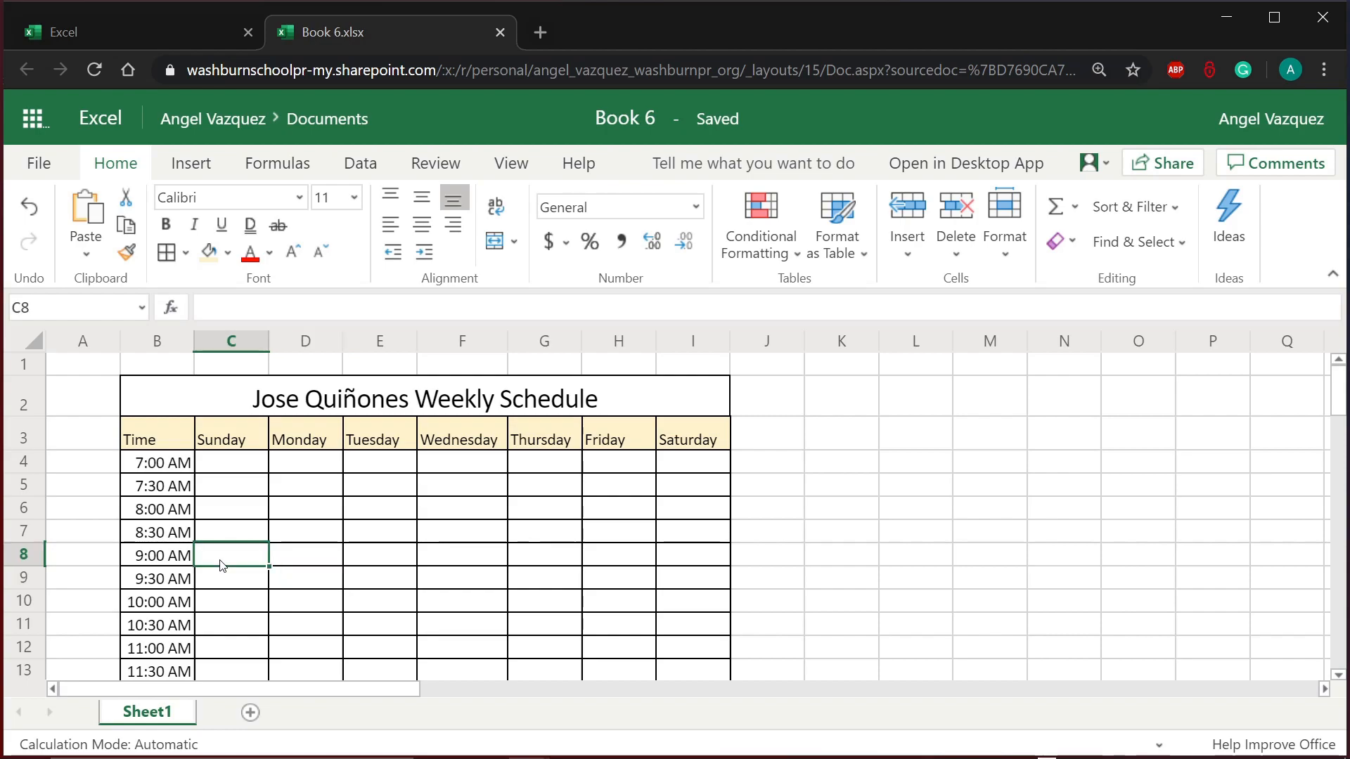
scroll(355, 530, down, 2)
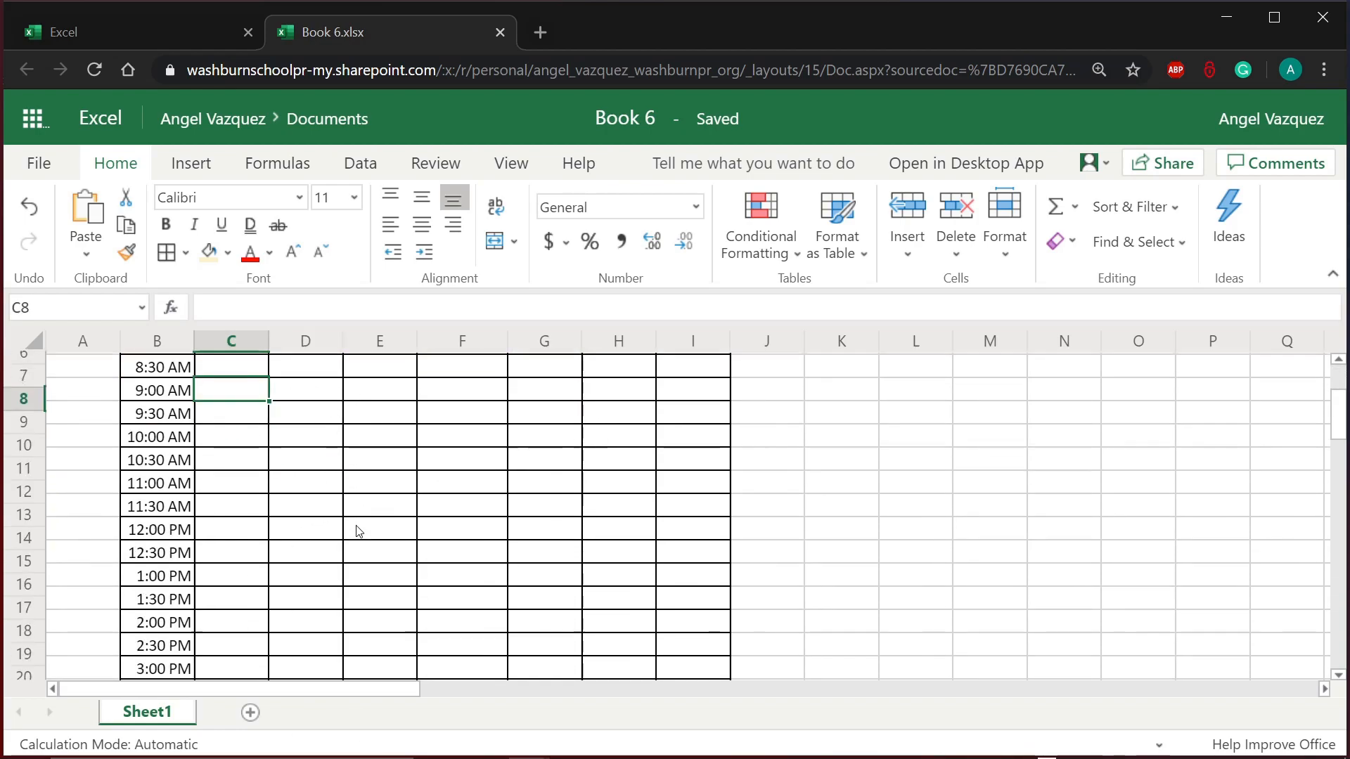
scroll(356, 530, up, 2)
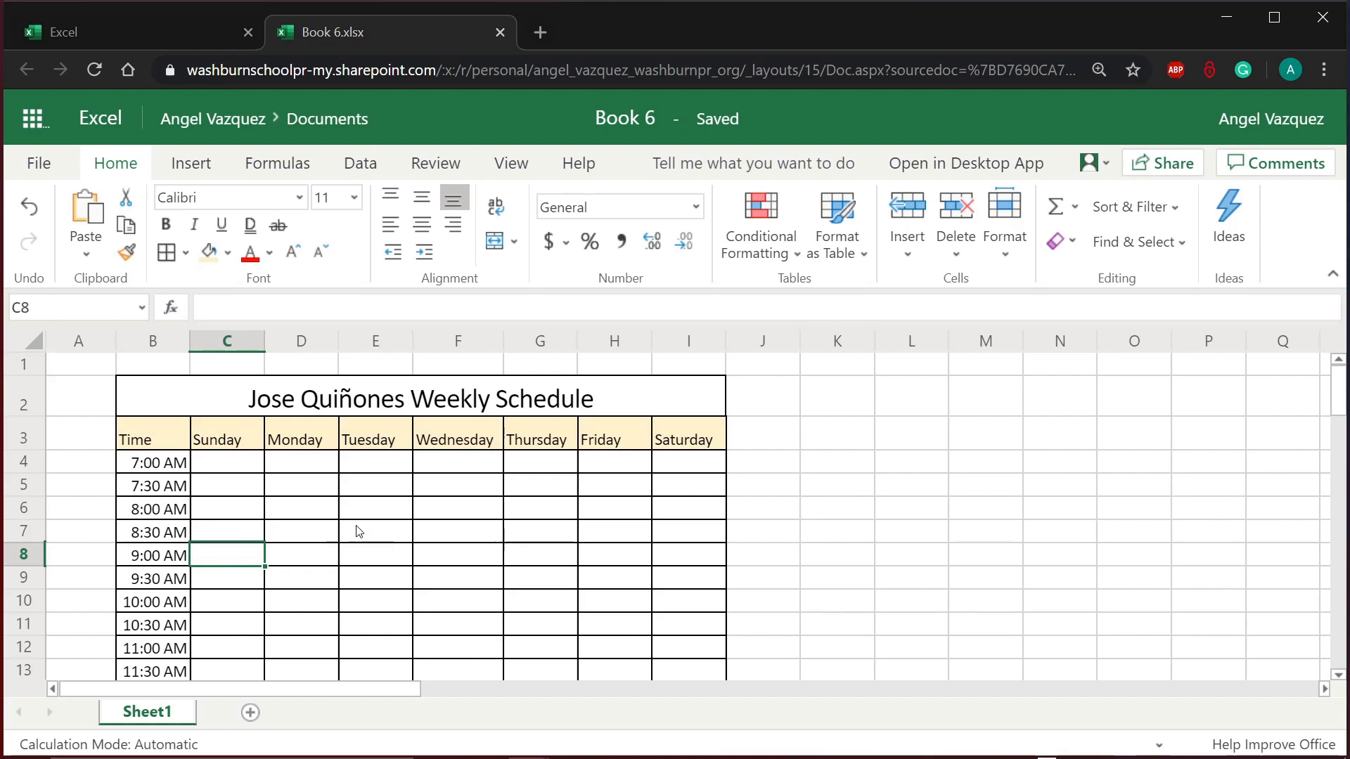
text(BREA)
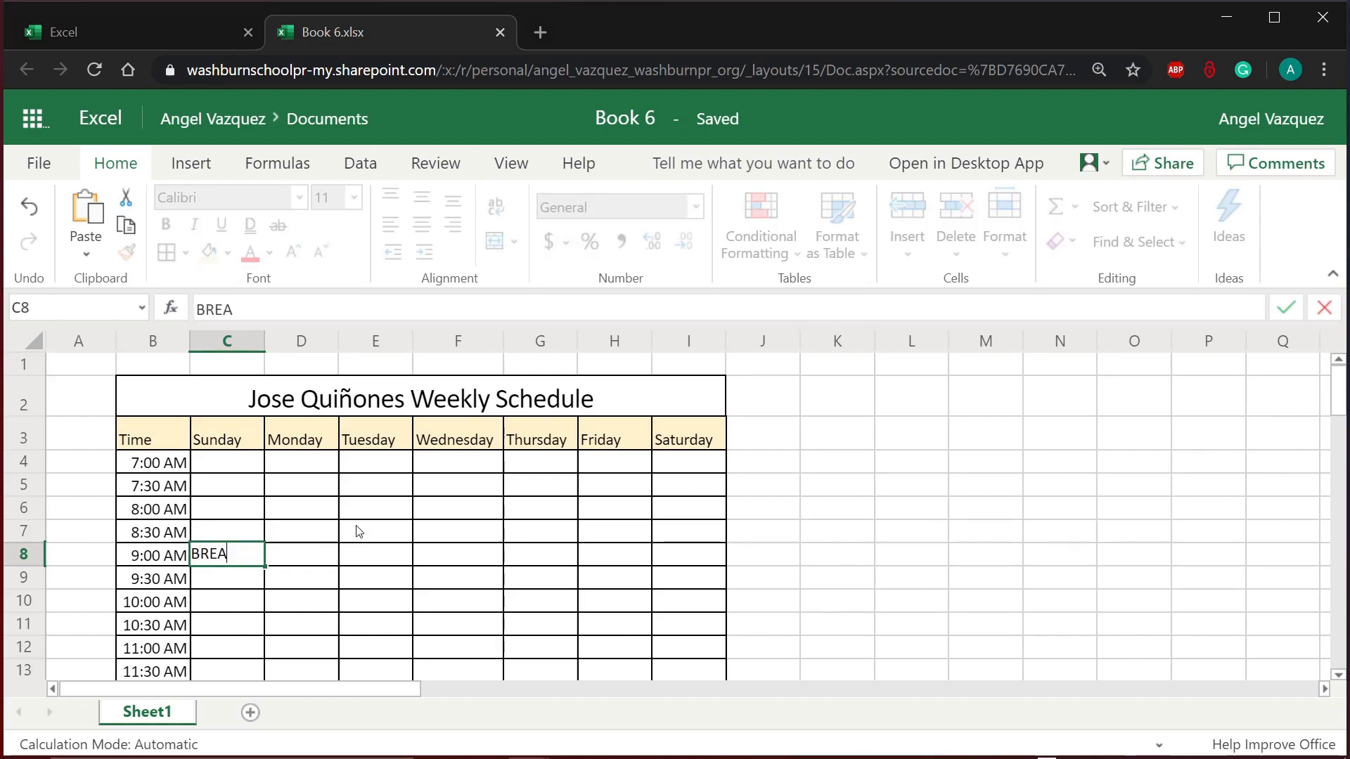
text(KFAST)
key(Return)
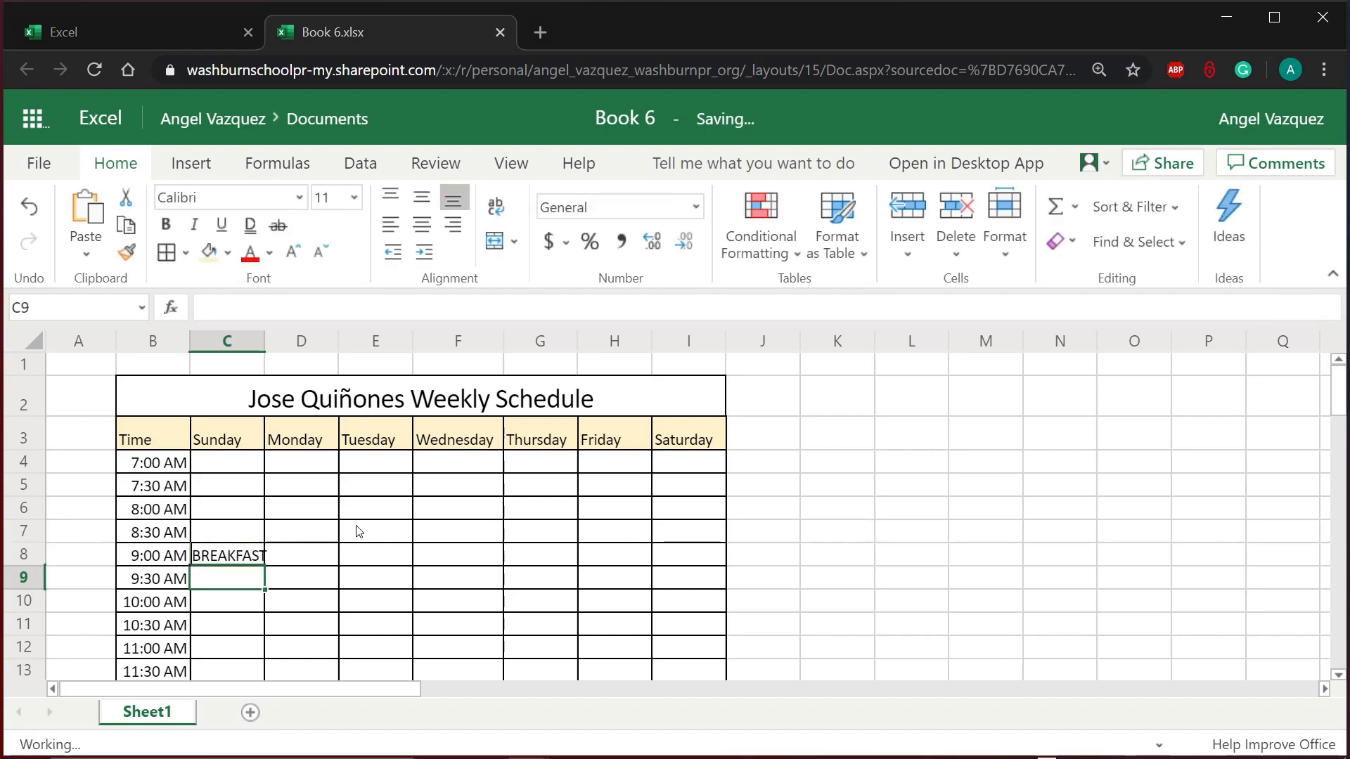
click(275, 563)
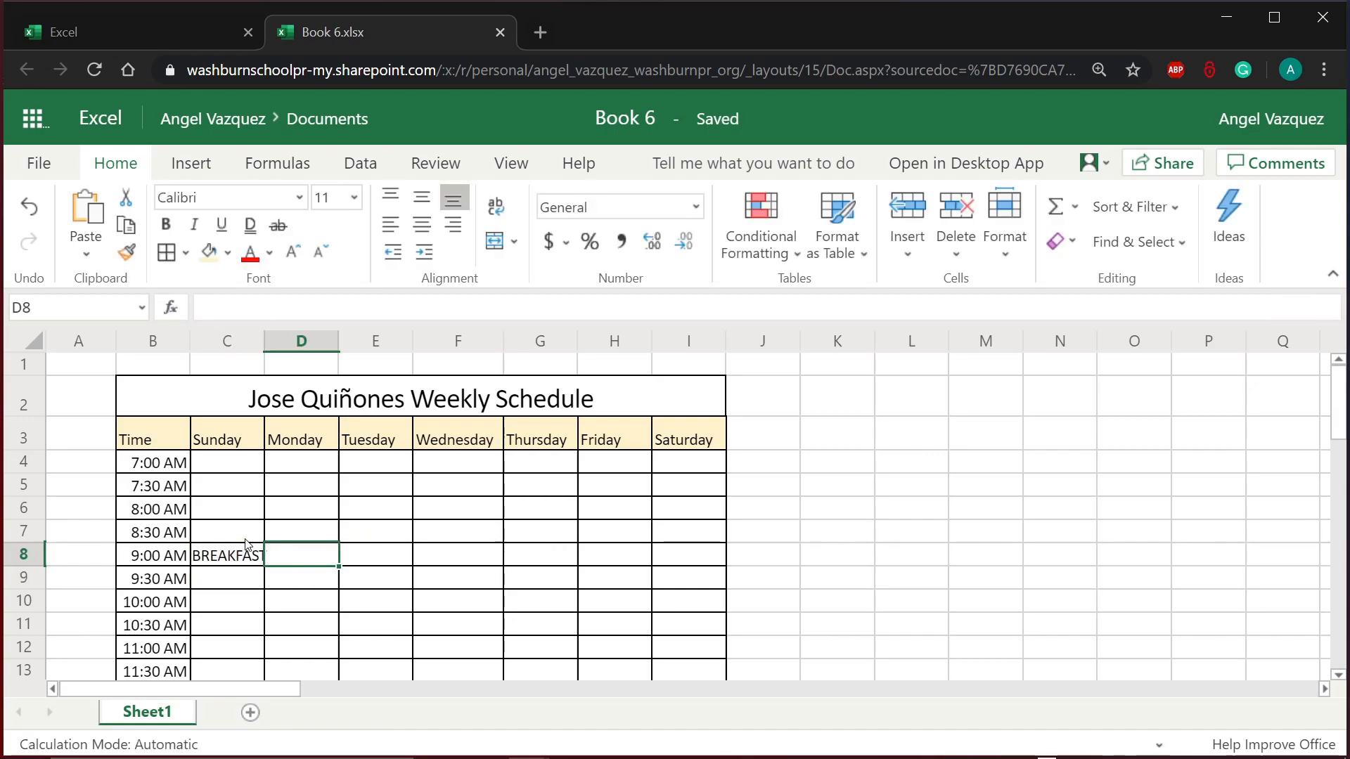
click(247, 563)
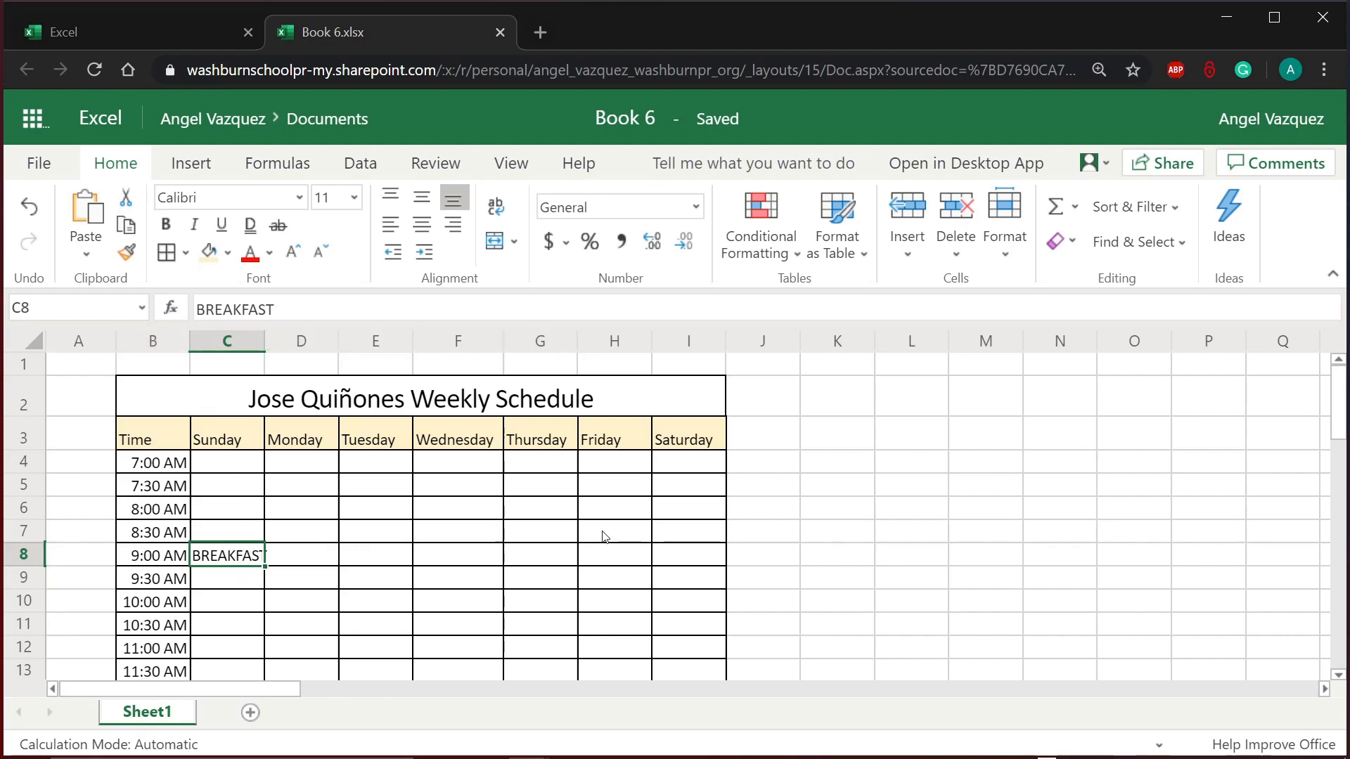
scroll(529, 598, down, 2)
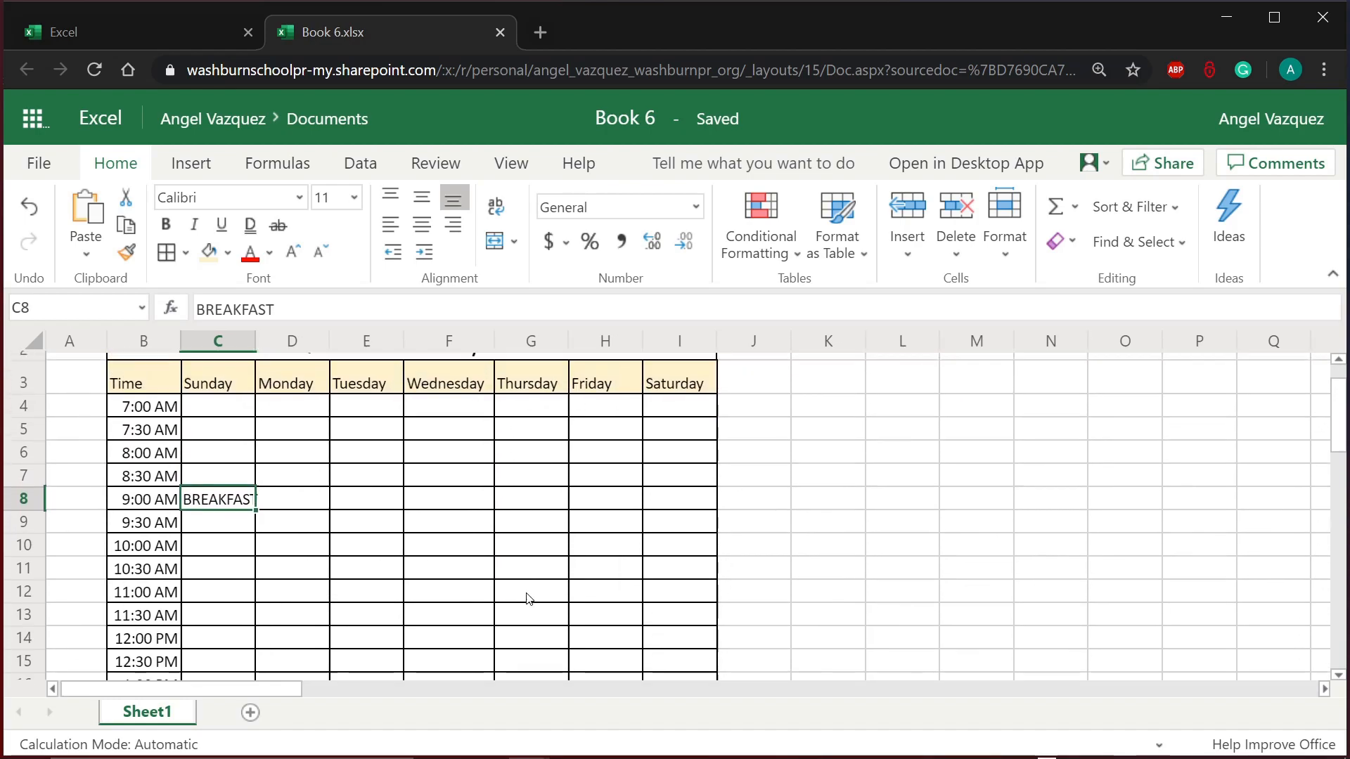
scroll(529, 598, up, 2)
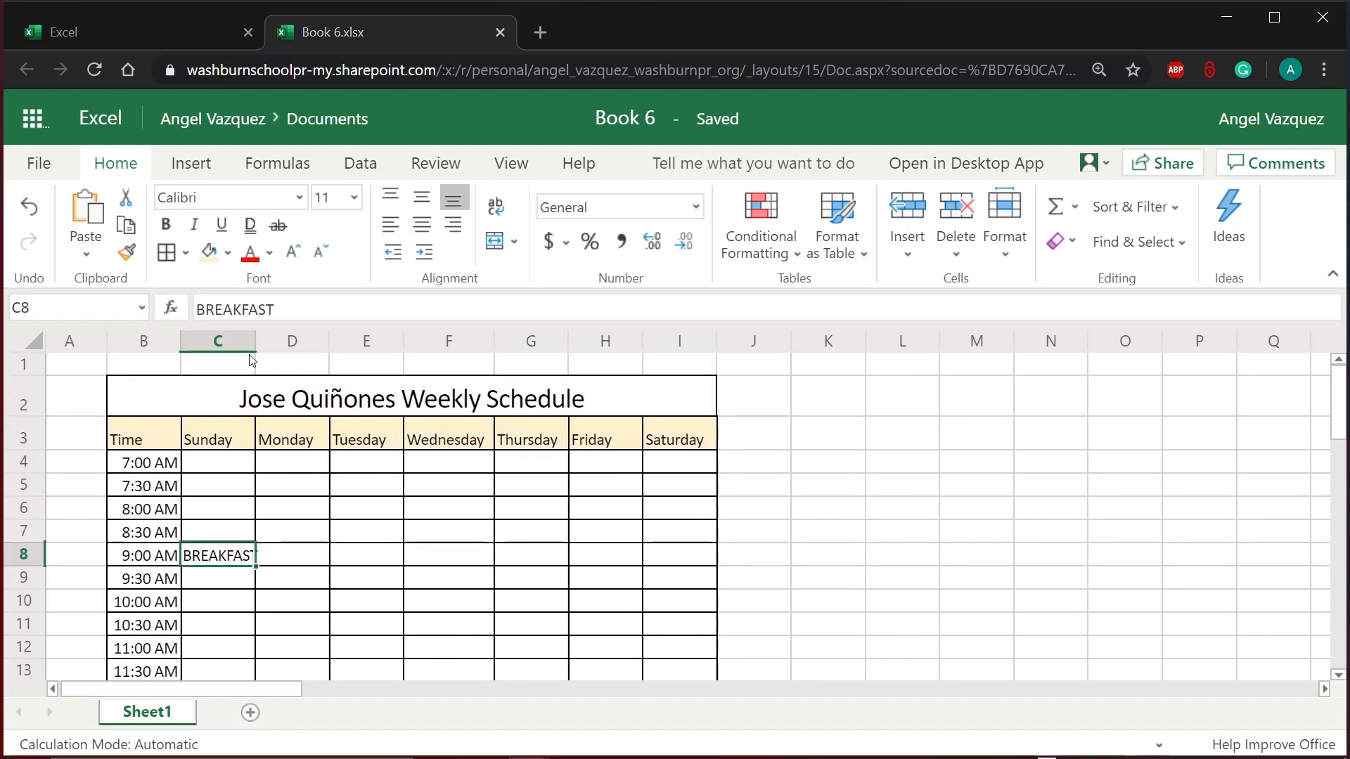
drag(218, 340, 675, 340)
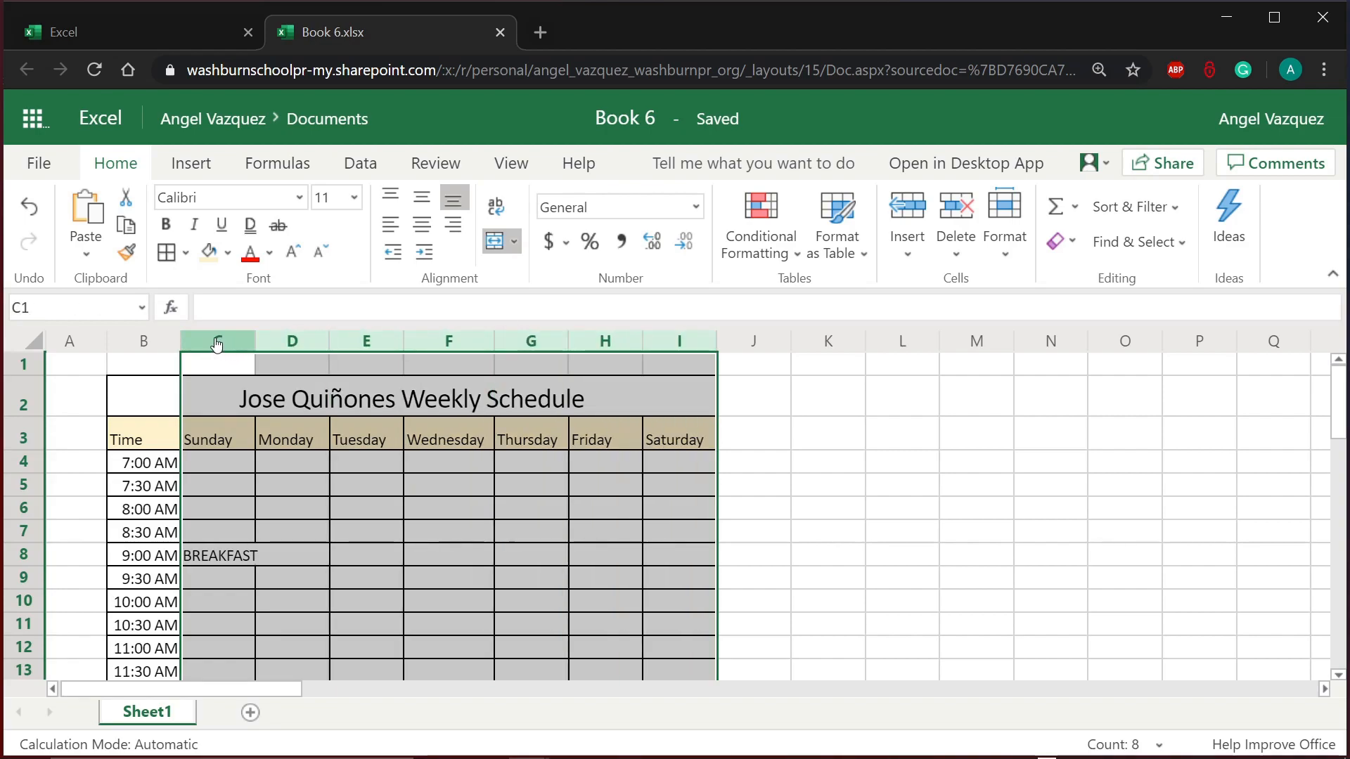
drag(217, 342, 668, 348)
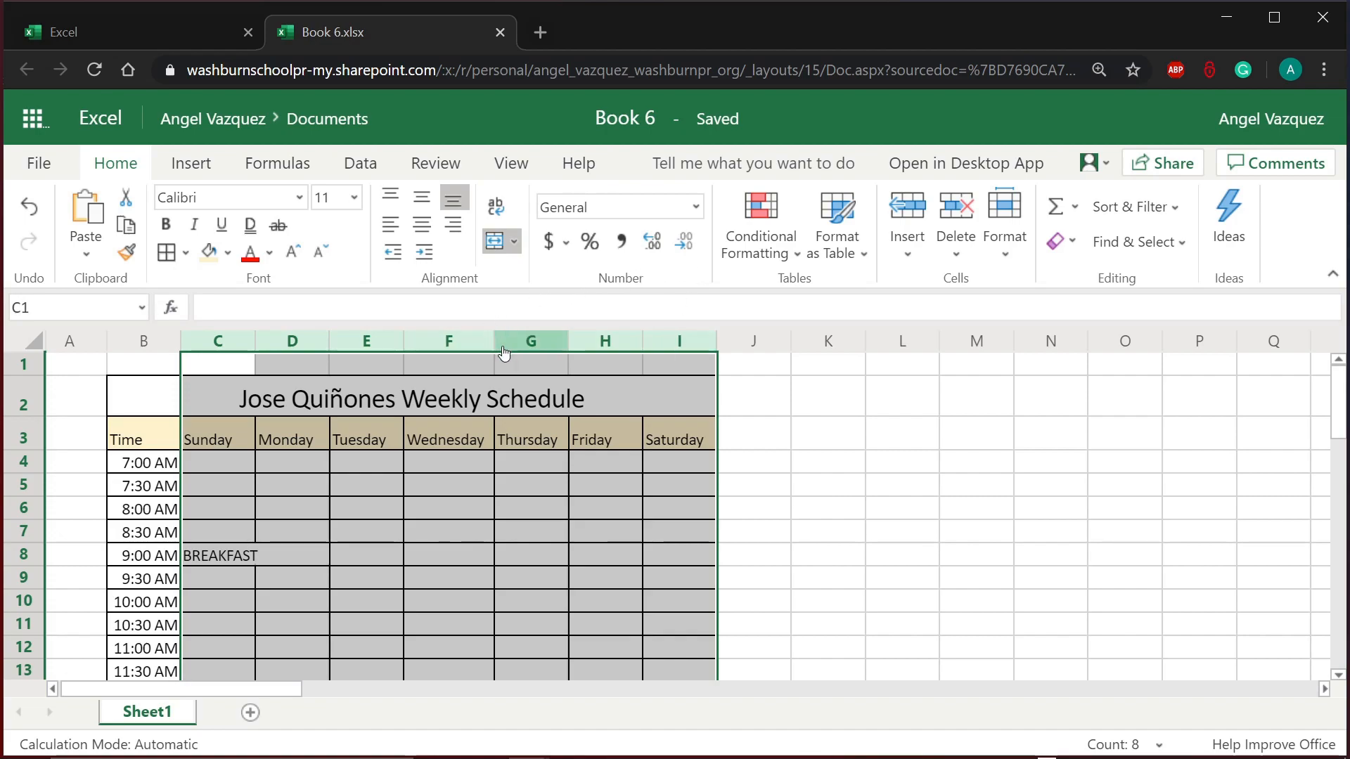
drag(497, 342, 505, 344)
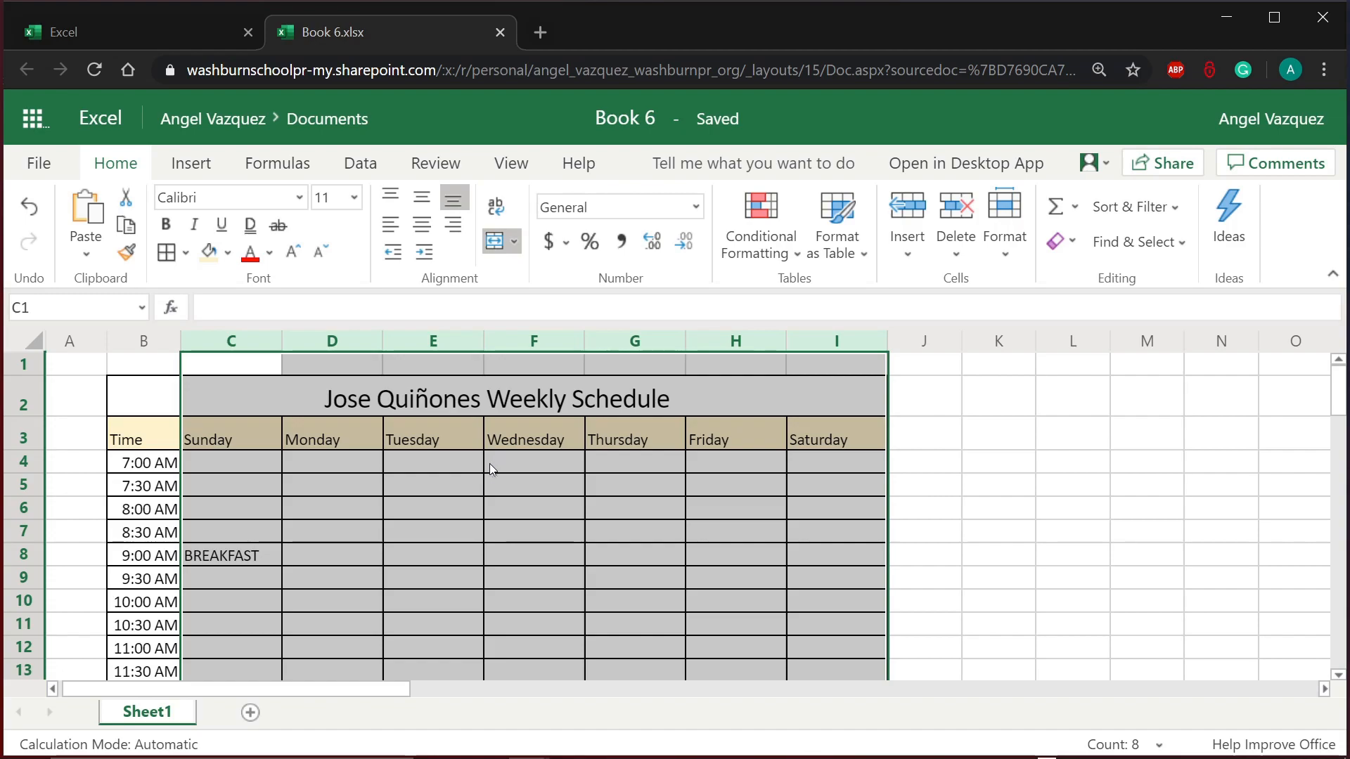
click(487, 483)
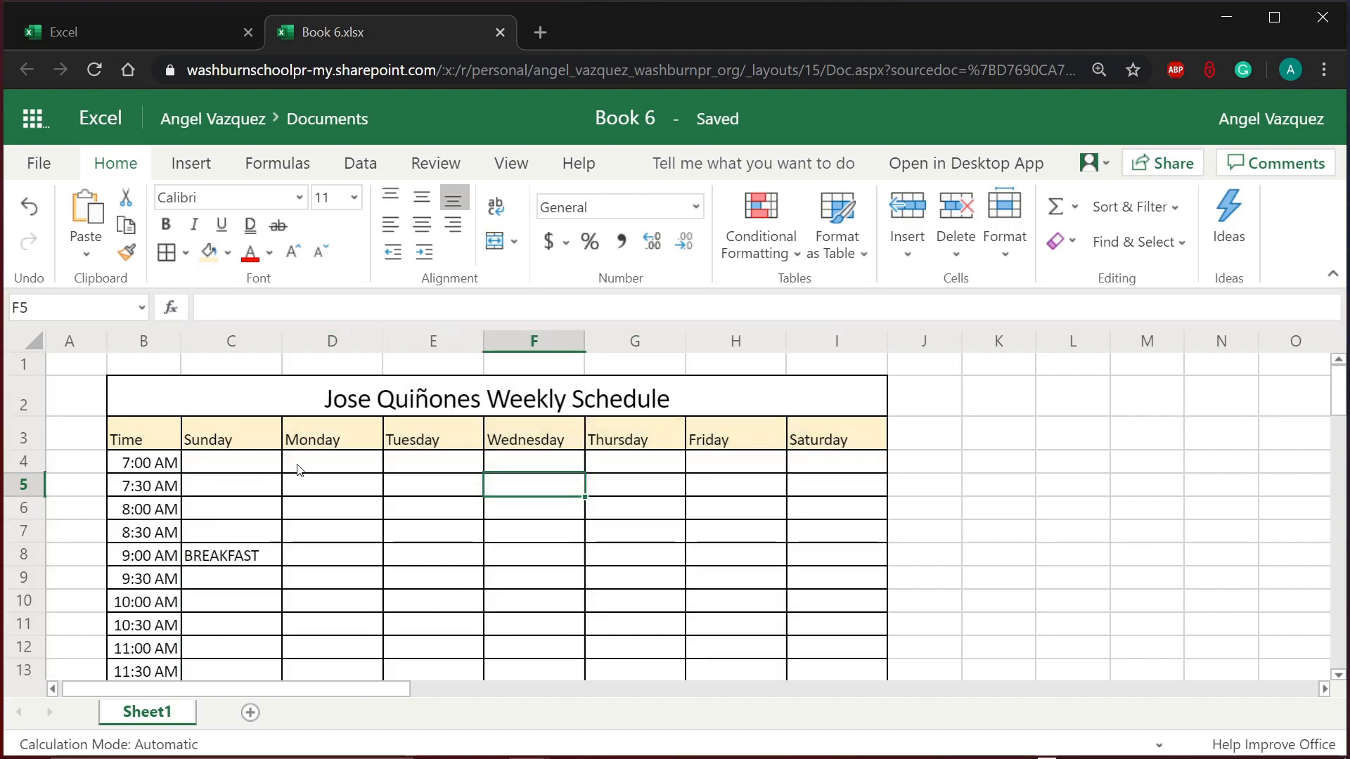
Step: Raise the height of time-slot rows 4 through 32 to about 24.00 (32 pixels)
scroll(355, 550, down, 3)
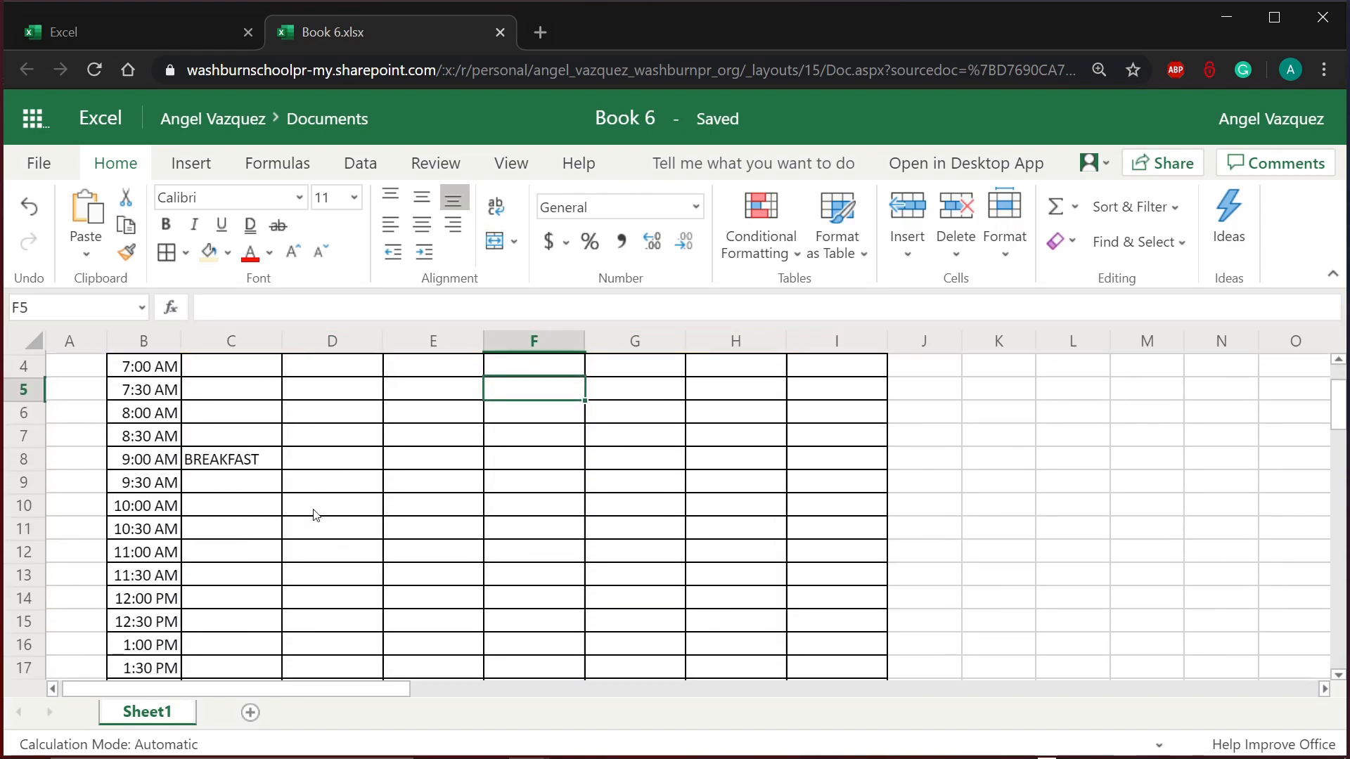
scroll(419, 543, up, 3)
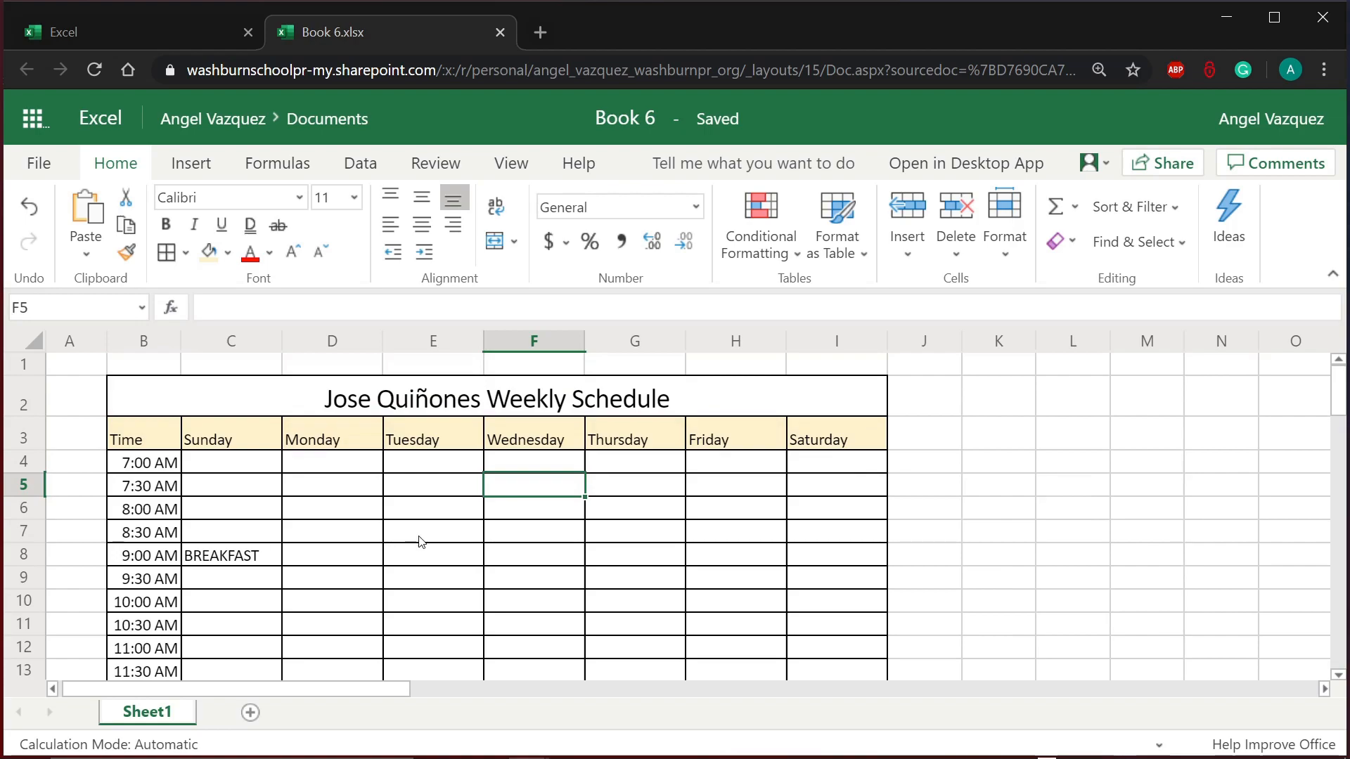
scroll(420, 541, down, 3)
scroll(419, 543, up, 3)
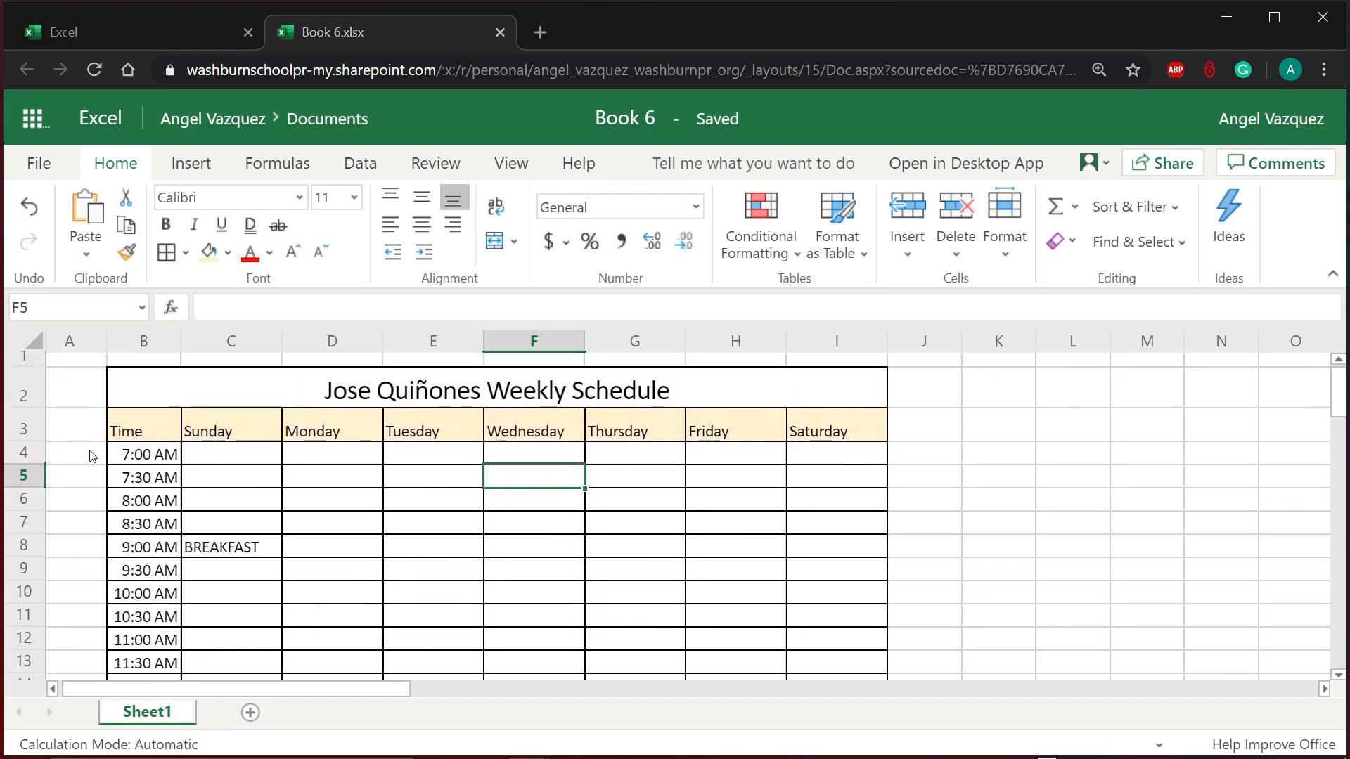
drag(42, 453, 27, 553)
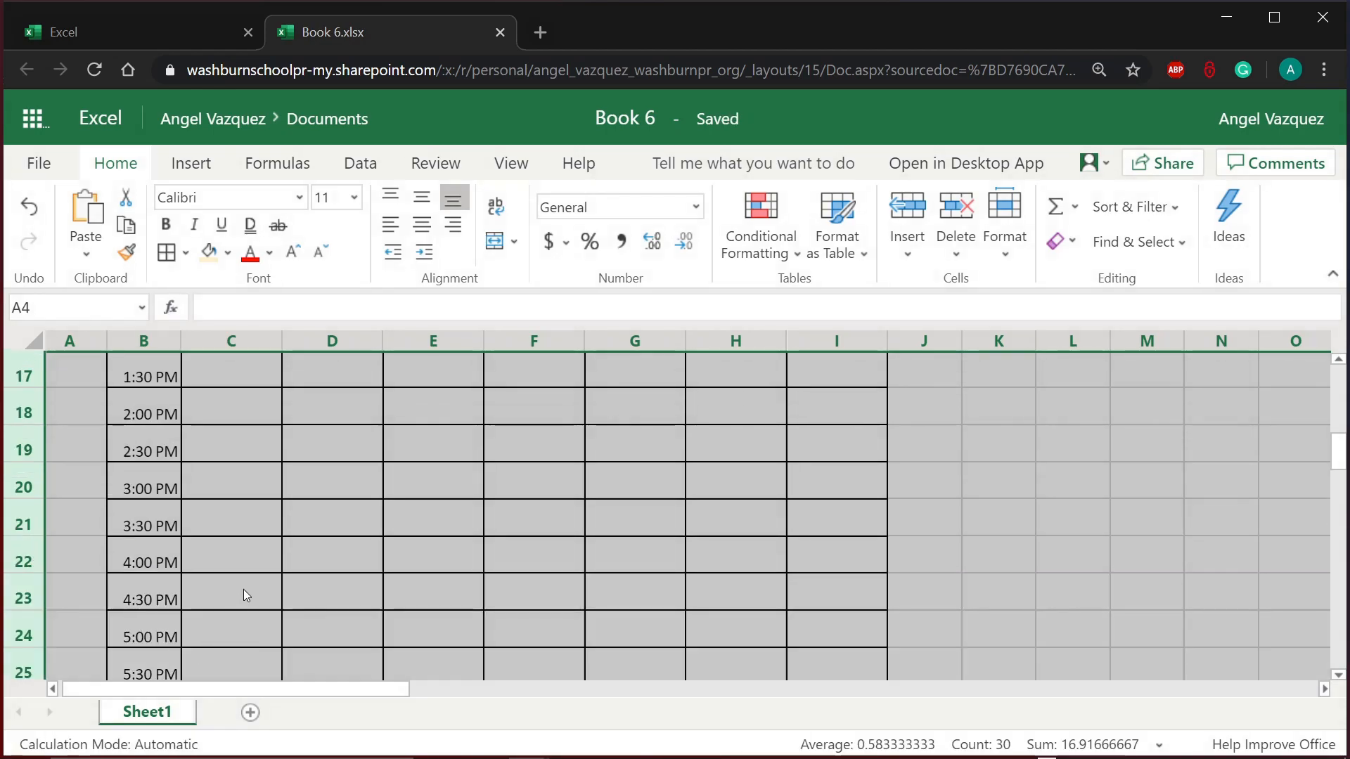
scroll(243, 590, up, 5)
scroll(246, 595, up, 1)
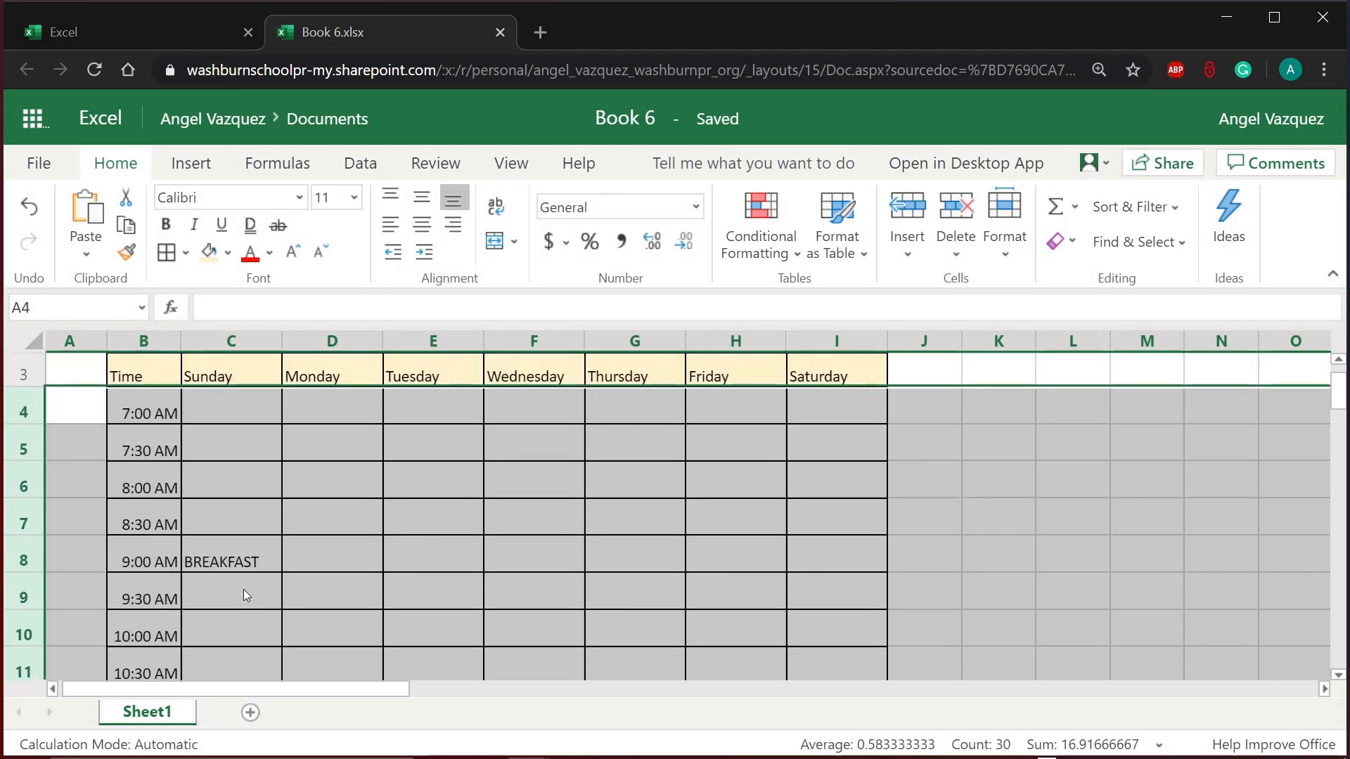
click(246, 595)
scroll(246, 595, down, 10)
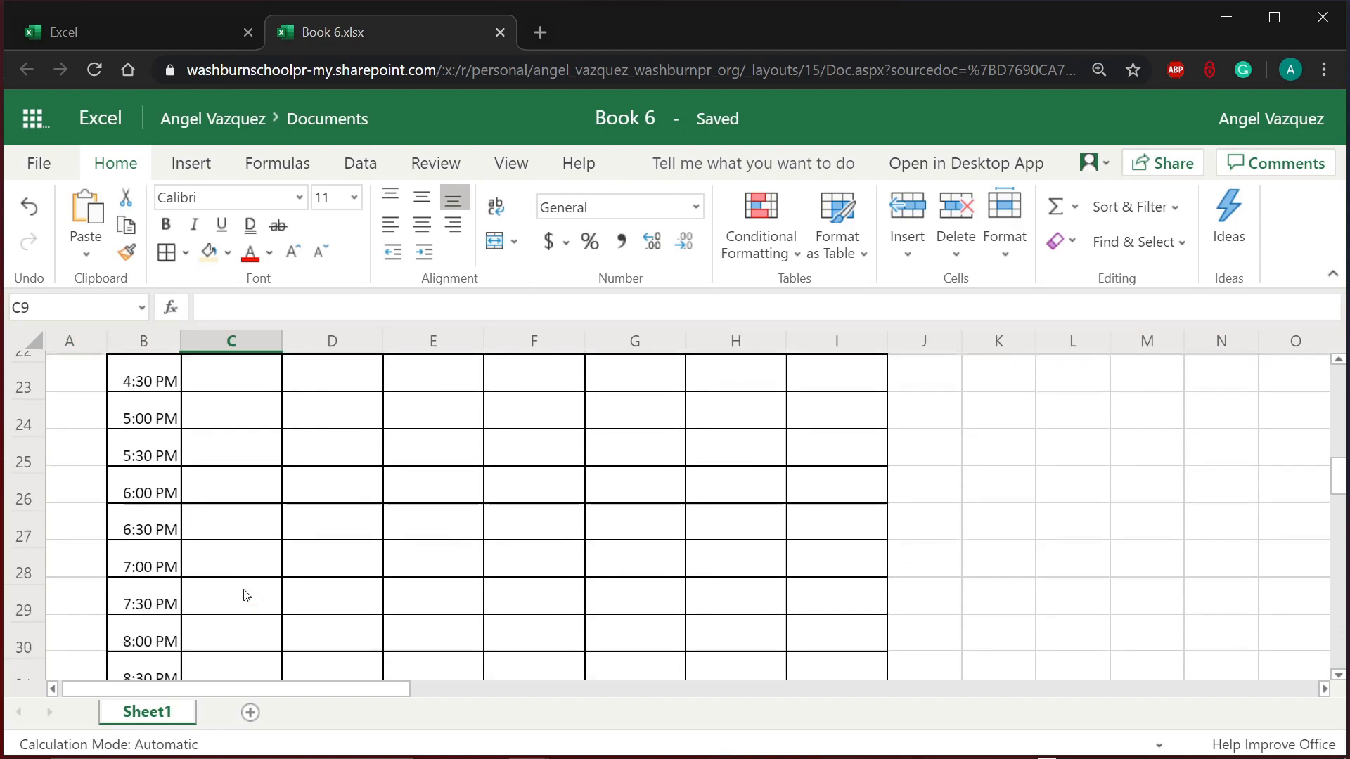
scroll(246, 596, up, 9)
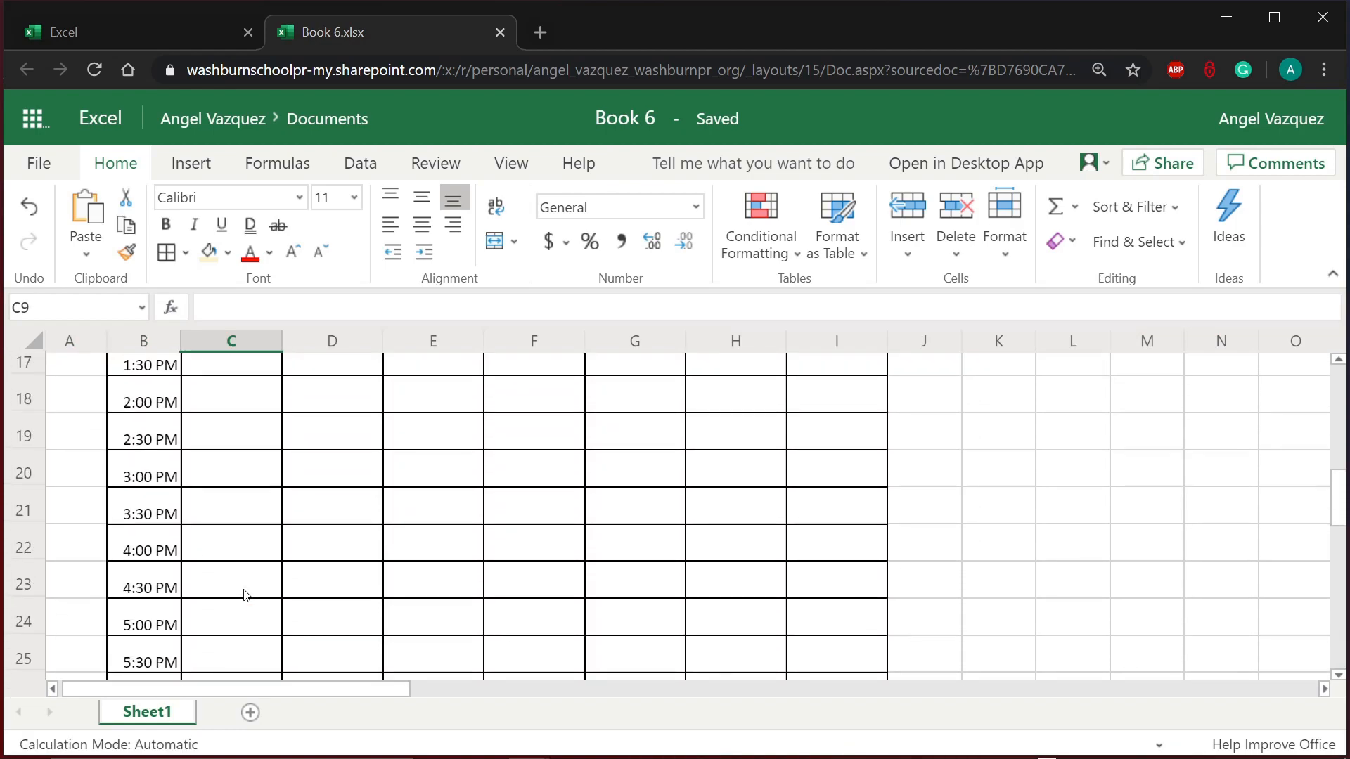
scroll(246, 596, up, 3)
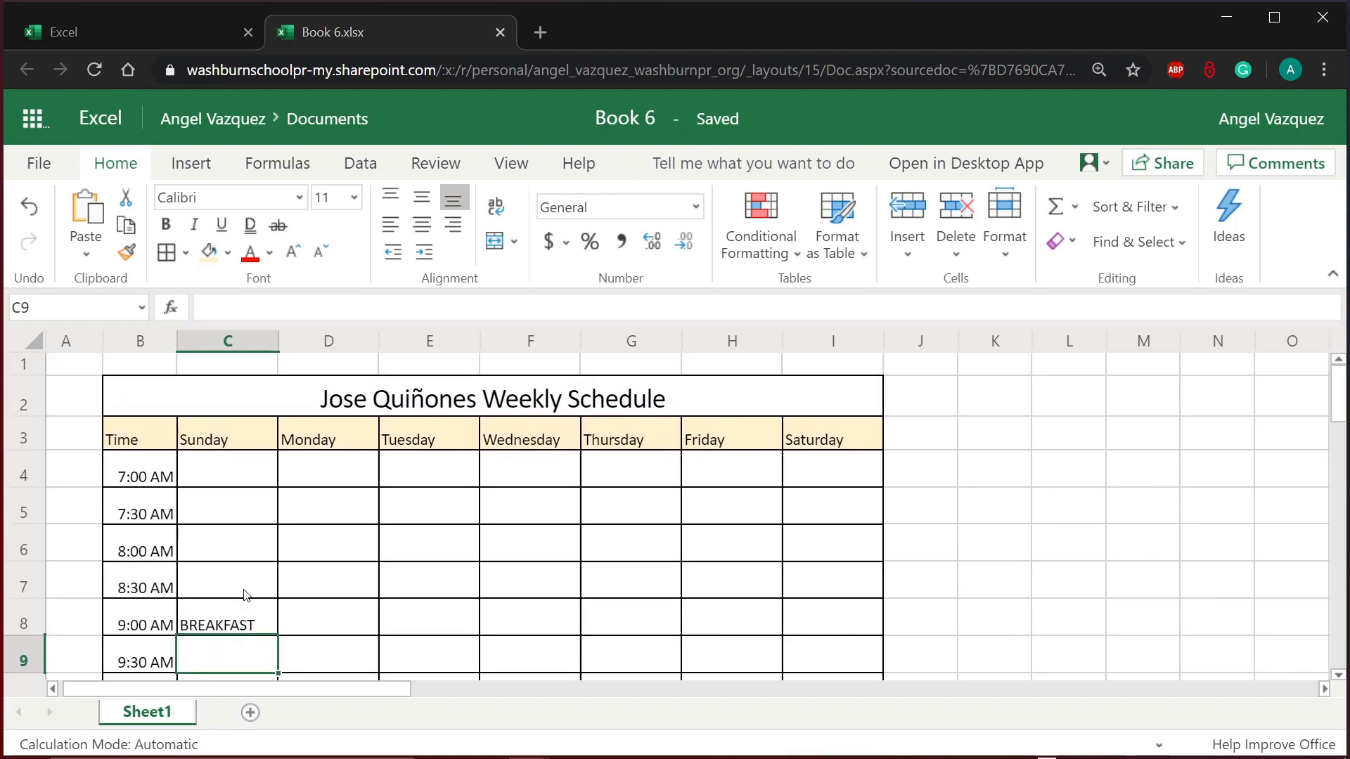
click(225, 473)
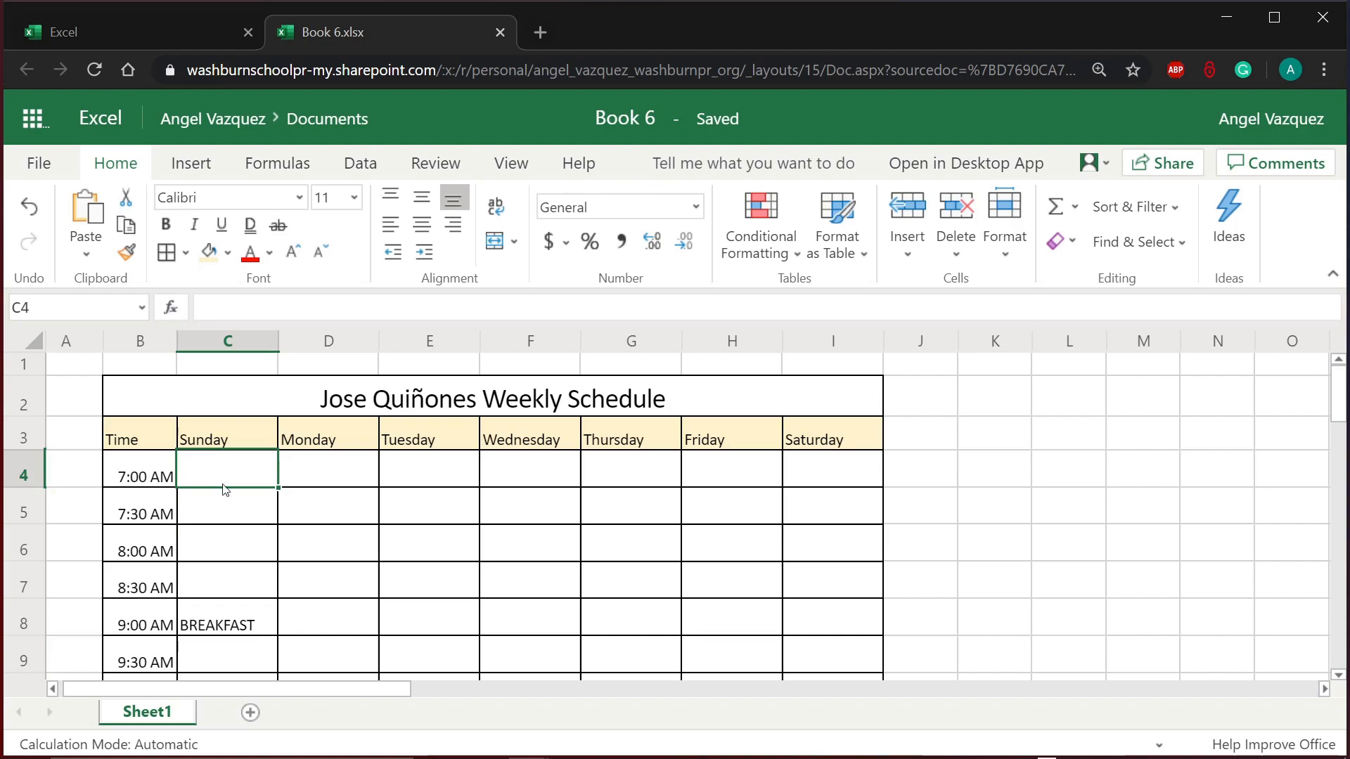
click(227, 494)
click(304, 501)
click(244, 476)
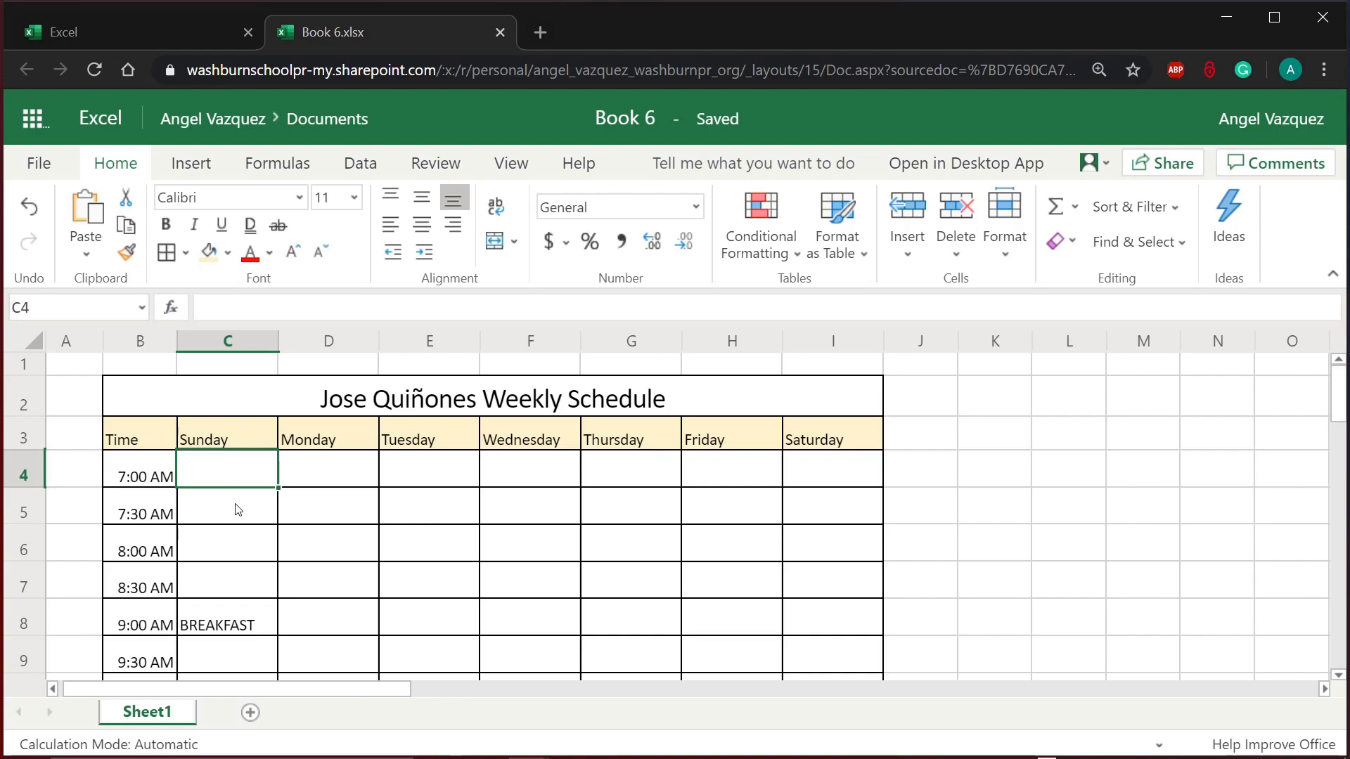
scroll(242, 516, down, 5)
scroll(246, 519, up, 3)
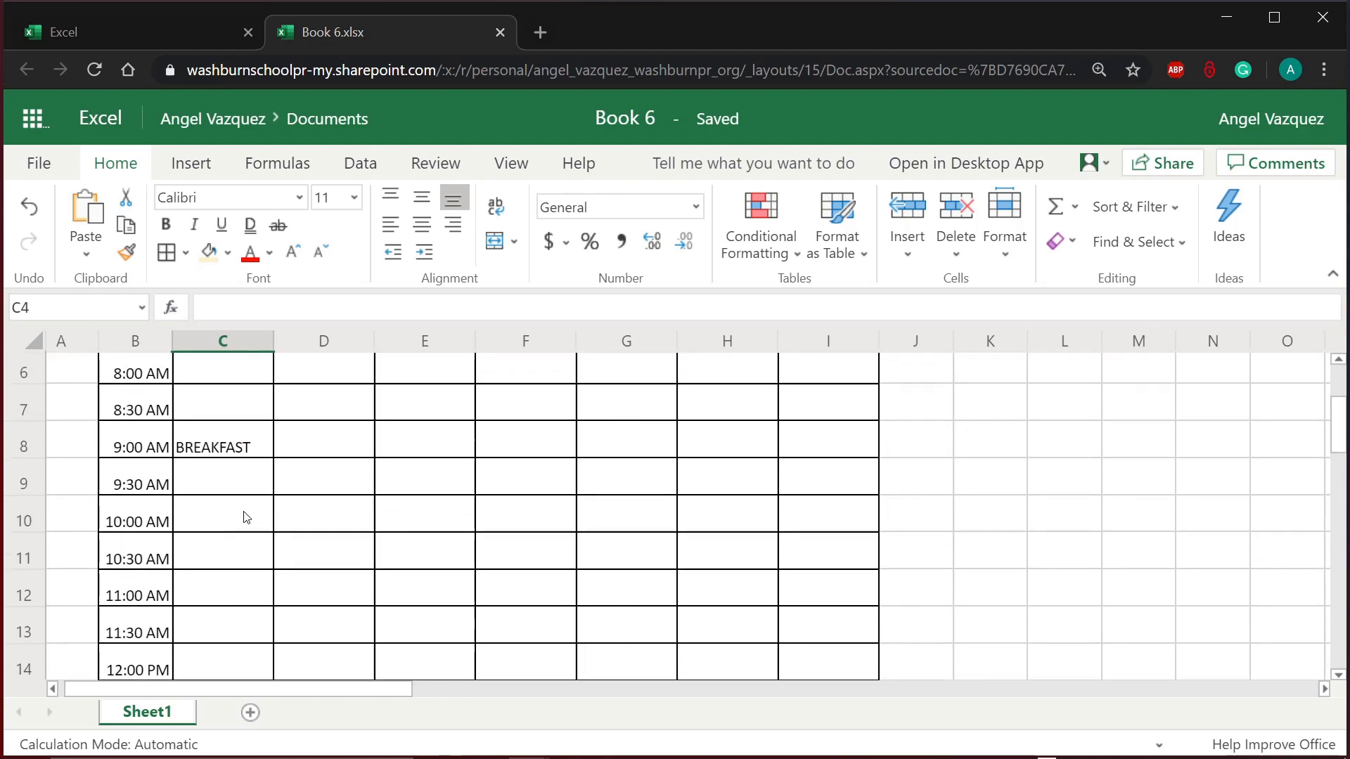
scroll(246, 518, up, 2)
scroll(247, 518, right, 3)
scroll(246, 518, left, 3)
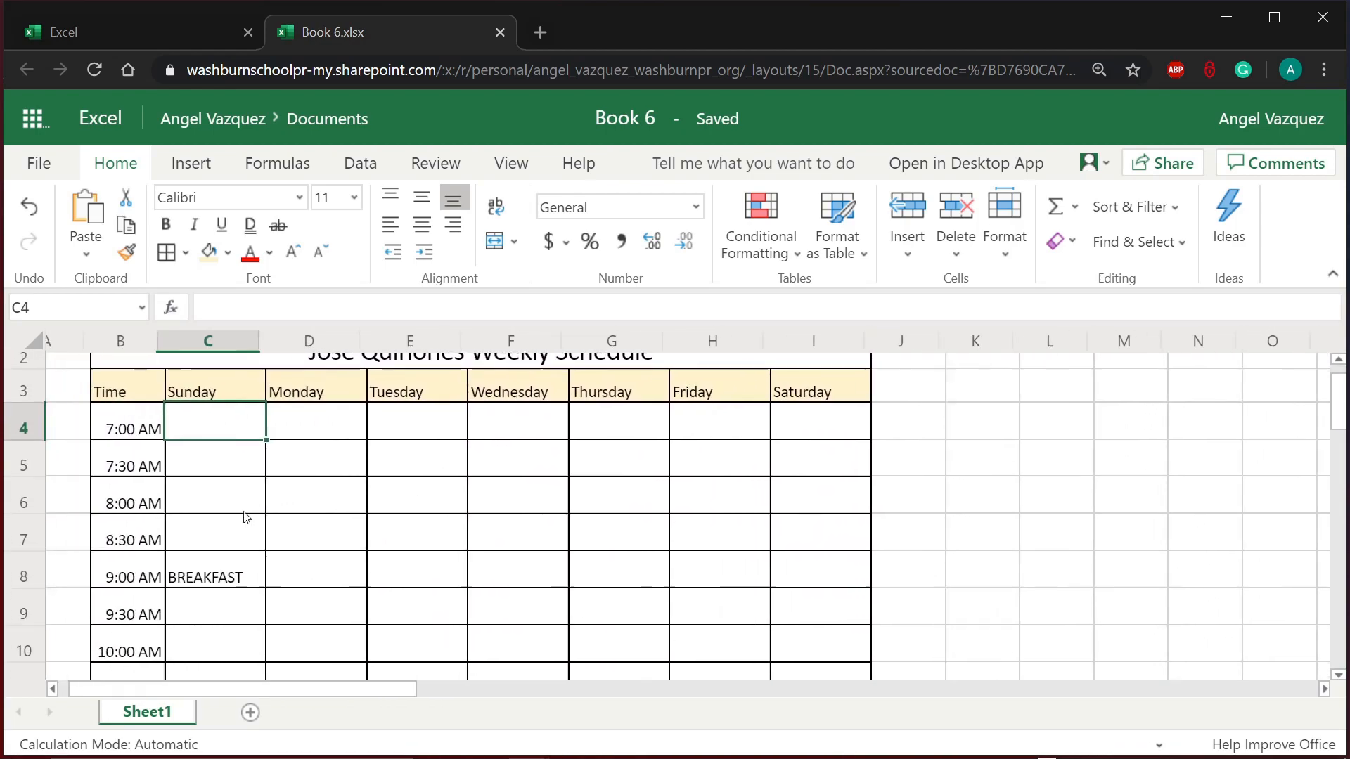
scroll(290, 513, down, 4)
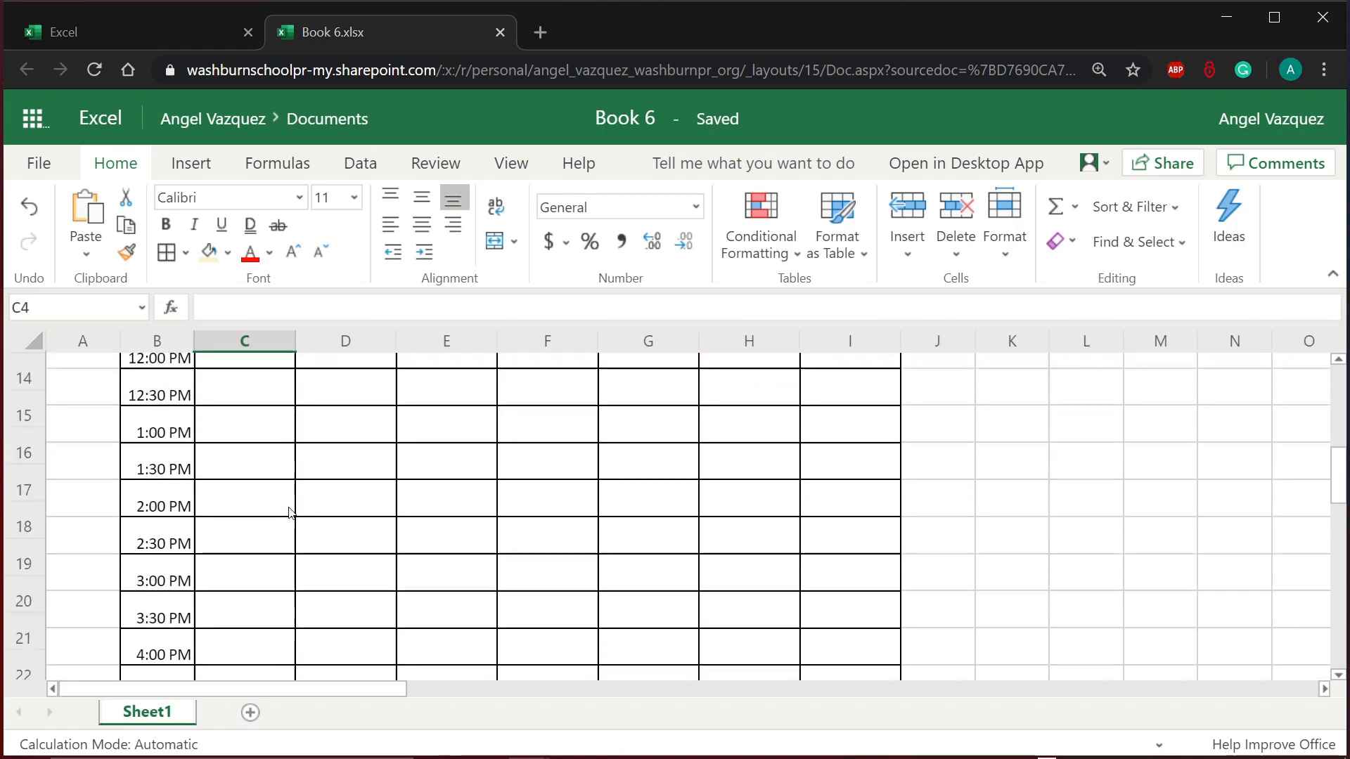
scroll(290, 513, down, 1)
click(561, 490)
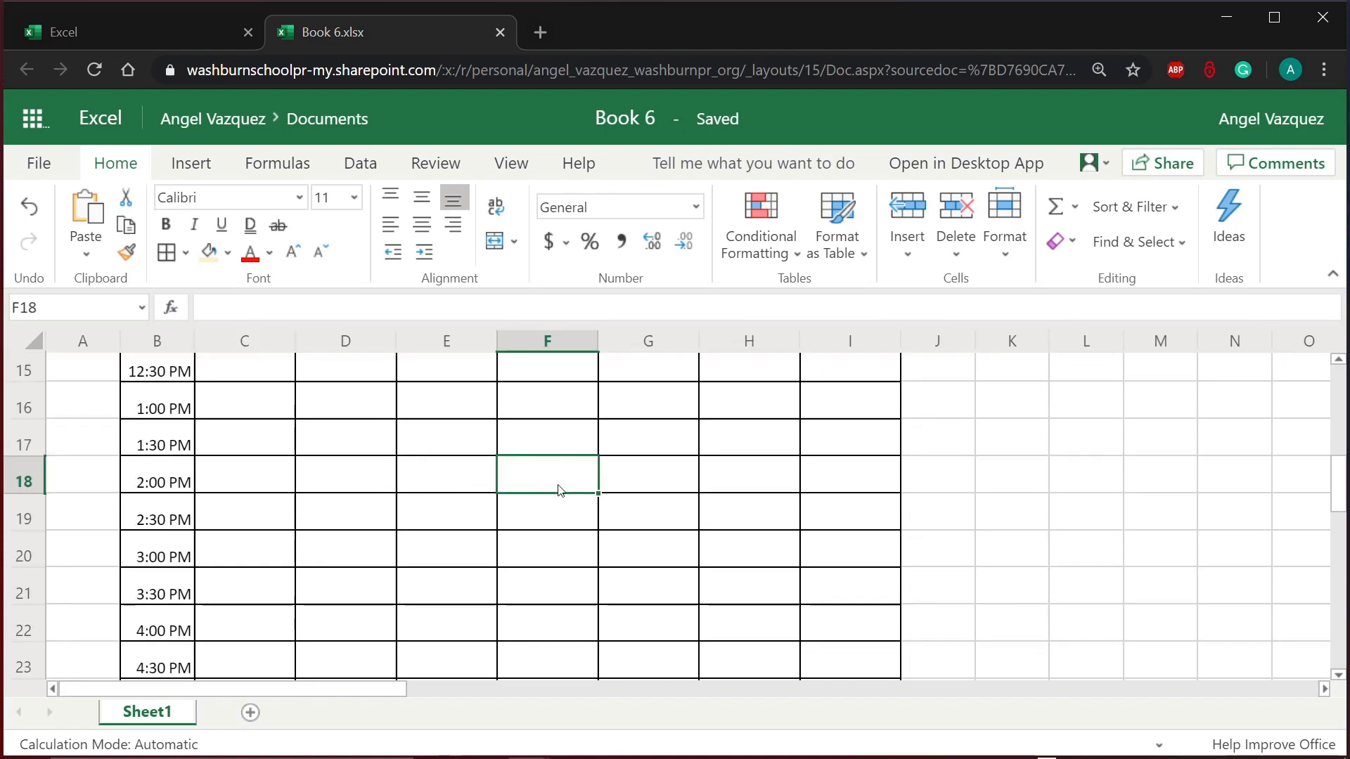
scroll(497, 485, up, 3)
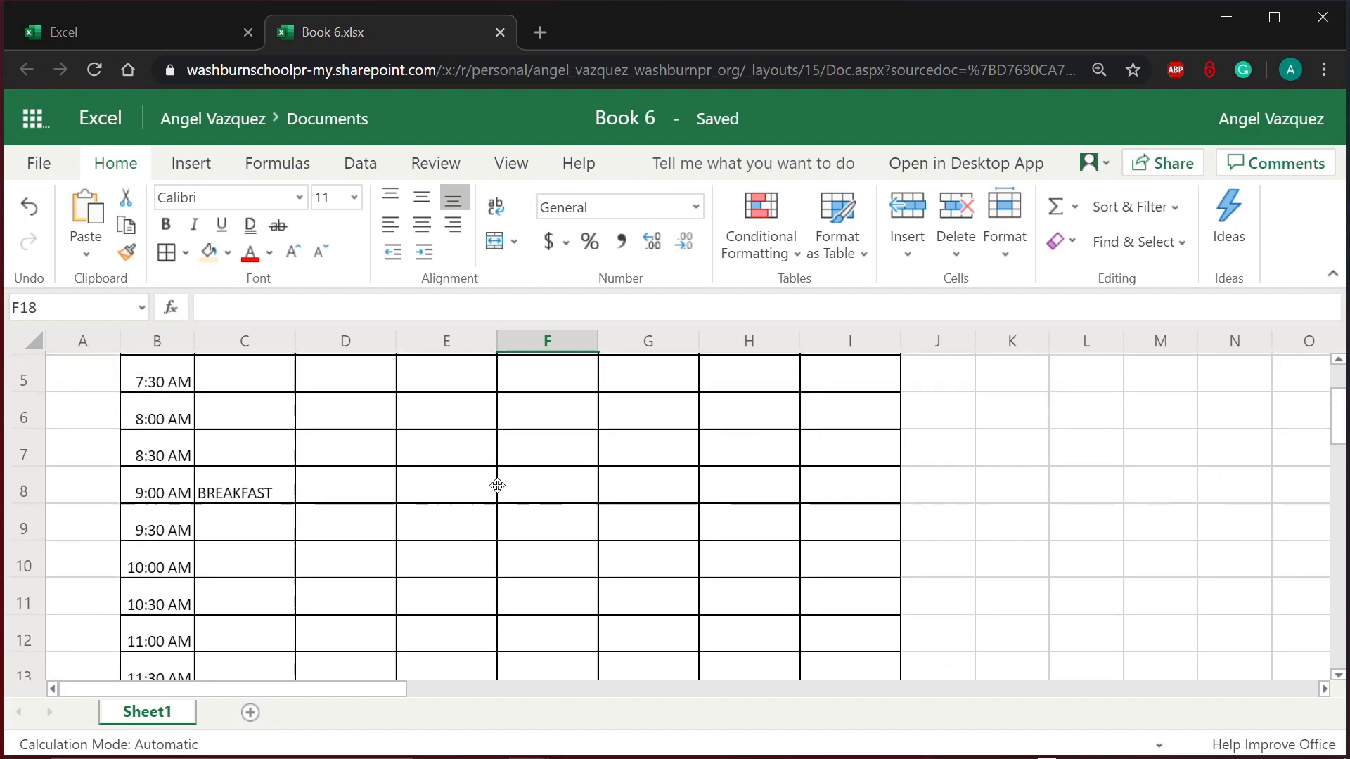
scroll(497, 485, up, 2)
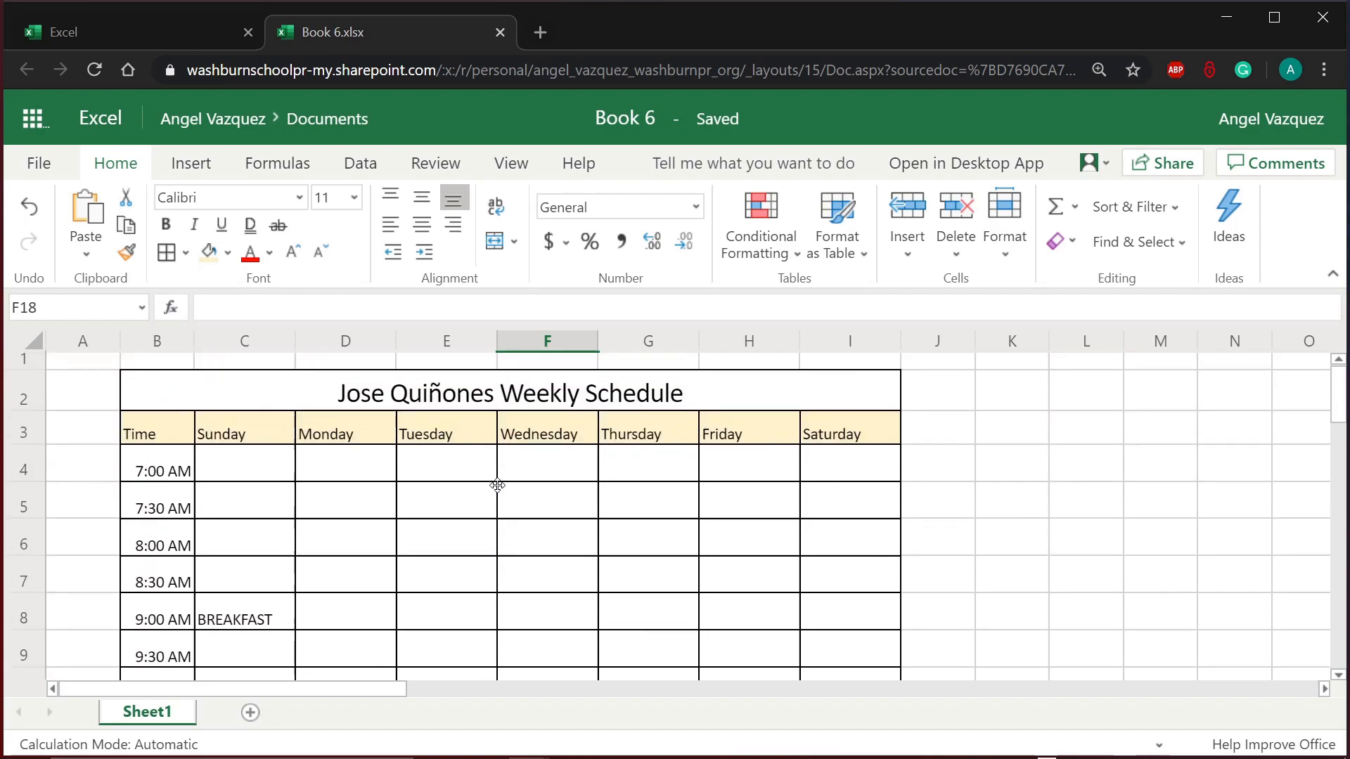
click(257, 482)
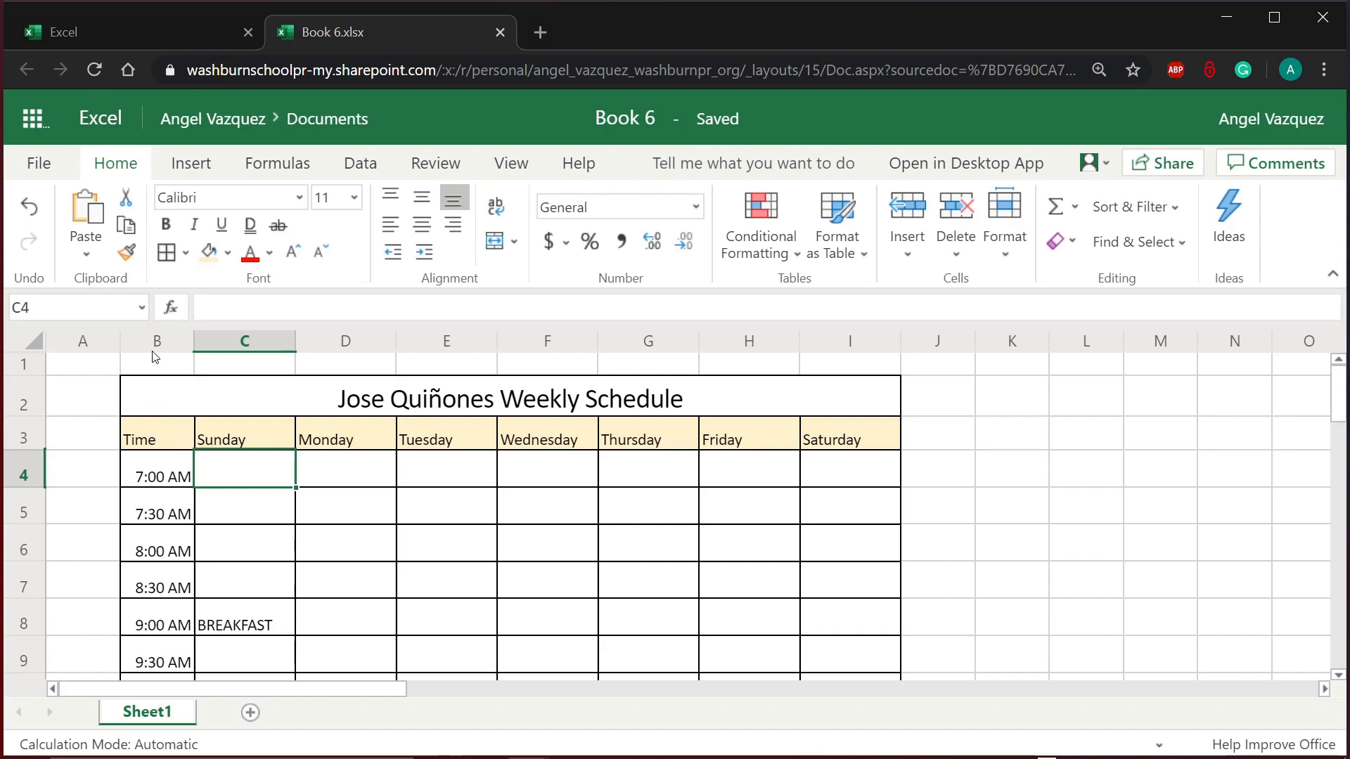
Step: Freeze panes at C4 from the View tab, fixing the title, header rows and Time column
click(509, 164)
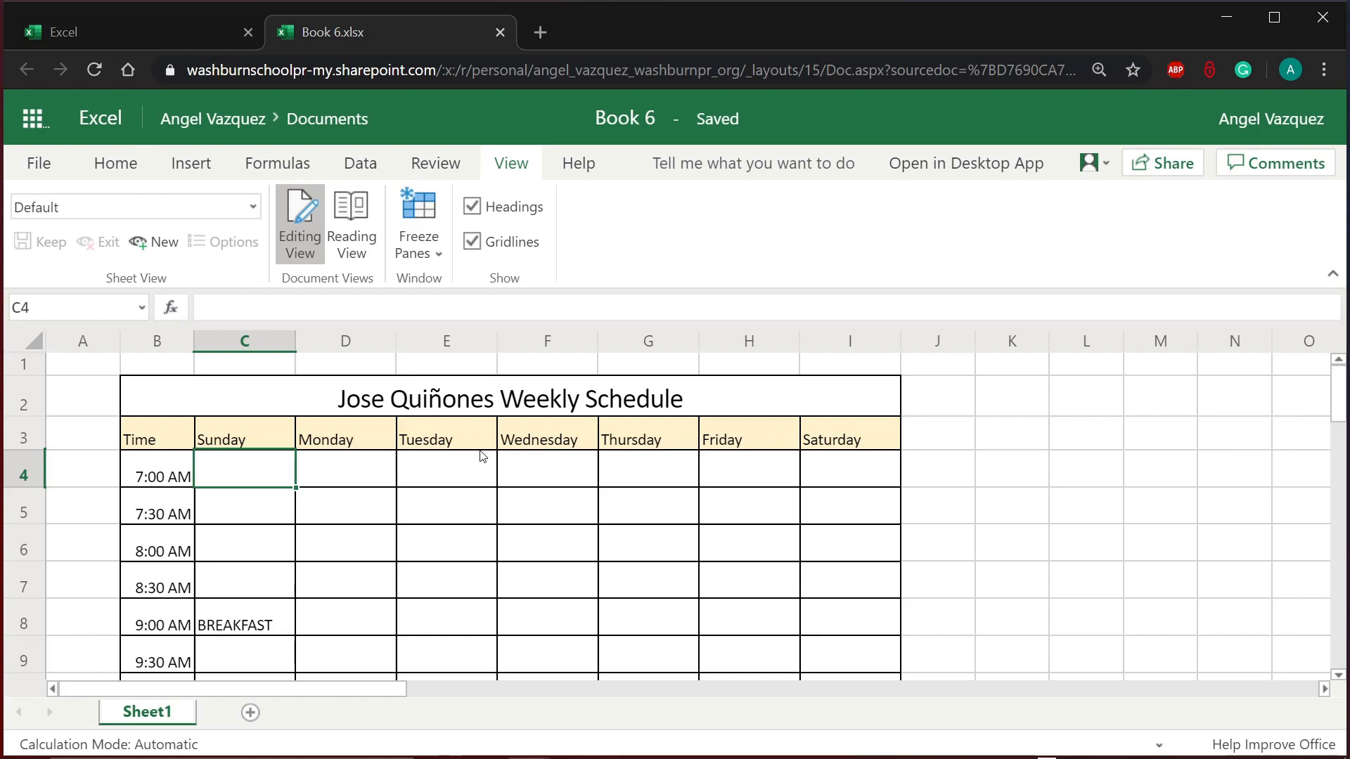
scroll(483, 456, down, 3)
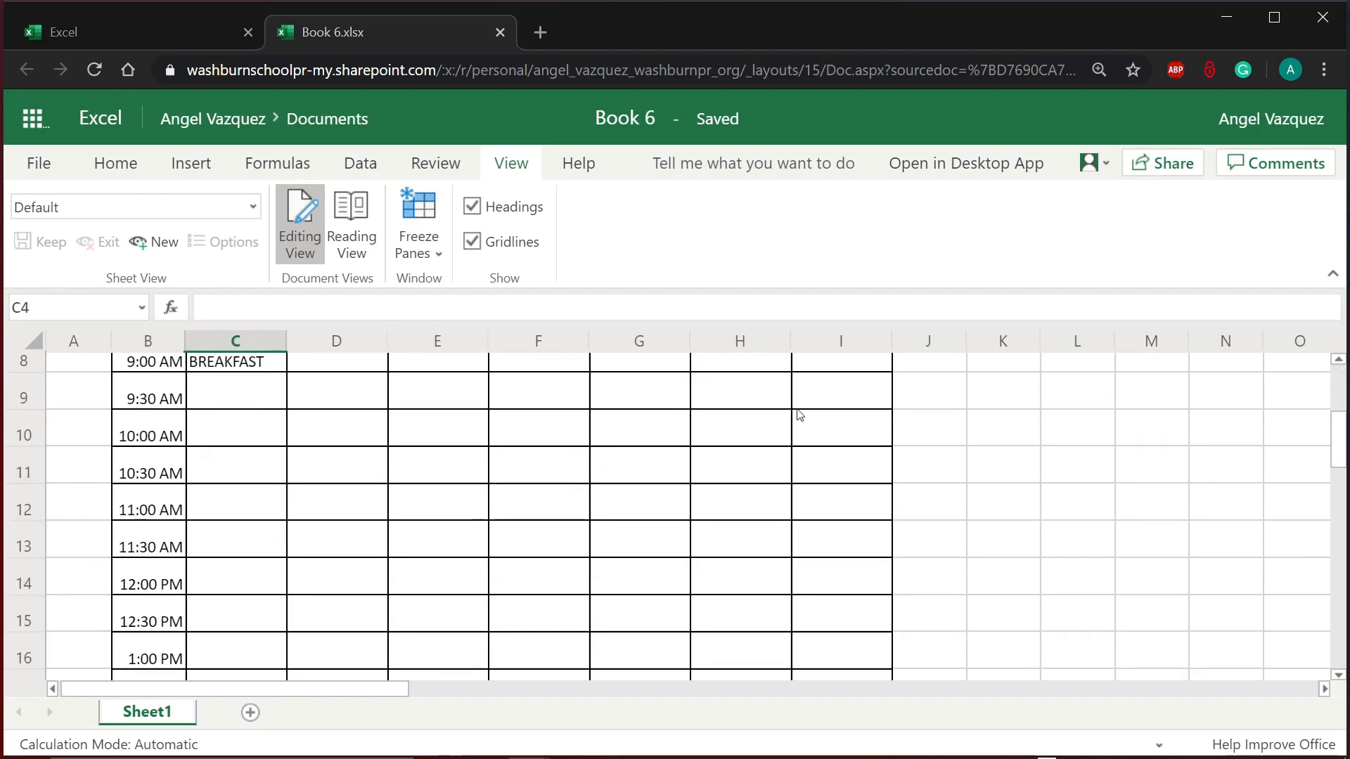
scroll(524, 493, up, 3)
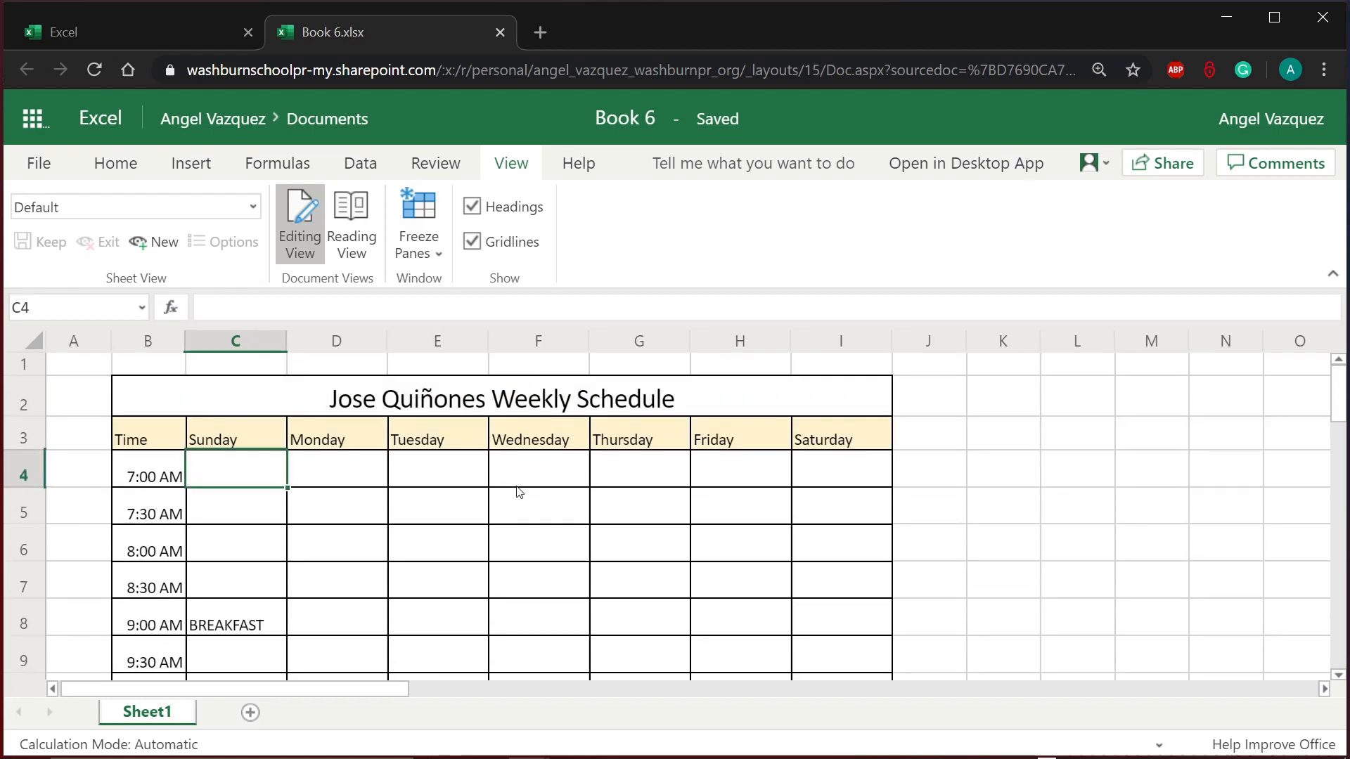
click(416, 254)
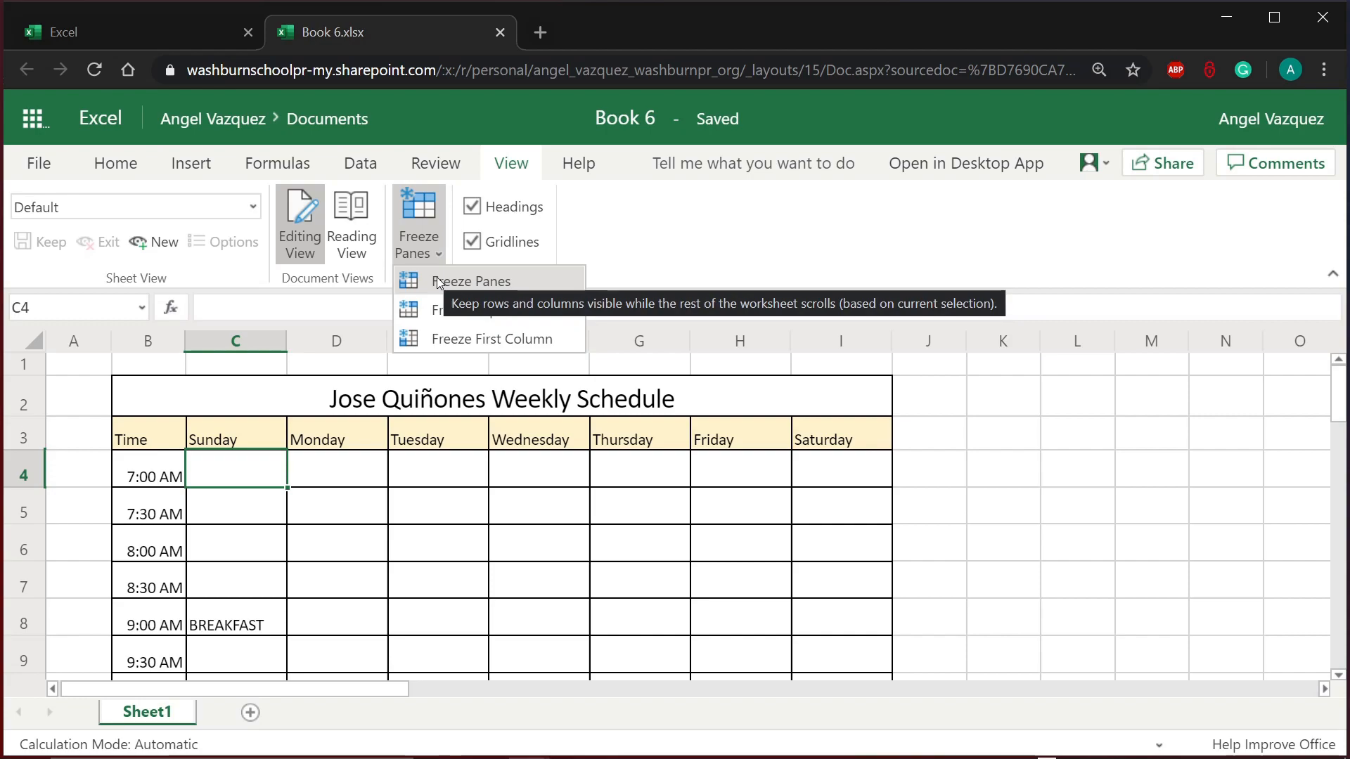
click(433, 237)
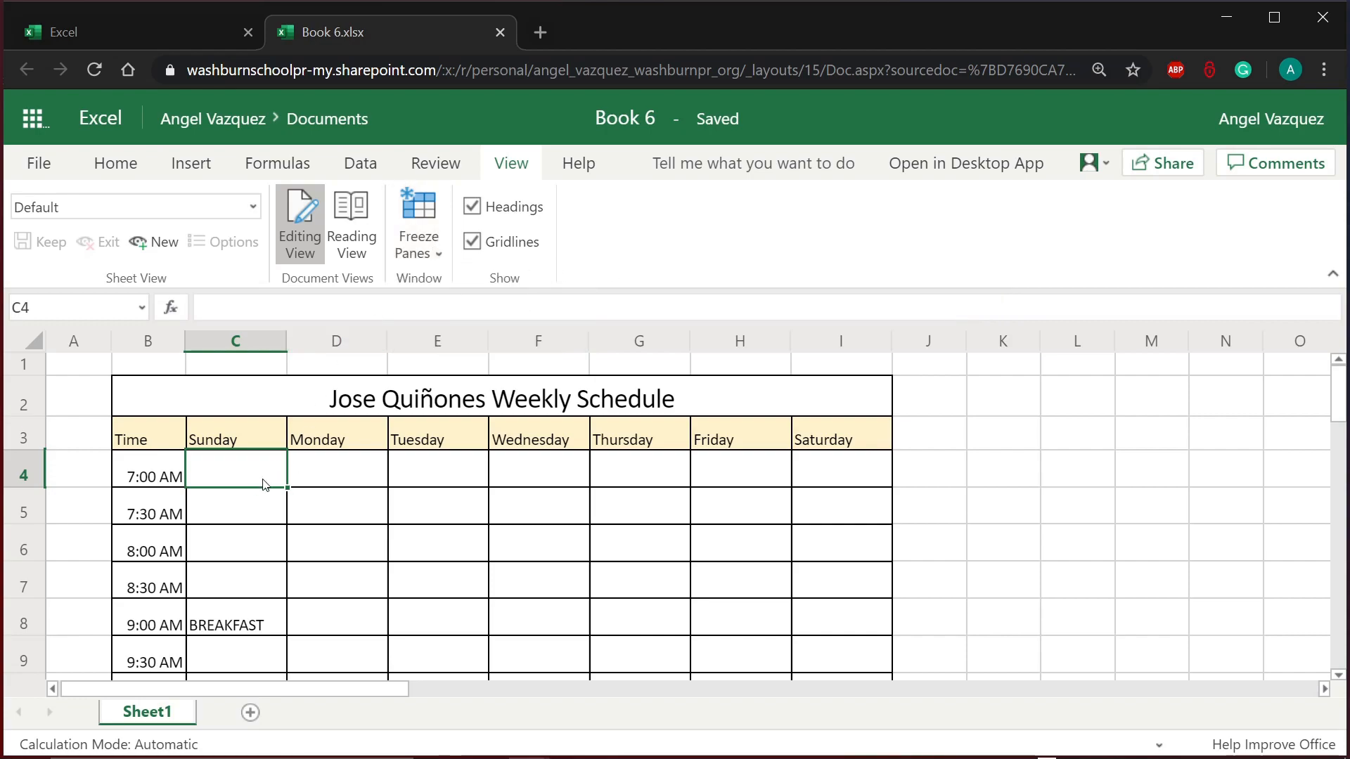
click(246, 539)
click(253, 508)
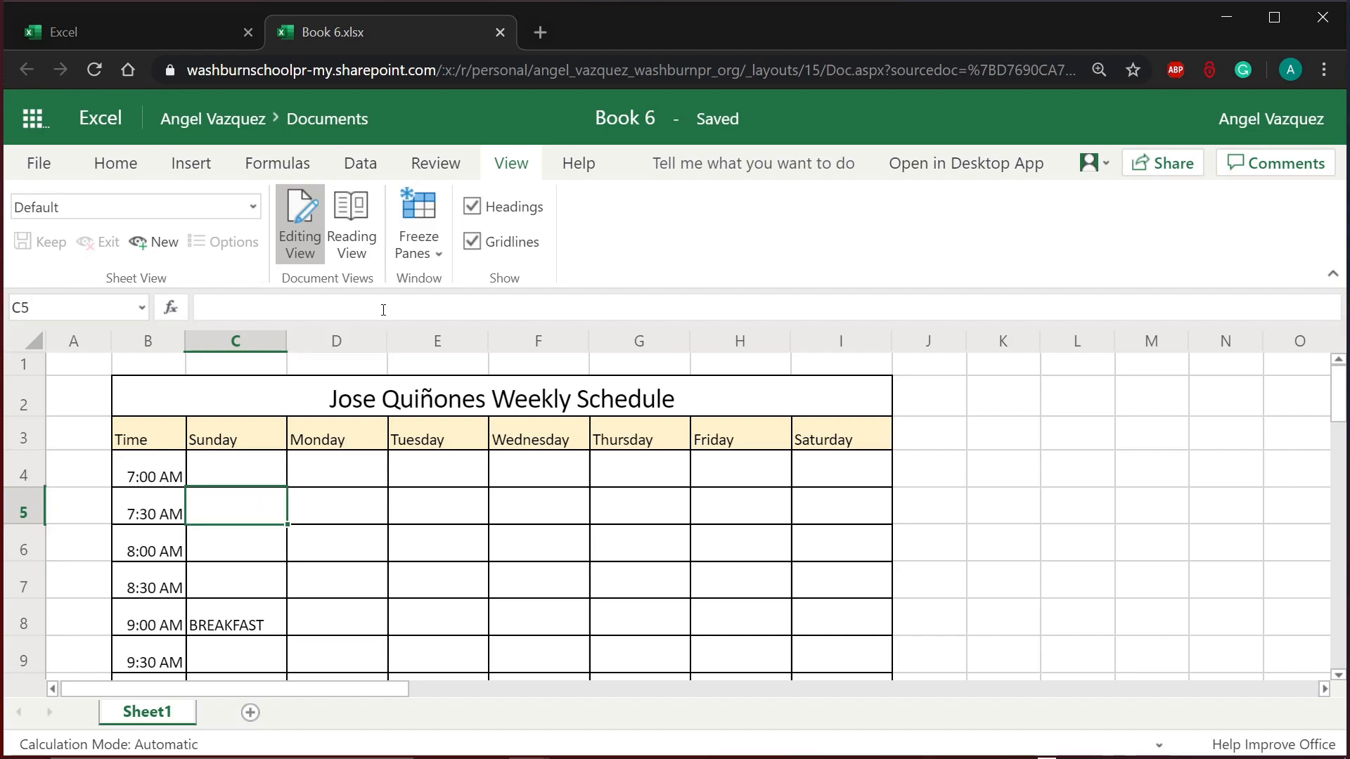
click(264, 484)
click(420, 255)
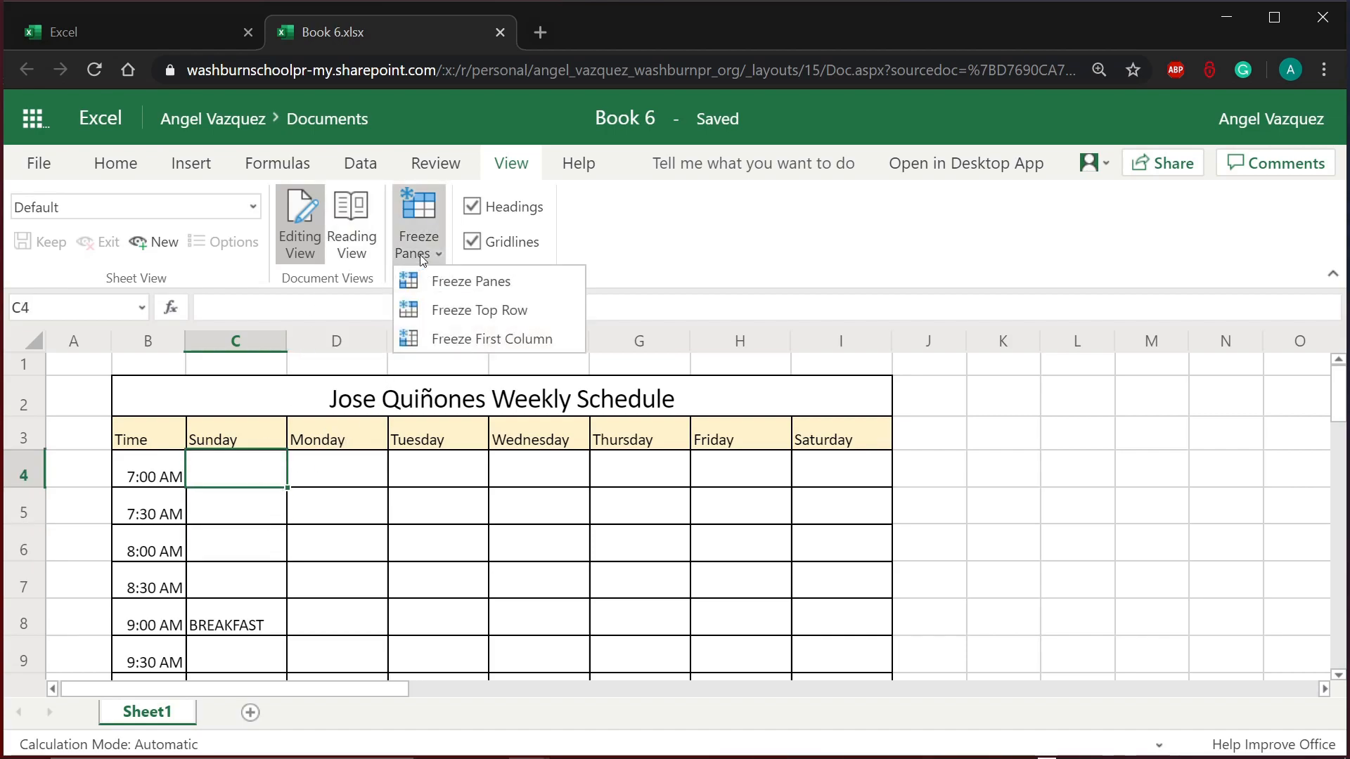
click(454, 280)
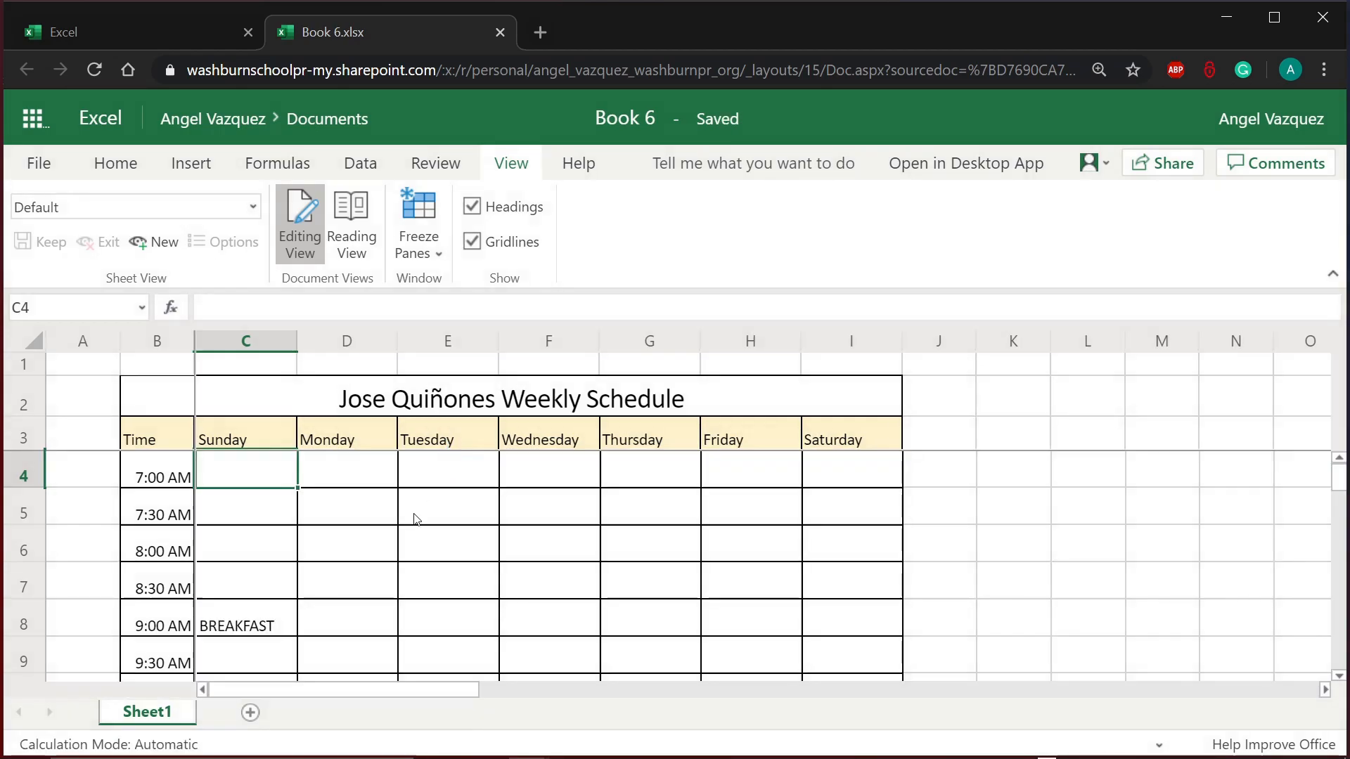
Step: Recheck the Freeze Panes options, leaving the C4 freeze unchanged
scroll(415, 519, down, 5)
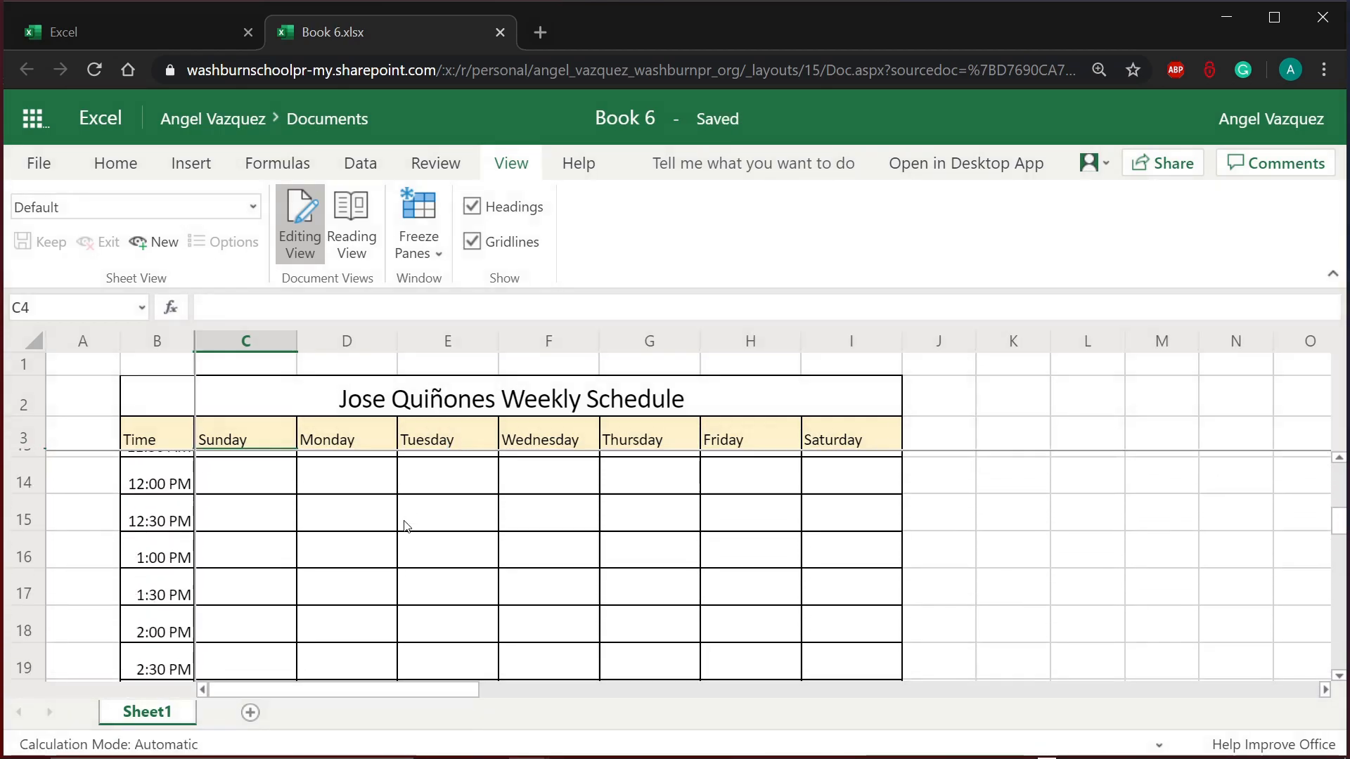
scroll(405, 526, up, 5)
click(415, 225)
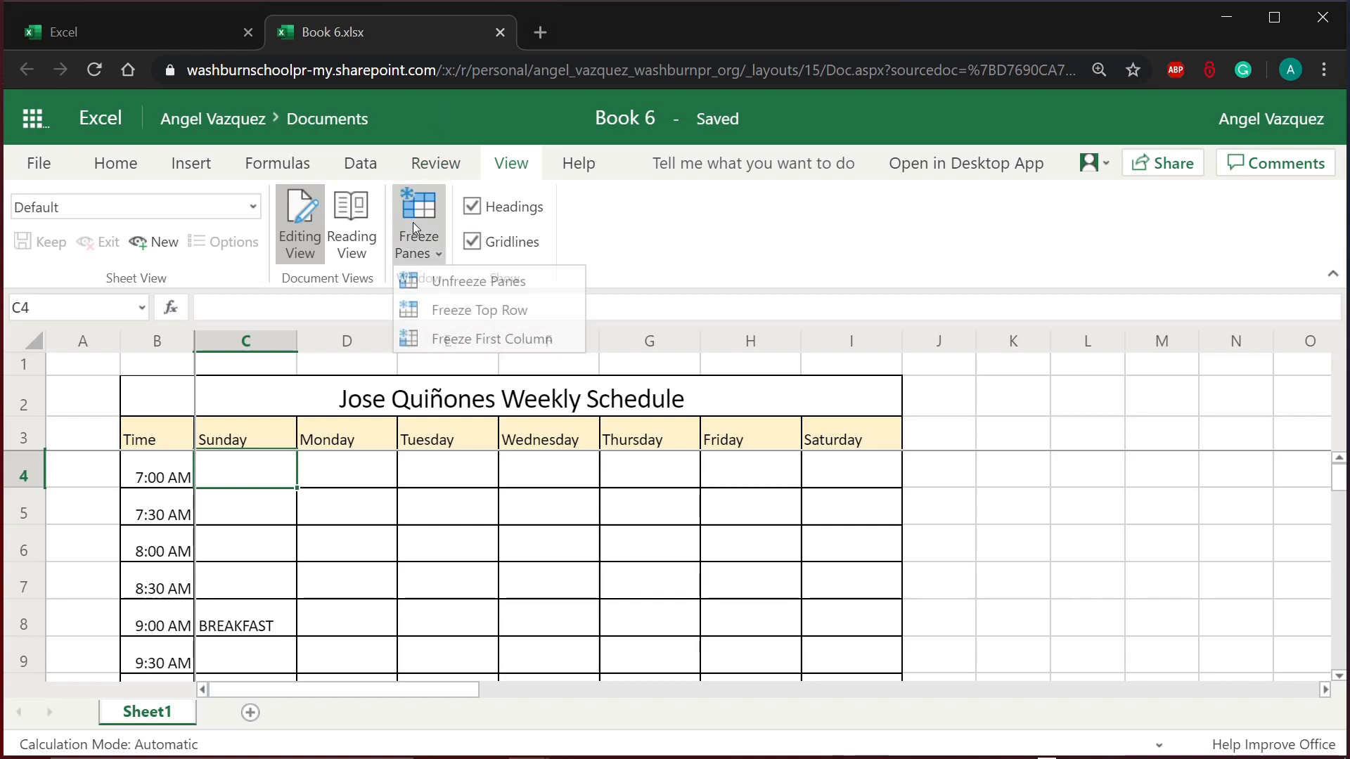
click(616, 239)
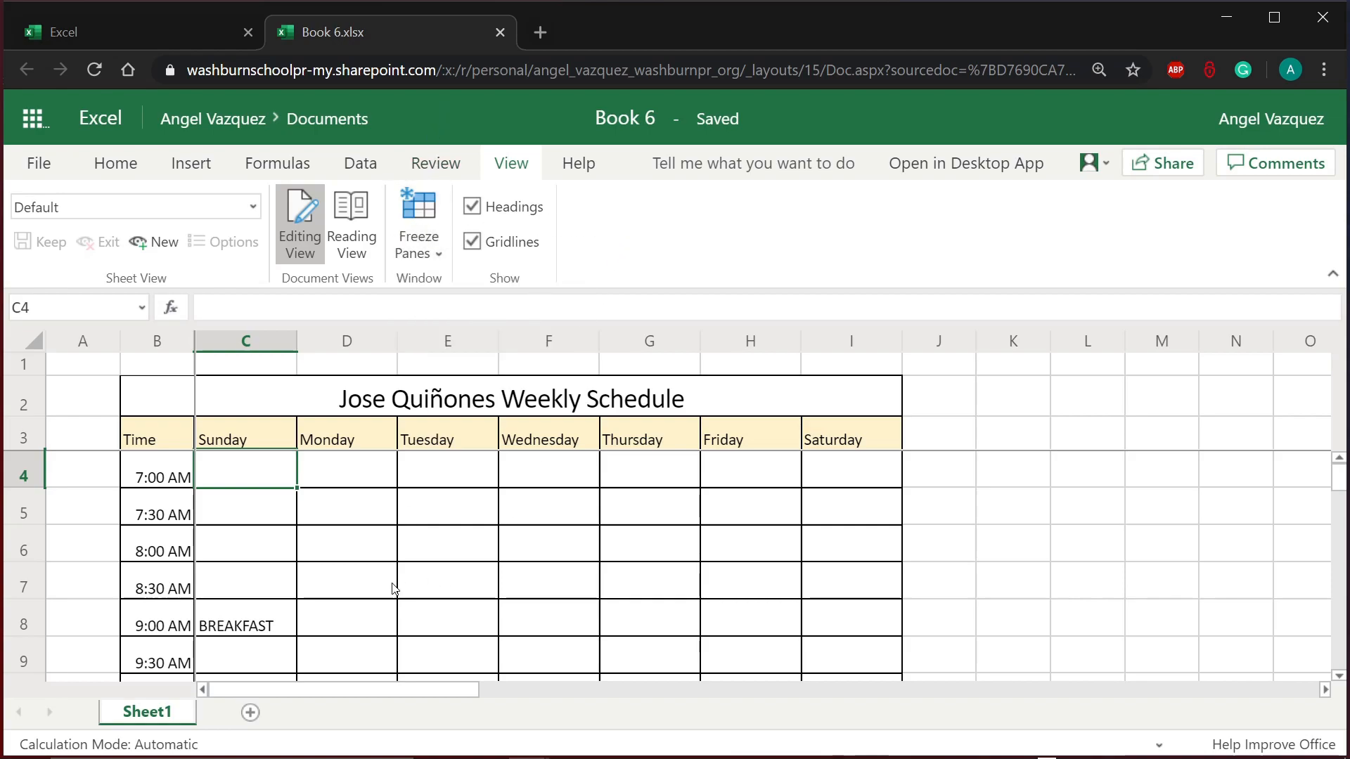
click(393, 589)
Step: Scroll down, right and left to confirm the frozen panes hold, then return to Home
scroll(383, 589, down, 5)
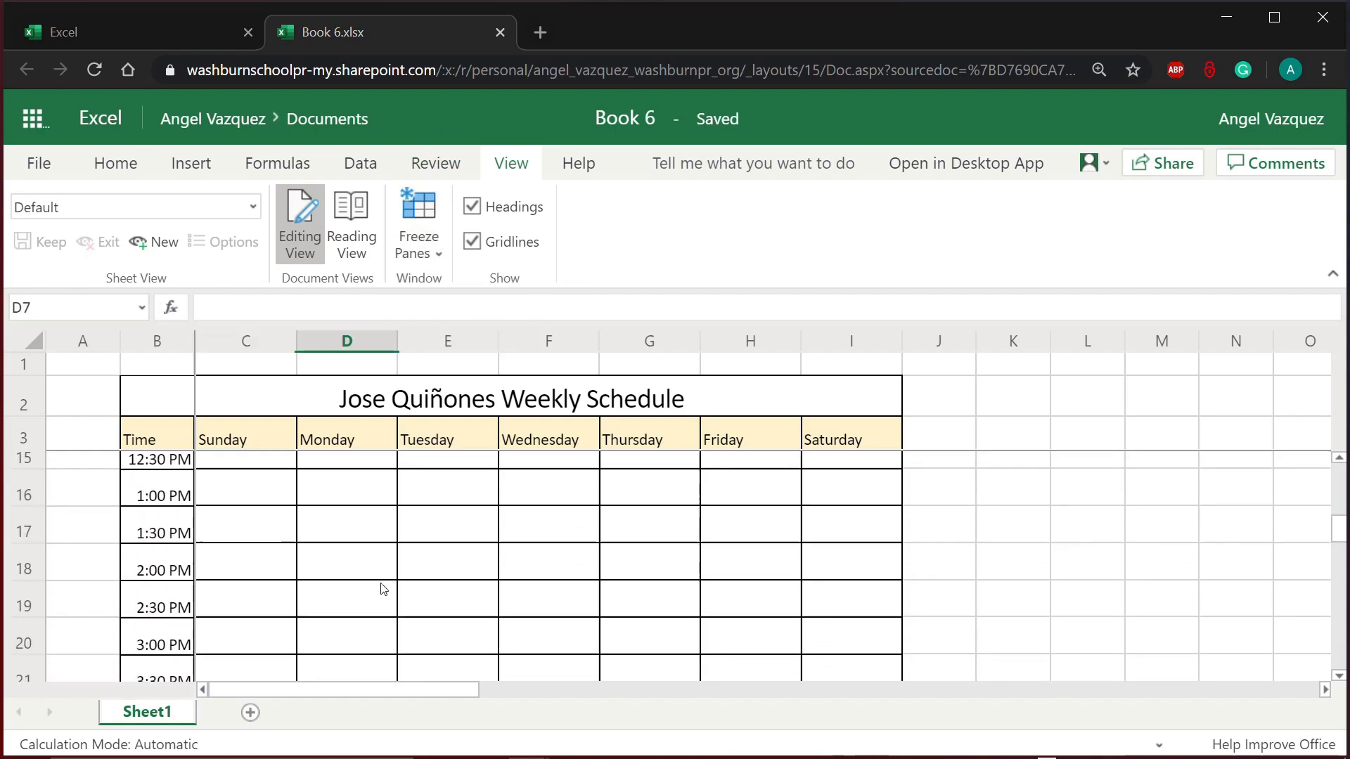
scroll(384, 589, down, 2)
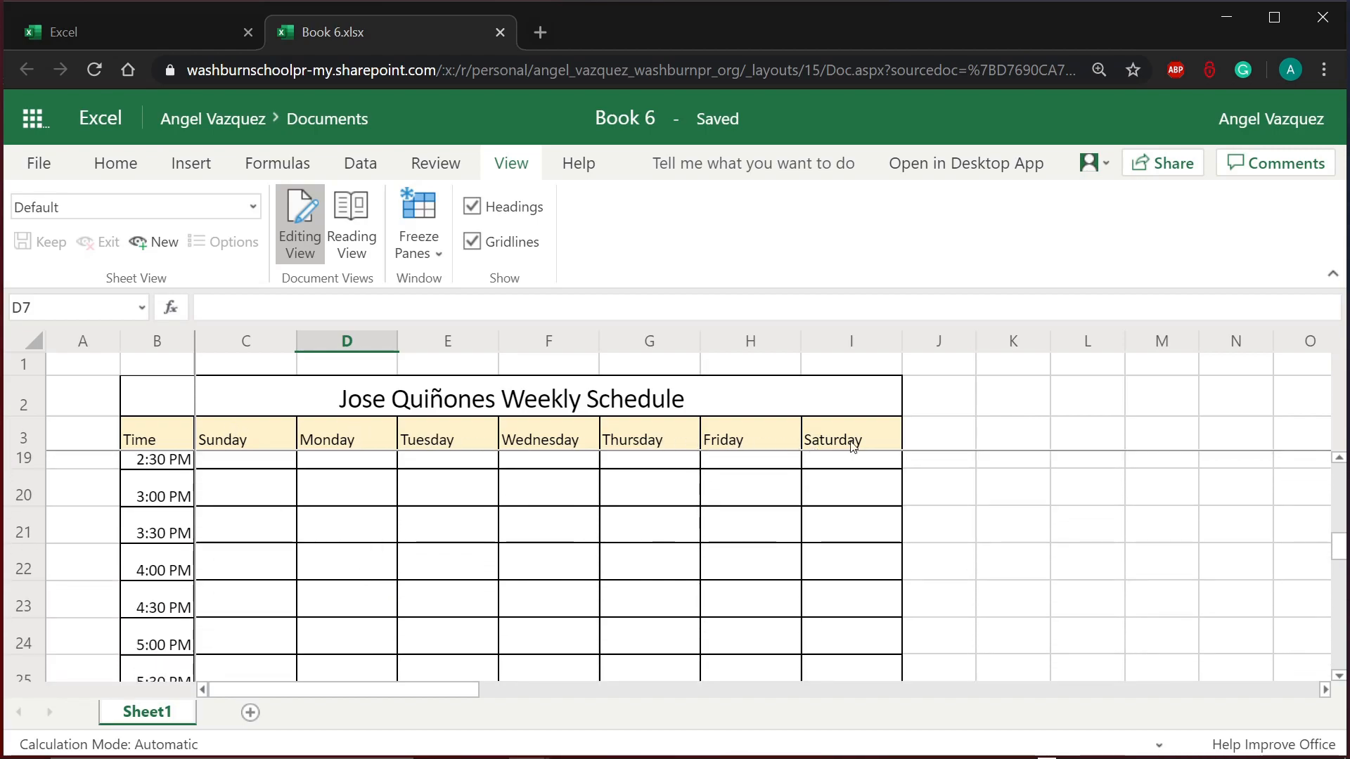
scroll(806, 556, down, 5)
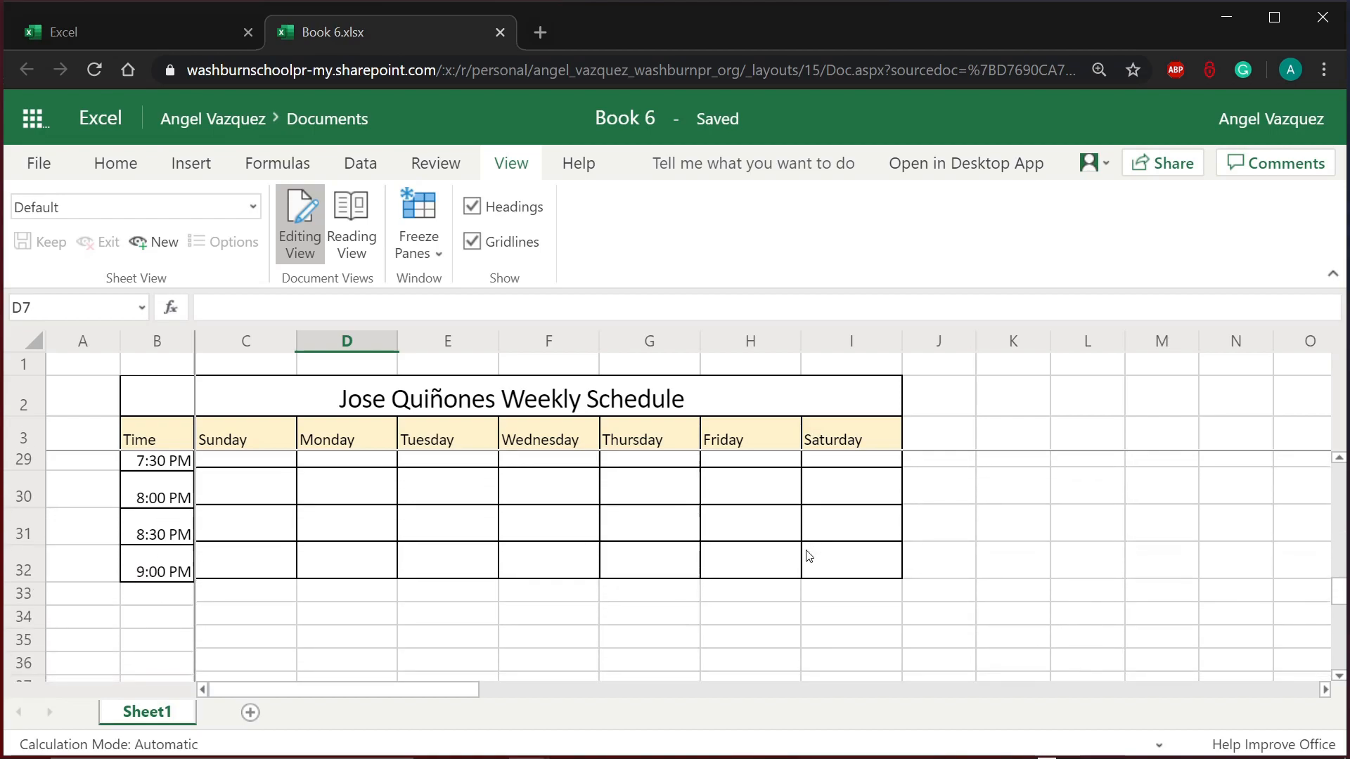
scroll(807, 555, up, 10)
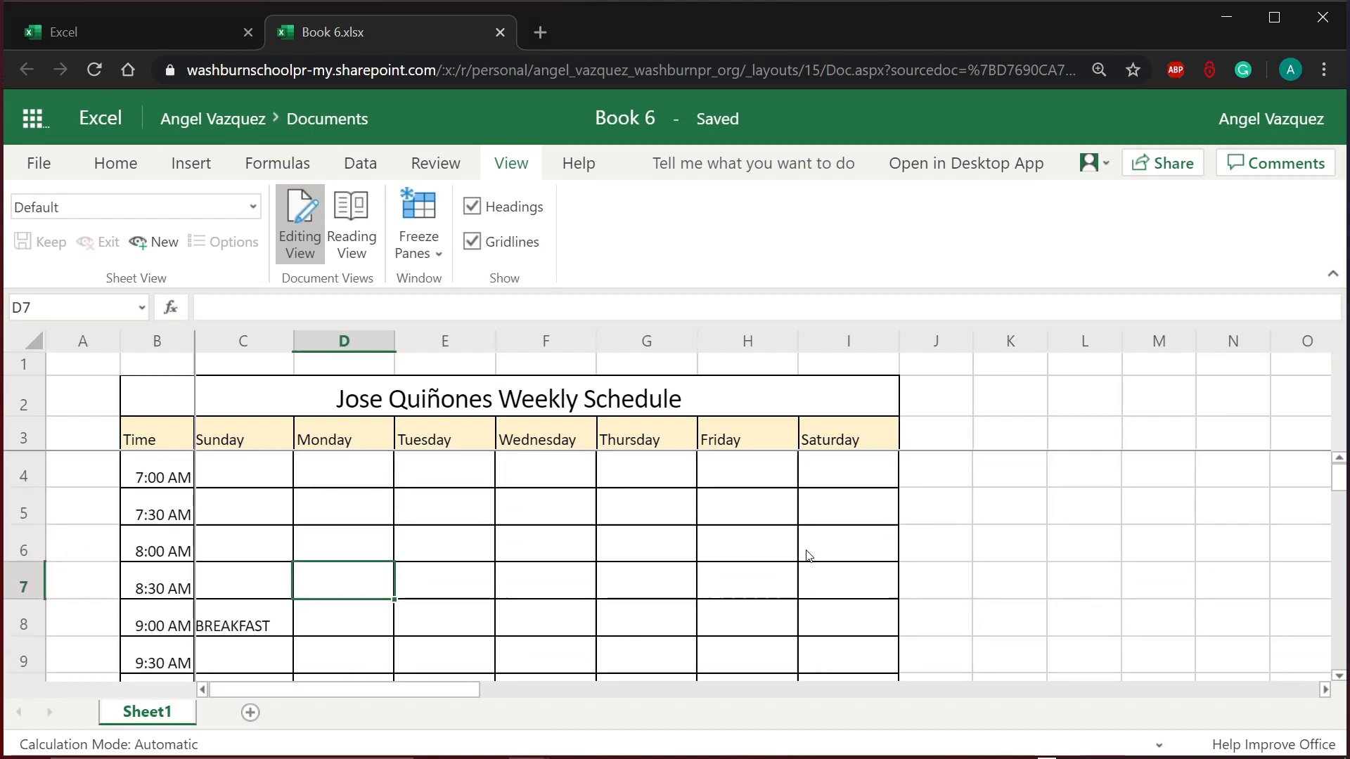
scroll(808, 556, right, 5)
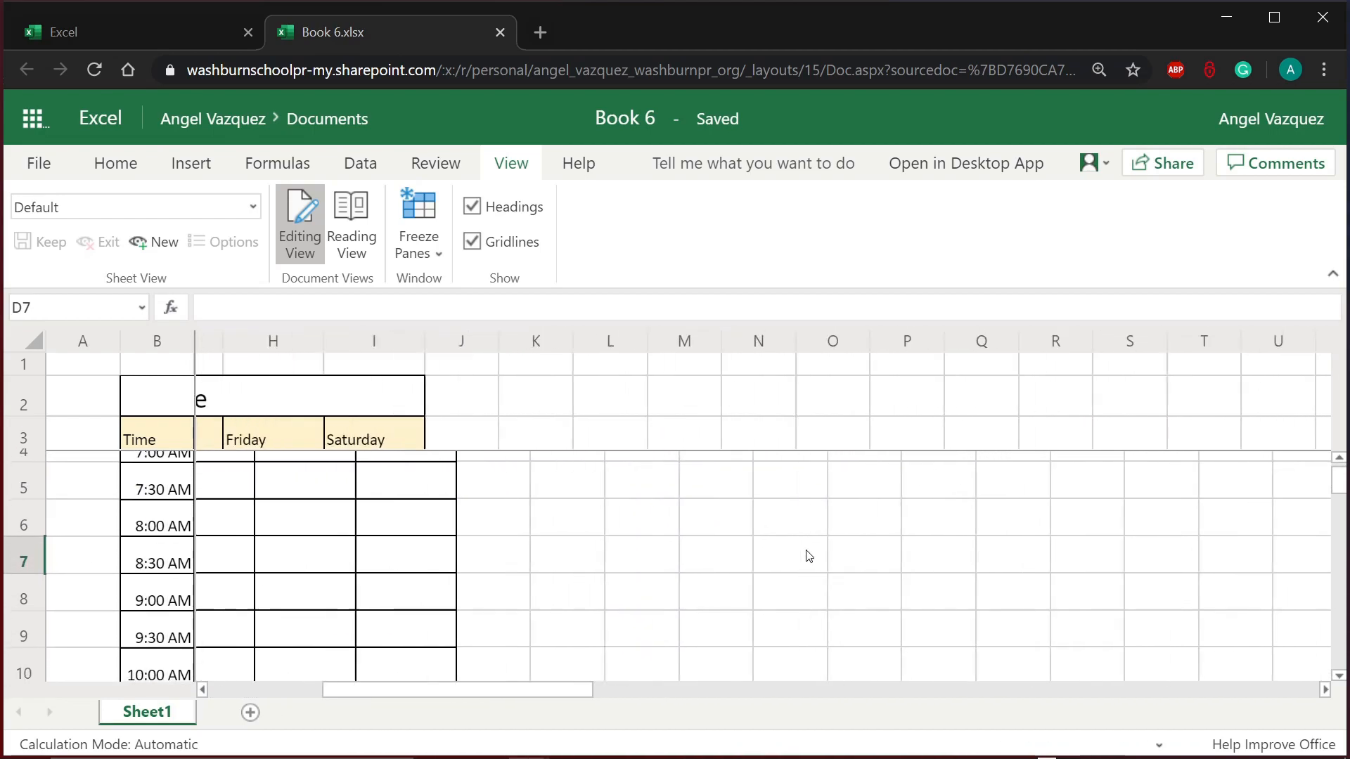
scroll(808, 556, left, 5)
scroll(809, 555, right, 5)
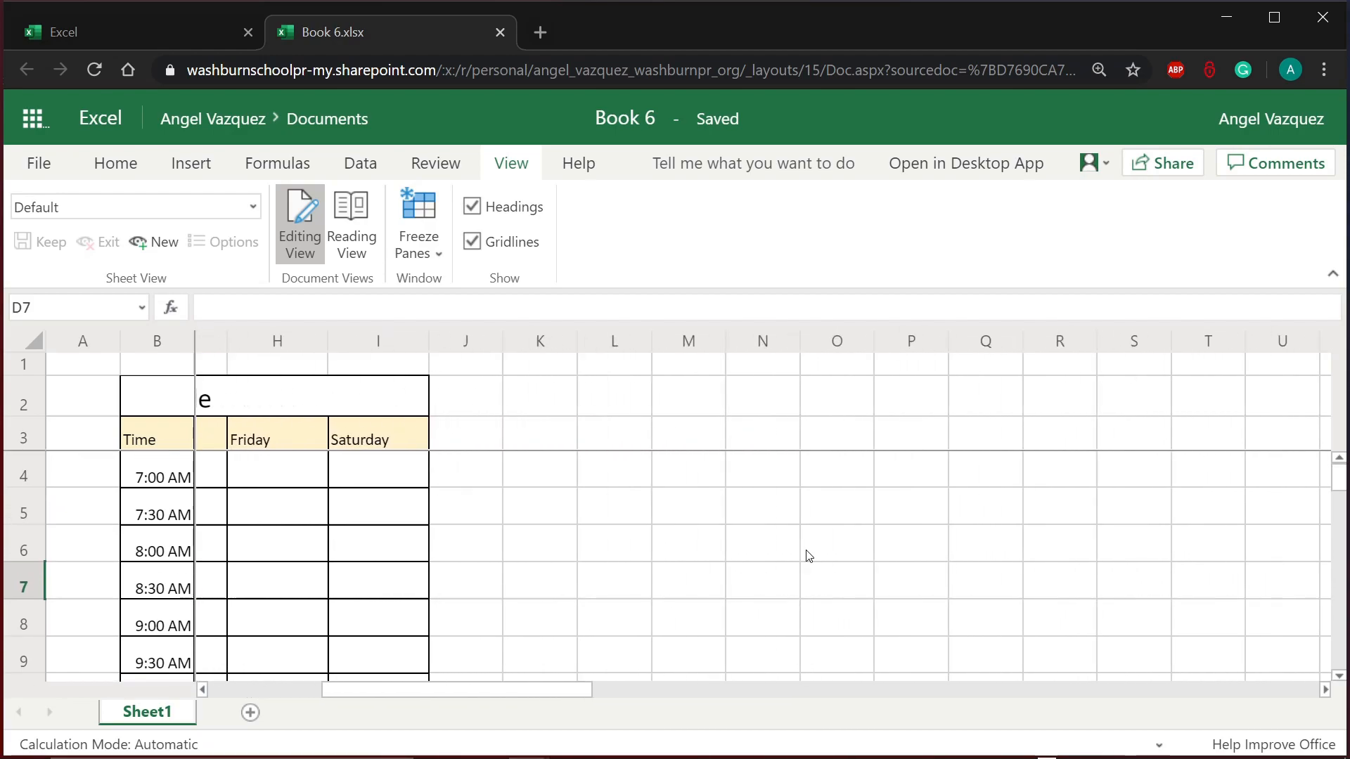
scroll(809, 556, left, 5)
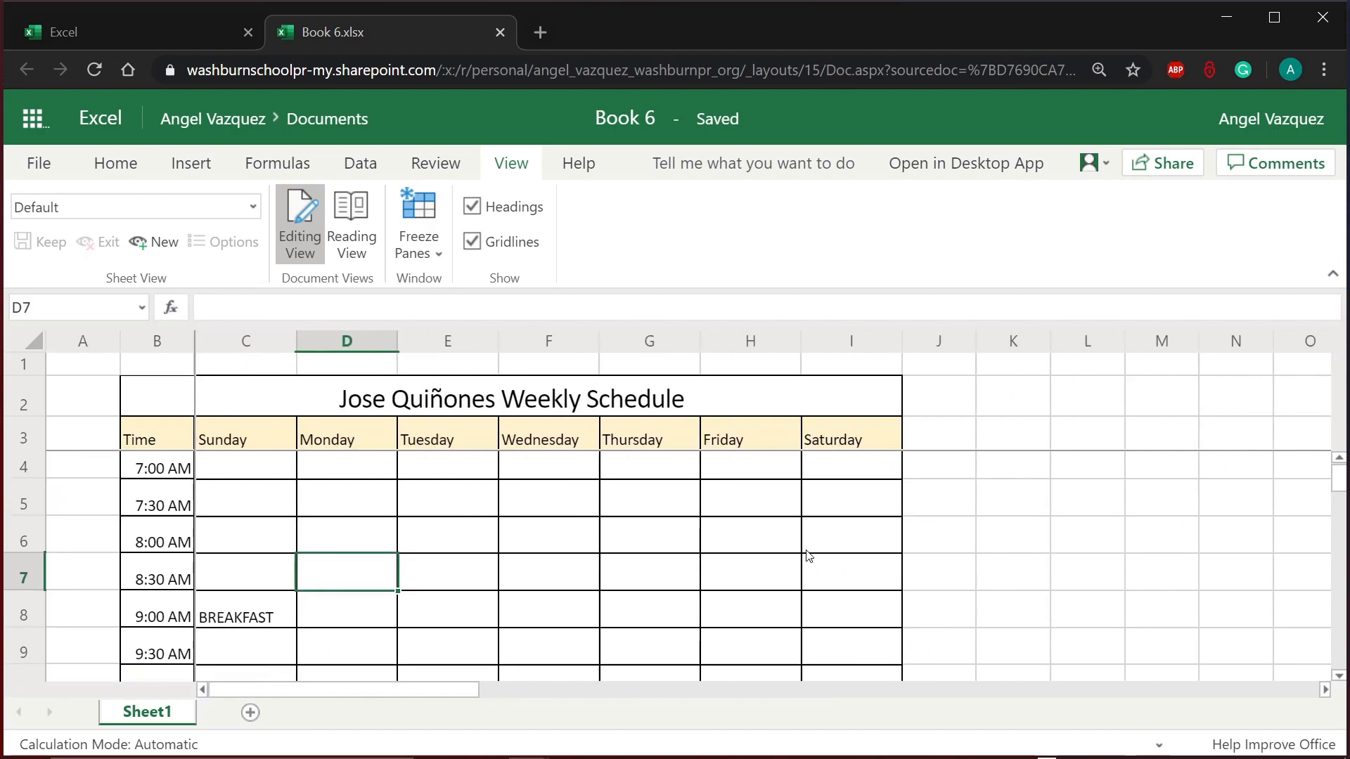
scroll(808, 556, up, 1)
scroll(516, 627, down, 3)
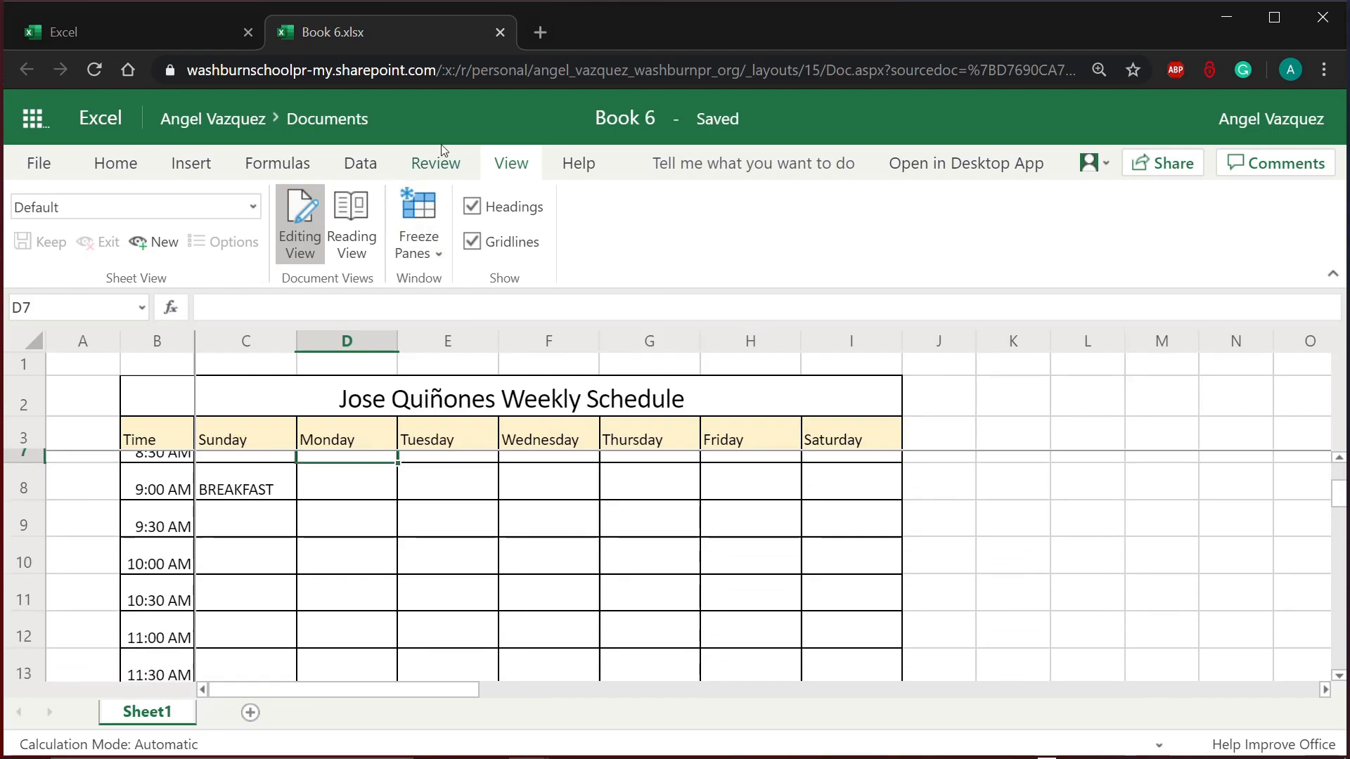
click(113, 175)
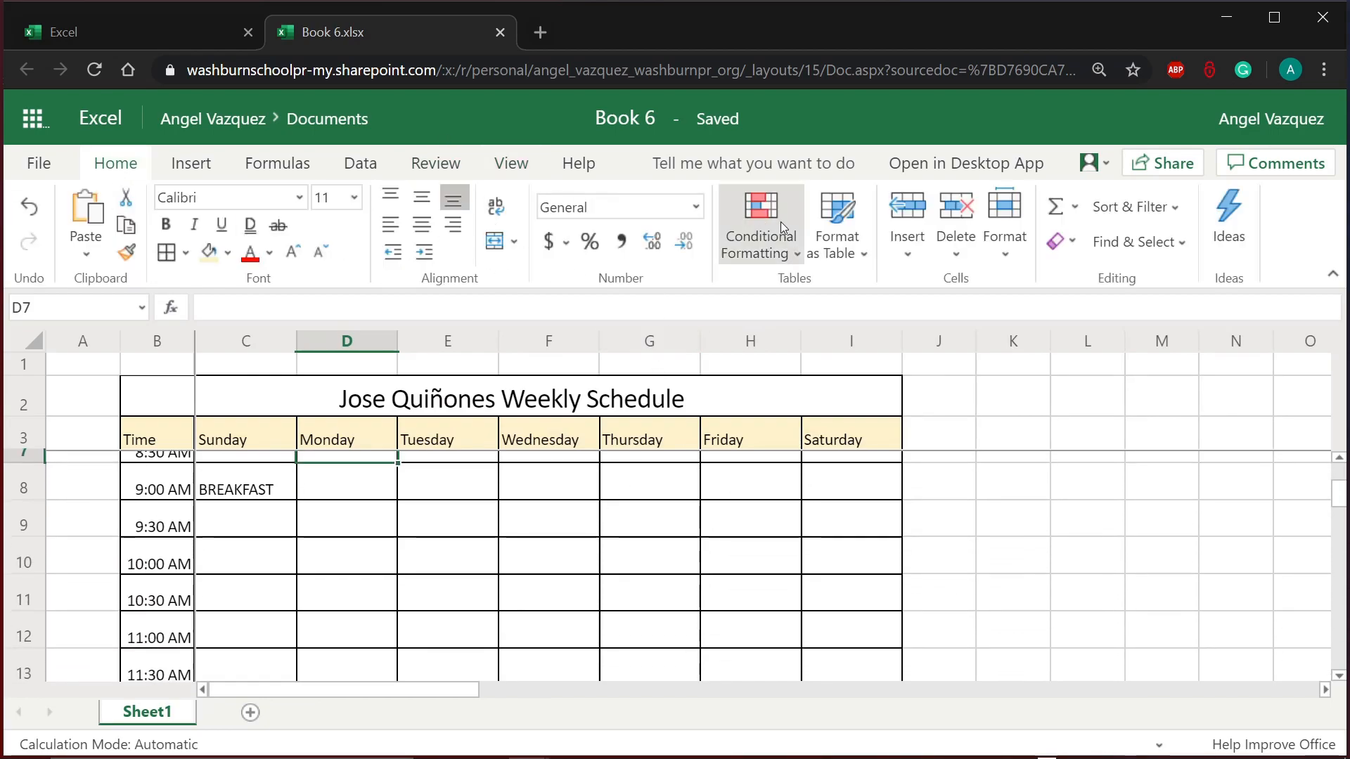
Step: Collapse the ribbon to show more of the schedule grid
click(1334, 277)
click(443, 444)
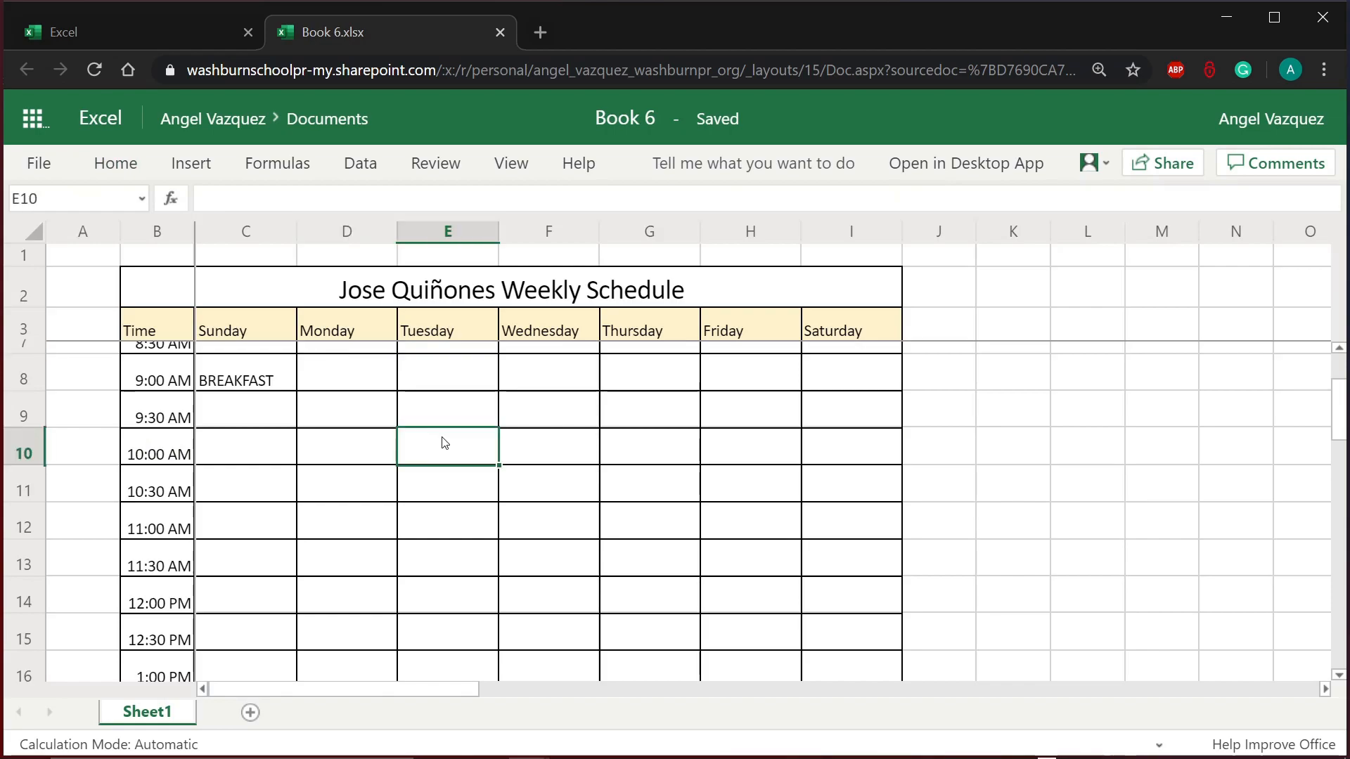
scroll(443, 443, up, 3)
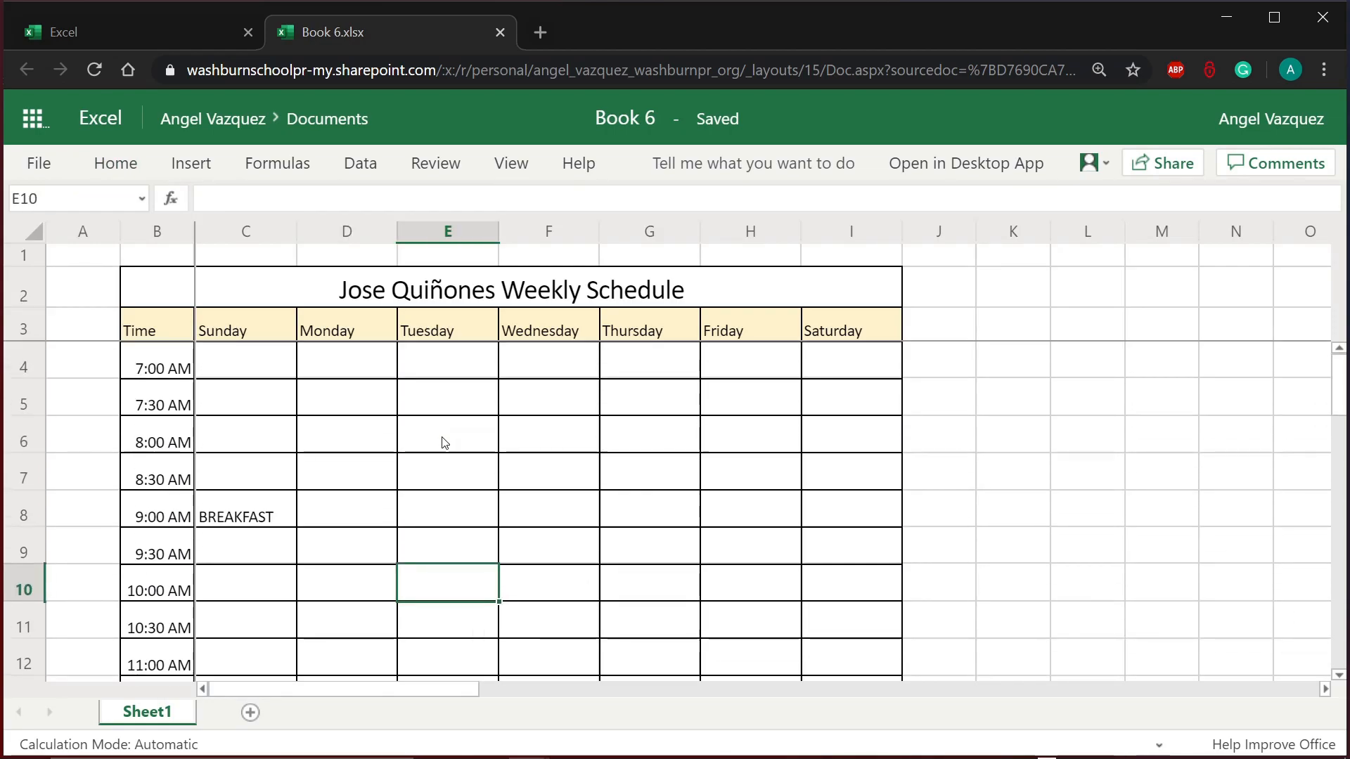
scroll(444, 443, down, 1)
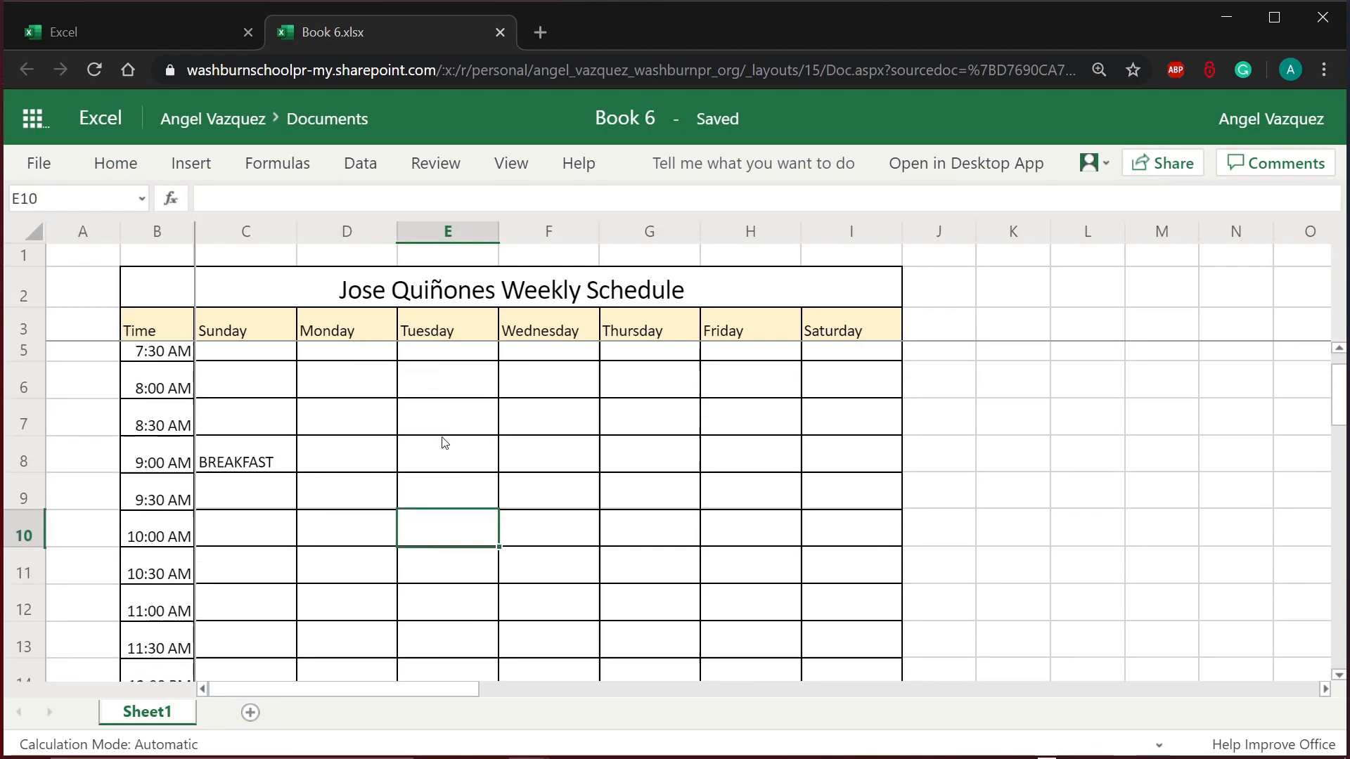
scroll(443, 441, up, 1)
Step: Select cell C10, Sunday's 10:00 AM slot
click(270, 519)
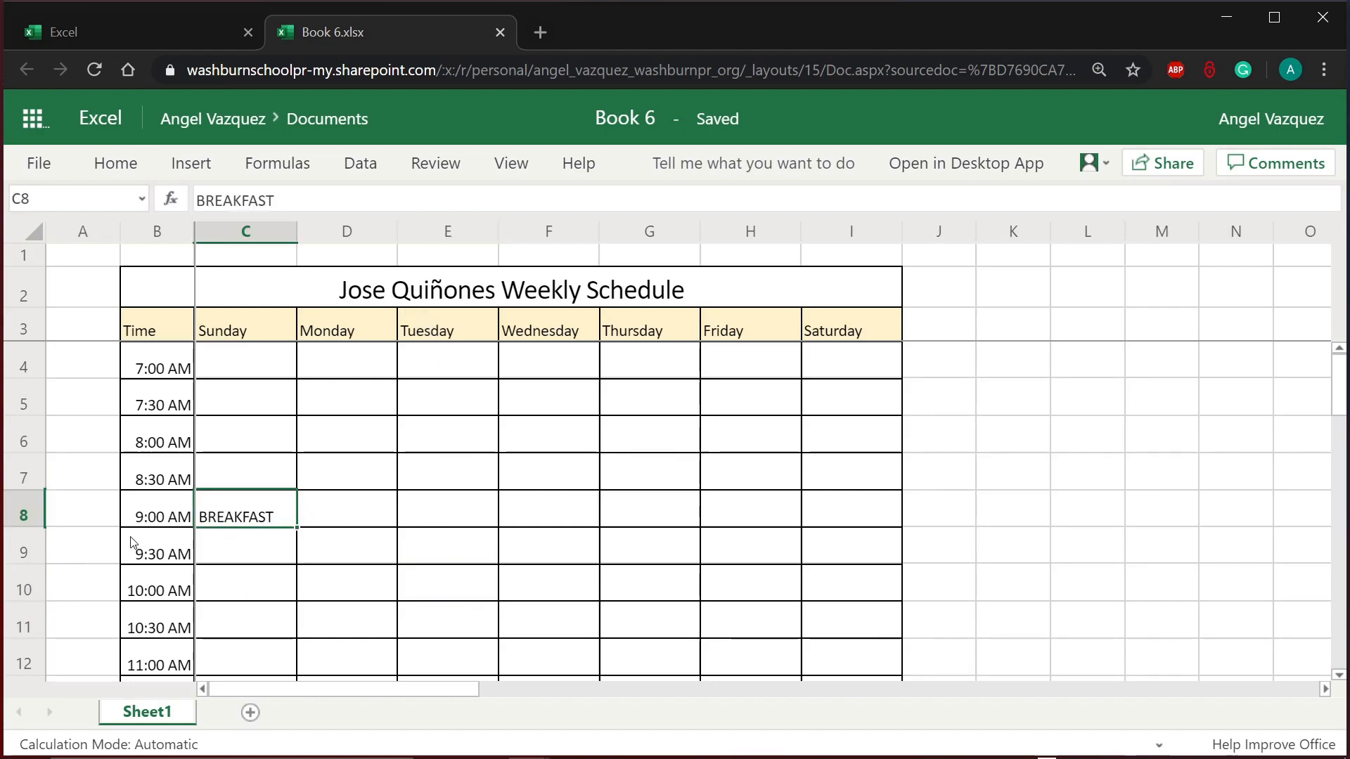
click(172, 517)
click(240, 508)
scroll(365, 575, down, 3)
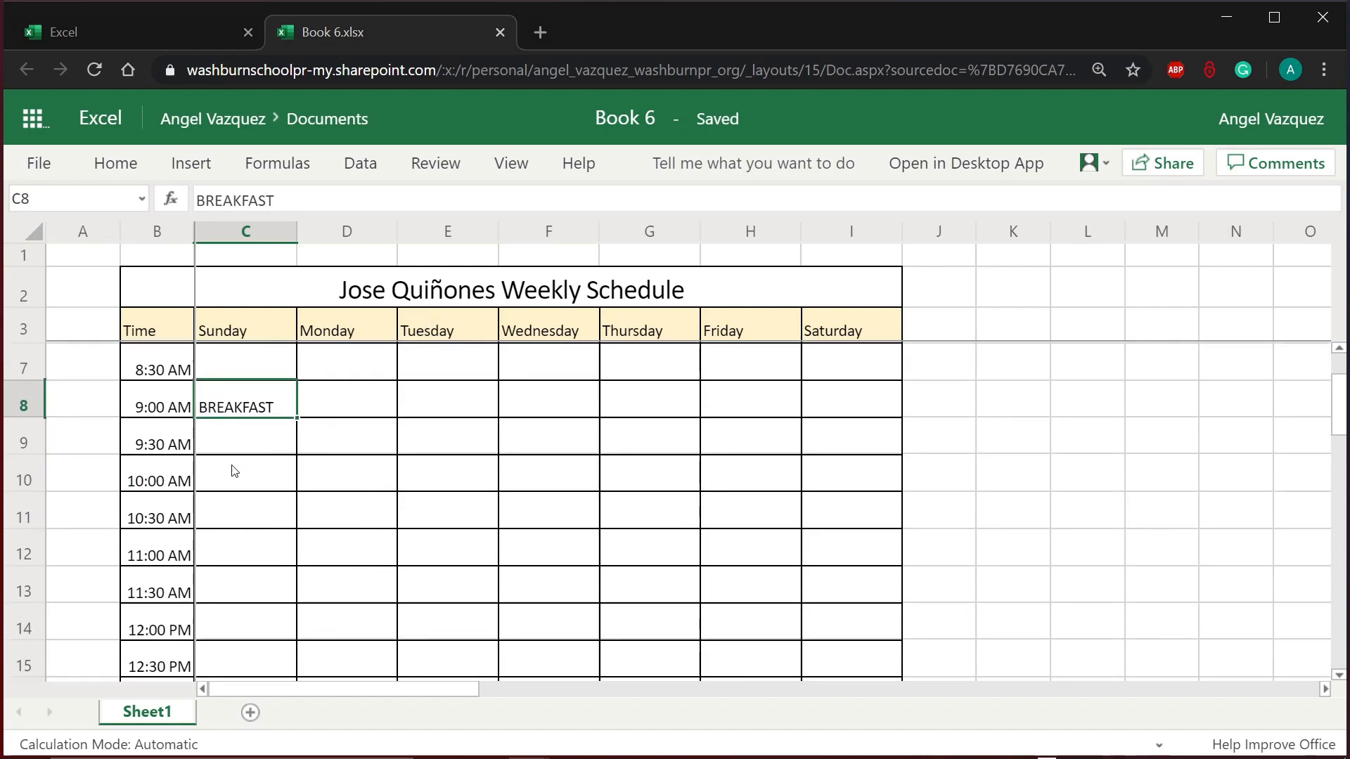
click(233, 485)
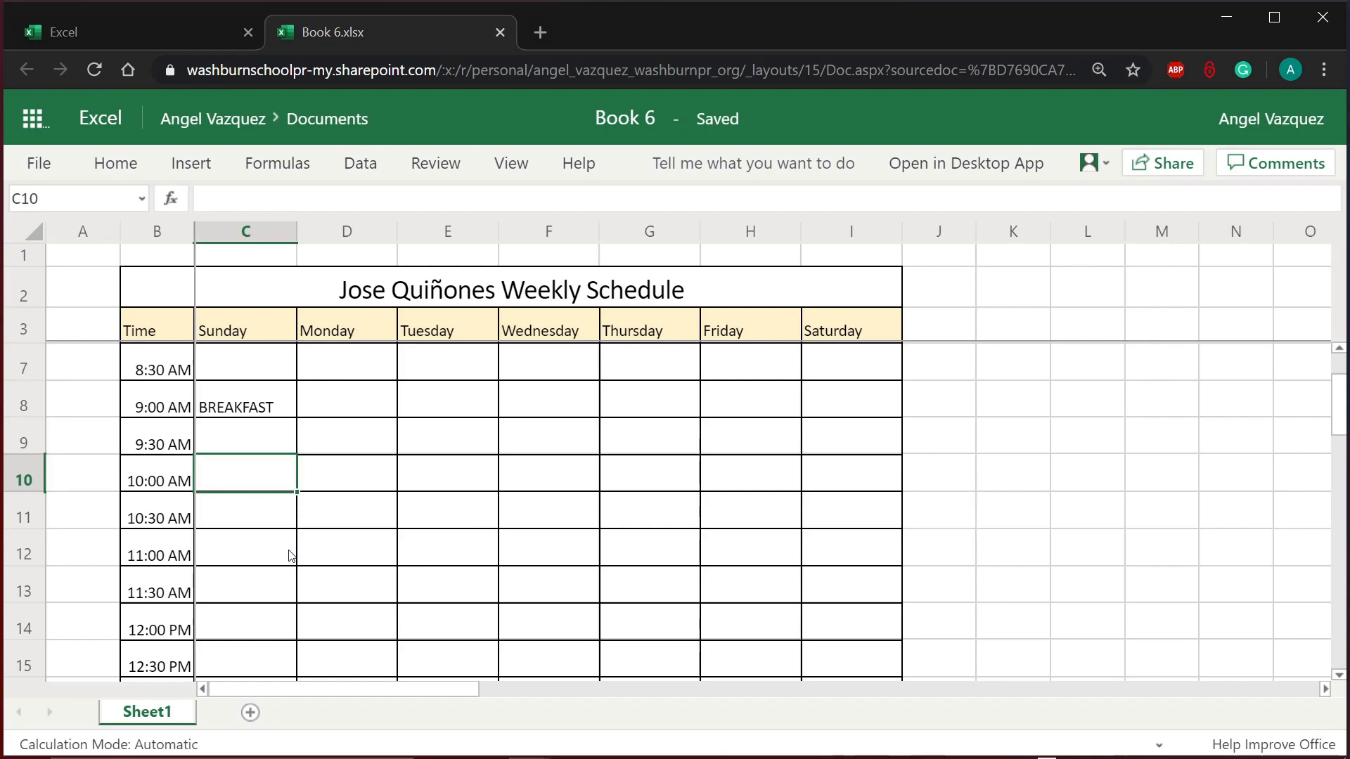
Step: Enter WATCH CHURCH SERVICE in C10, inserting CHURCH into the first WATCH SERVICE entry
text(W)
key(BackSpace)
text(W)
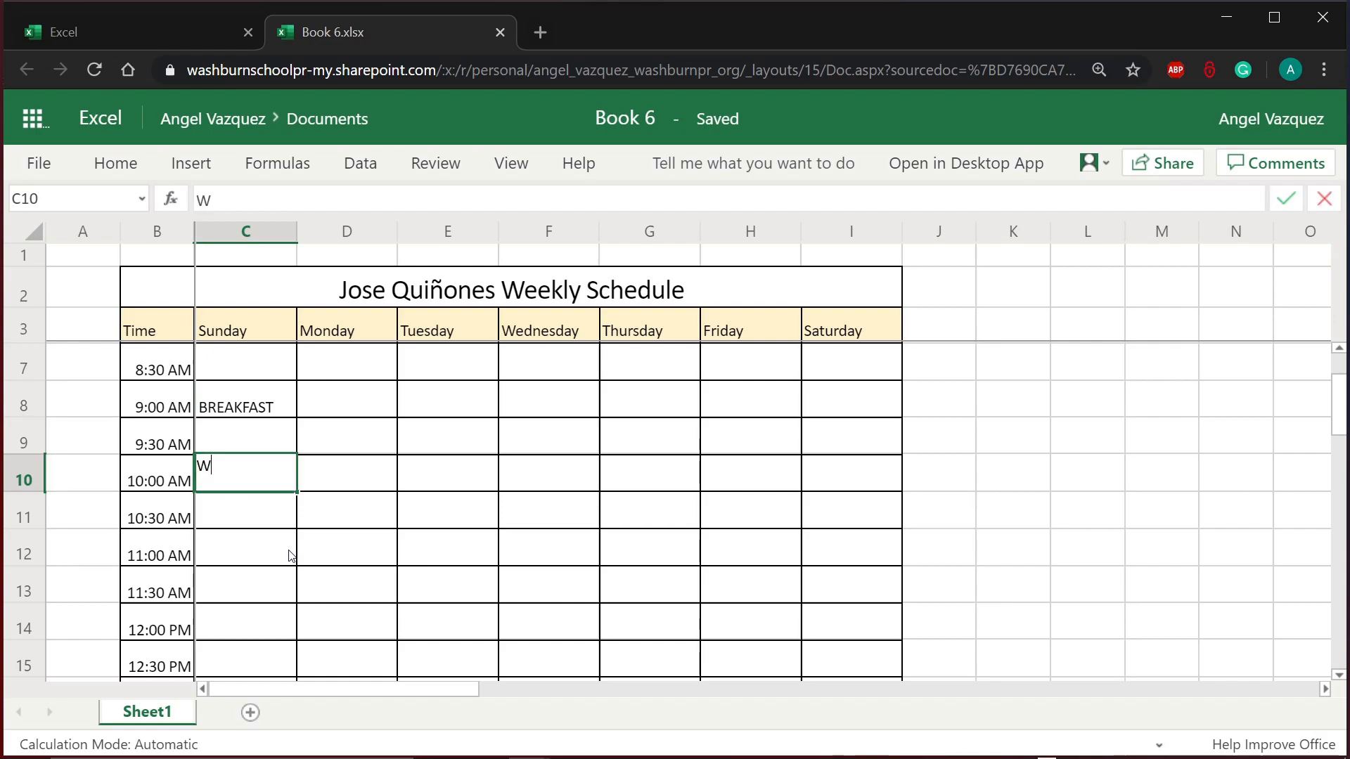
text(ATCH SER)
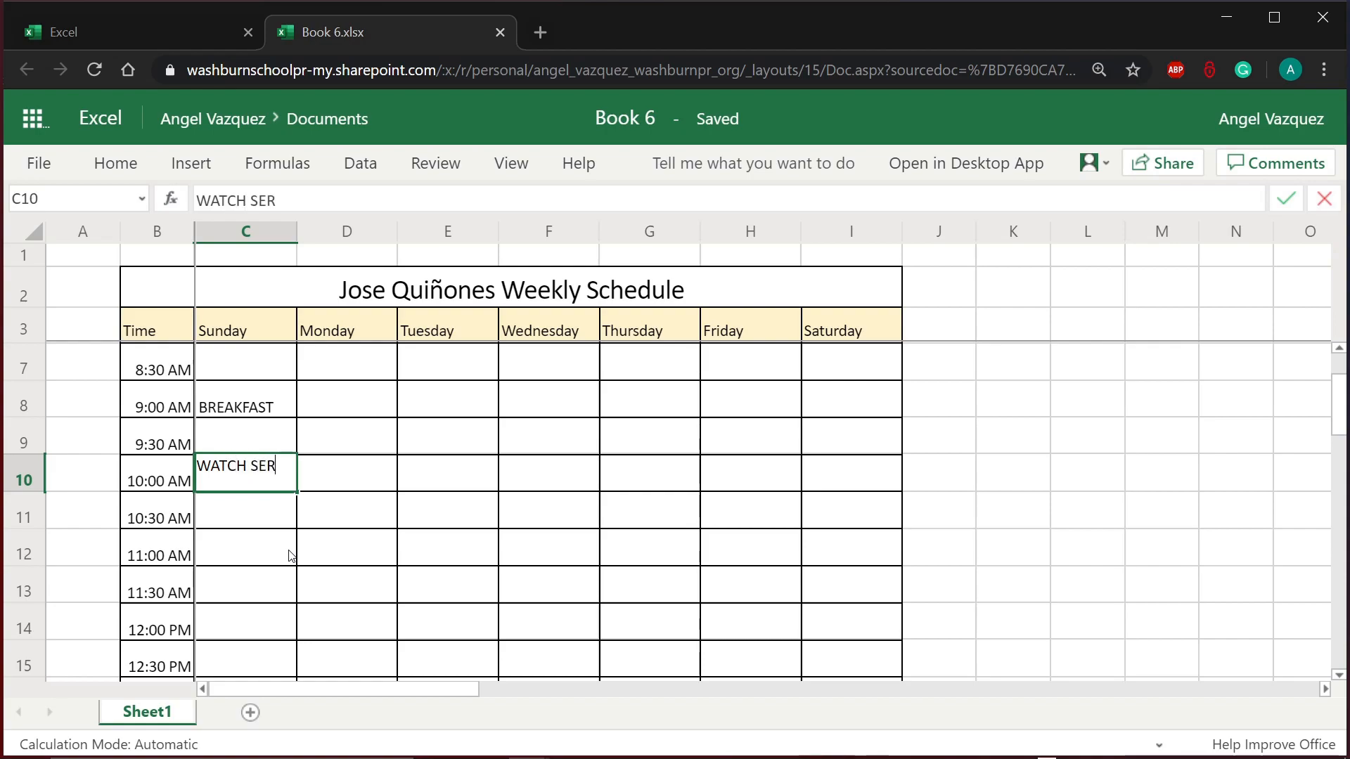
text(VICE)
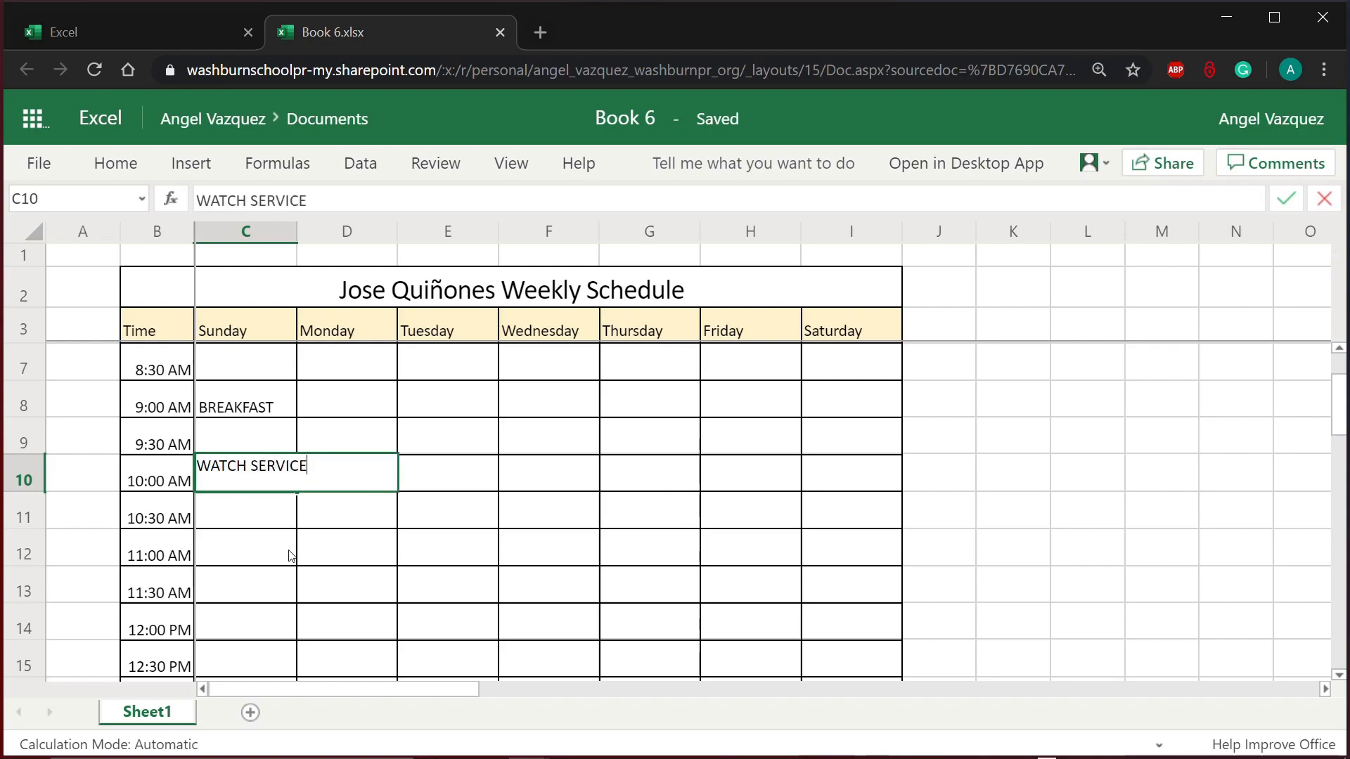
click(449, 484)
click(276, 475)
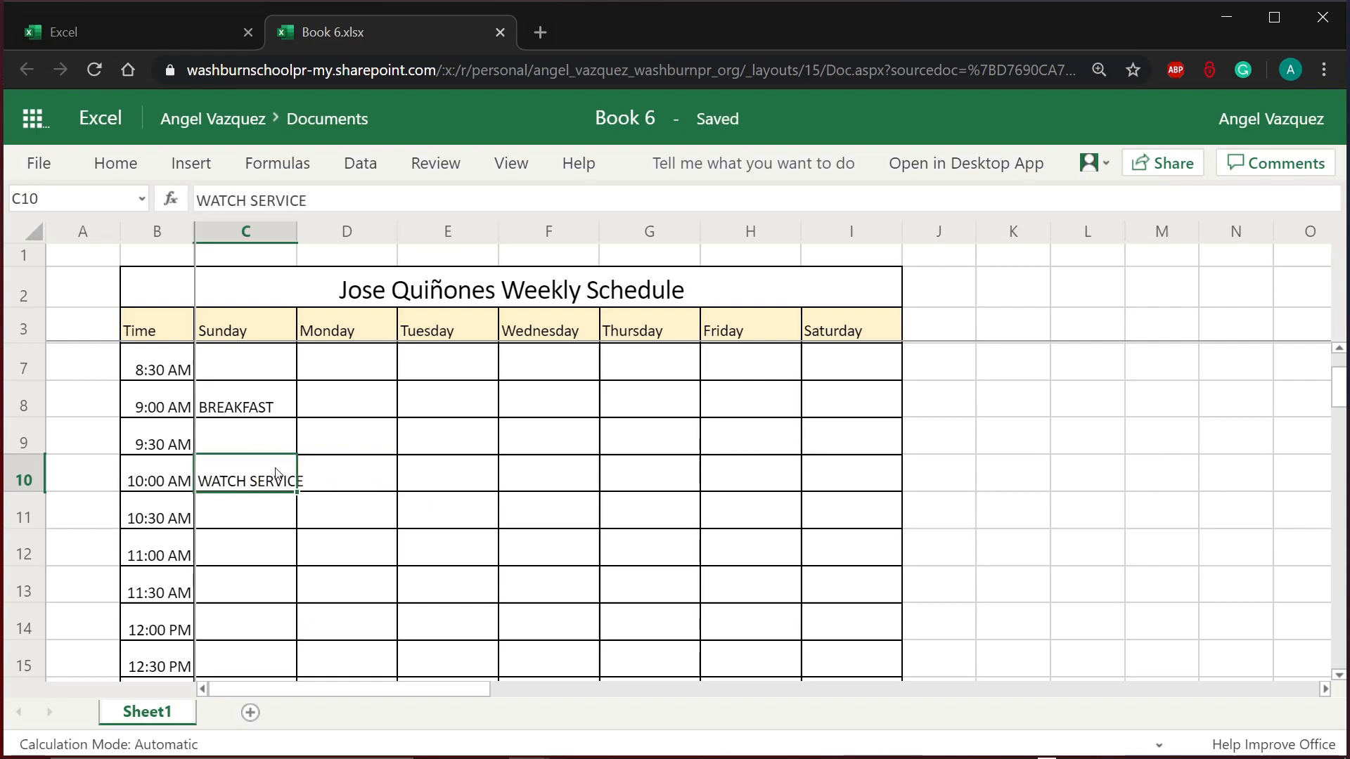
double_click(256, 476)
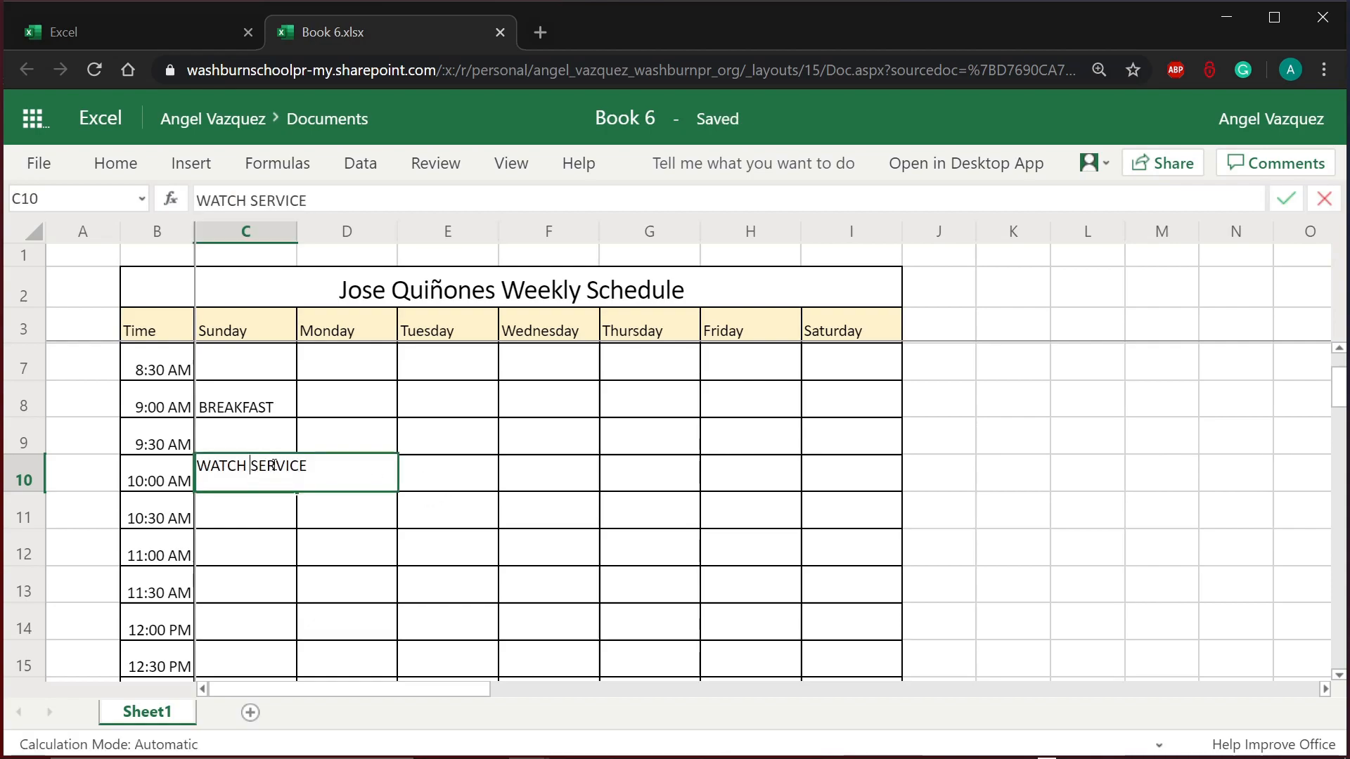
text(CHURCH)
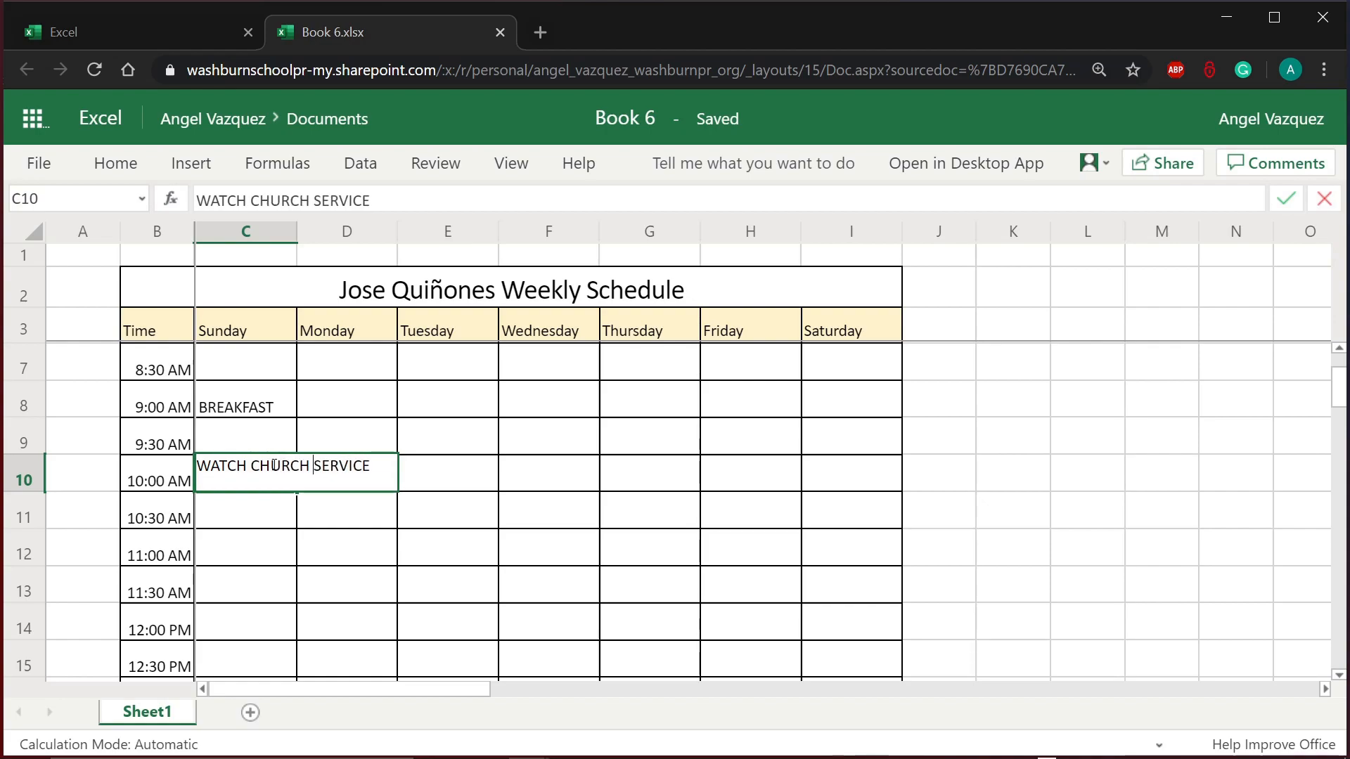
key(Return)
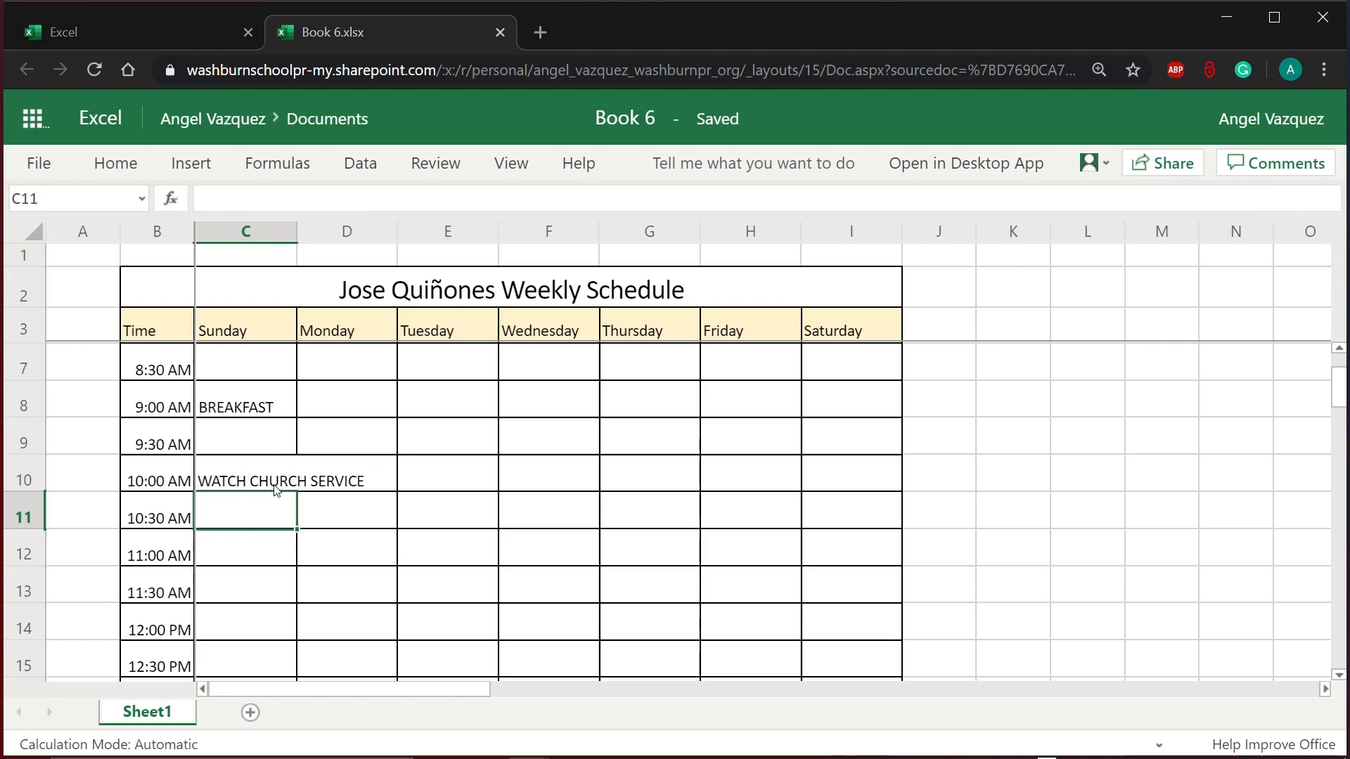
click(223, 485)
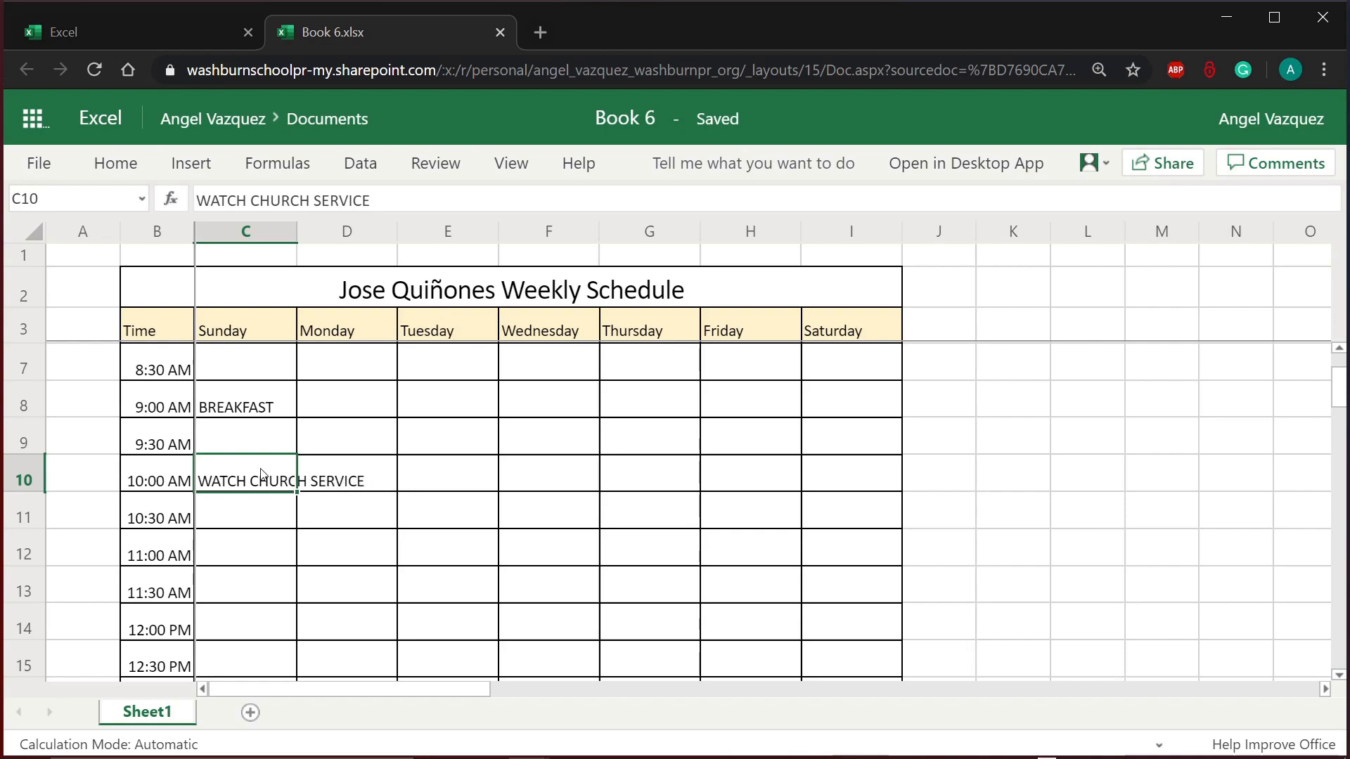
Step: Select C10:C11 and bring the Home formatting commands back into view
drag(262, 475, 256, 527)
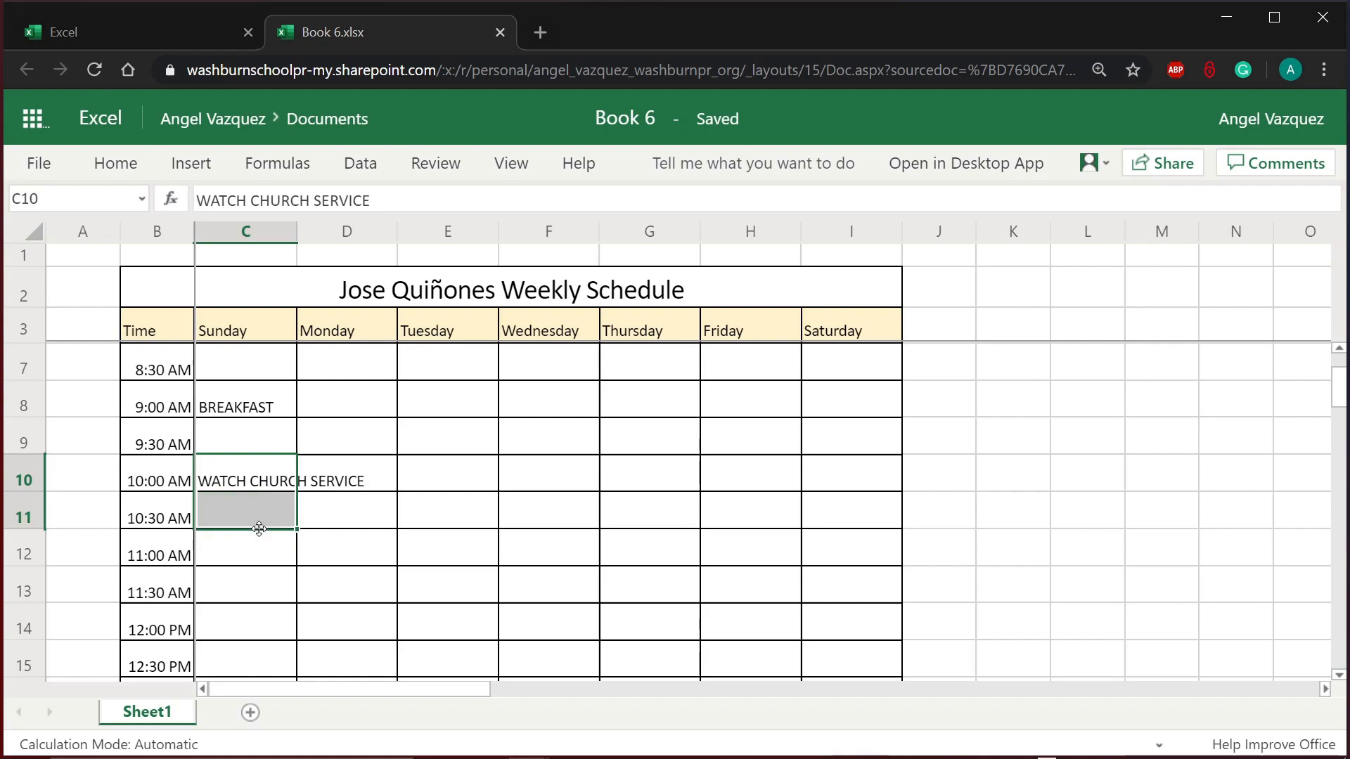
click(239, 484)
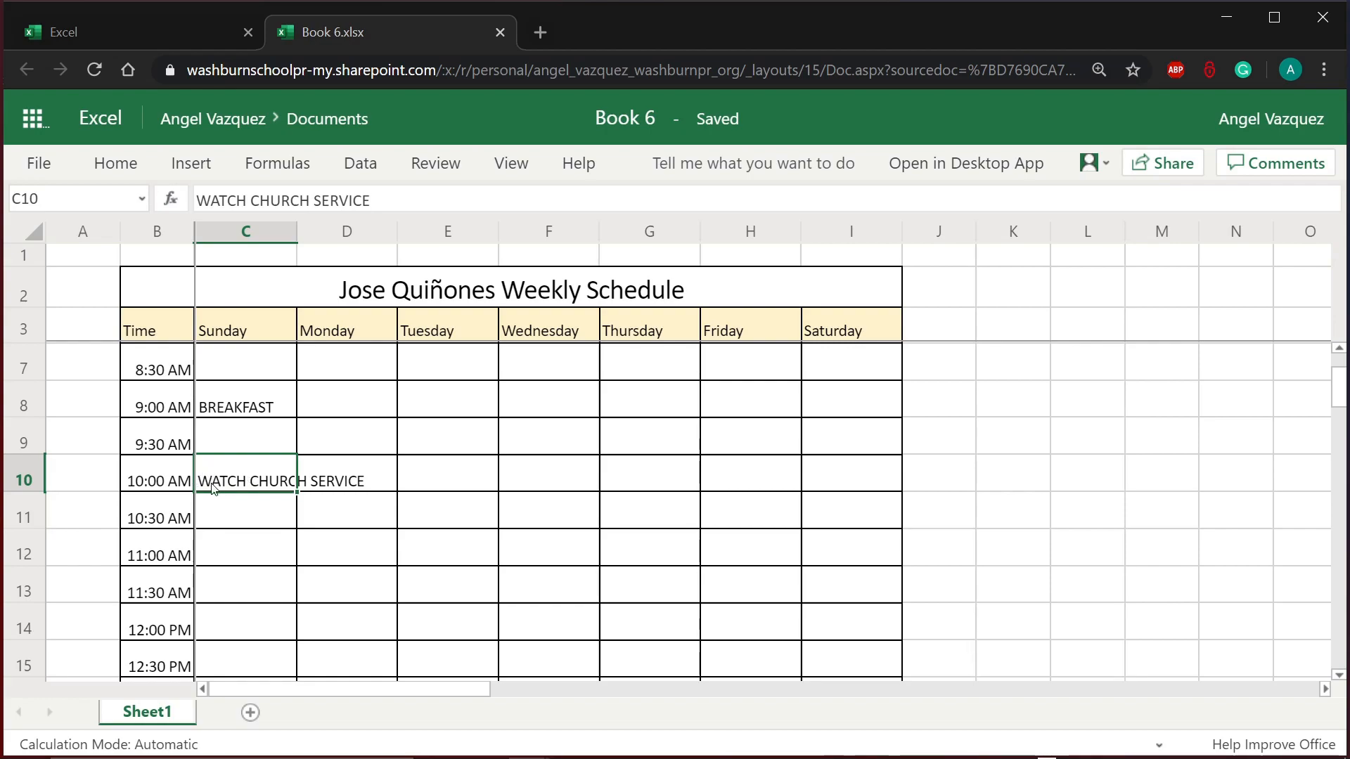
drag(213, 488, 209, 508)
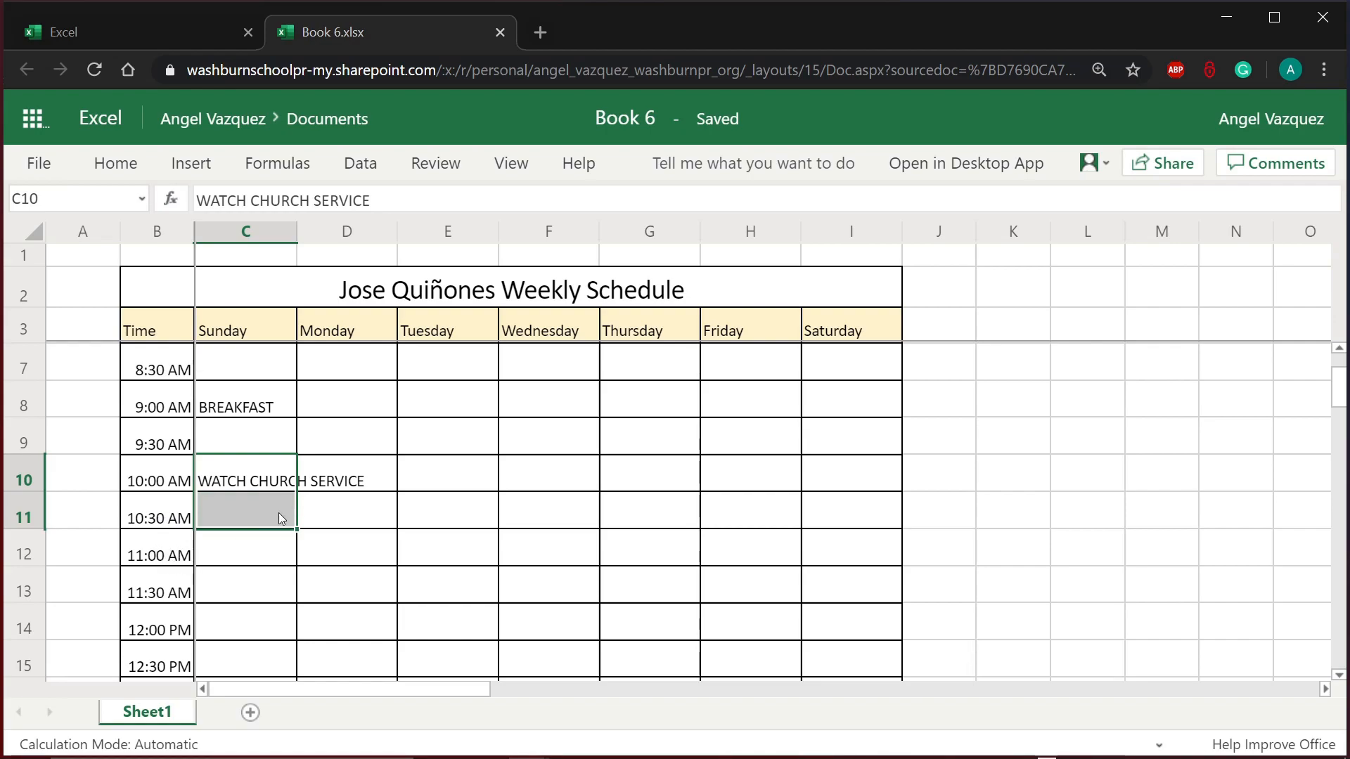
drag(281, 471, 272, 509)
click(261, 483)
drag(262, 483, 261, 520)
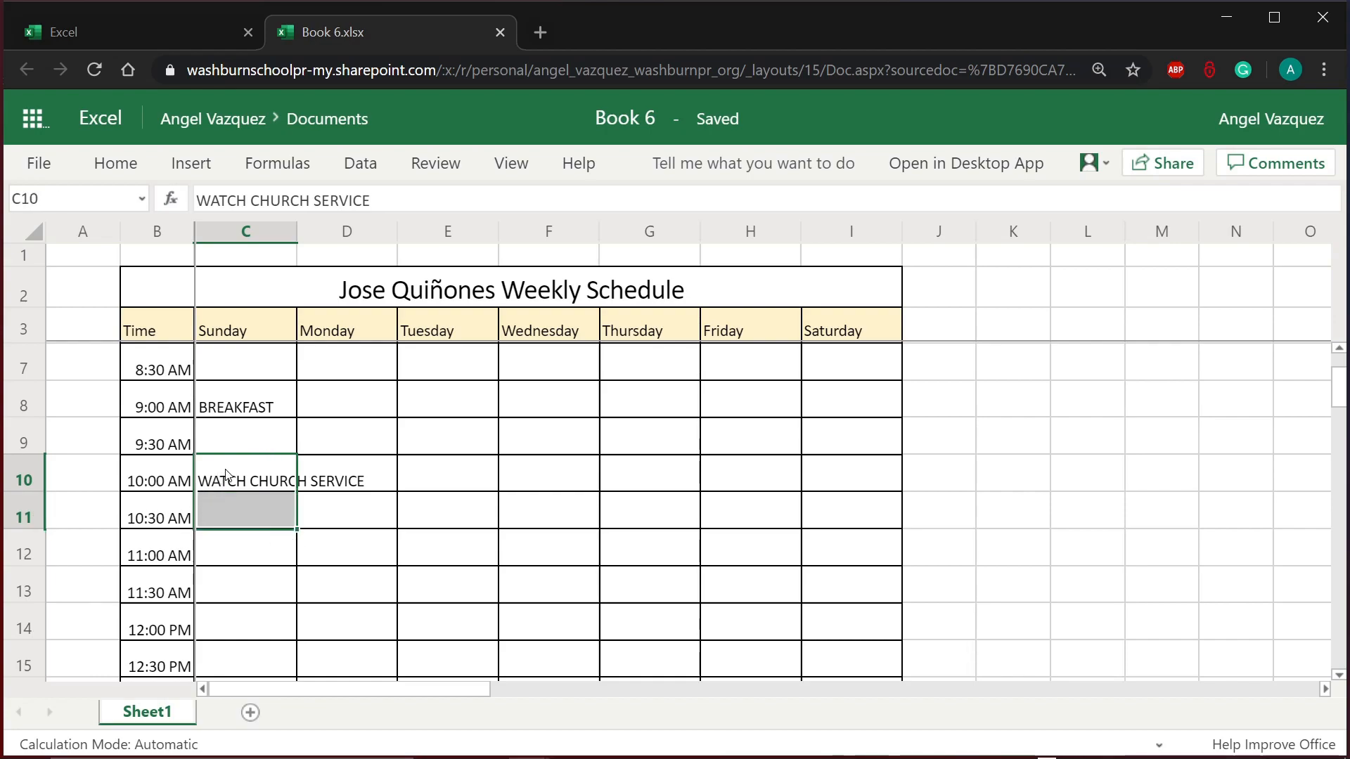
click(129, 171)
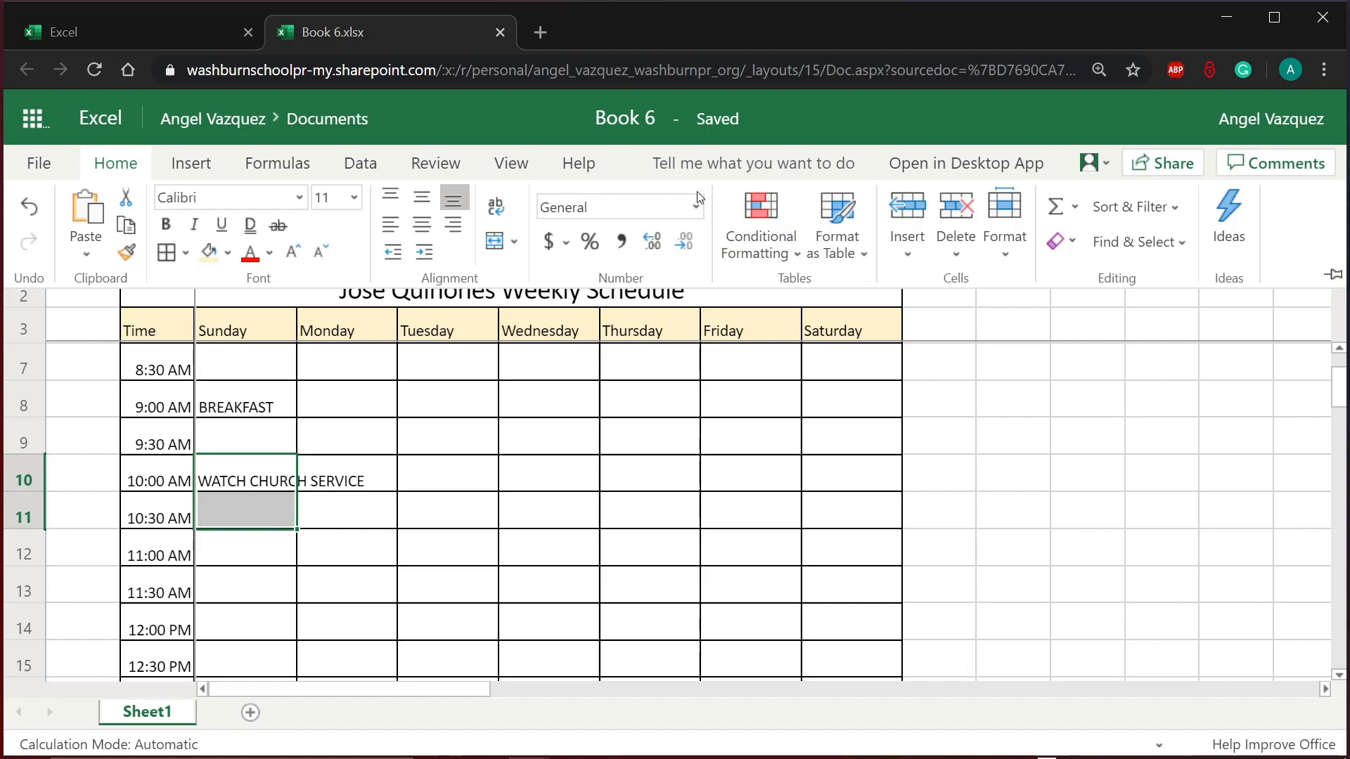
Step: Merge and center C10:C11 so WATCH CHURCH SERVICE spans 10:00–10:30 AM
click(504, 243)
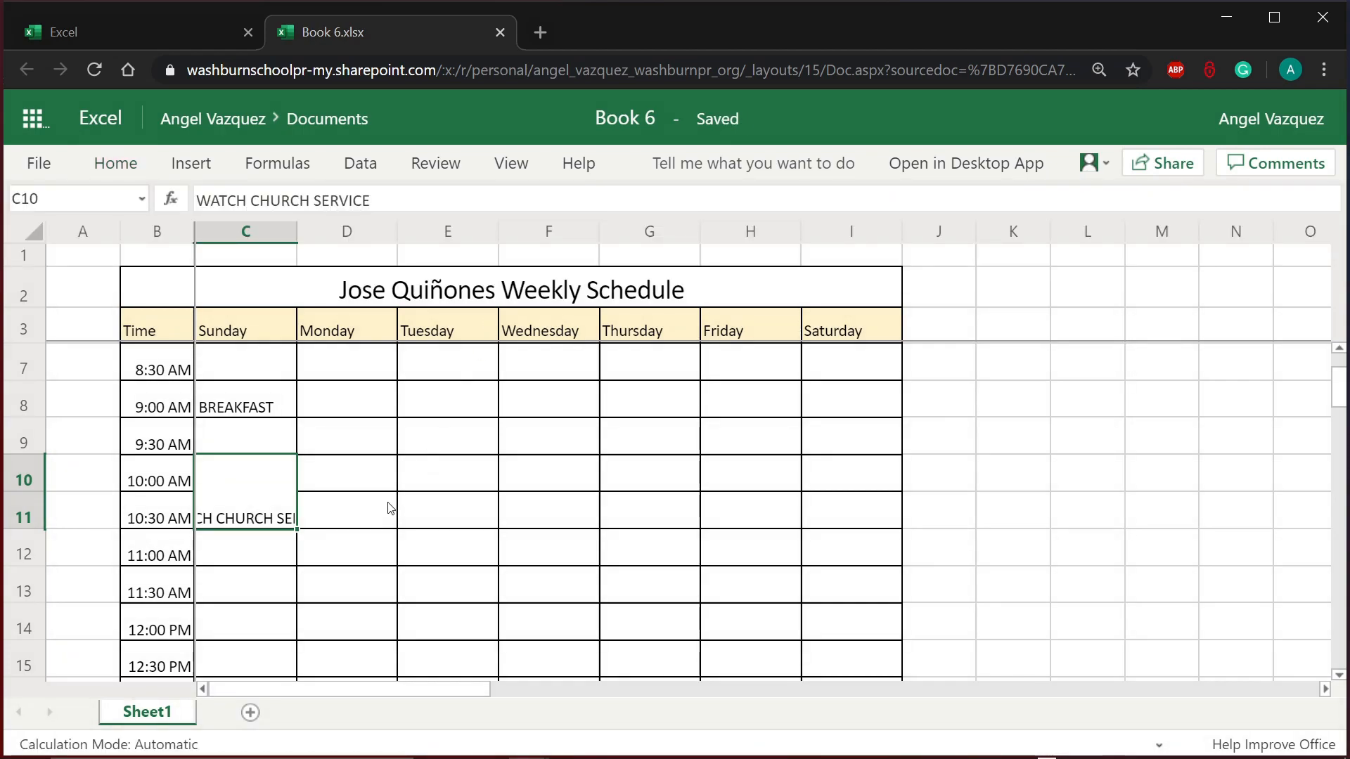
click(370, 526)
click(232, 556)
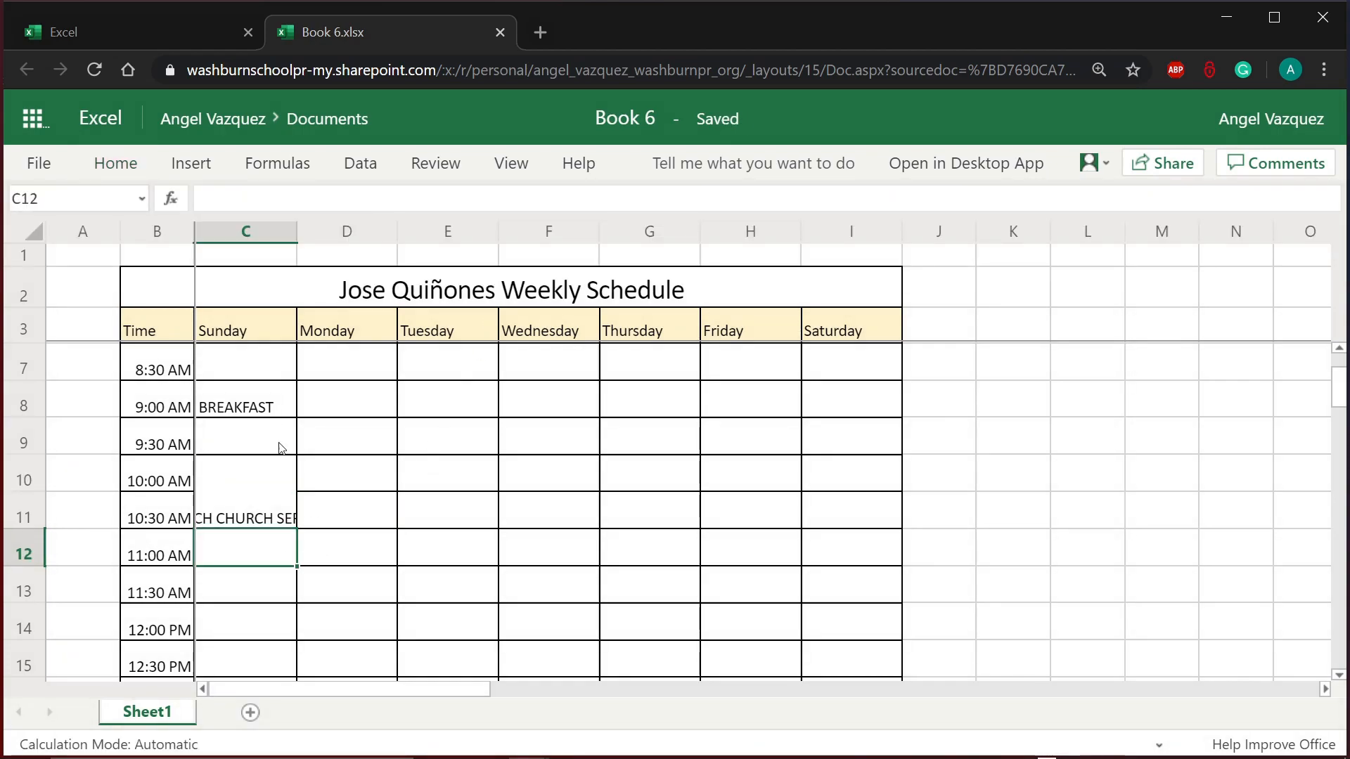
click(280, 503)
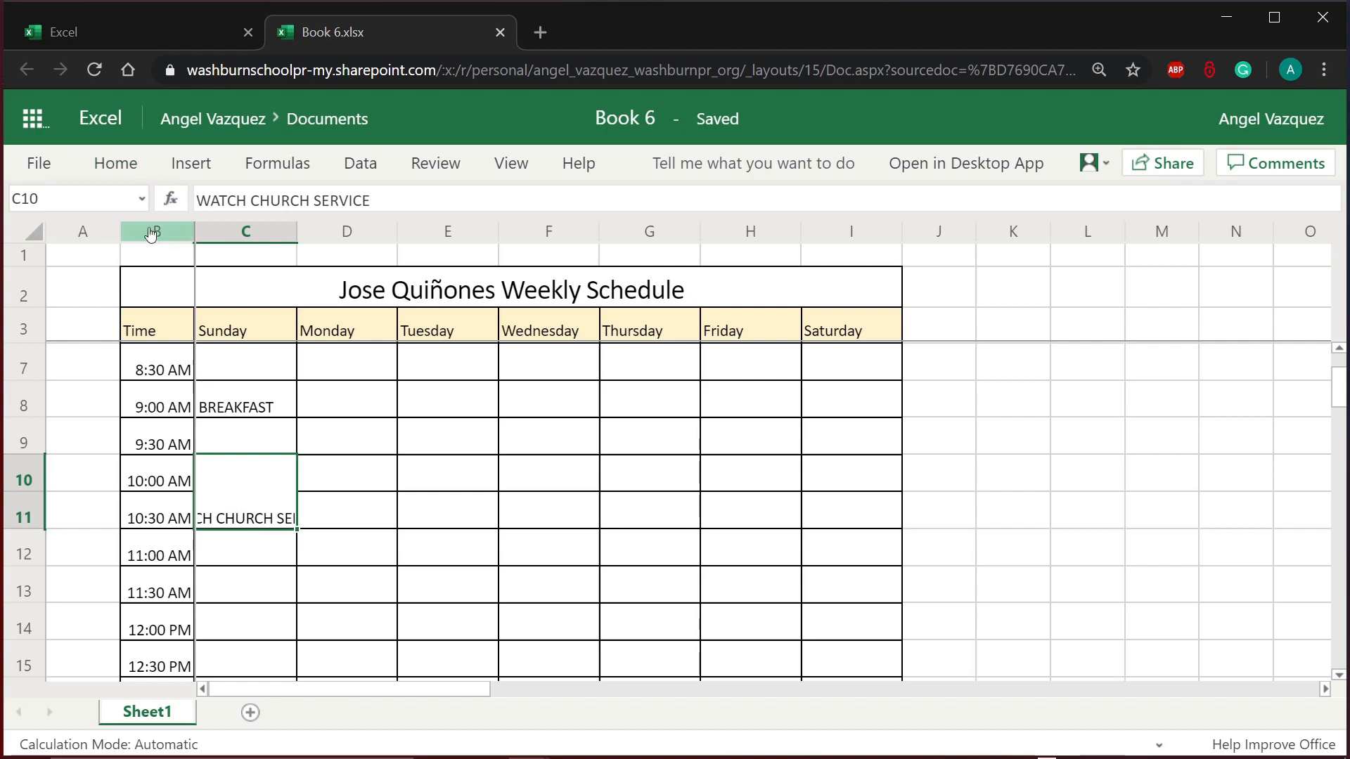
Step: Wrap the WATCH CHURCH SERVICE text inside the merged cell
click(134, 177)
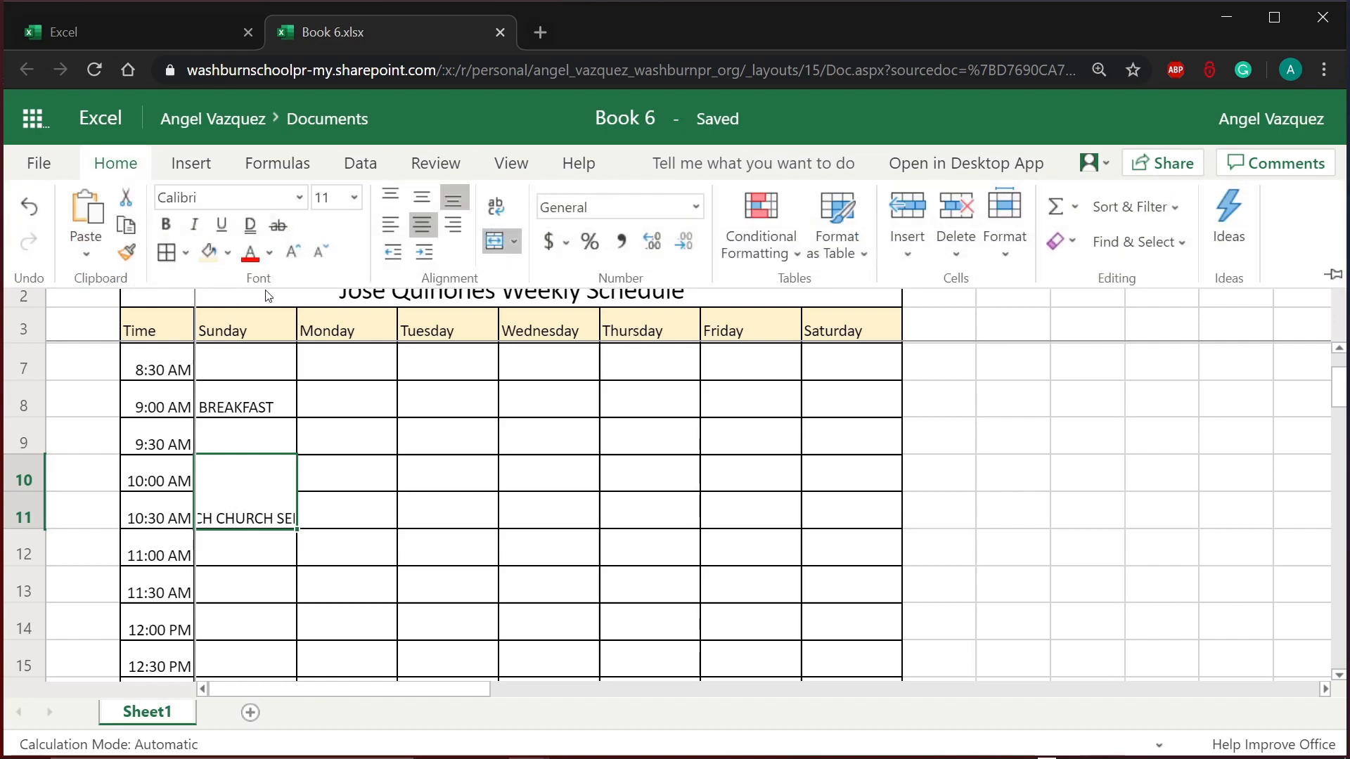
click(506, 216)
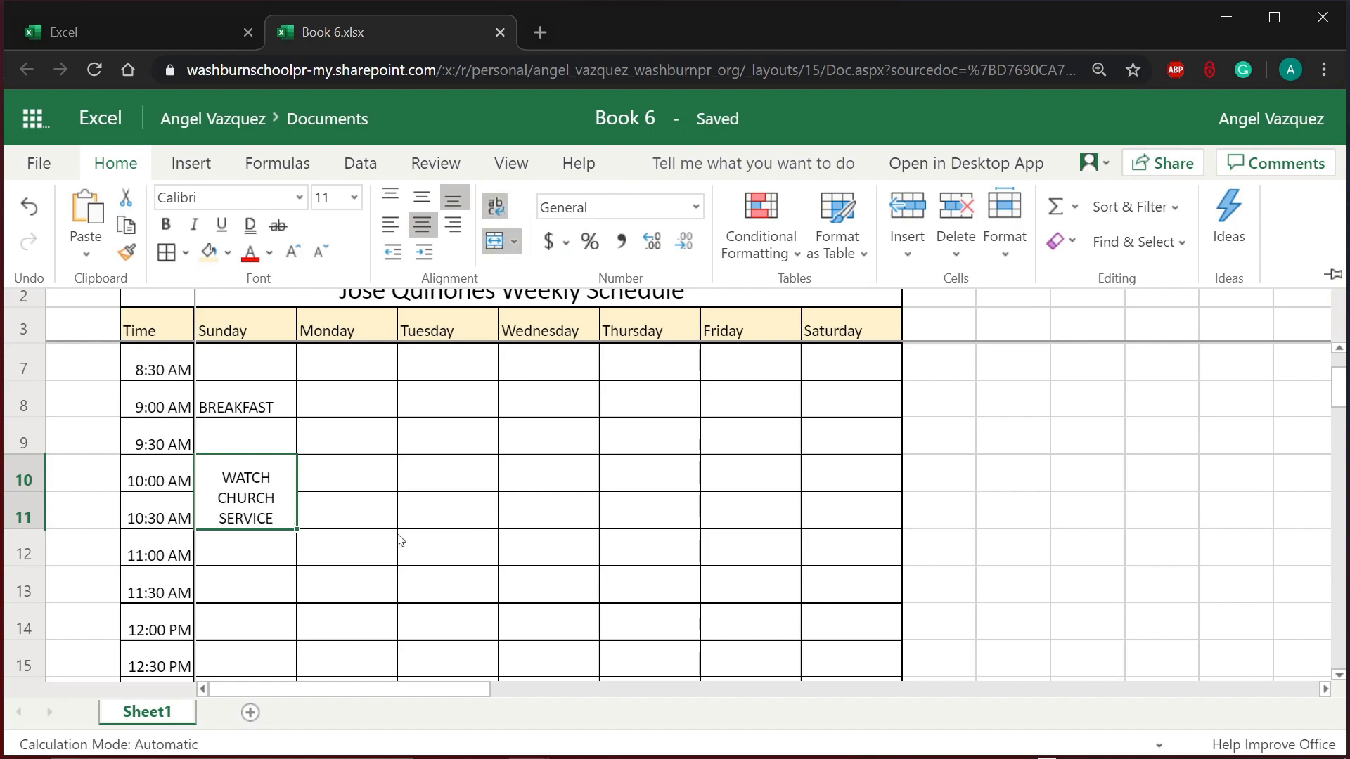
click(303, 510)
click(282, 485)
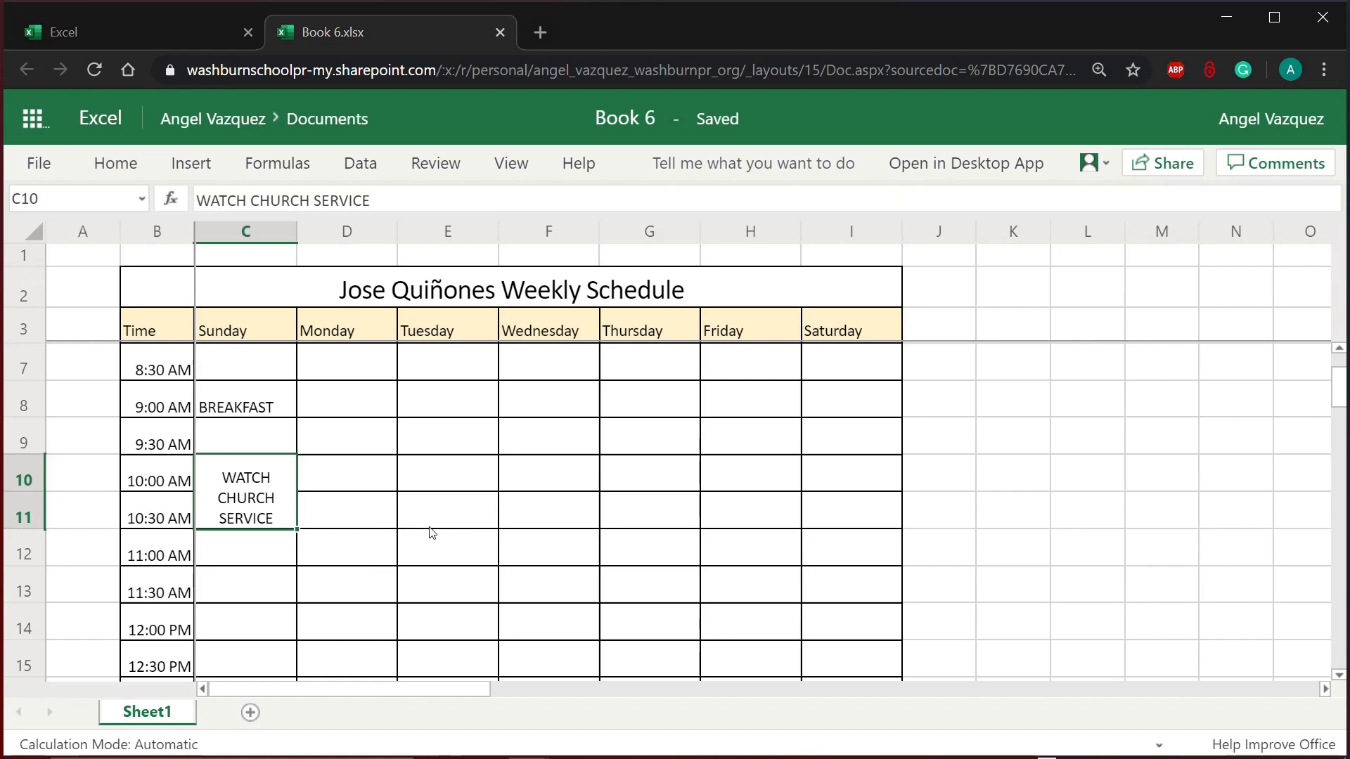
click(361, 498)
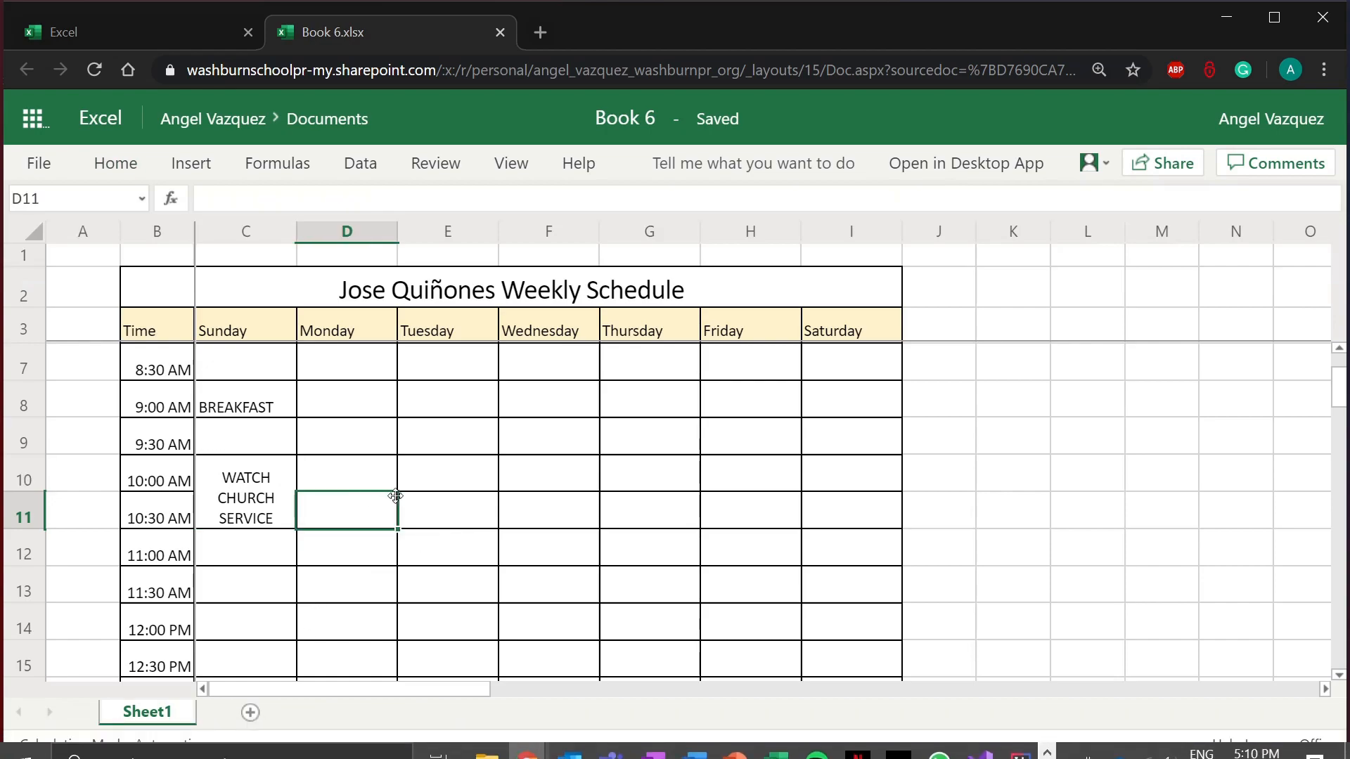
scroll(476, 510, up, 1)
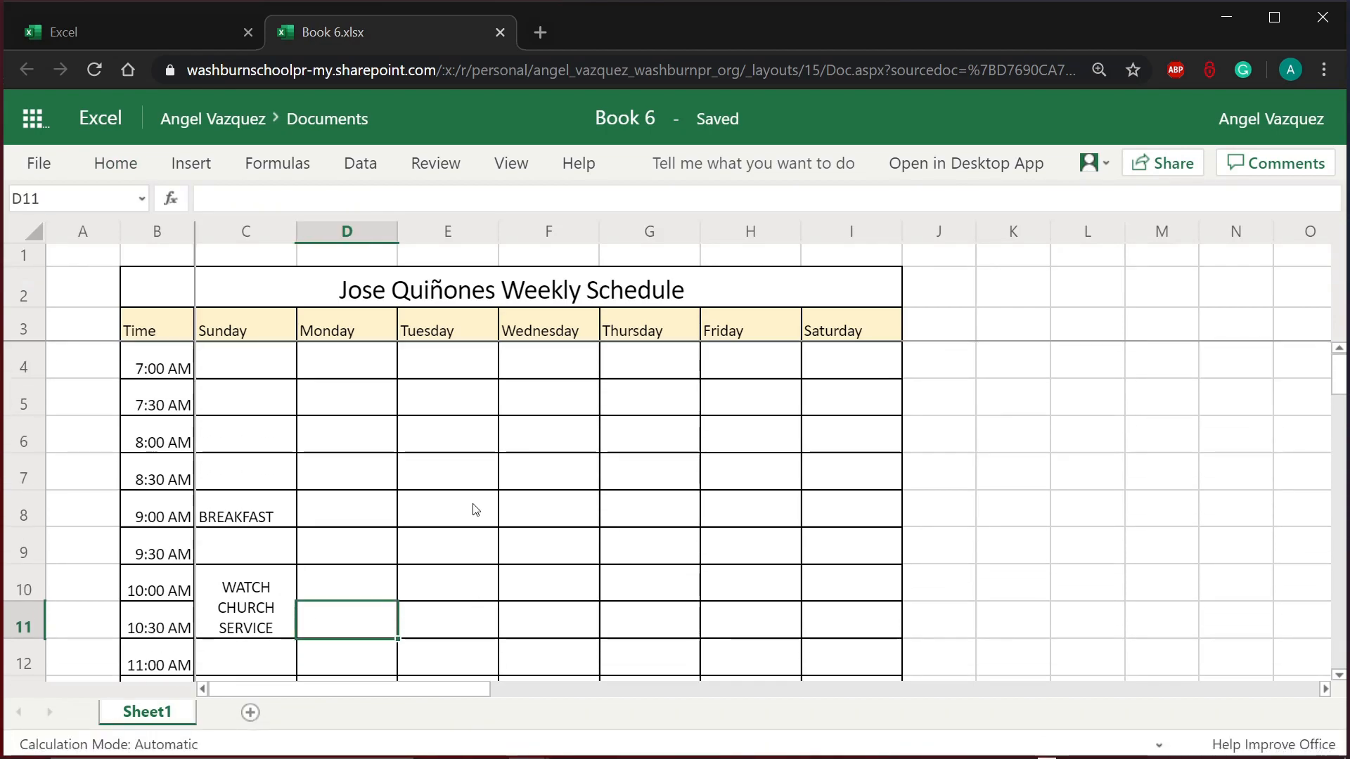
scroll(476, 510, down, 1)
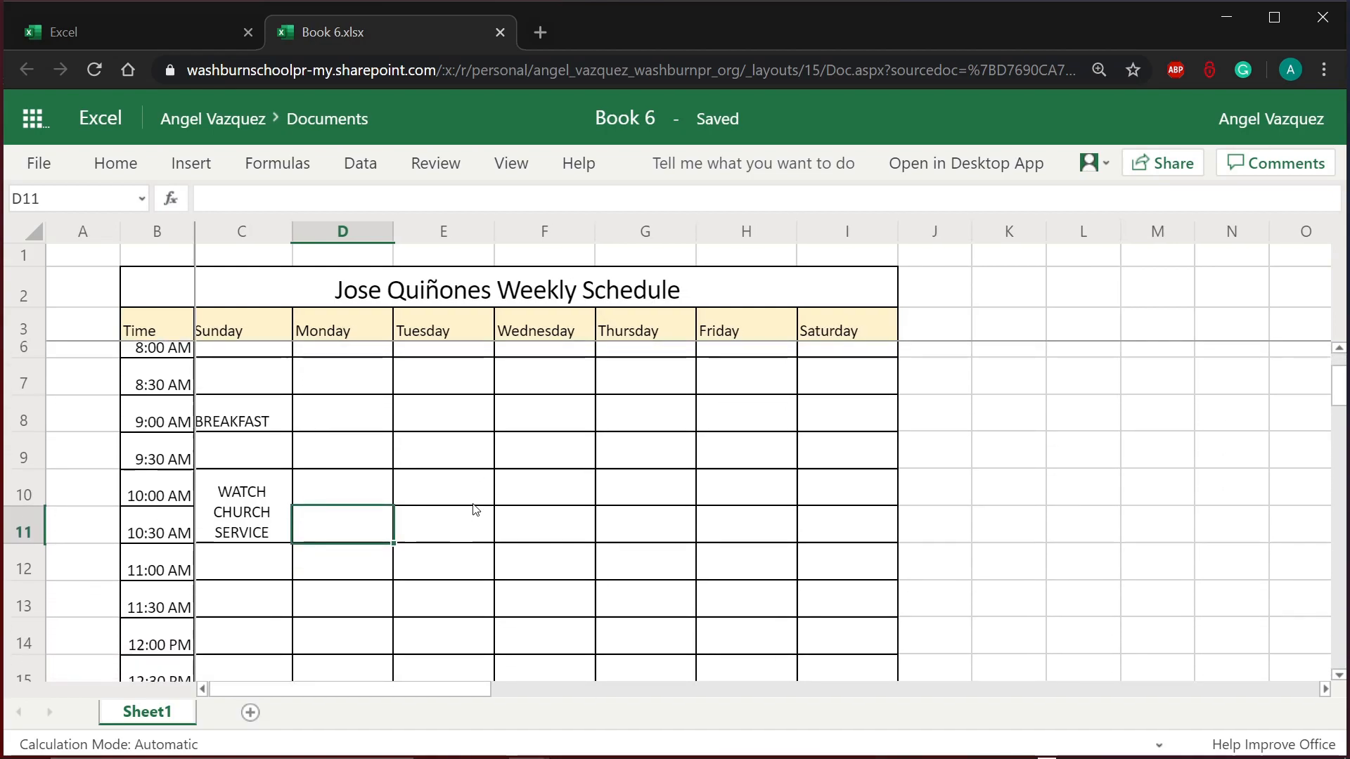
scroll(476, 510, up, 1)
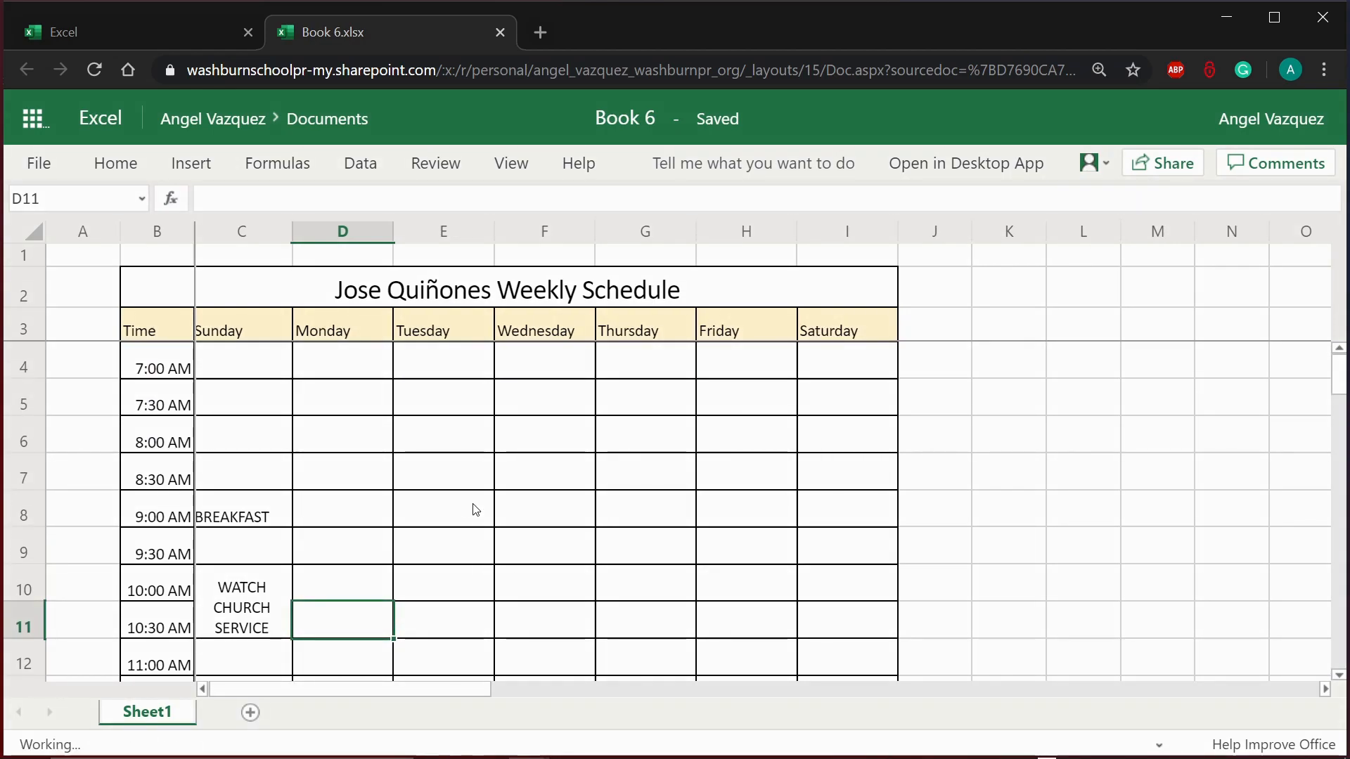
key(ctrl+a)
click(473, 503)
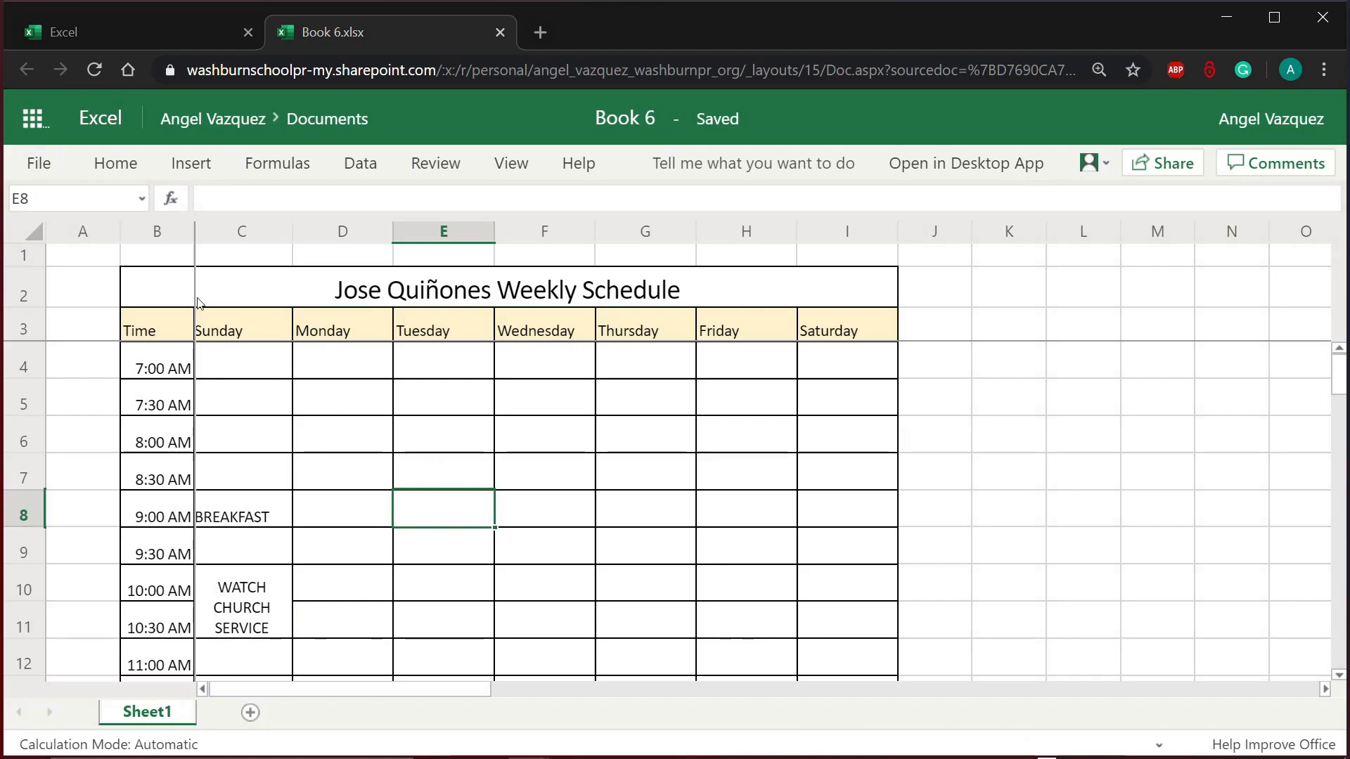
drag(156, 292, 336, 531)
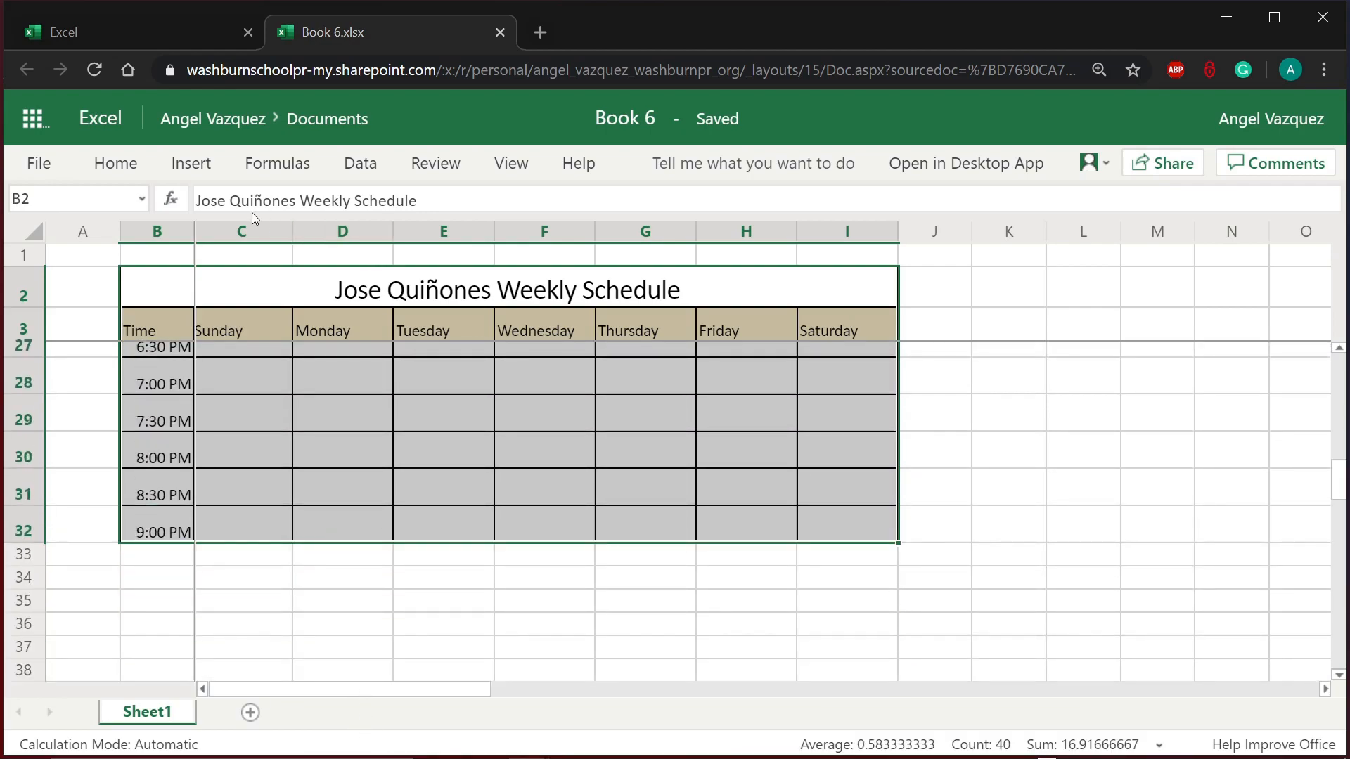
click(136, 162)
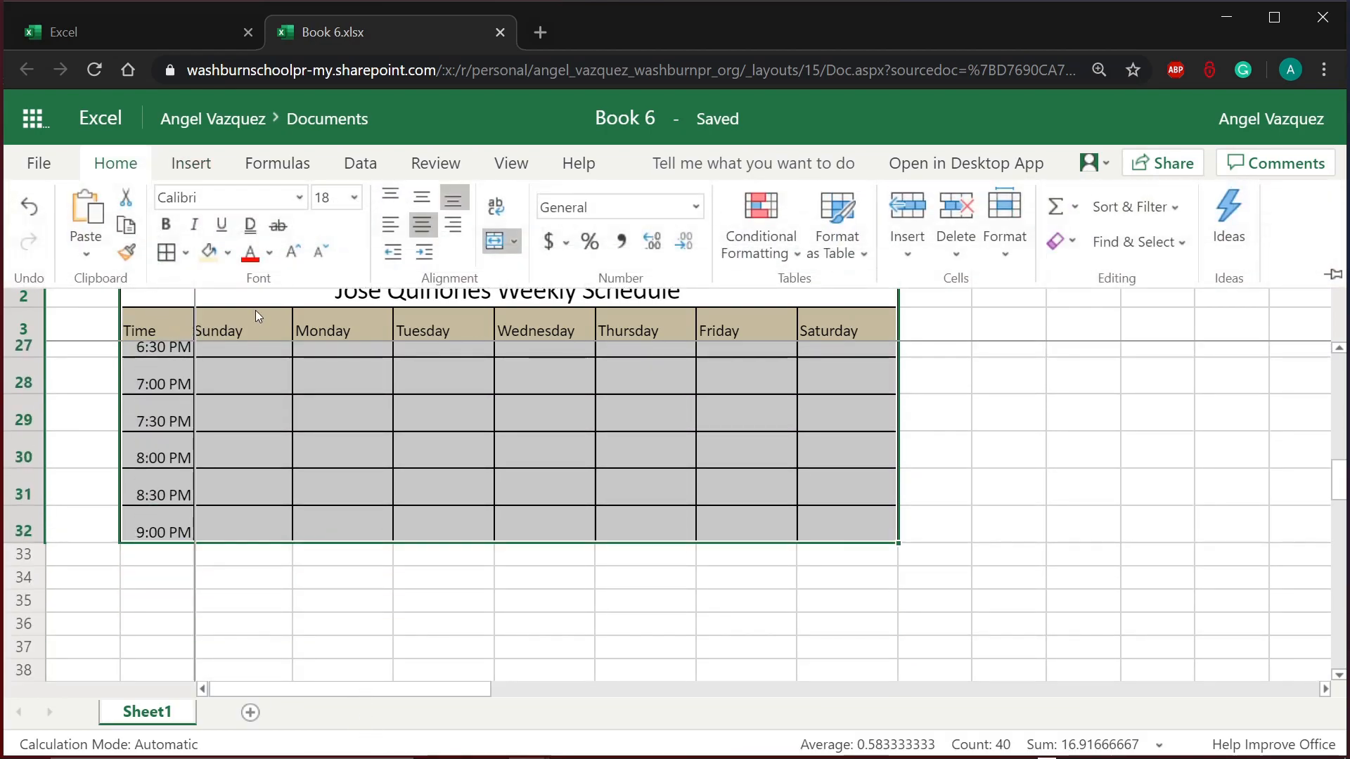
click(489, 216)
scroll(451, 479, up, 8)
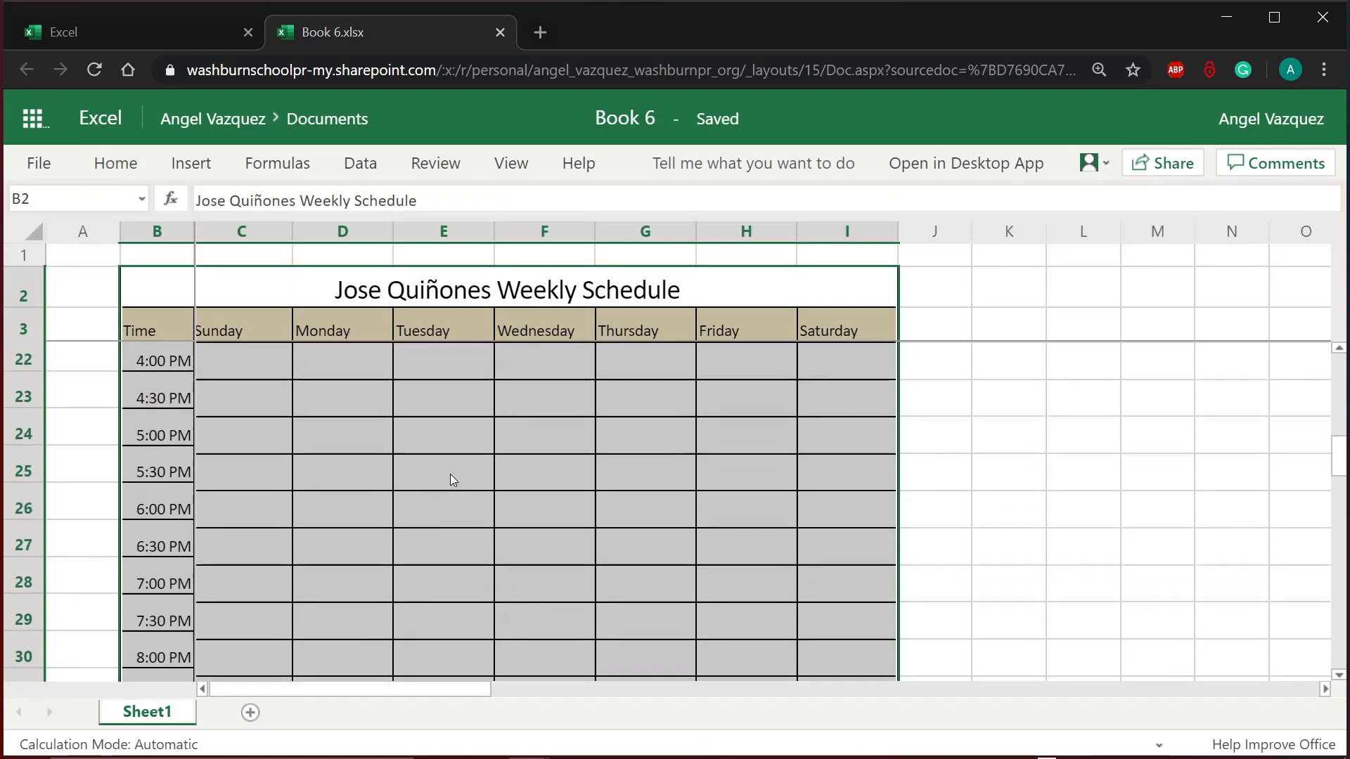
click(451, 479)
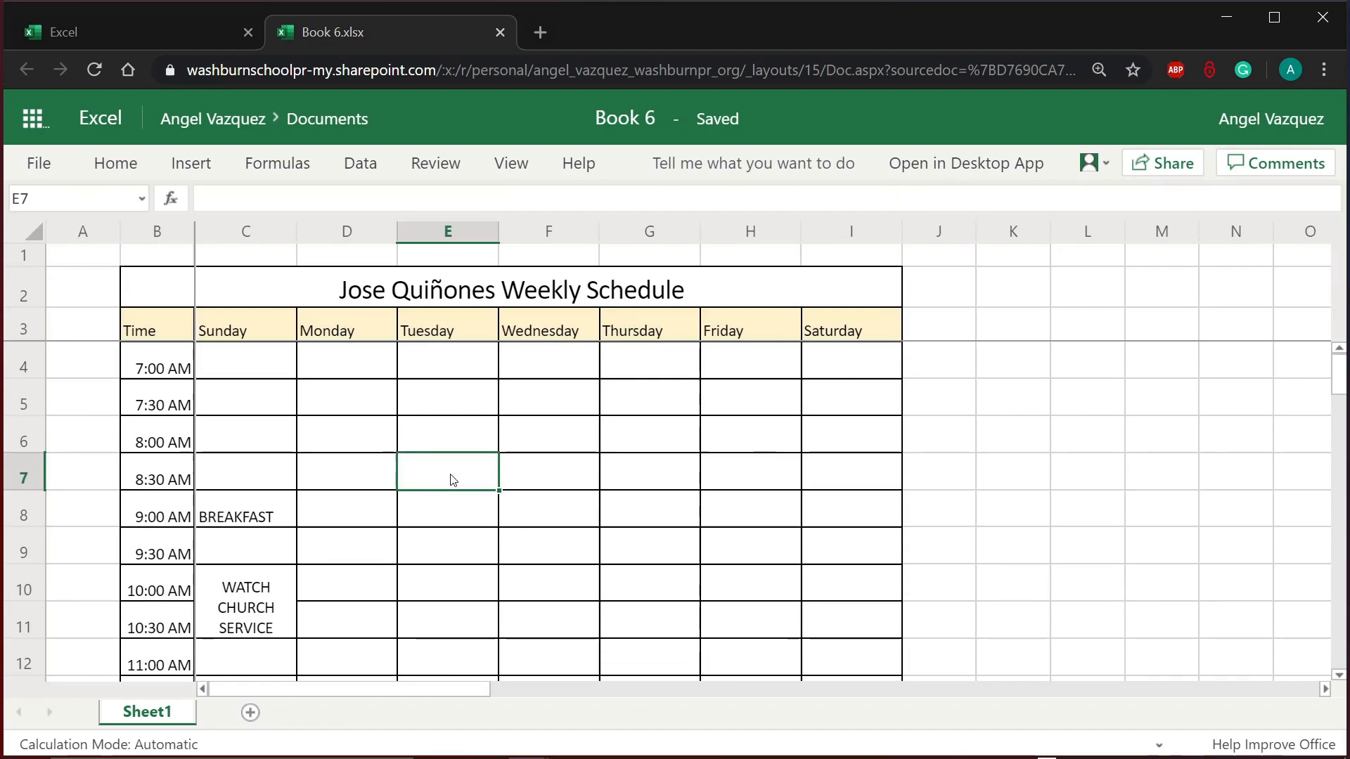
scroll(454, 480, down, 1)
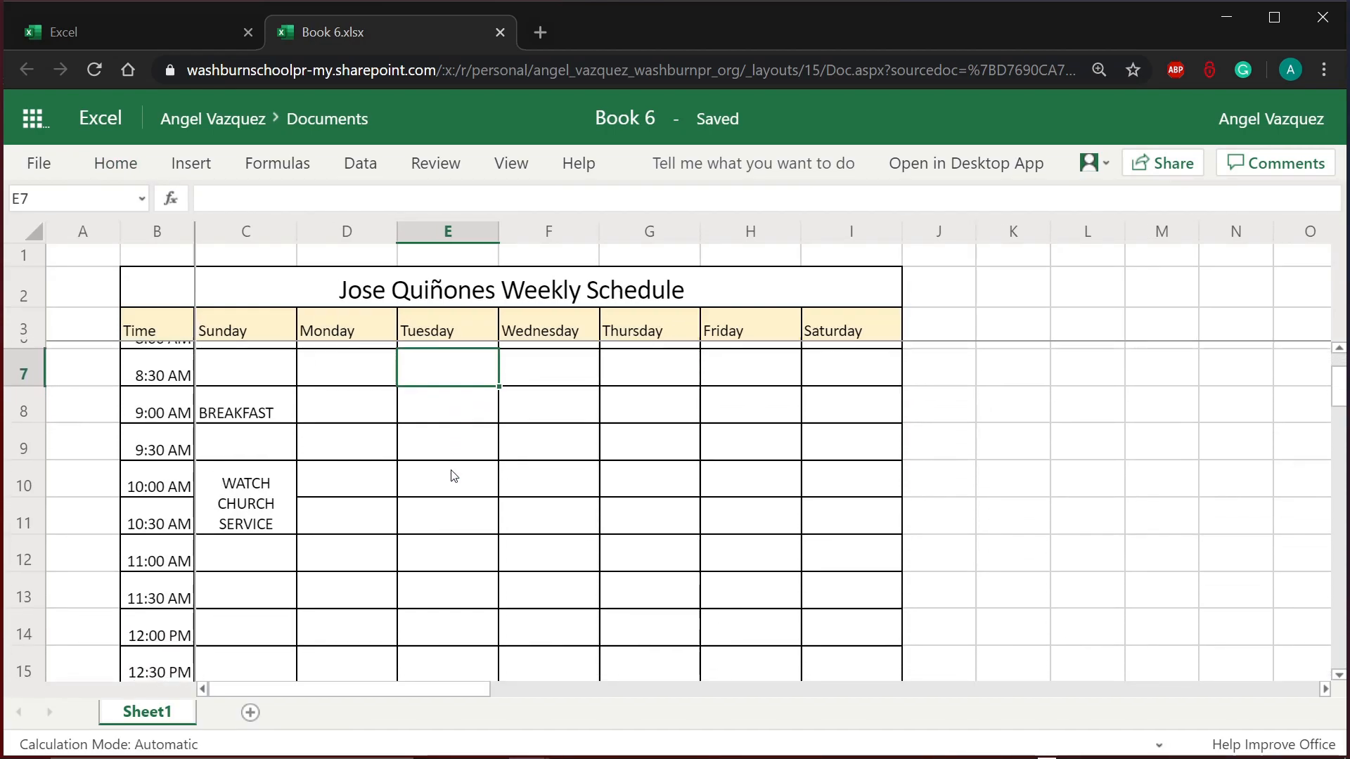
scroll(453, 476, down, 1)
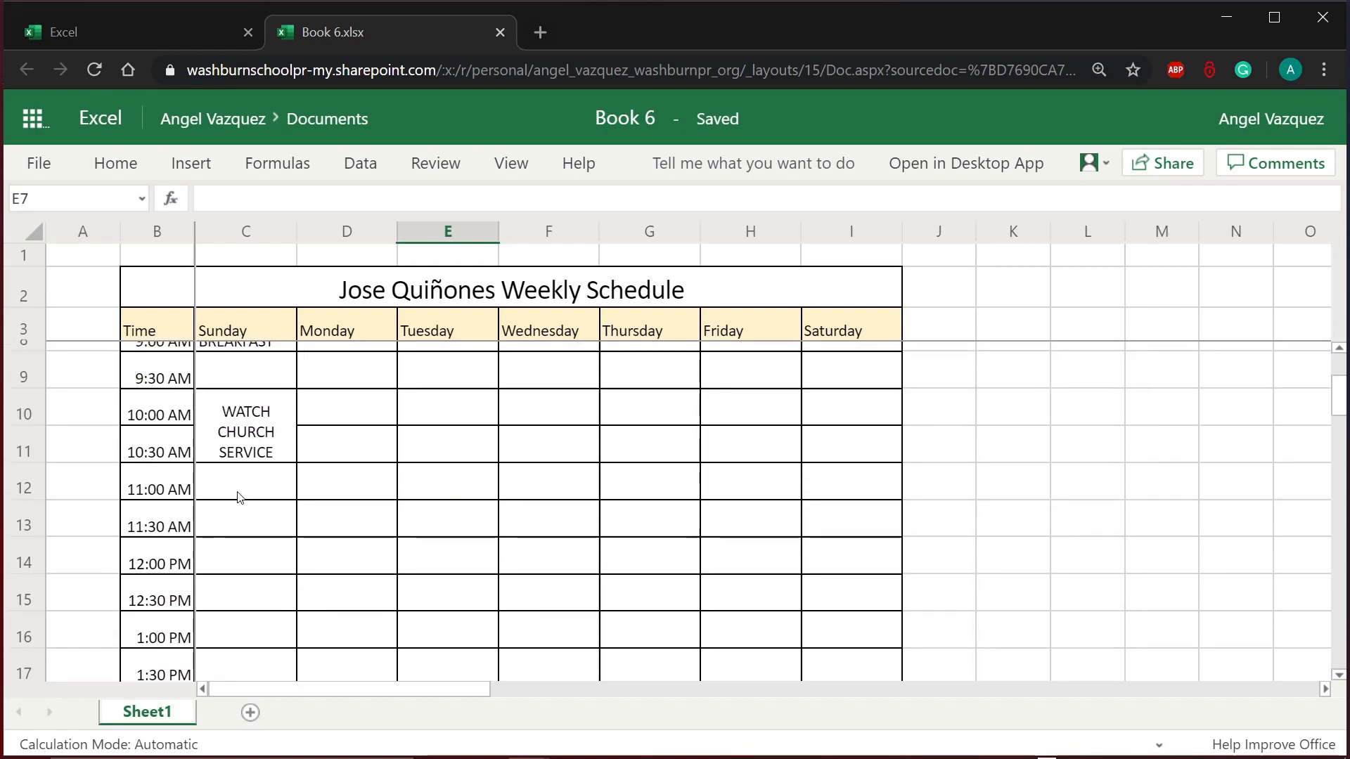
click(242, 485)
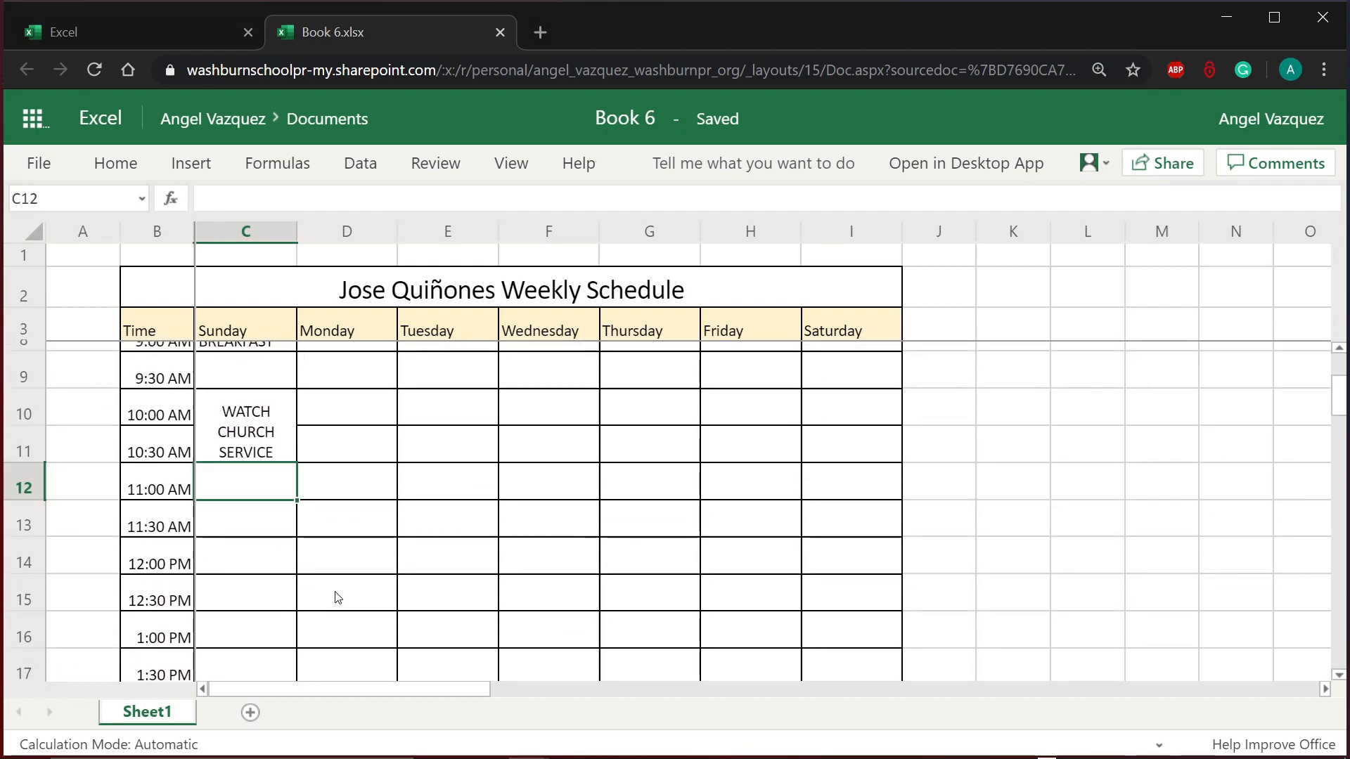
Step: Type EAT LUNCH in C12 and merge and center it across C12:C13
text(EAT )
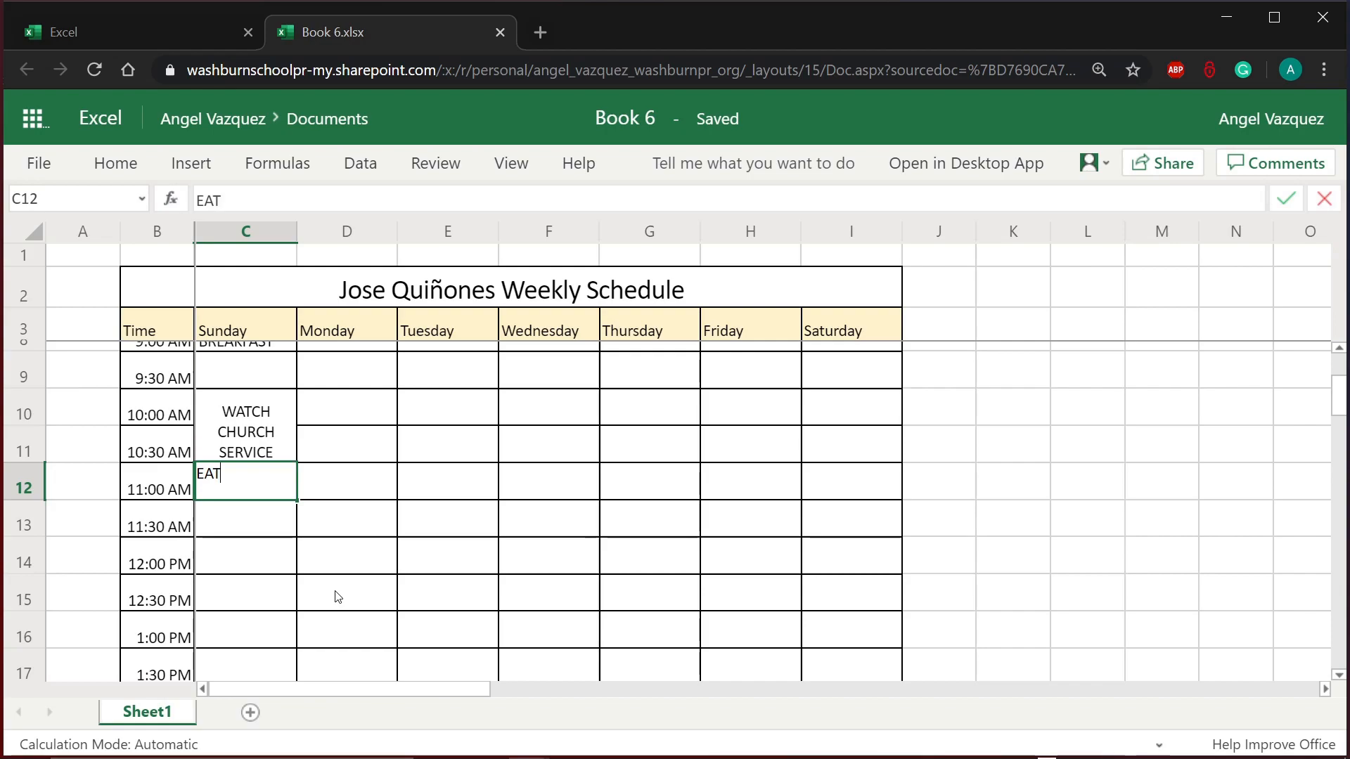
text(LUNCH)
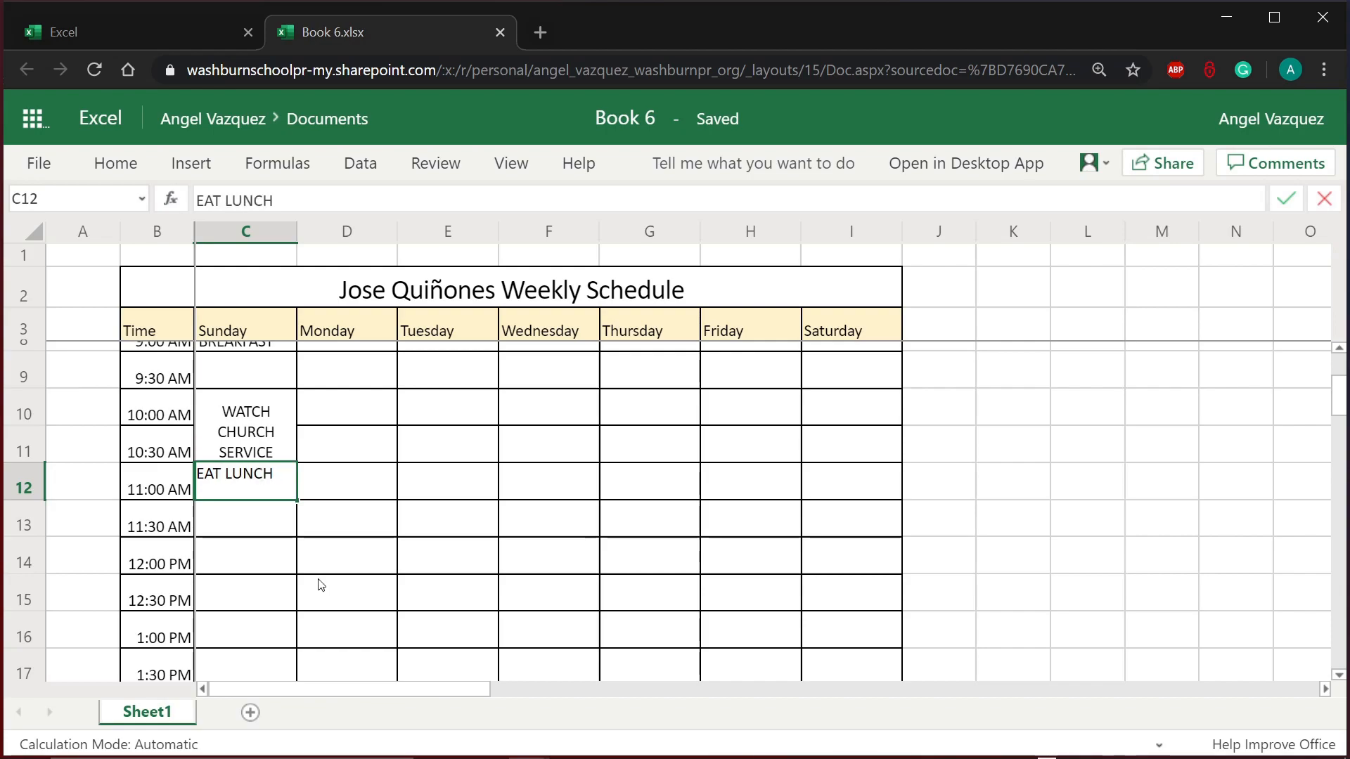
drag(300, 559, 267, 541)
drag(258, 488, 251, 509)
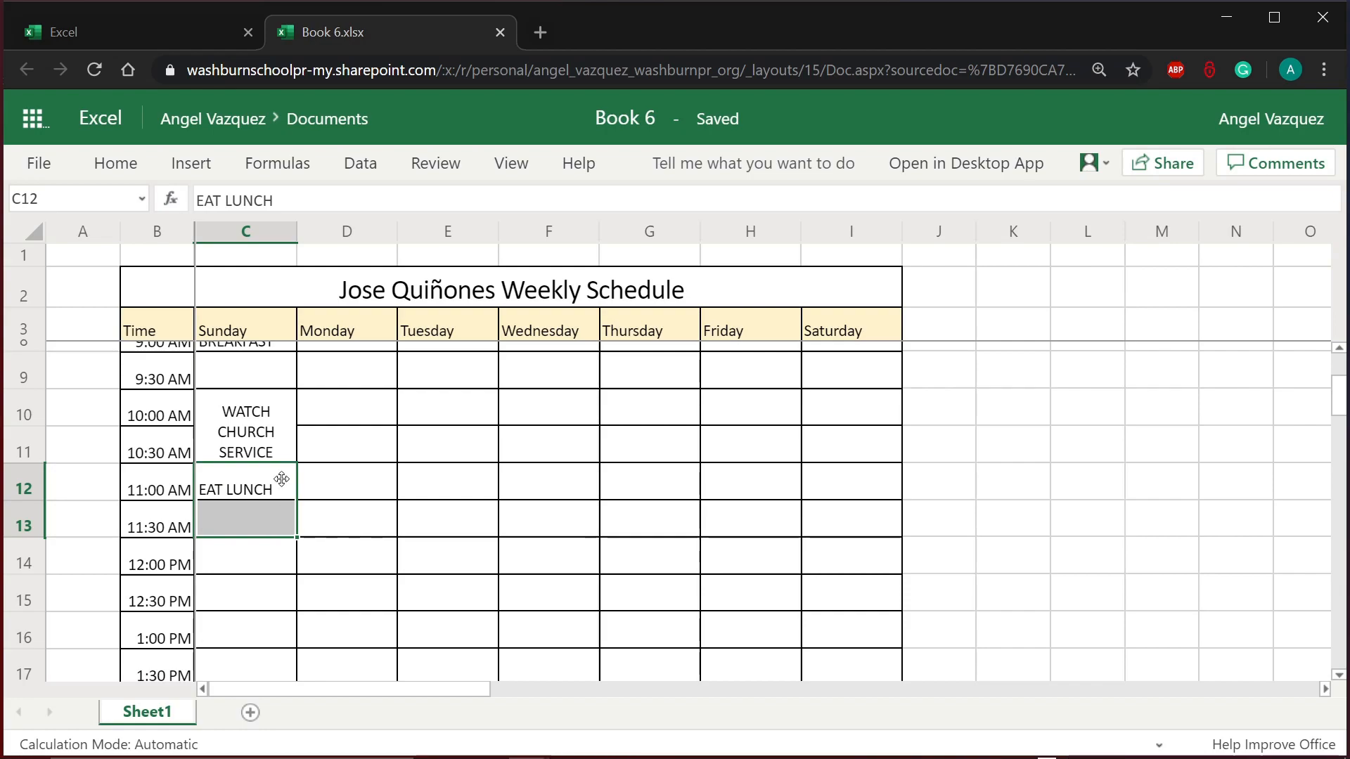
drag(235, 475, 228, 508)
click(115, 163)
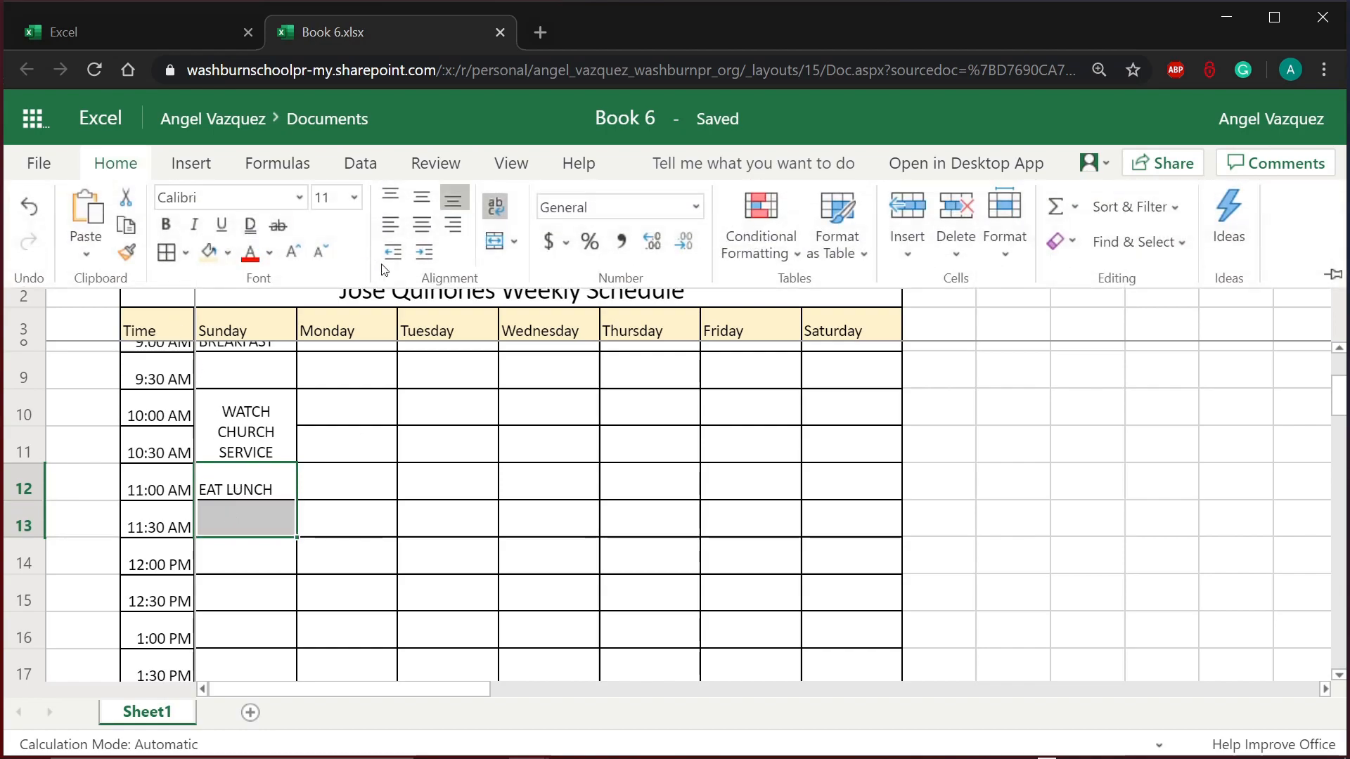
click(492, 252)
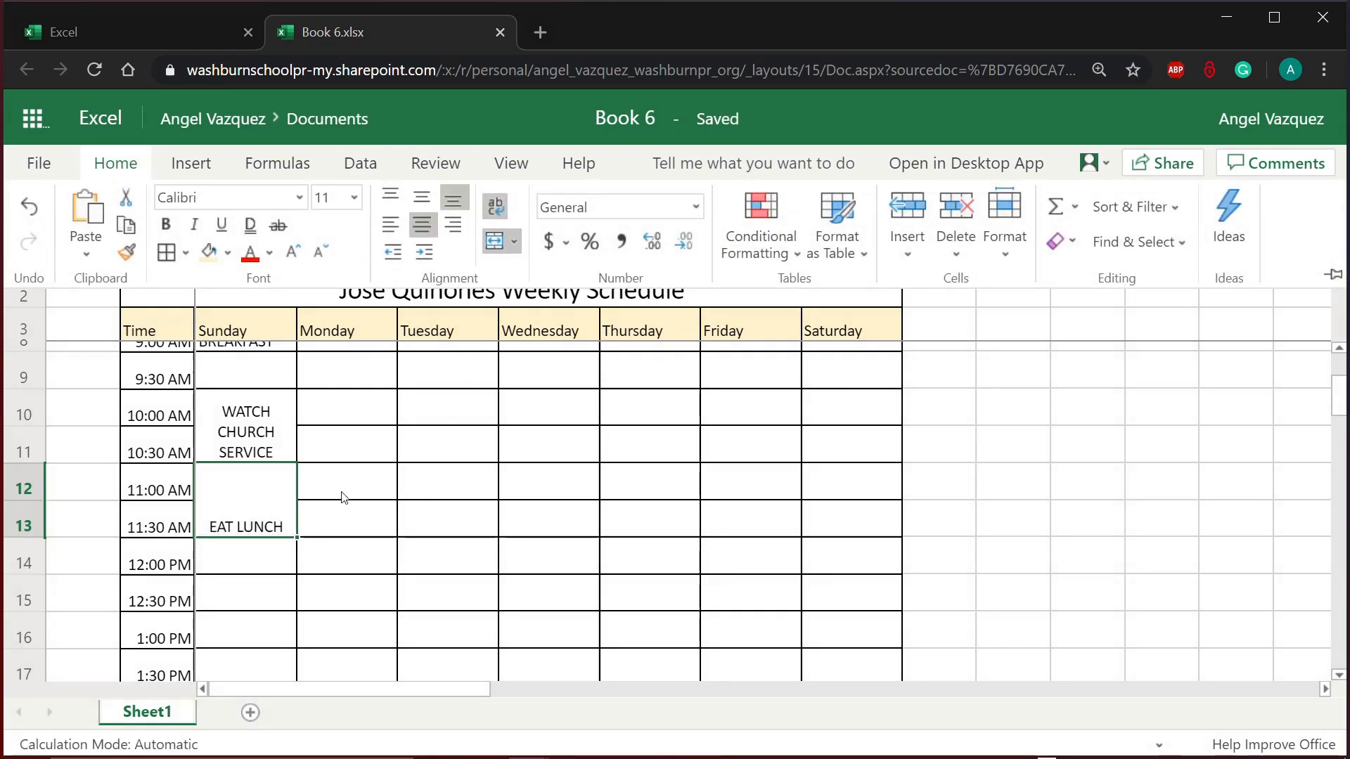
Step: Enter DO CHORES AND HELP IN THE HOUSE in Sunday's 12:00 PM cell C14
click(274, 568)
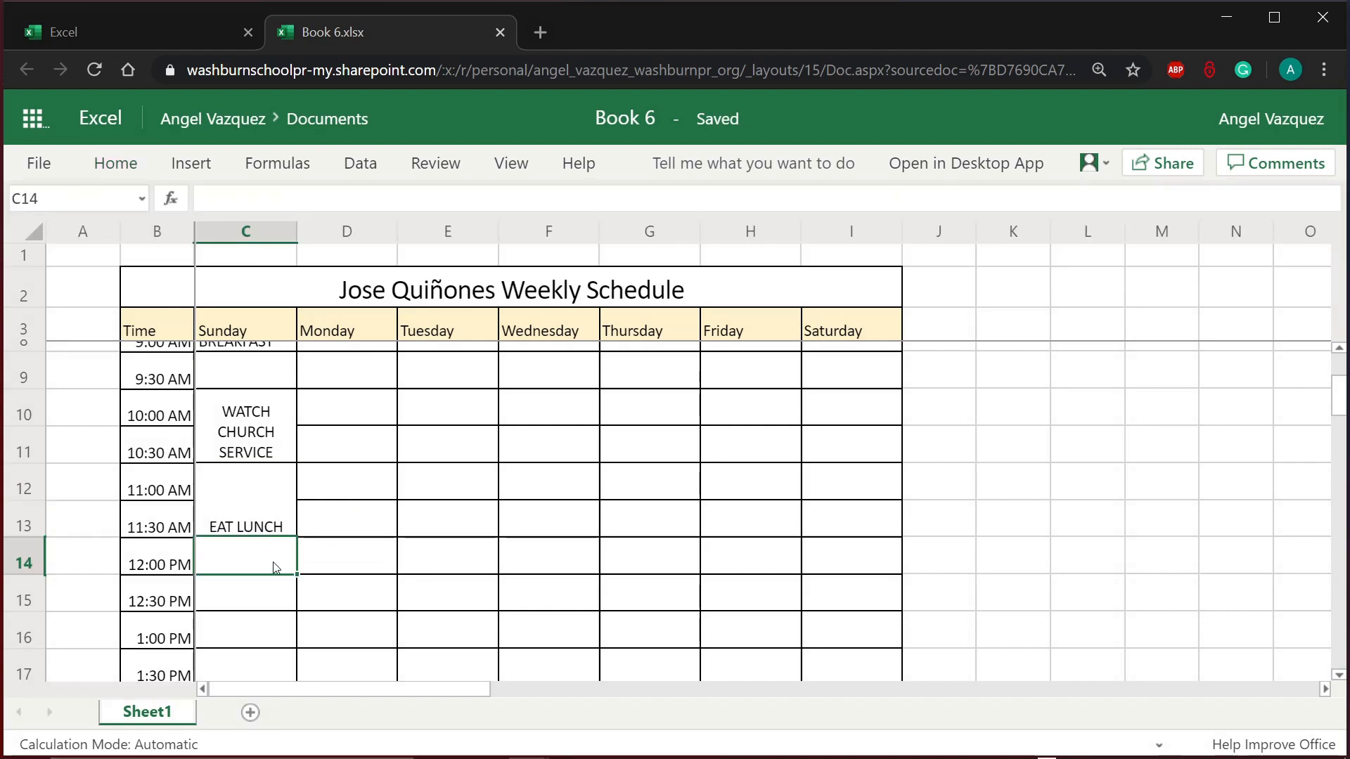
scroll(360, 598, down, 2)
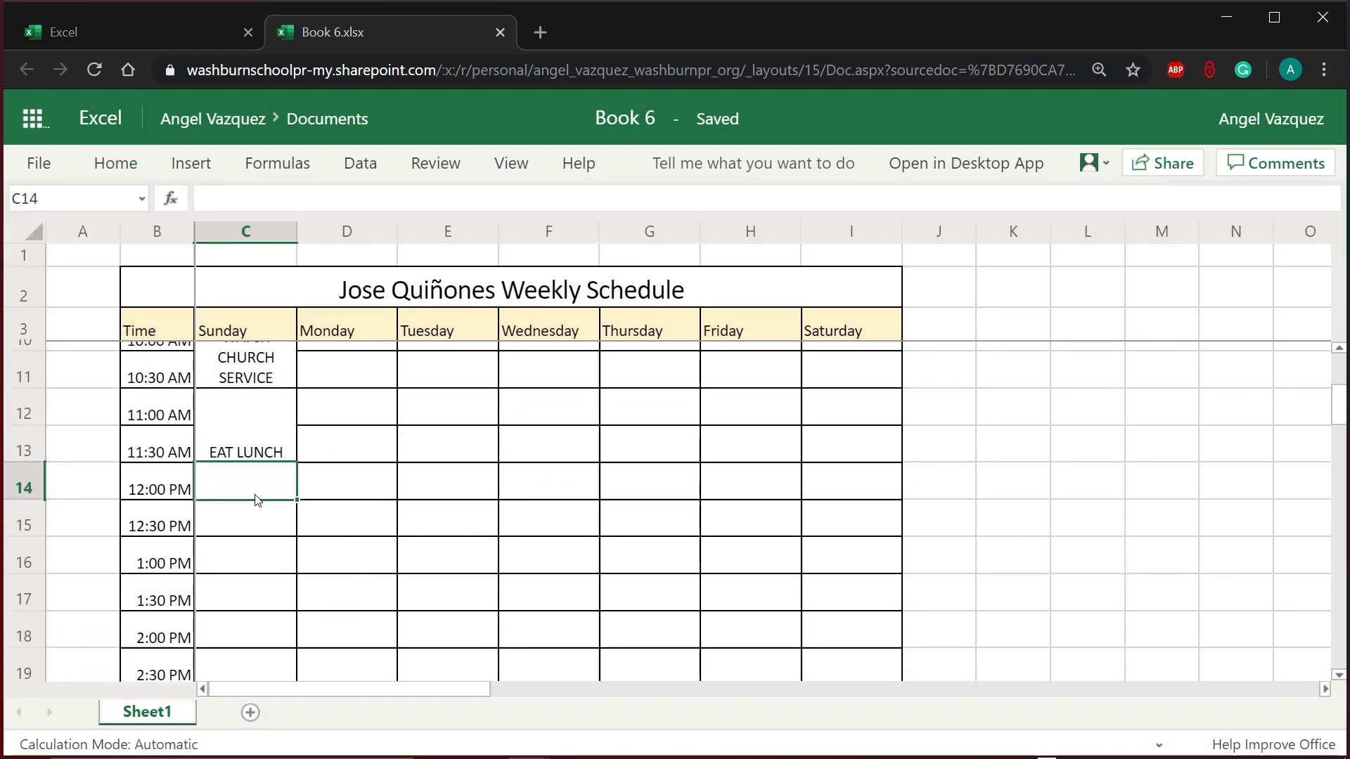
scroll(247, 500, down, 5)
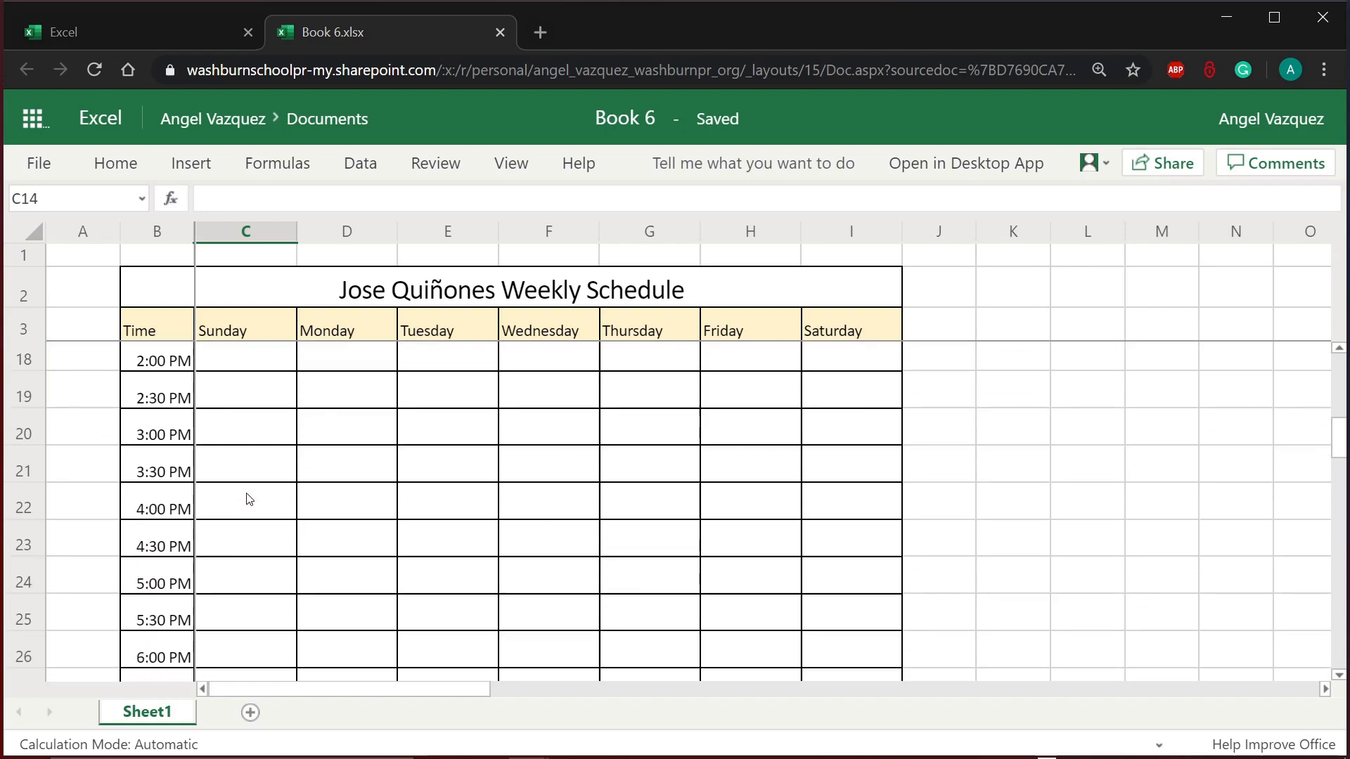
scroll(249, 499, up, 1)
scroll(248, 499, up, 1)
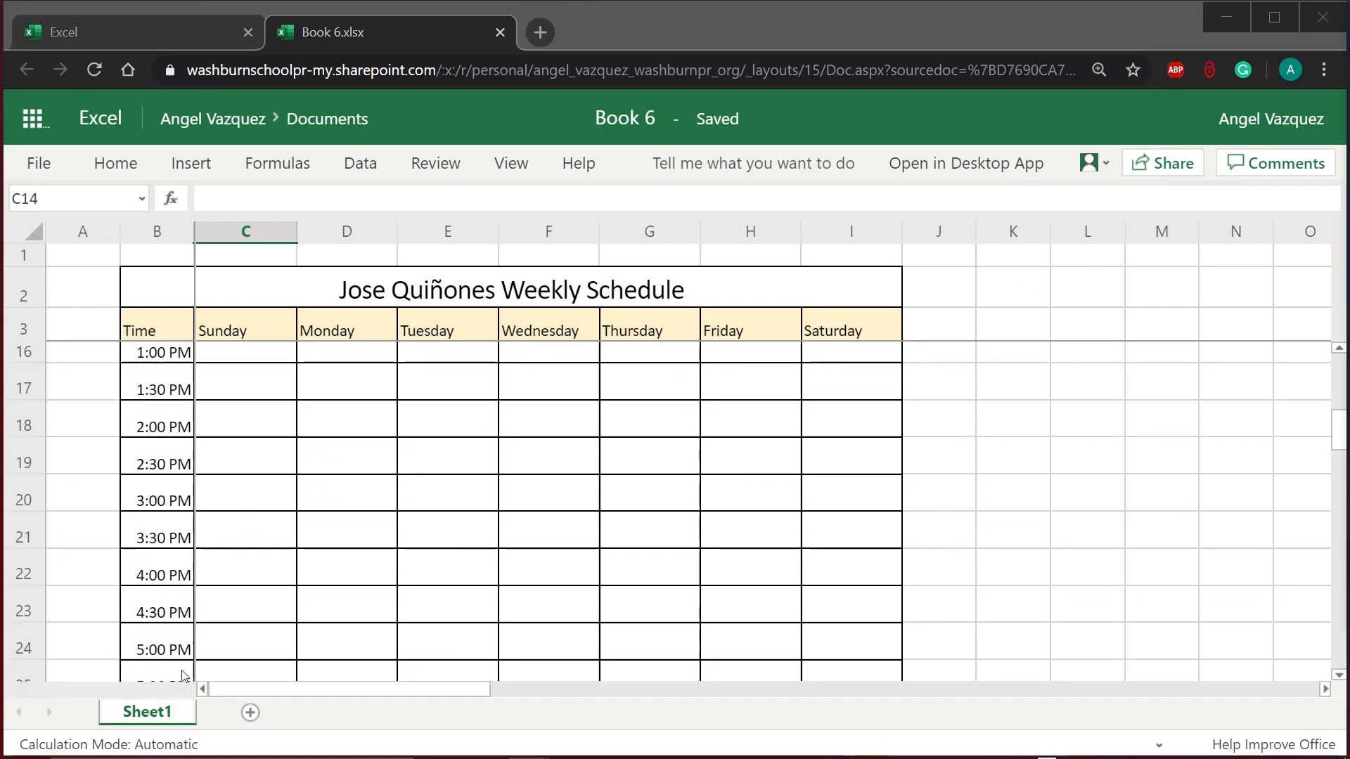
click(272, 501)
scroll(272, 506, up, 3)
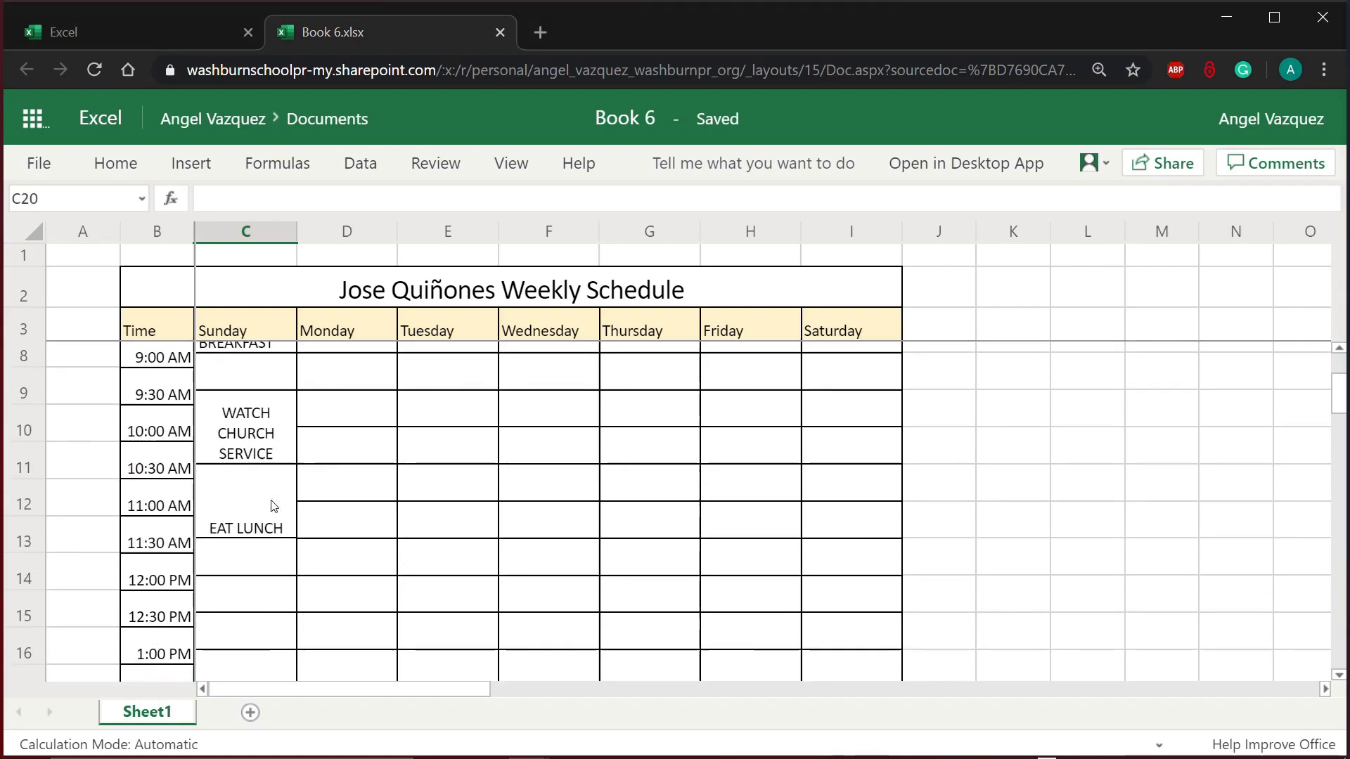
scroll(274, 506, down, 2)
click(260, 404)
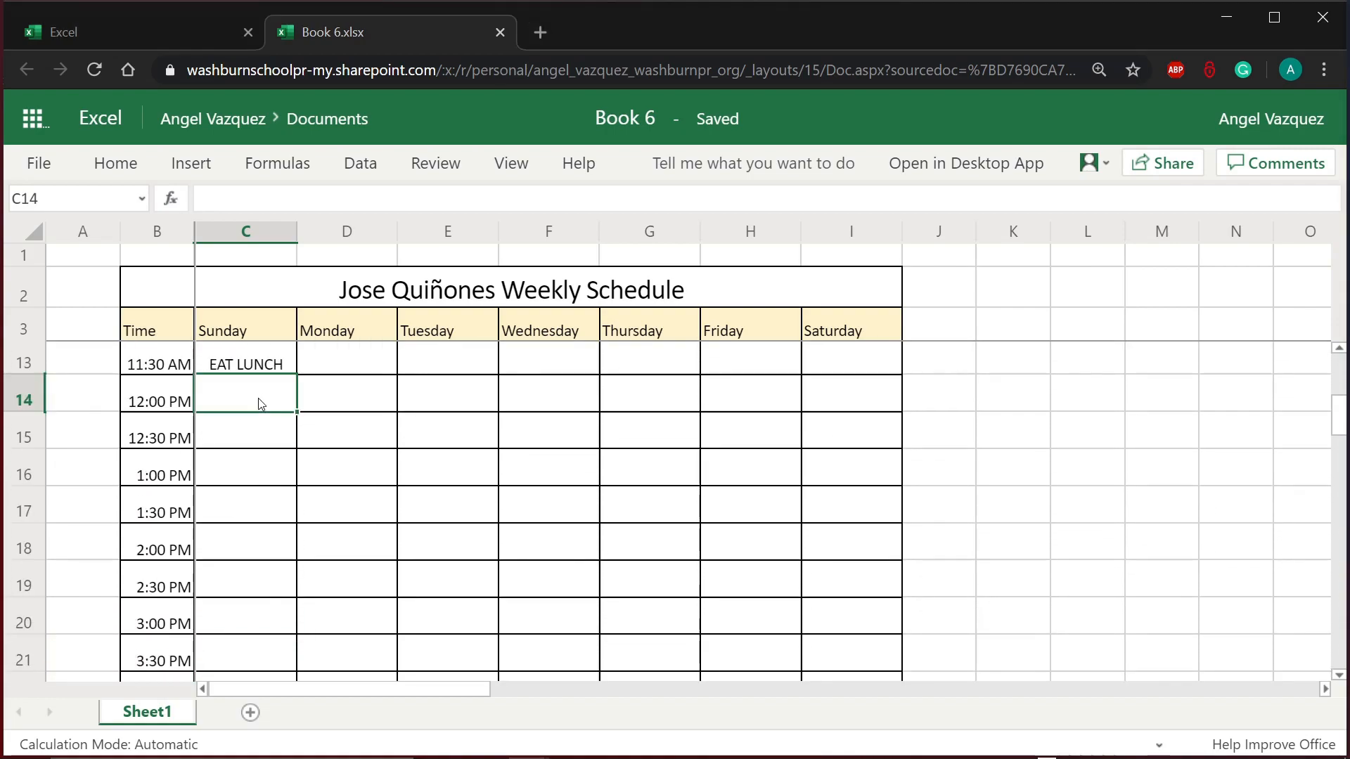
drag(261, 413, 268, 644)
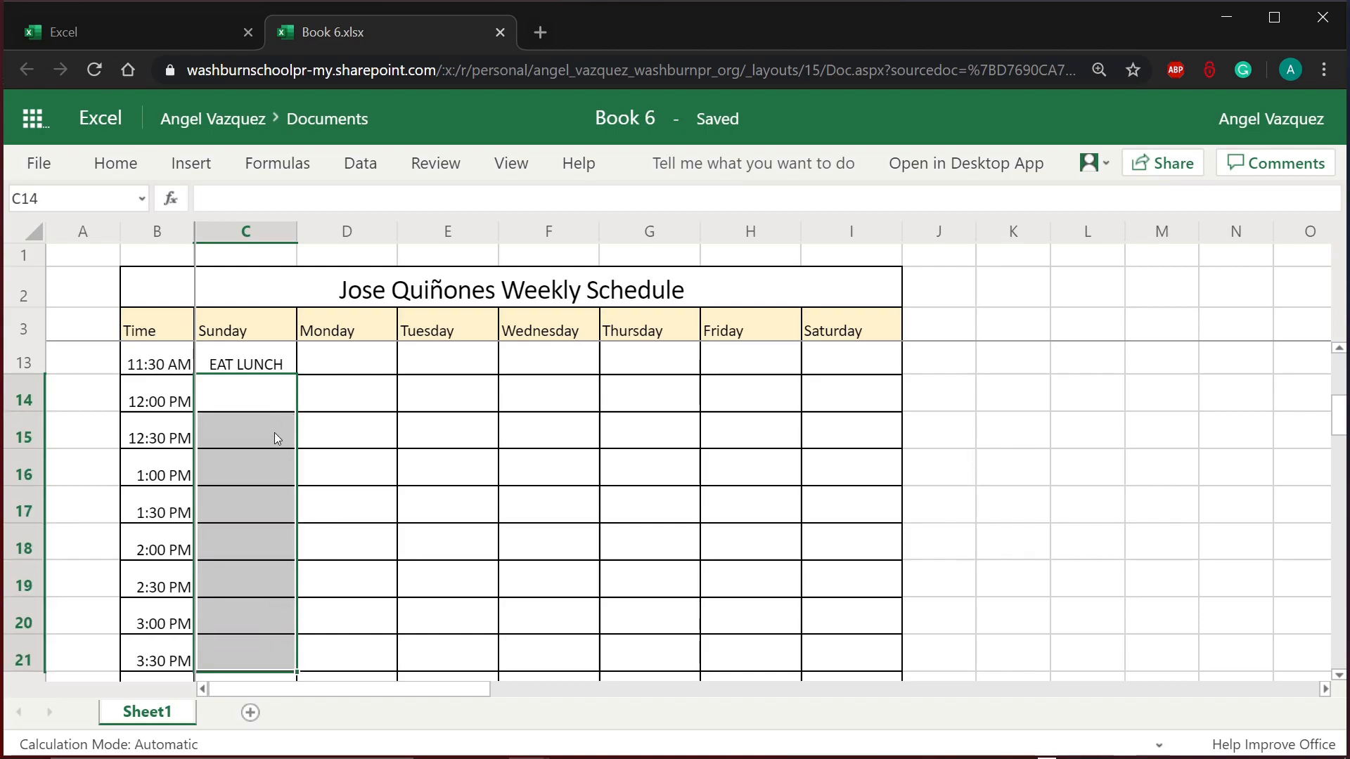
click(269, 406)
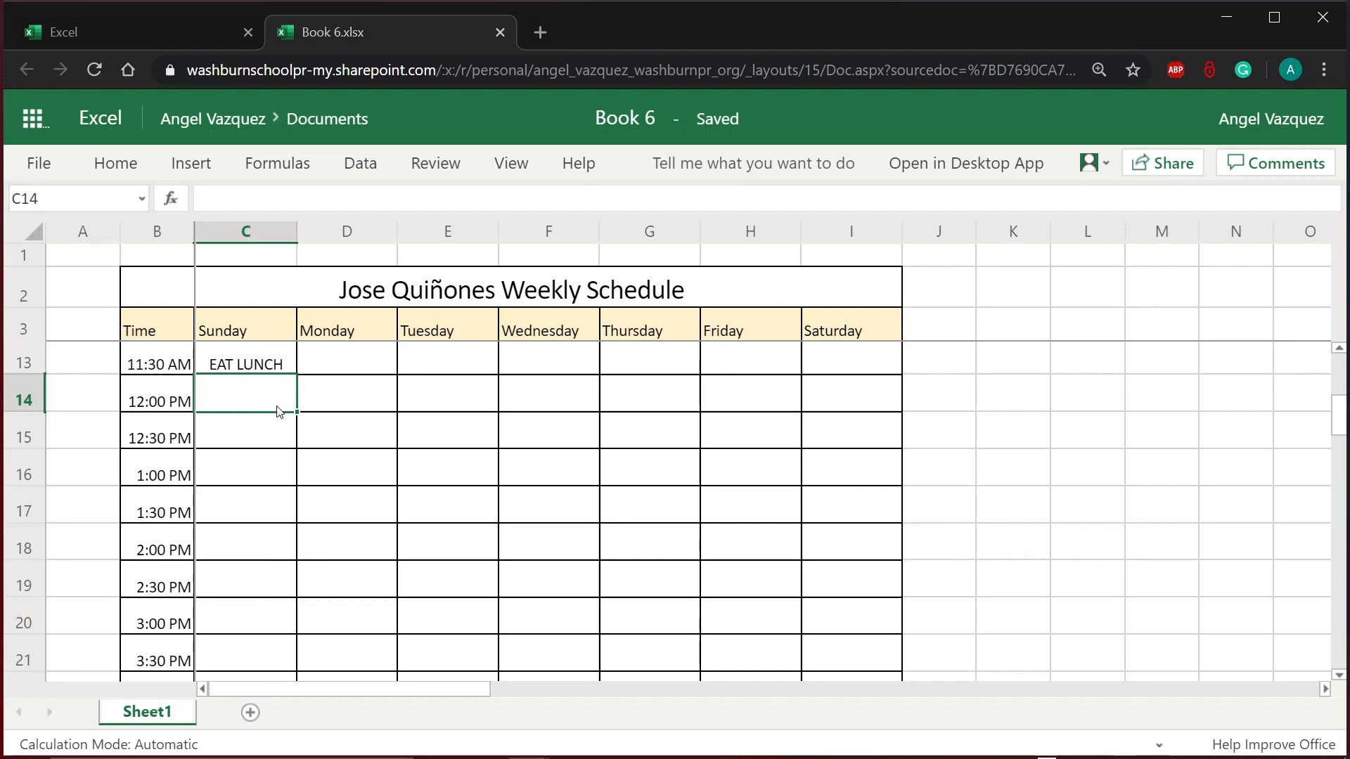
text(DO CHORE)
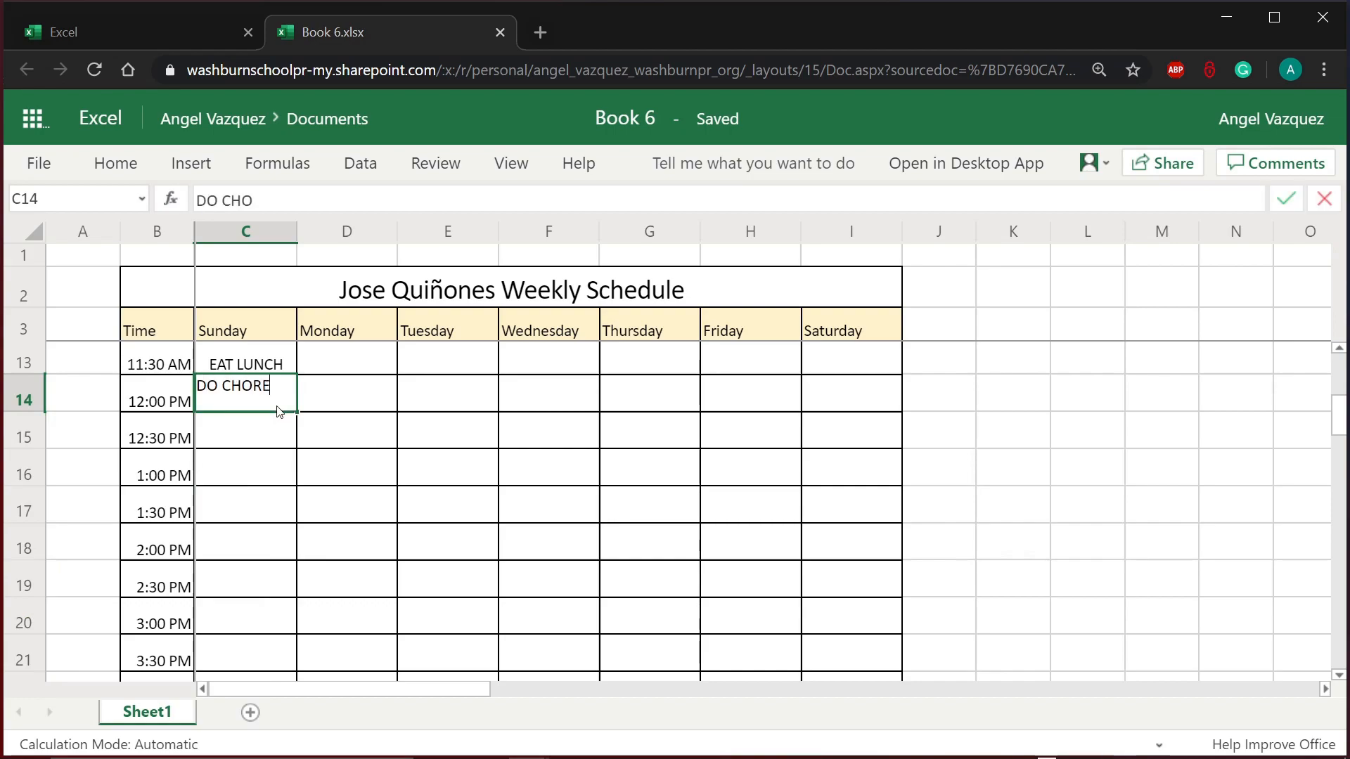
text(S AND )
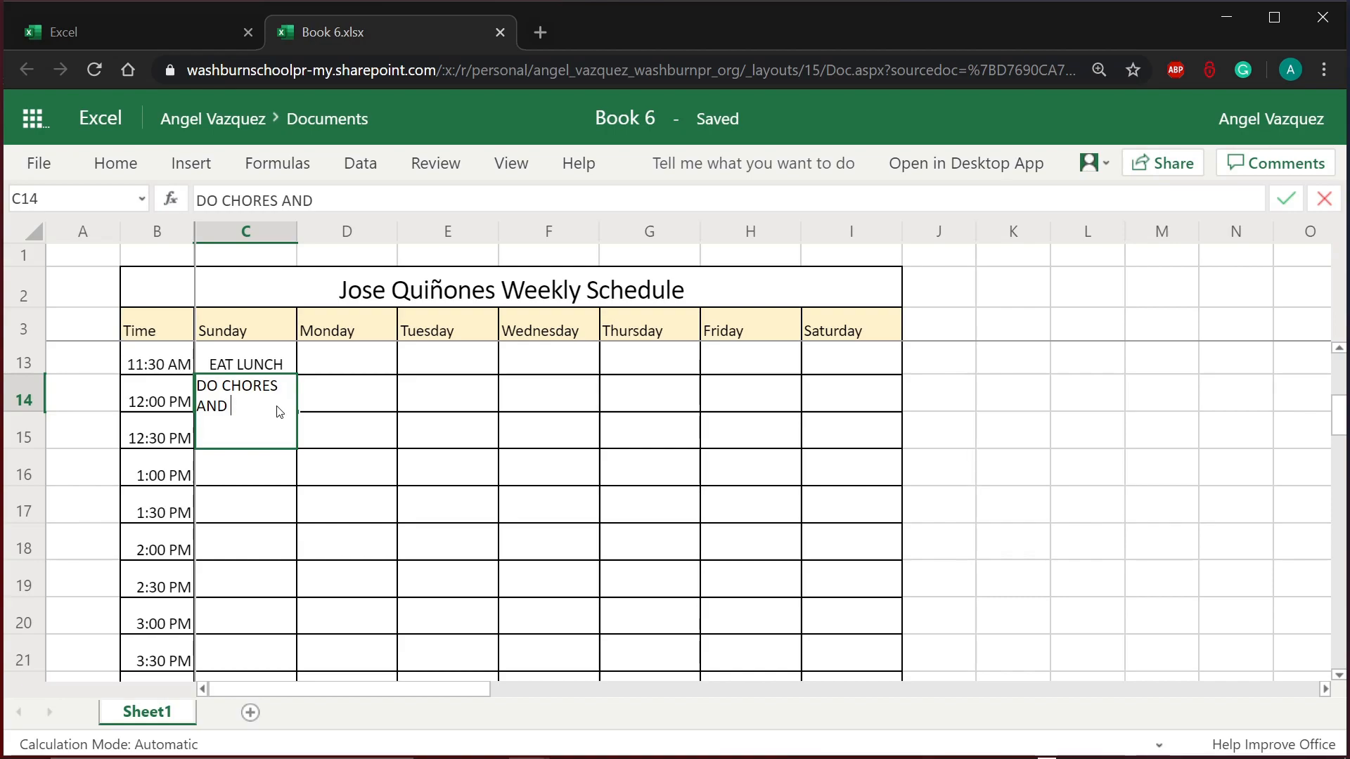
text(HELP IN THE HOUSE)
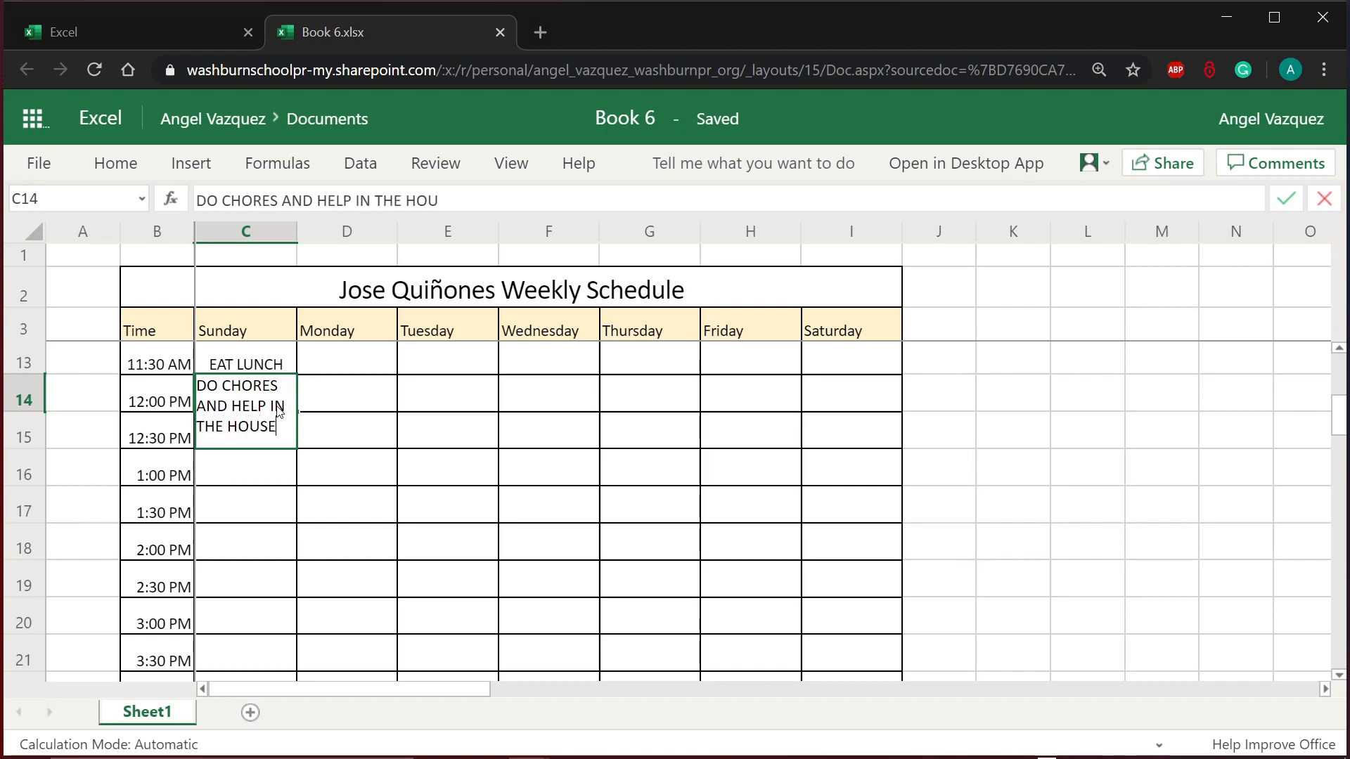
key(Return)
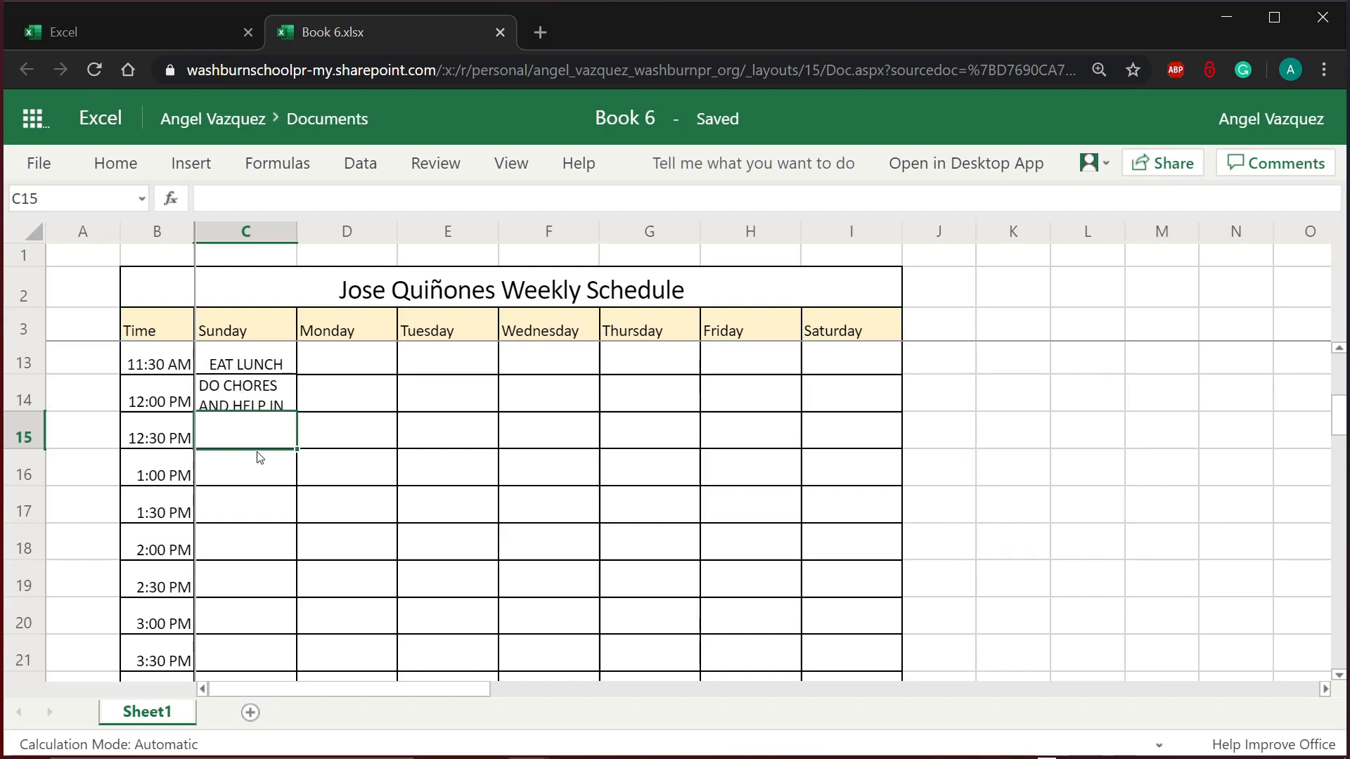
Step: Merge and center C14:C21, Sunday's 12:00–3:30 PM slots, into one cell
drag(263, 393, 238, 644)
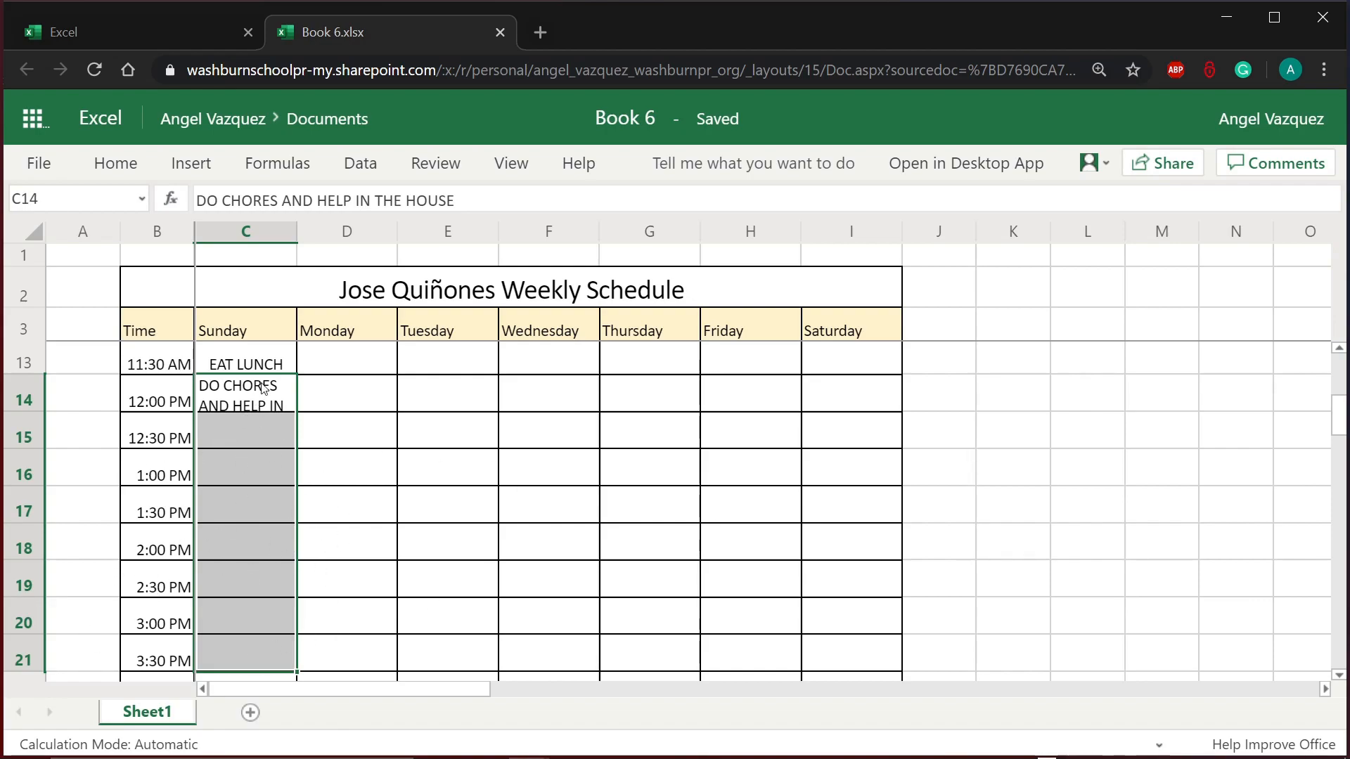
drag(265, 388, 235, 653)
scroll(236, 608, down, 3)
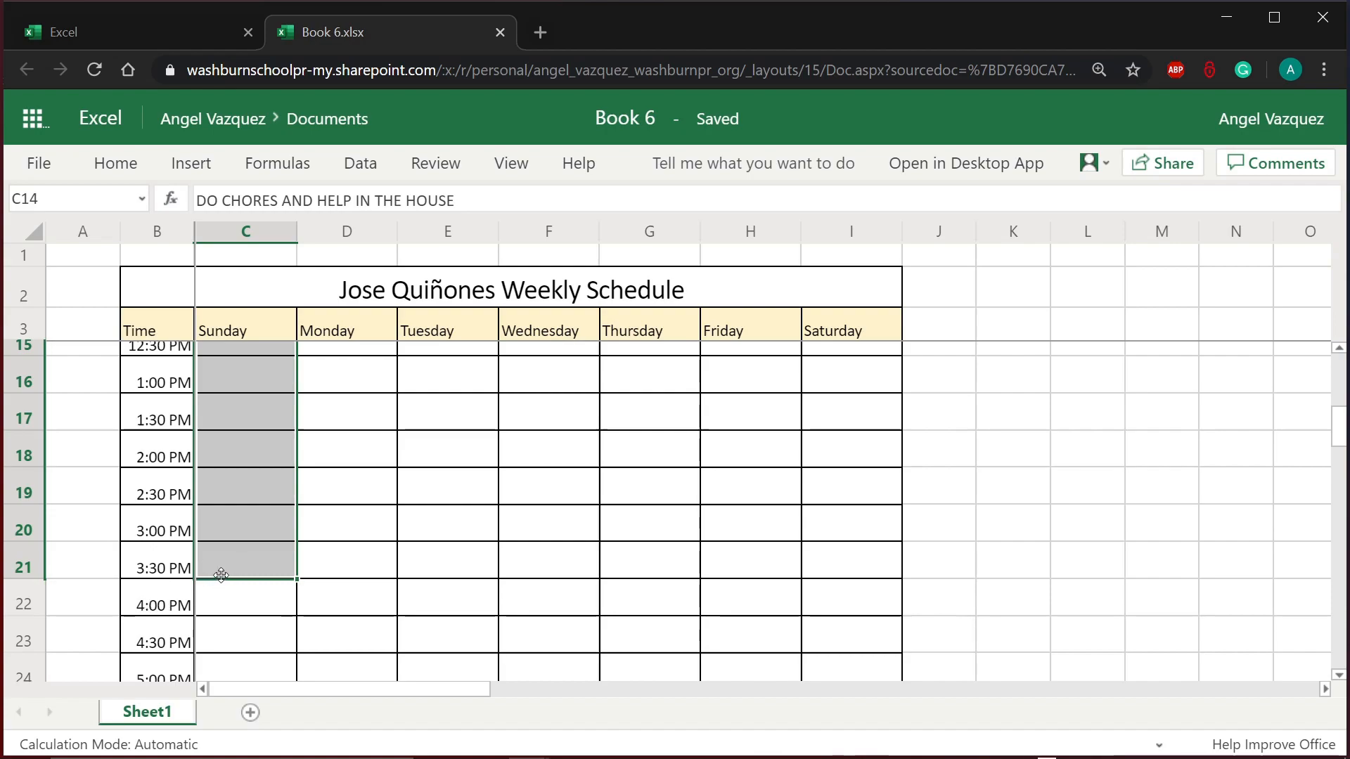
scroll(237, 550, up, 2)
scroll(236, 551, down, 1)
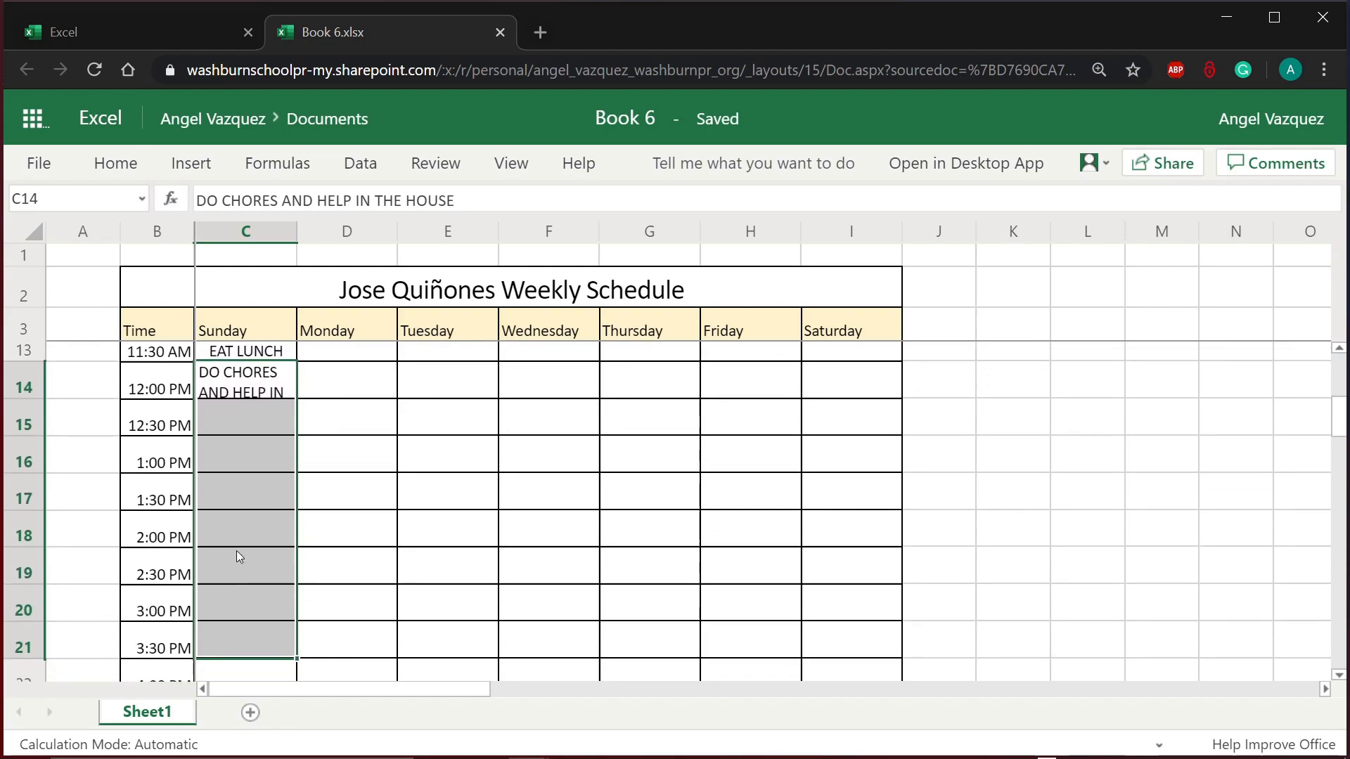
scroll(236, 551, down, 1)
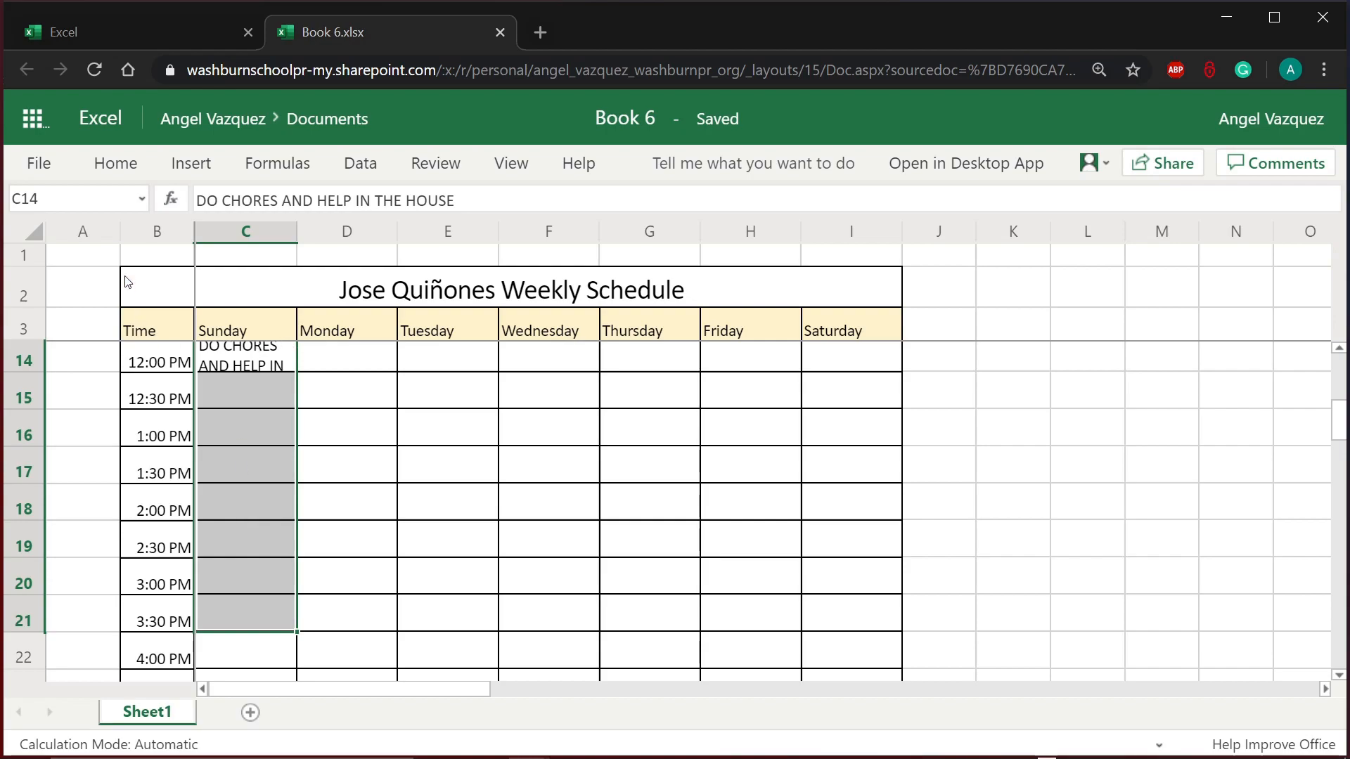
click(128, 171)
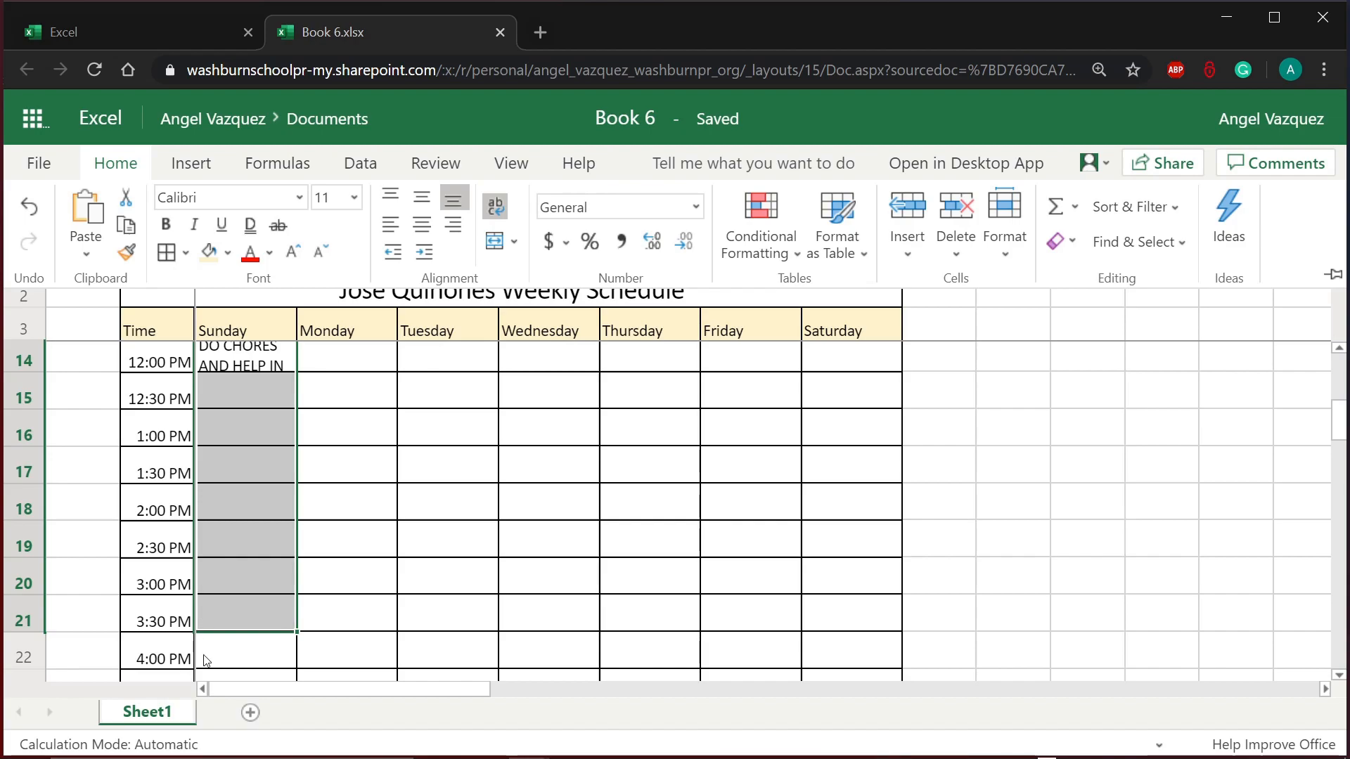
click(494, 241)
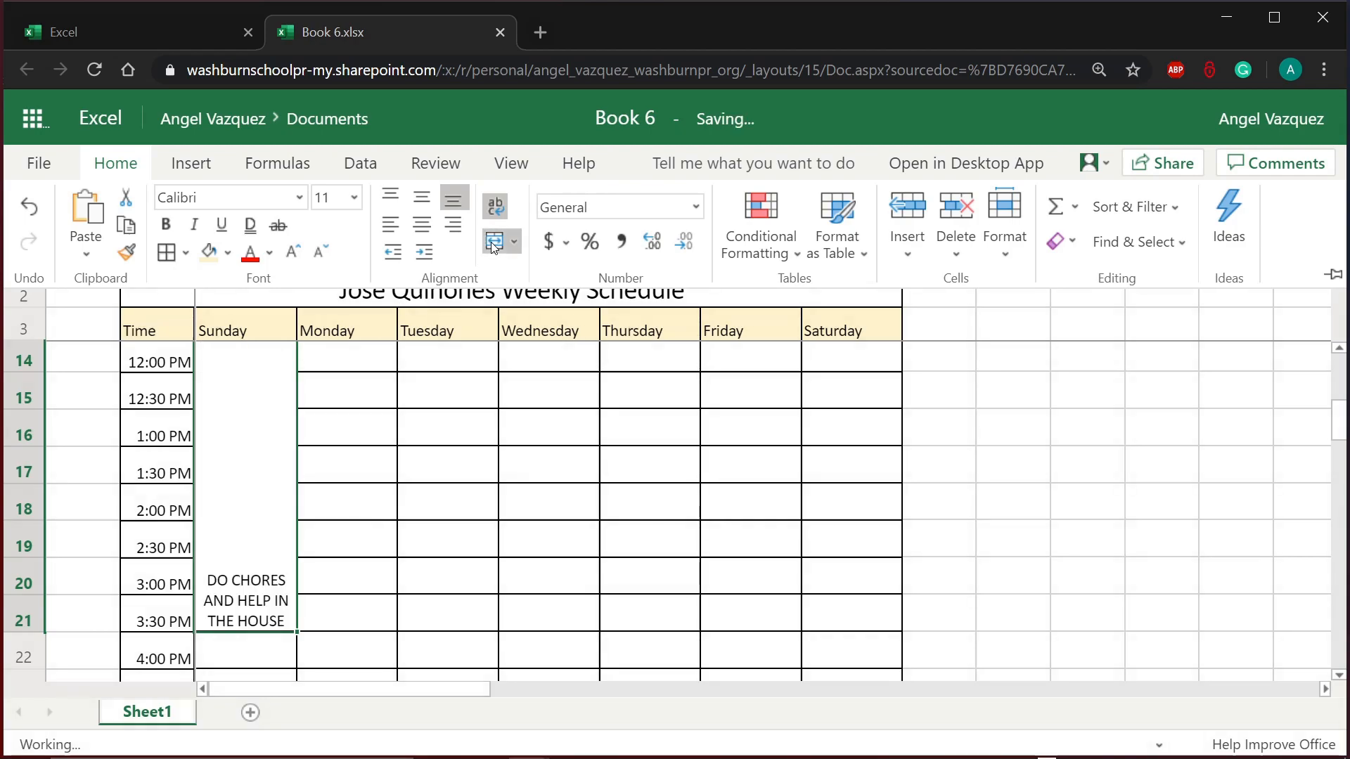
key(ctrl+F1)
scroll(416, 519, up, 3)
Step: Review the merged Sunday chores and WATCH CHURCH SERVICE cells
click(420, 512)
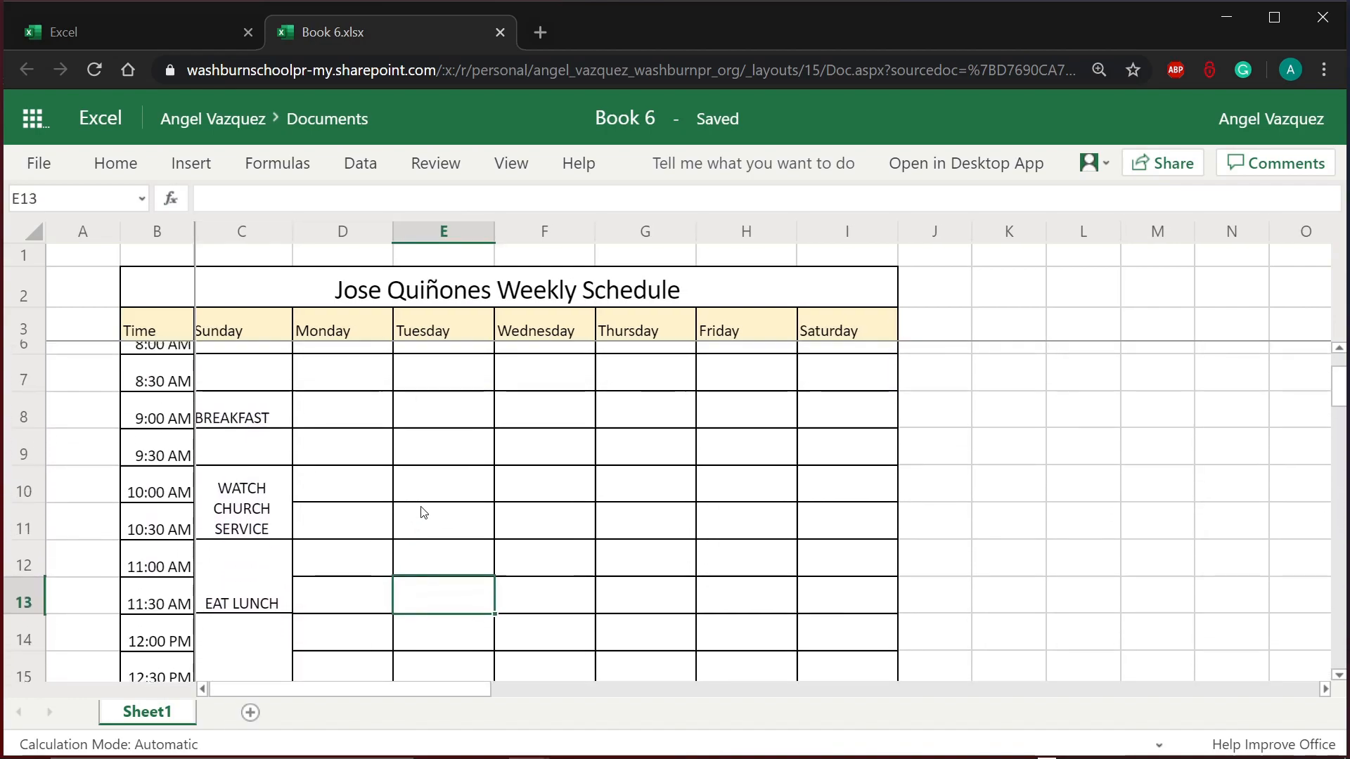
scroll(445, 529, down, 3)
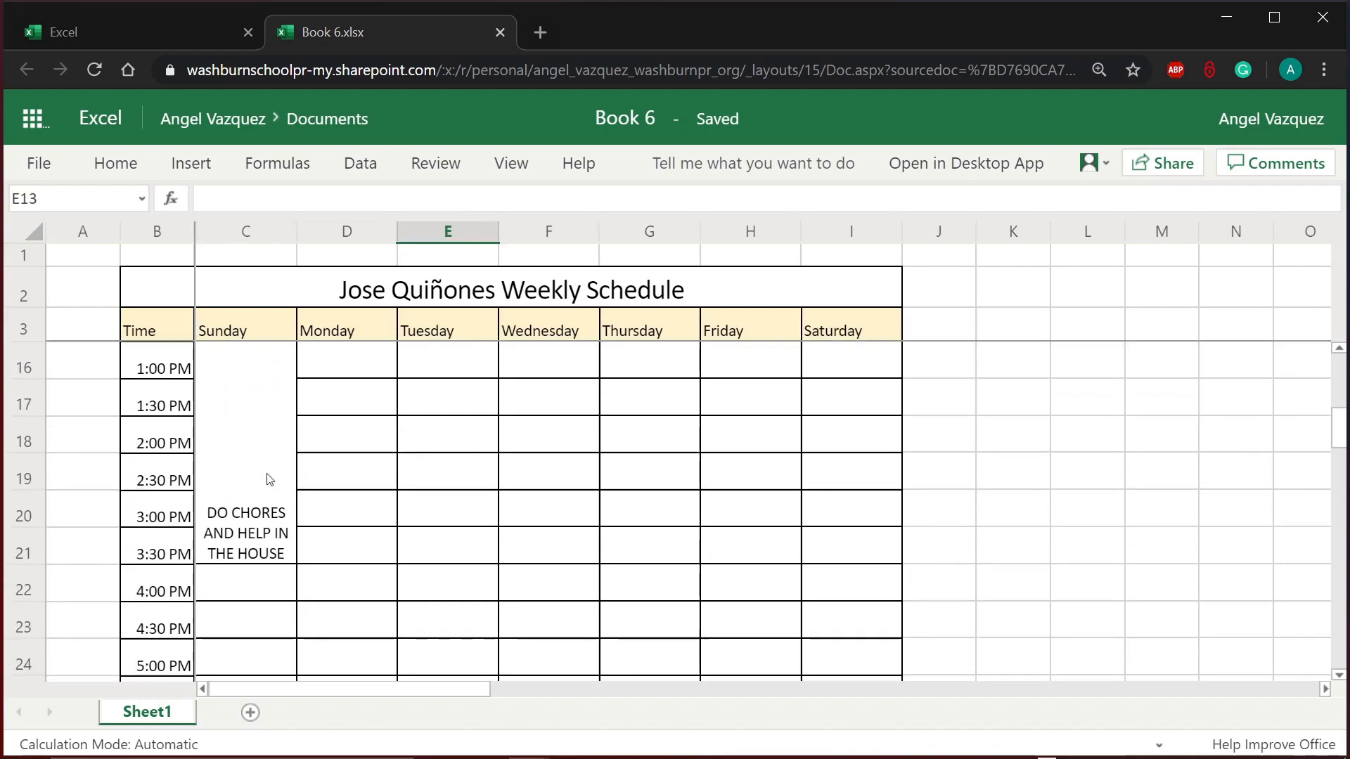
click(296, 533)
scroll(327, 566, up, 5)
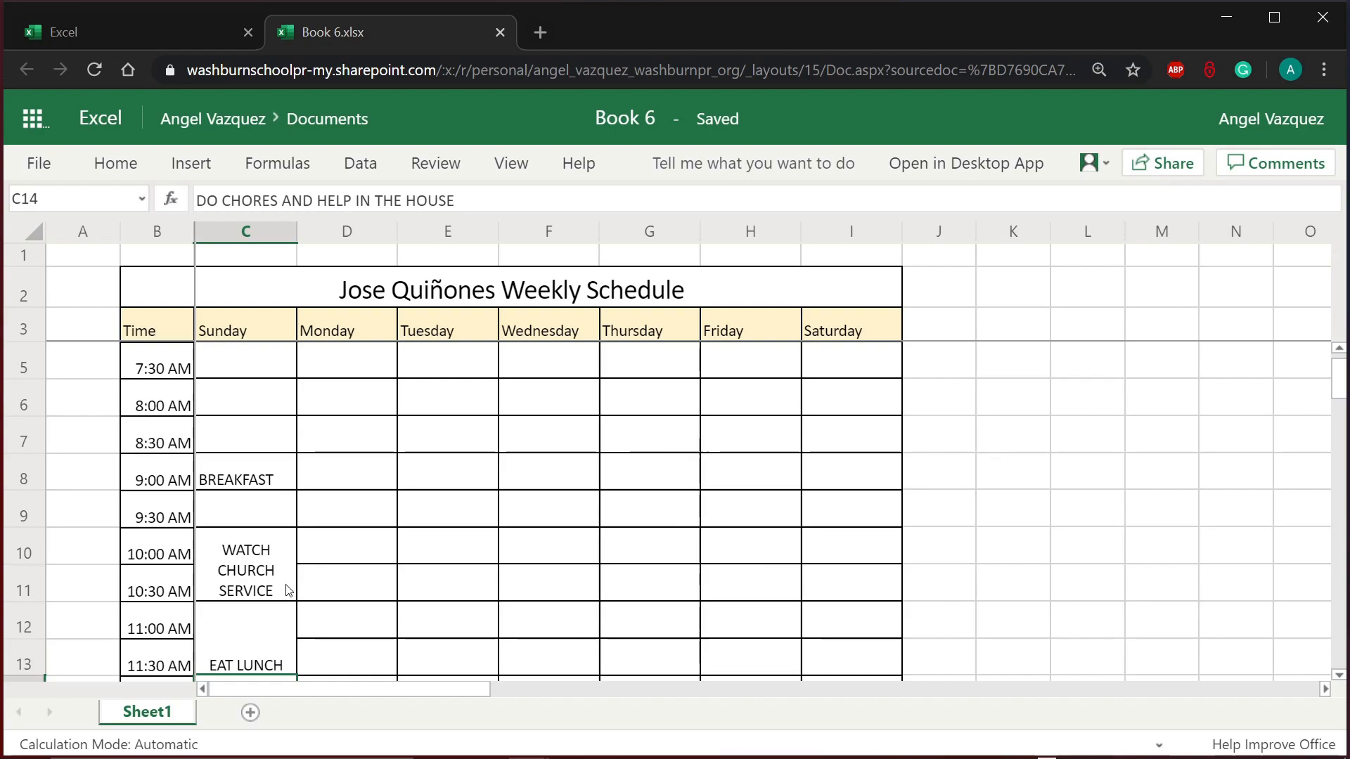
click(286, 588)
scroll(400, 590, up, 1)
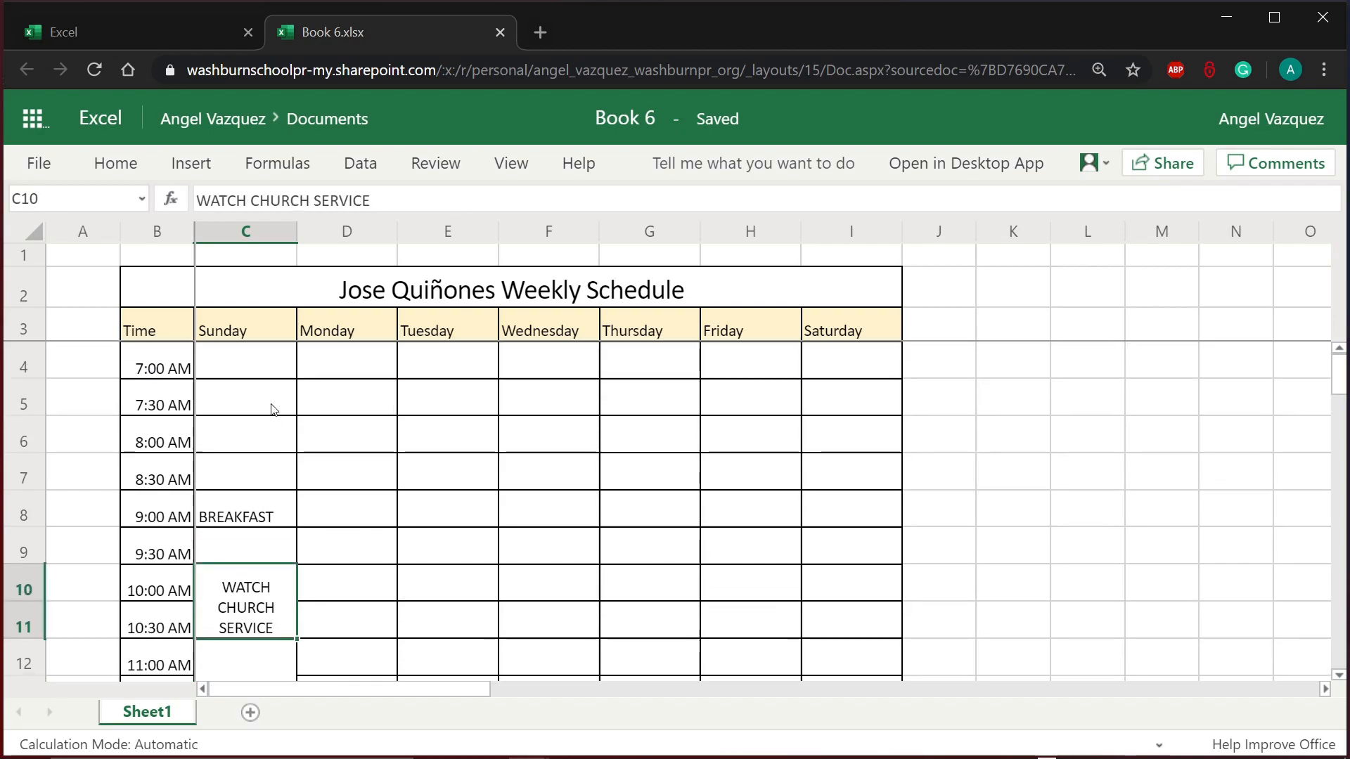
click(265, 330)
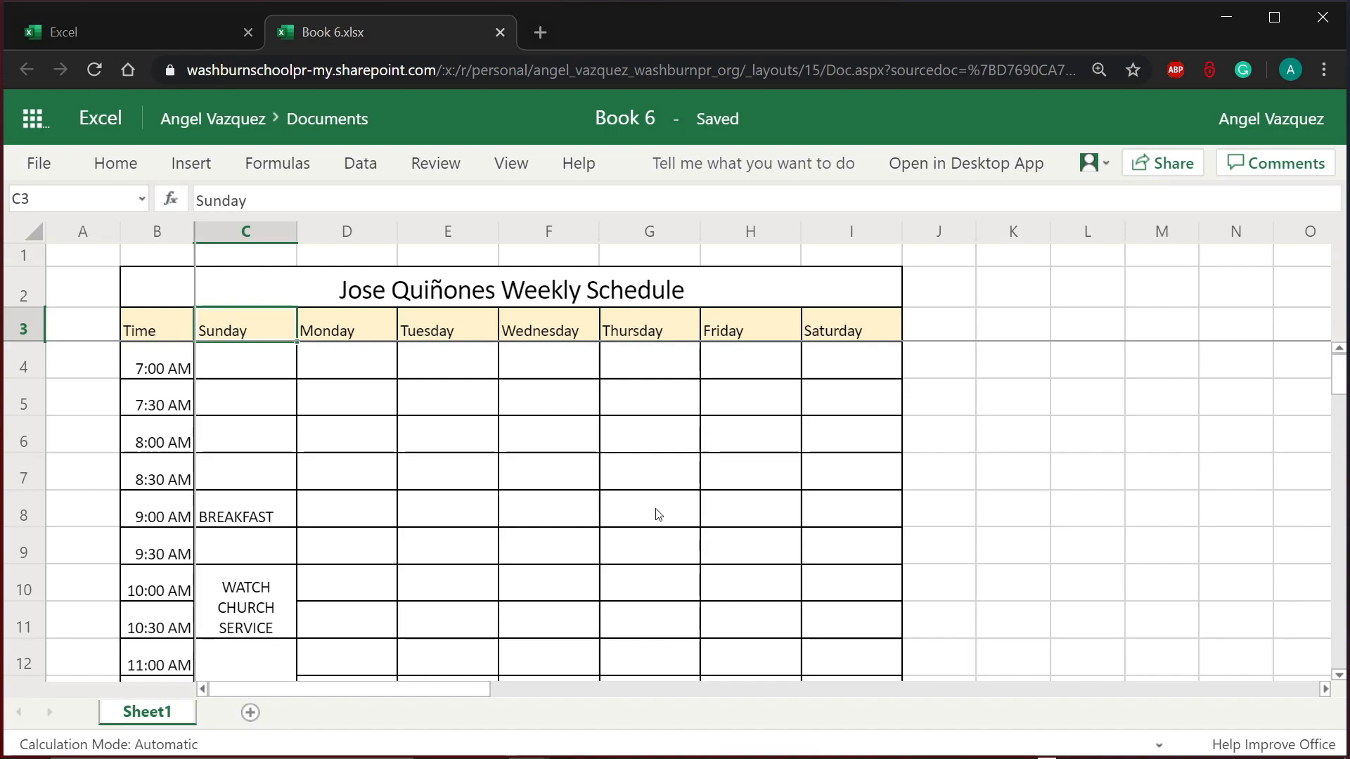
Step: Center the Time and weekday headers in B3:I3 horizontally and with Middle Align
click(549, 304)
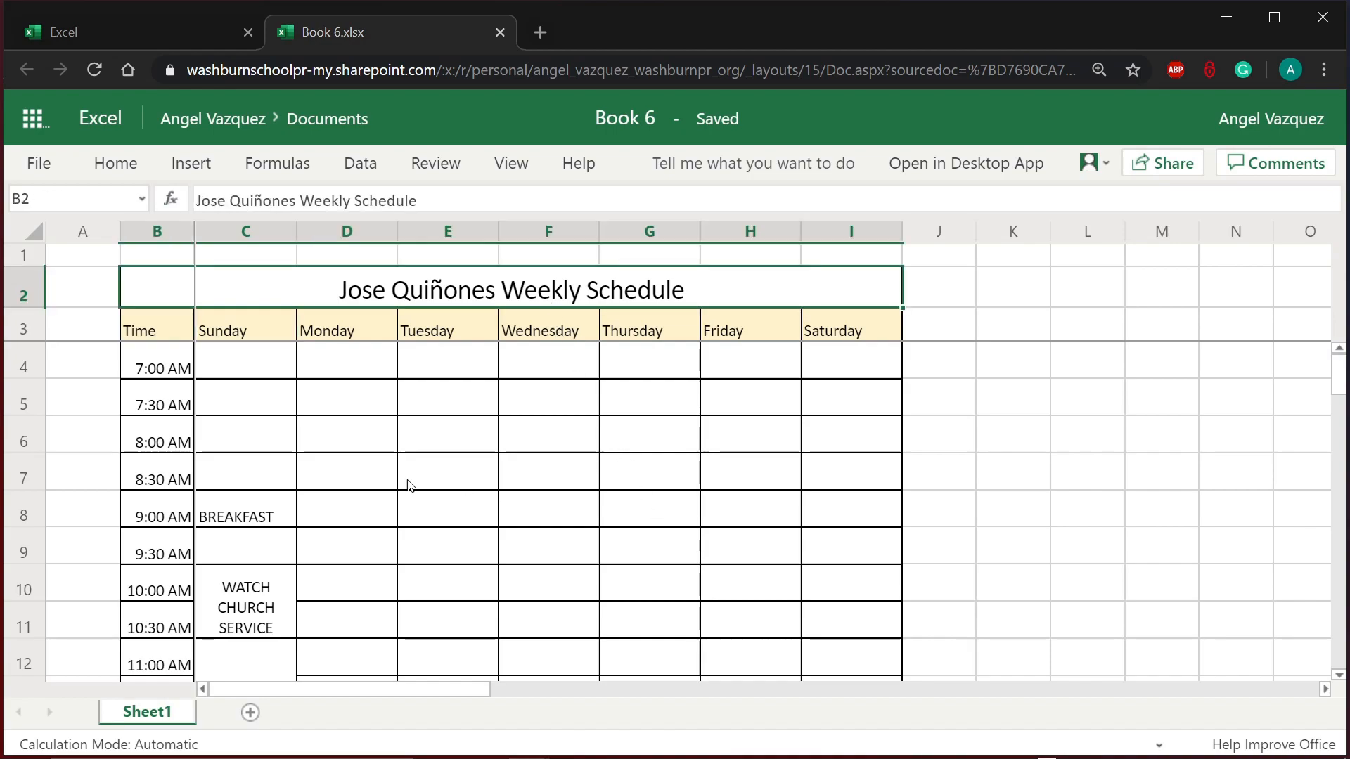
drag(168, 330, 824, 318)
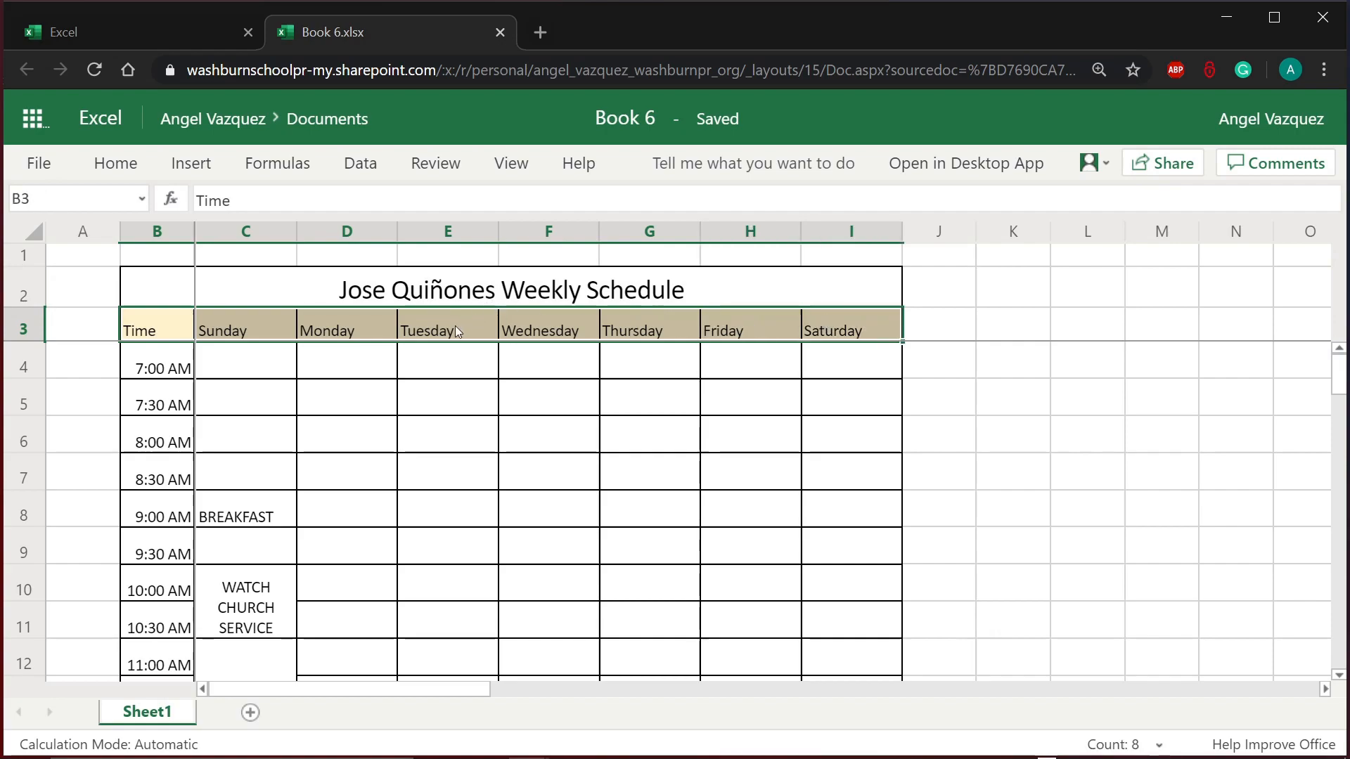
click(293, 330)
drag(167, 328, 824, 330)
click(115, 169)
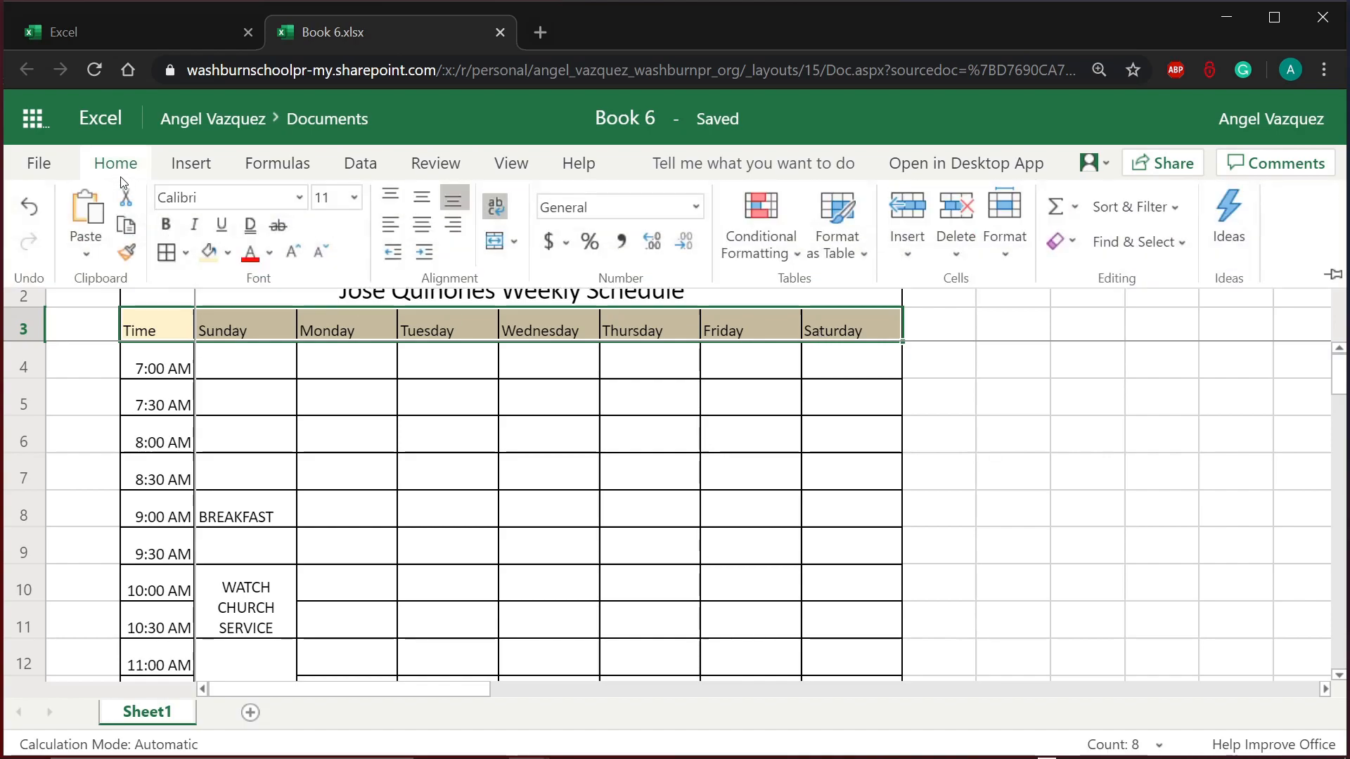
click(429, 228)
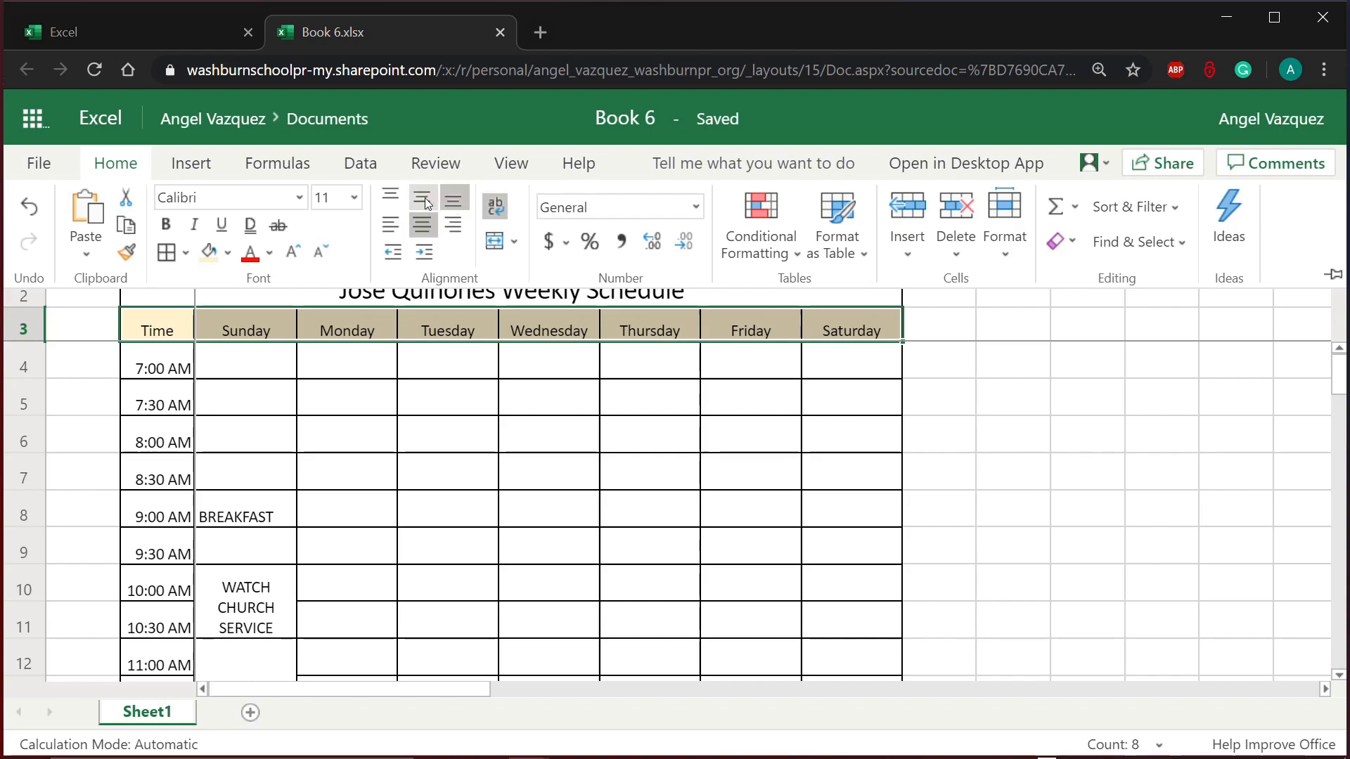
click(424, 203)
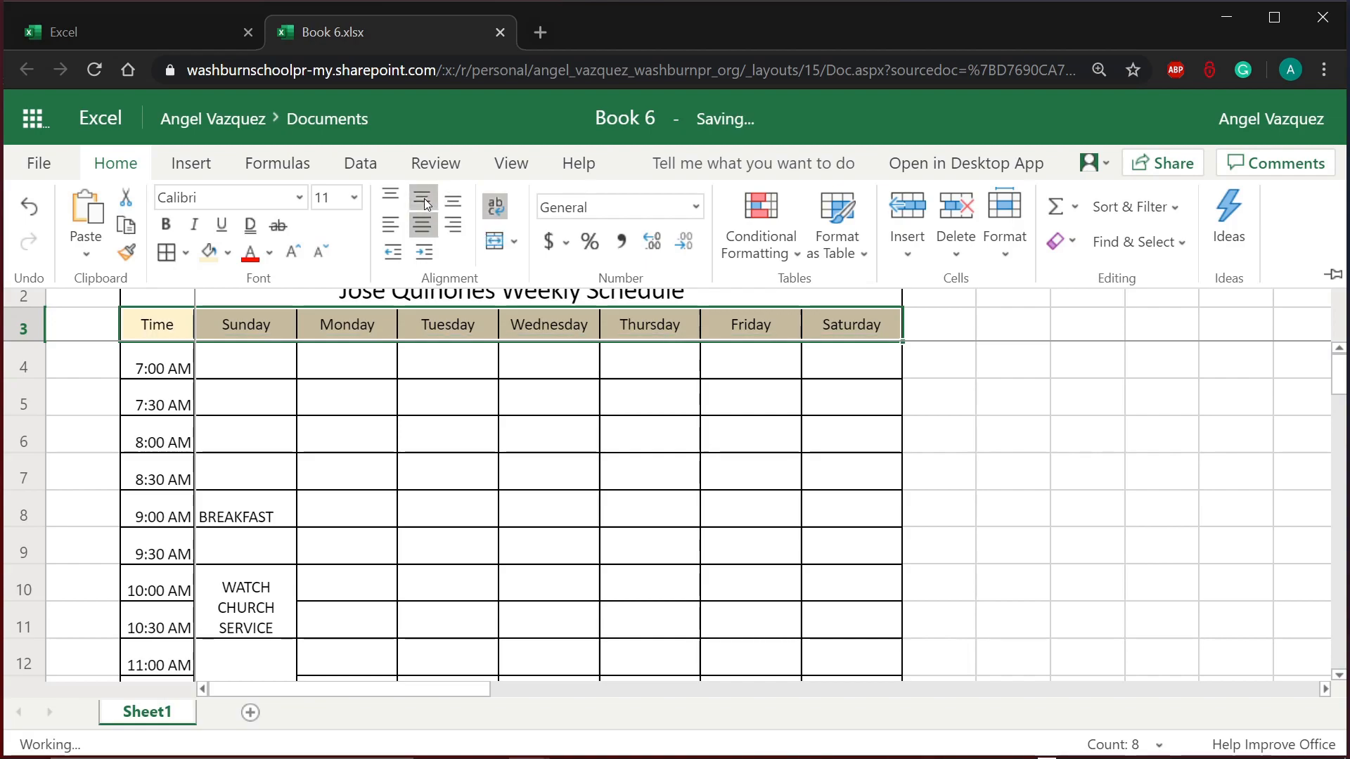
click(423, 432)
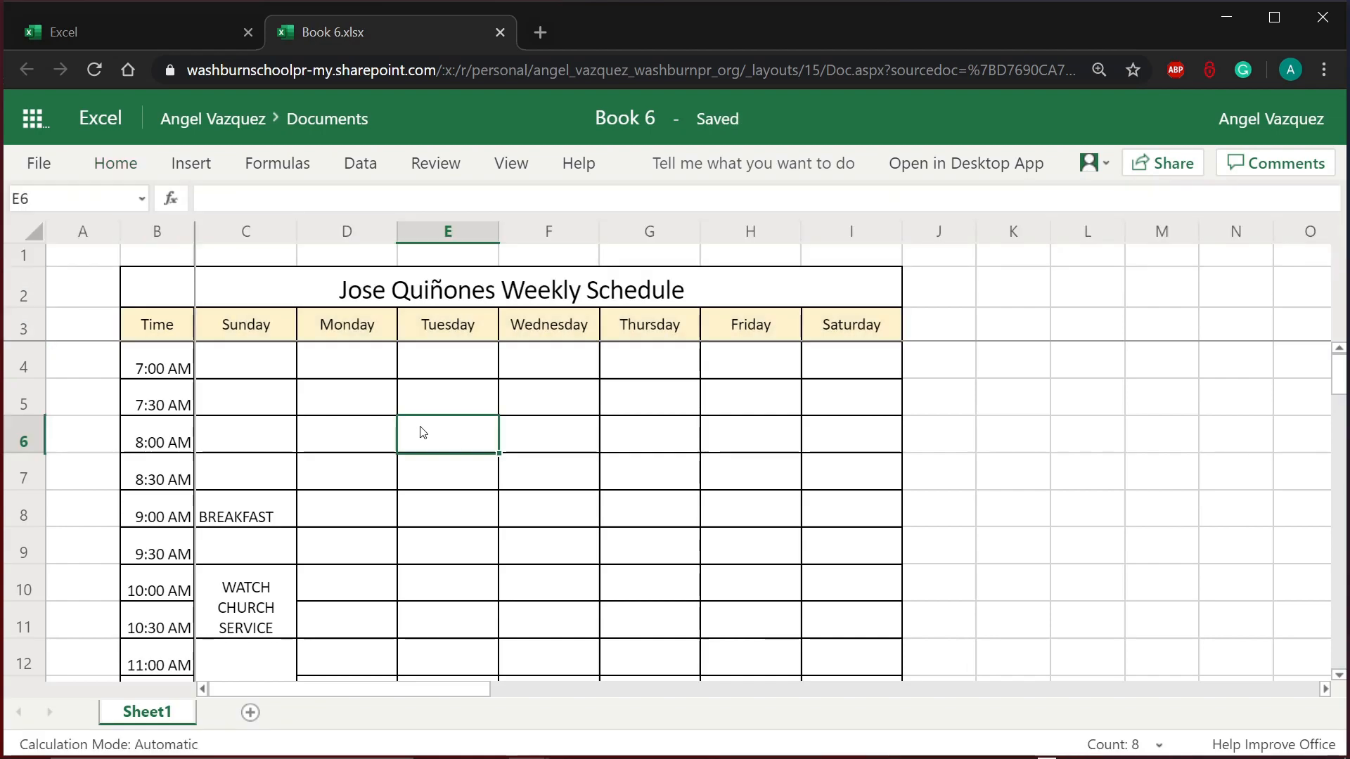
click(175, 328)
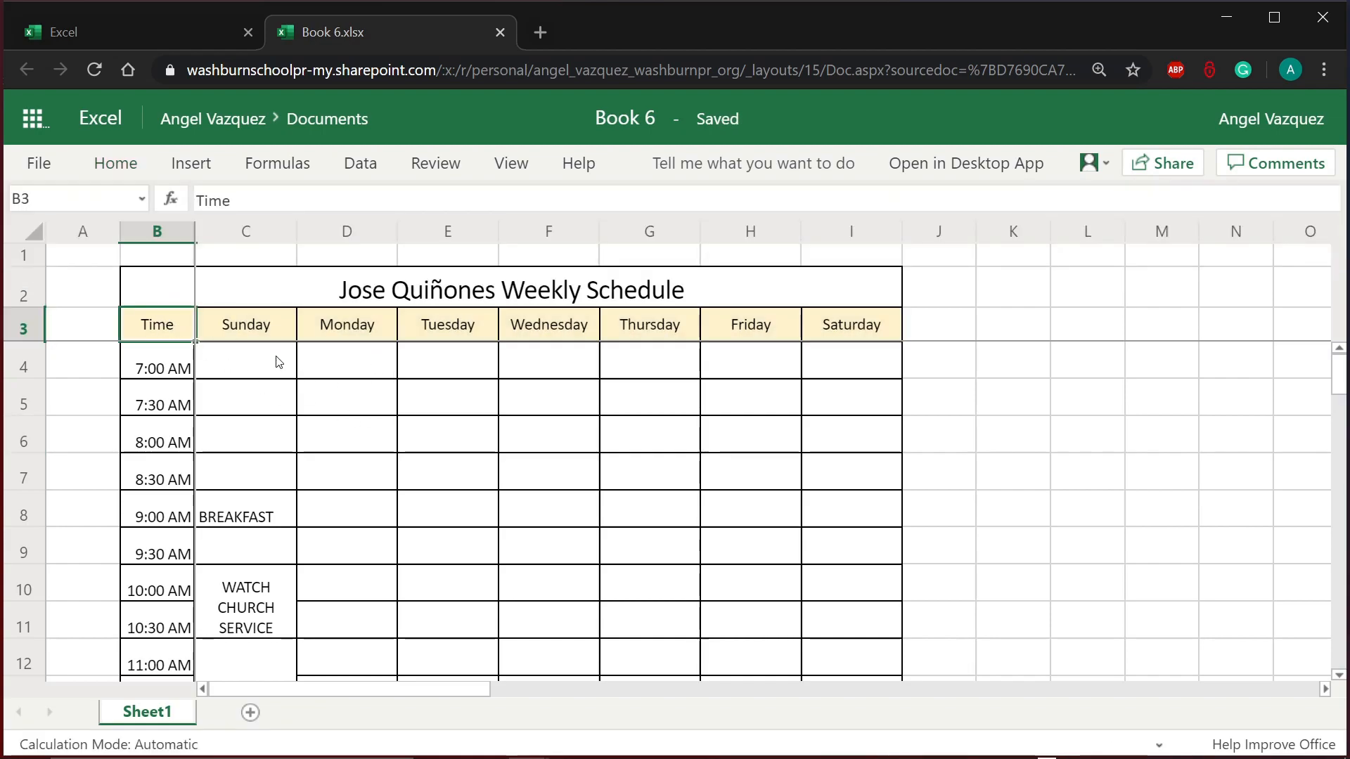
Step: Select the schedule body C4:I32, starting from Sunday 7:00 AM
drag(248, 362, 858, 637)
scroll(551, 408, up, 1)
scroll(551, 408, up, 5)
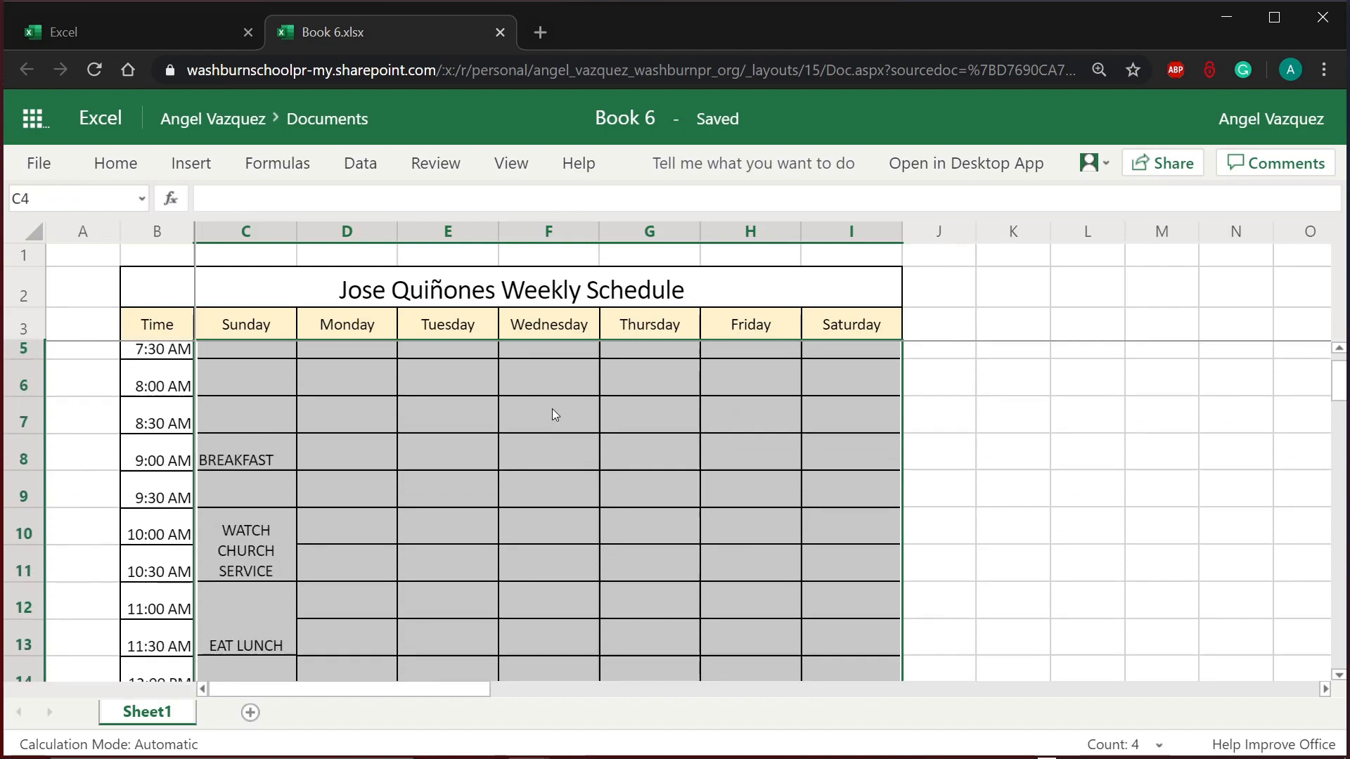
scroll(551, 408, down, 3)
scroll(553, 409, up, 1)
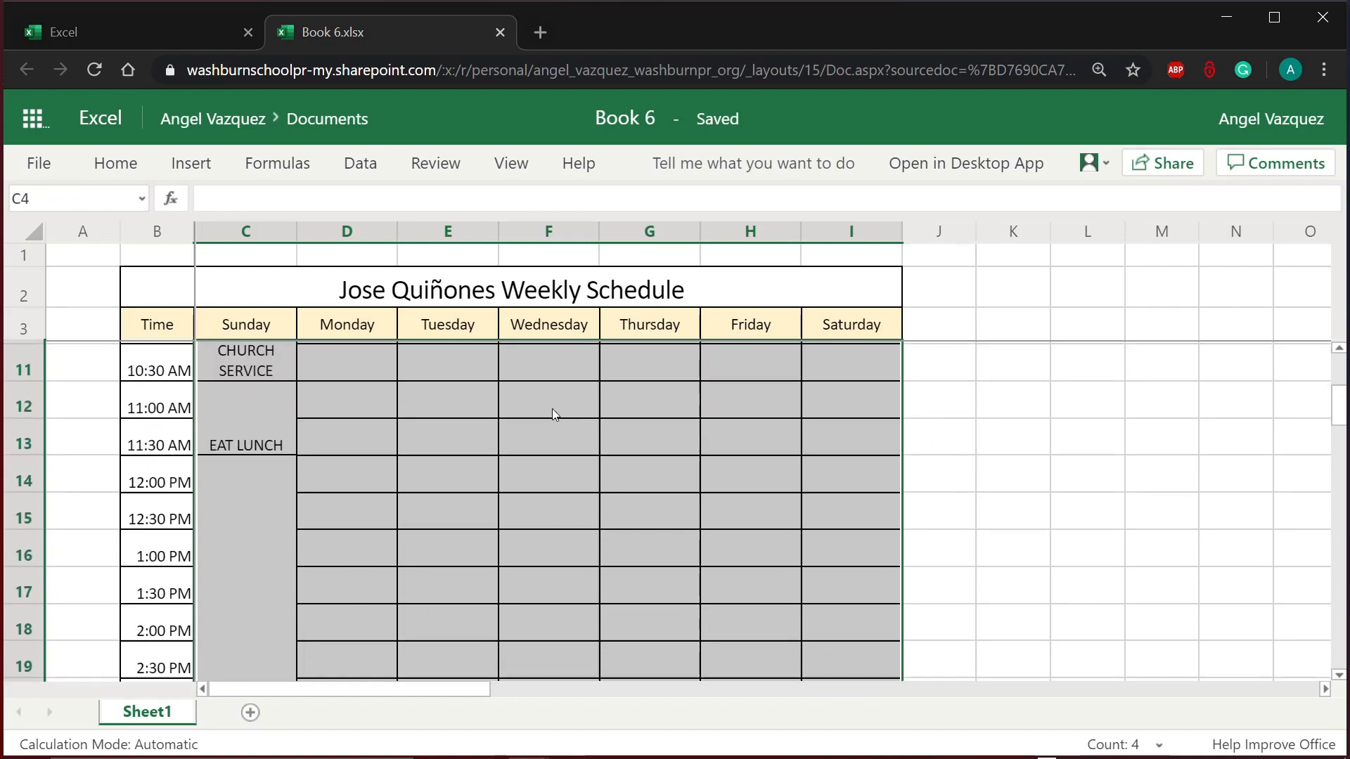
scroll(553, 410, down, 2)
scroll(552, 414, up, 1)
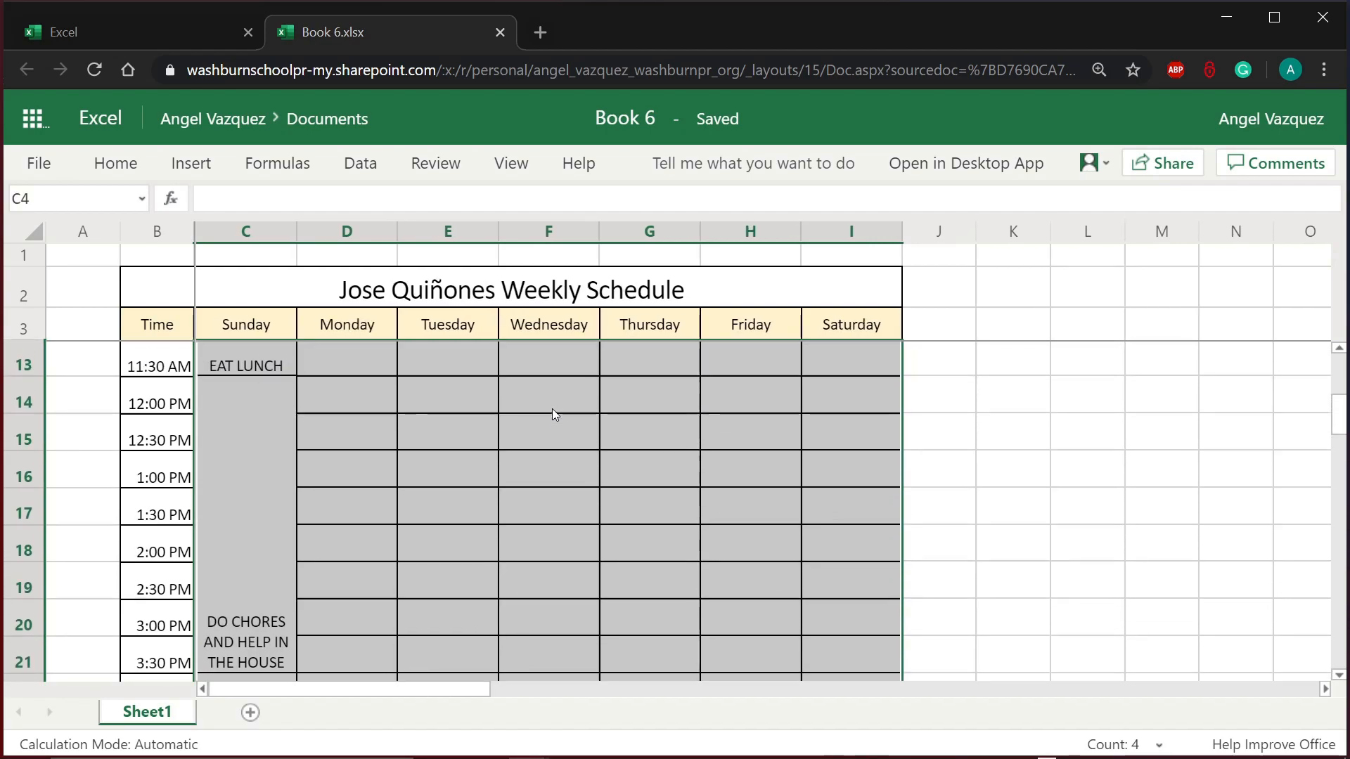
Step: Give the selected activity cells Middle Align and Center alignment
click(116, 163)
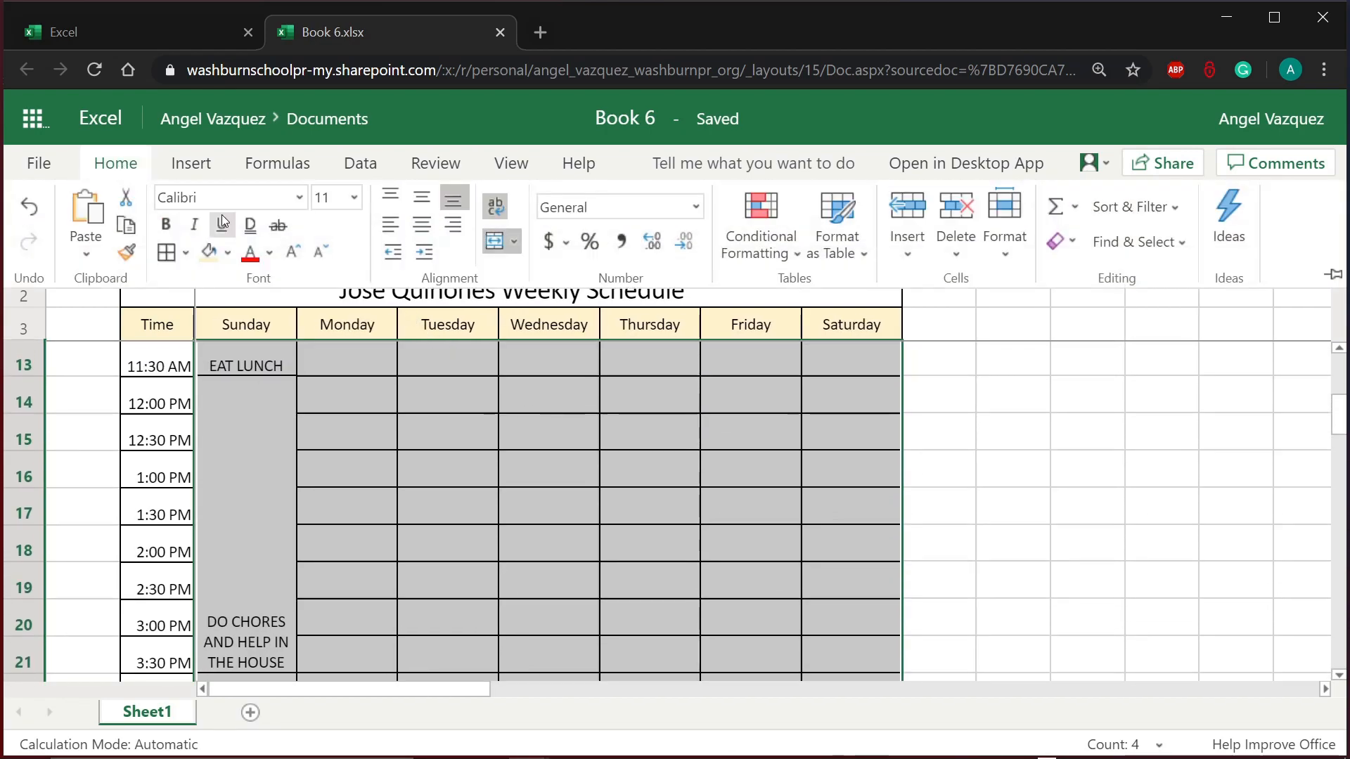
click(419, 204)
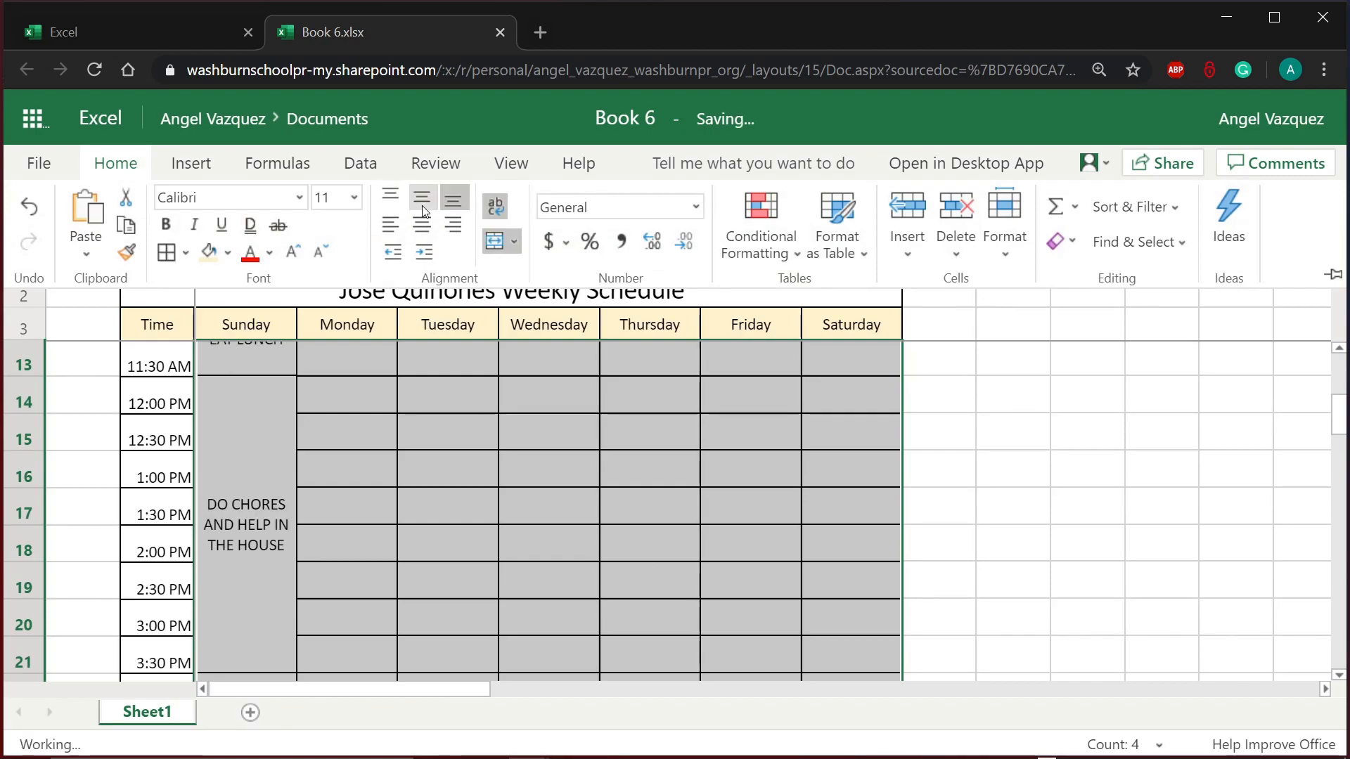
click(391, 202)
click(453, 201)
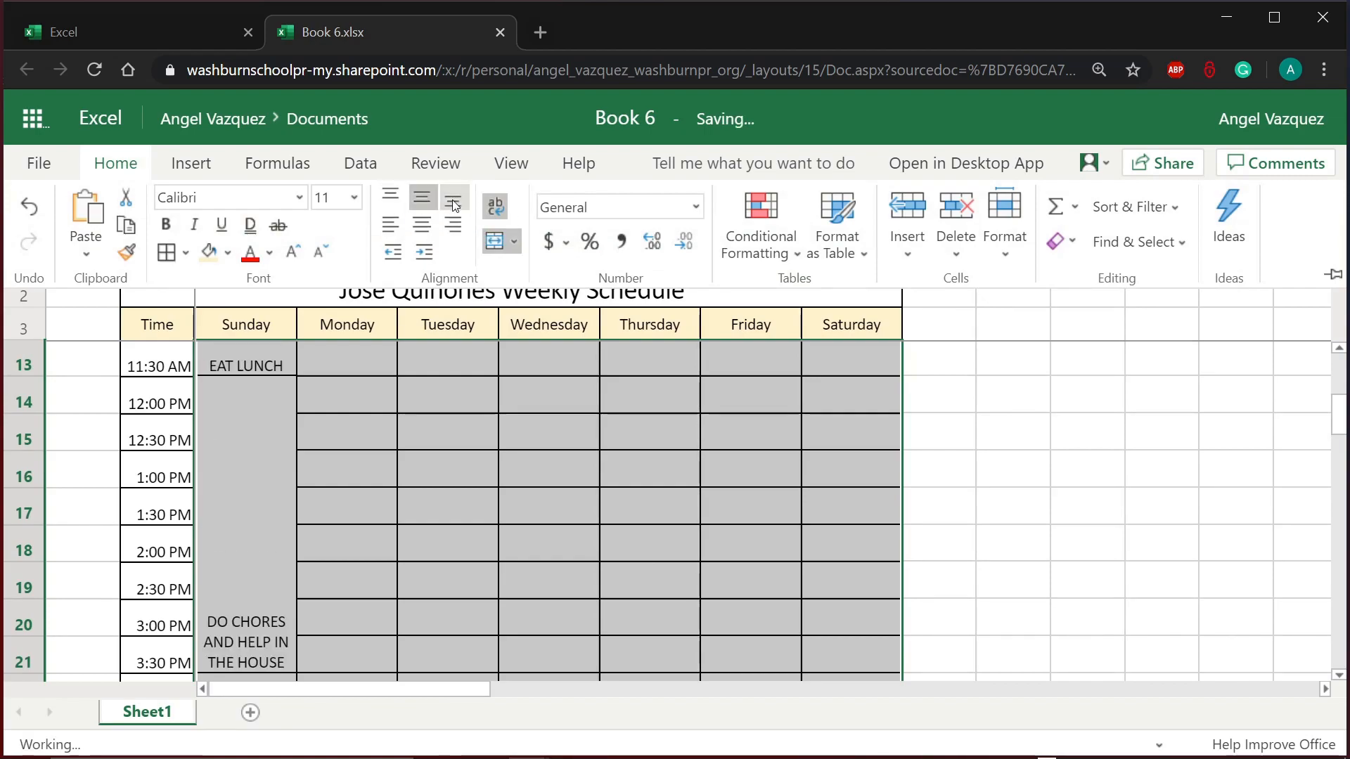
click(432, 195)
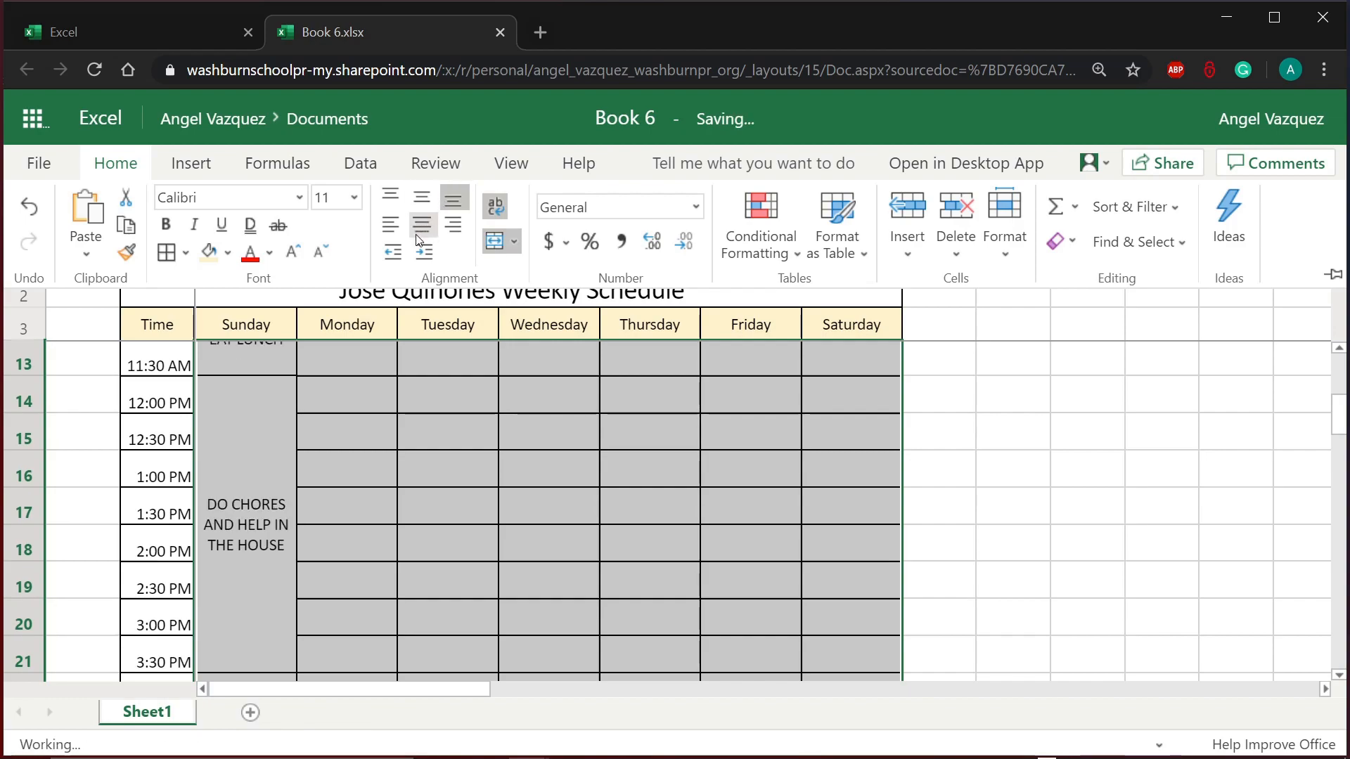
click(392, 226)
click(453, 224)
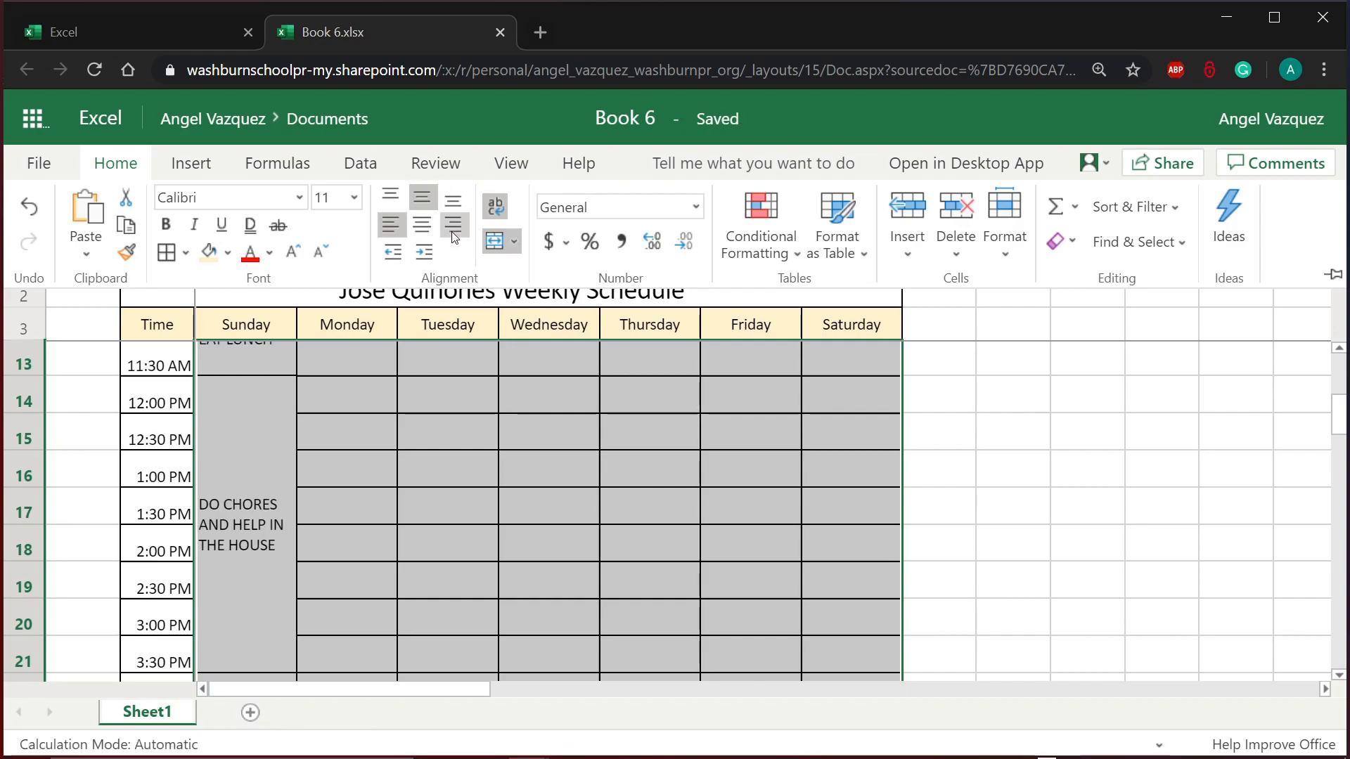
click(422, 225)
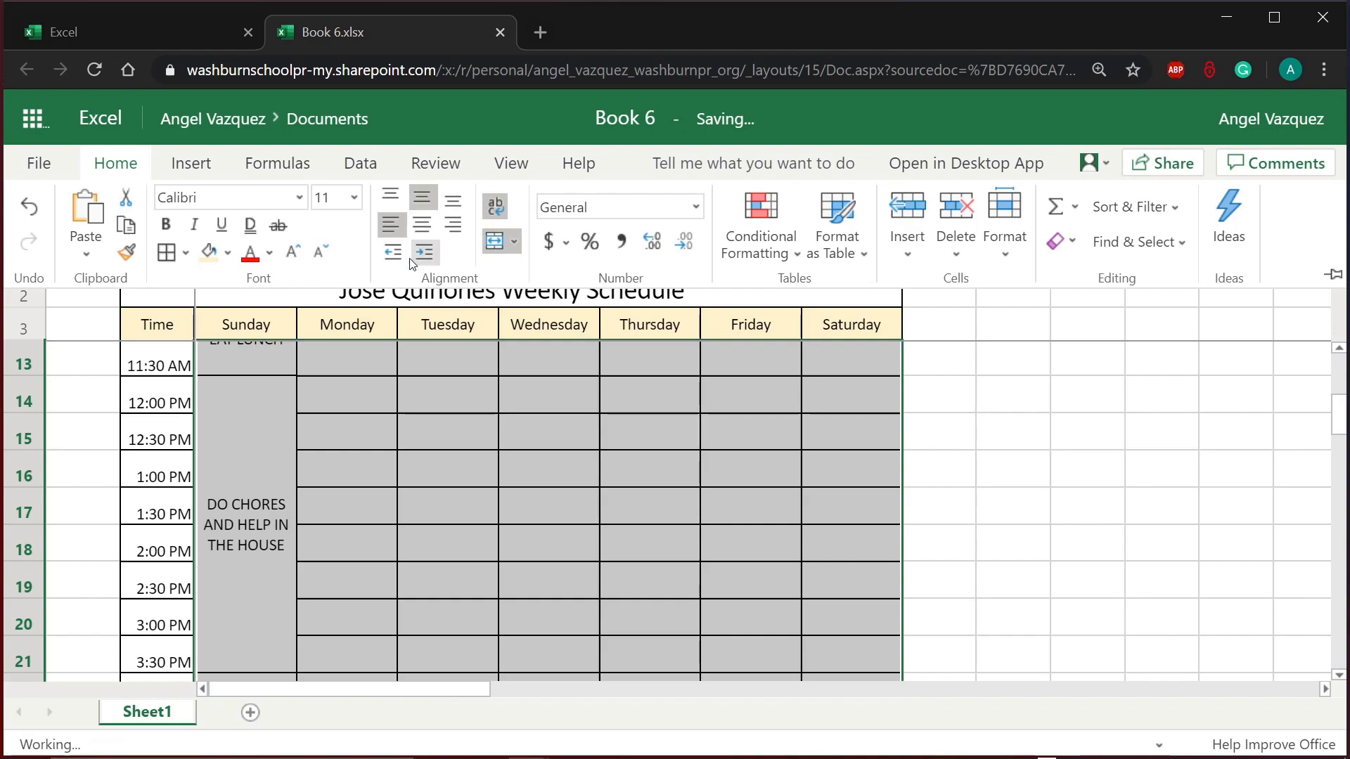
click(391, 356)
Step: Clear the selection and scroll through the schedule to check the centered activities
scroll(391, 356, up, 1)
click(391, 355)
scroll(391, 355, up, 2)
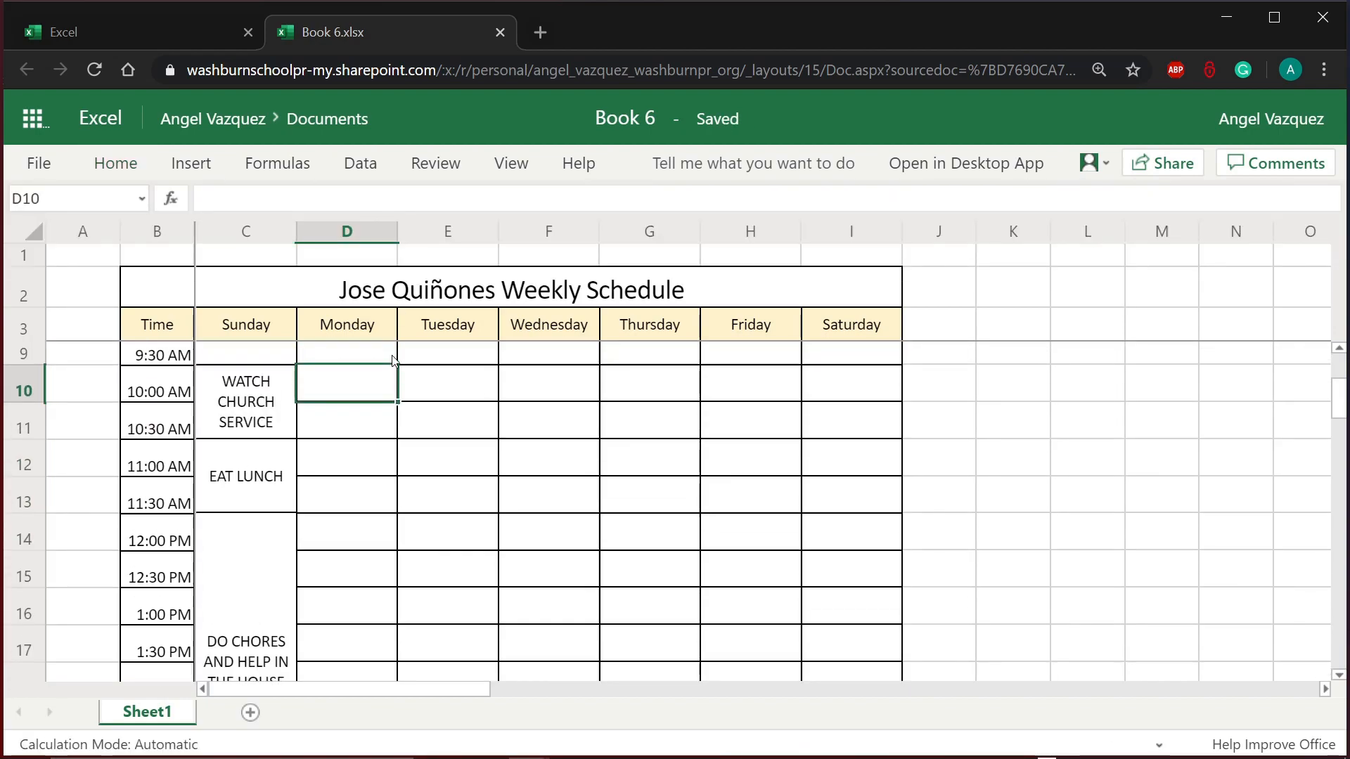
scroll(393, 360, down, 5)
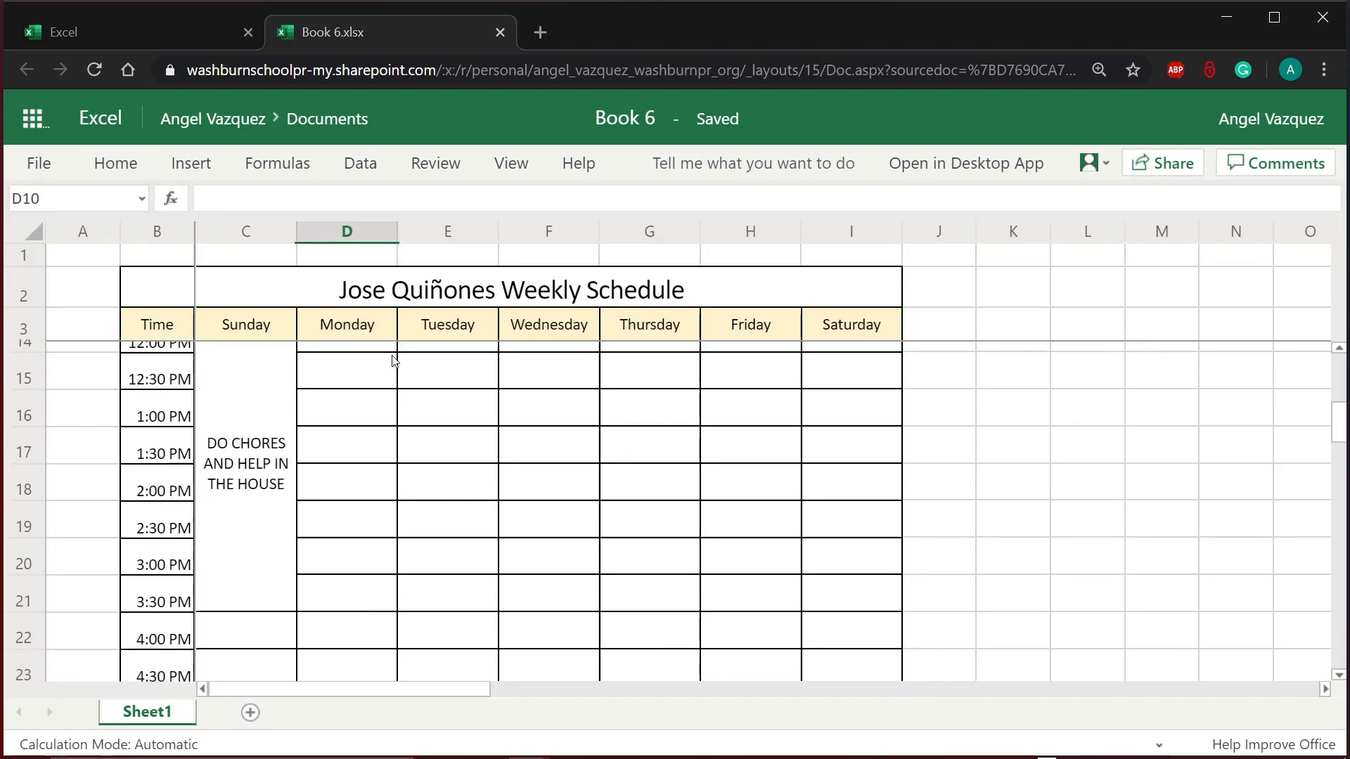
scroll(392, 360, up, 1)
scroll(393, 360, up, 2)
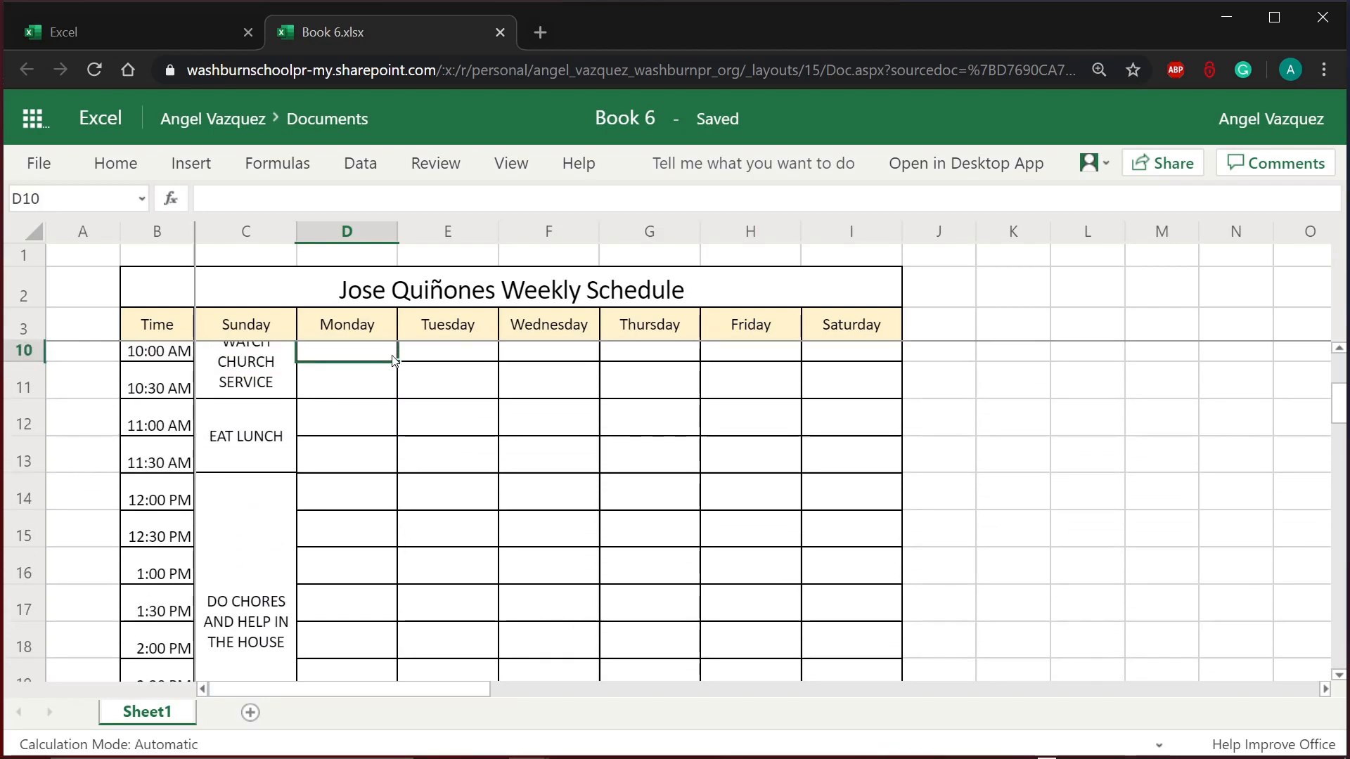
scroll(393, 360, down, 2)
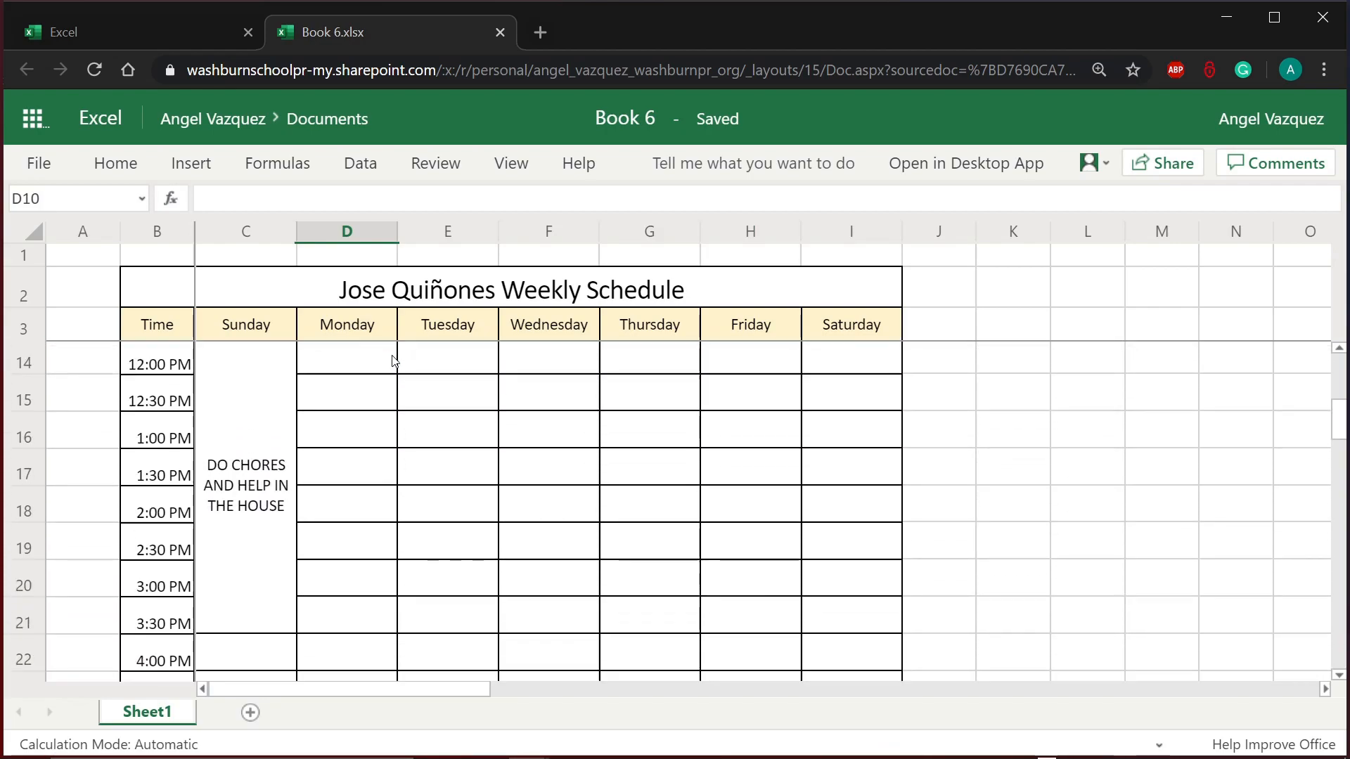
scroll(399, 512, down, 2)
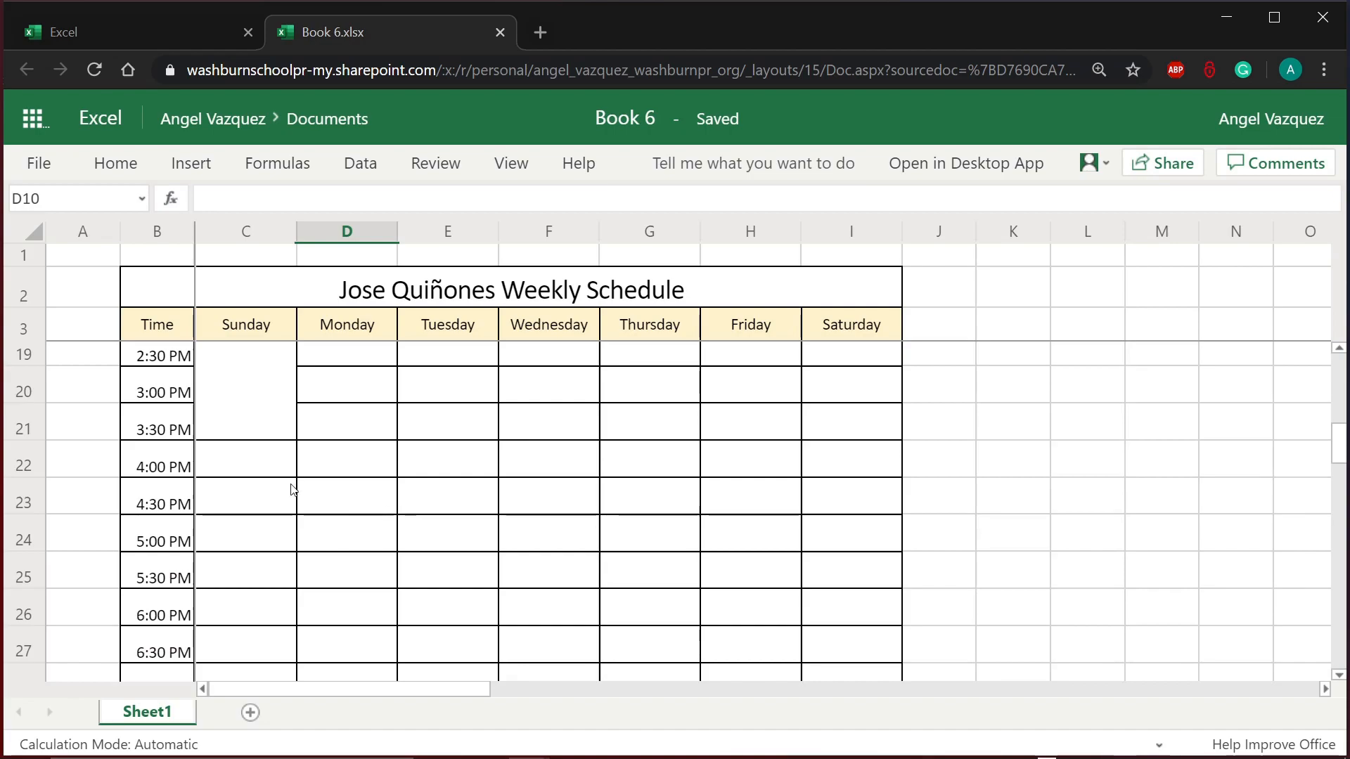
Step: Enter FREE AND FAMILY TIME in Sunday's 4:00 PM cell, C22
click(249, 473)
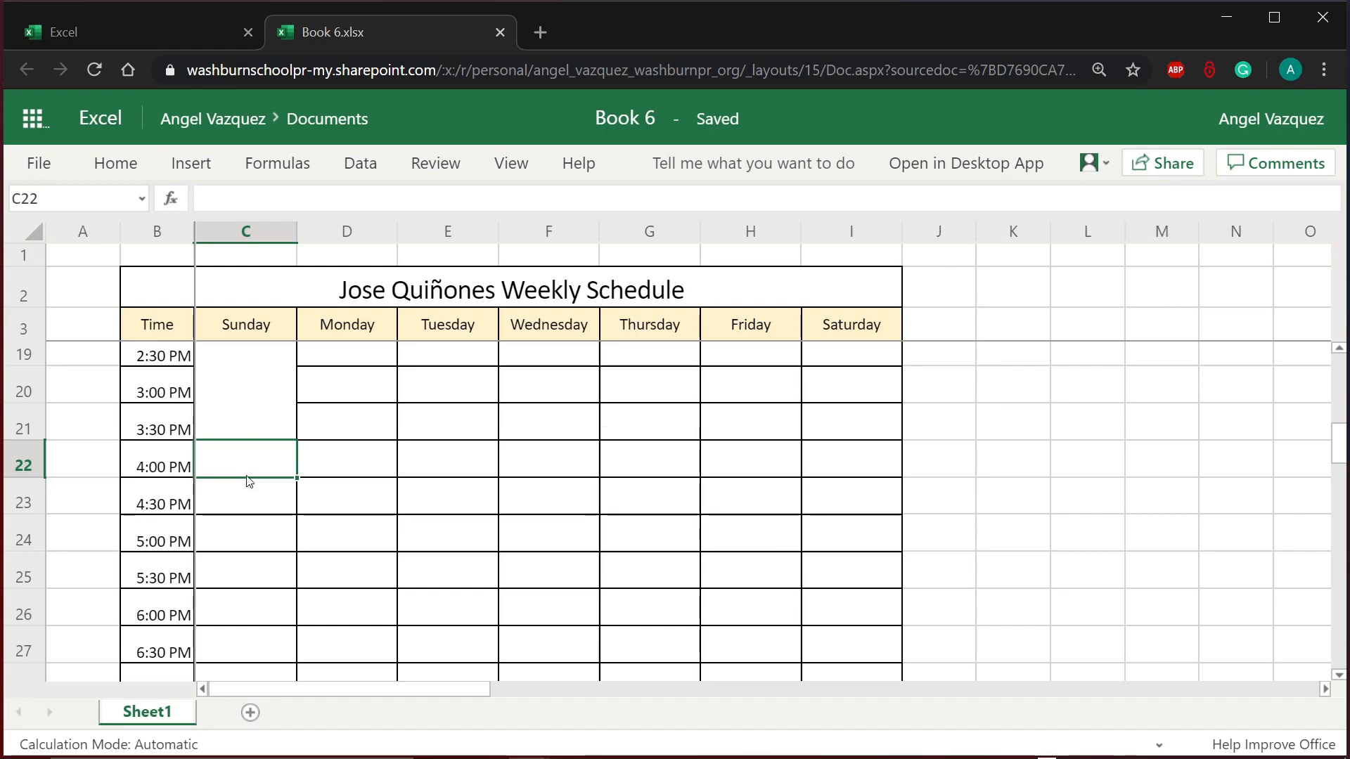
text(FREE)
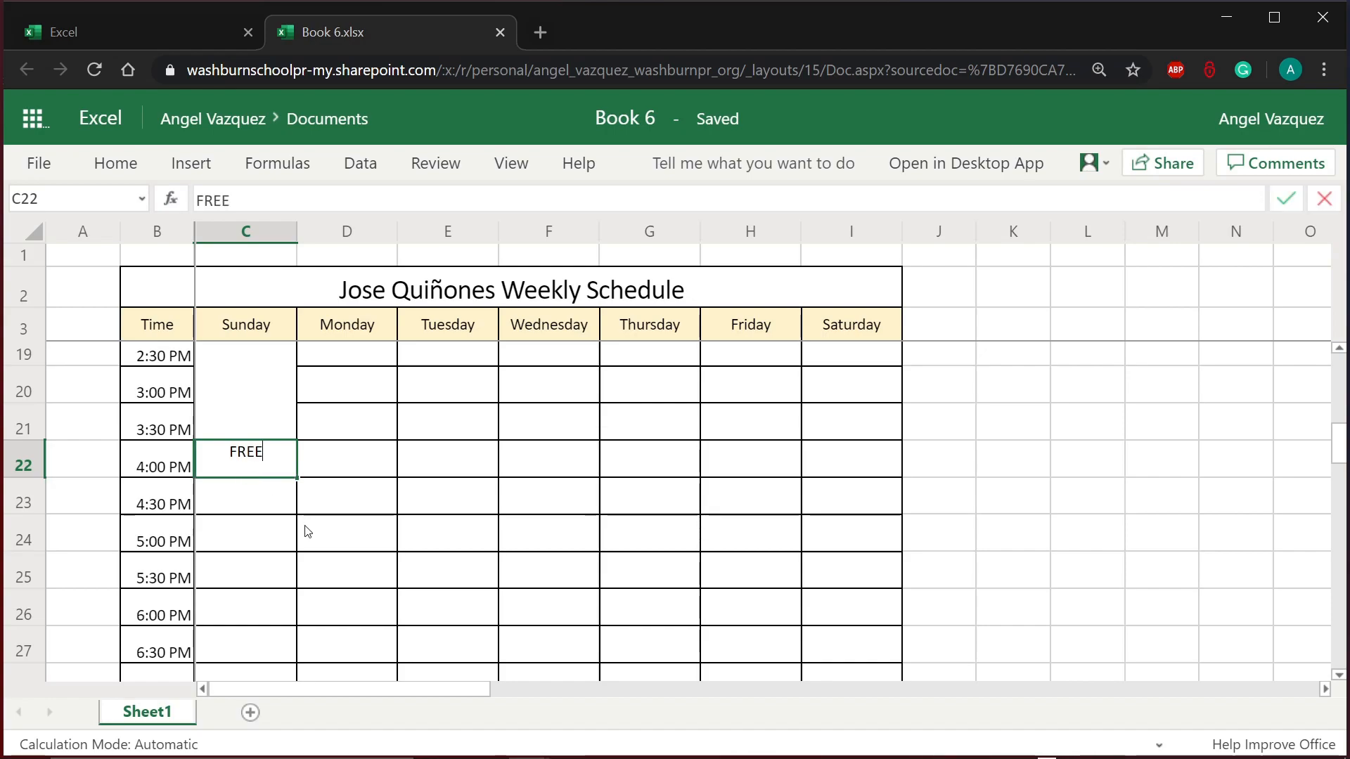
text( AND FAMIL)
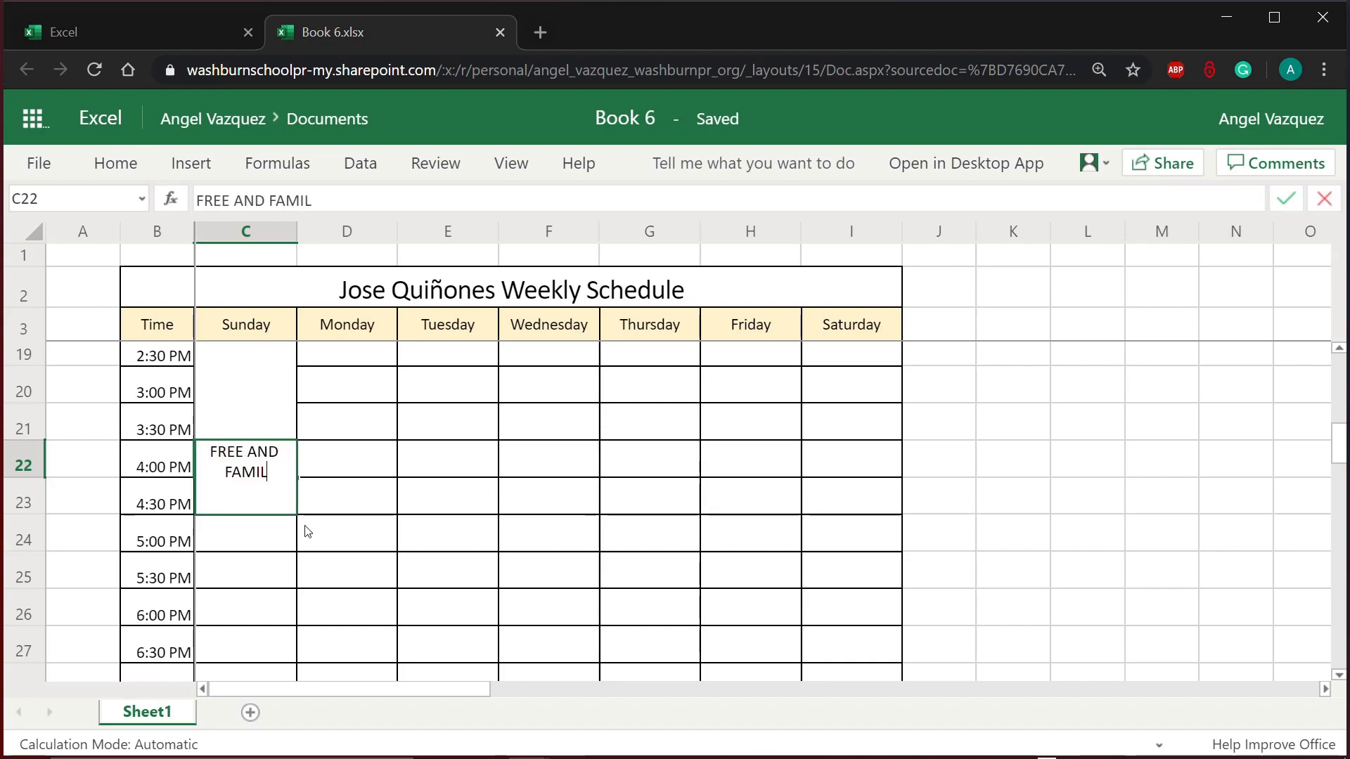
text(Y TIME)
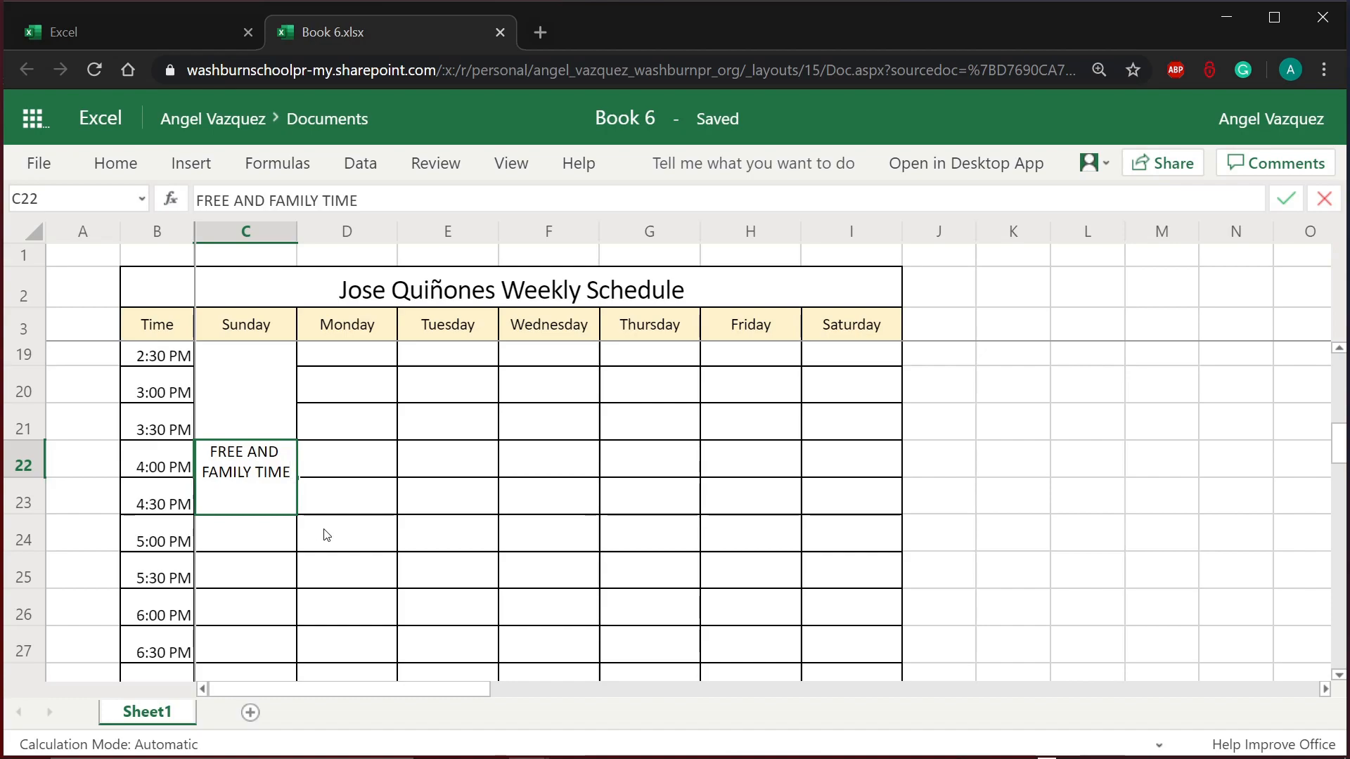
click(324, 534)
Step: Merge and center C22:C25 into a single FREE AND FAMILY TIME cell
click(250, 465)
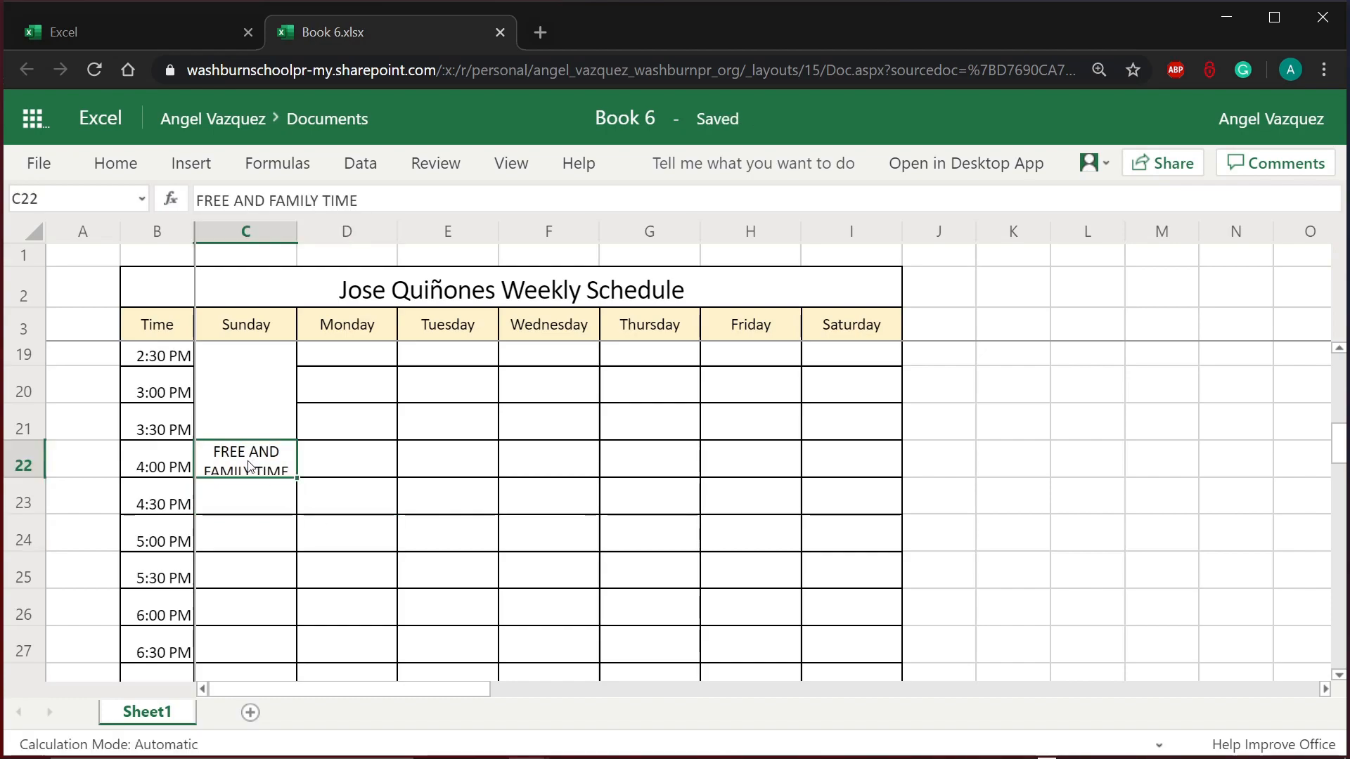
drag(250, 479, 272, 572)
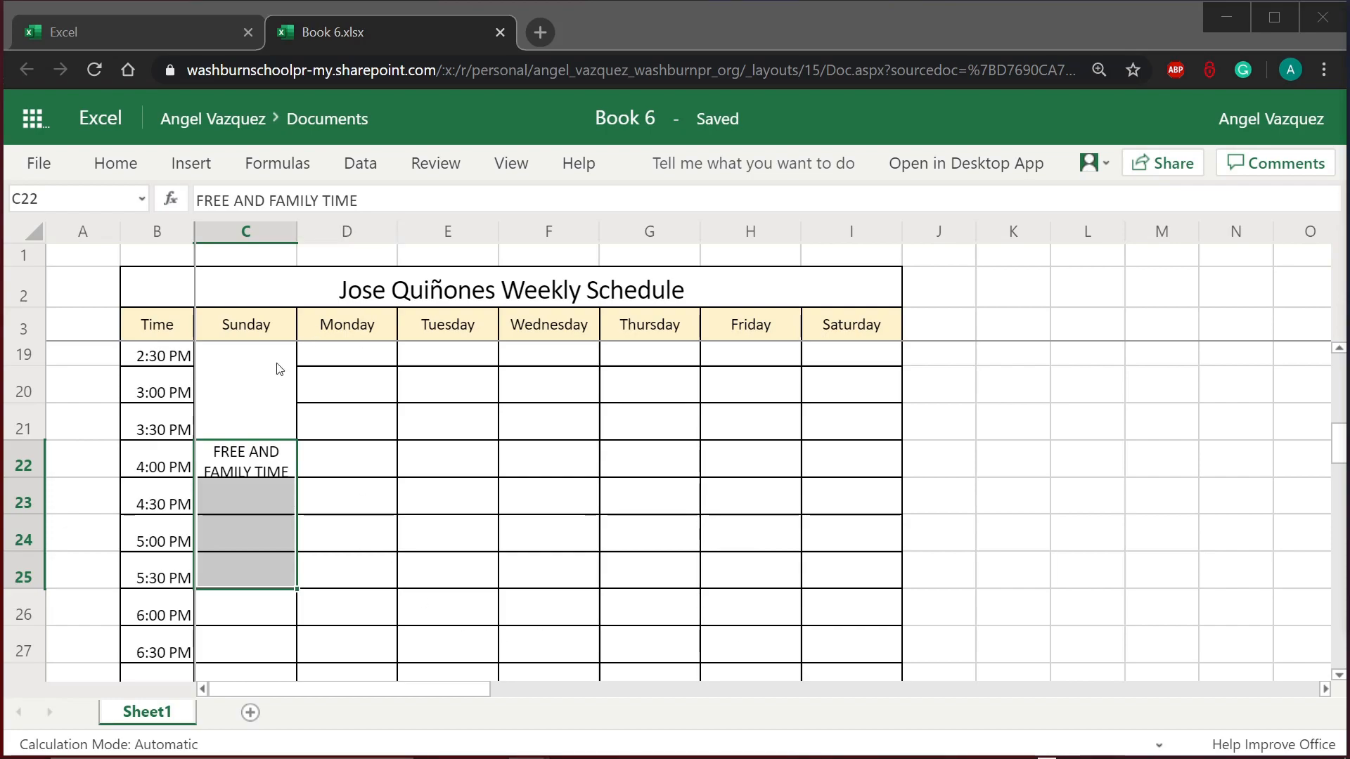
click(120, 172)
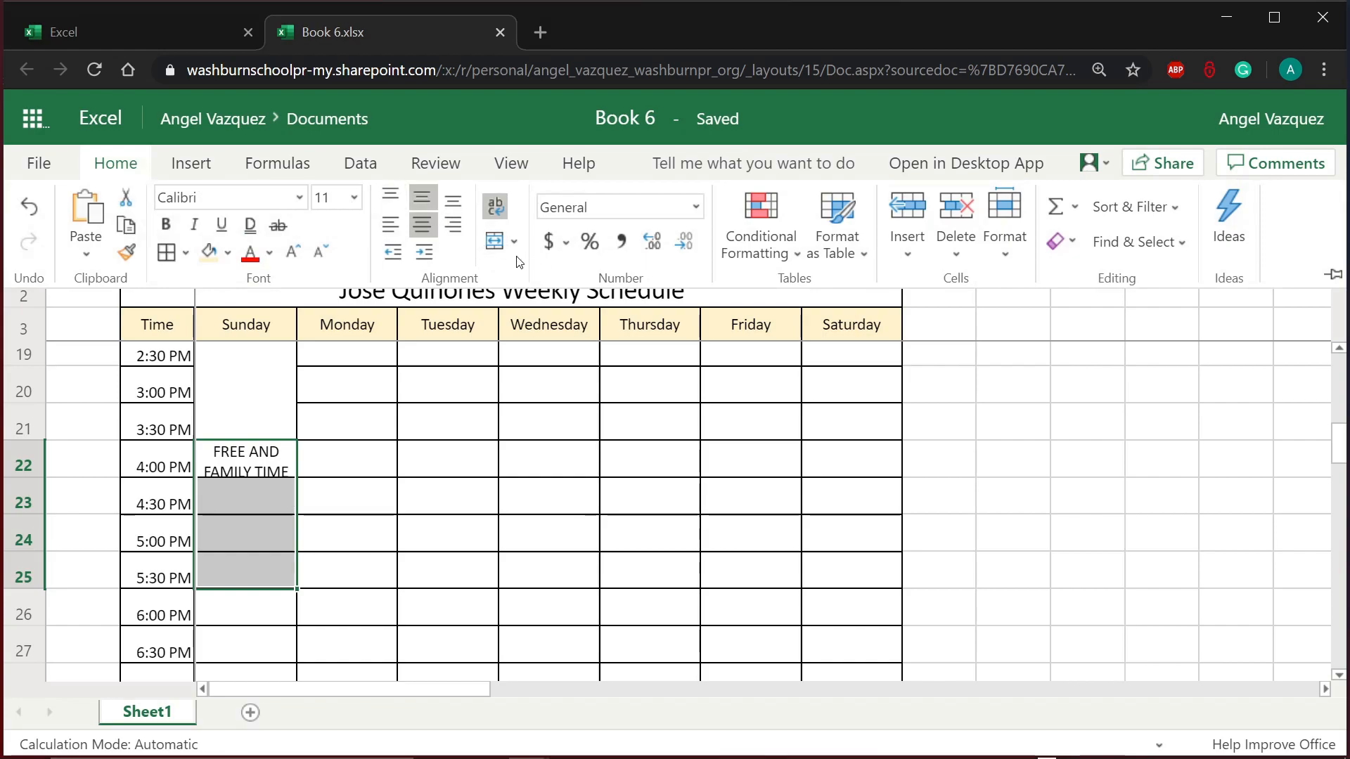
click(494, 242)
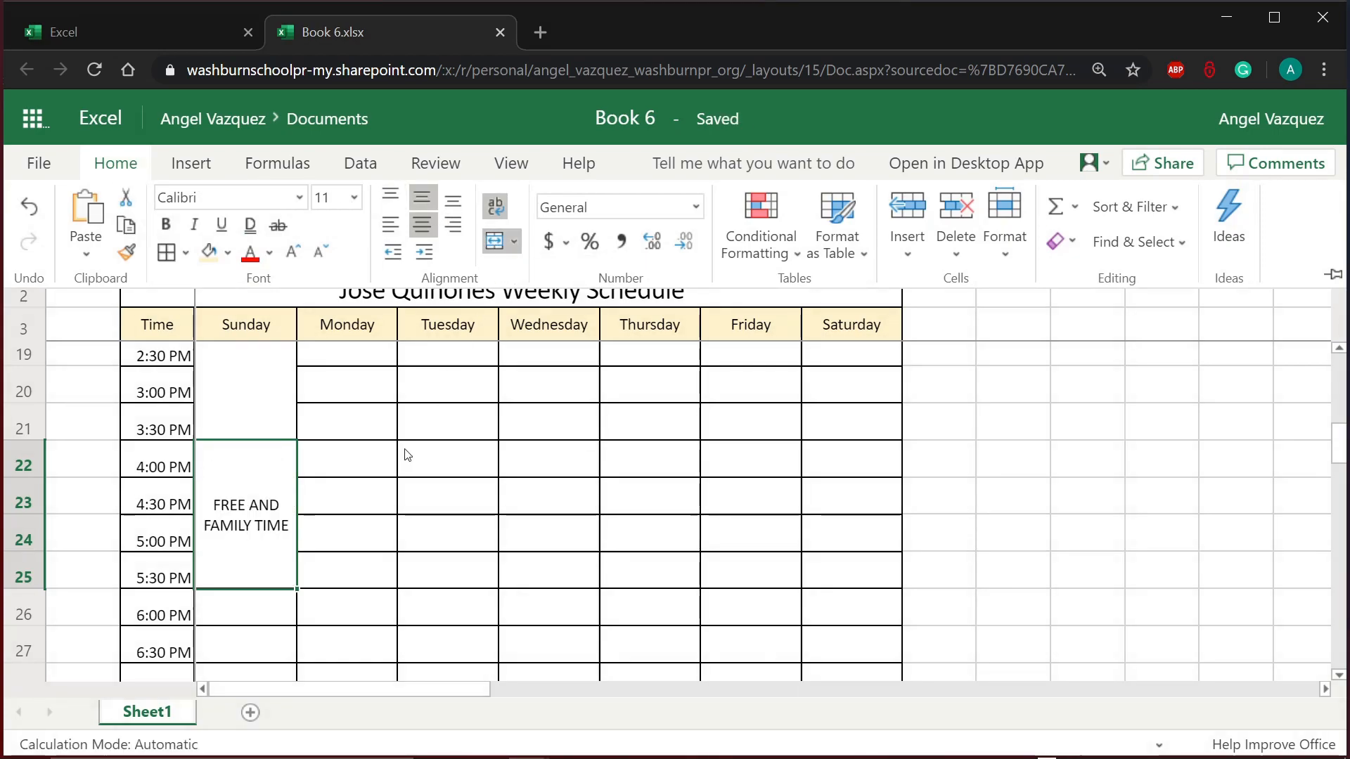
click(340, 527)
click(347, 574)
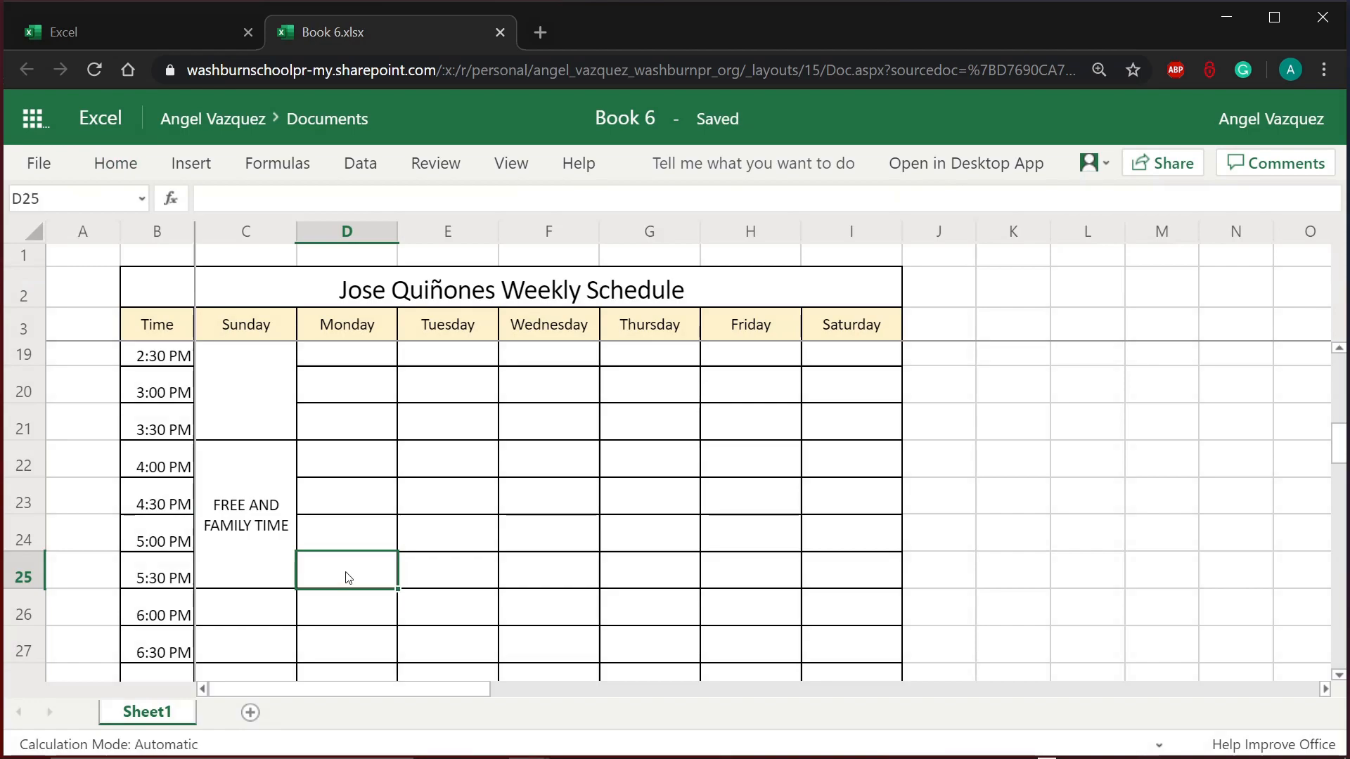
click(268, 579)
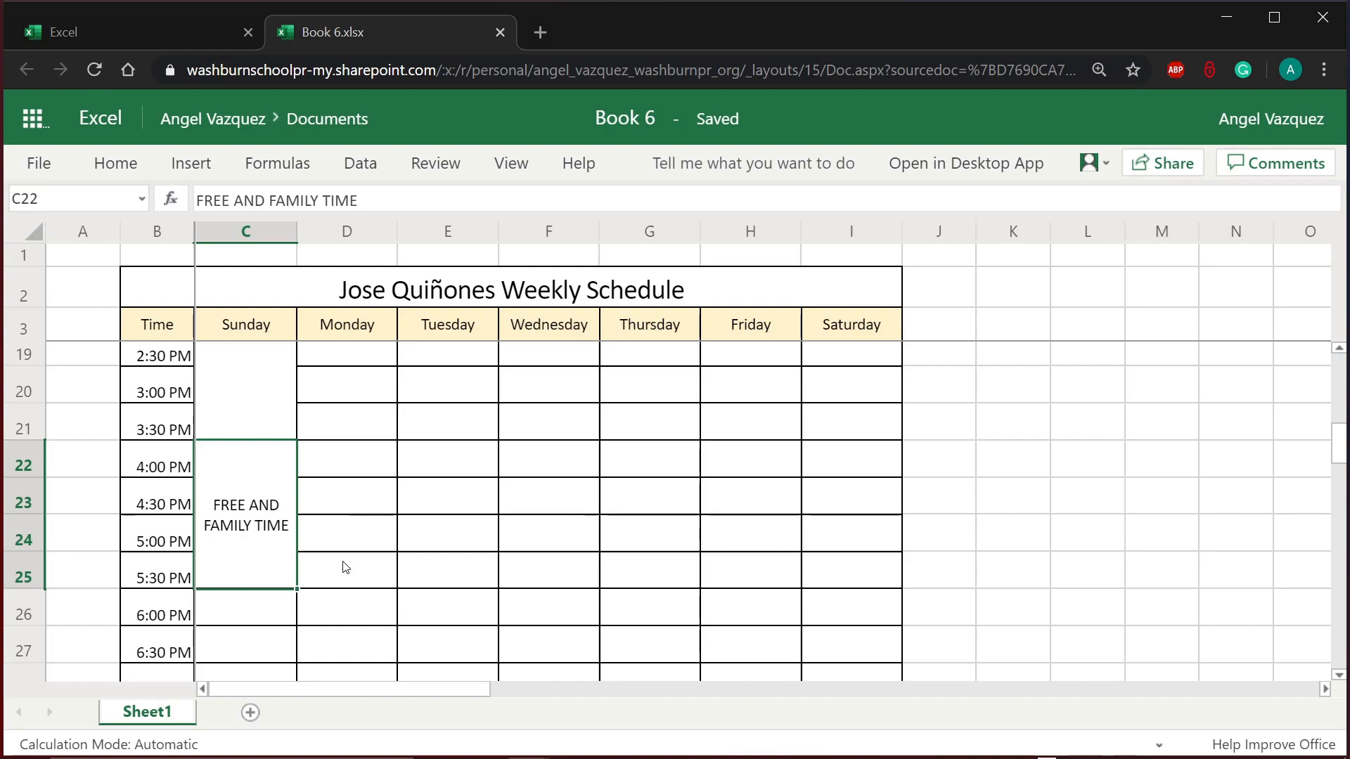
Step: Enter EAT DINNER in Sunday's 6:00 PM cell, C26
scroll(344, 564, up, 4)
drag(301, 450, 844, 656)
scroll(840, 659, down, 4)
scroll(837, 661, down, 2)
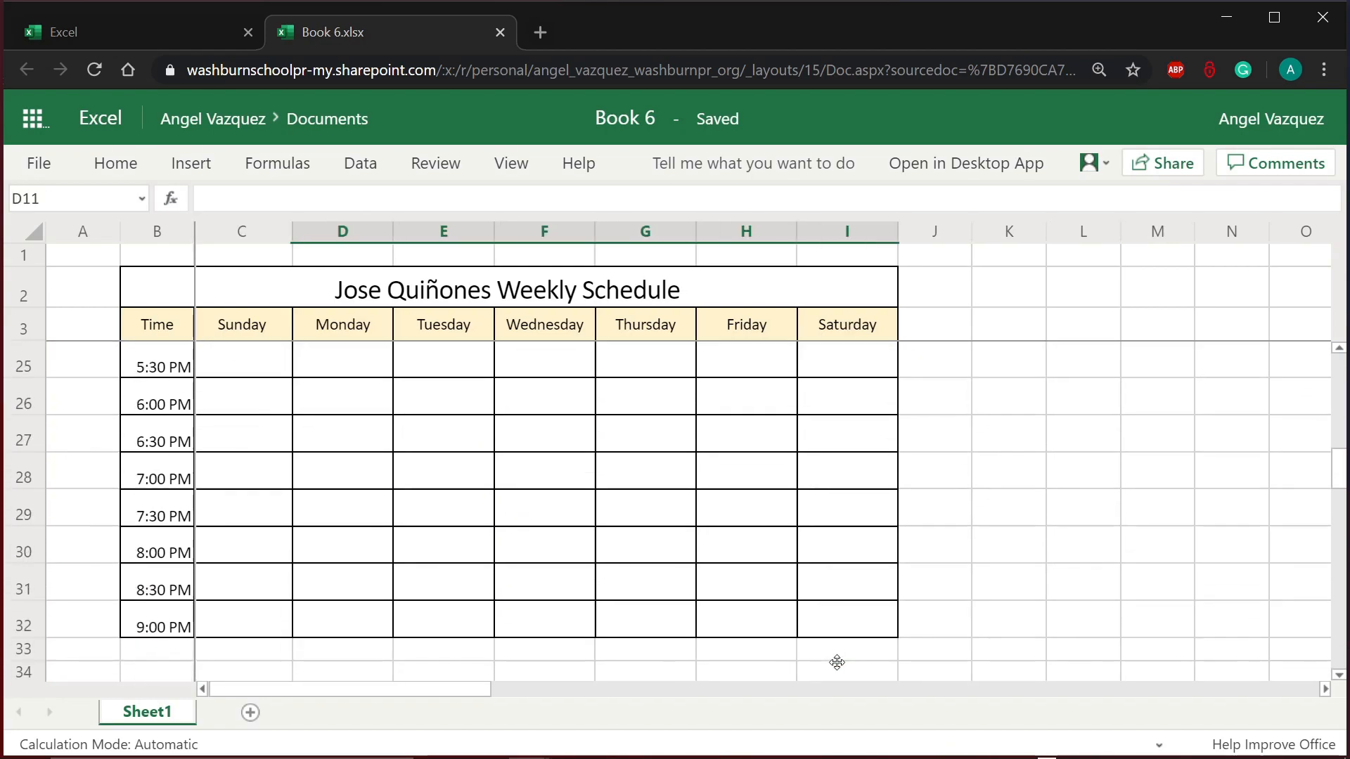
scroll(837, 661, up, 1)
click(288, 534)
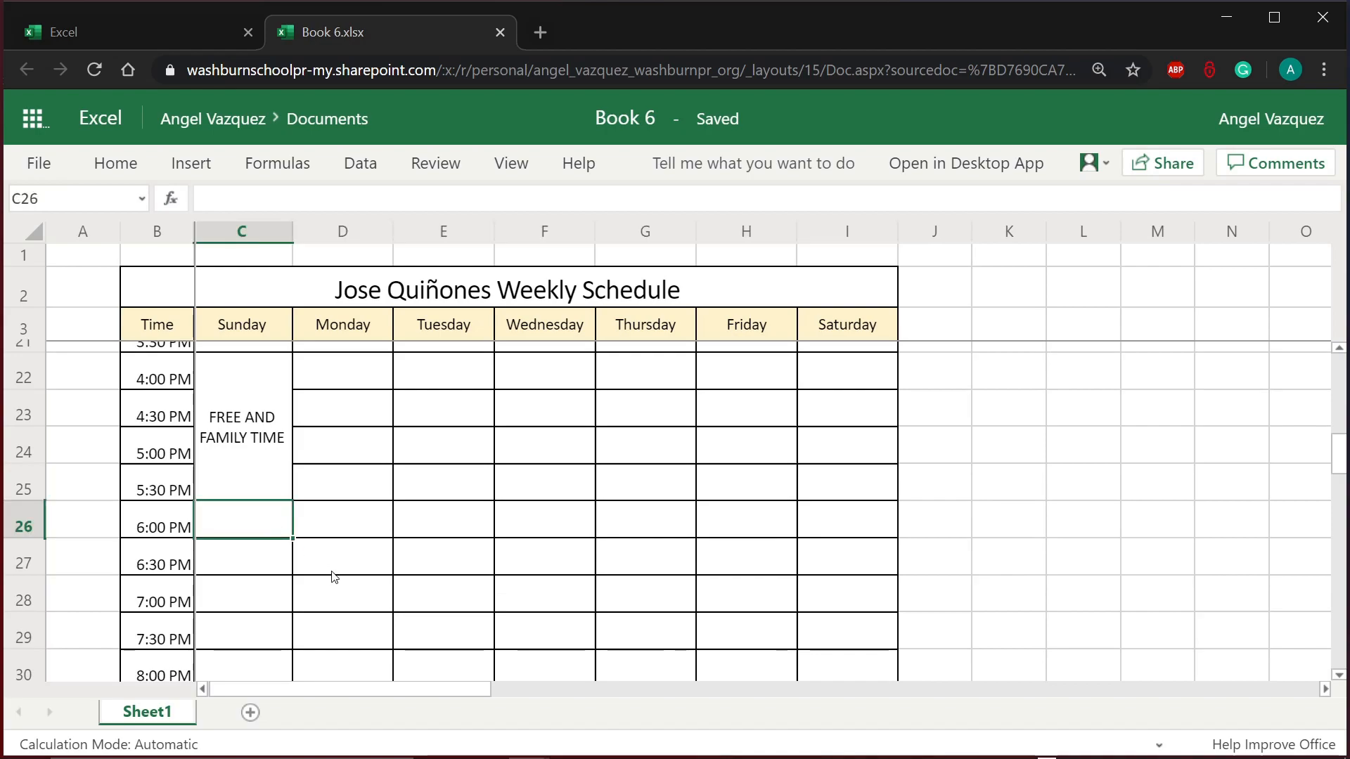
text(EAT)
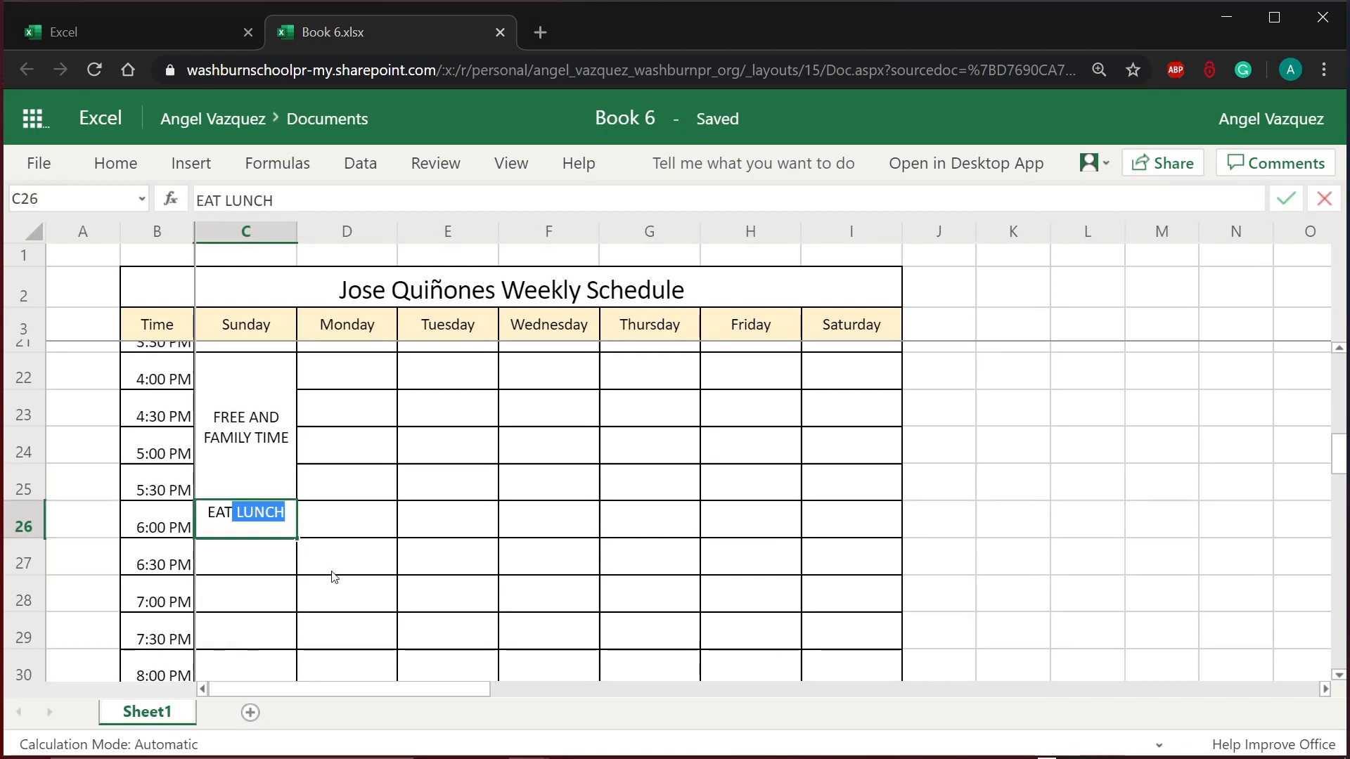
text( DINNER)
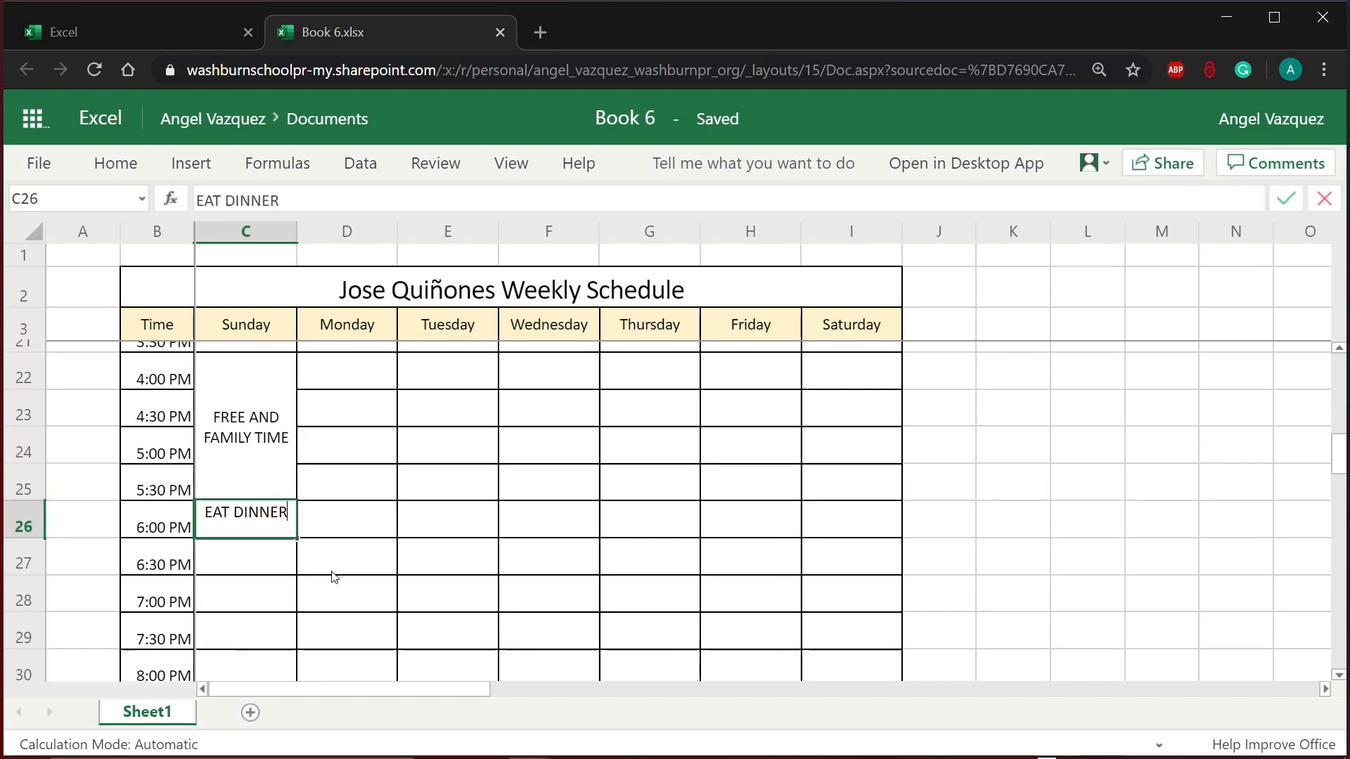
click(325, 595)
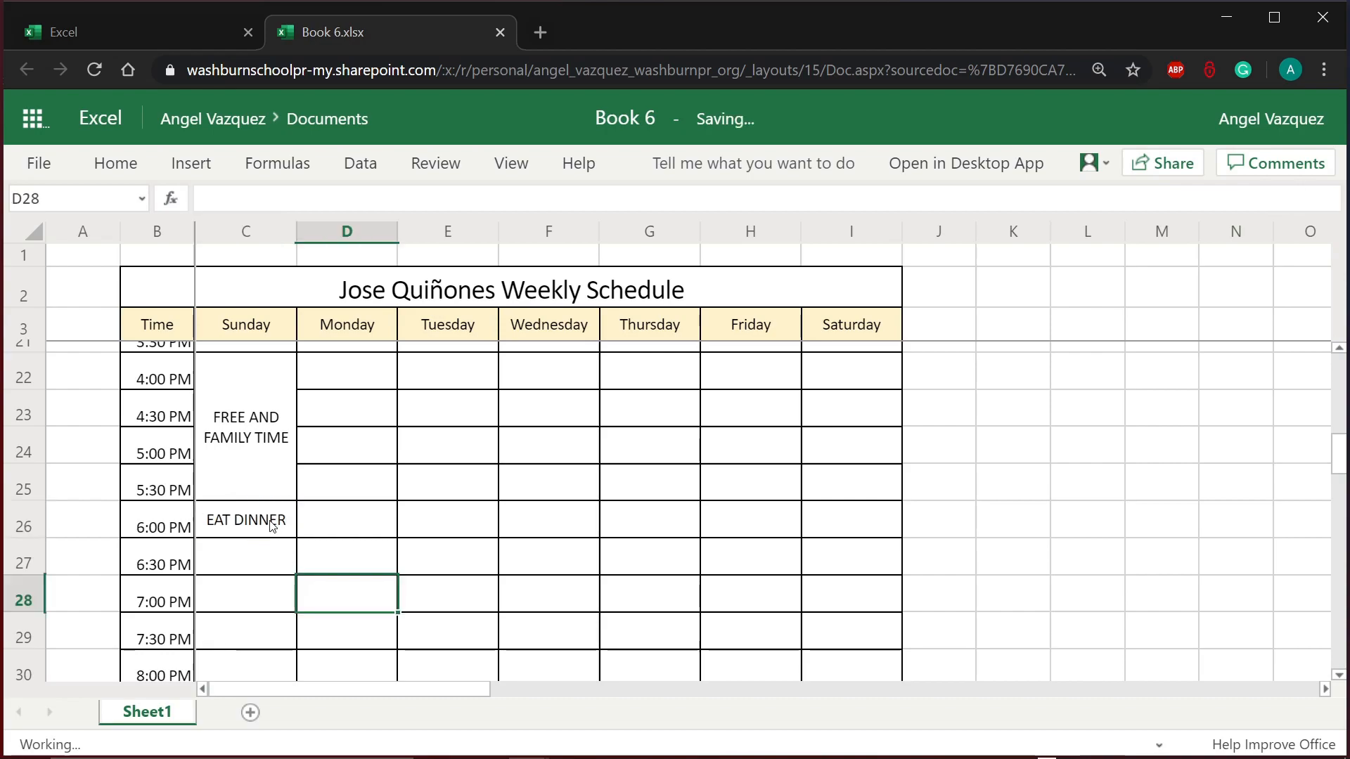
Step: Merge and center C26:C27 so EAT DINNER spans 6:00–6:30 PM
drag(273, 527, 269, 551)
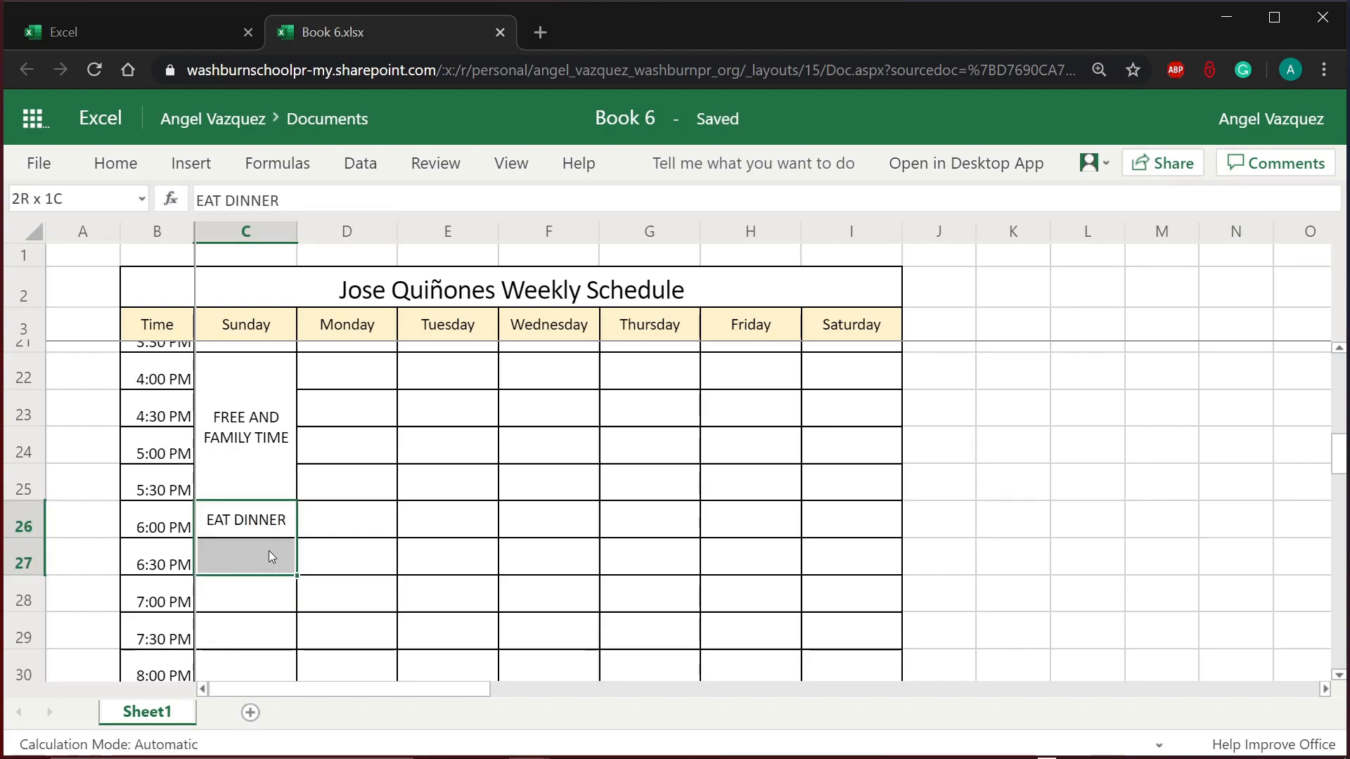
click(126, 154)
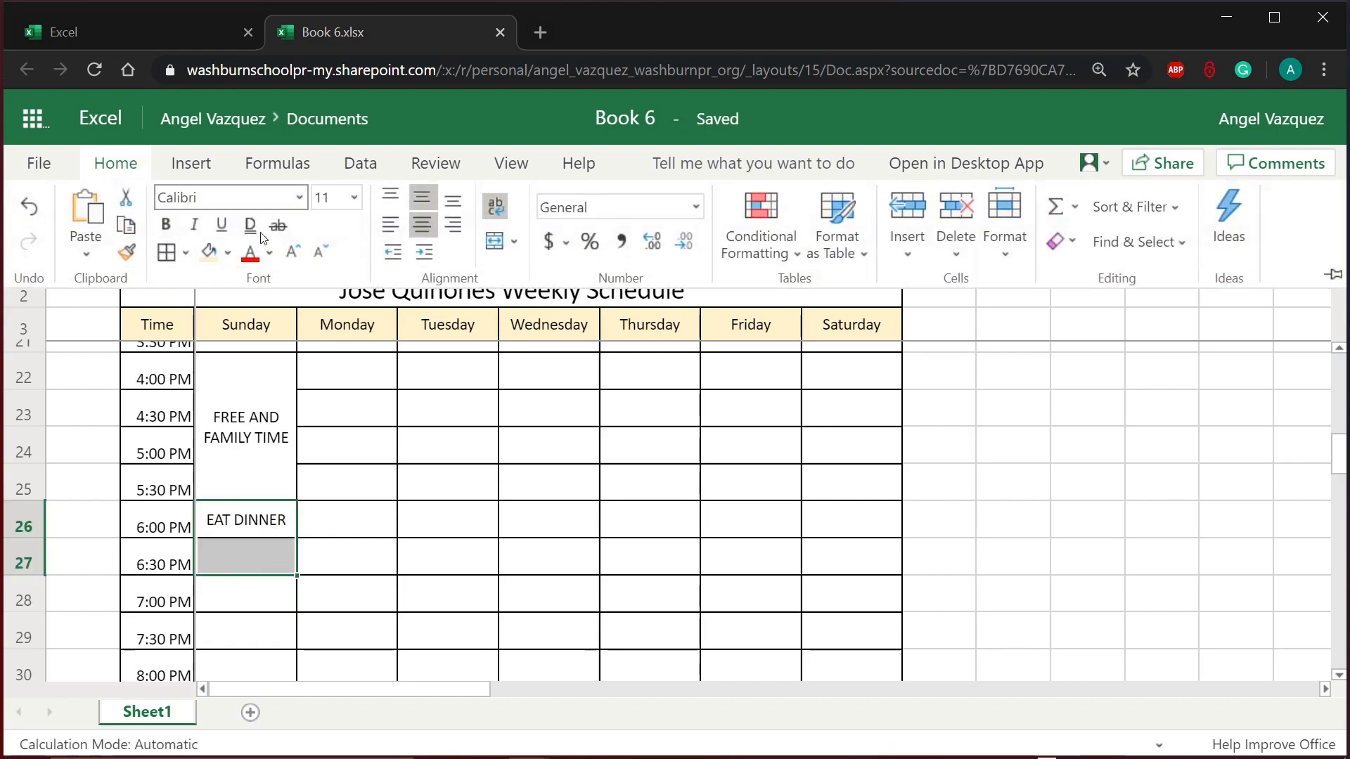
click(499, 241)
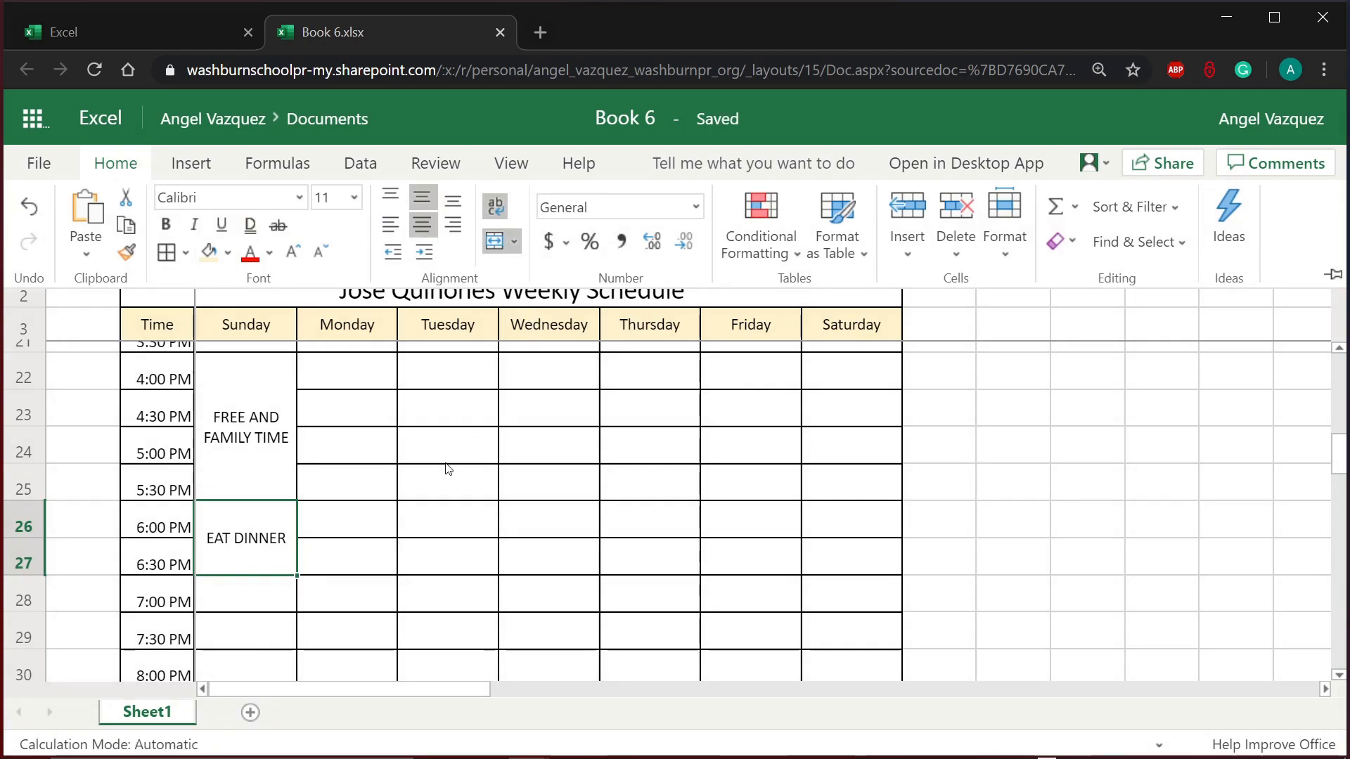
click(450, 521)
click(357, 593)
Step: Type FREE AND FAMILY TIME into C28 at 7:00 PM, then select C28:C32
scroll(357, 593, up, 8)
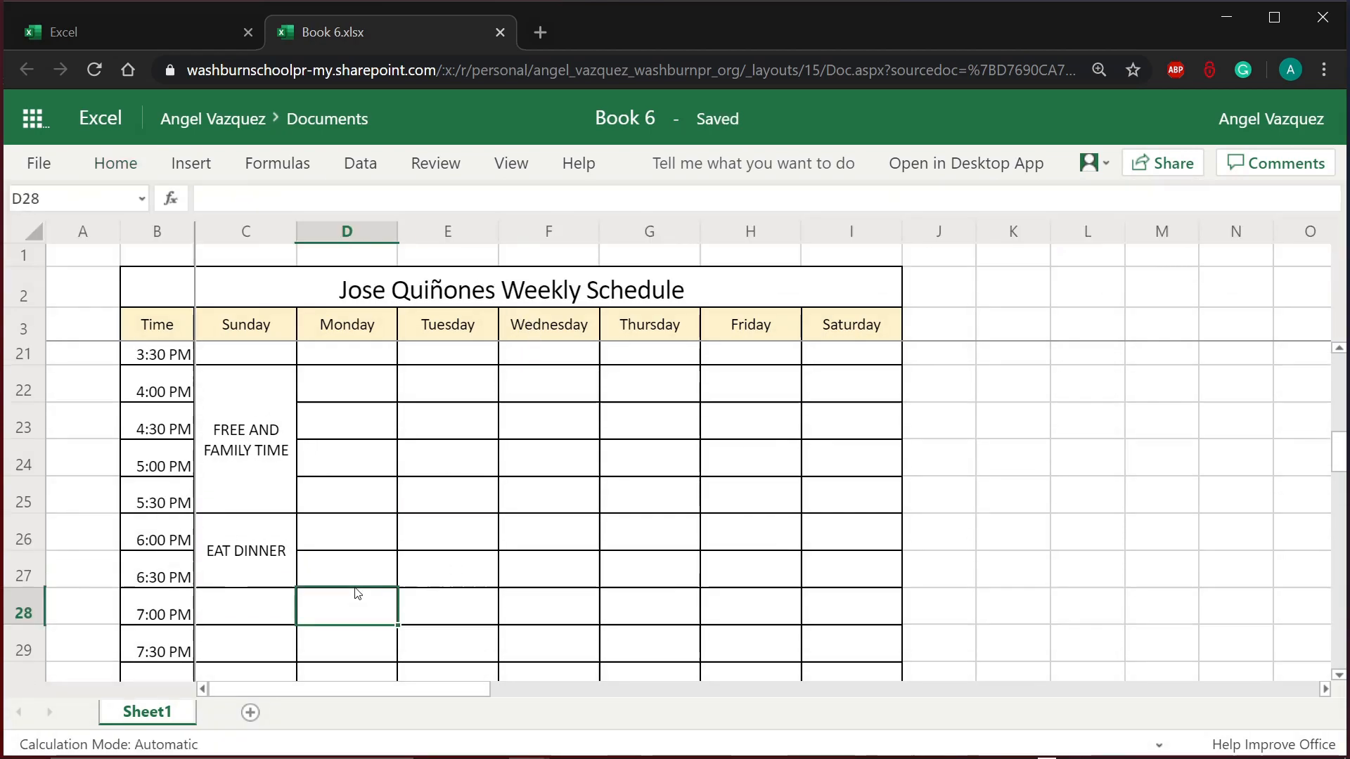
scroll(358, 593, down, 4)
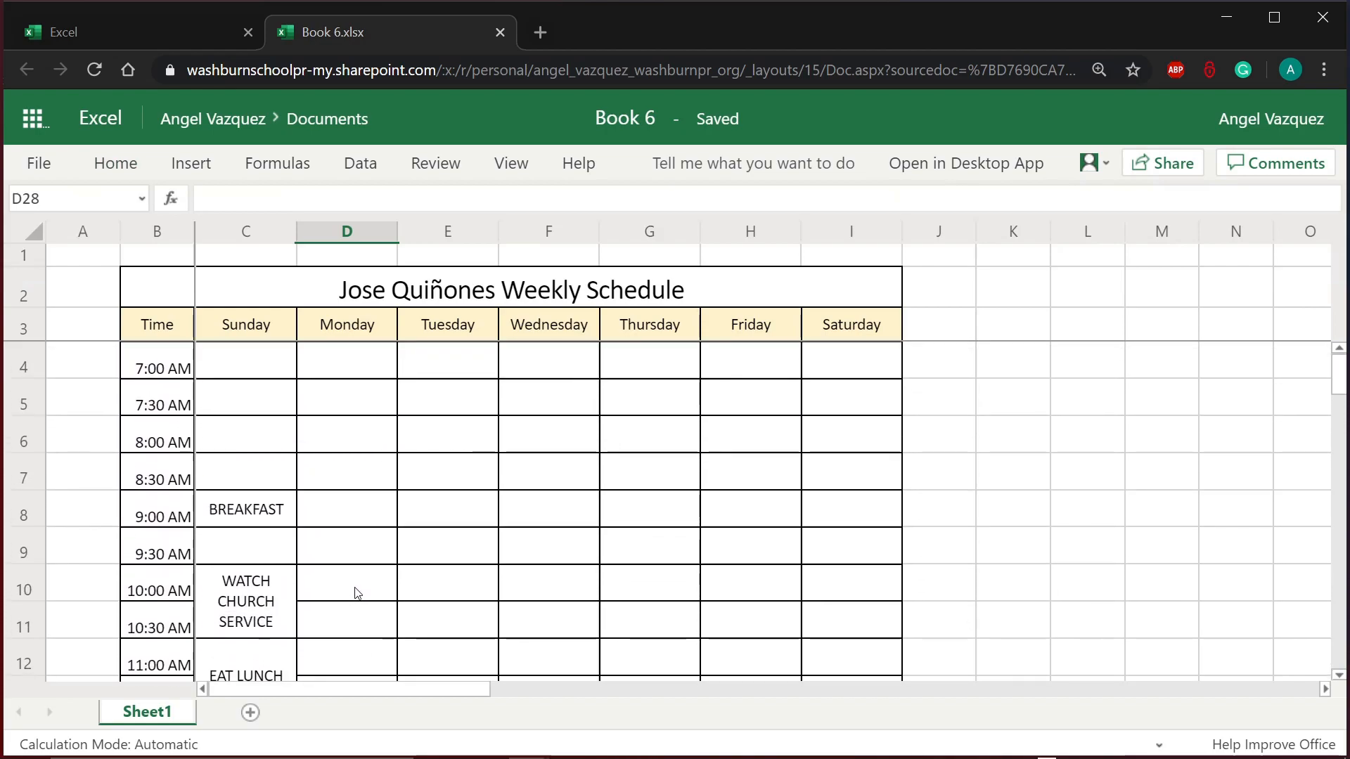
scroll(357, 592, down, 5)
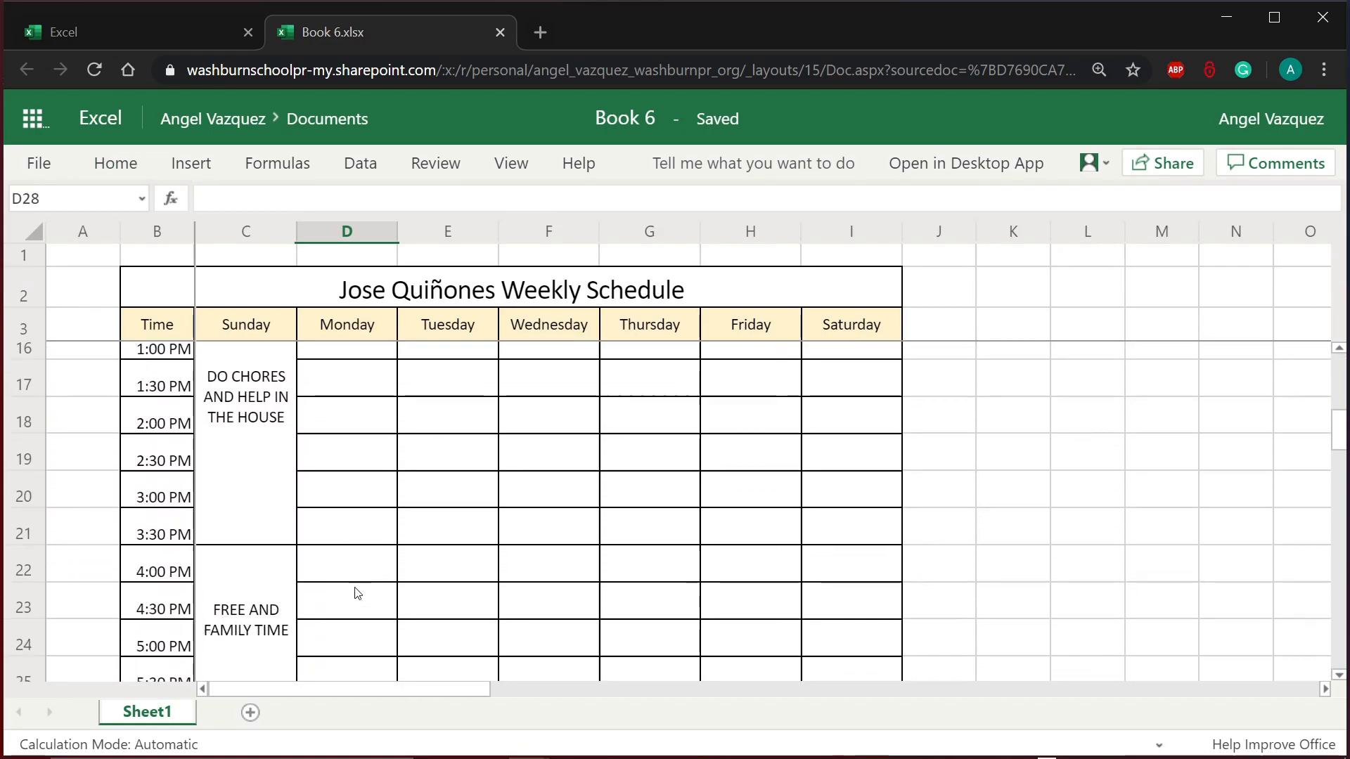
scroll(358, 524, up, 2)
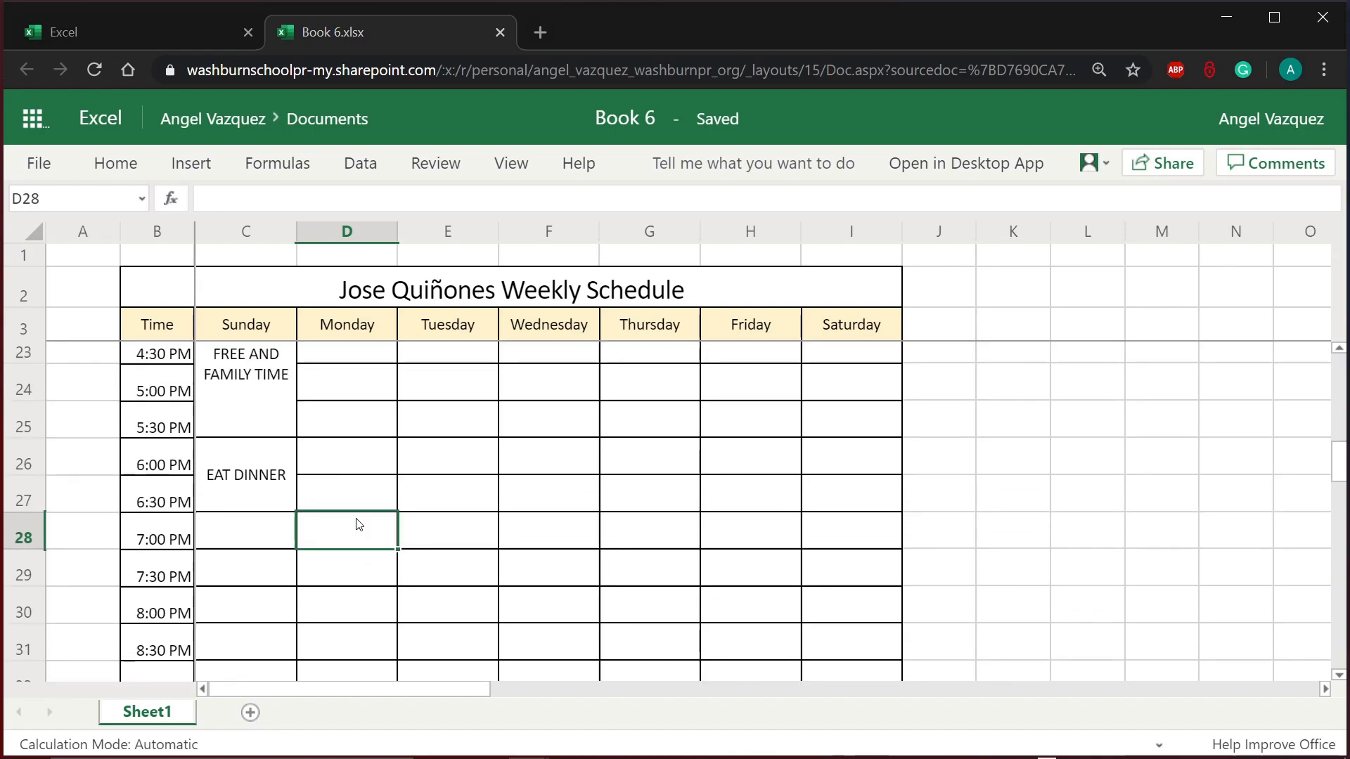
click(274, 534)
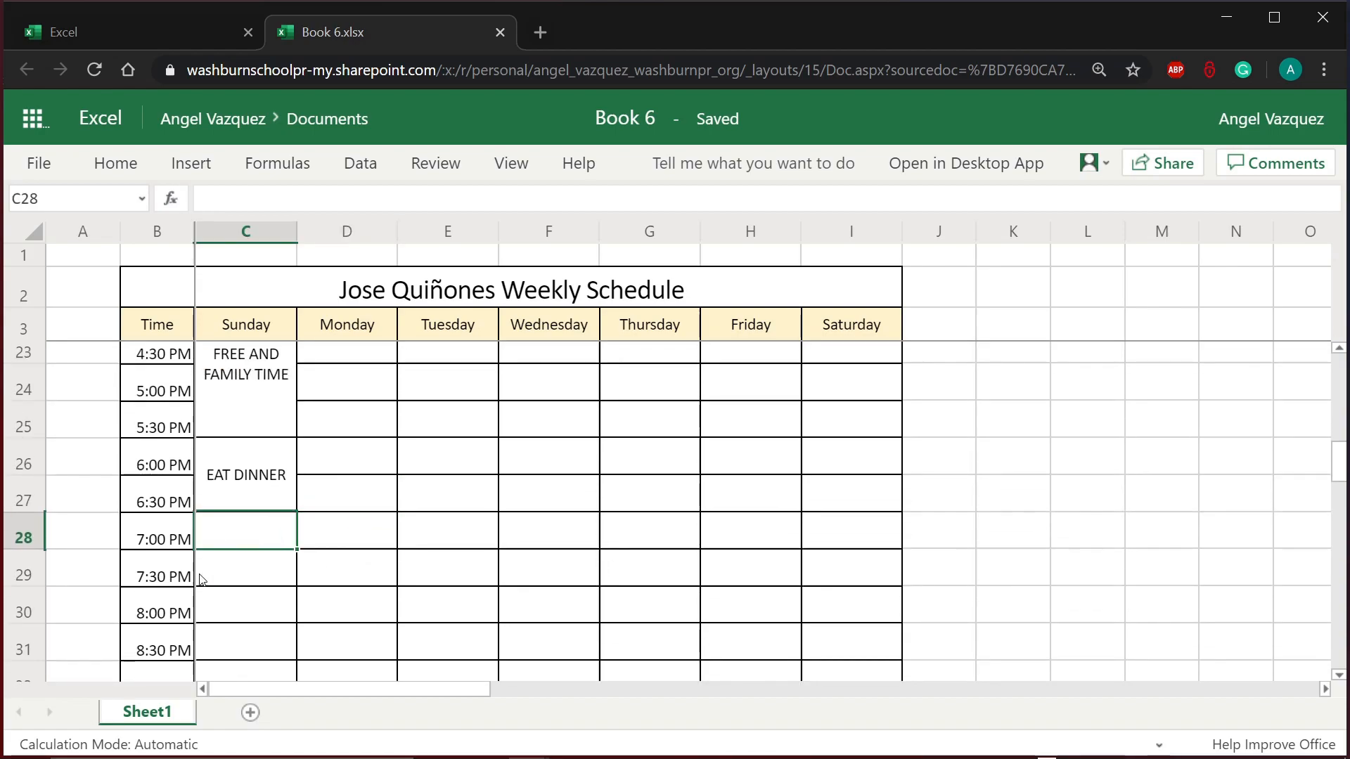
scroll(287, 570, down, 2)
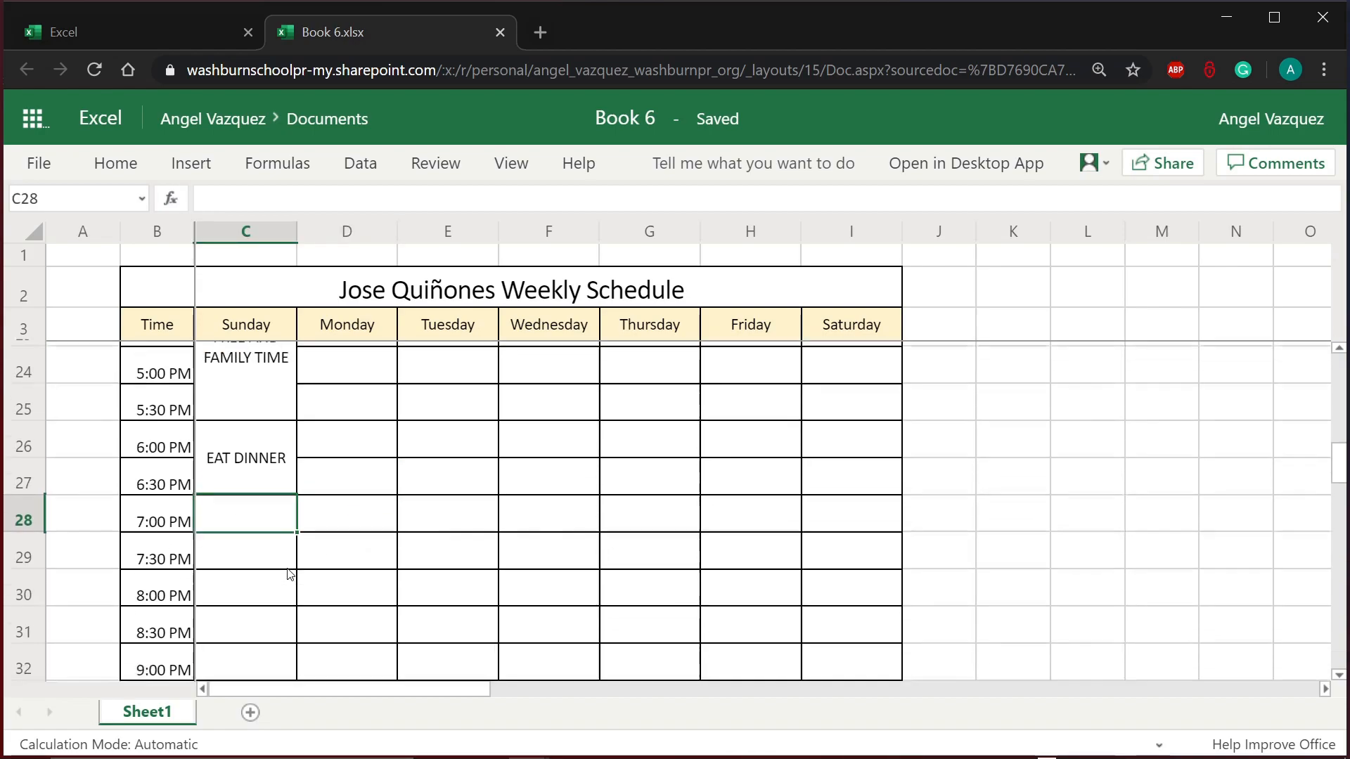
scroll(288, 522, up, 1)
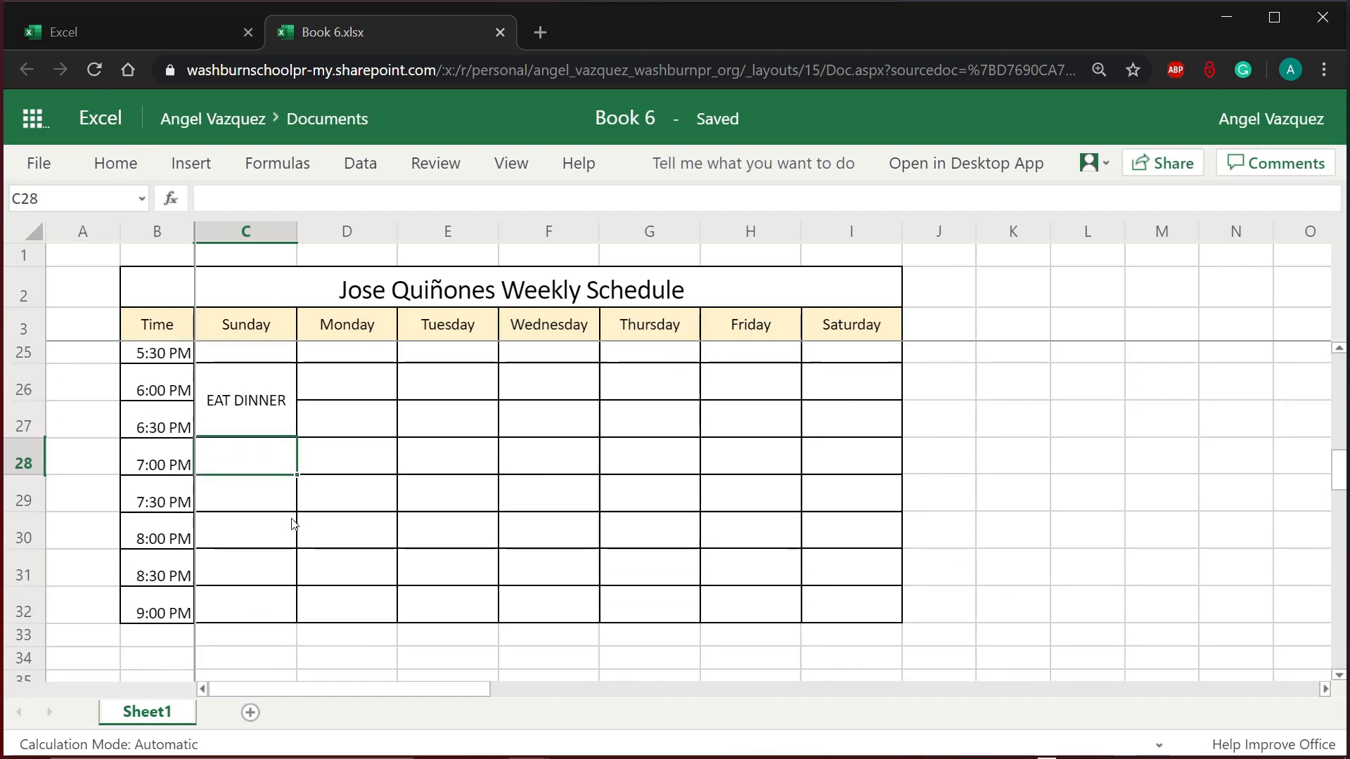
text(FREE AND F)
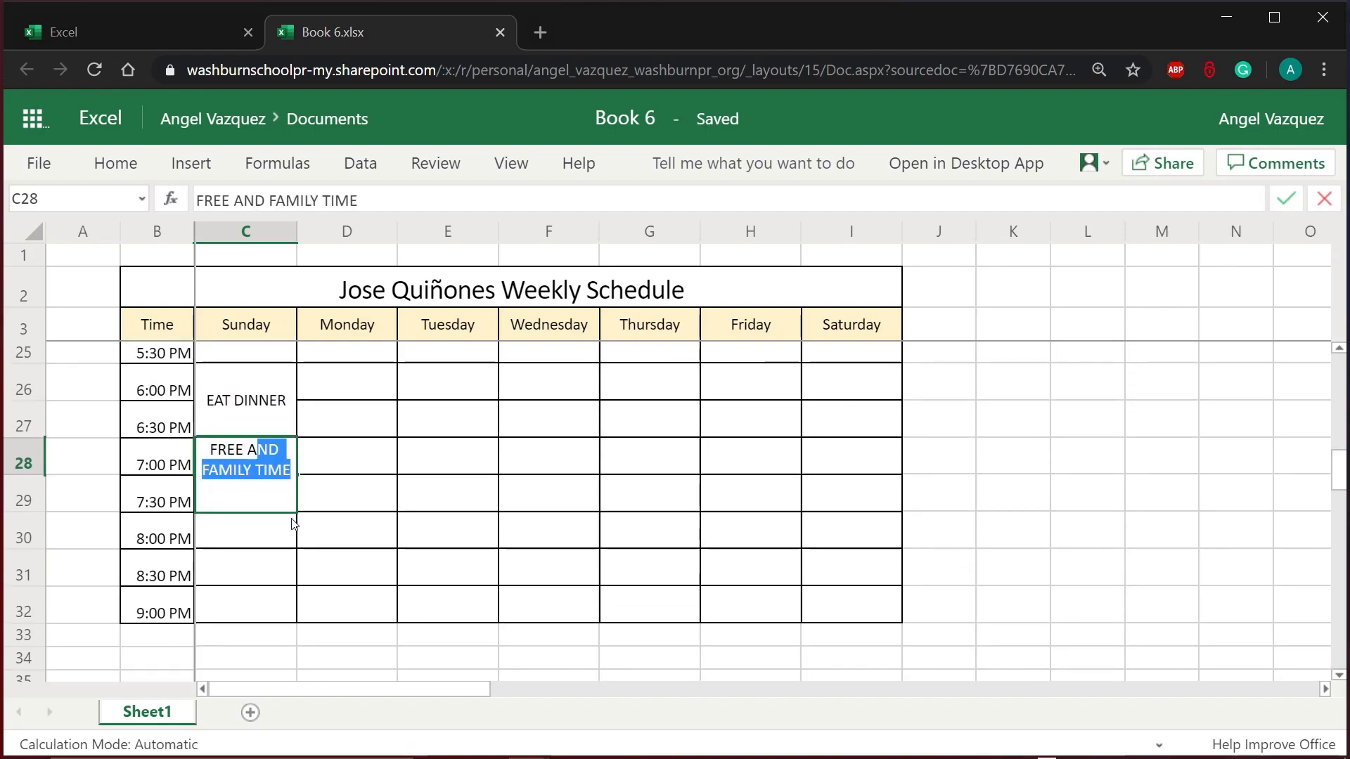
text(AMILY)
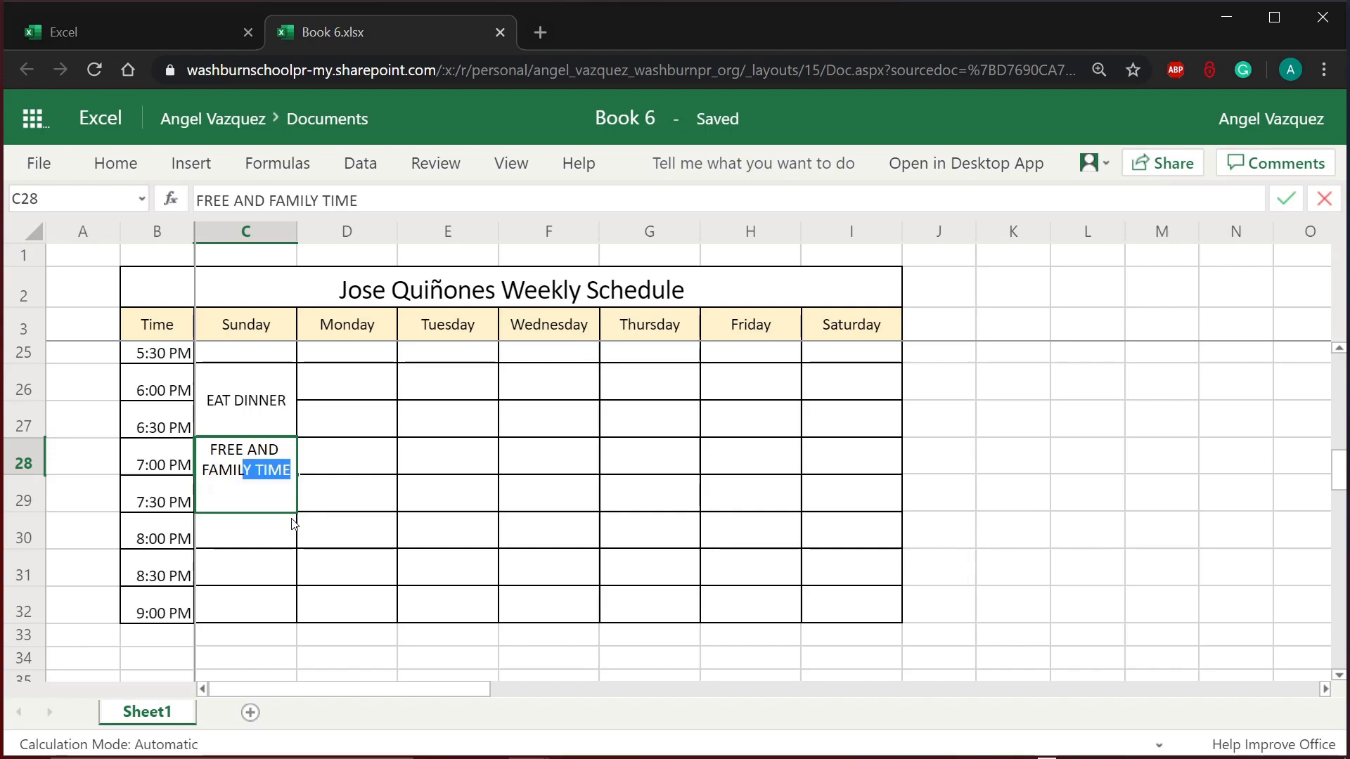
text( TIME)
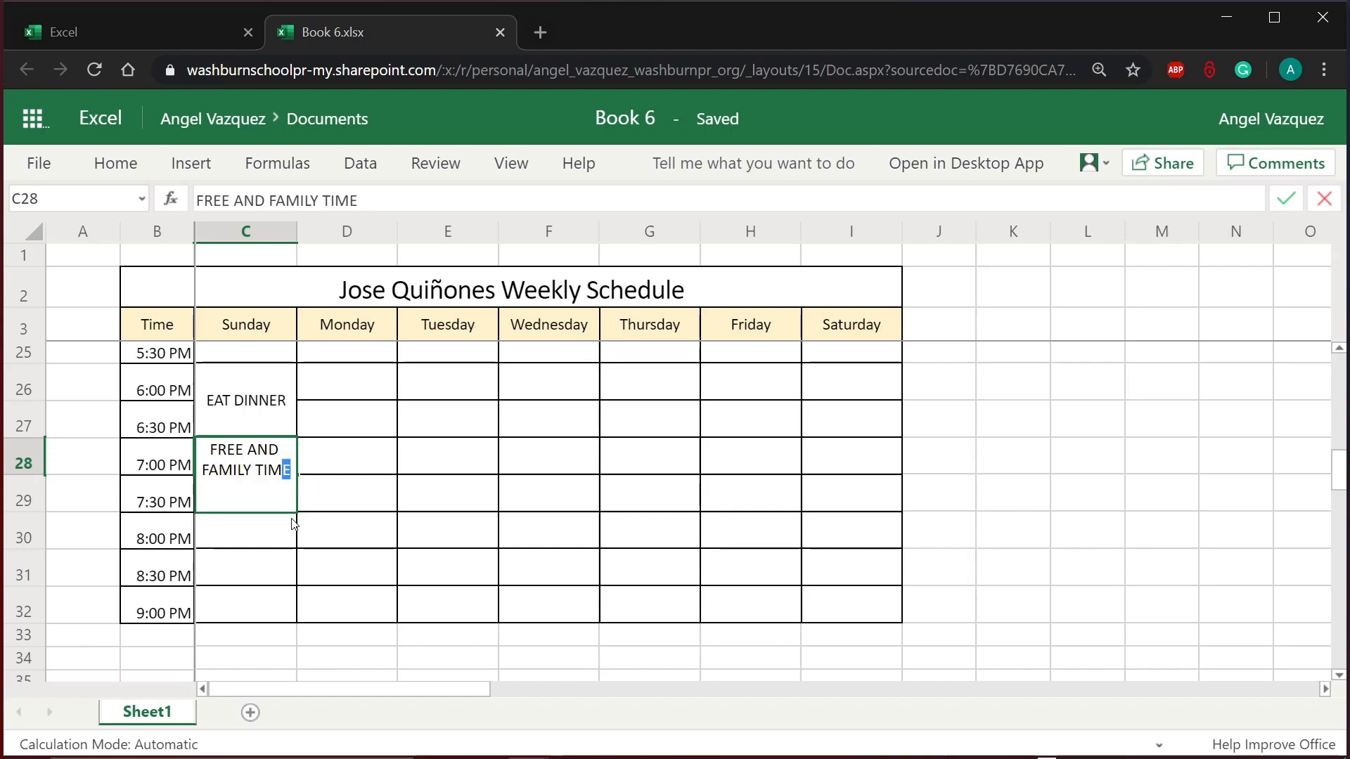
key(Return)
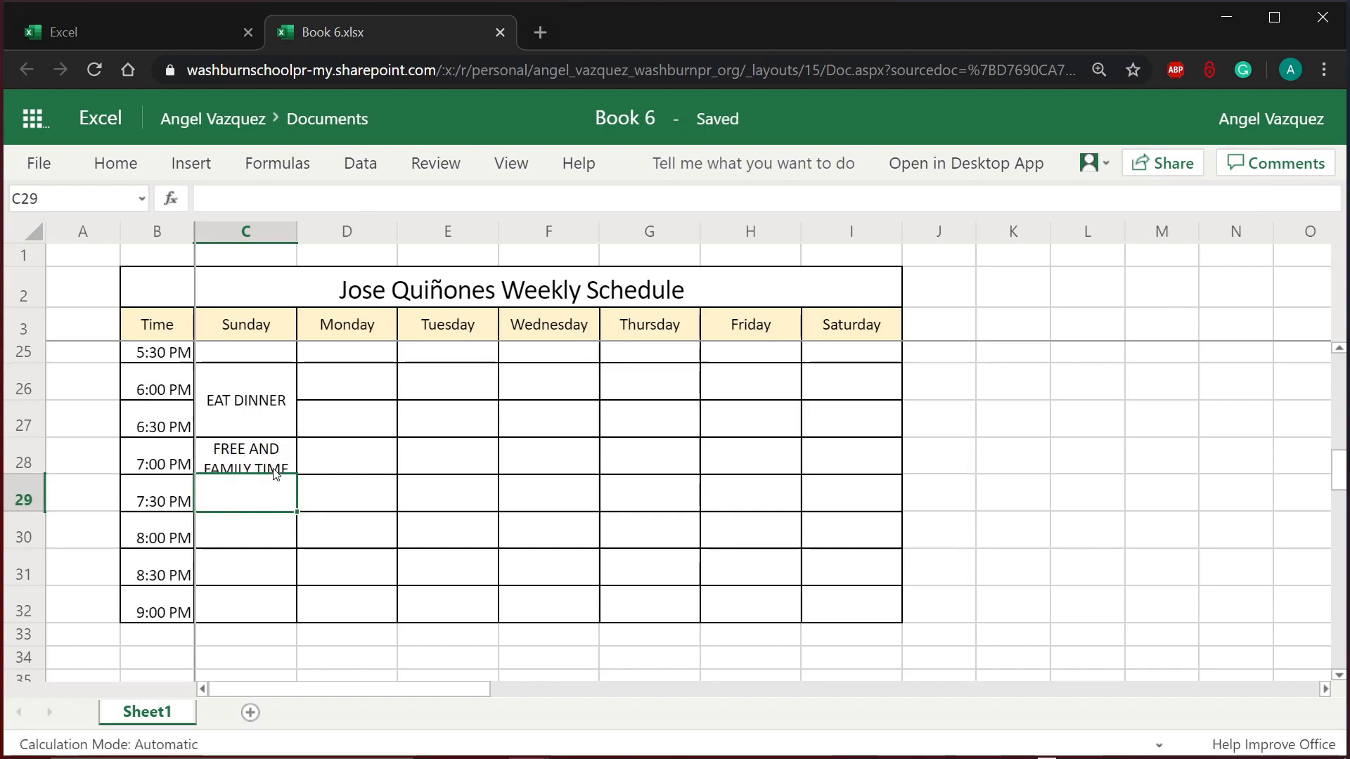
drag(246, 458, 269, 597)
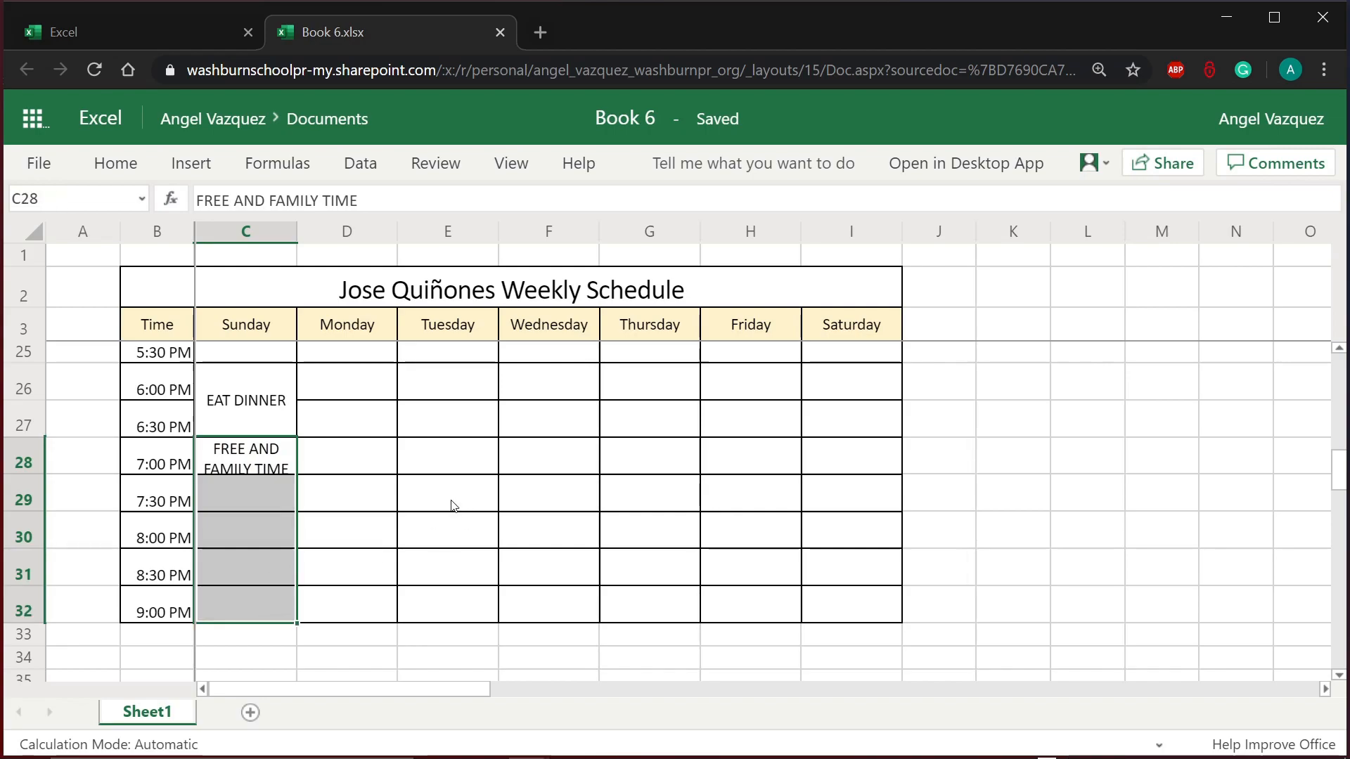
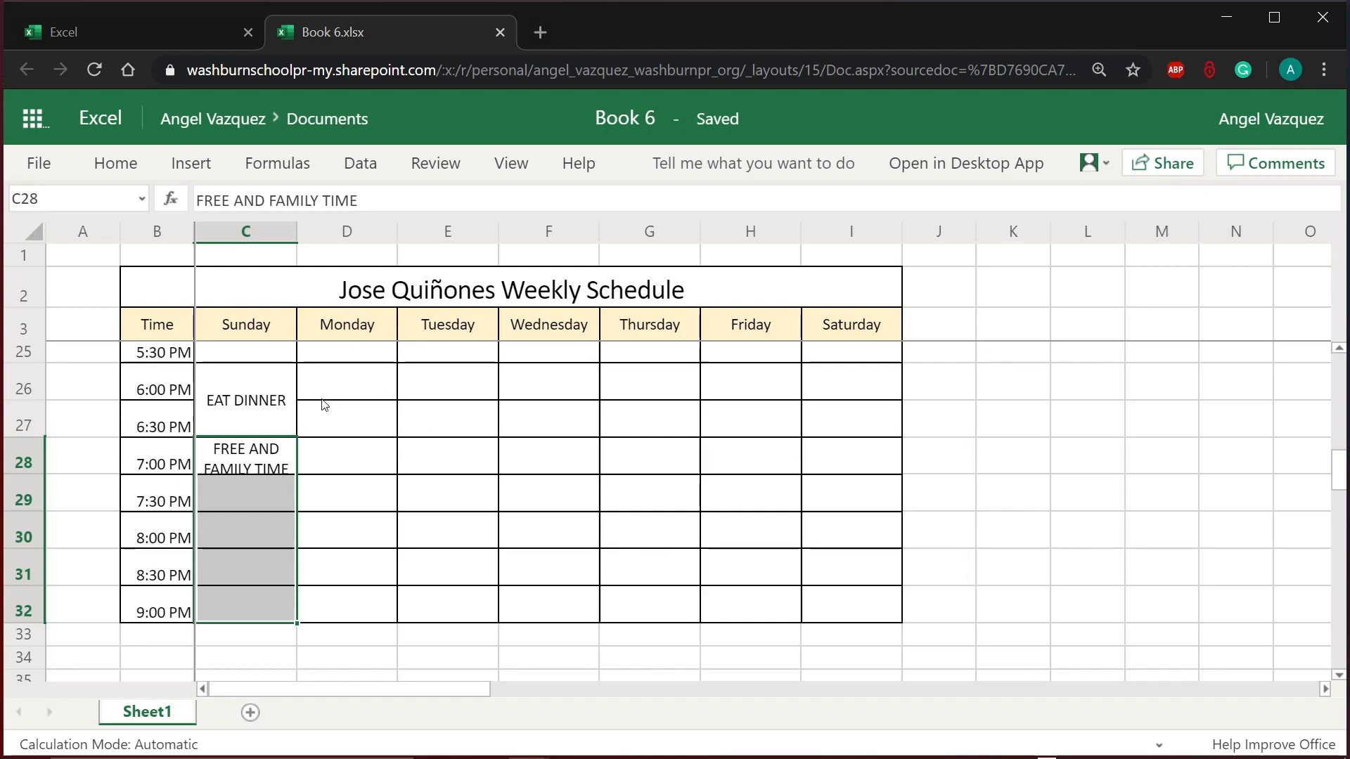
Step: Merge and center C28:C32 so FREE AND FAMILY TIME spans 7:00–9:00 PM
click(259, 458)
drag(259, 459, 249, 603)
click(116, 163)
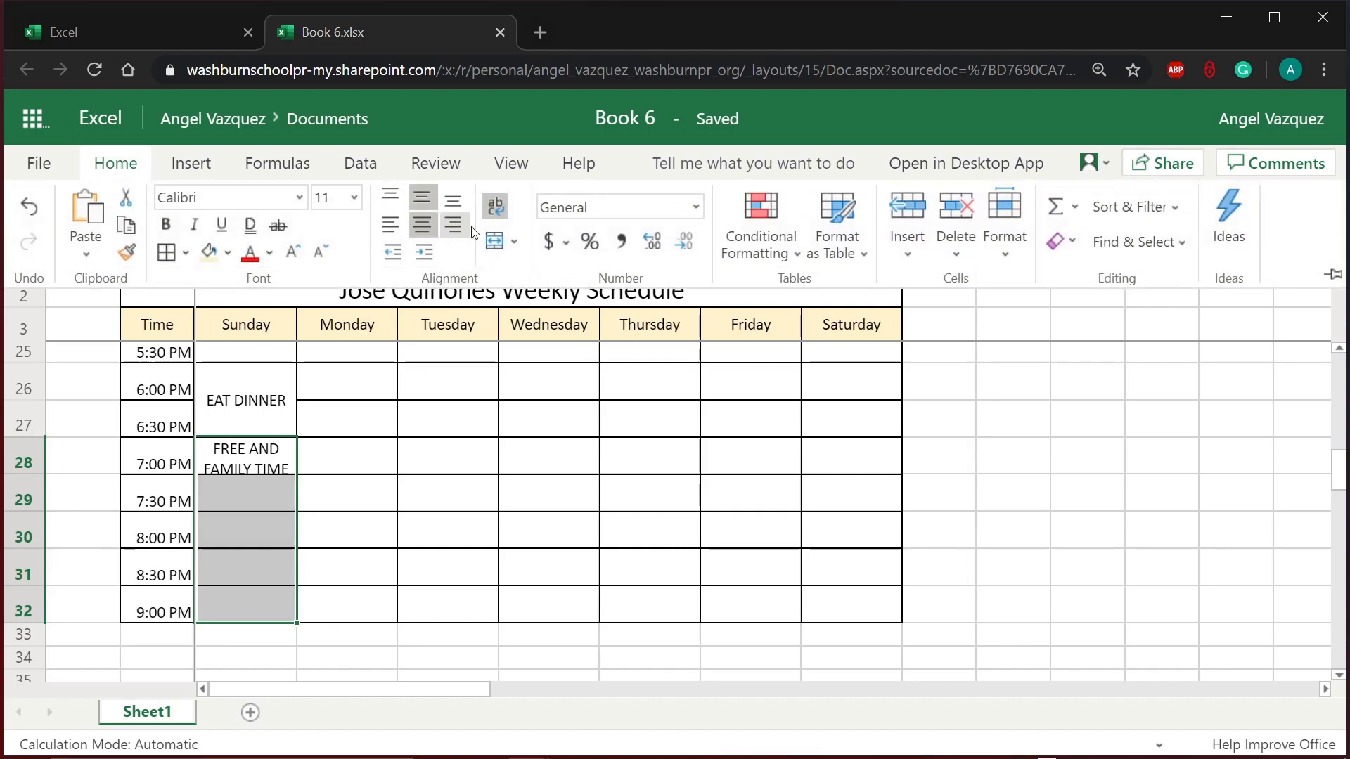
click(504, 247)
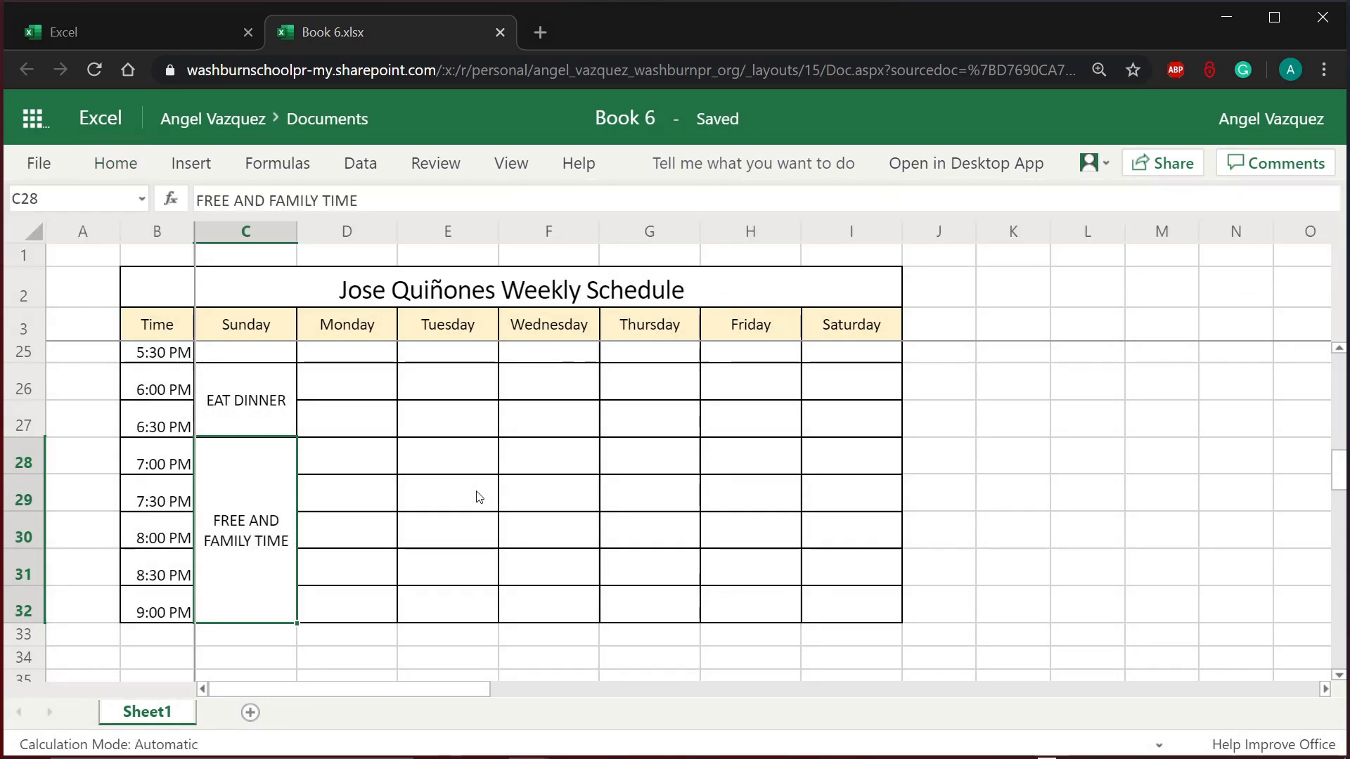
click(835, 609)
scroll(913, 616, up, 6)
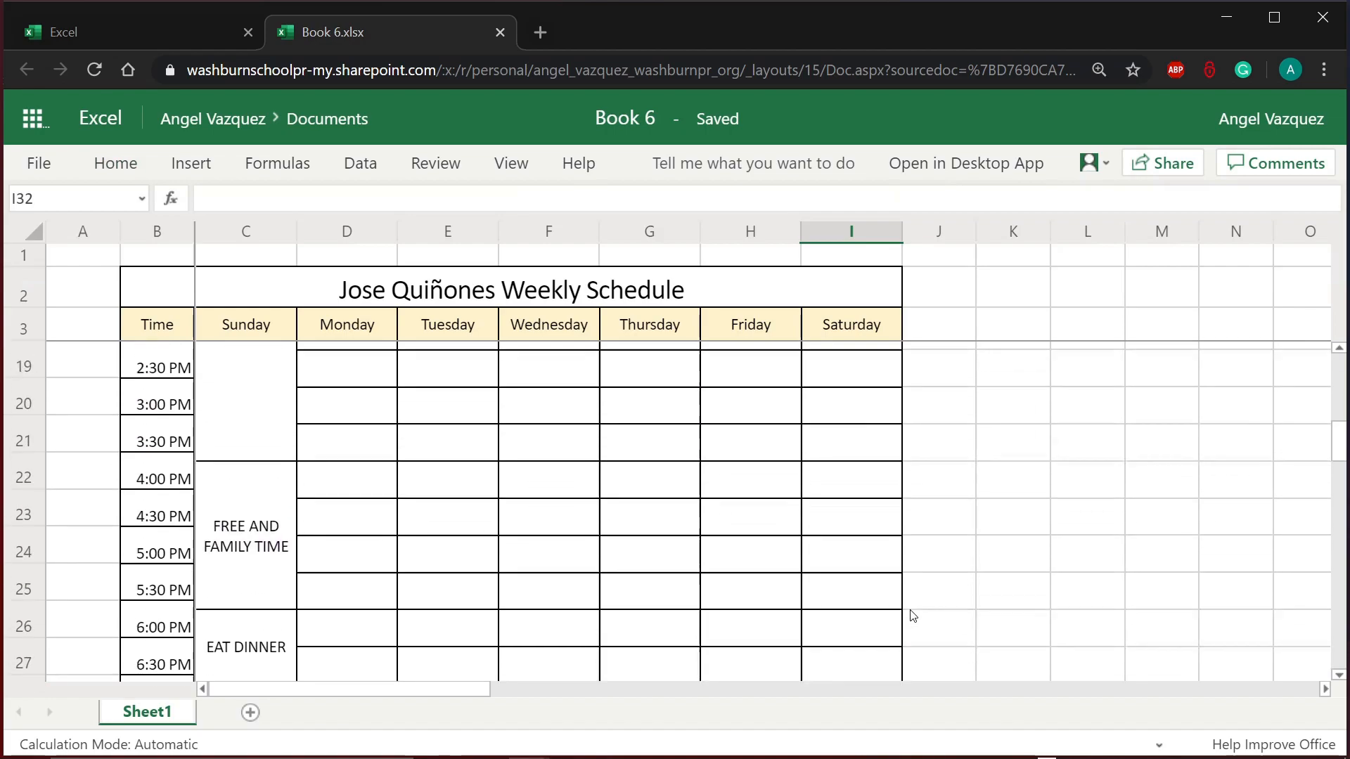
scroll(913, 616, up, 2)
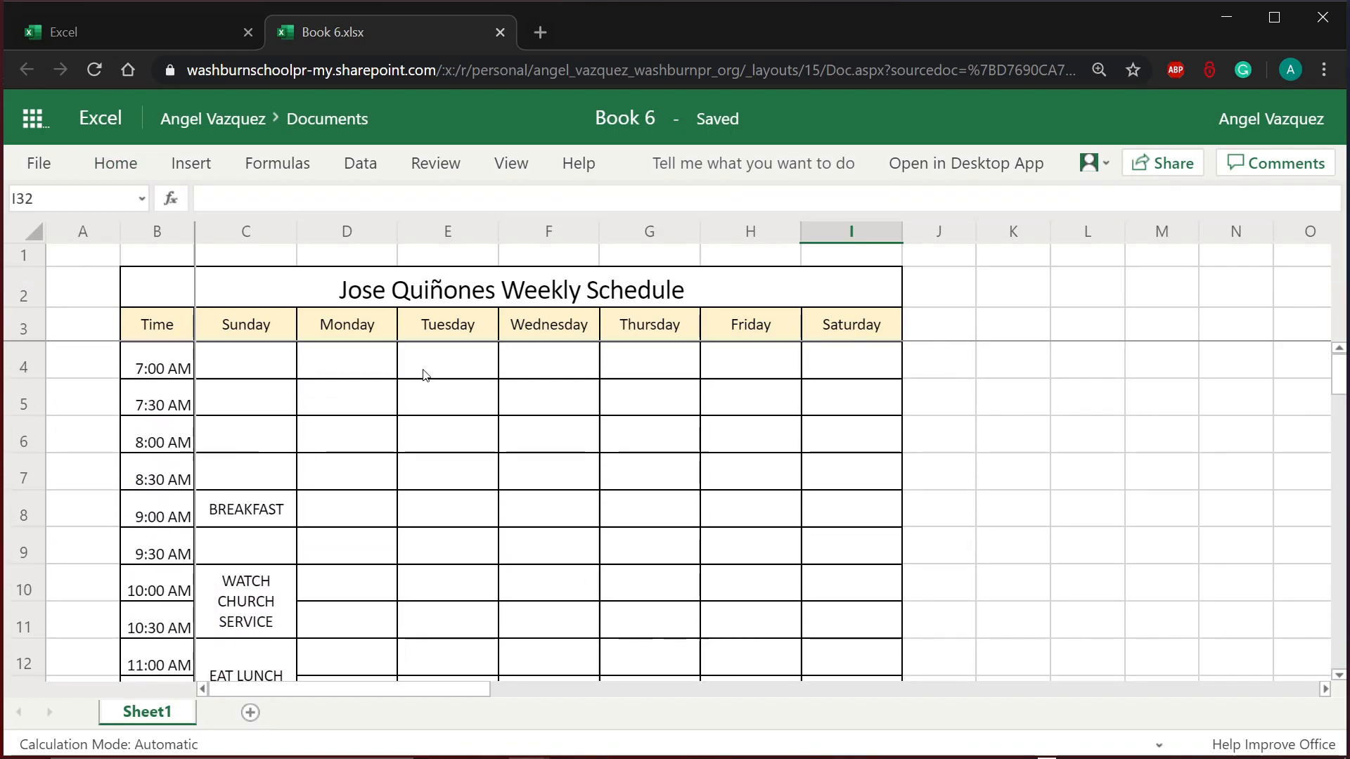
scroll(328, 522, down, 2)
scroll(328, 521, down, 7)
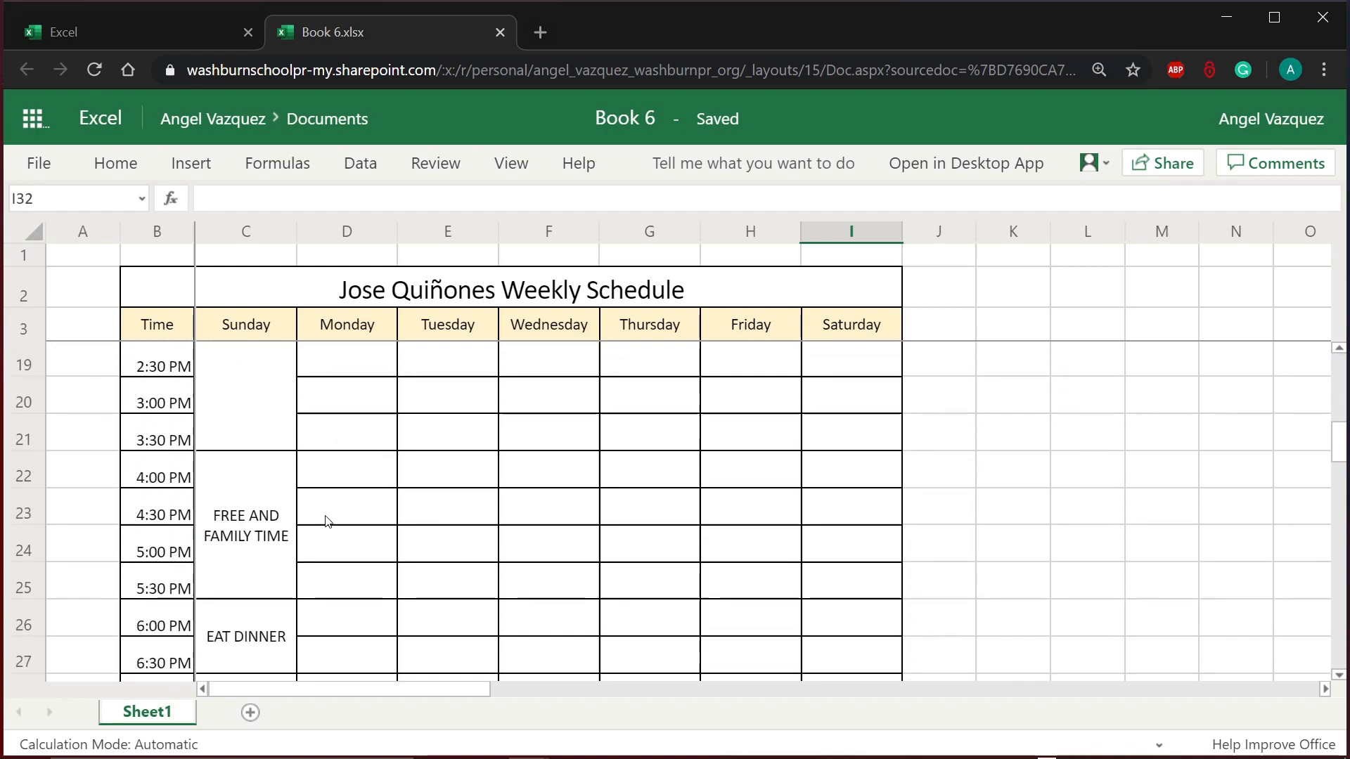
scroll(328, 521, up, 4)
scroll(327, 521, up, 5)
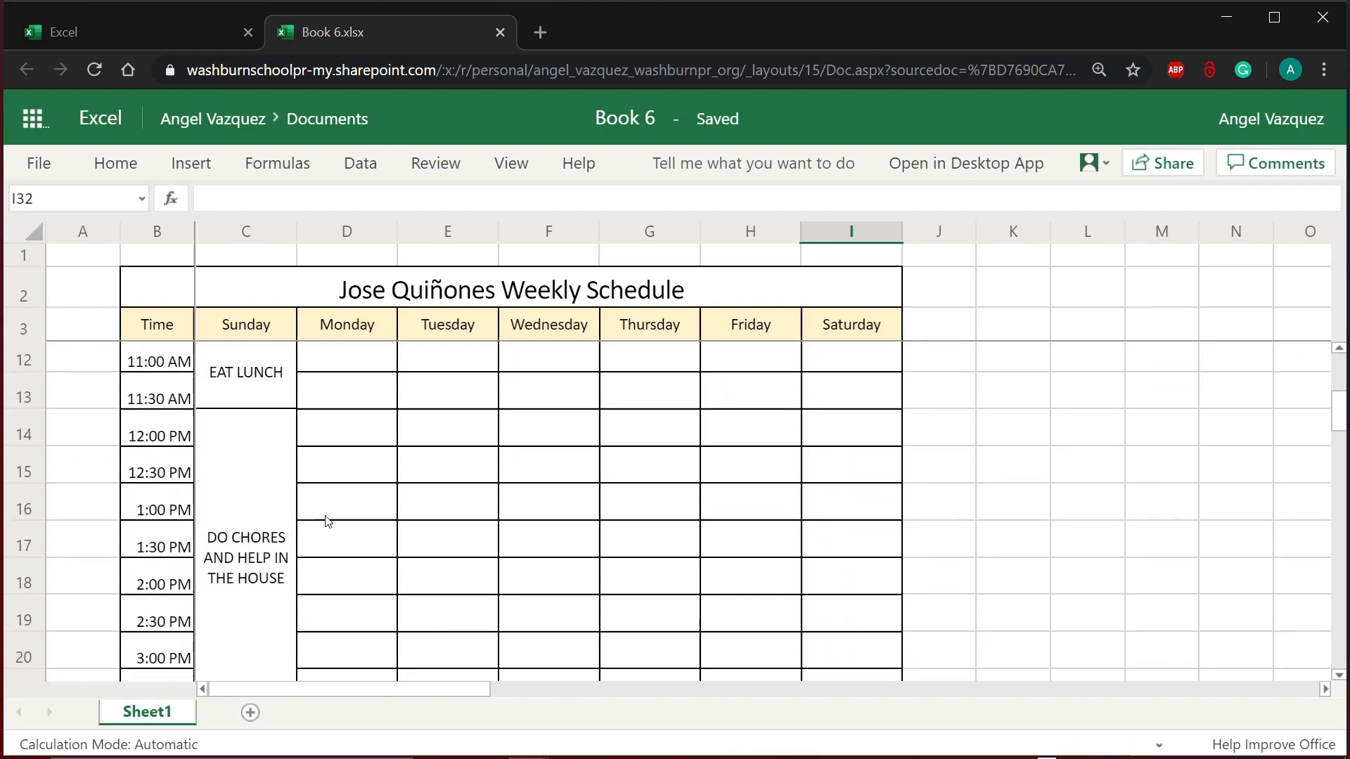
scroll(328, 521, down, 6)
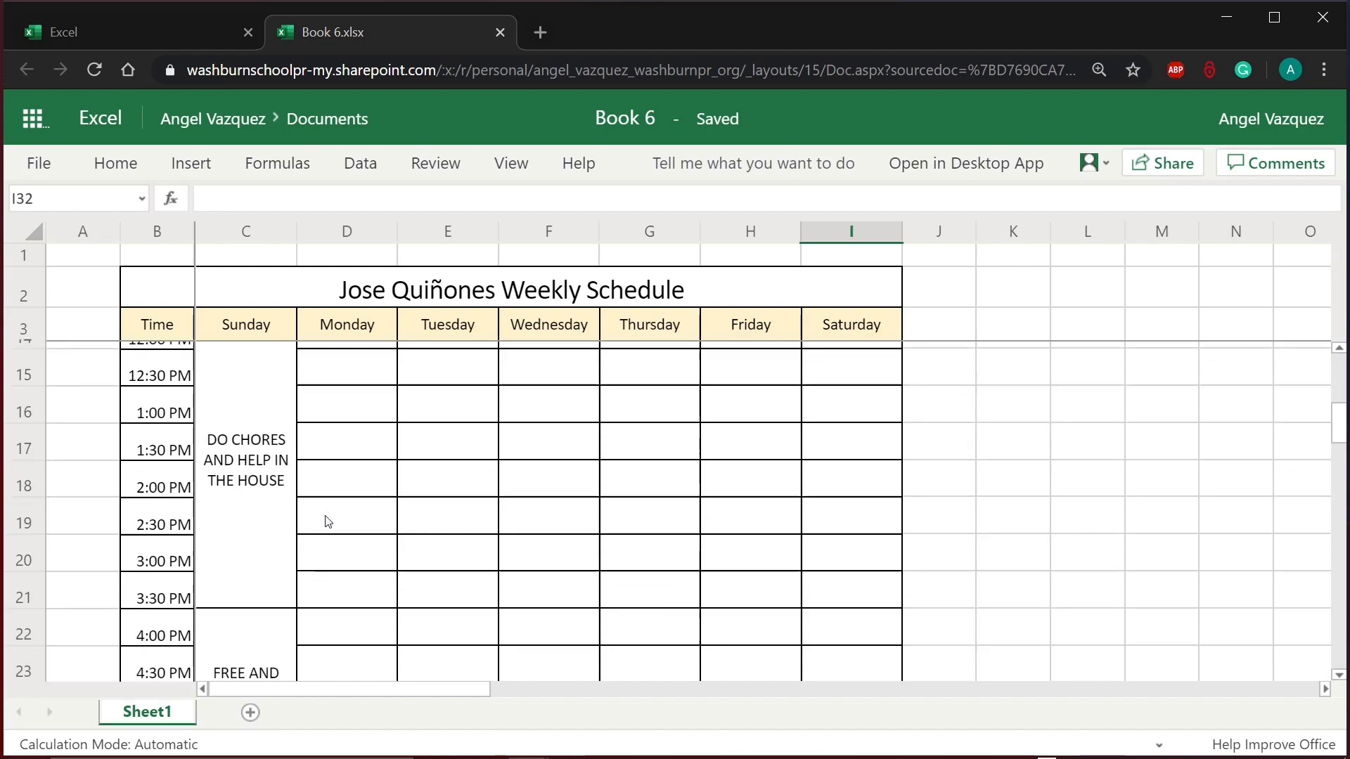
scroll(328, 521, up, 5)
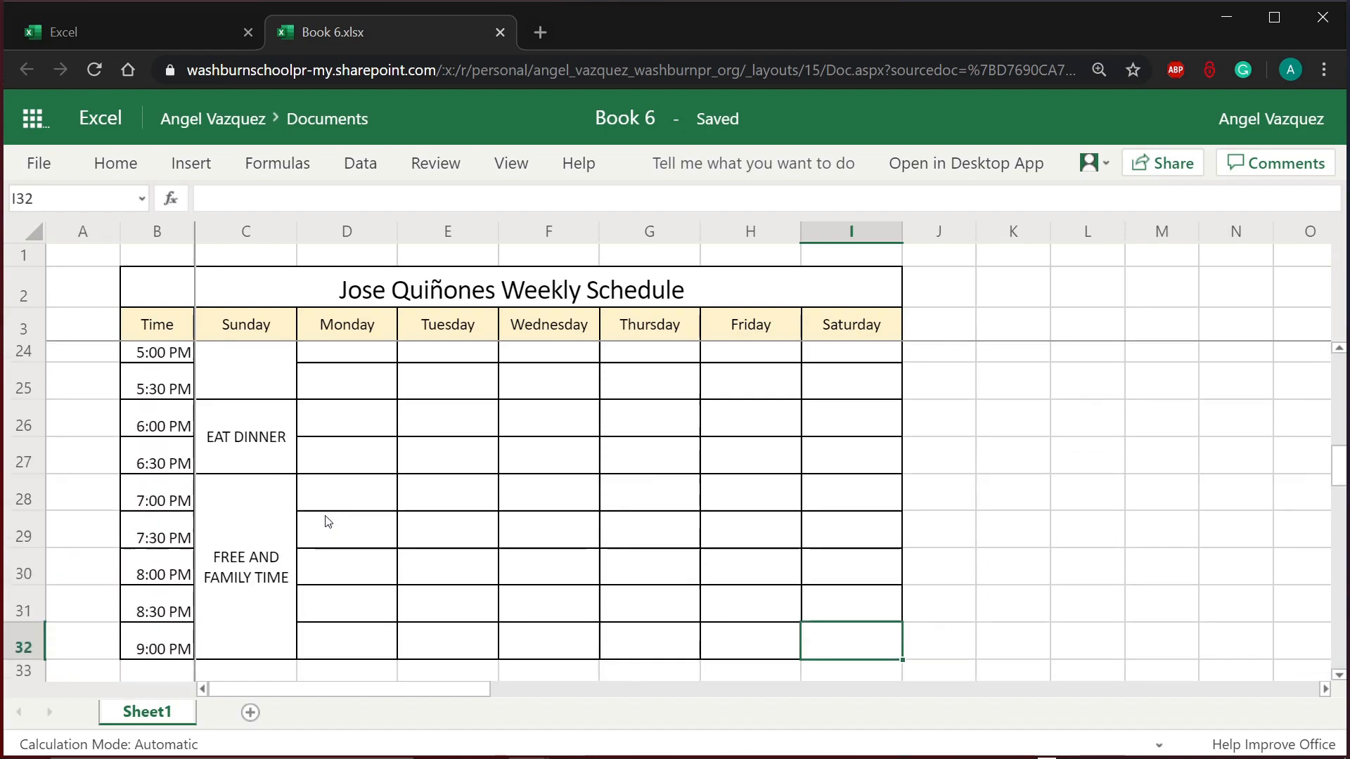
scroll(328, 521, up, 1)
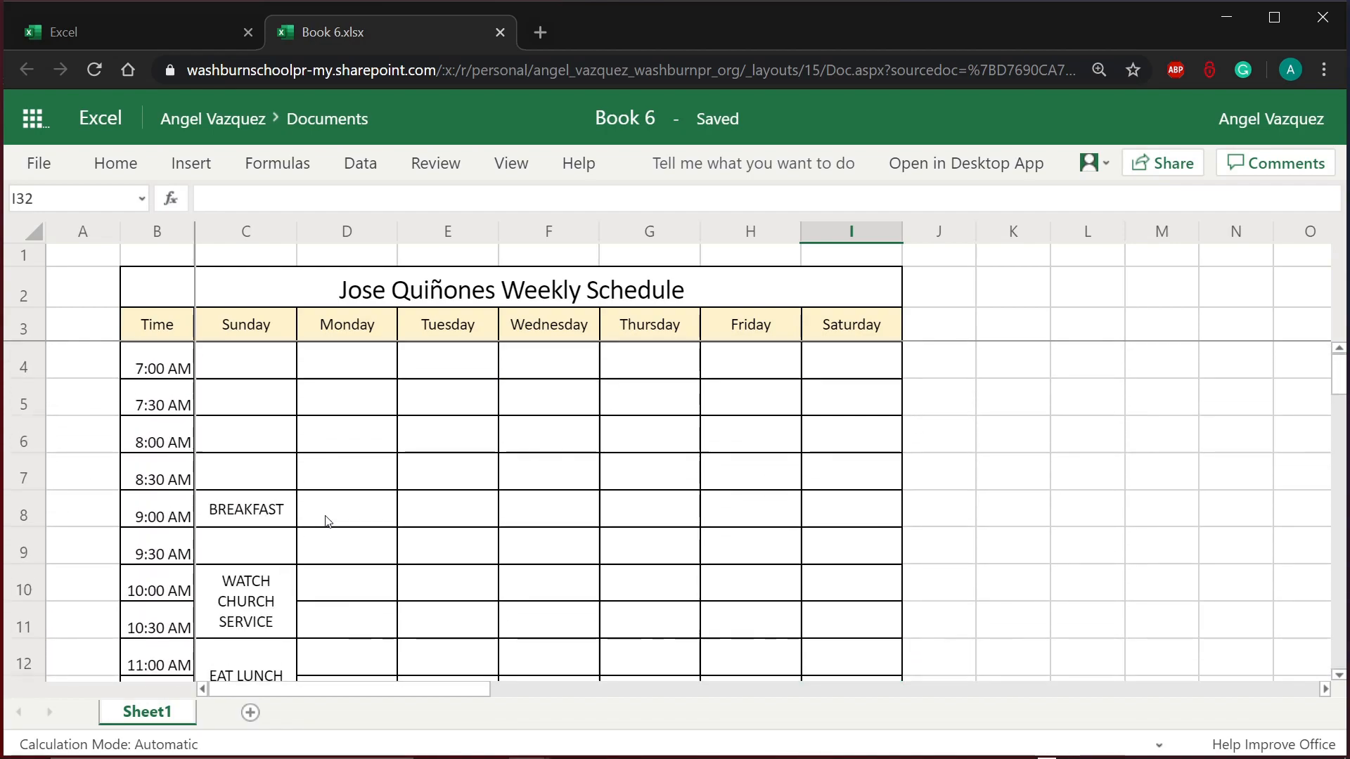
scroll(328, 521, down, 2)
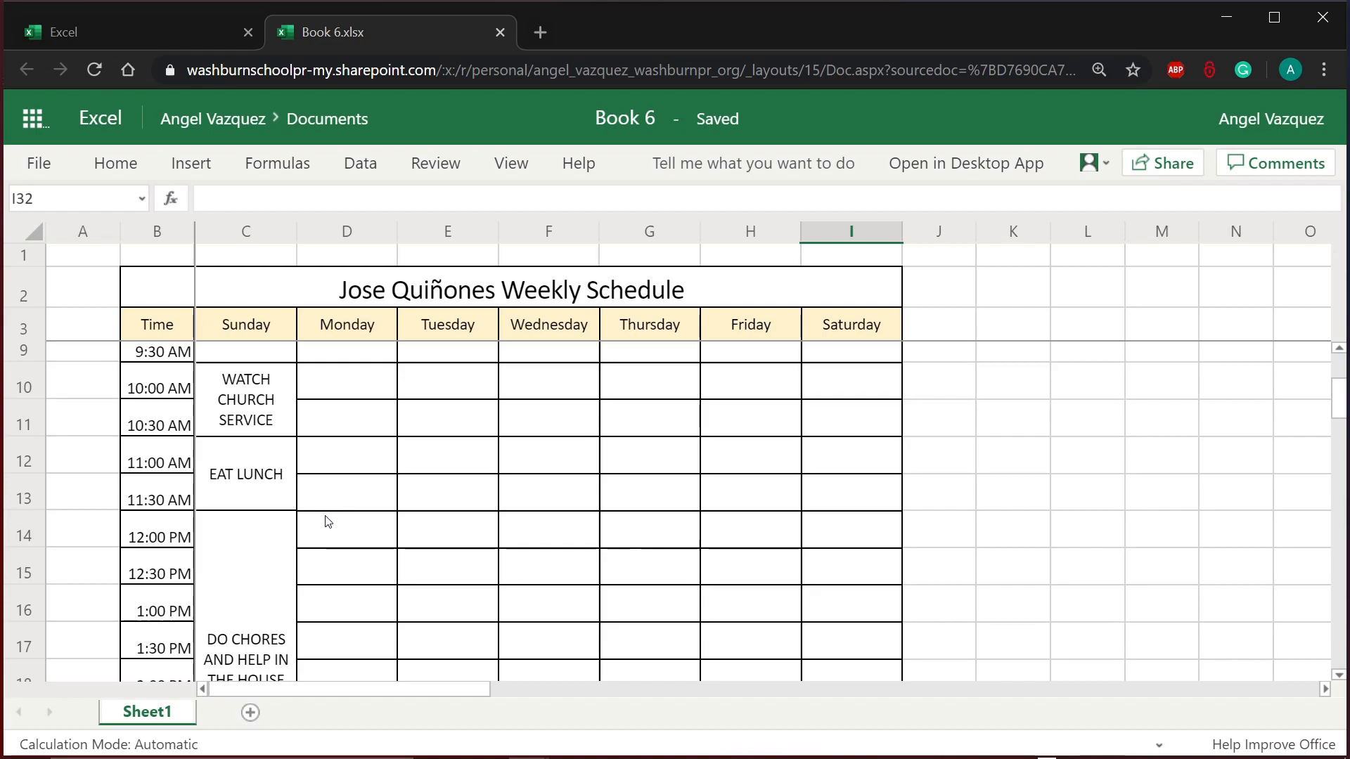
scroll(328, 521, up, 1)
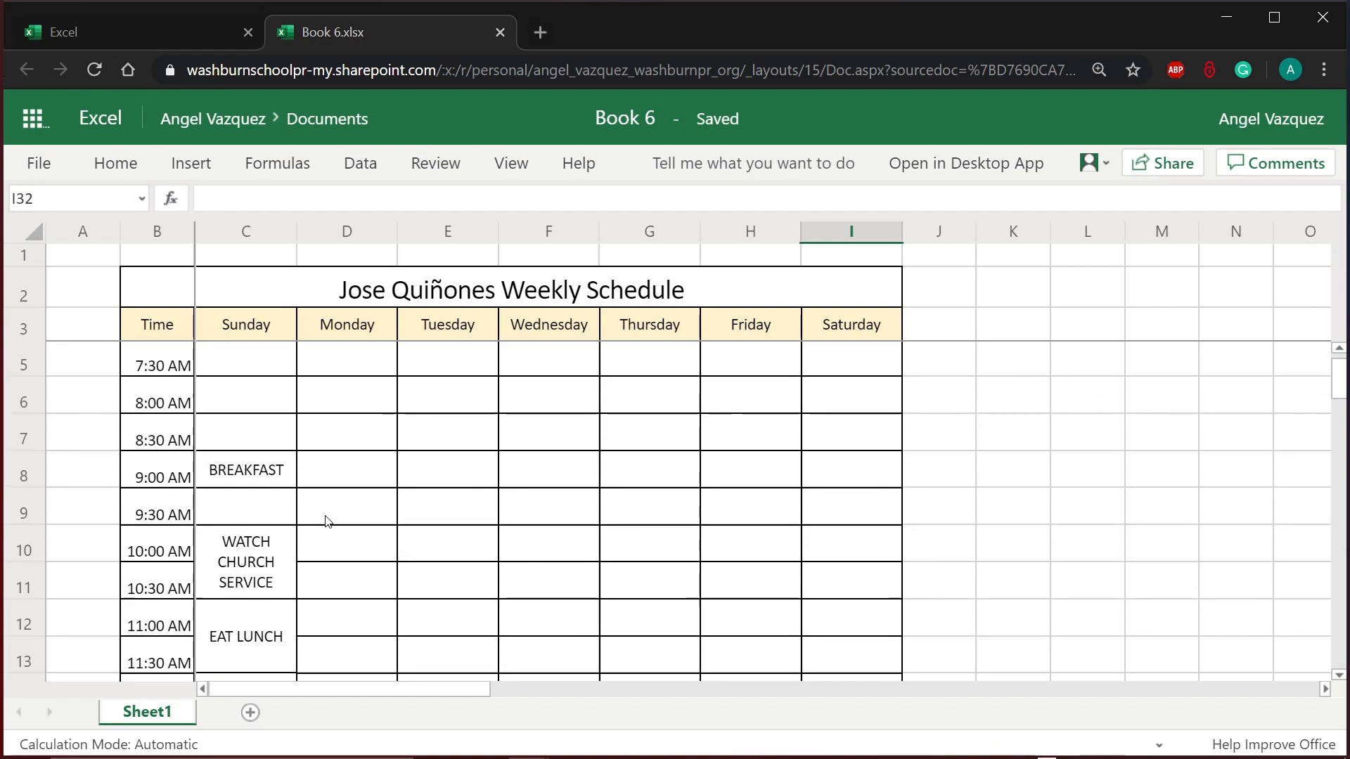
Step: Fill Sunday's BREAKFAST cell, C8, with light green
click(283, 466)
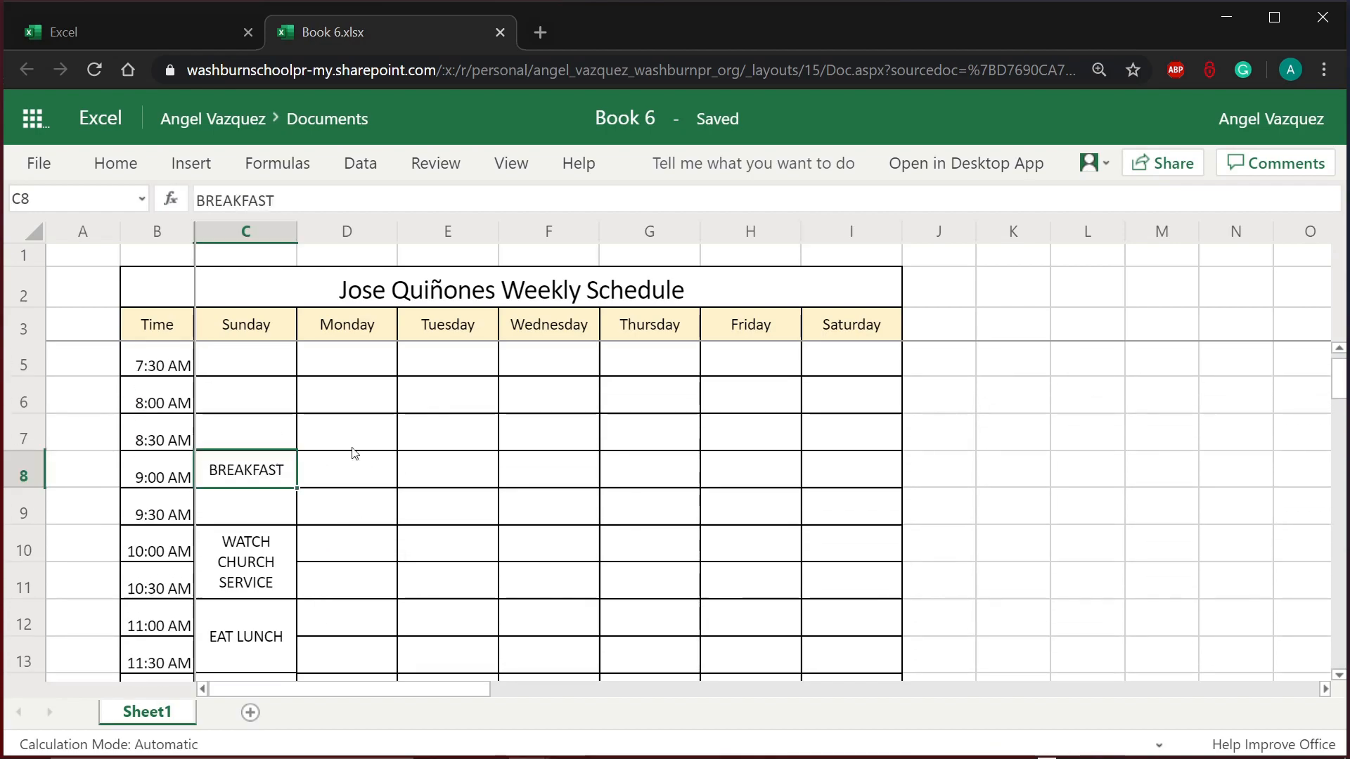
click(127, 168)
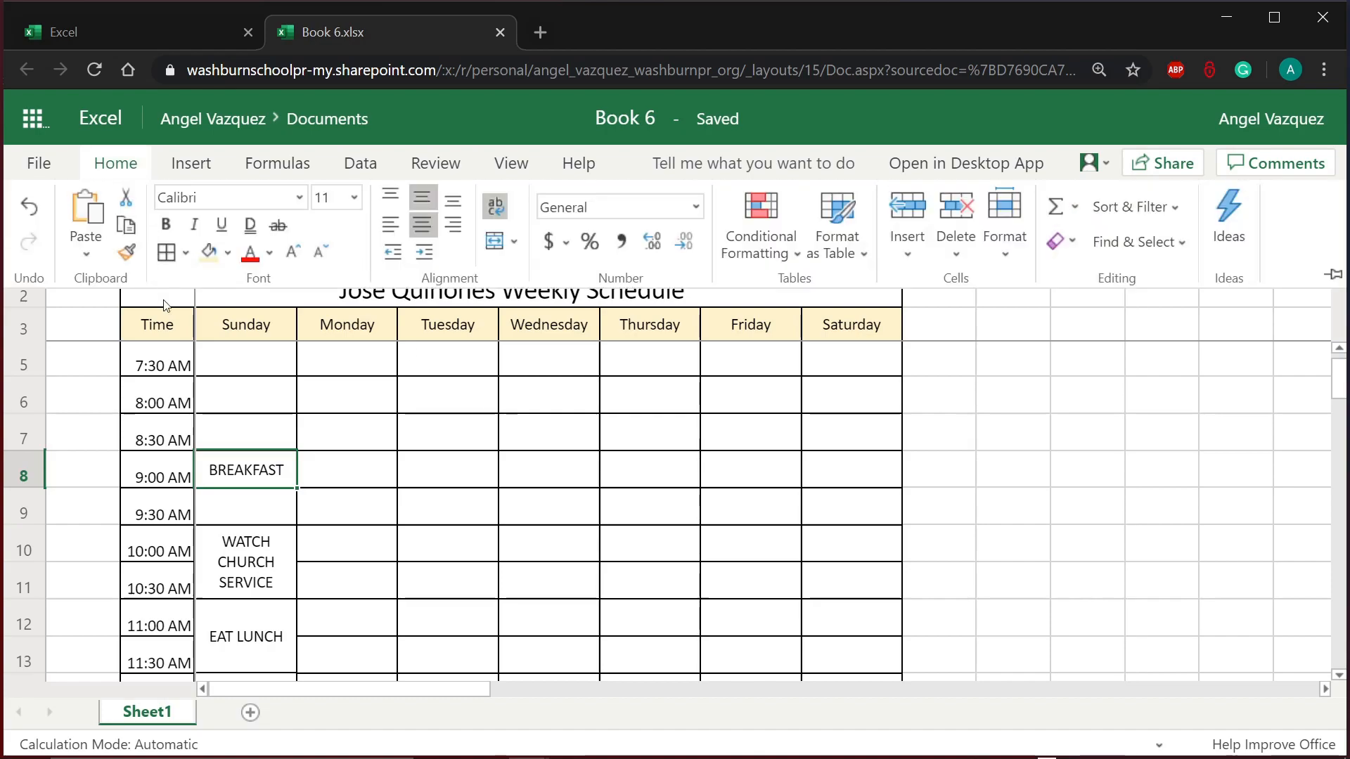
click(227, 251)
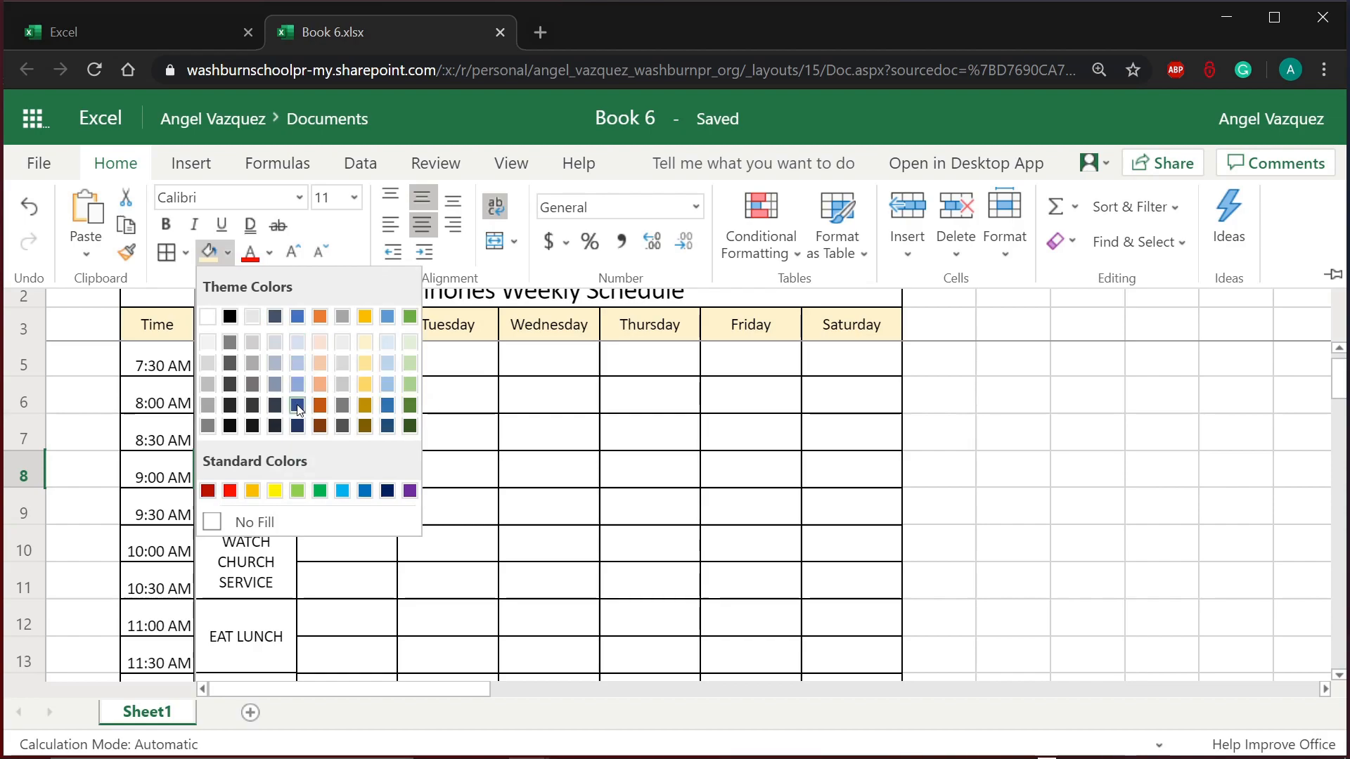
click(412, 343)
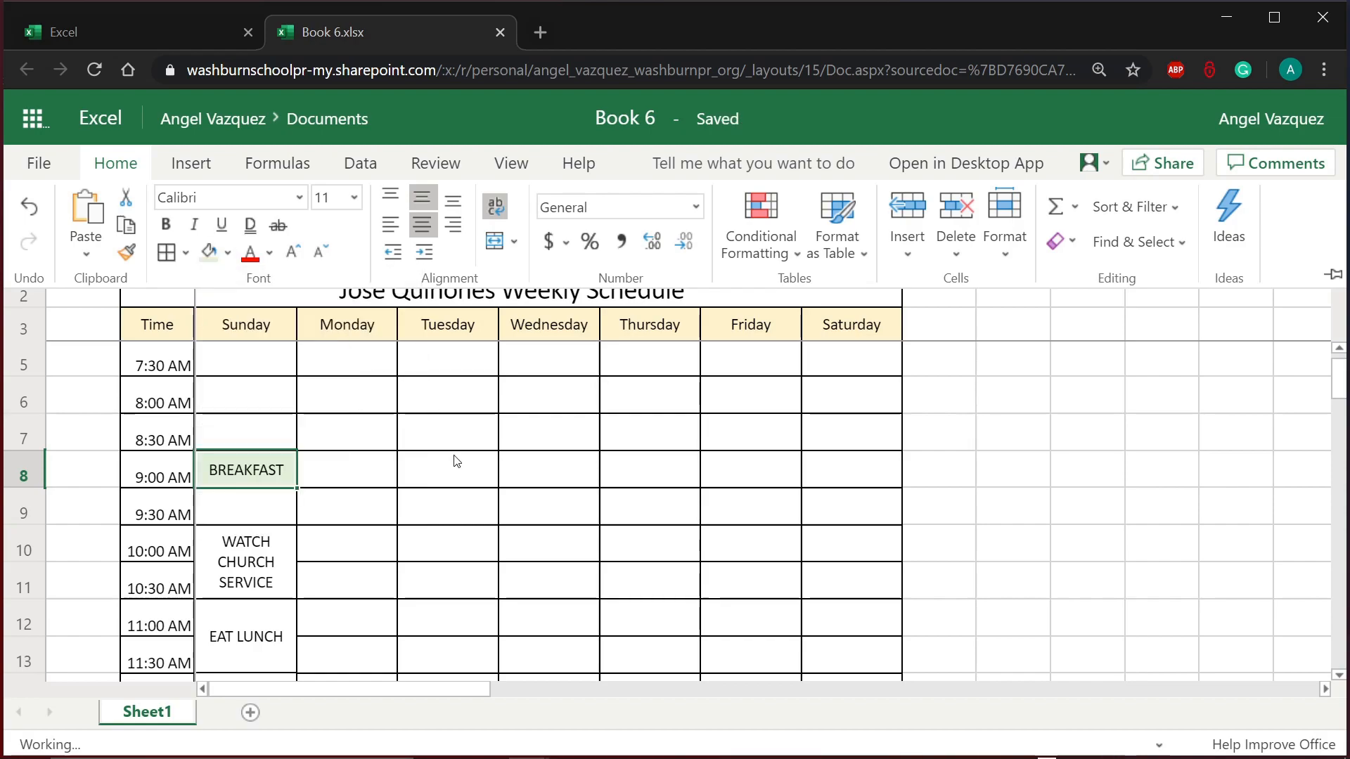
click(481, 545)
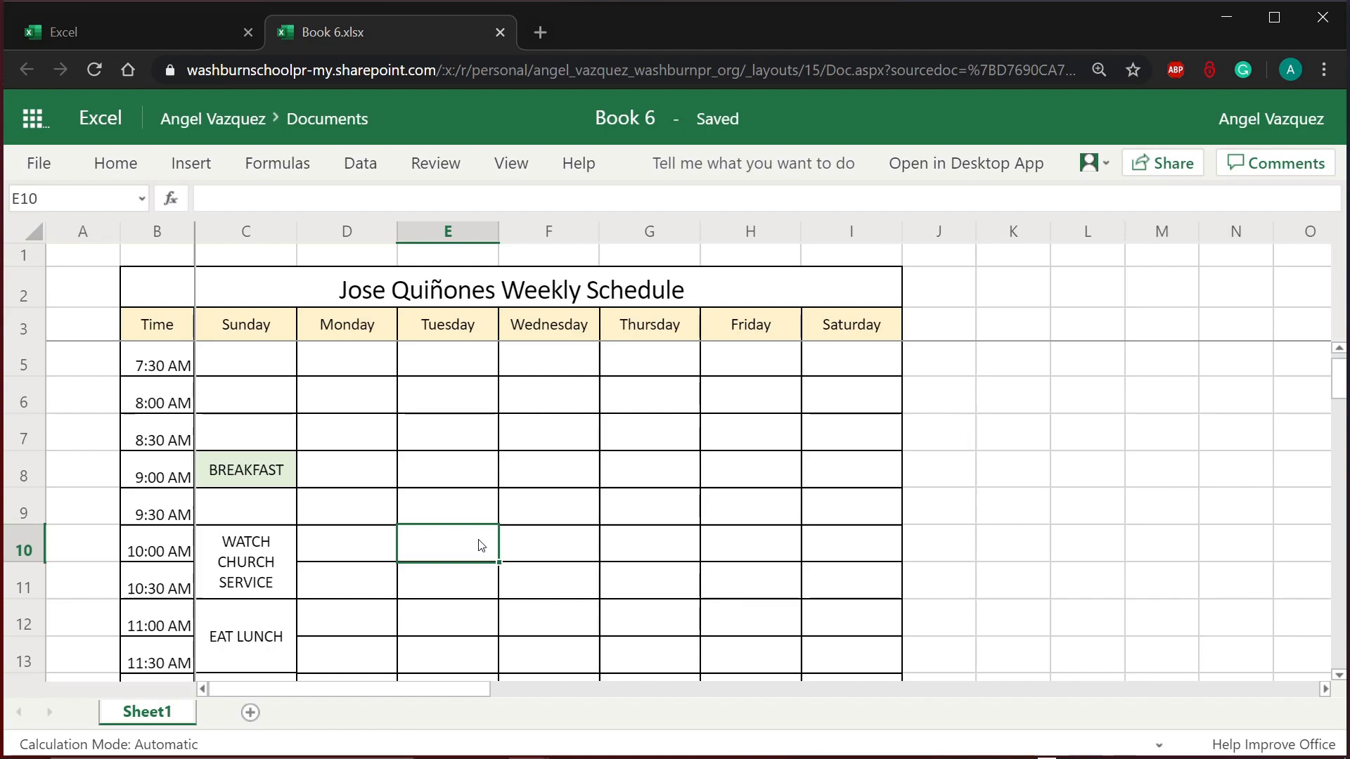
Step: Fill the merged WATCH CHURCH SERVICE cell, C10, with light blue
scroll(481, 545, down, 1)
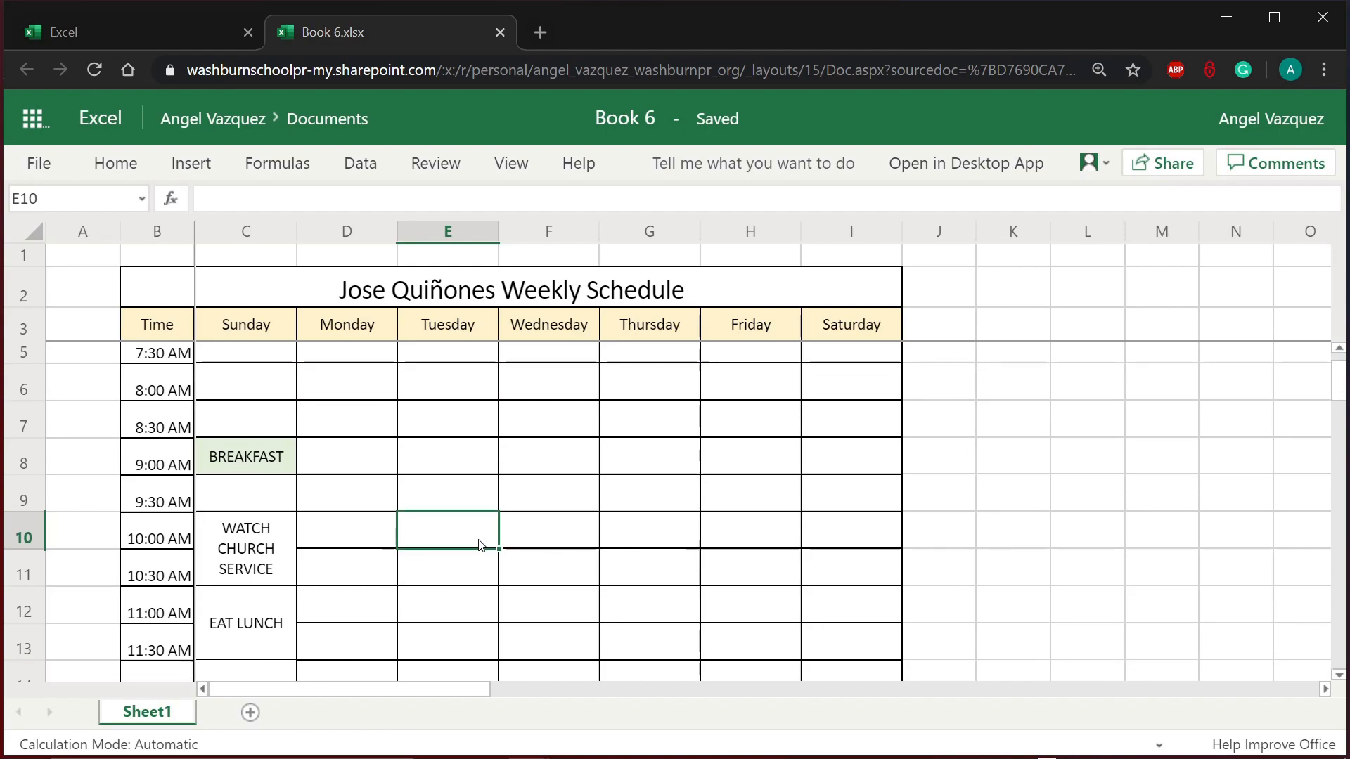
scroll(481, 545, down, 1)
click(241, 520)
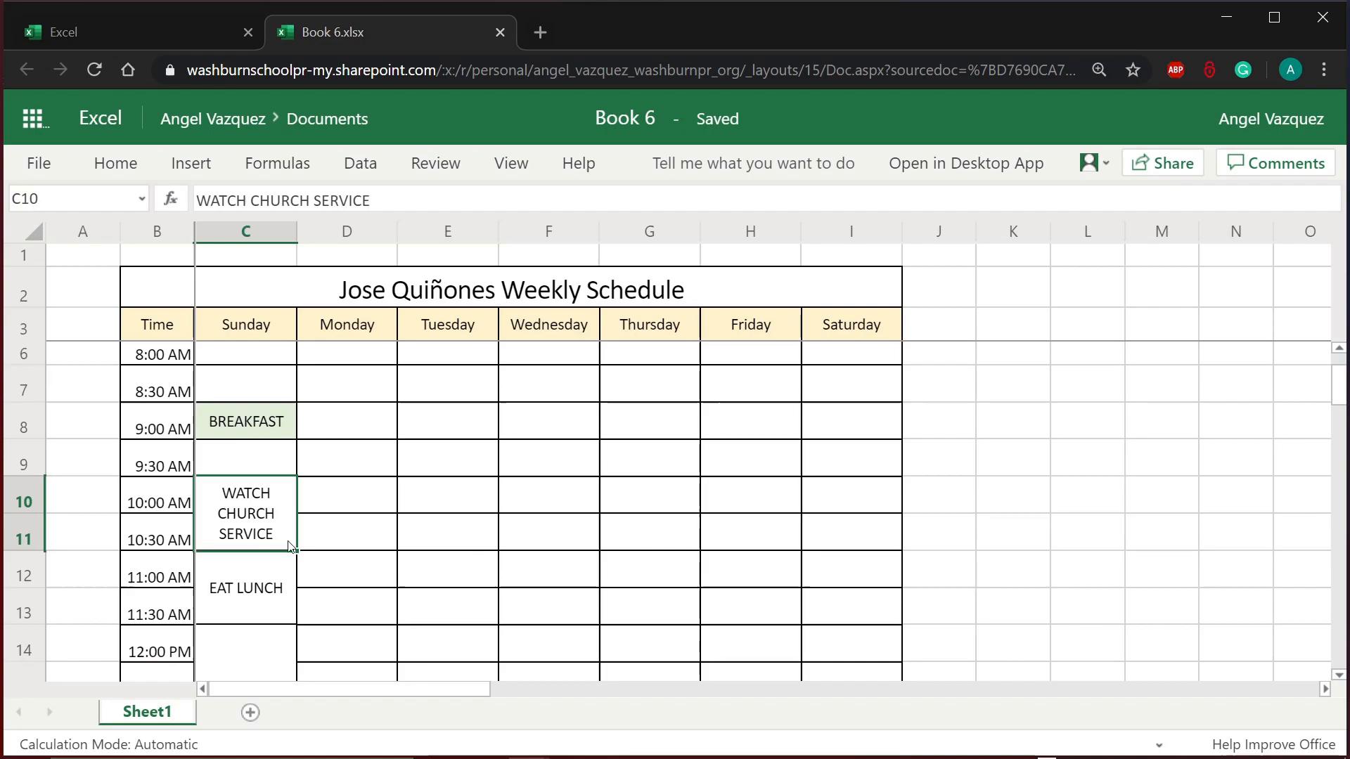
click(368, 540)
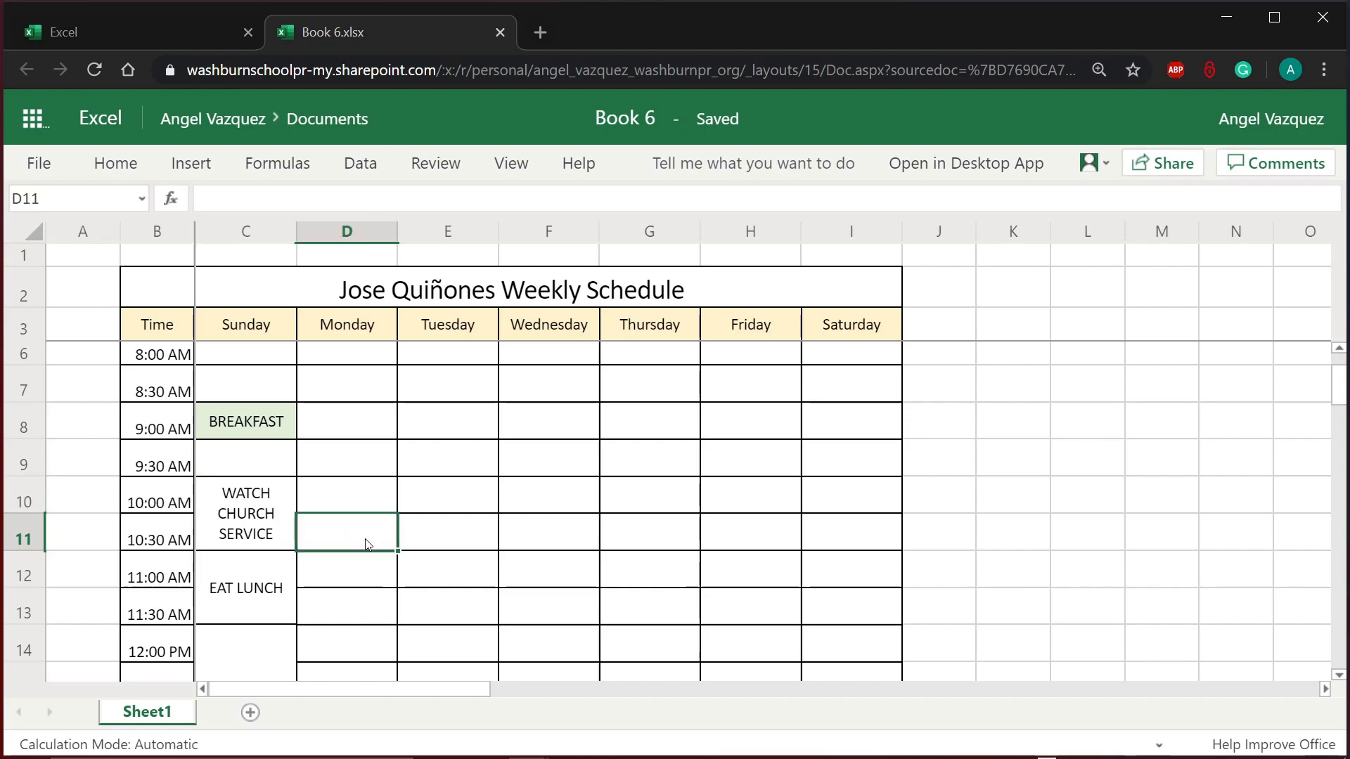
click(281, 529)
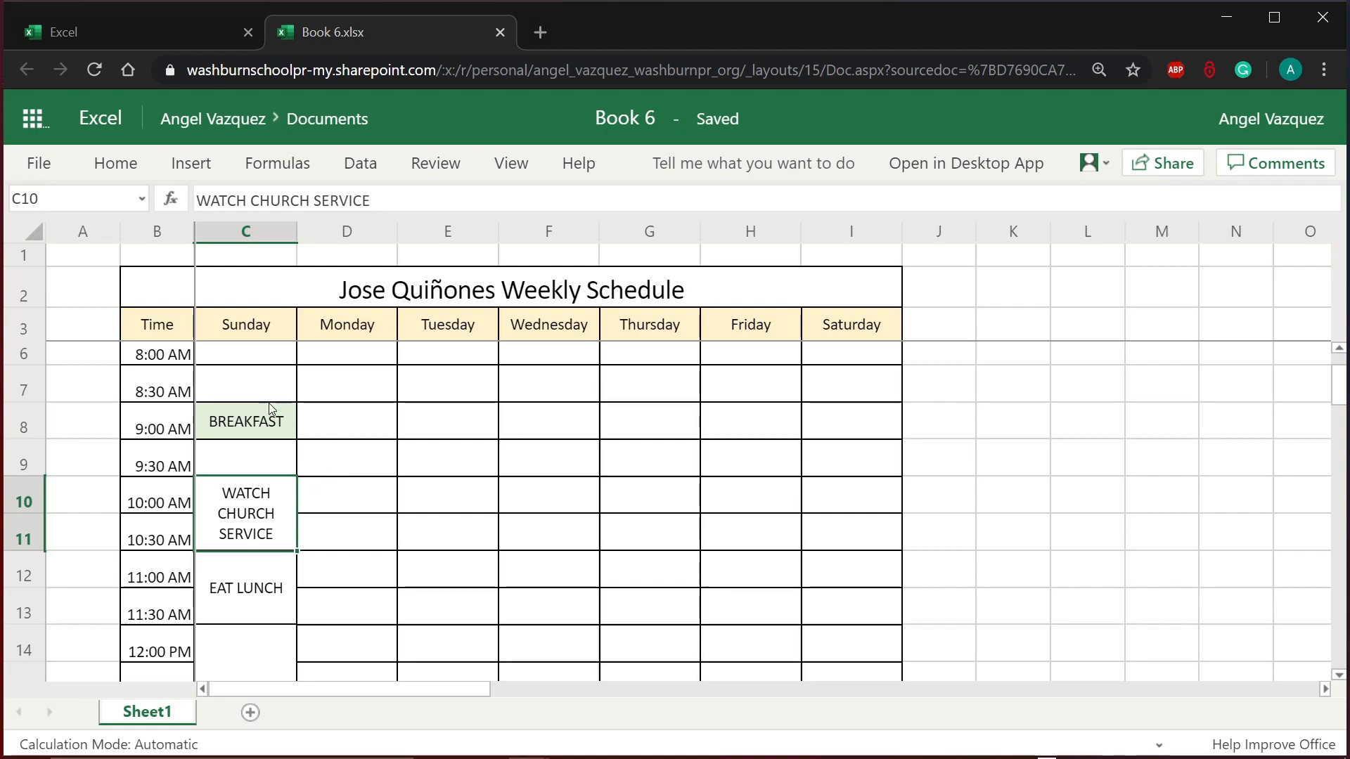
click(115, 163)
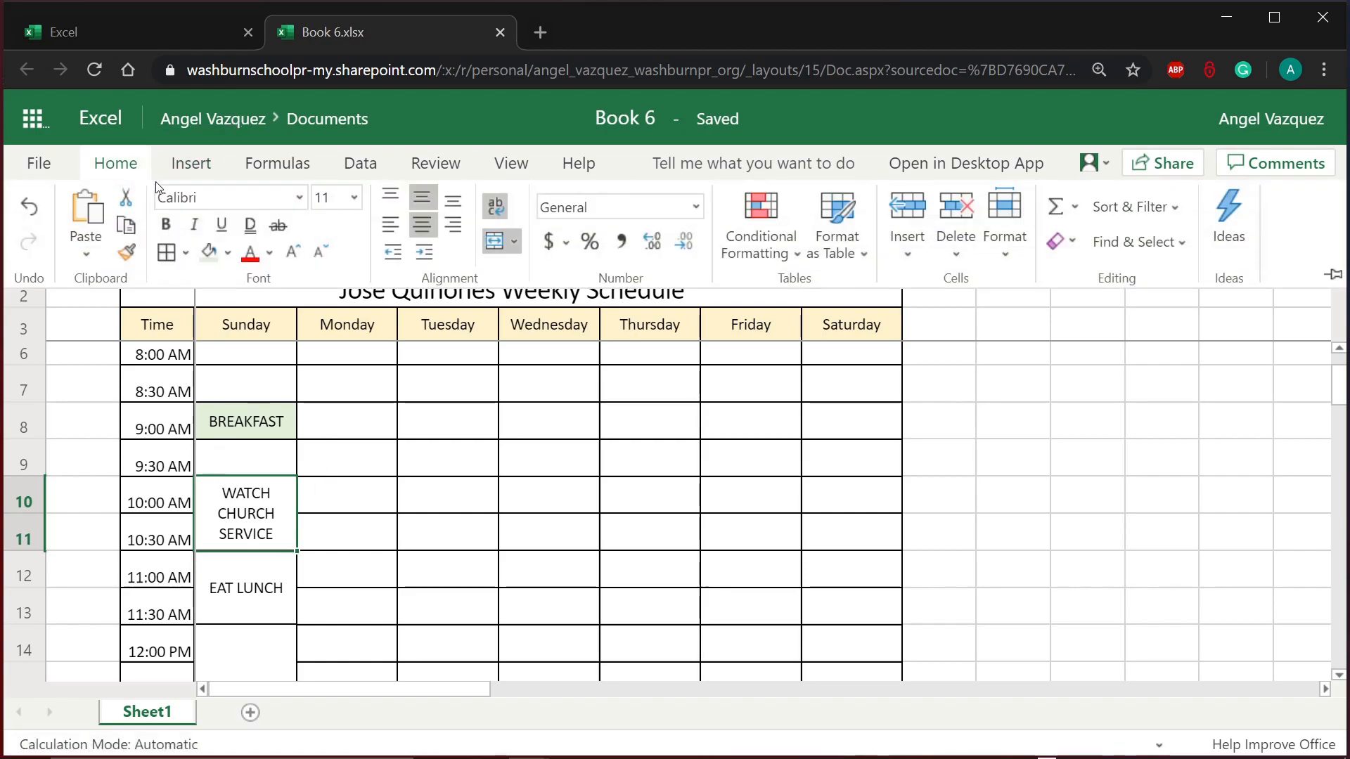
click(227, 251)
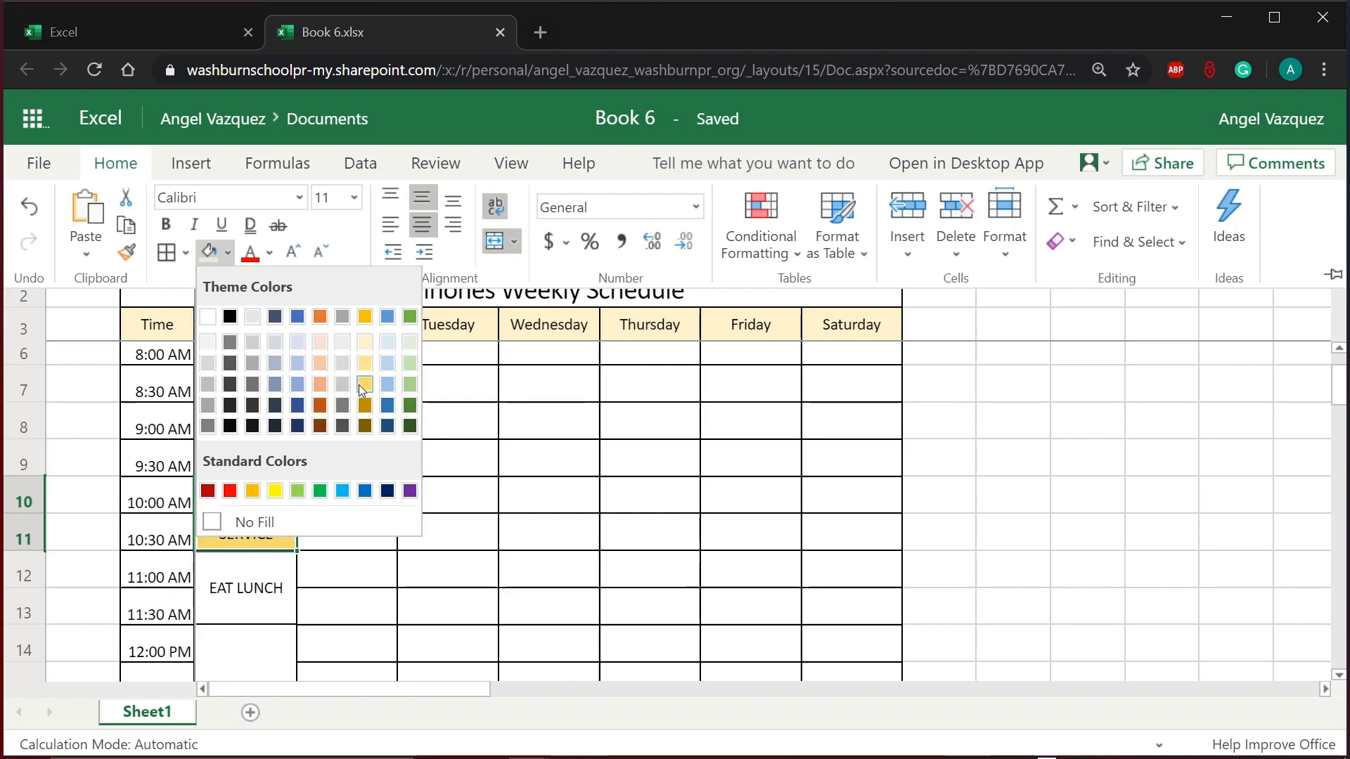
click(389, 345)
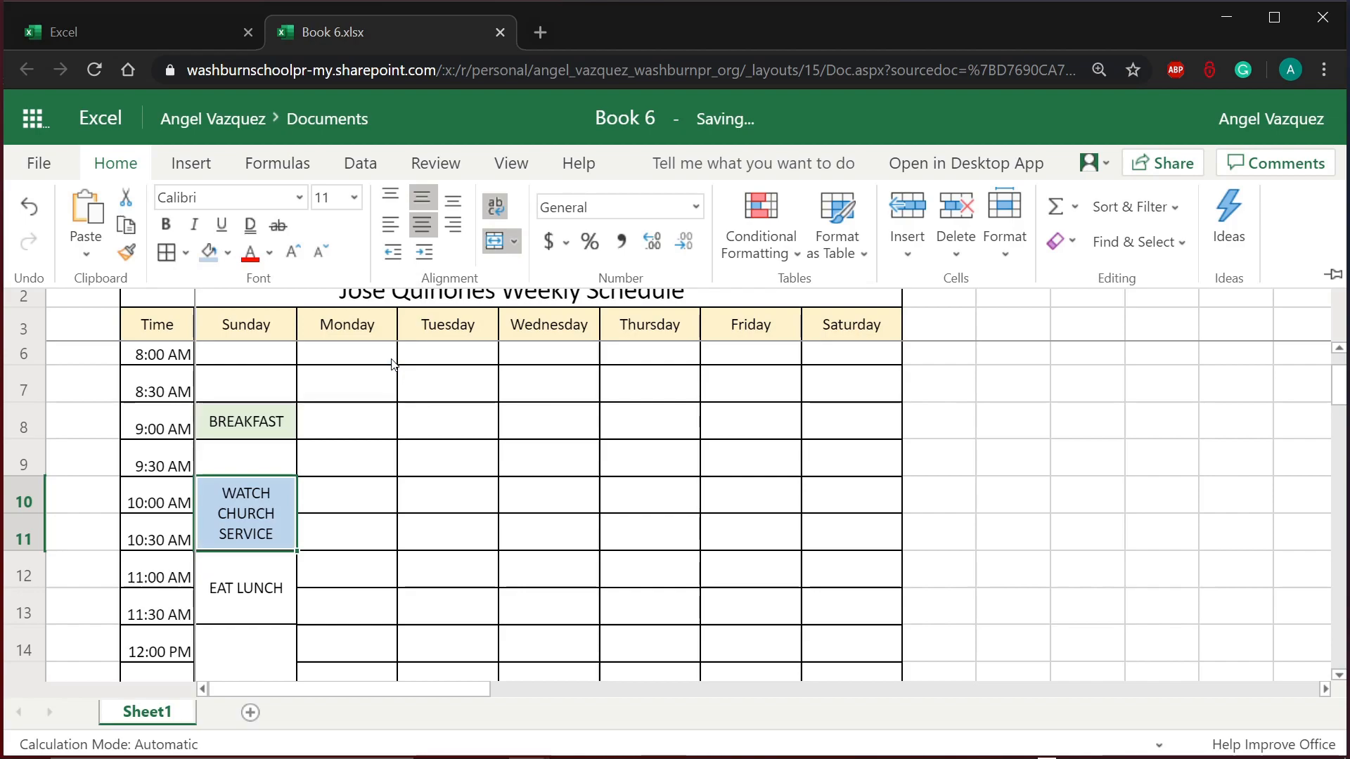
click(504, 510)
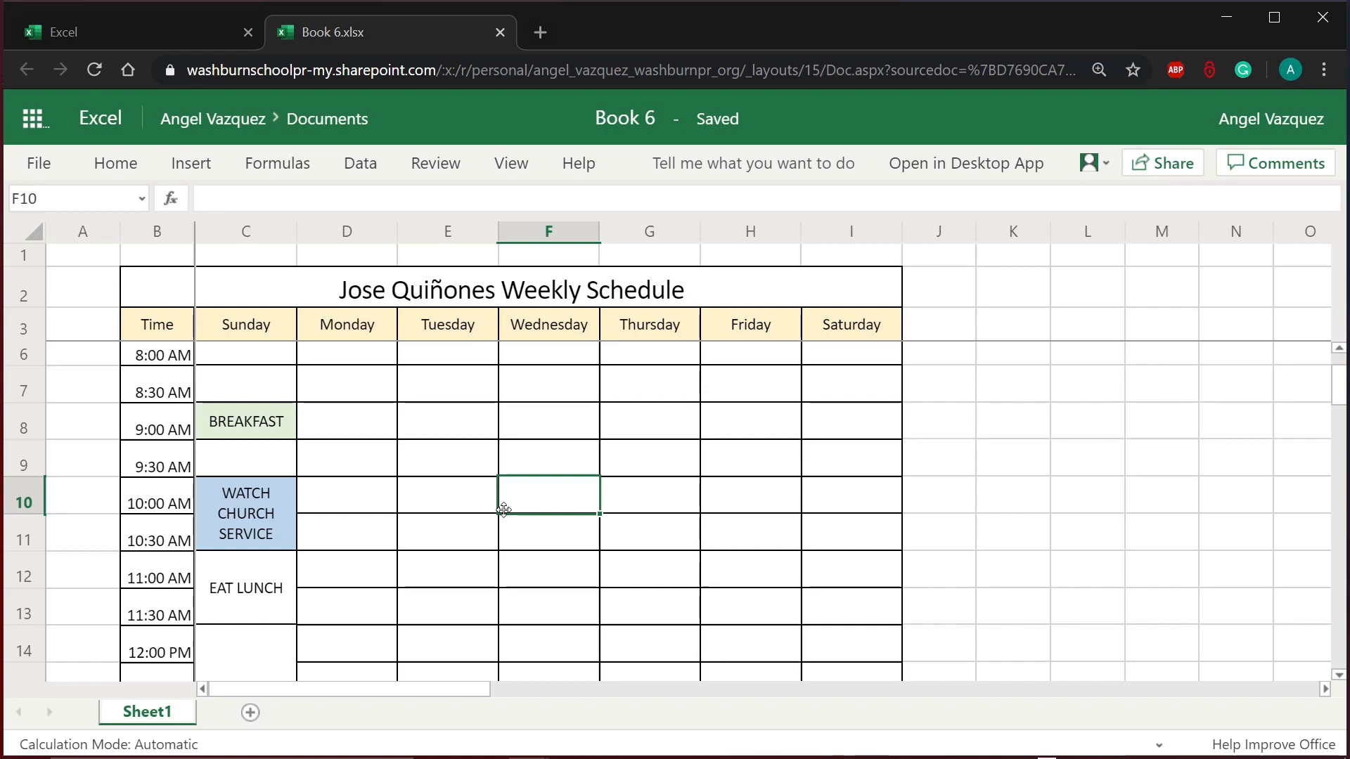
Step: Fill Sunday's EAT LUNCH cell with pale green to match BREAKFAST
scroll(502, 508, up, 1)
scroll(342, 563, down, 3)
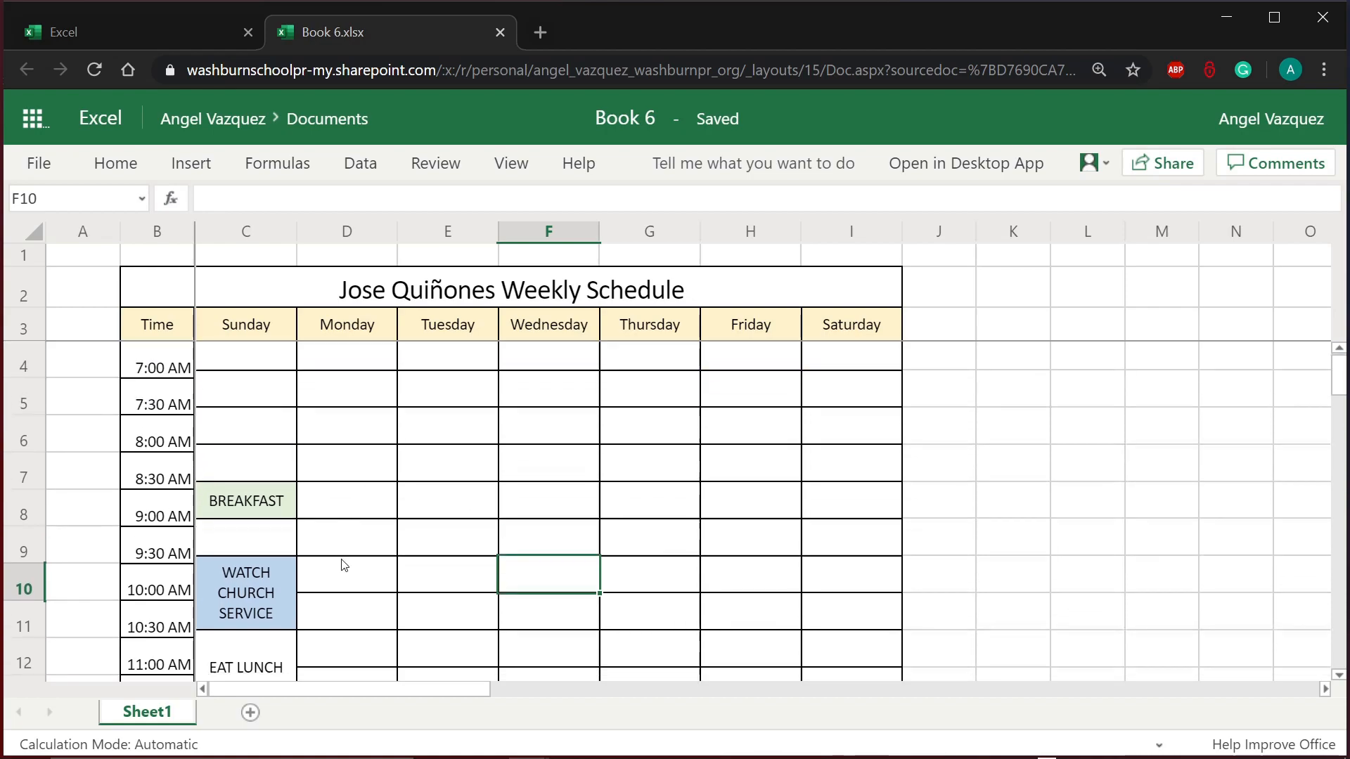
scroll(343, 566, up, 3)
click(250, 552)
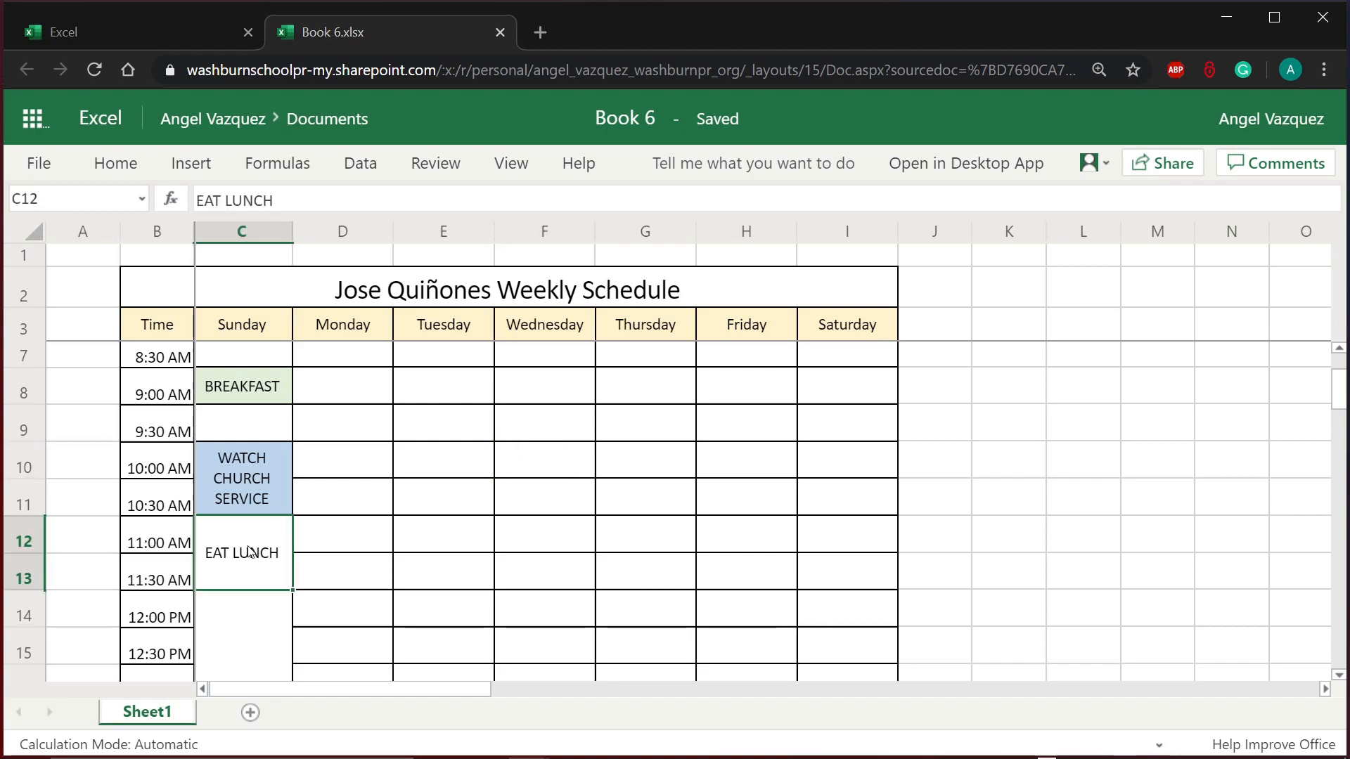
click(260, 388)
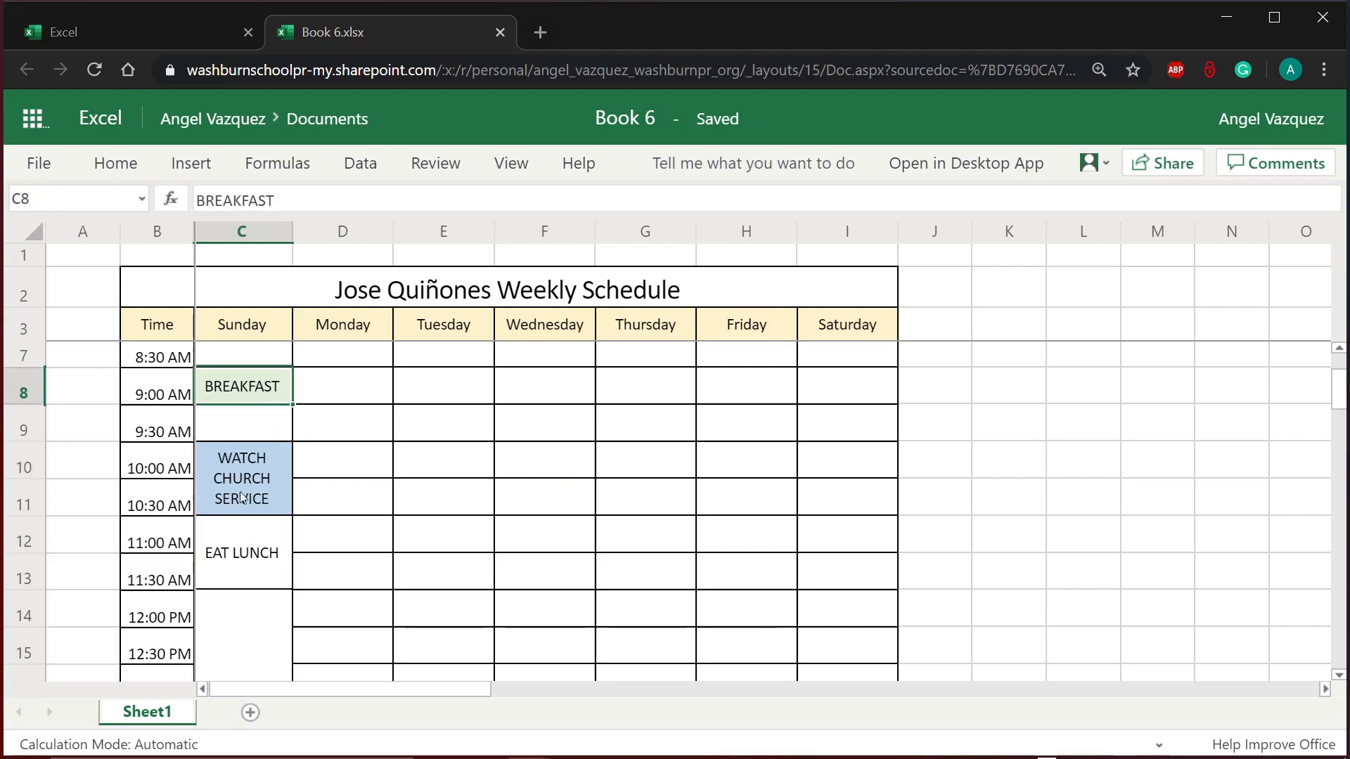
click(233, 566)
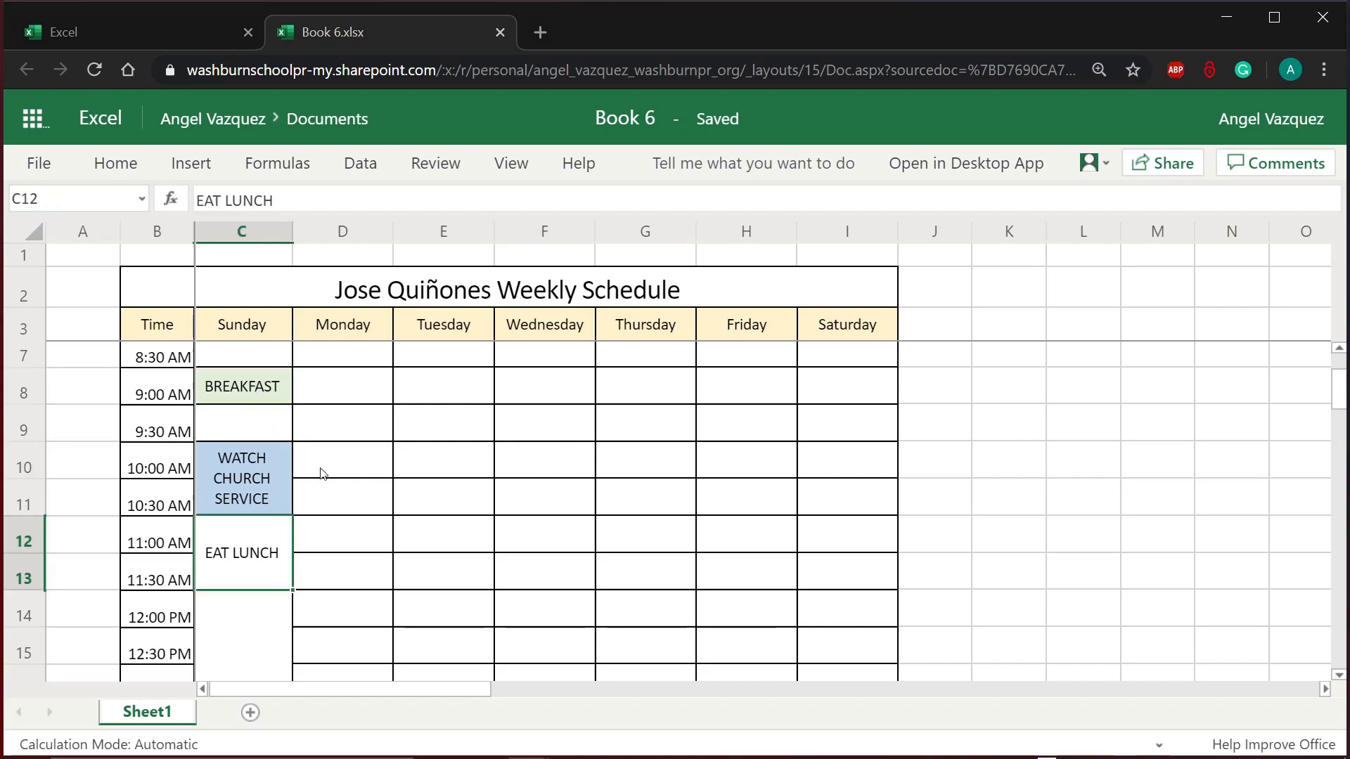
click(116, 166)
click(227, 251)
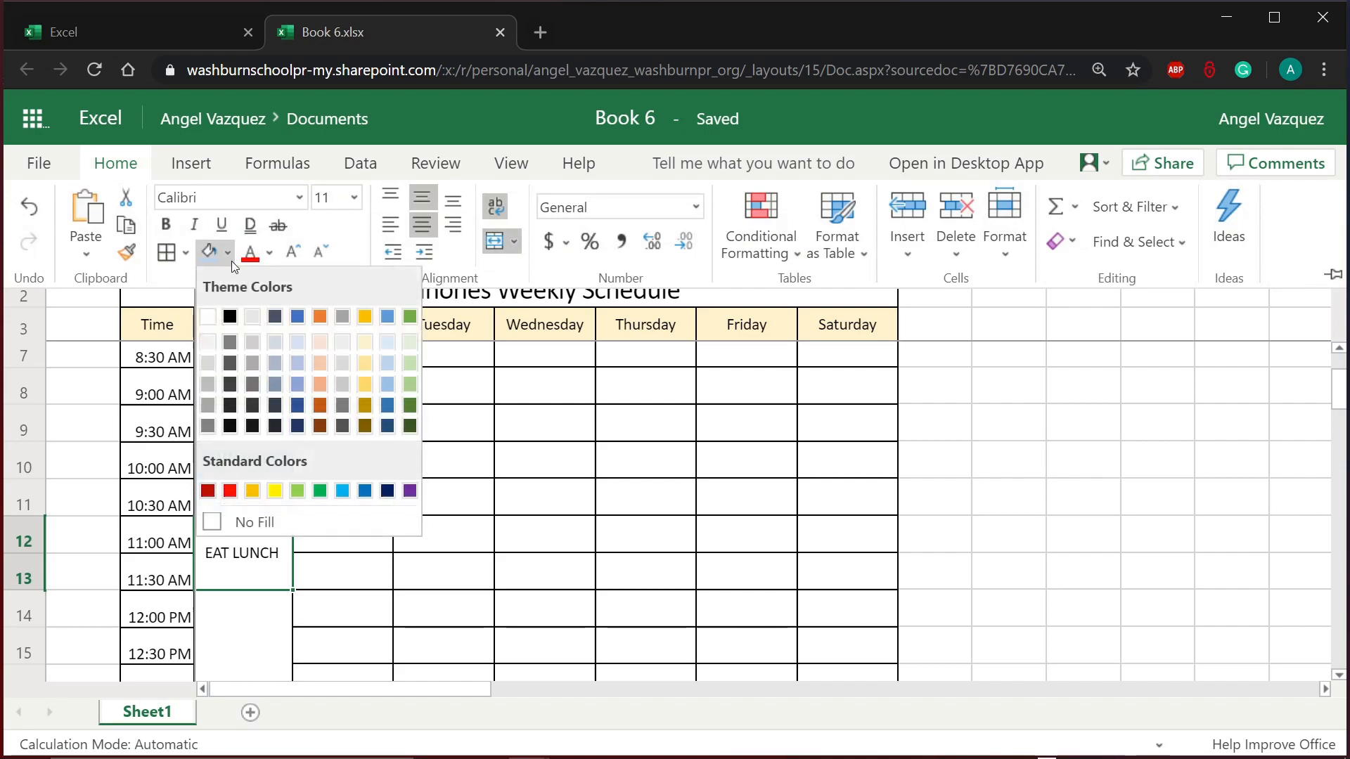
click(410, 343)
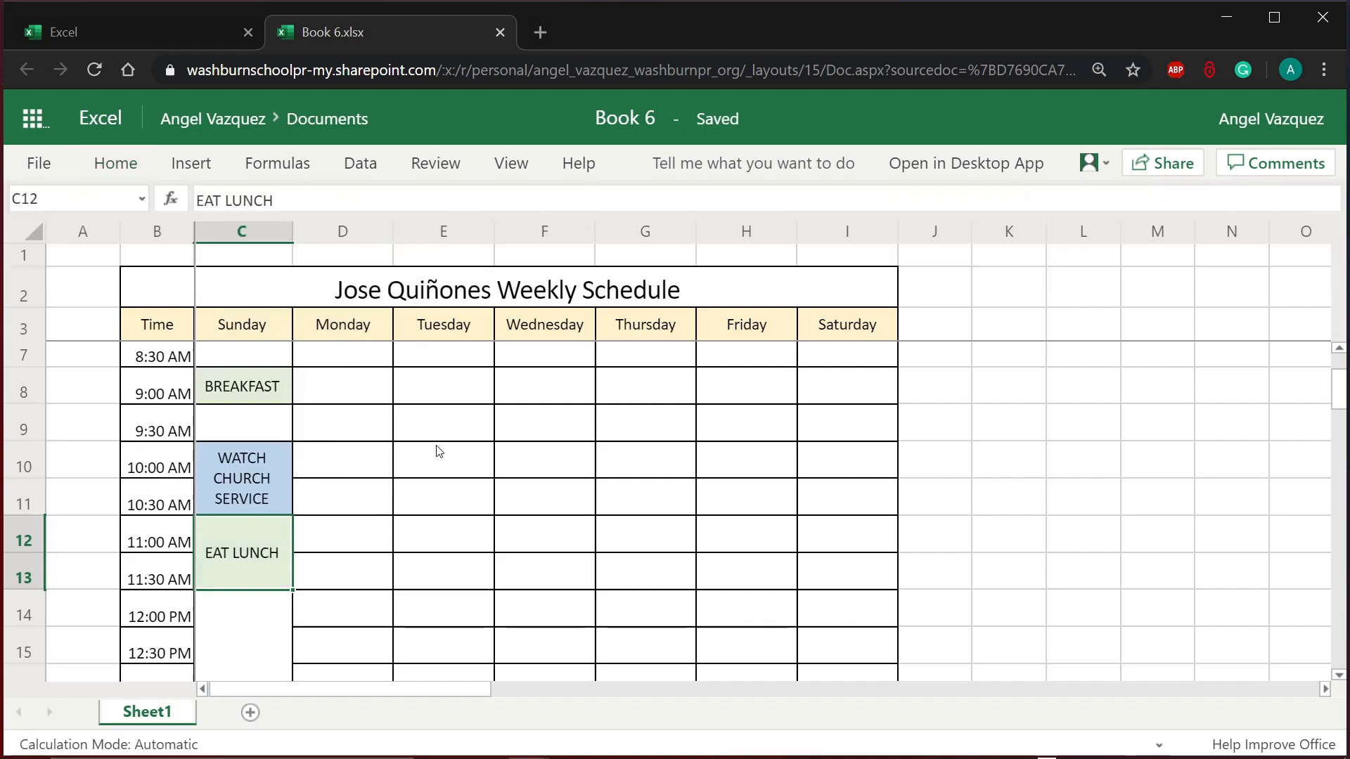
click(304, 586)
Step: Fill the DO CHORES AND HELP IN THE HOUSE block, C14, with standard Green
scroll(304, 585, down, 3)
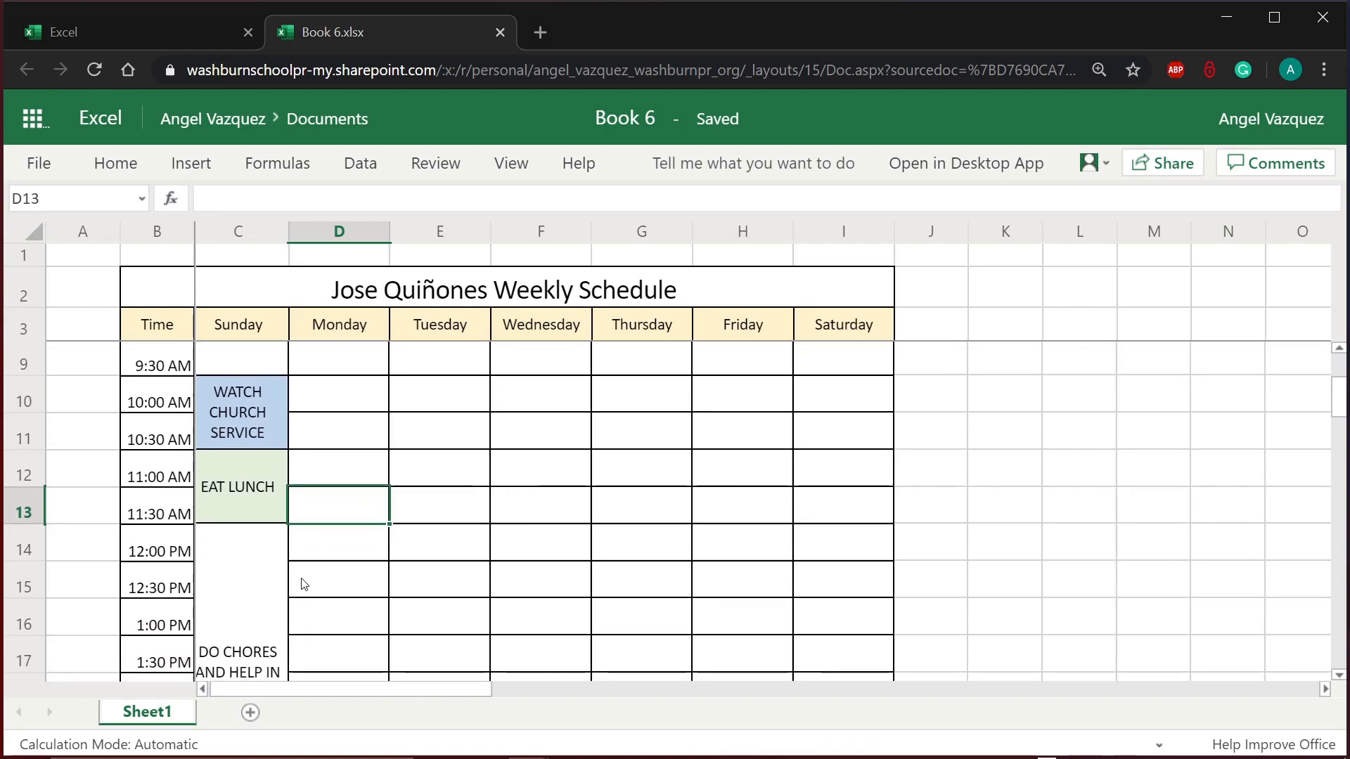
scroll(304, 585, down, 2)
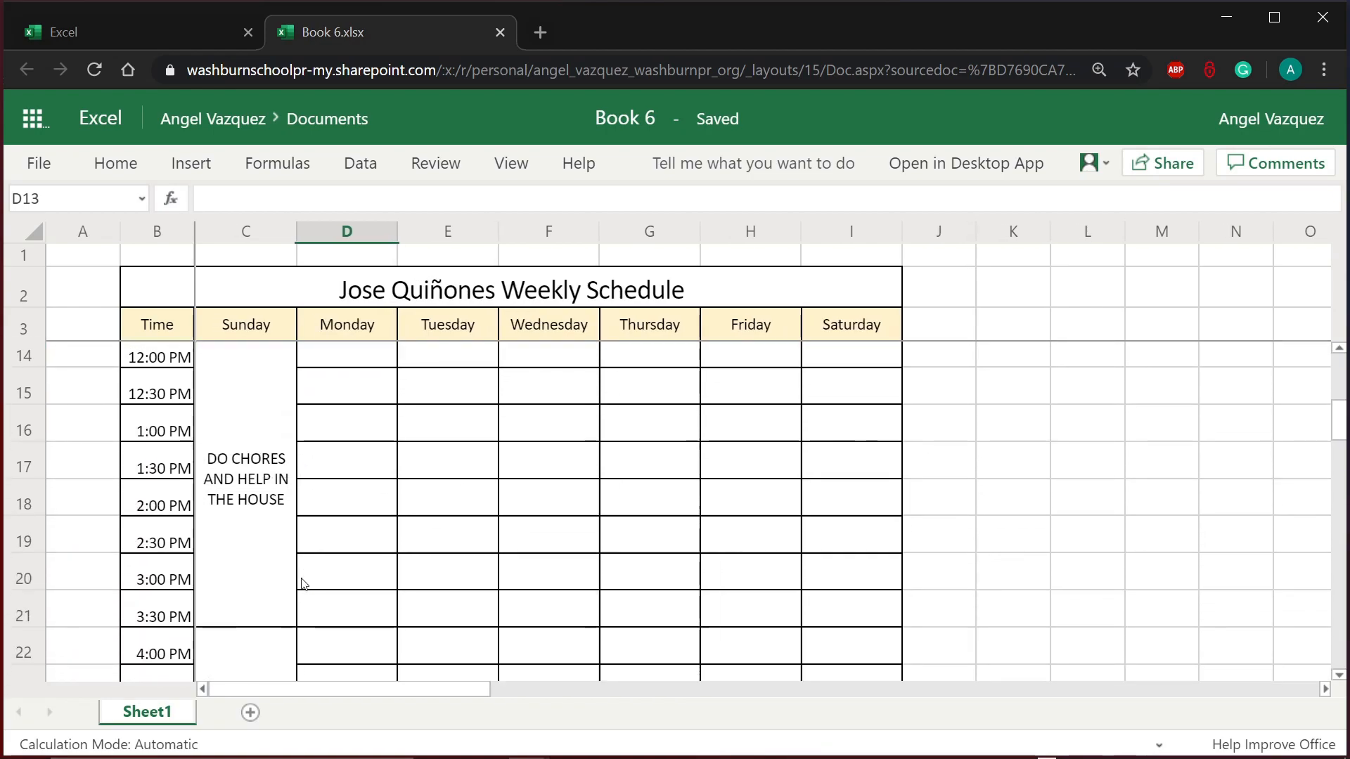
click(268, 505)
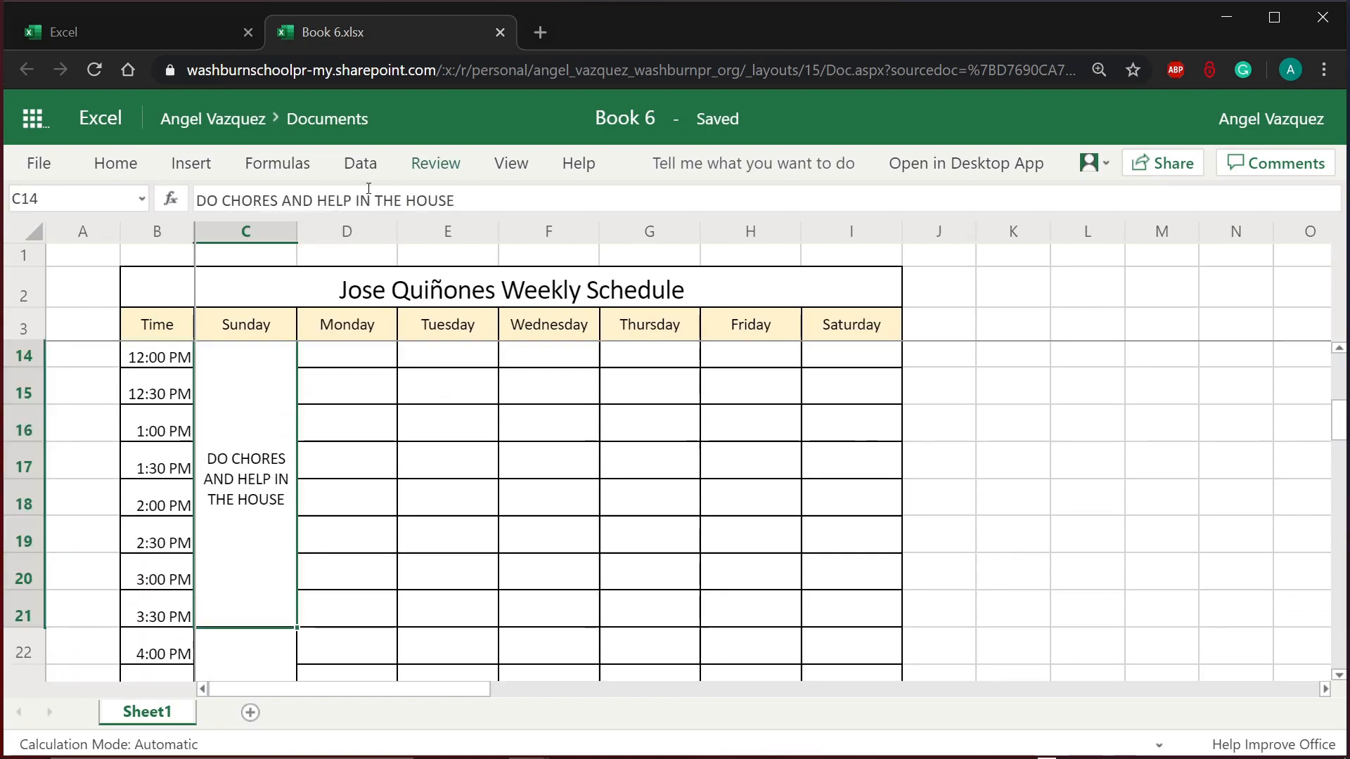
scroll(415, 539, up, 2)
scroll(415, 539, down, 4)
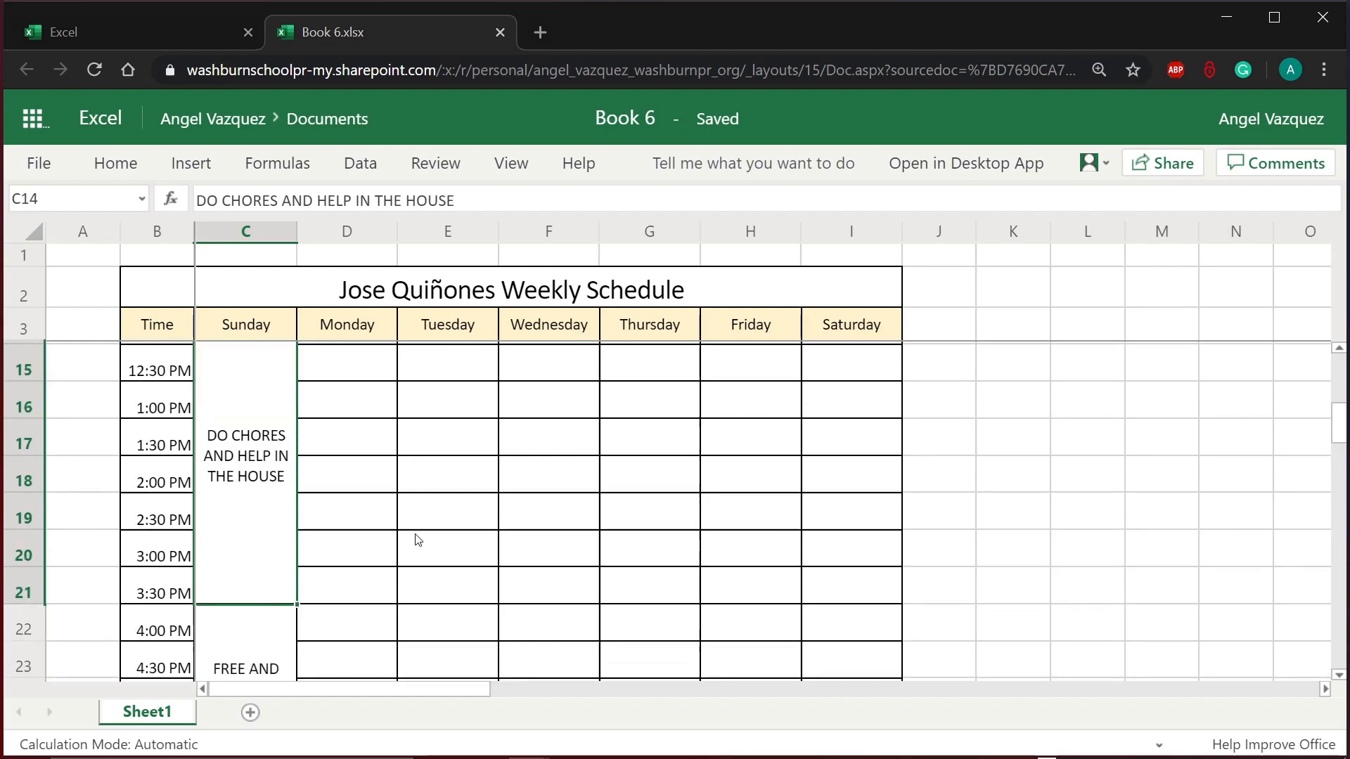
scroll(416, 540, up, 2)
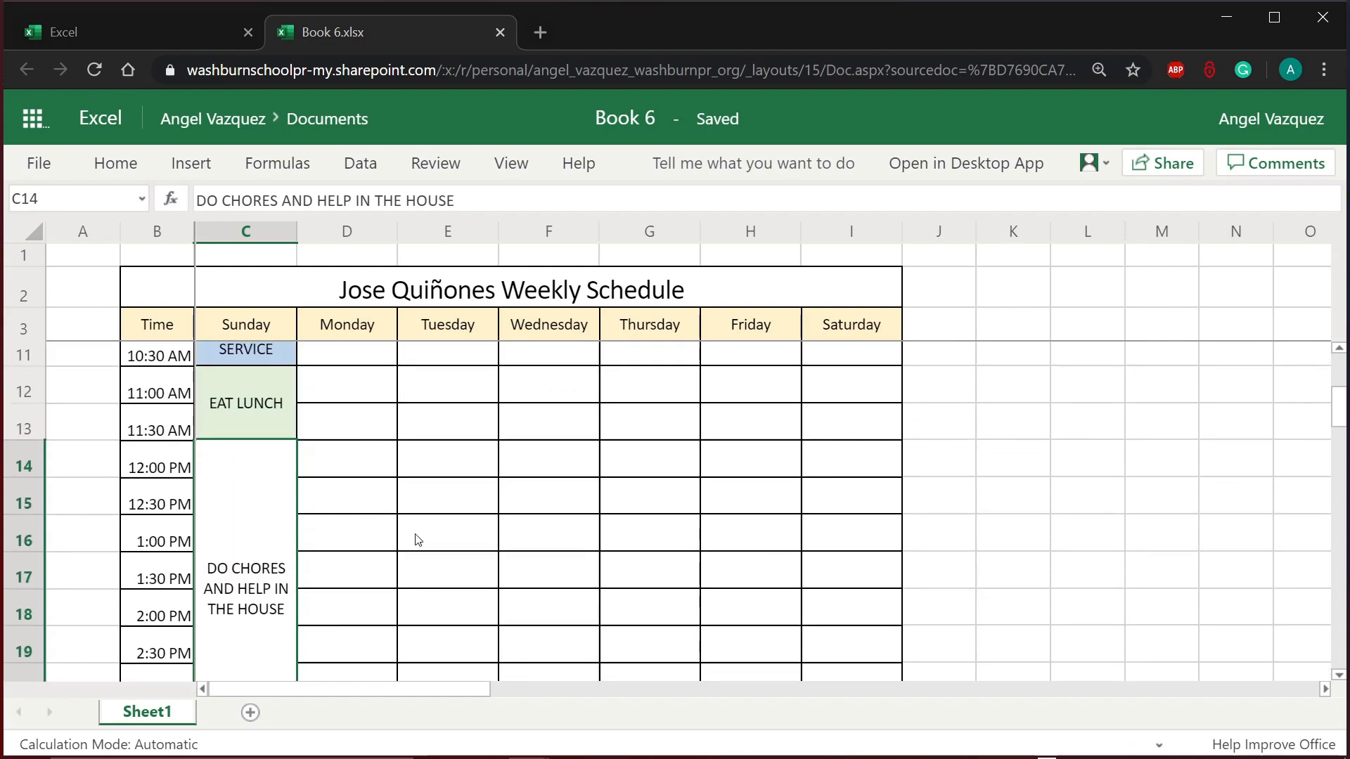
scroll(415, 539, down, 2)
scroll(416, 539, up, 1)
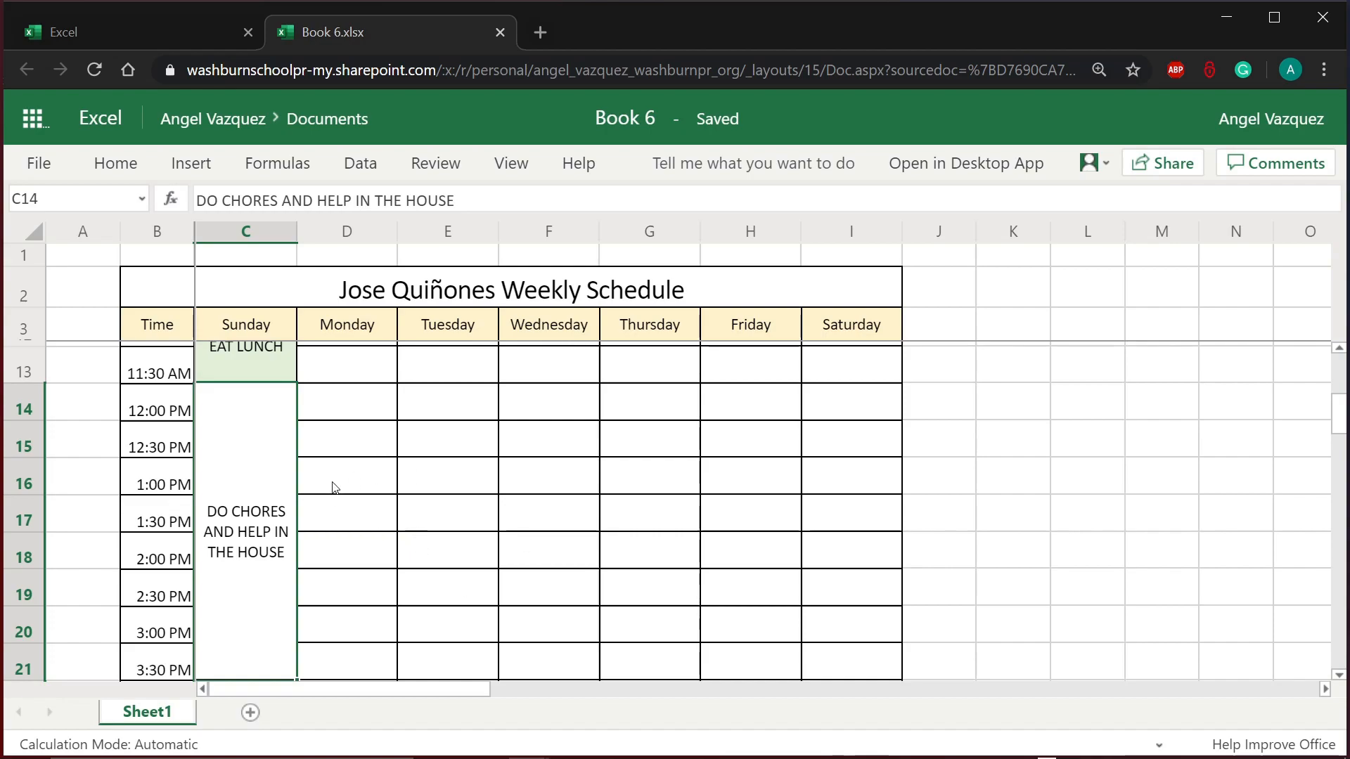
click(115, 163)
click(226, 251)
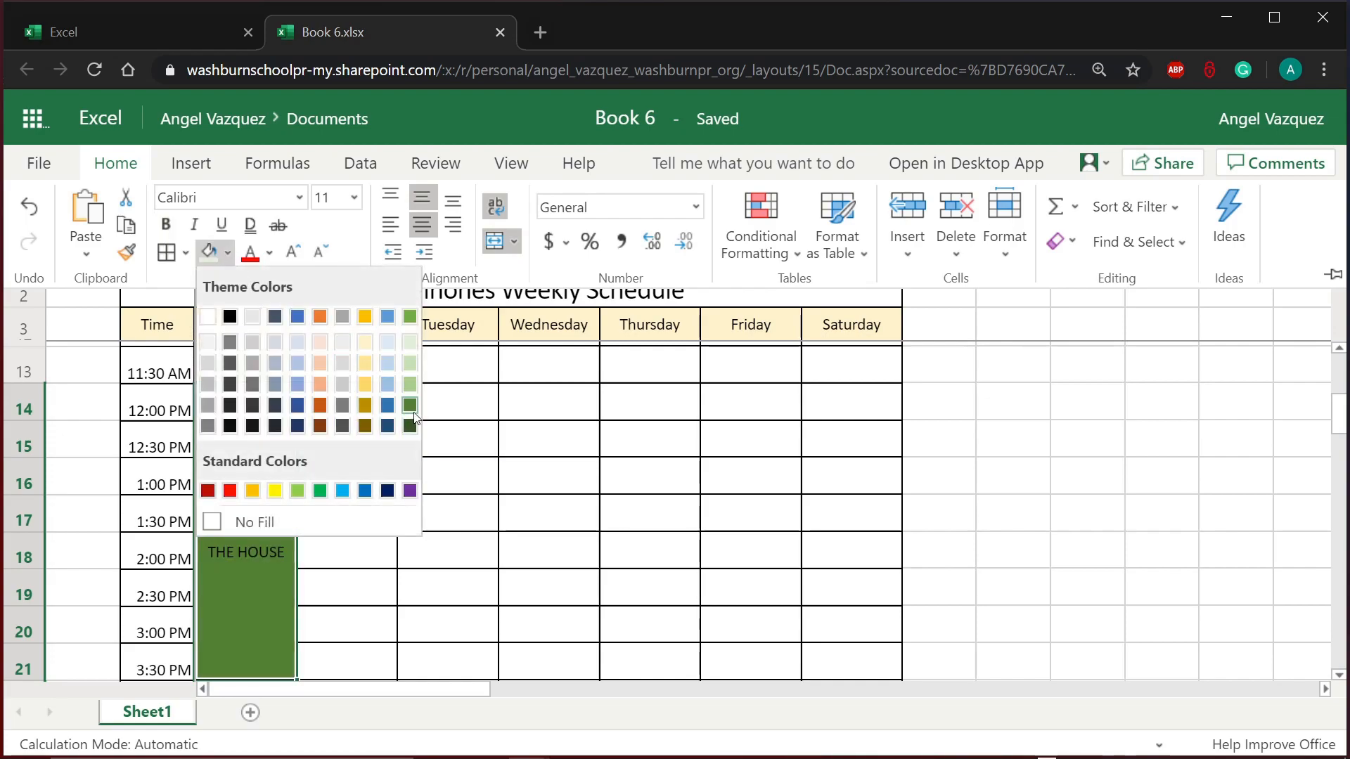
click(319, 496)
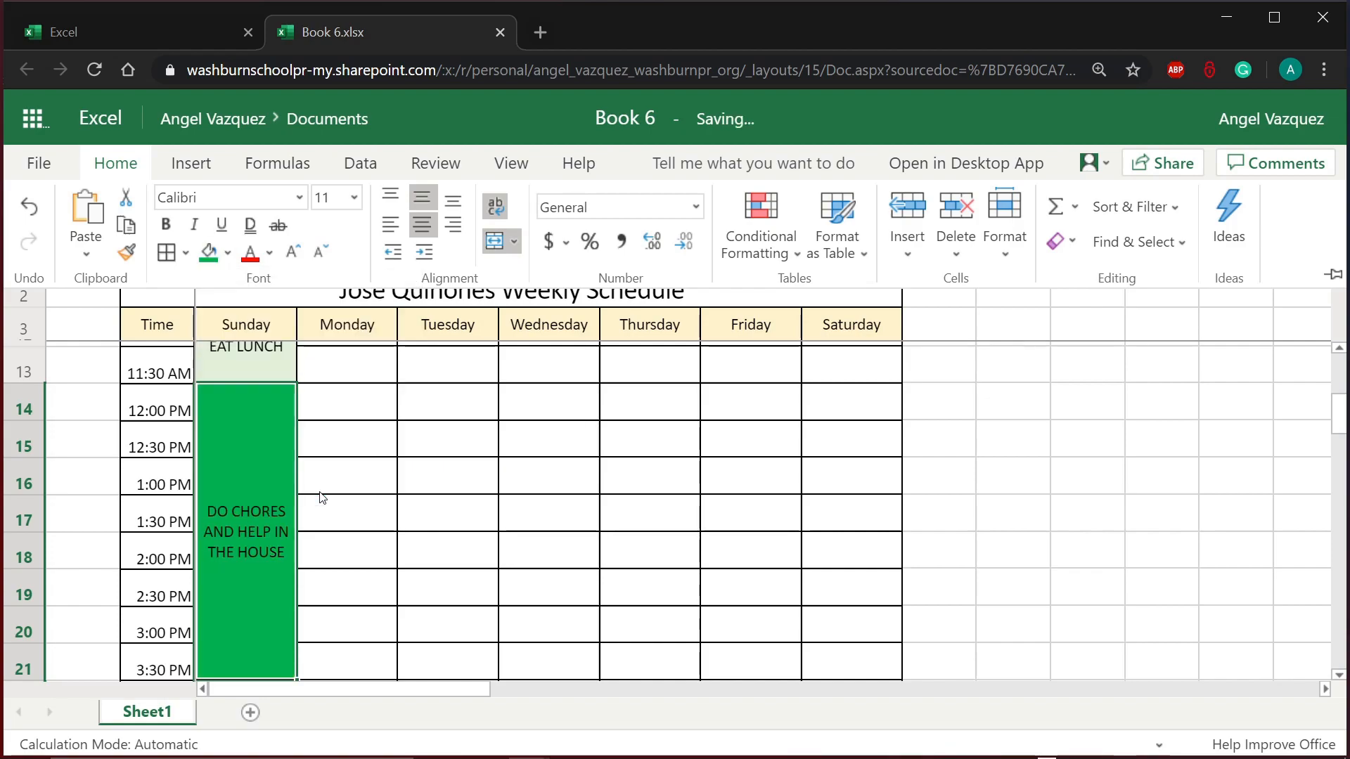
Step: Enter the green chores cell and select its text
click(222, 547)
double_click(241, 553)
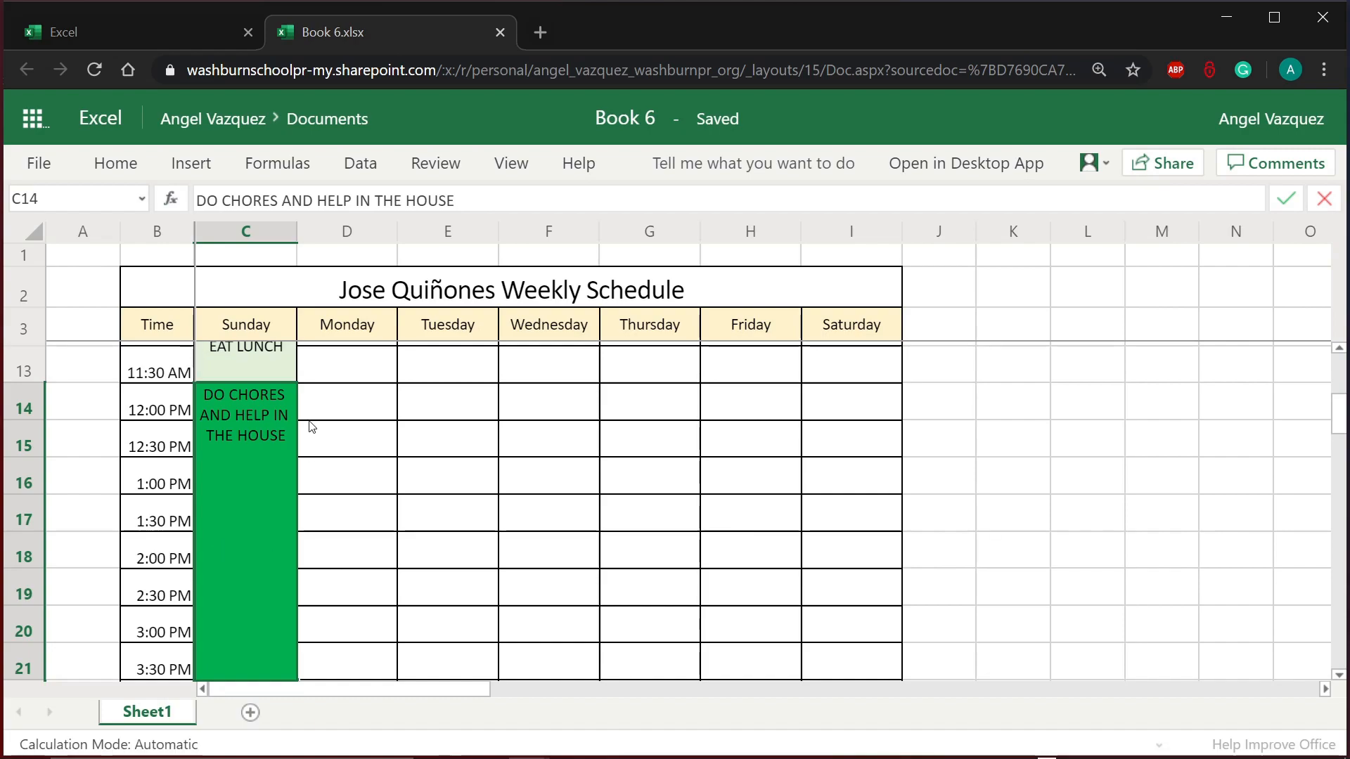
drag(294, 438, 190, 394)
click(376, 443)
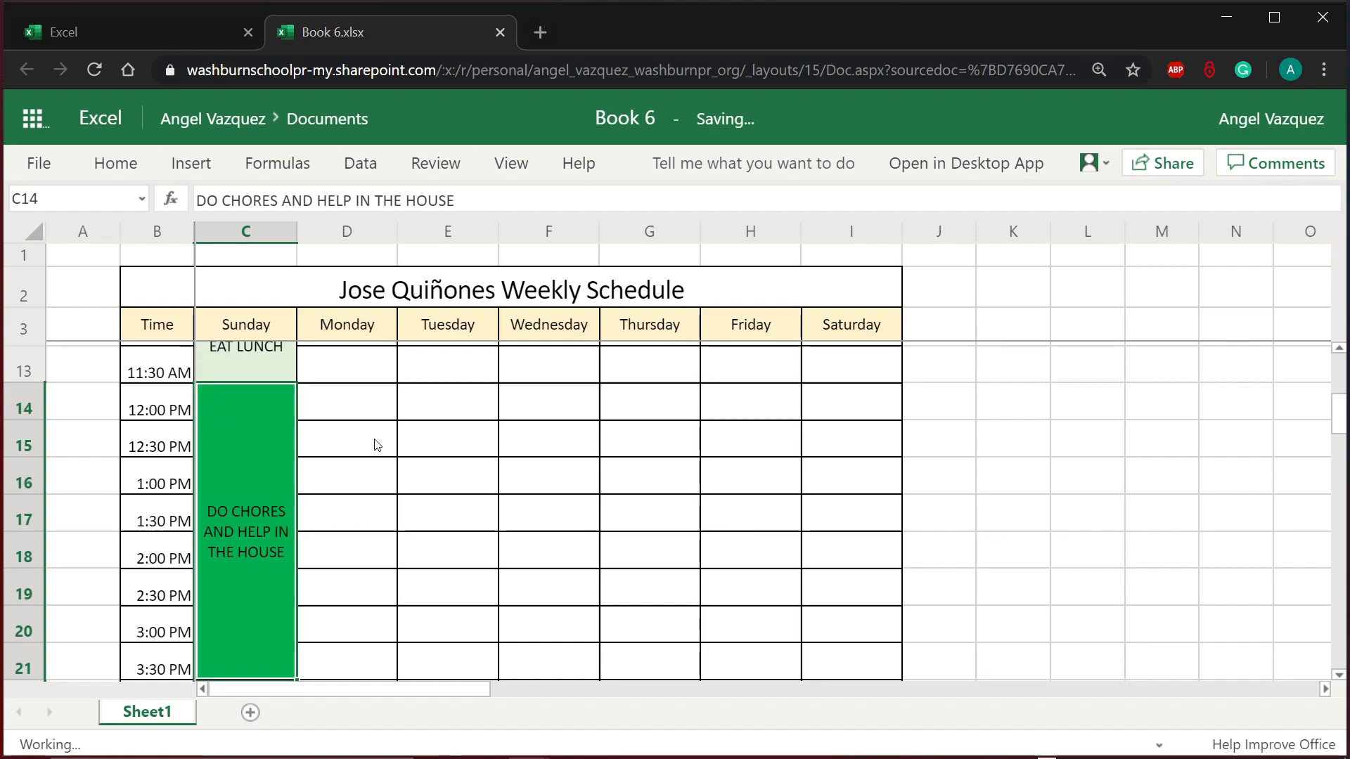
click(266, 494)
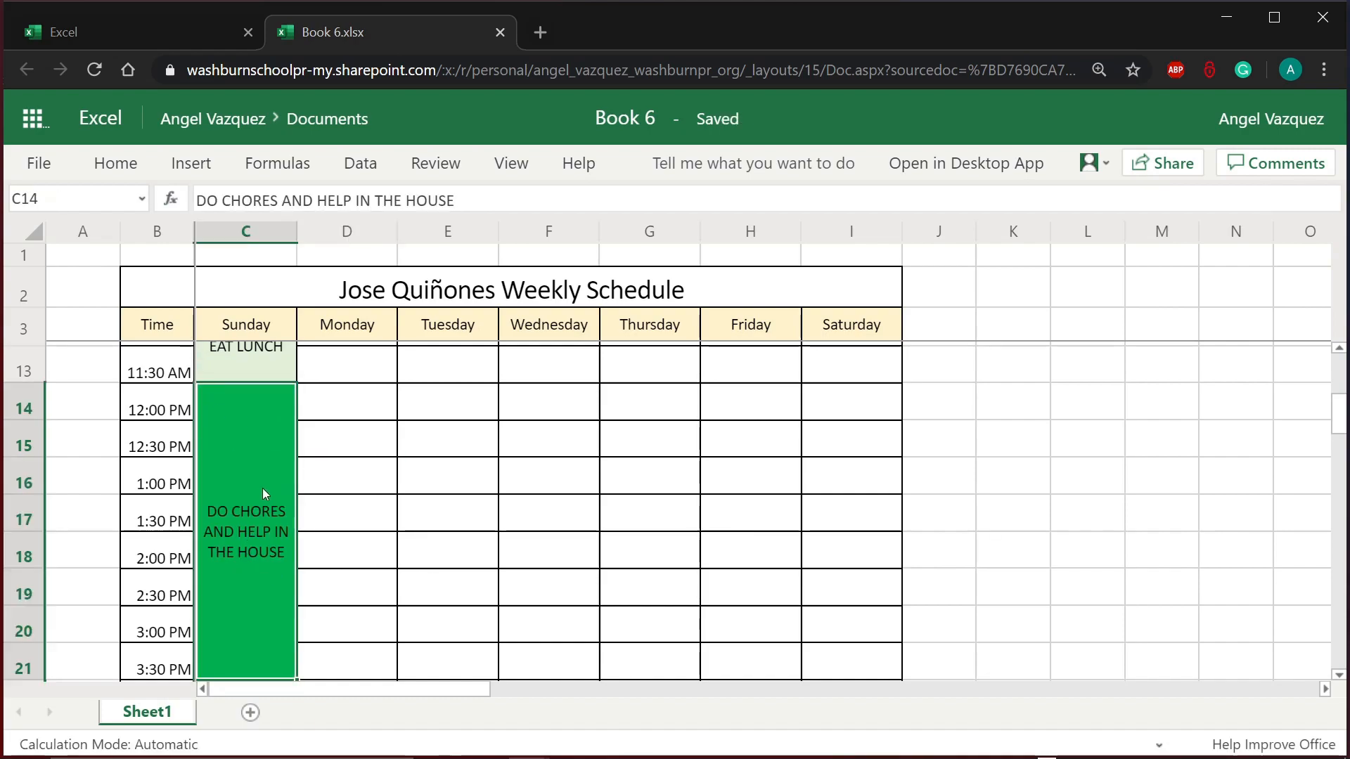
triple_click(261, 518)
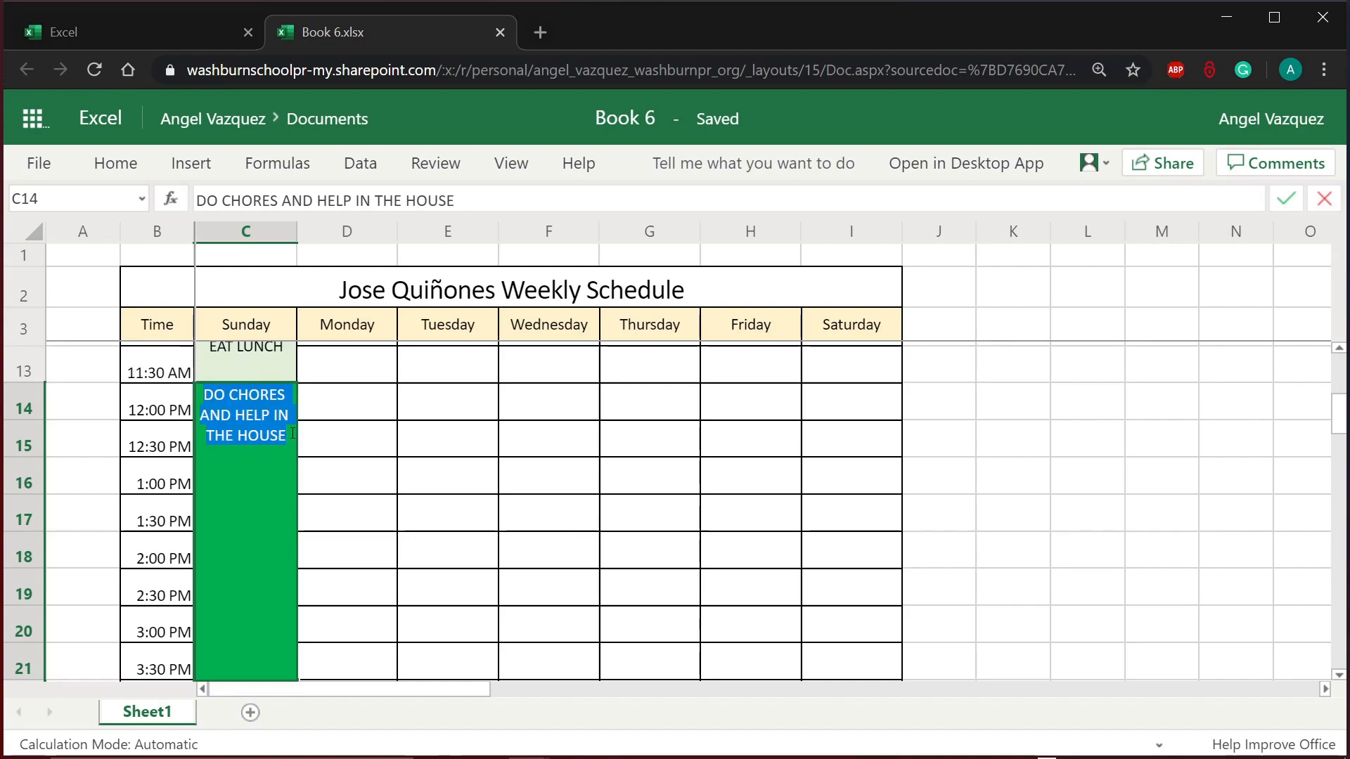
Step: Change the font colour of the DO CHORES AND HELP IN THE HOUSE text to gold
drag(287, 436, 209, 399)
click(318, 447)
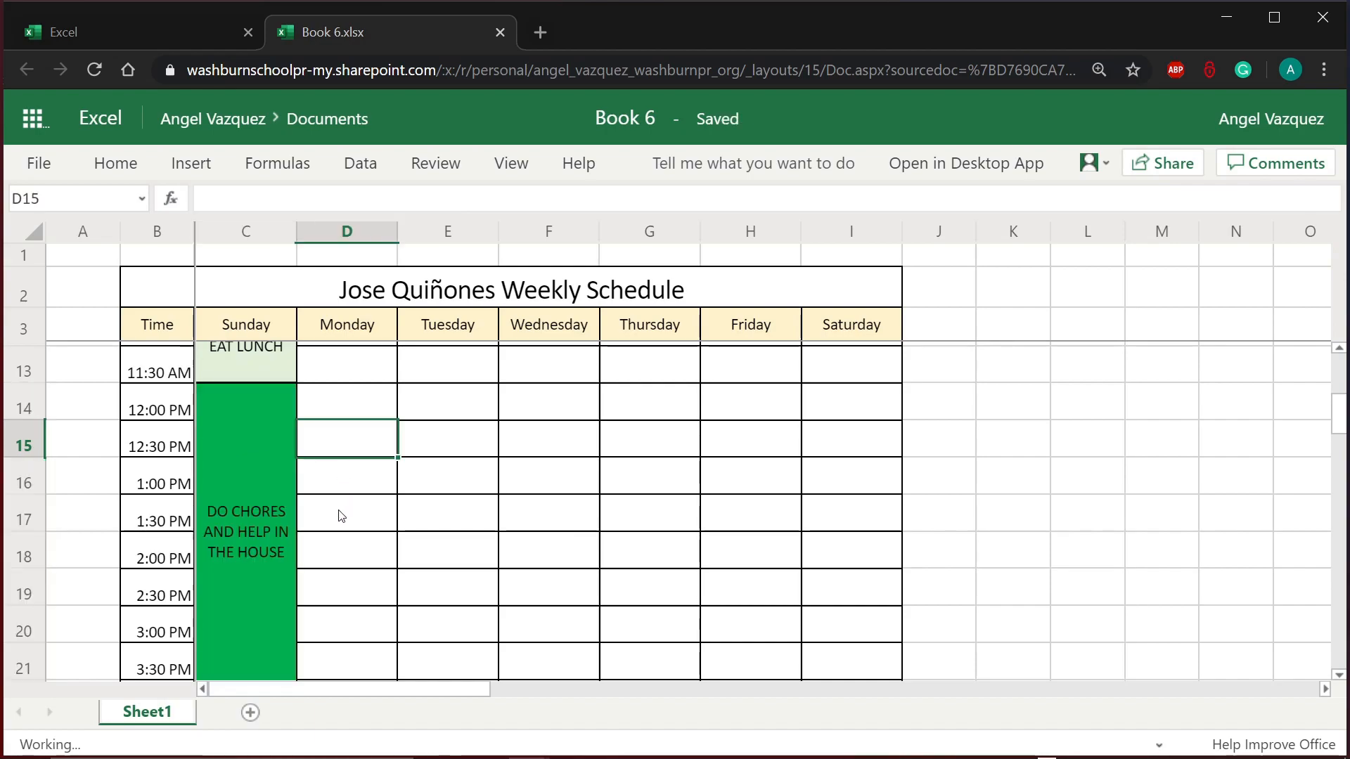
click(277, 500)
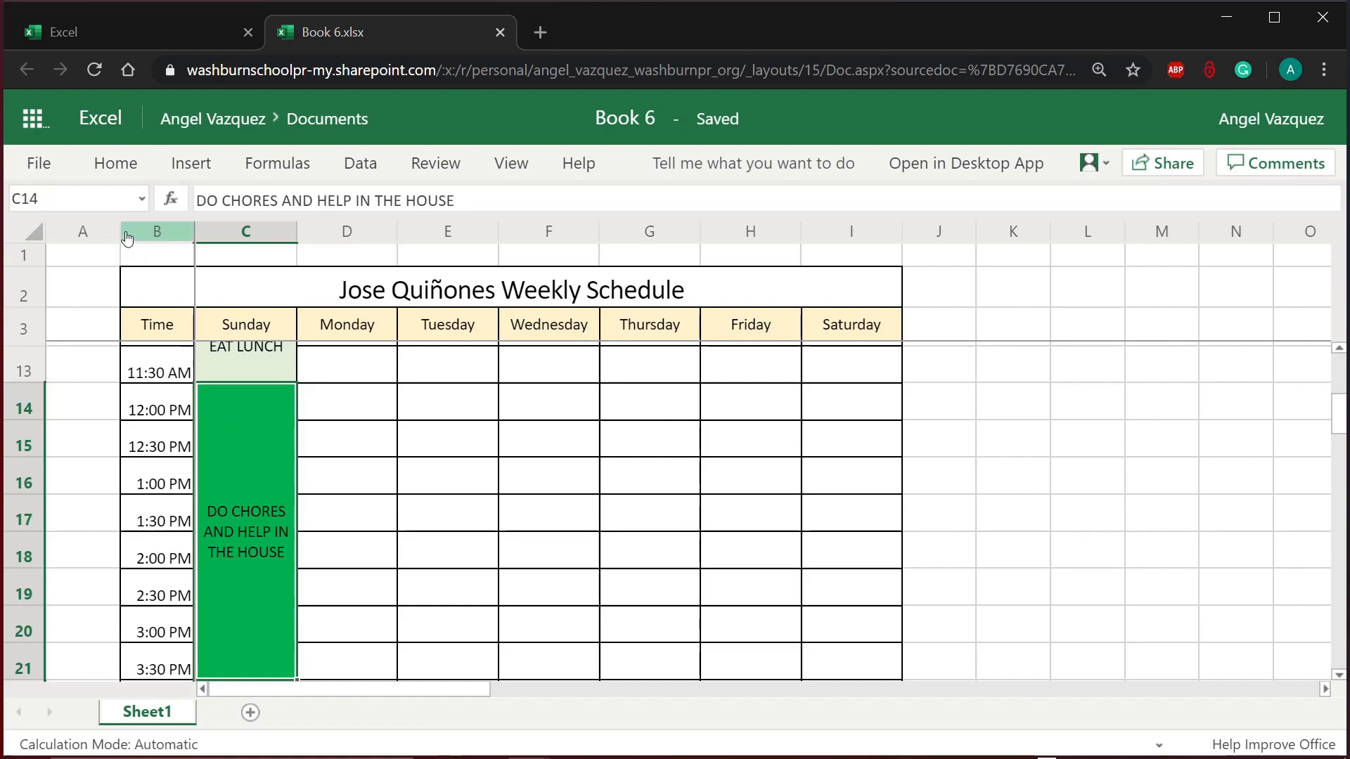
click(116, 167)
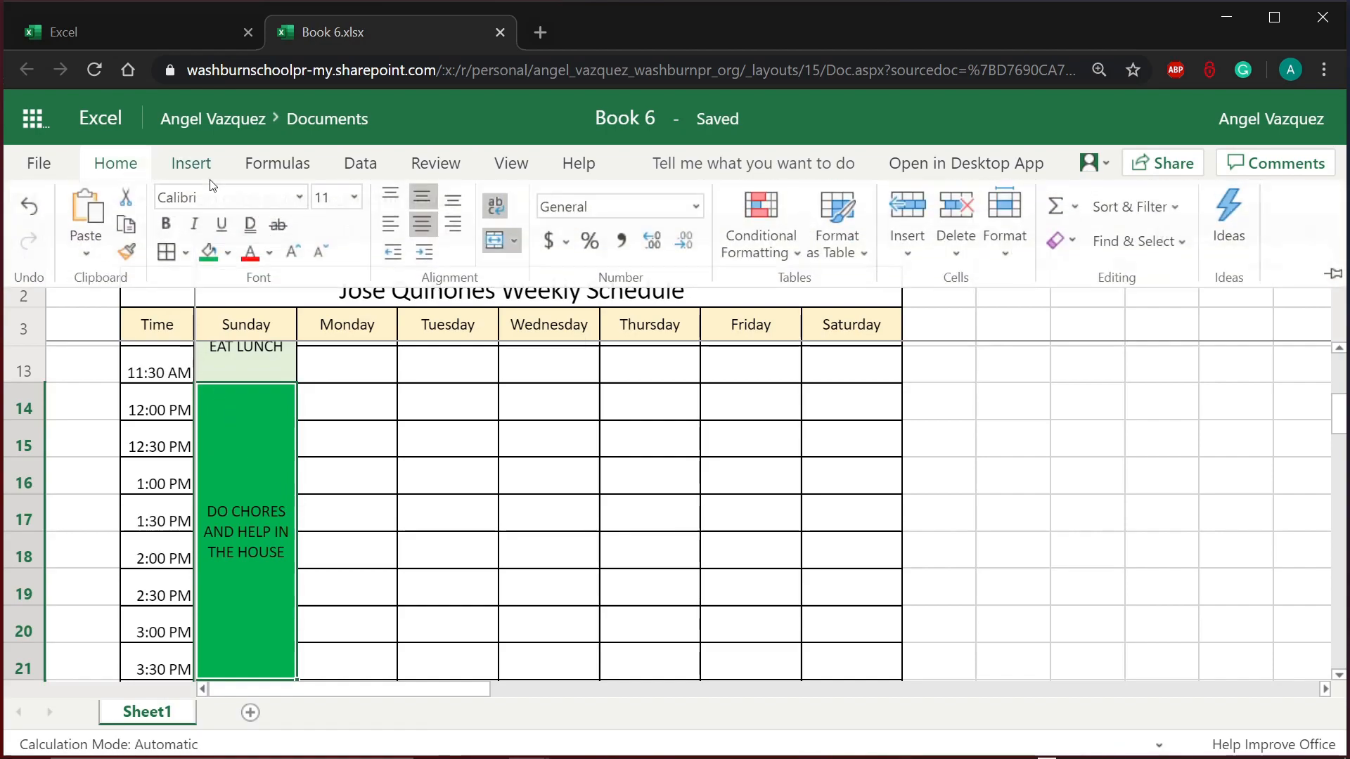
click(269, 247)
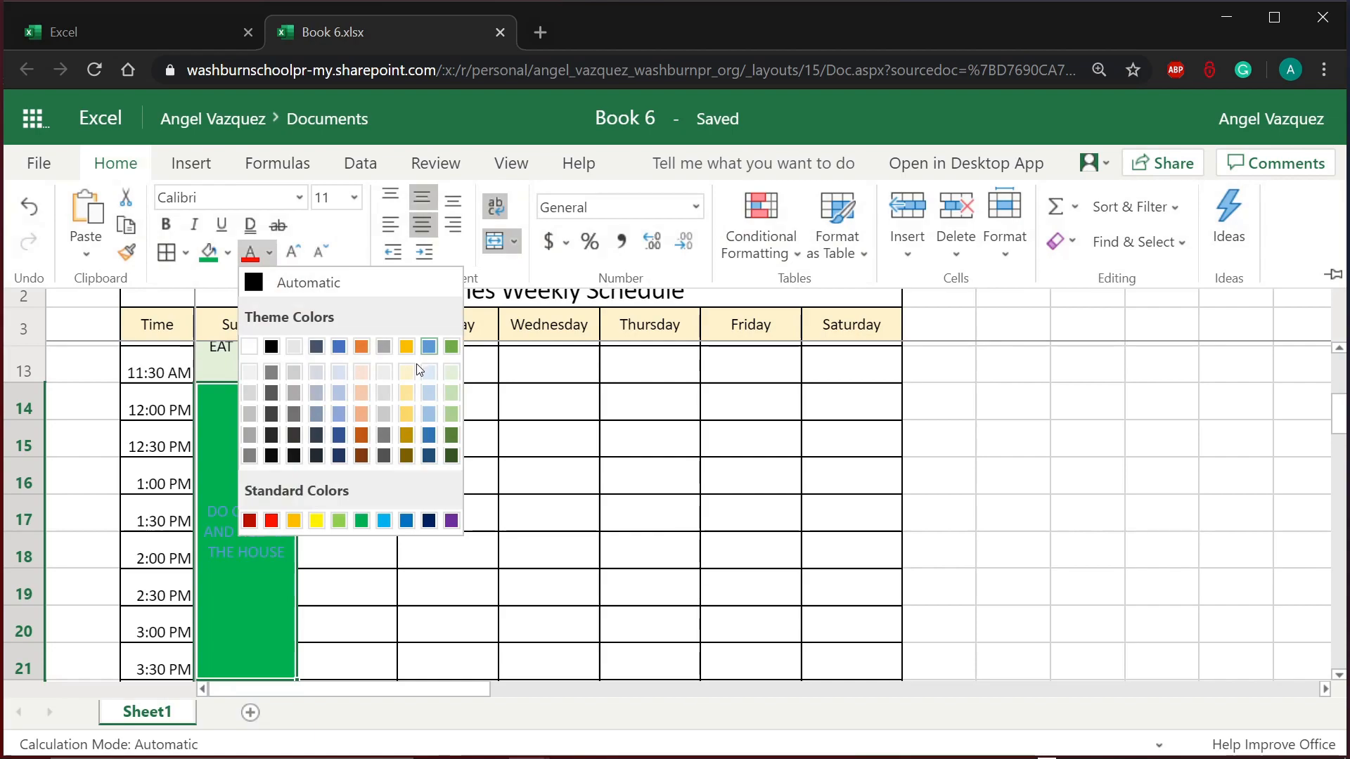
click(407, 411)
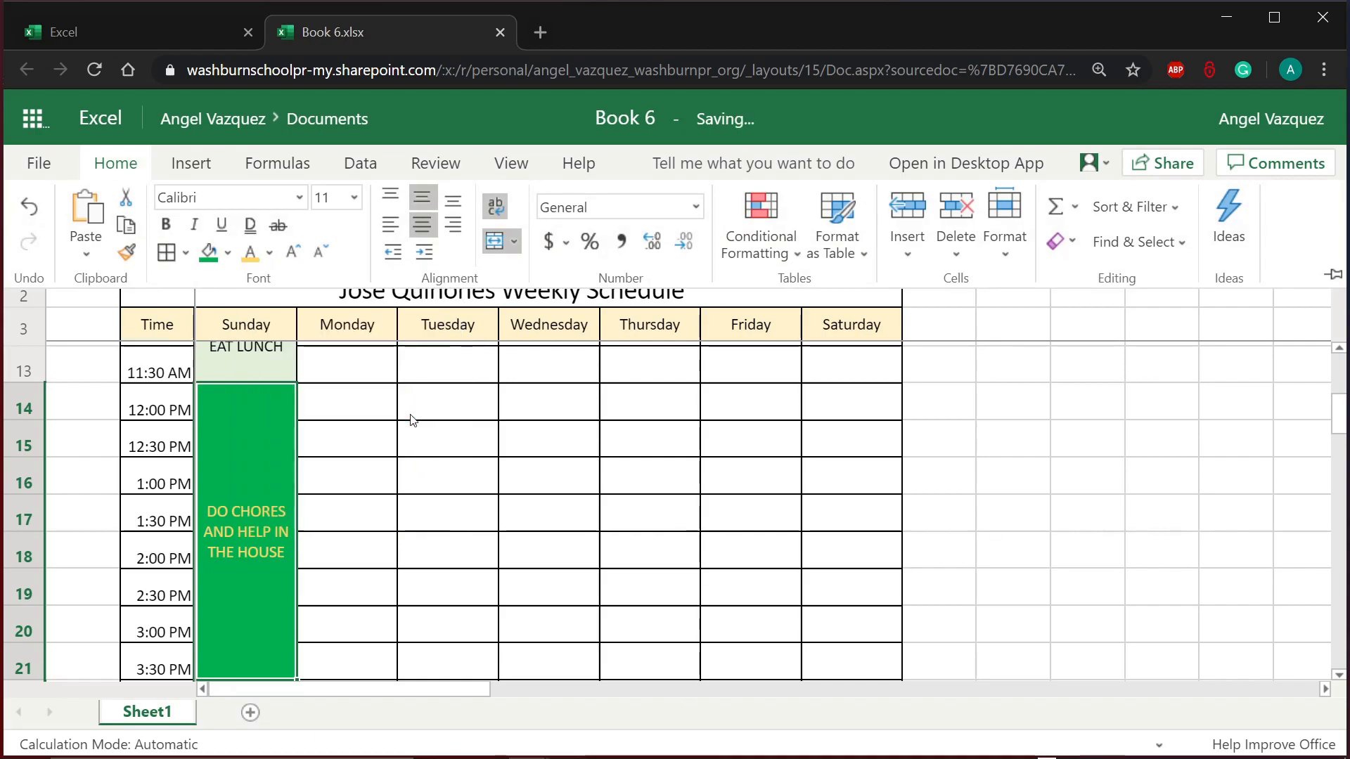
click(429, 528)
scroll(446, 542, down, 2)
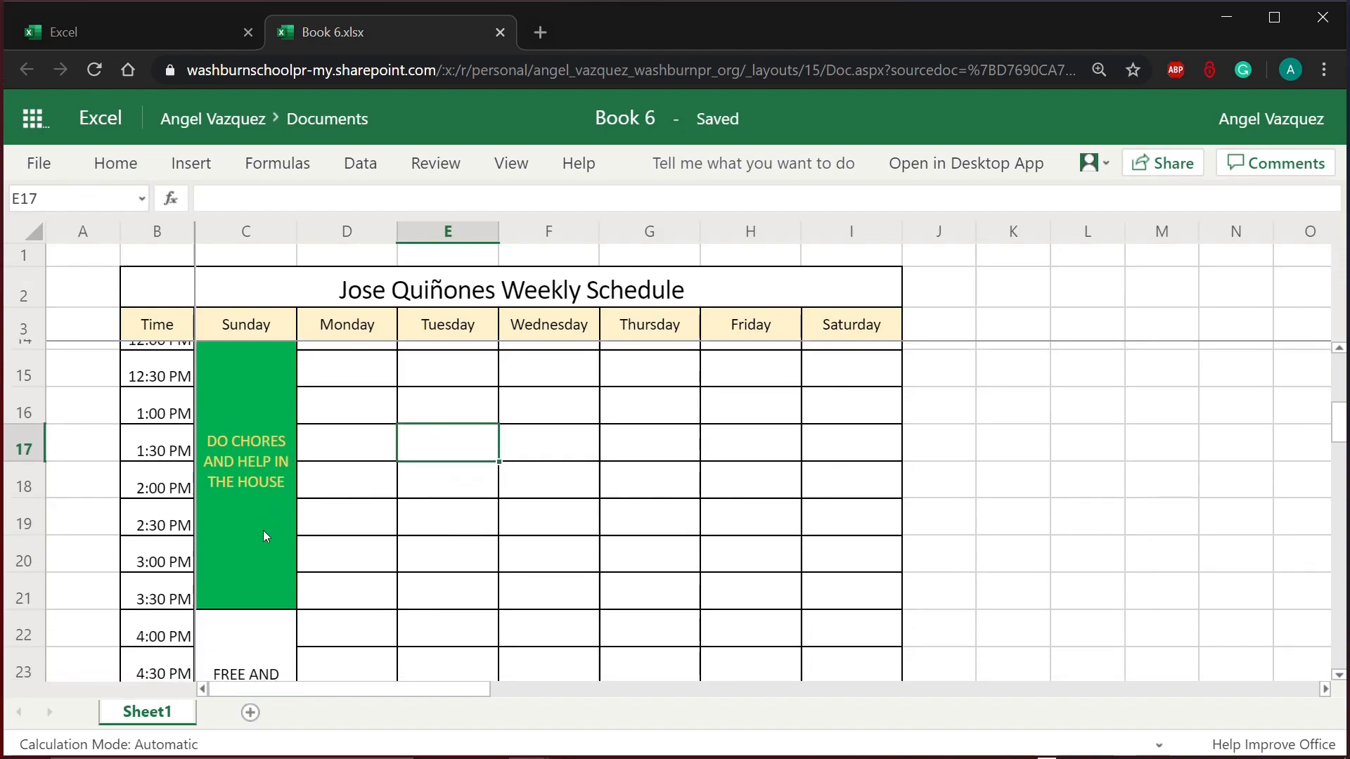
scroll(320, 583, down, 4)
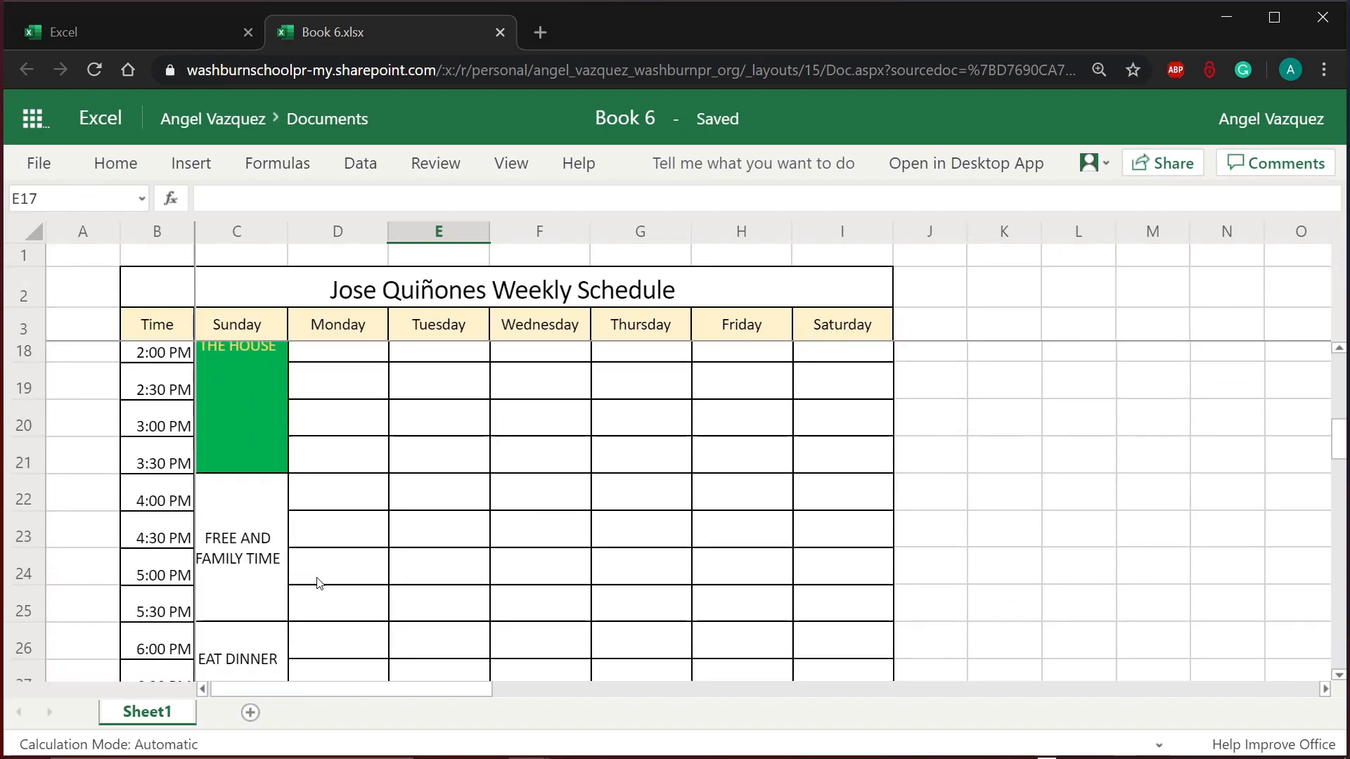
click(281, 569)
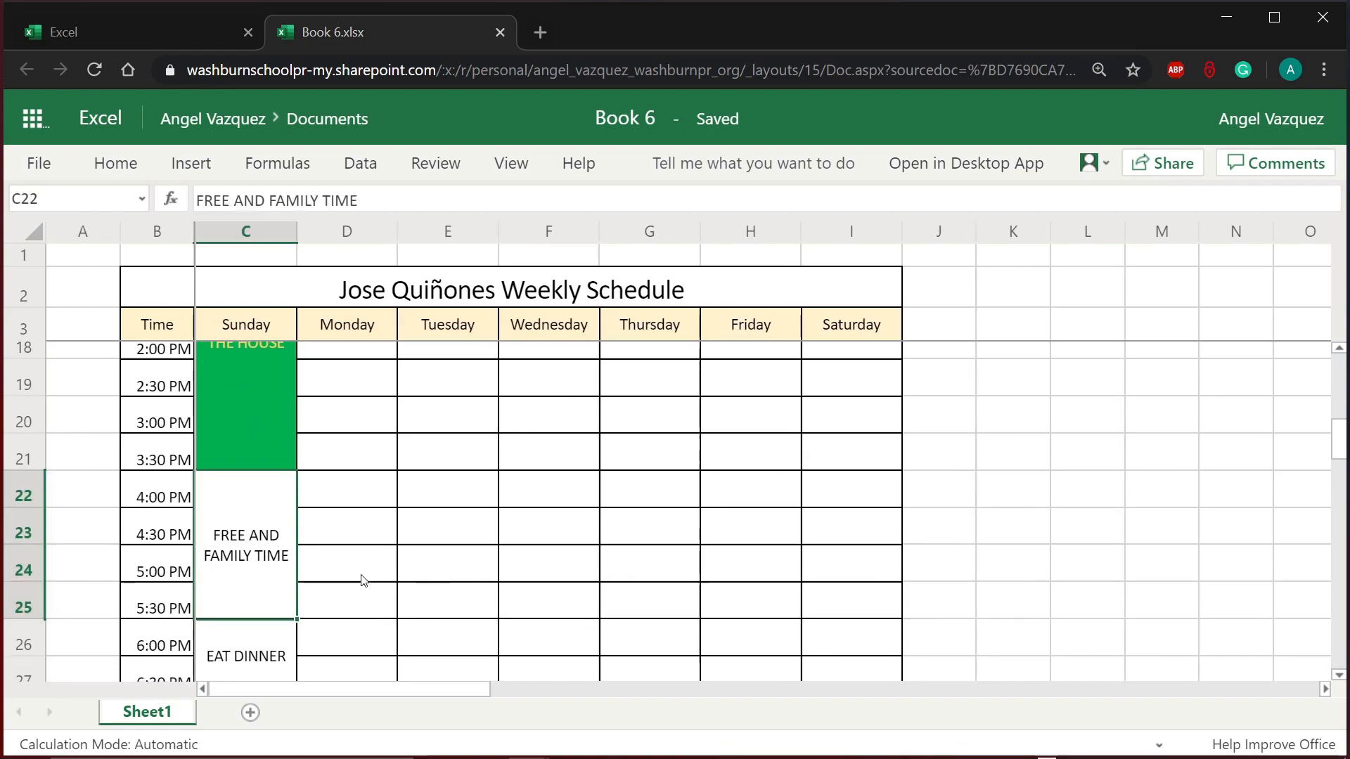
scroll(363, 580, down, 3)
scroll(351, 571, up, 2)
click(270, 485)
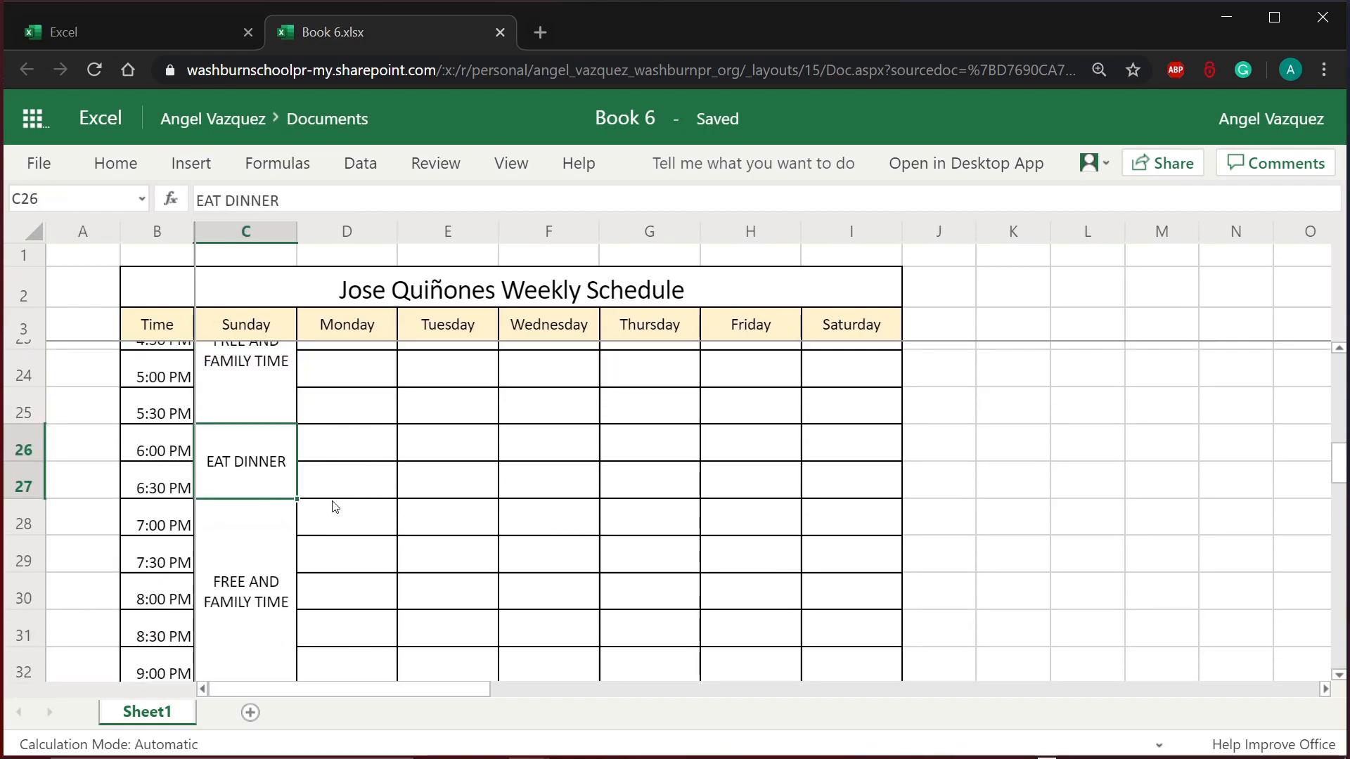
click(116, 162)
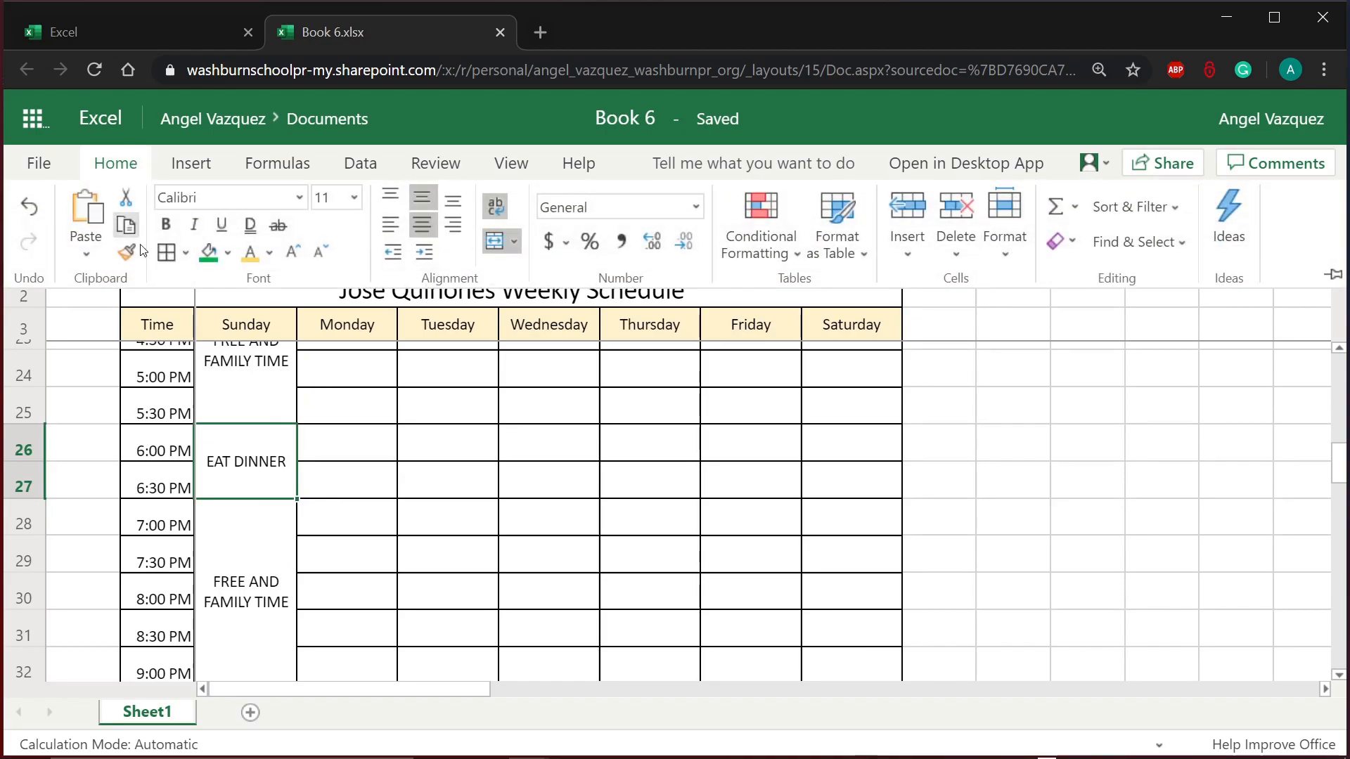
click(228, 253)
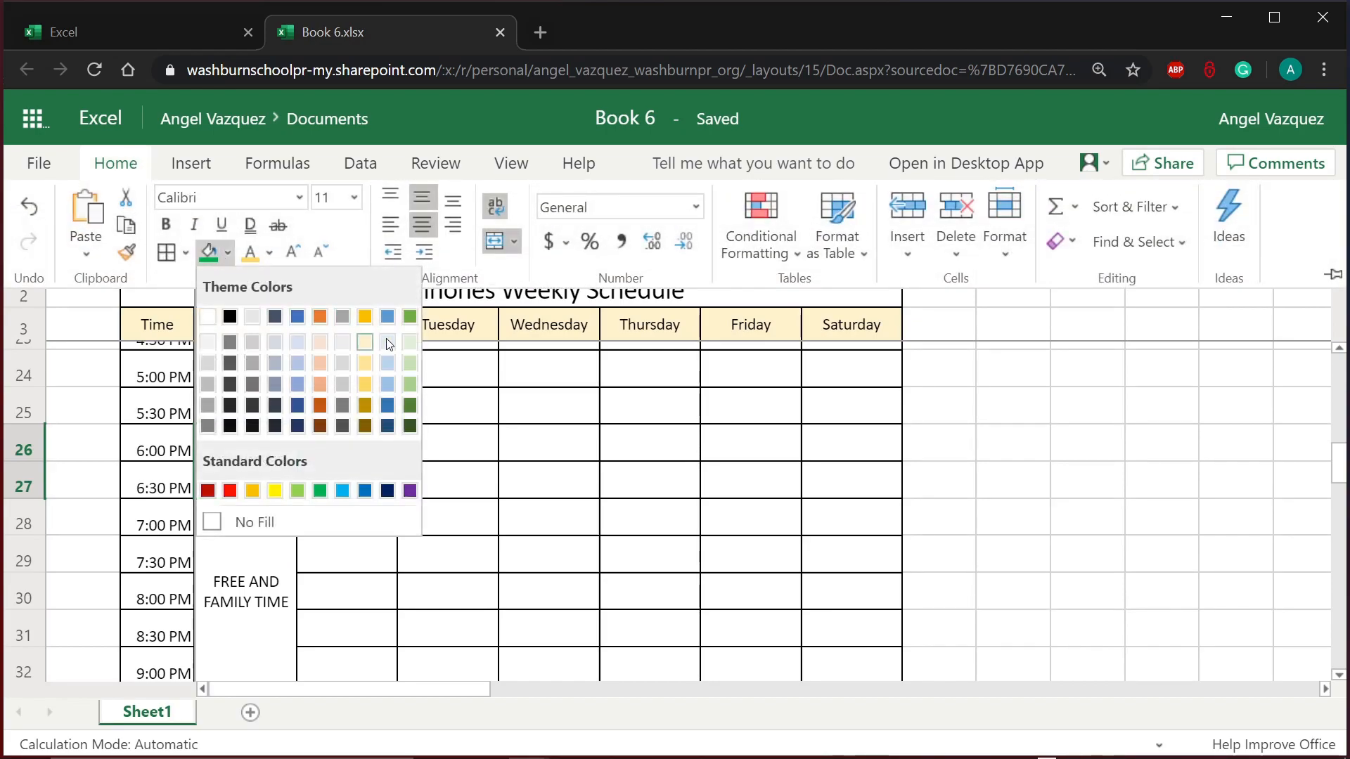
click(410, 362)
scroll(460, 477, up, 7)
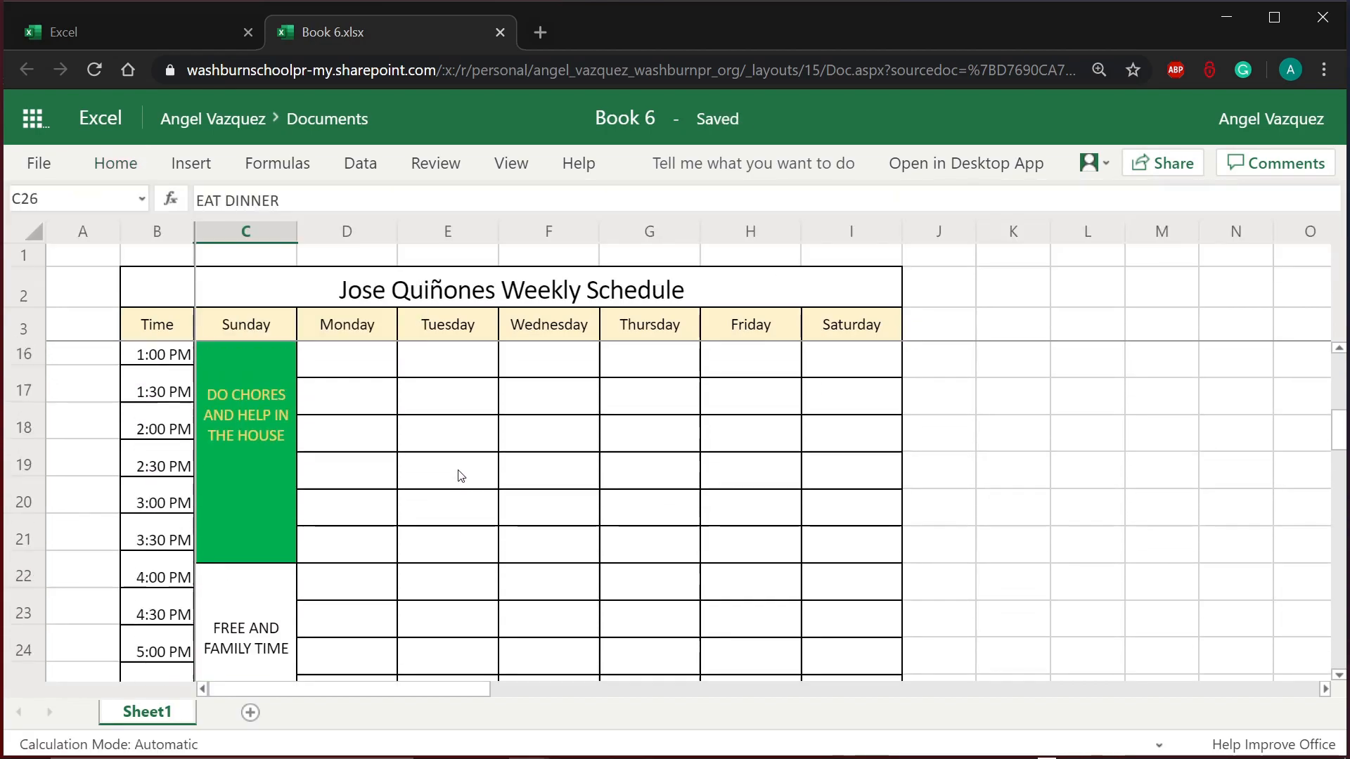
click(250, 484)
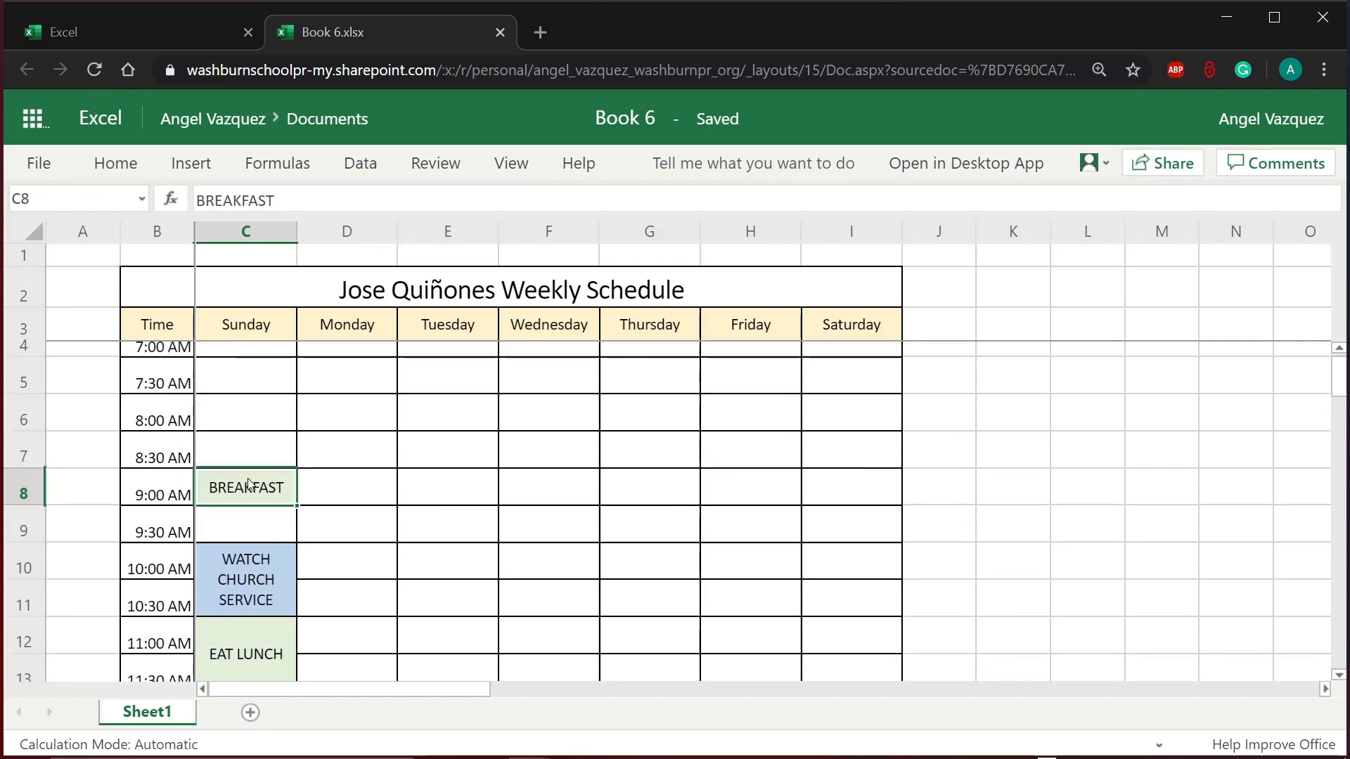
click(118, 166)
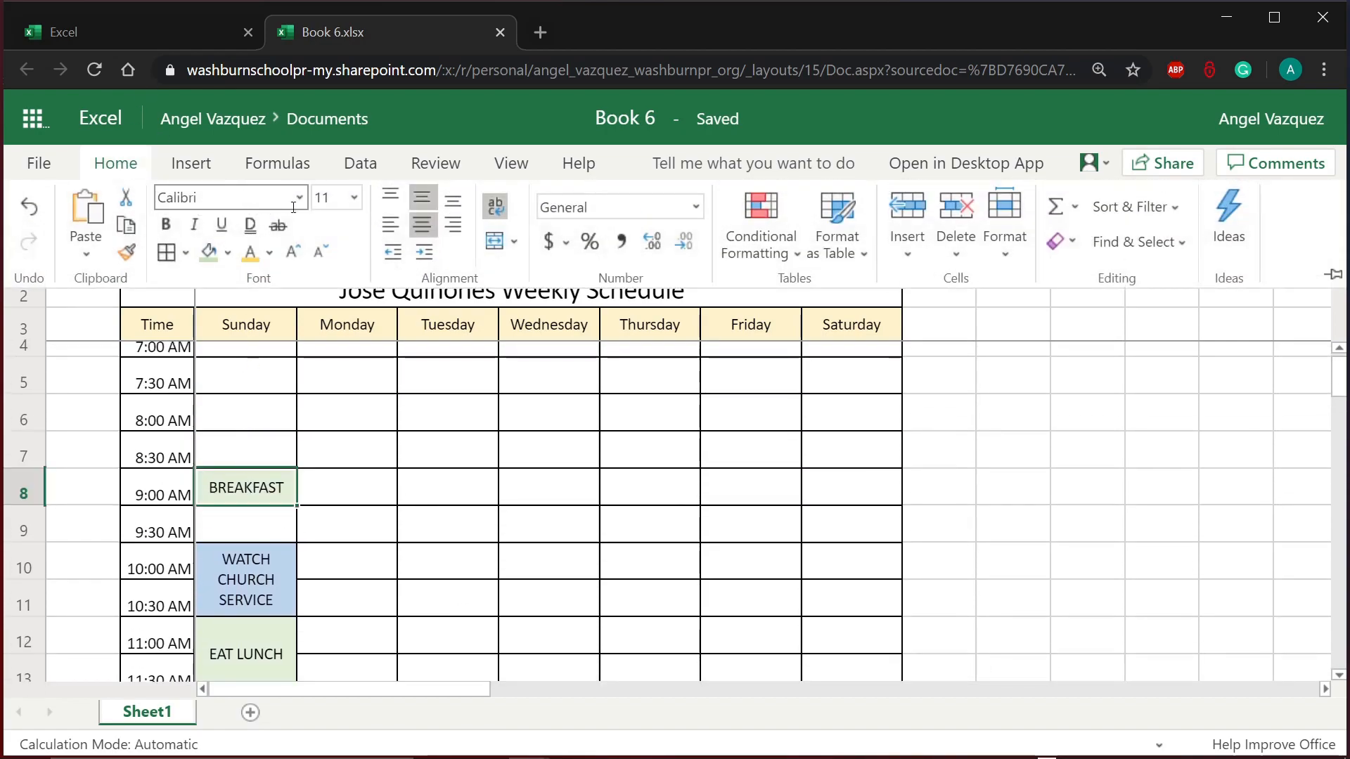
click(208, 251)
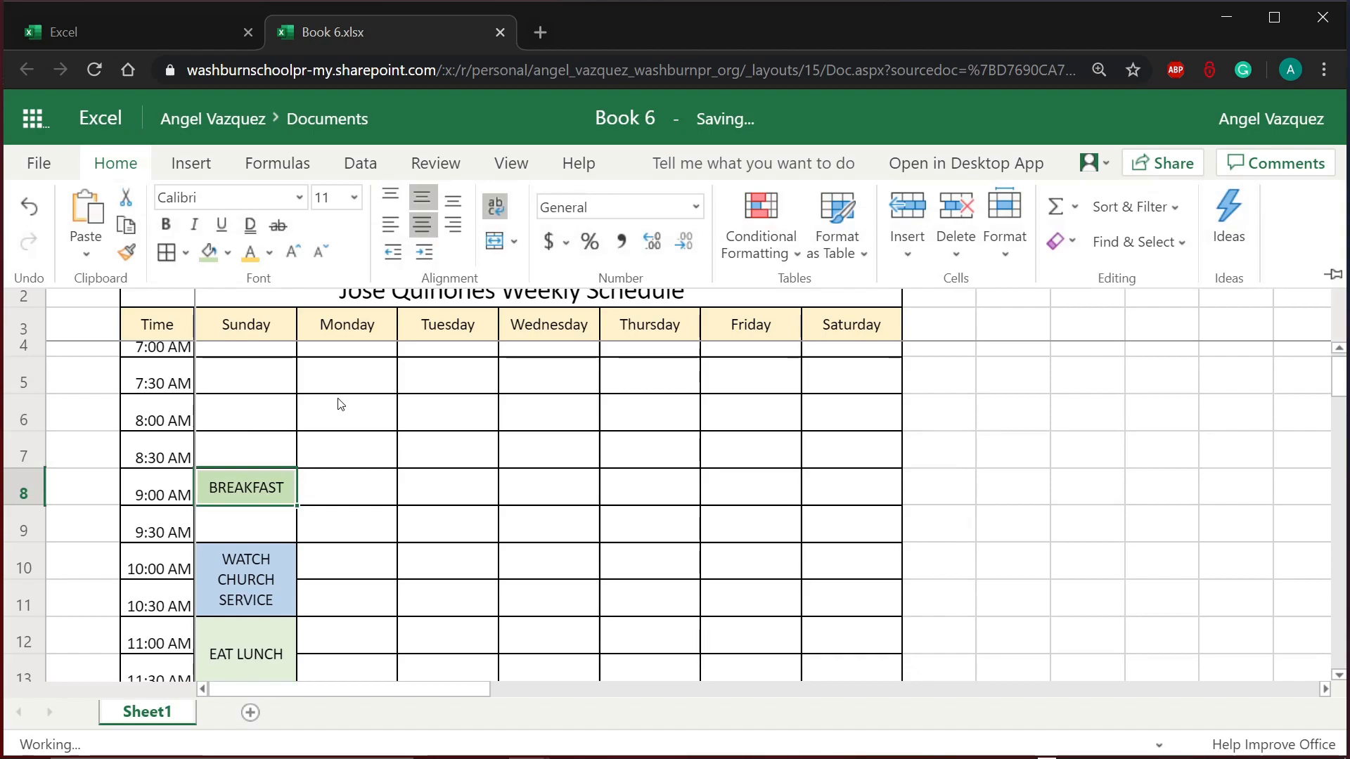
click(271, 654)
click(271, 656)
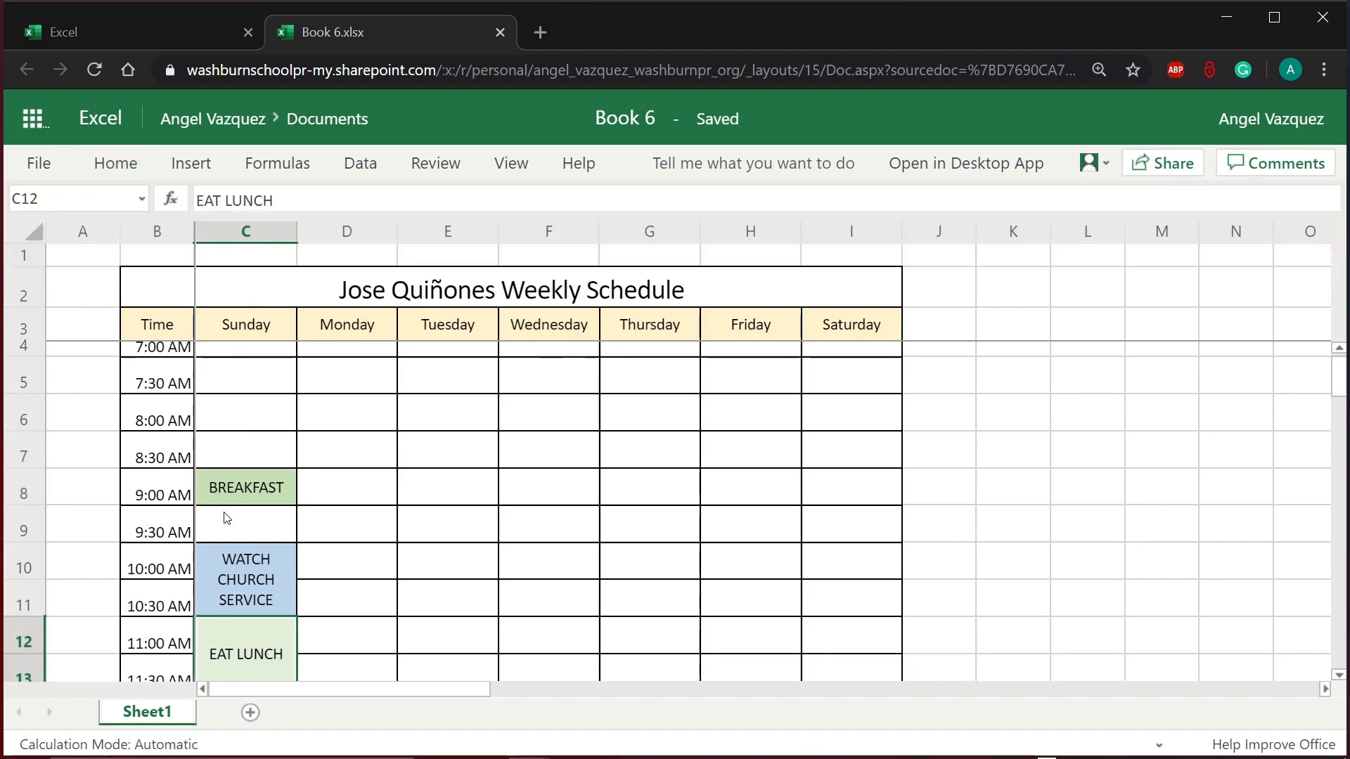
triple_click(120, 163)
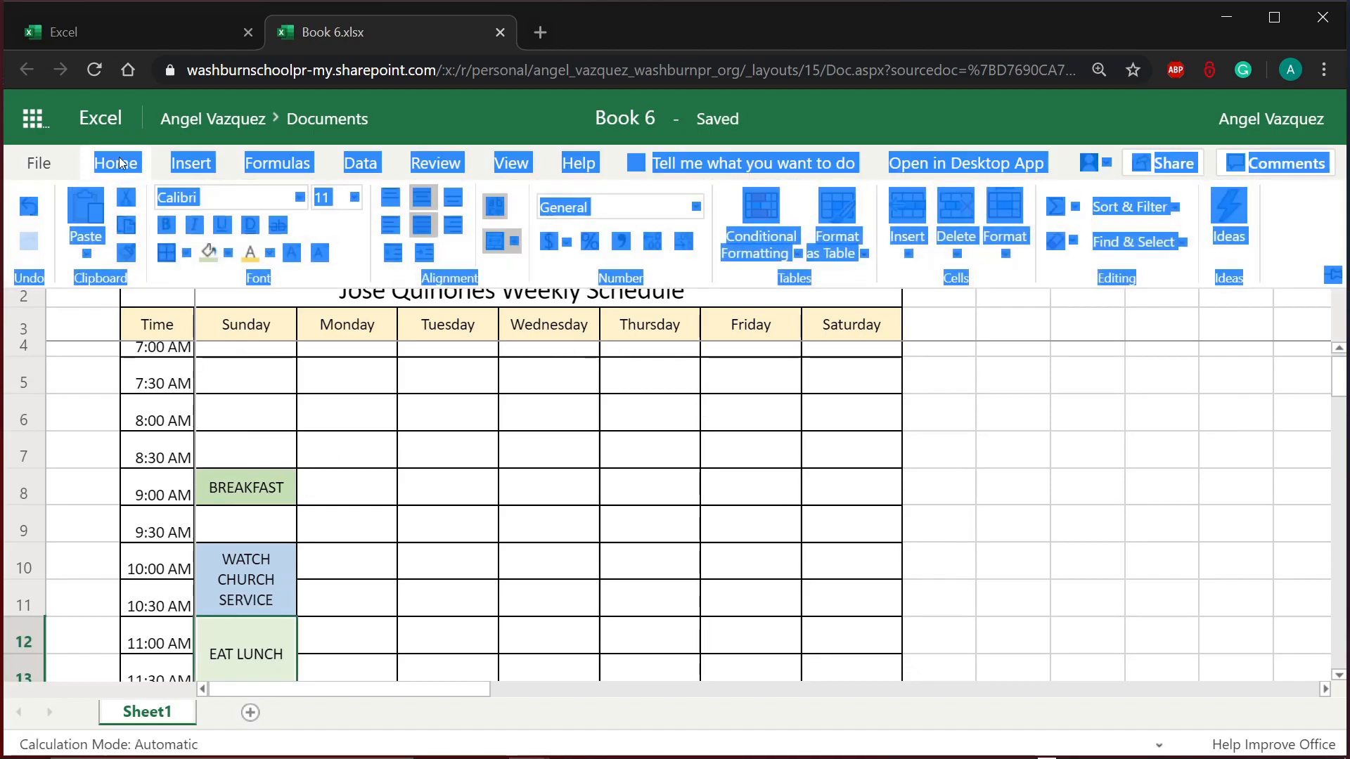
click(209, 280)
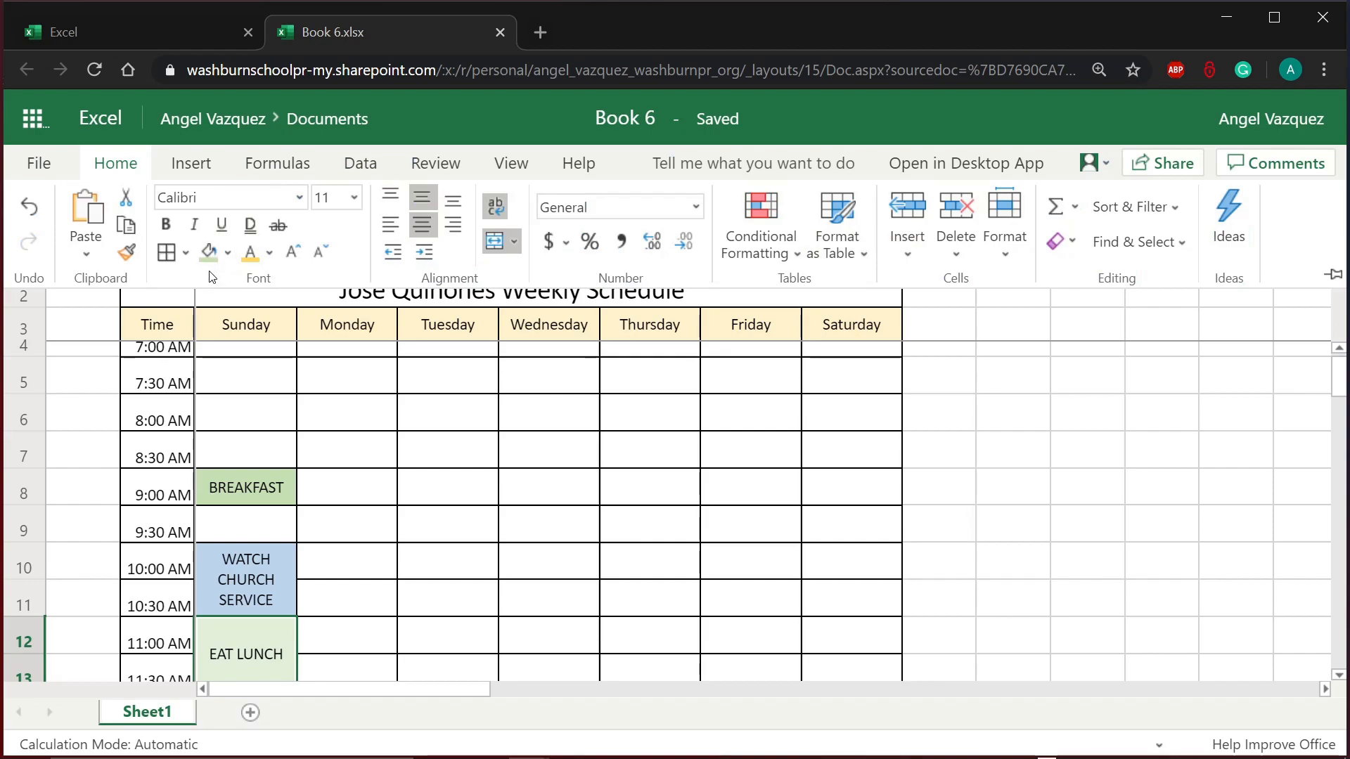
drag(211, 276, 63, 156)
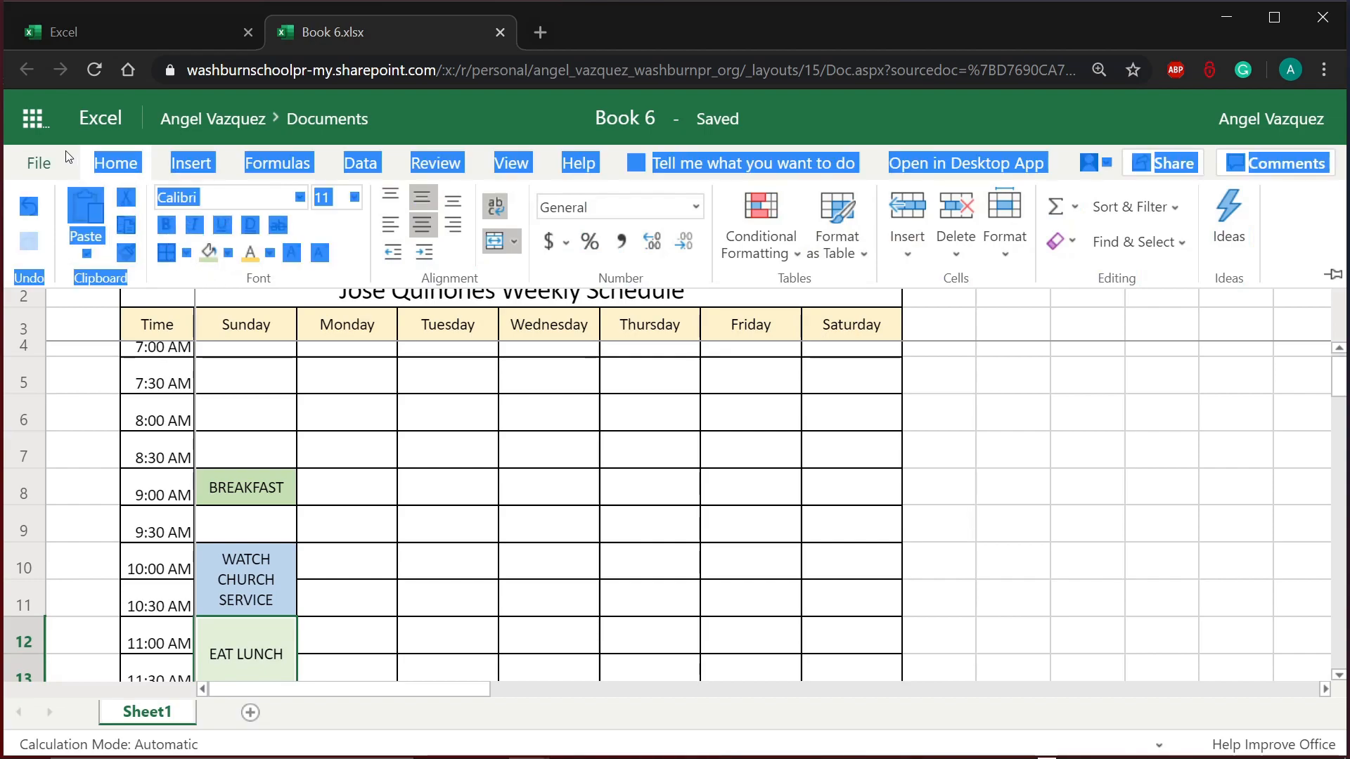
click(196, 281)
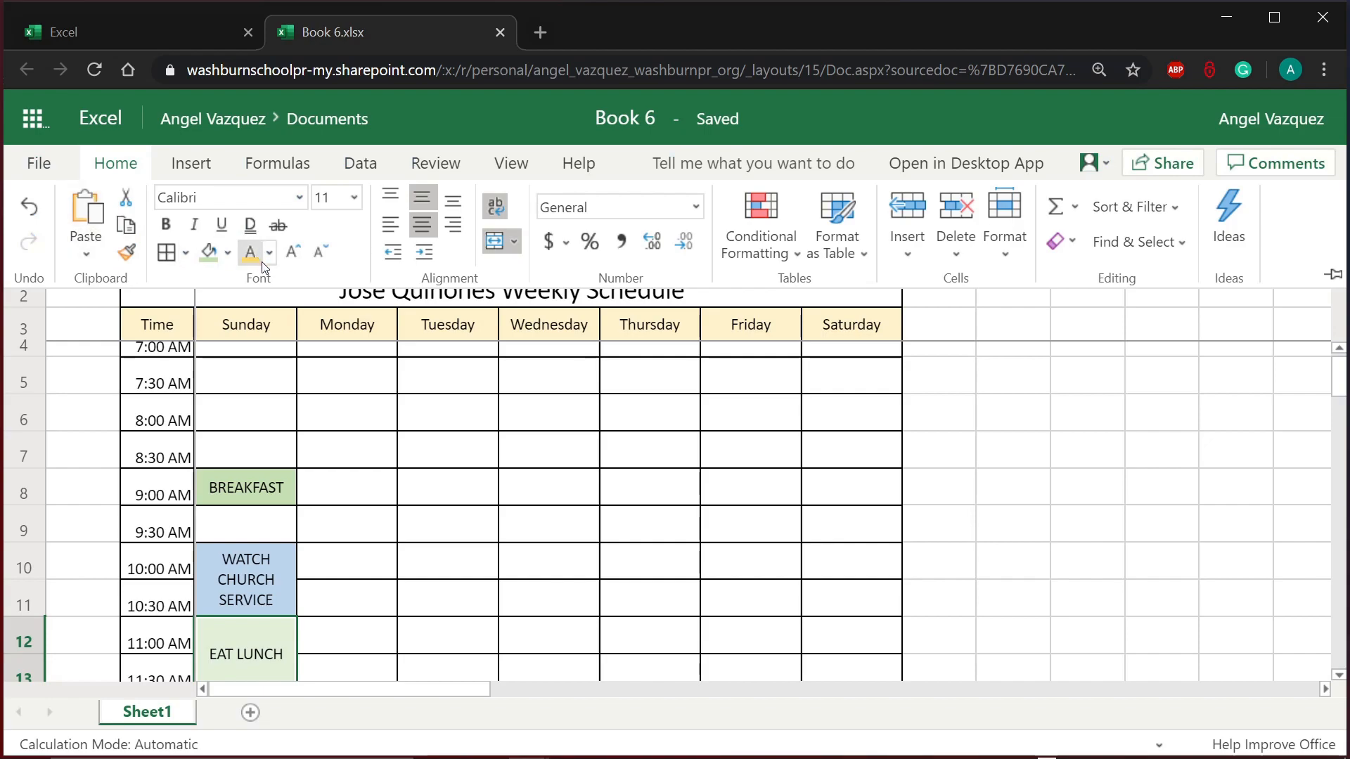
drag(213, 281, 182, 271)
click(182, 271)
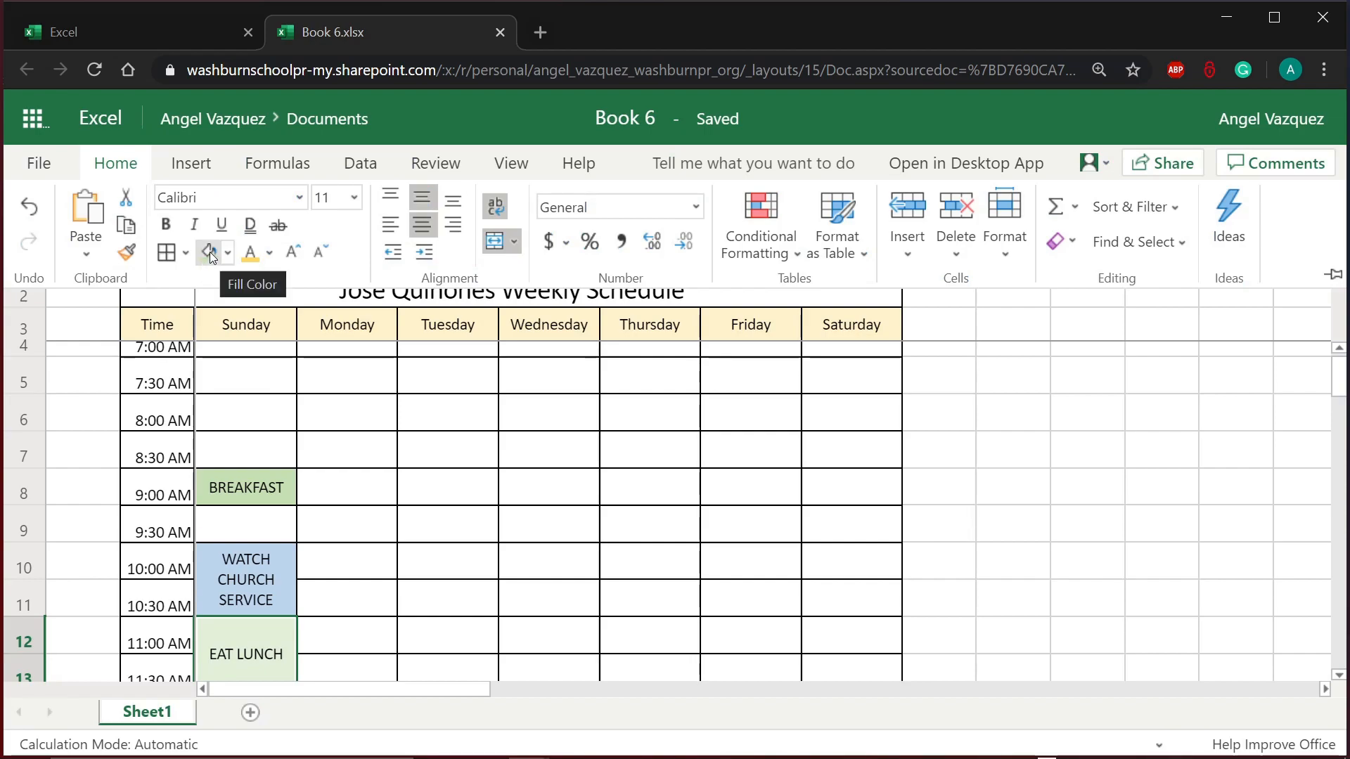
click(210, 251)
scroll(436, 527, down, 5)
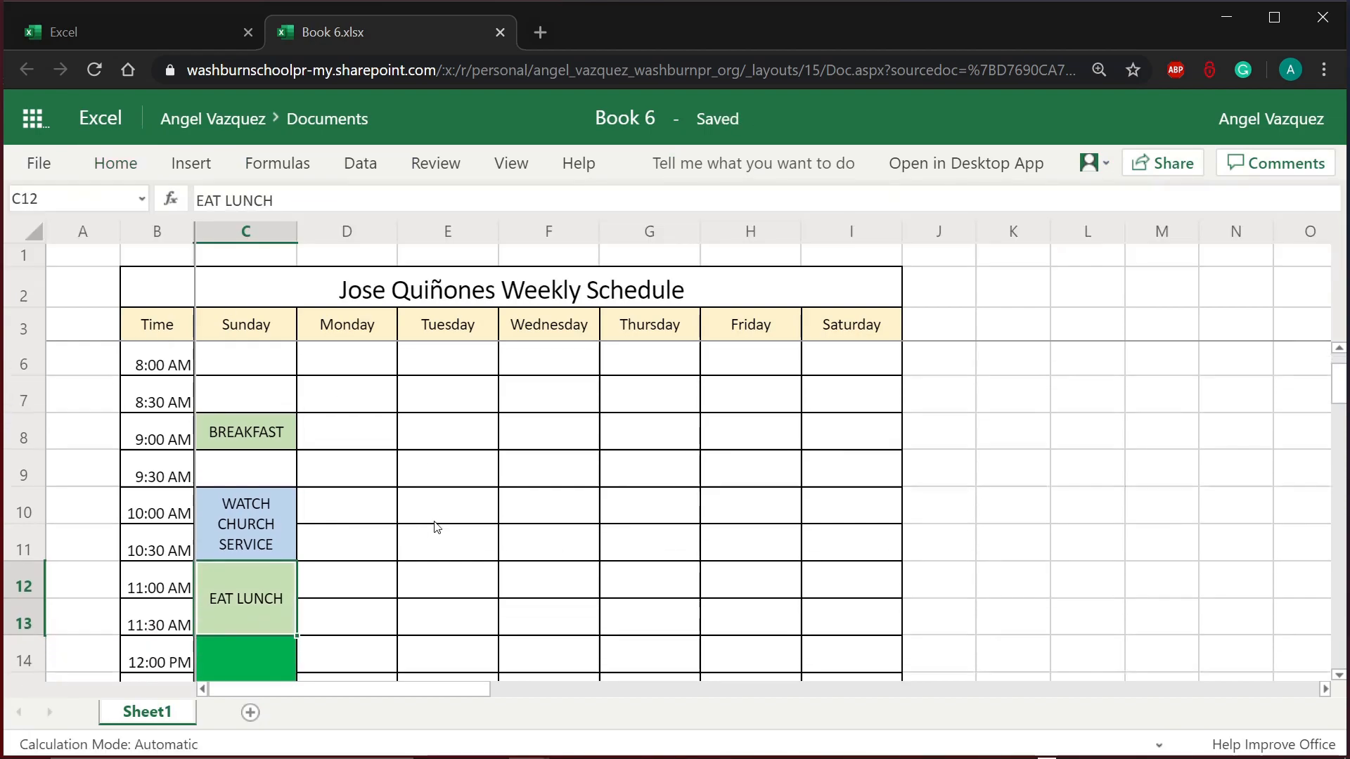
scroll(437, 528, down, 5)
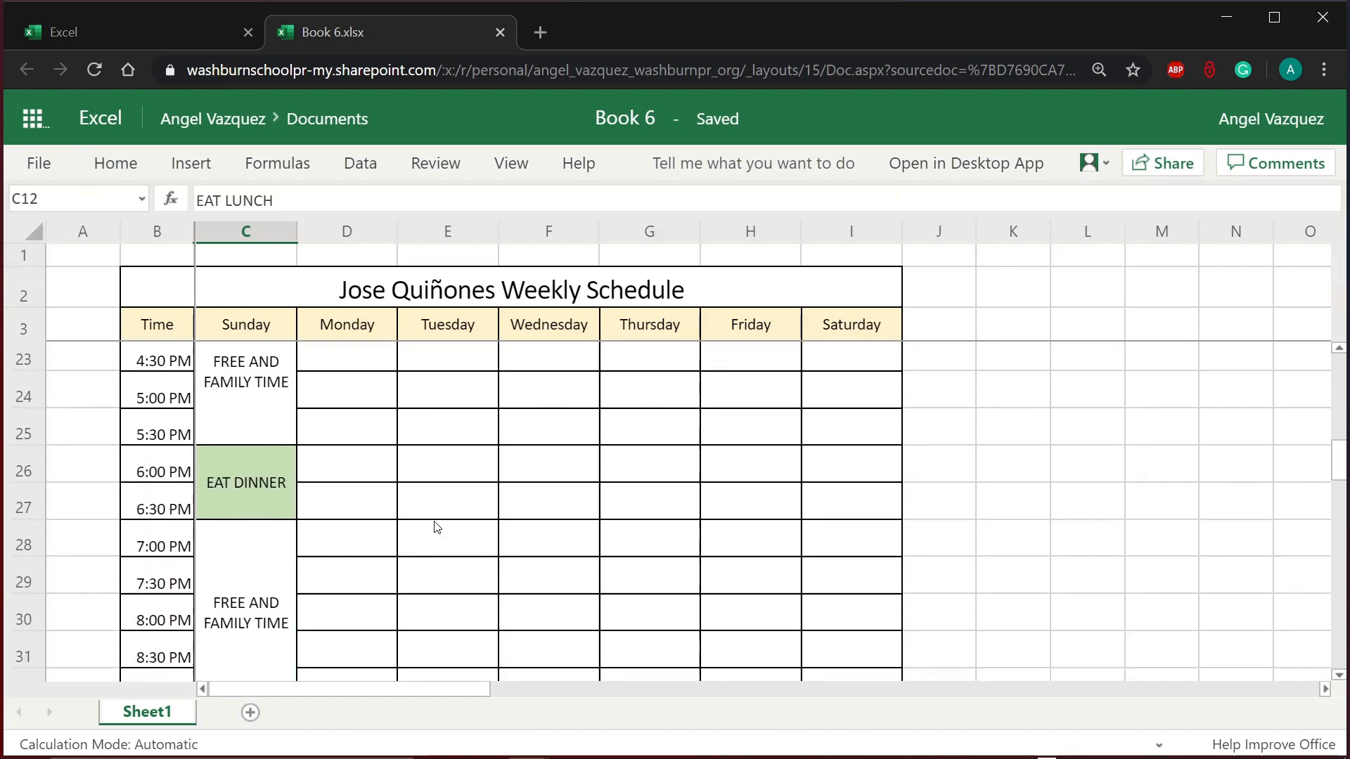
scroll(437, 527, up, 4)
scroll(437, 527, up, 6)
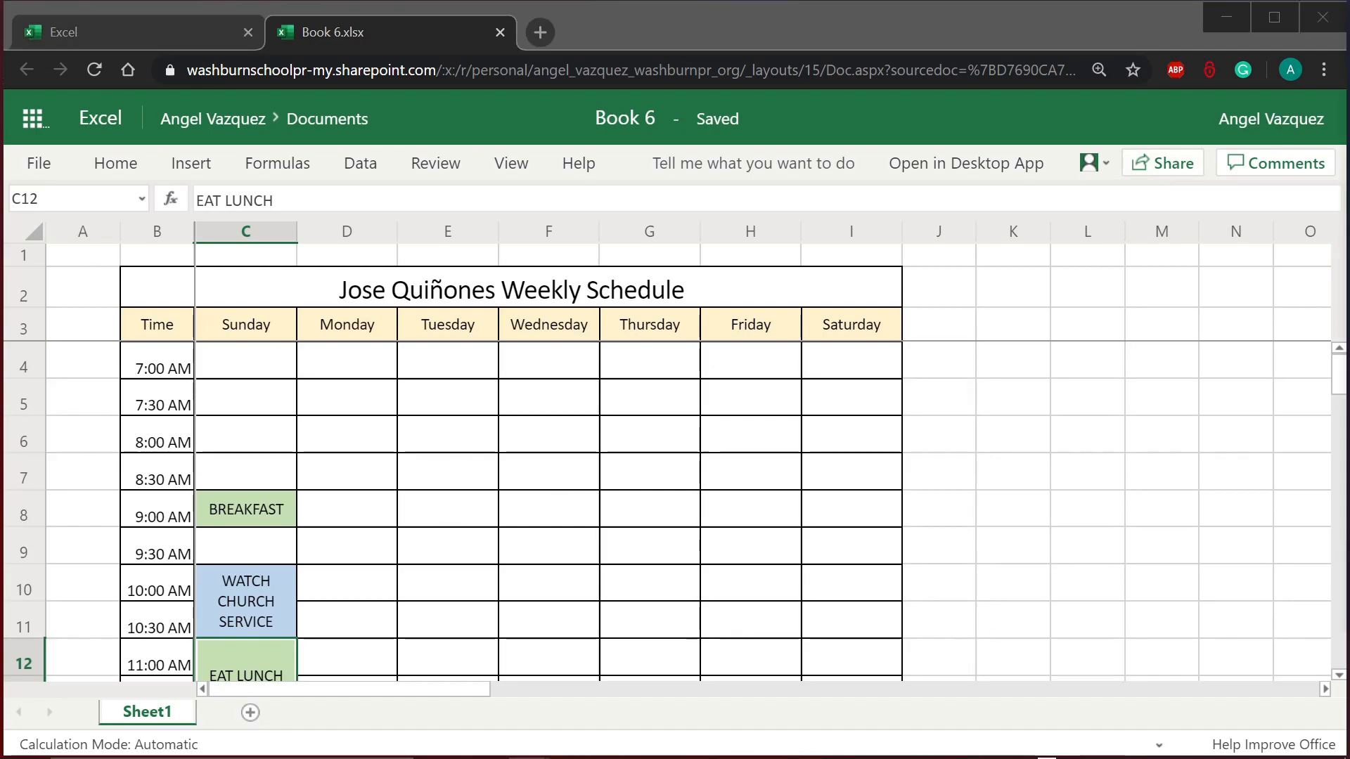
click(323, 437)
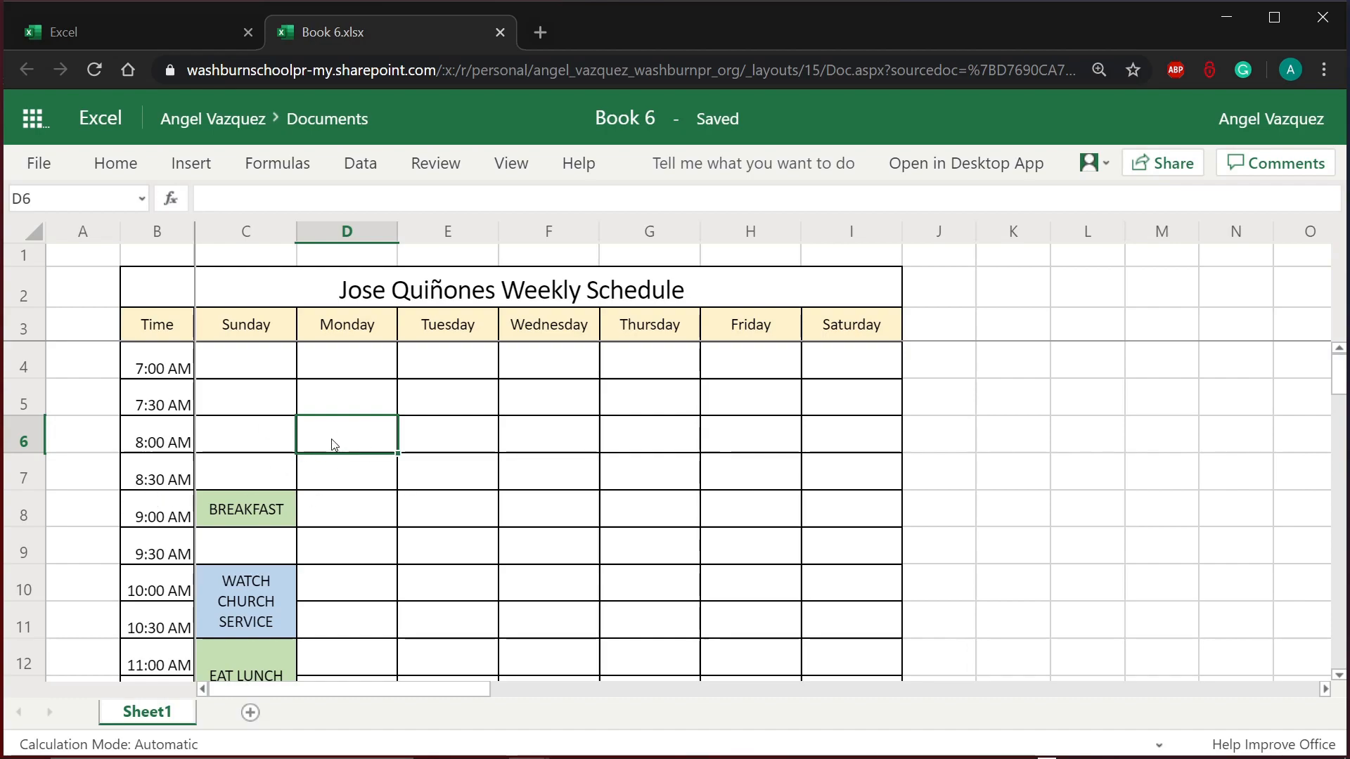
click(339, 409)
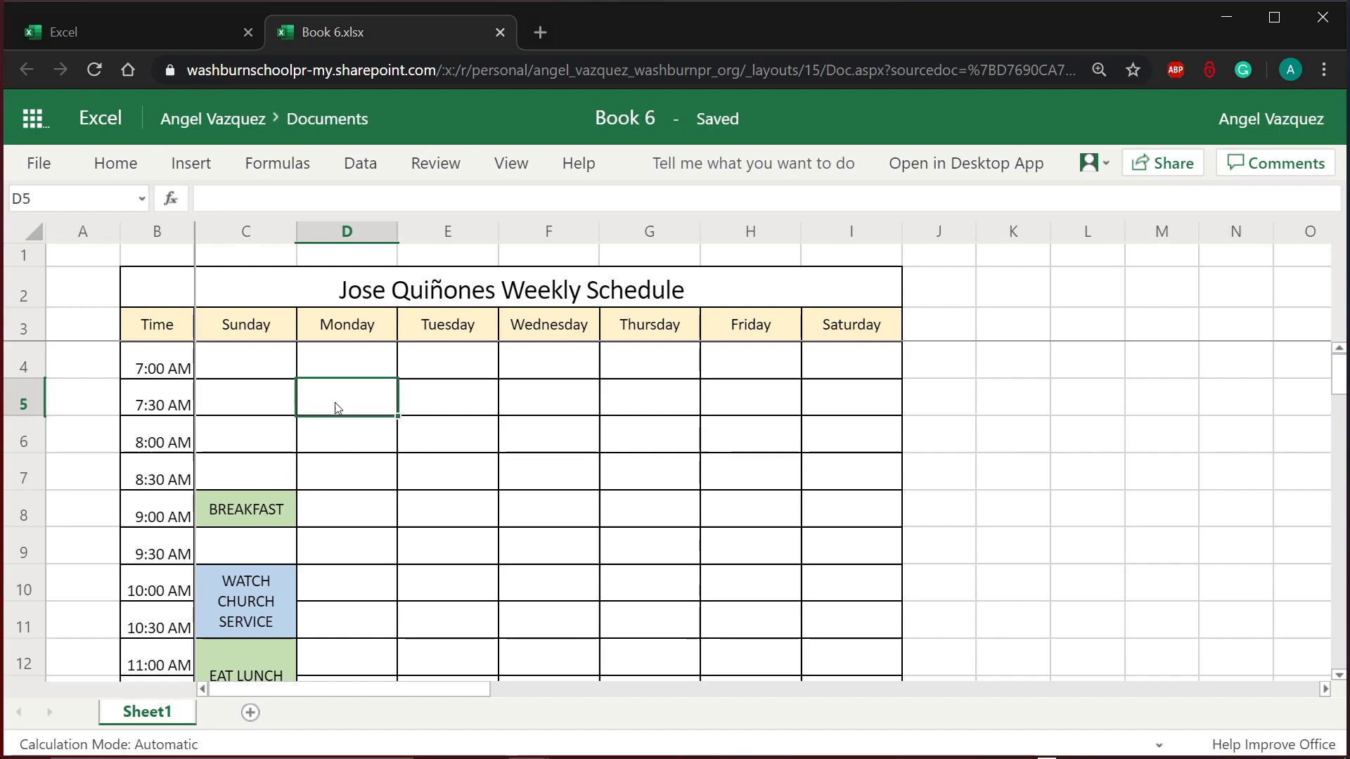
click(388, 374)
click(396, 441)
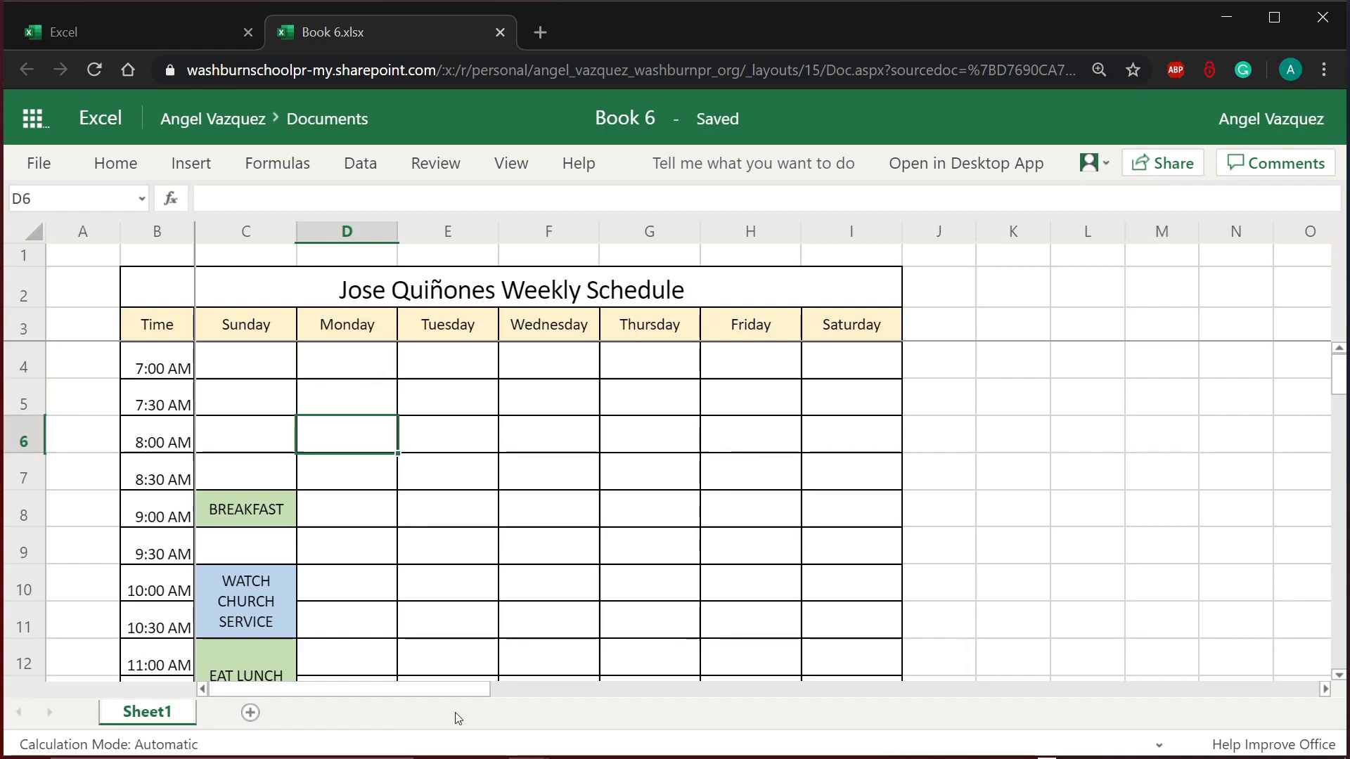
click(478, 575)
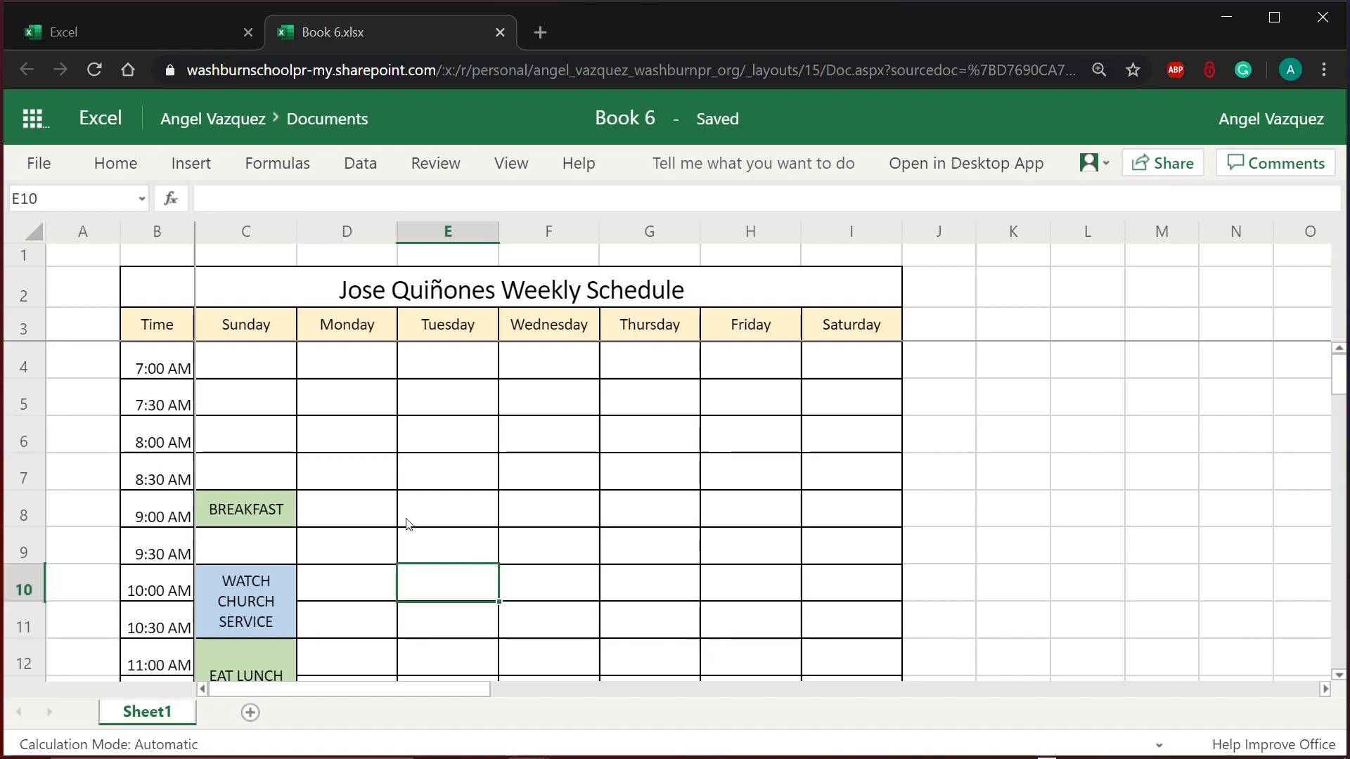
Step: Copy the green BREAKFAST cell C8 and paste it into Monday's 8:00 AM cell, D6
click(258, 501)
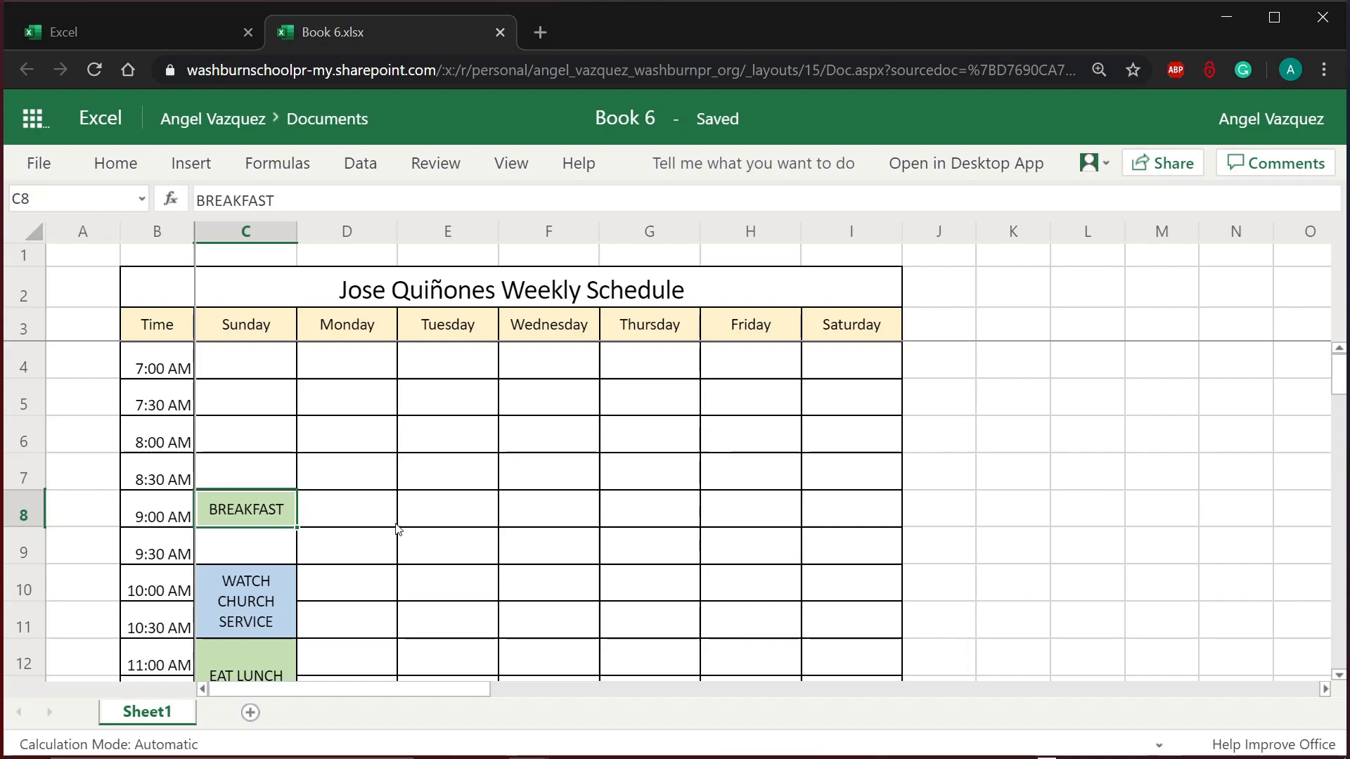
right_click(259, 507)
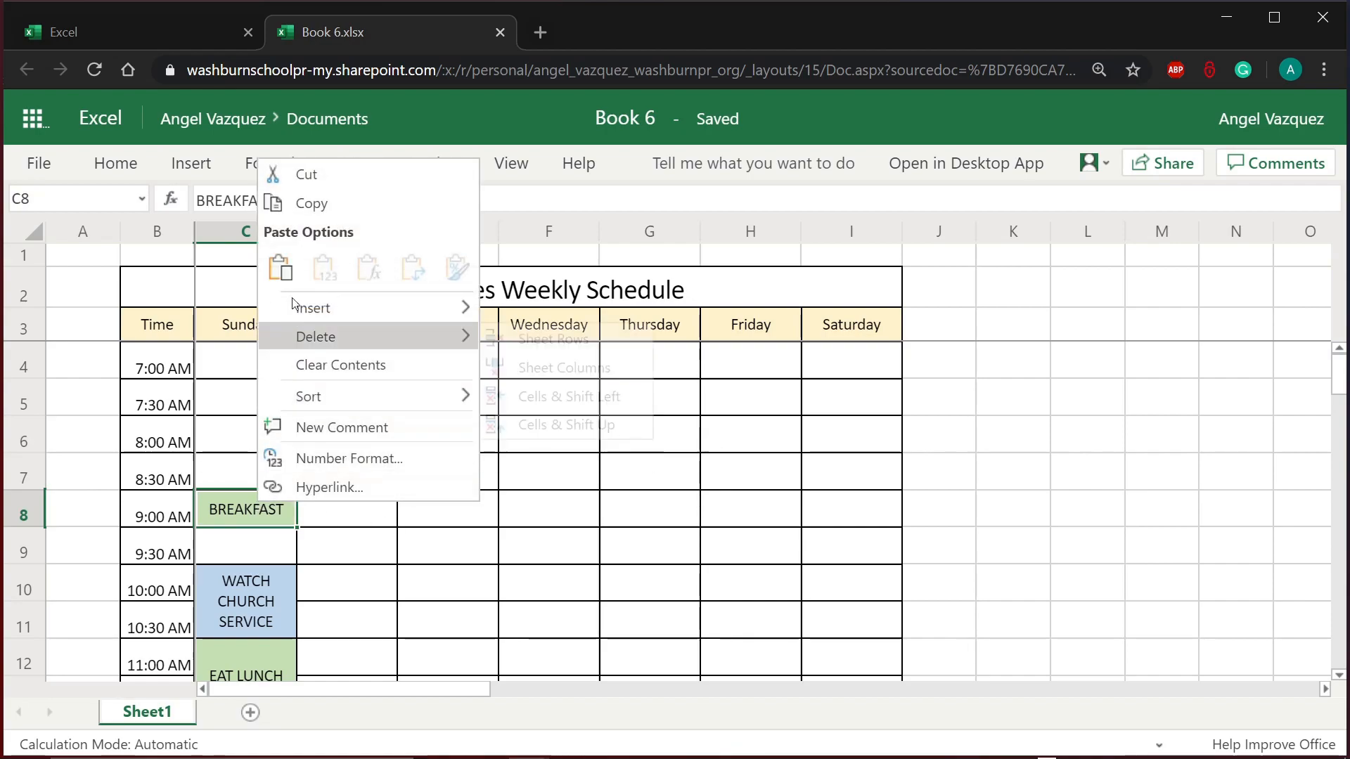
click(313, 205)
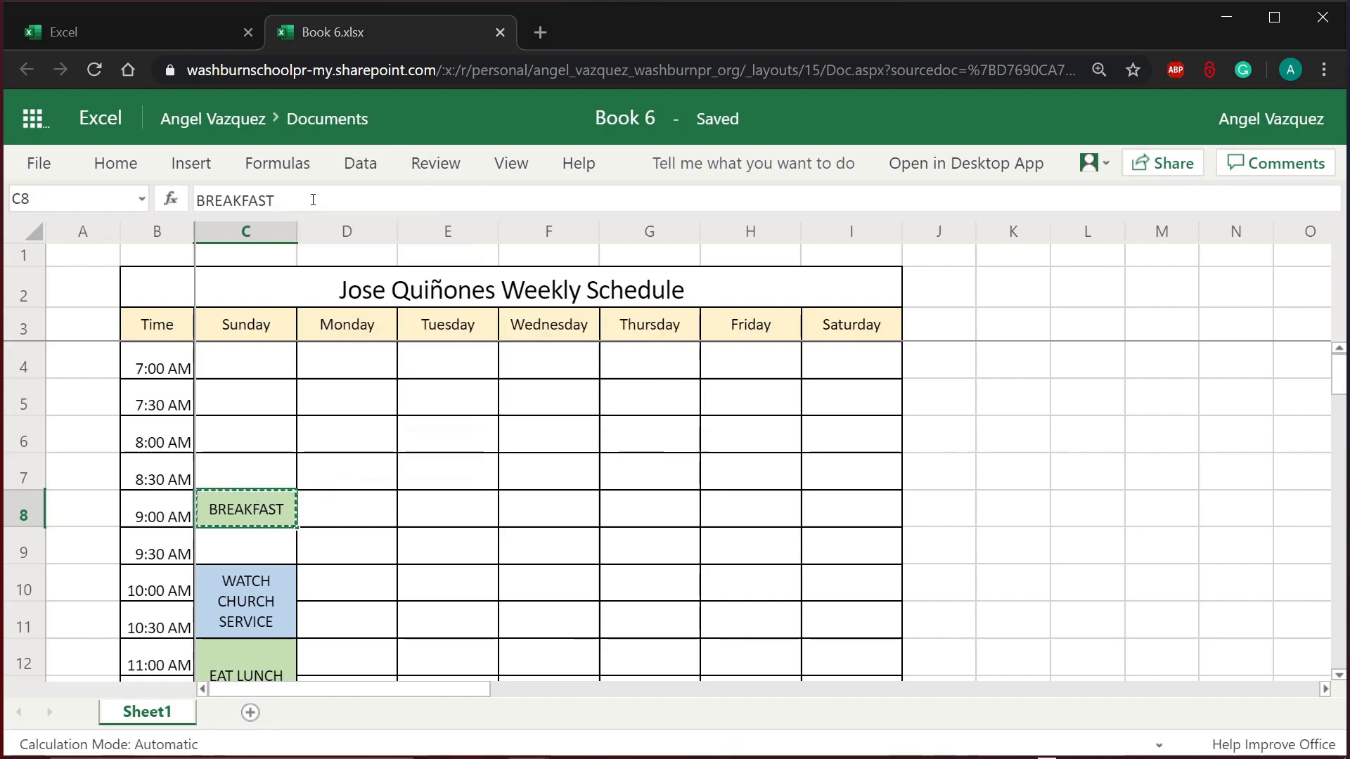
click(326, 443)
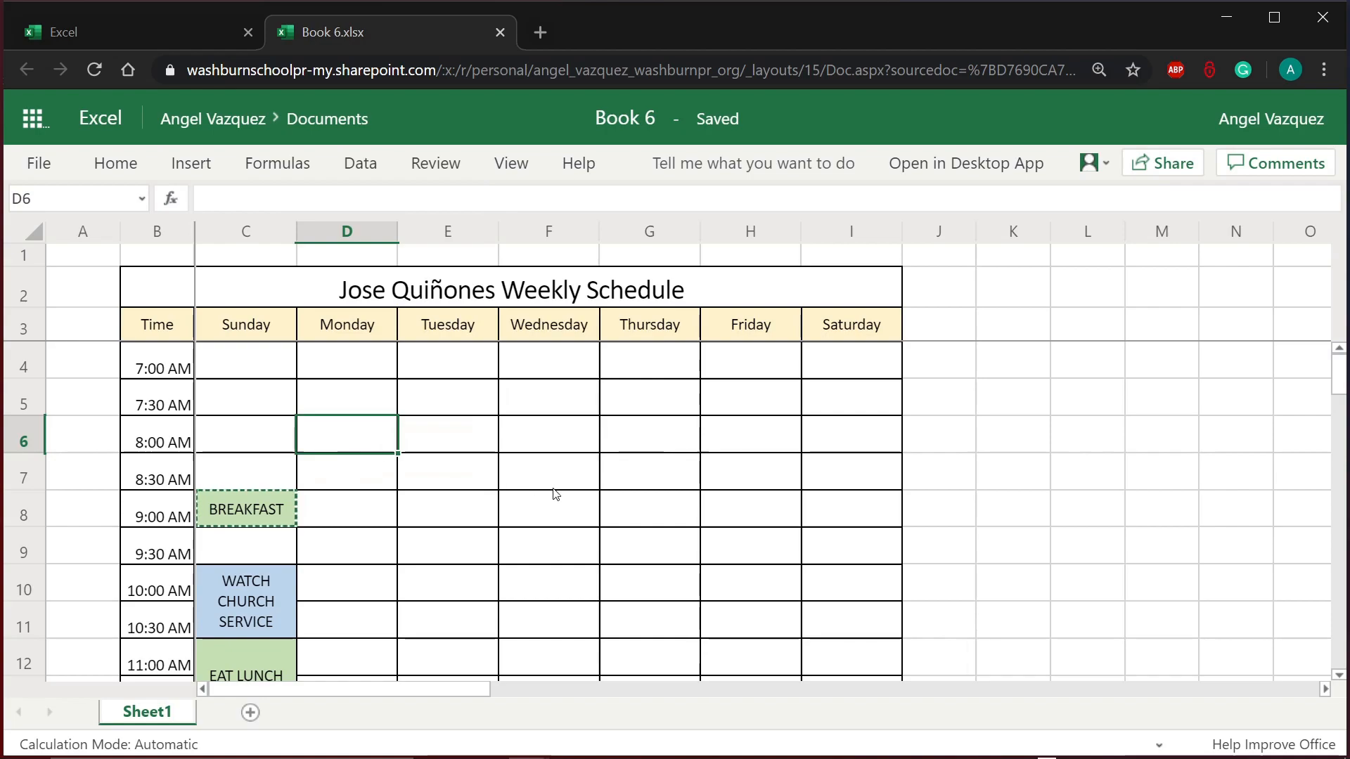
right_click(377, 427)
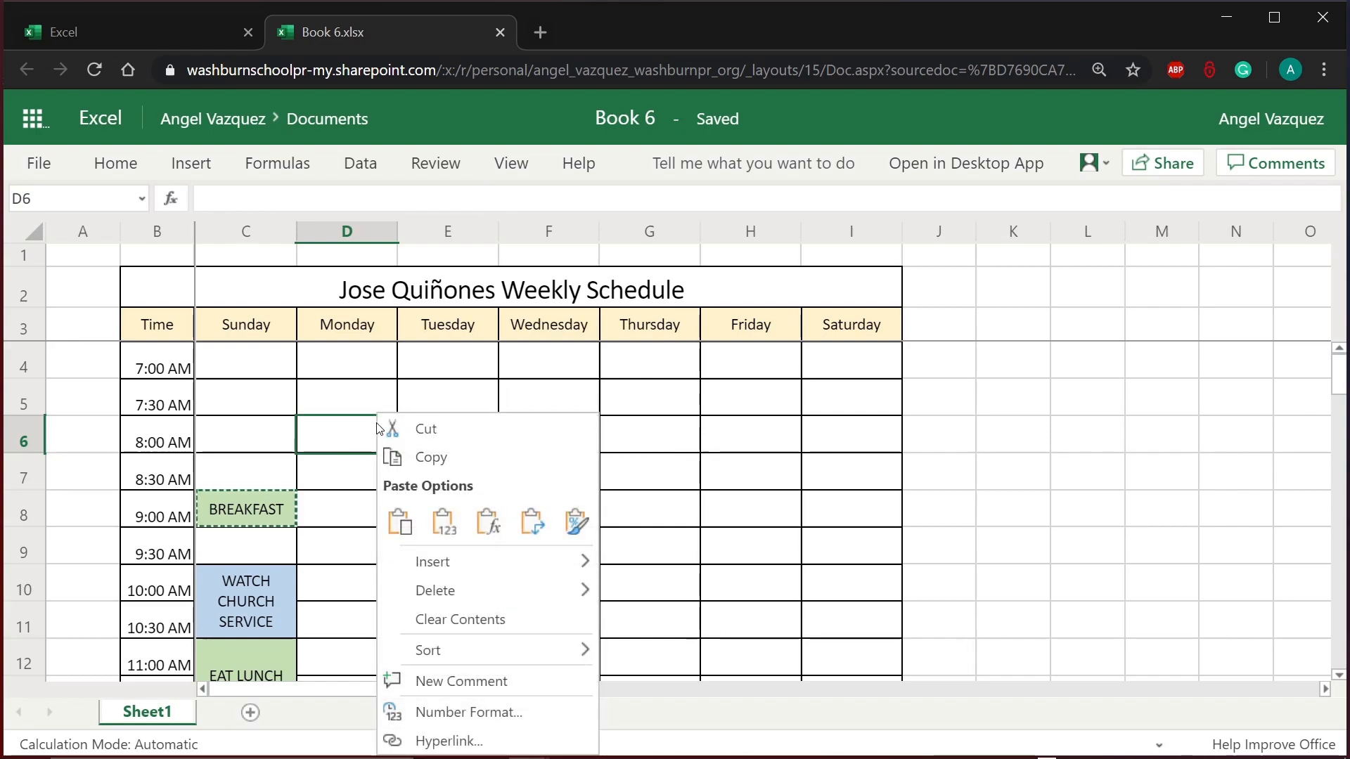
click(415, 529)
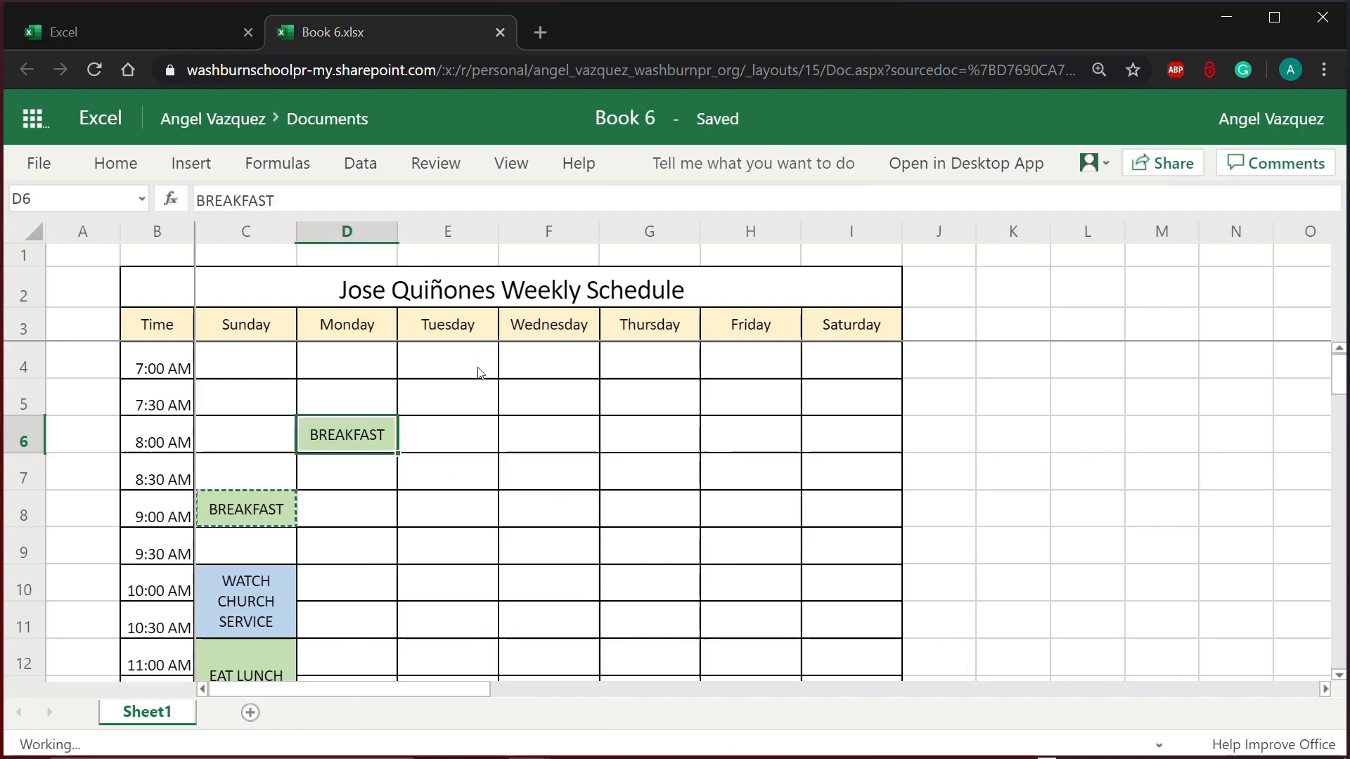
click(424, 519)
click(393, 442)
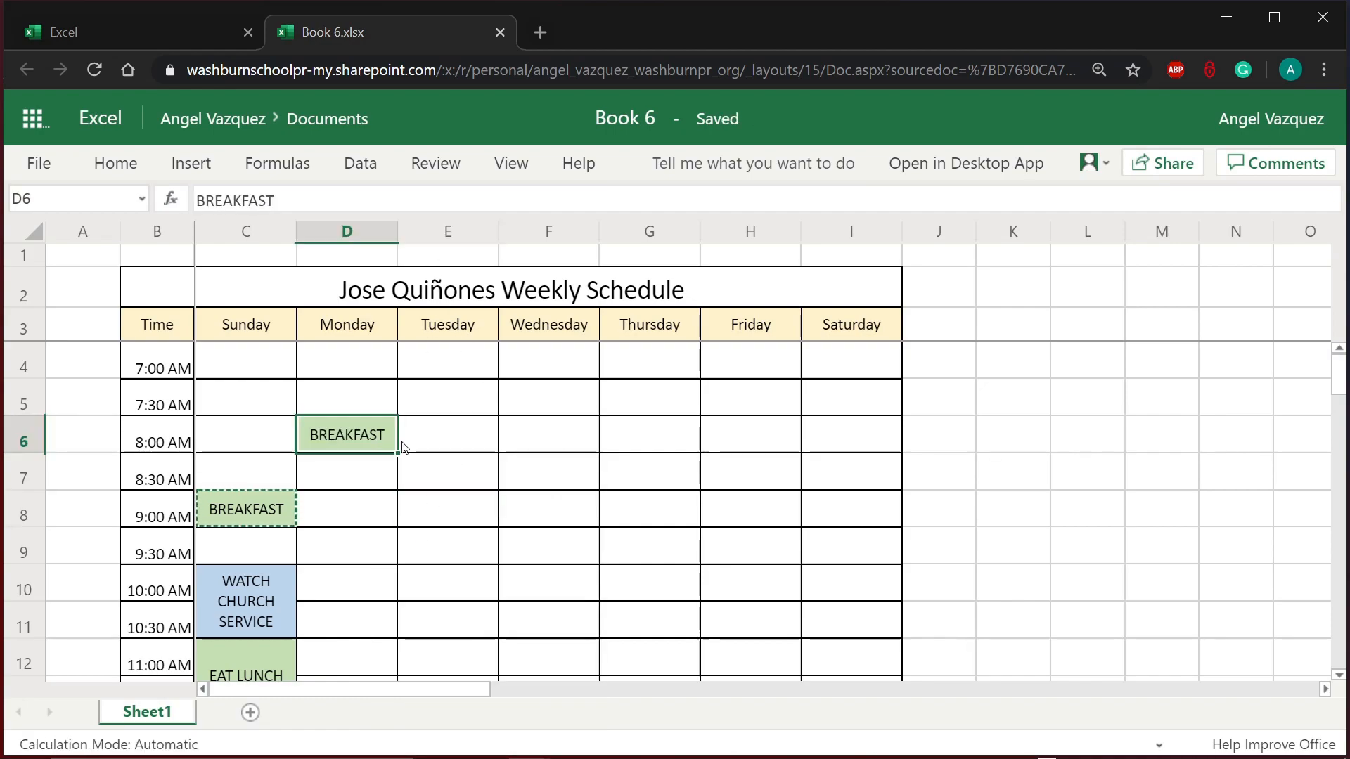
click(333, 480)
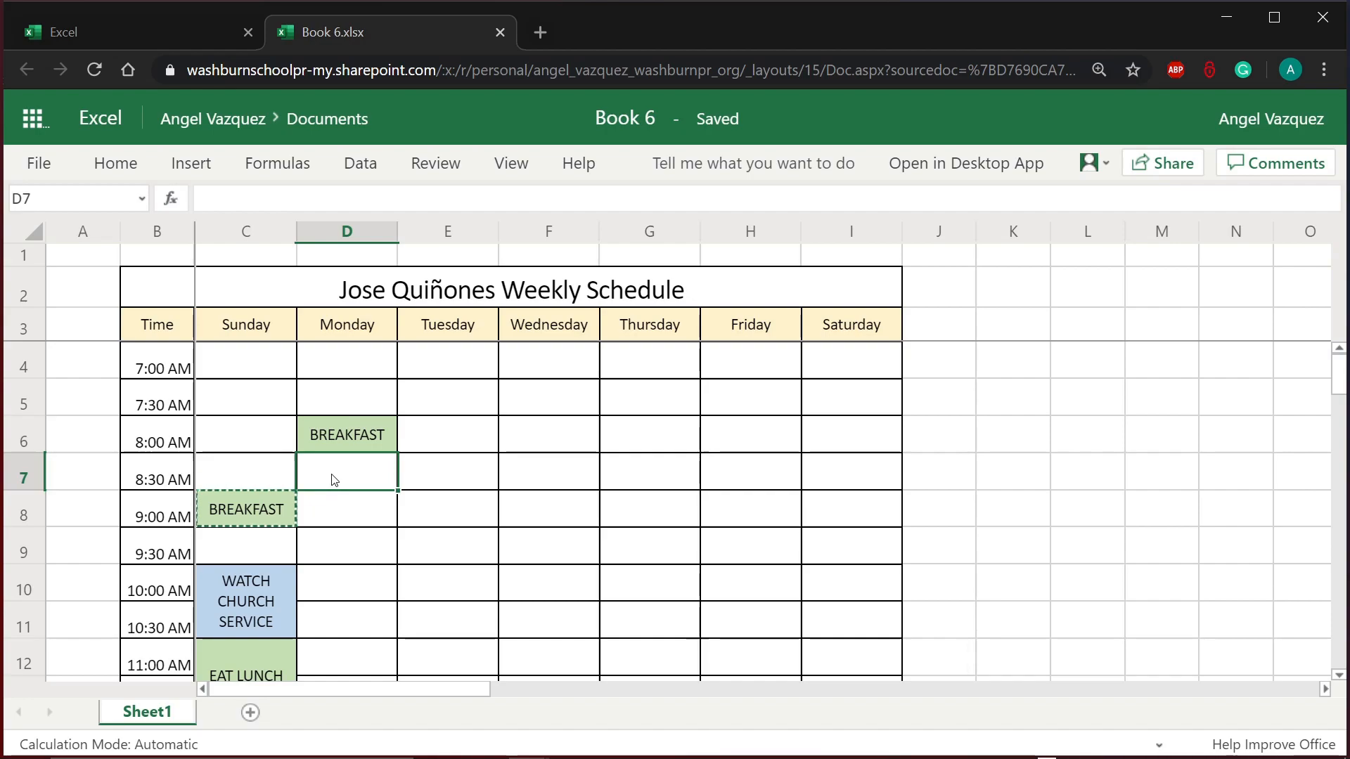
click(357, 520)
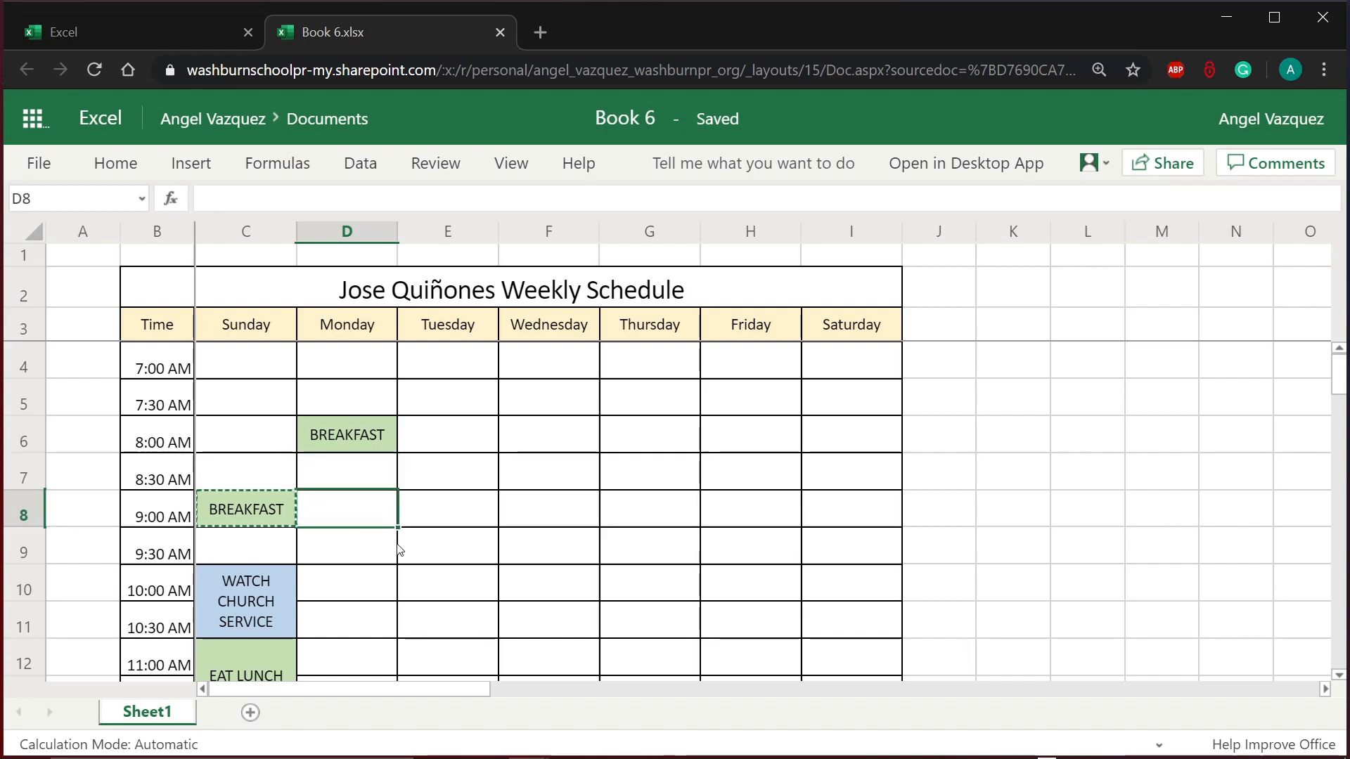
scroll(400, 551, down, 1)
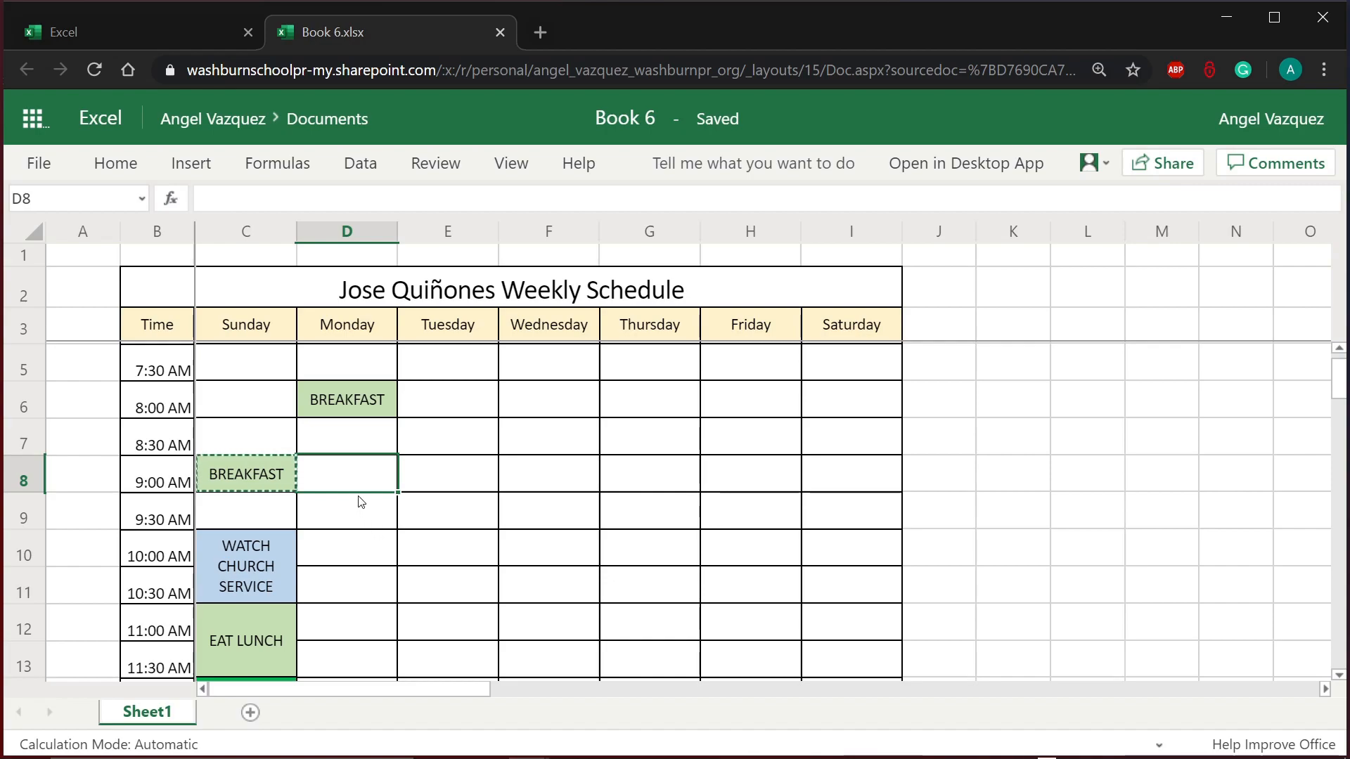
Step: Merge and center Monday's 9:00 and 9:30 AM cells, D8:D9
drag(367, 481, 362, 514)
click(352, 546)
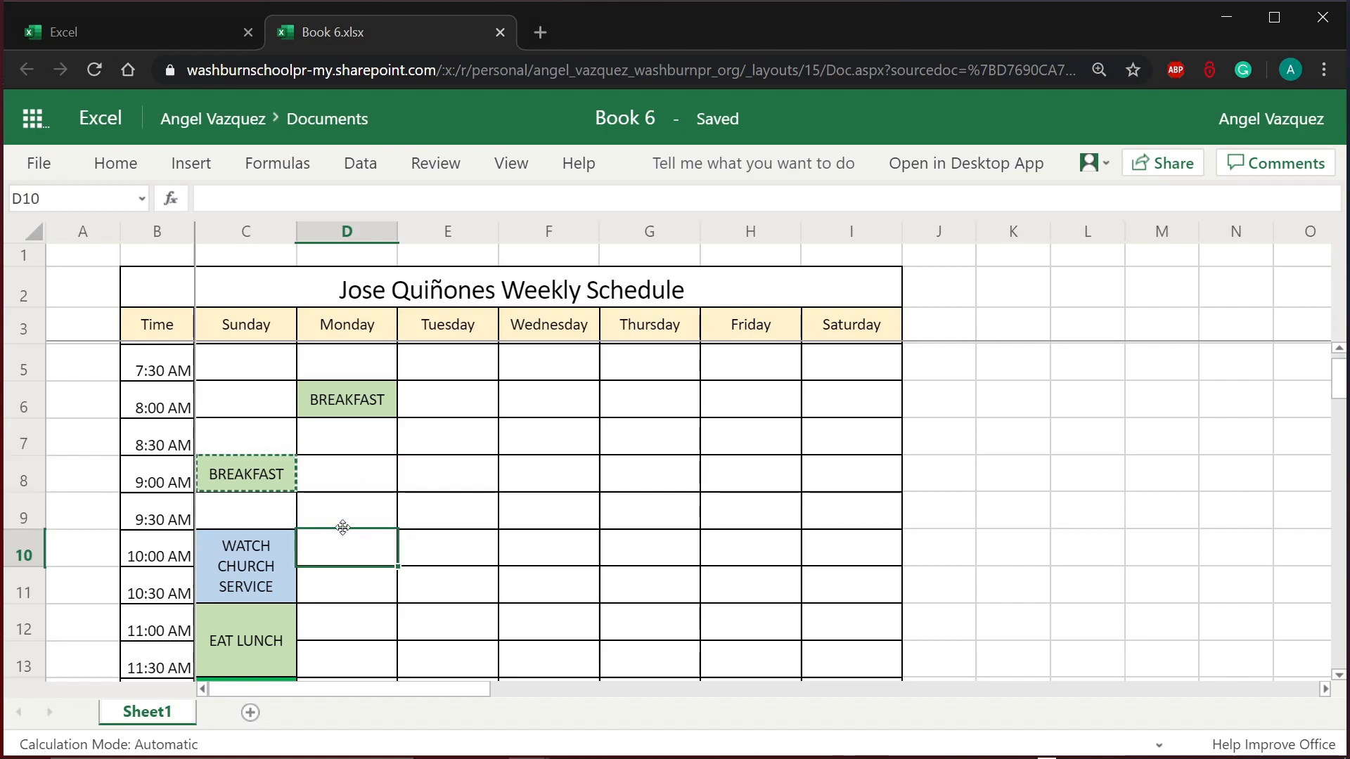
drag(364, 473, 336, 512)
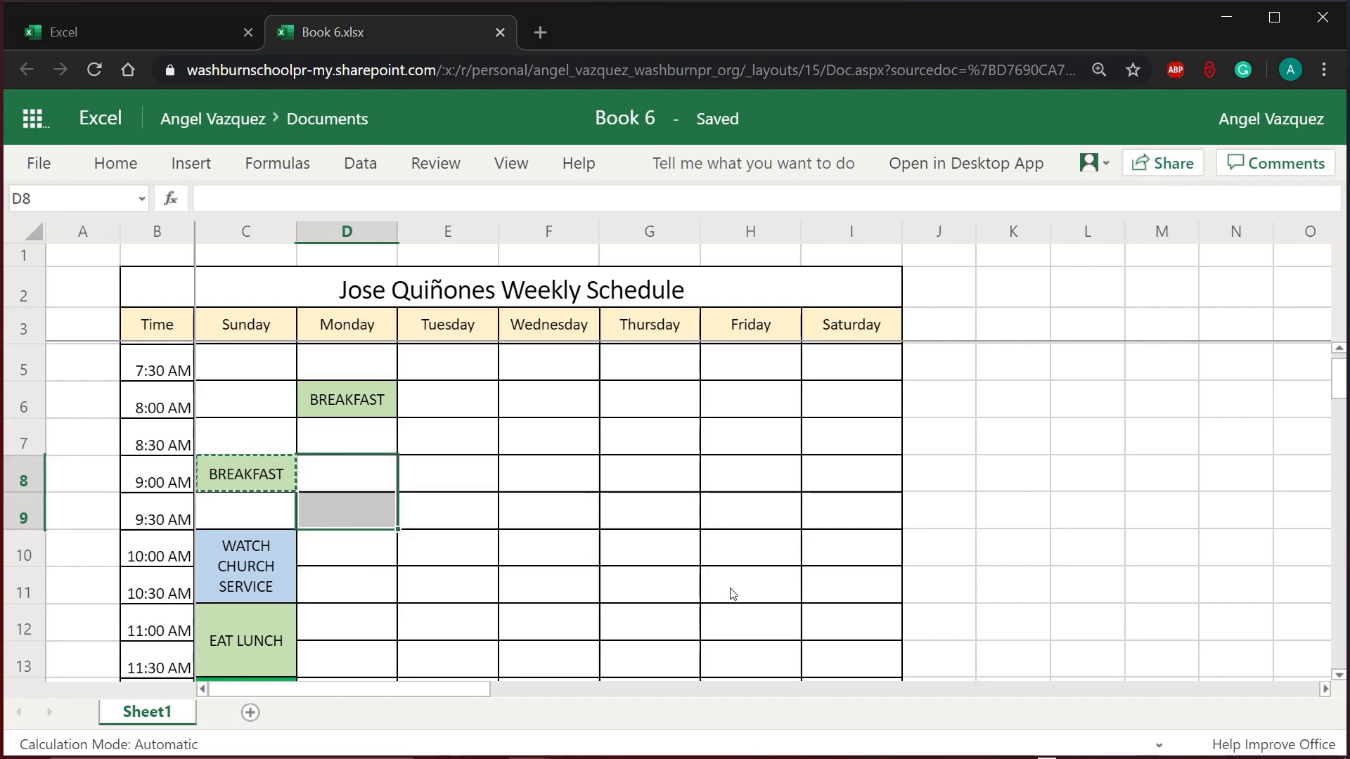
click(365, 485)
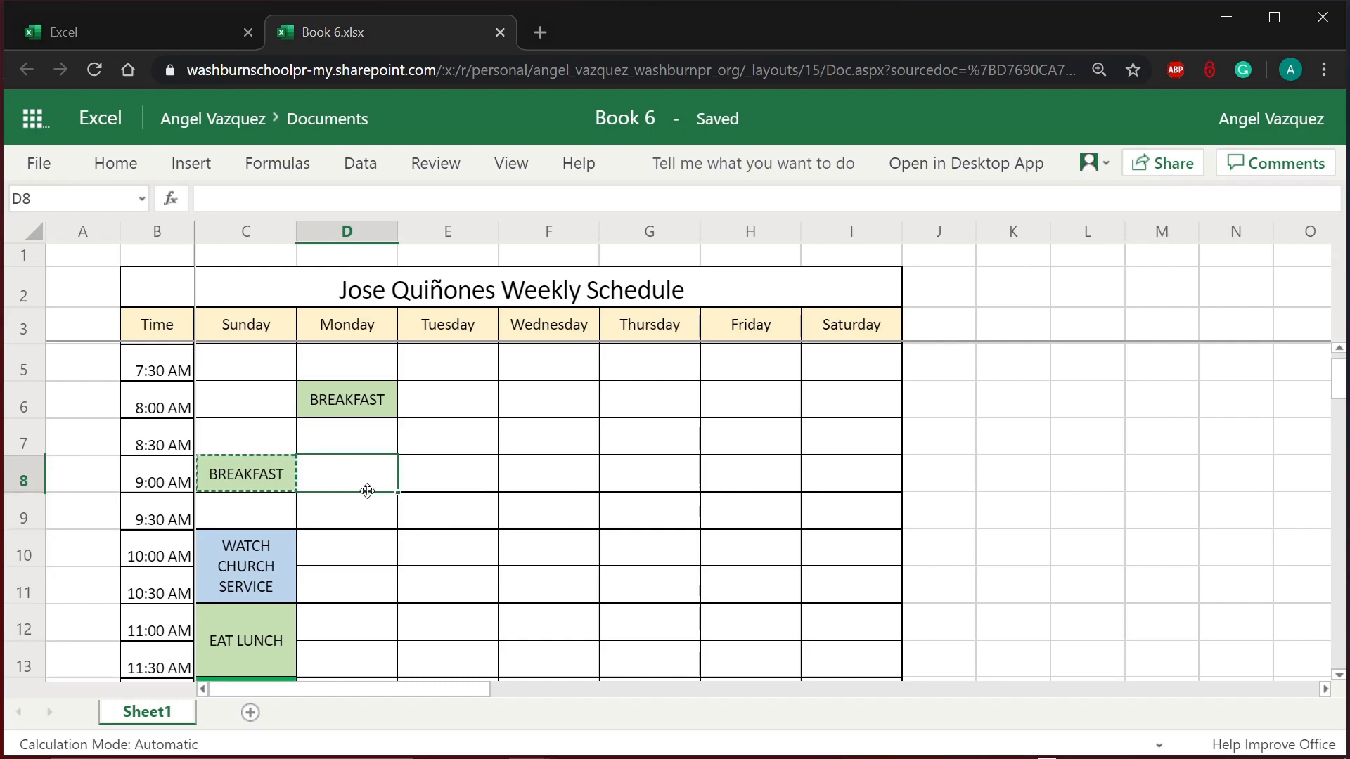
drag(367, 490, 360, 501)
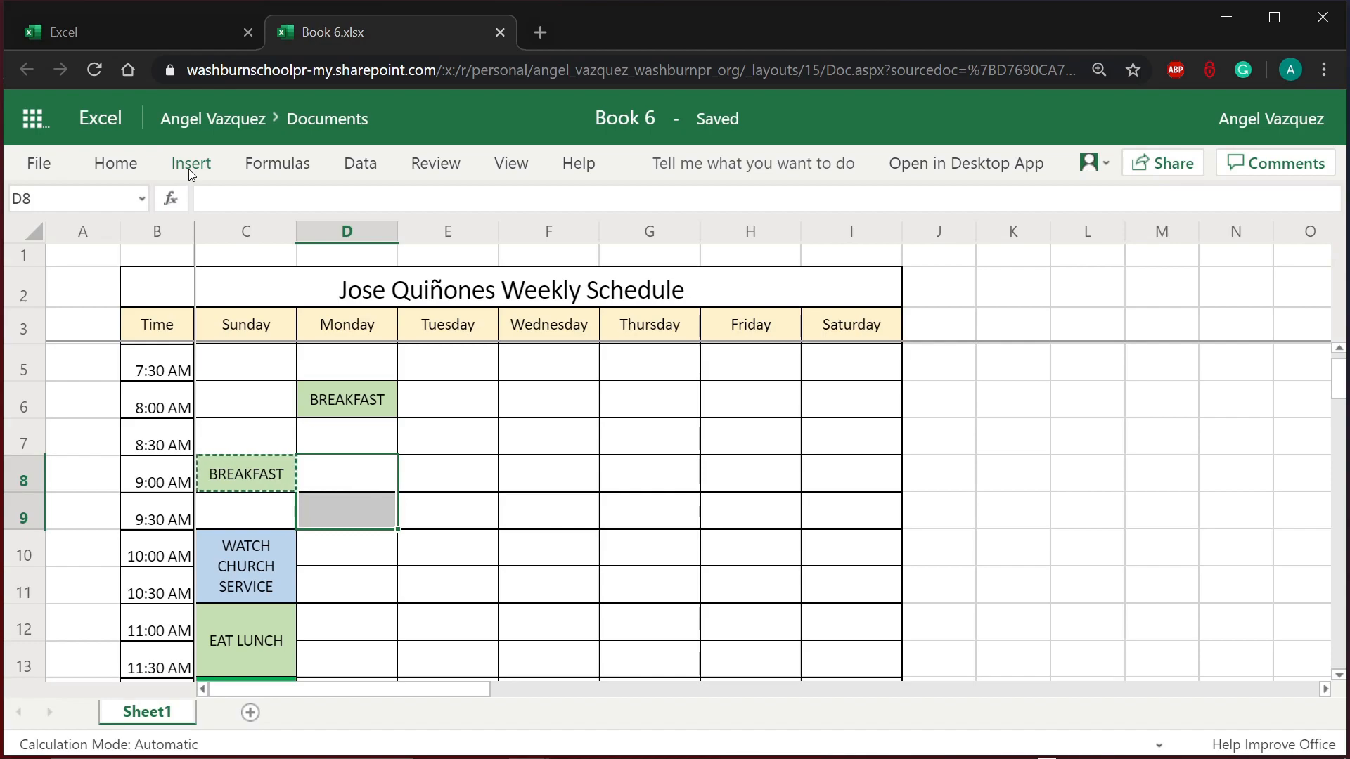
click(115, 163)
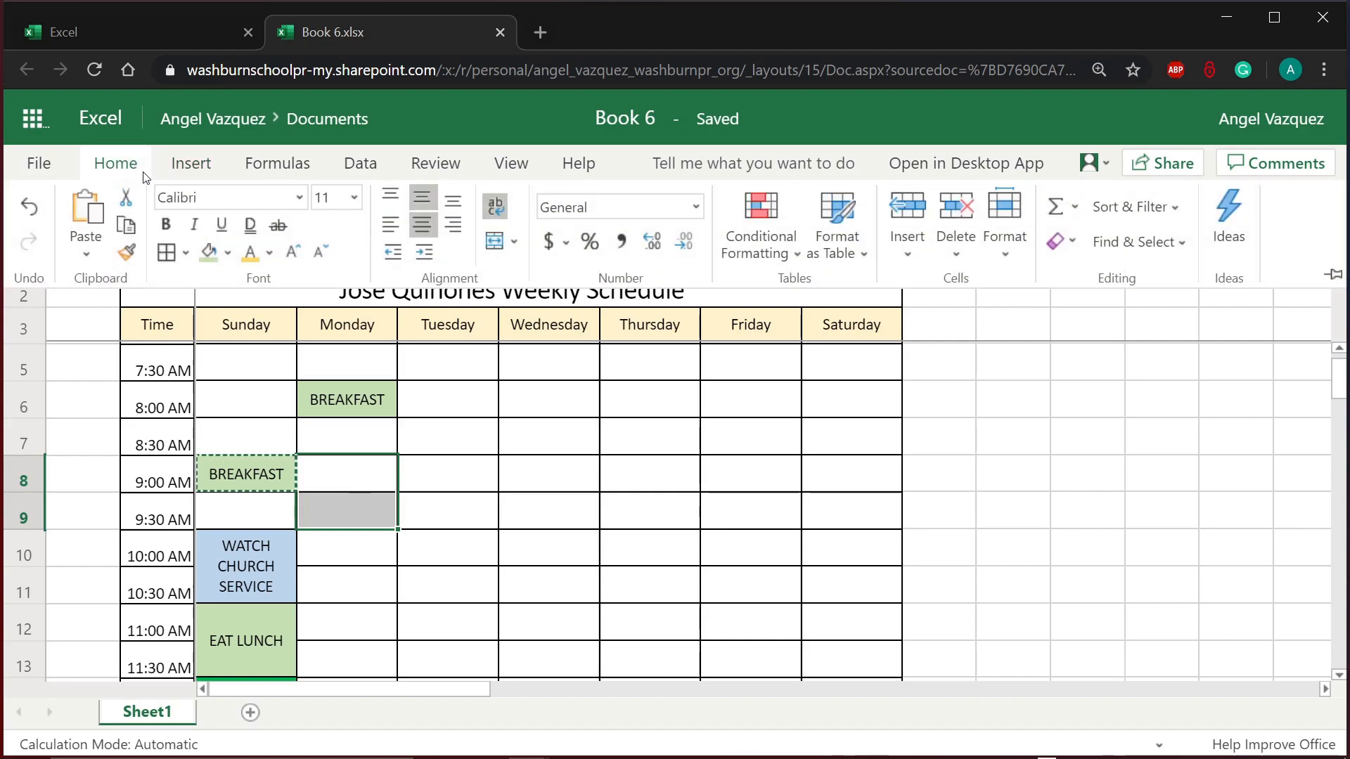
click(496, 243)
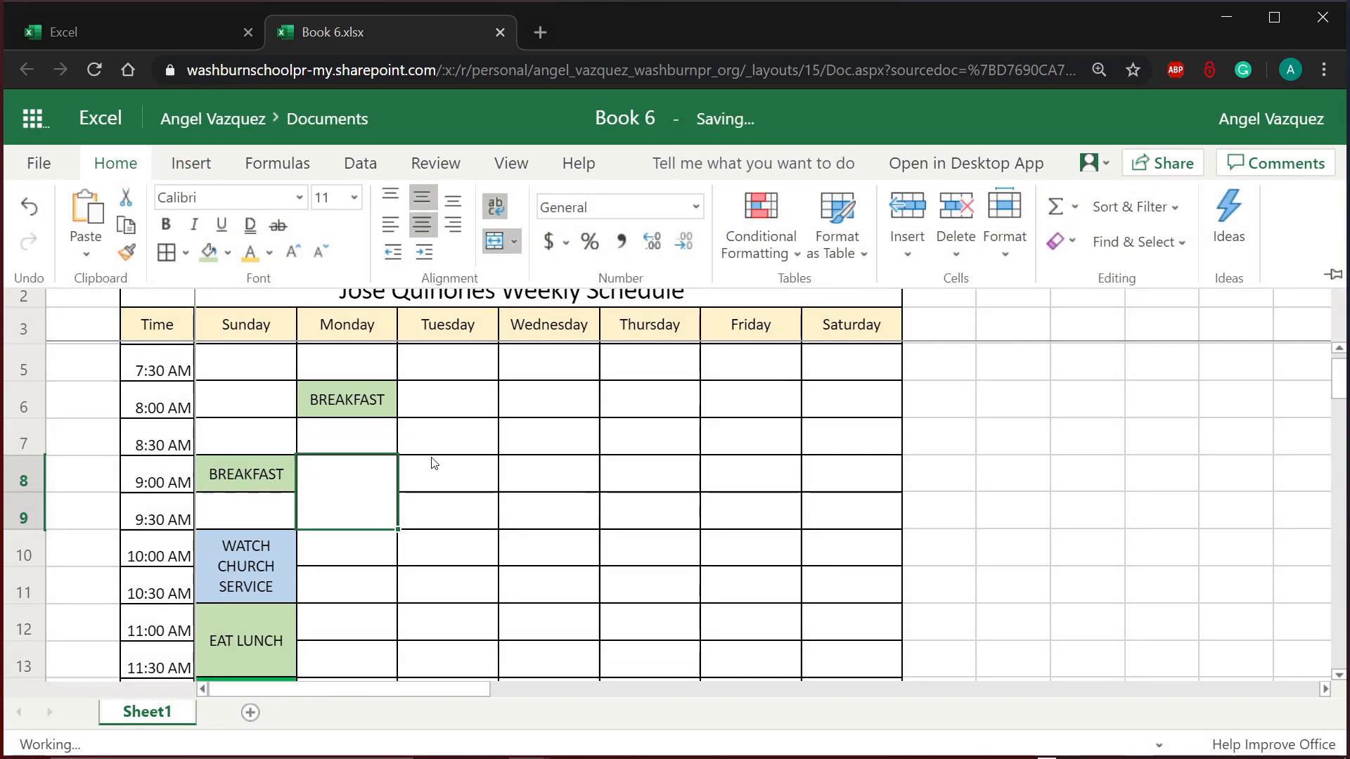
double_click(351, 476)
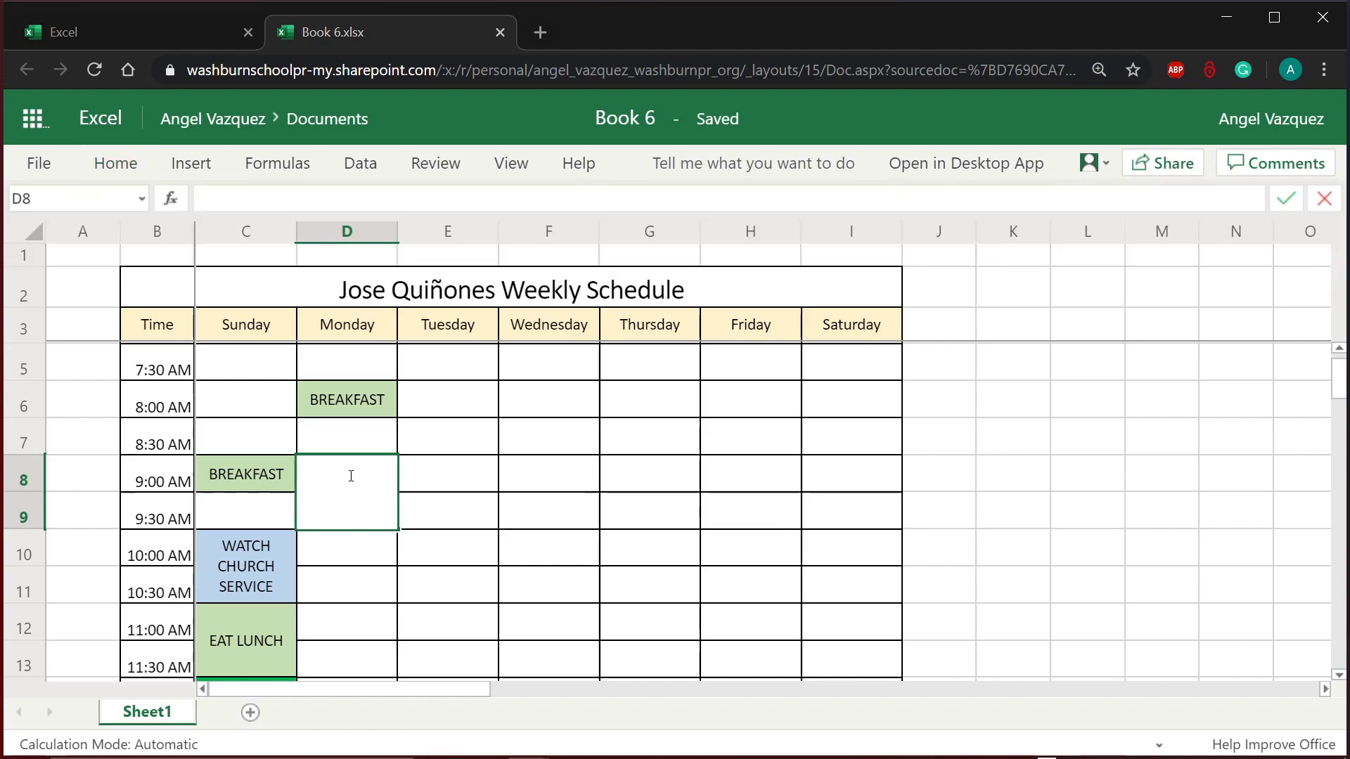
click(535, 489)
Step: Enter MATH 9:00 AM TO 9:50 AM into the merged D8 block
click(388, 500)
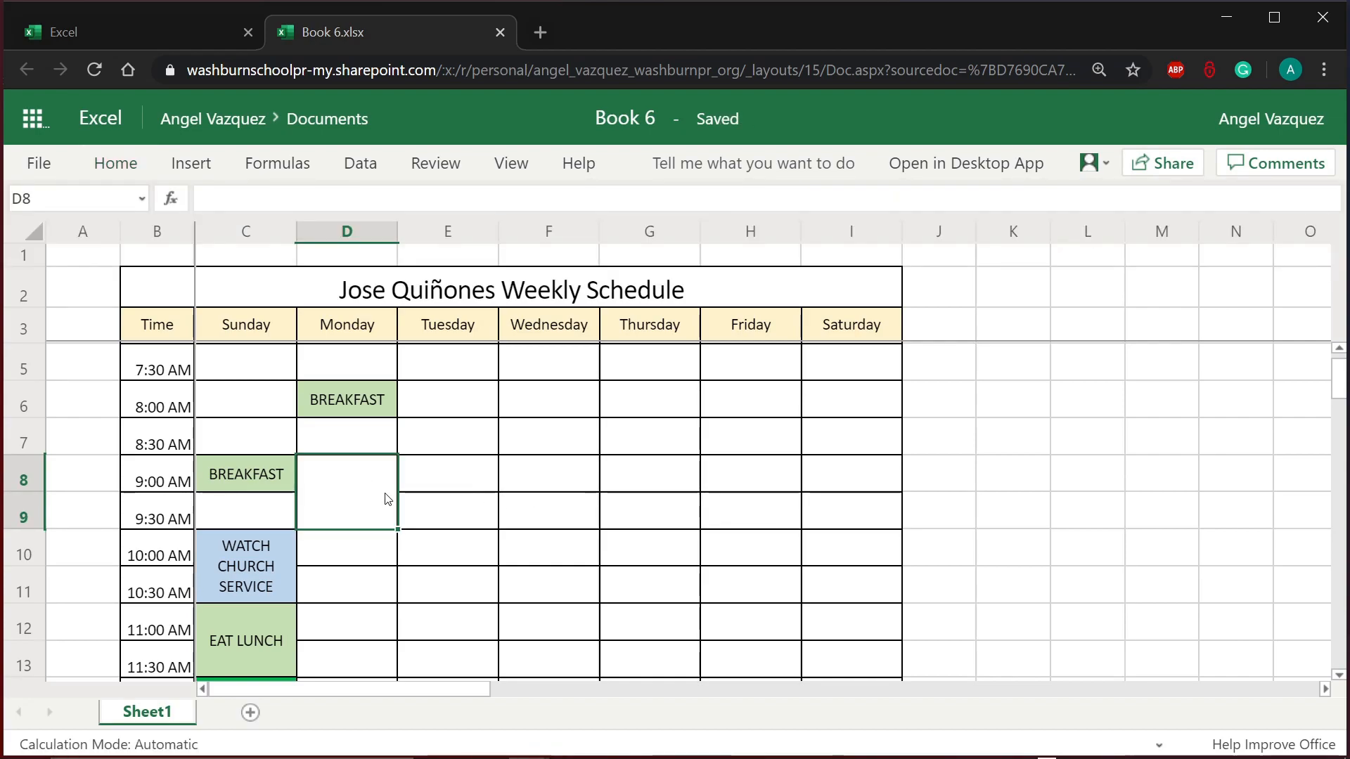
text(MATH)
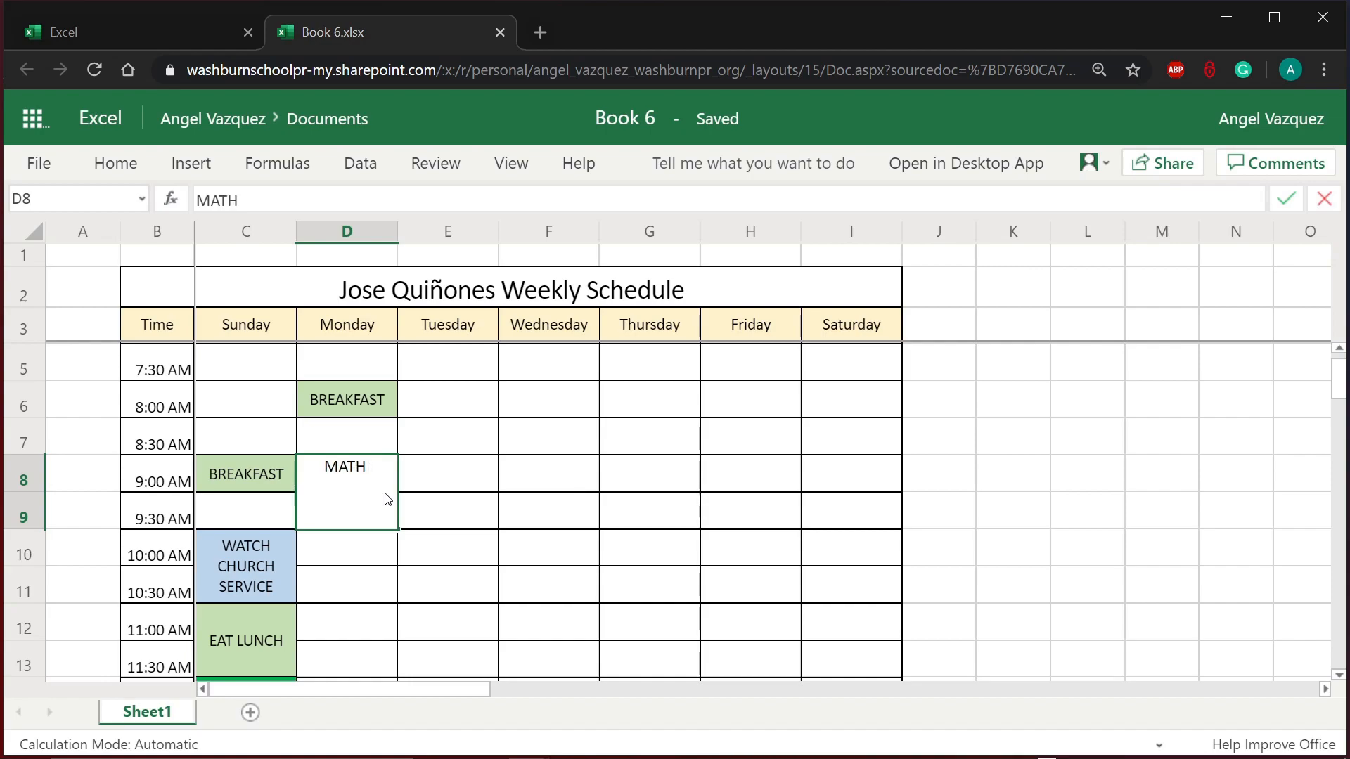
text( 9:)
key(BackSpace)
text(AM )
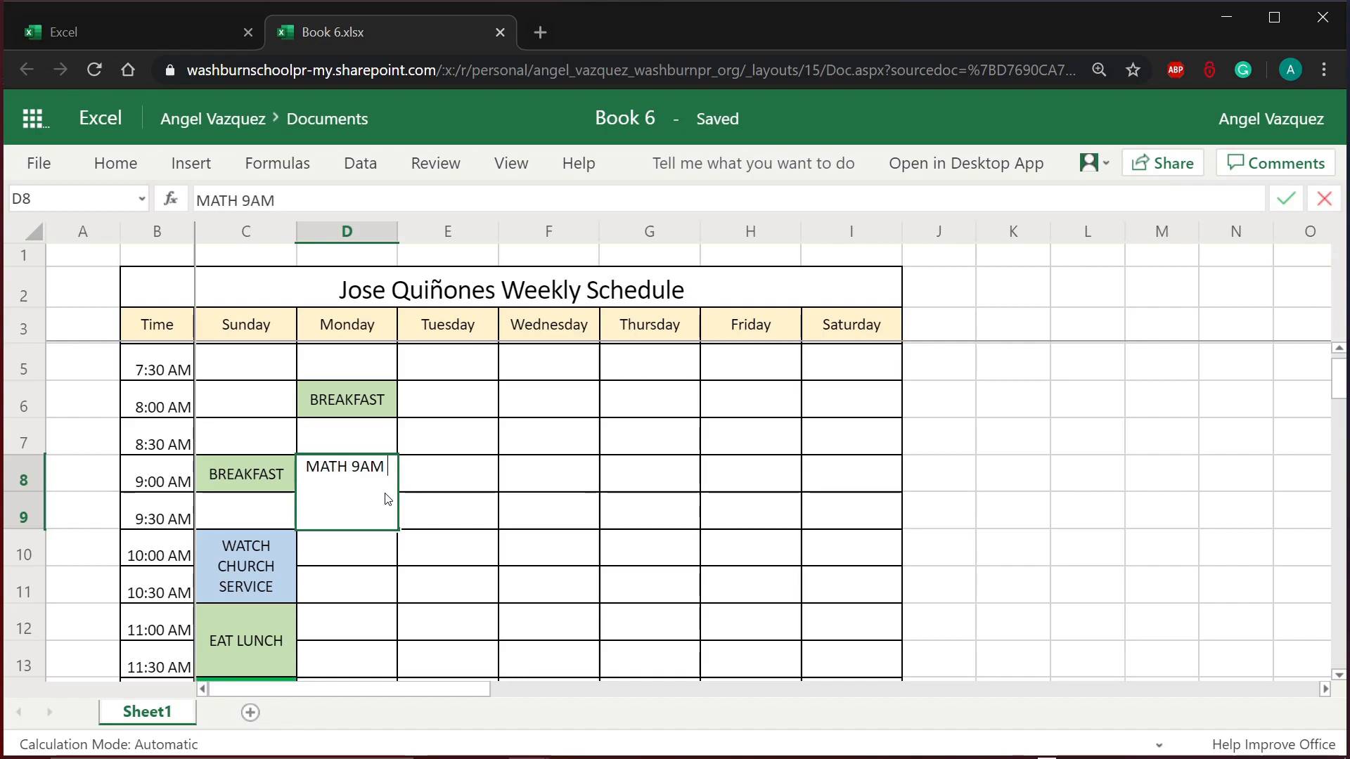
text(TO 9:50)
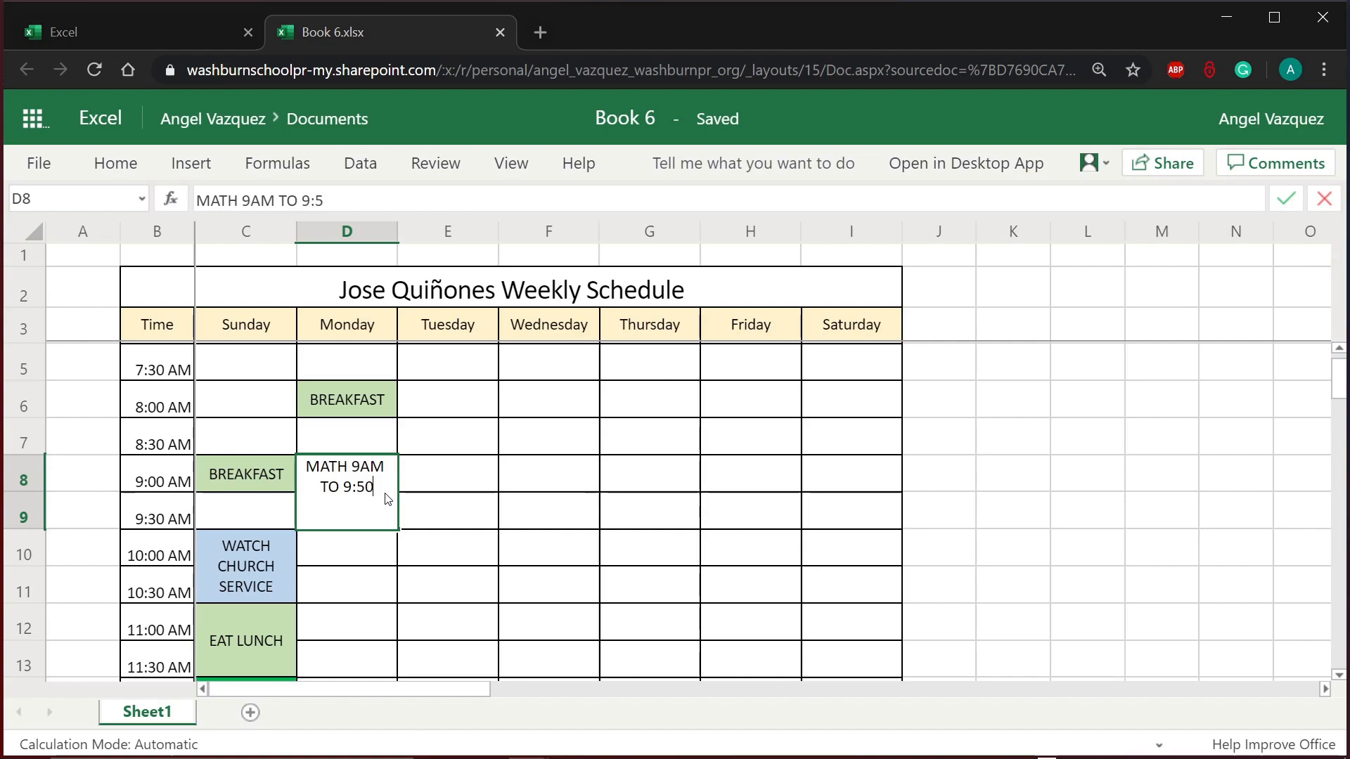
text( AM)
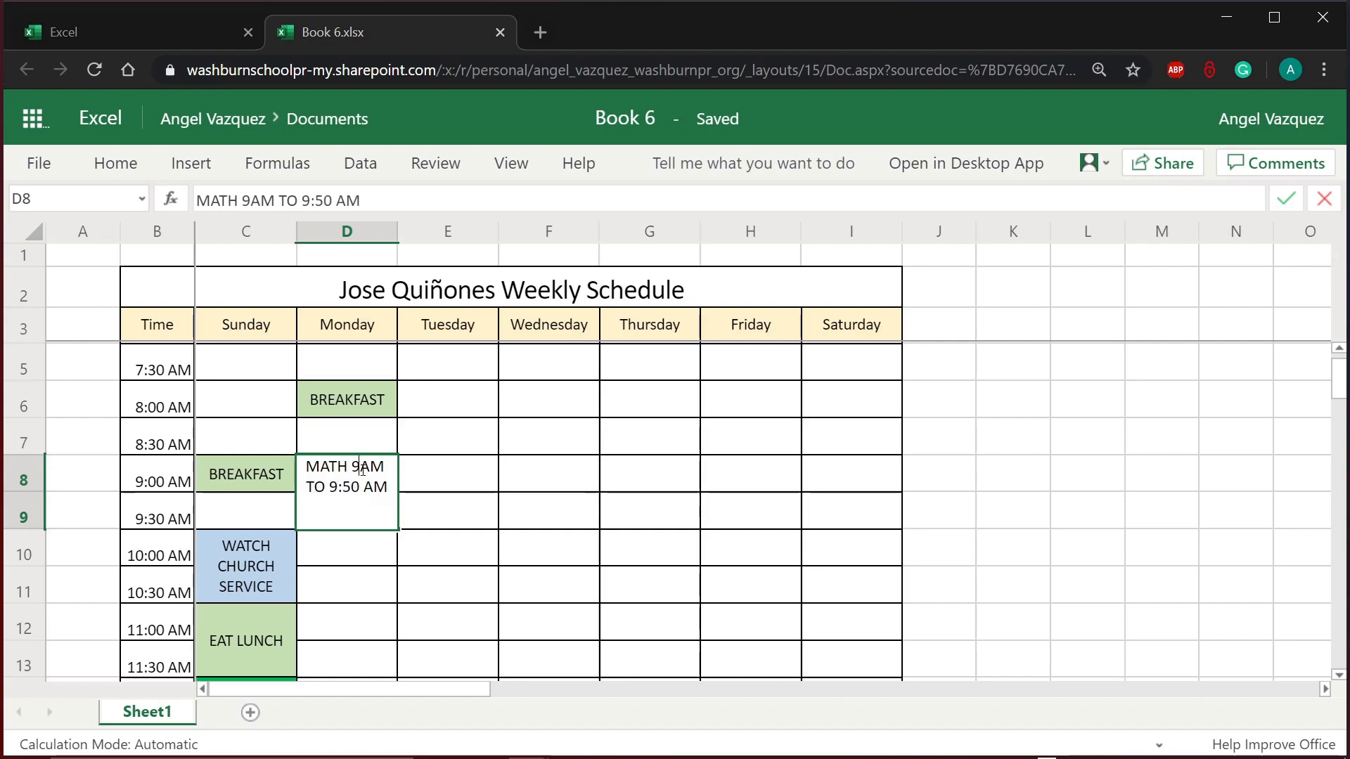
click(363, 470)
text(:00)
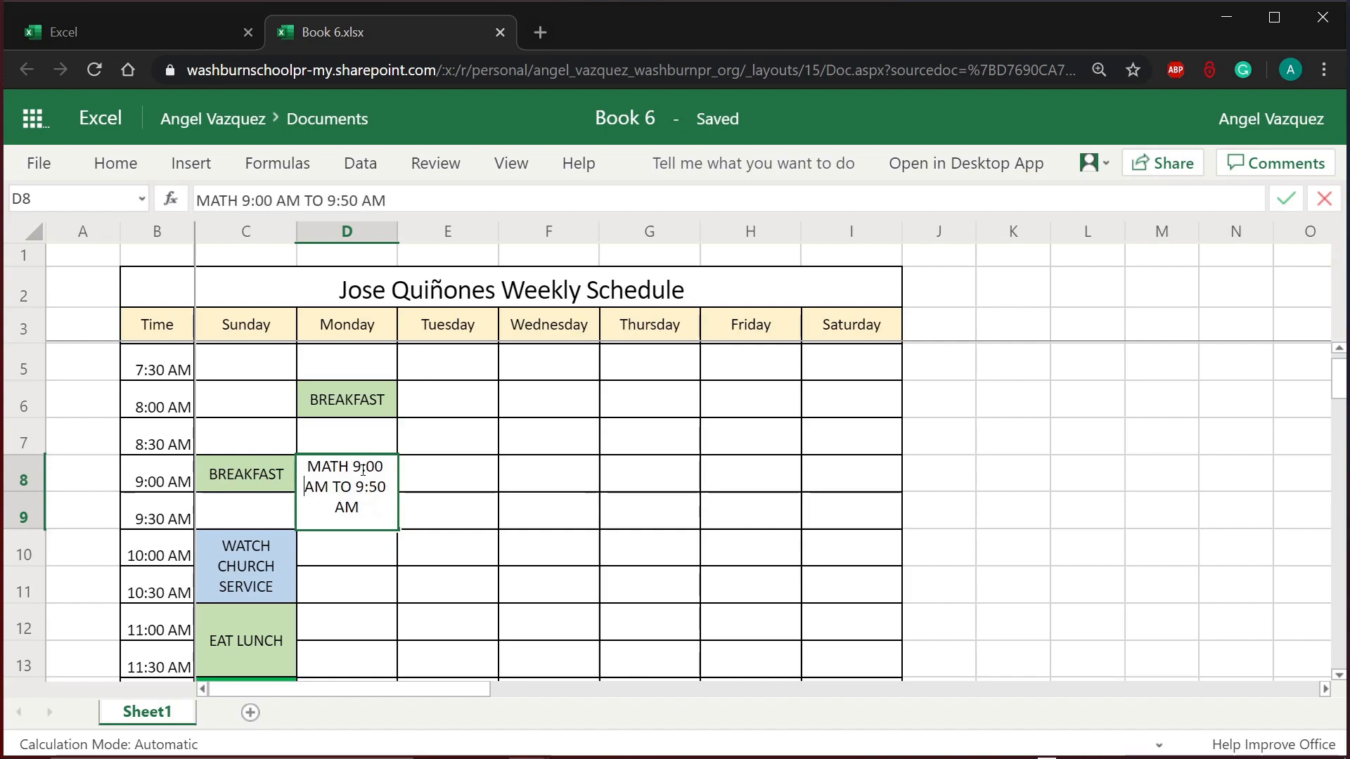
click(429, 551)
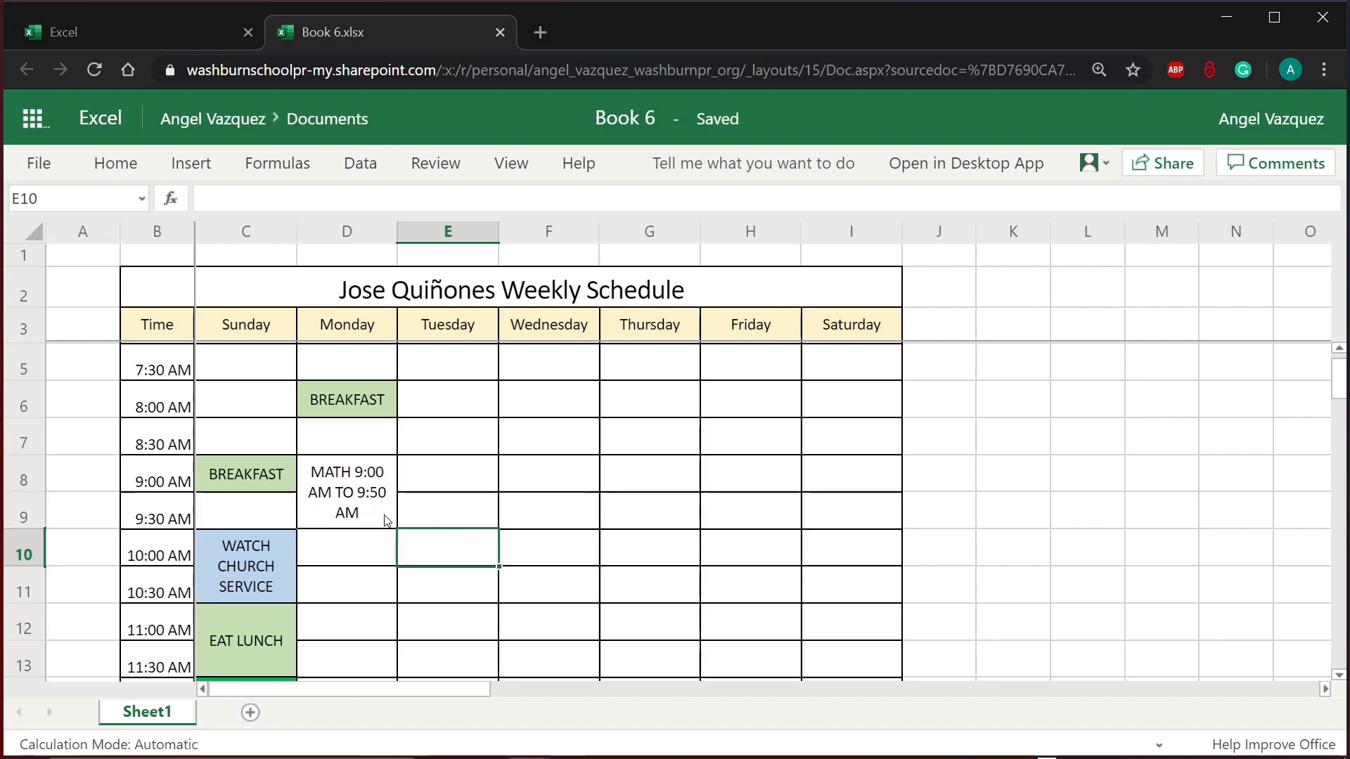
click(368, 475)
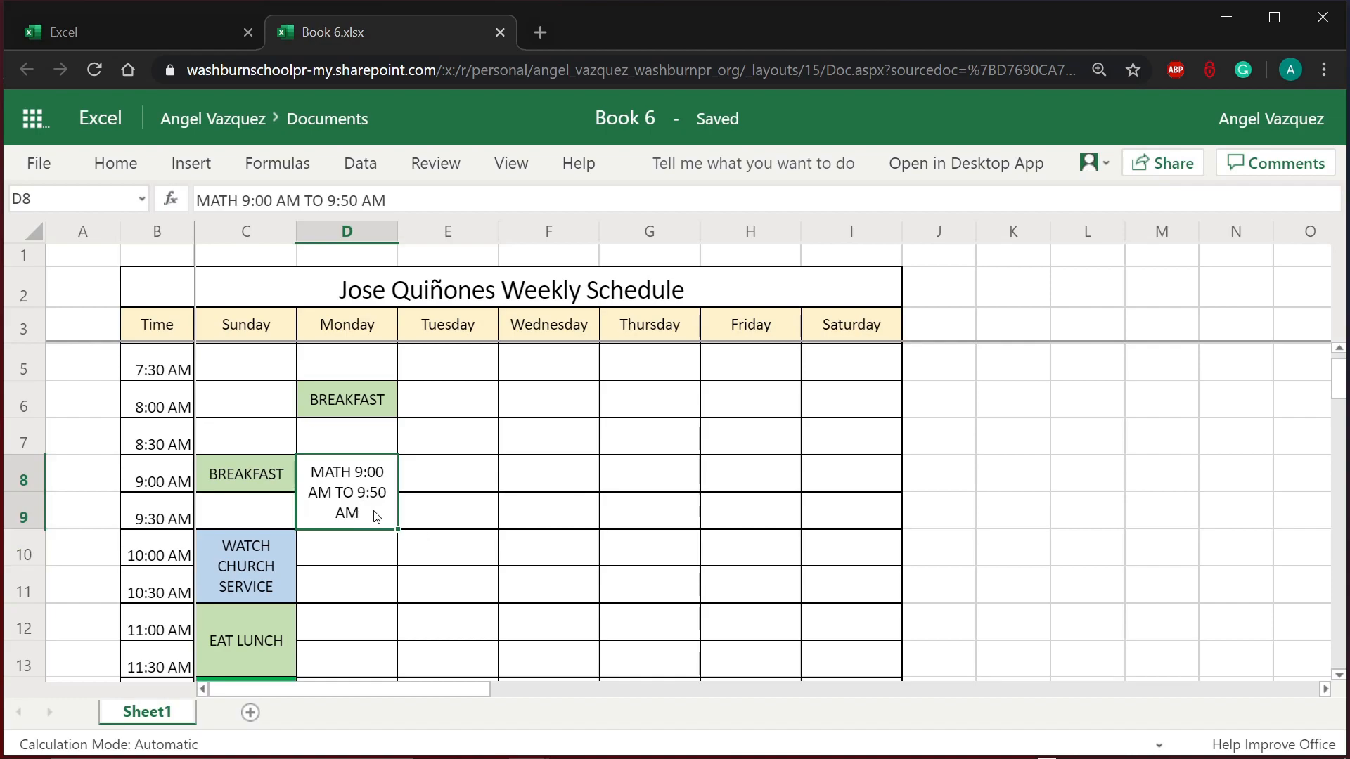
Step: Fill the merged MATH cell D8 with a light orange theme colour
click(342, 578)
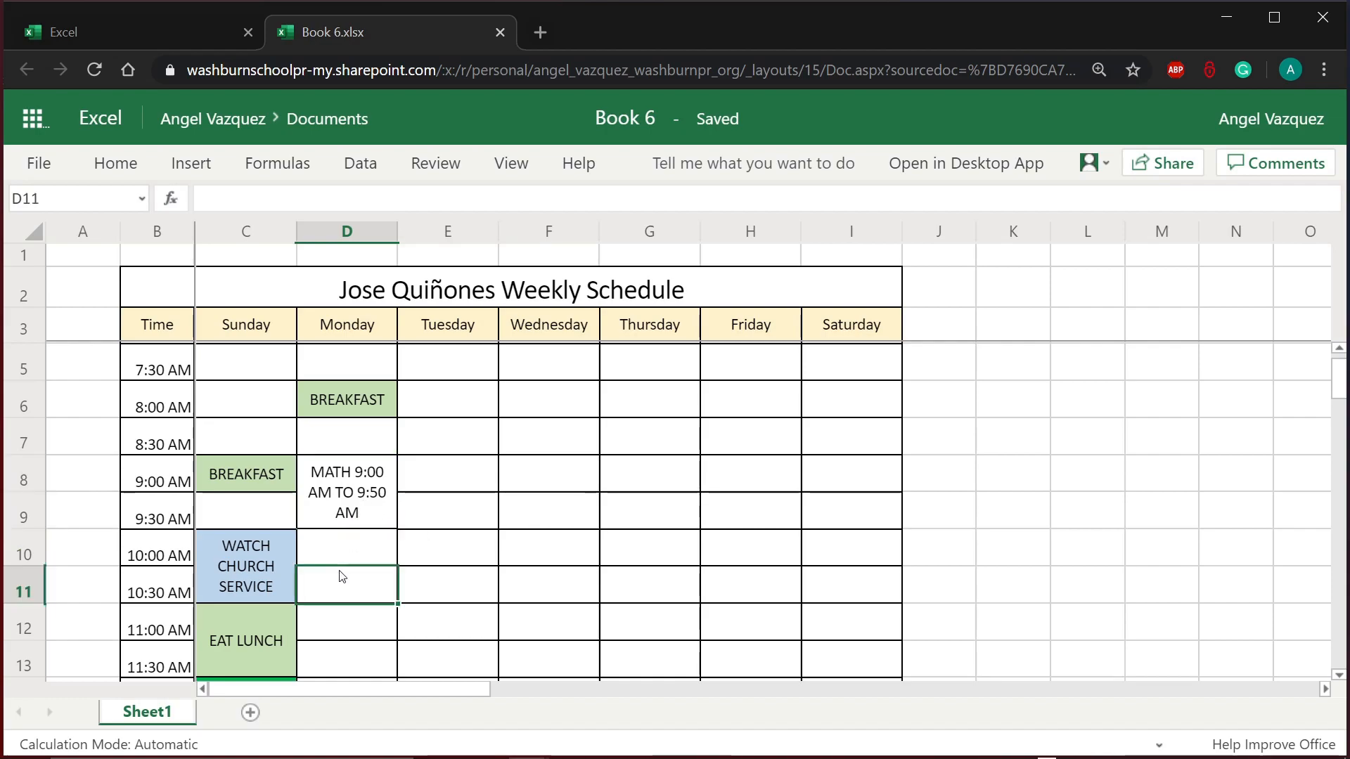
click(363, 515)
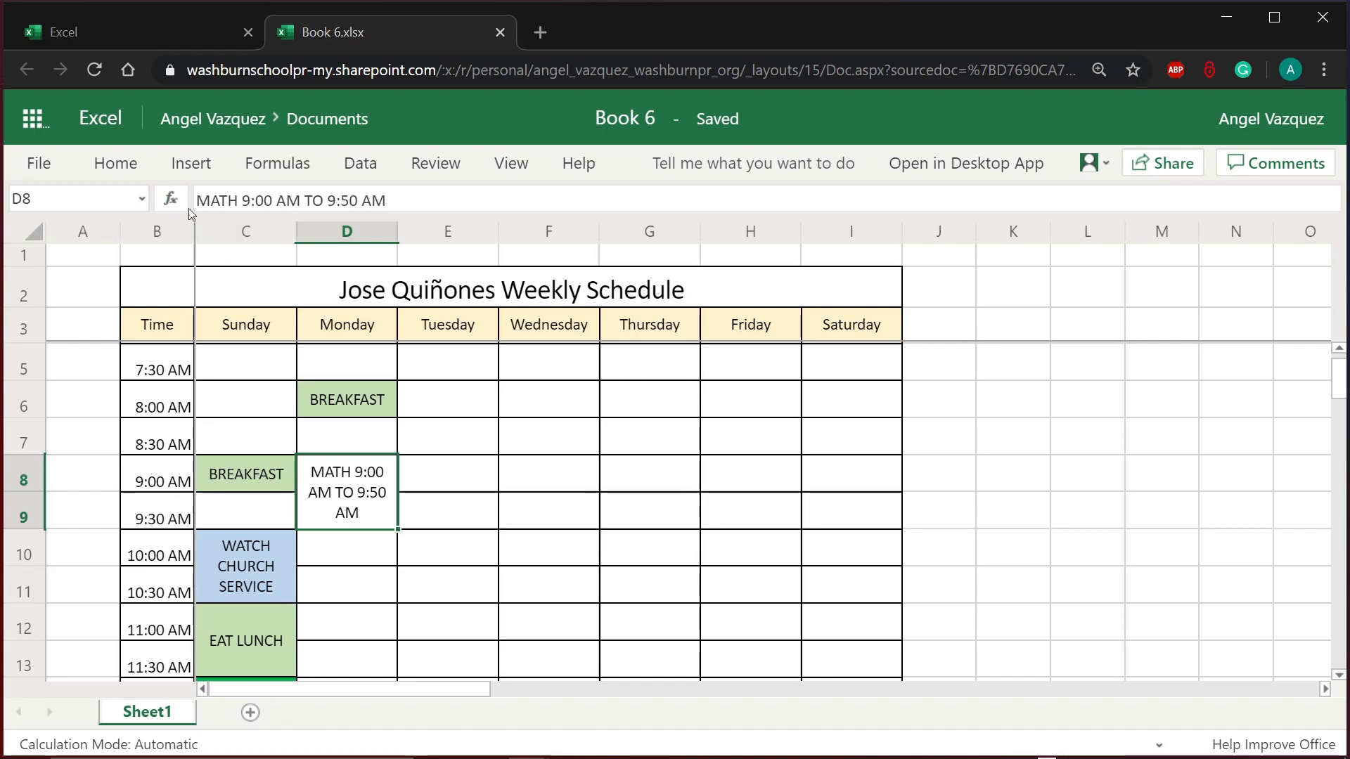
click(116, 163)
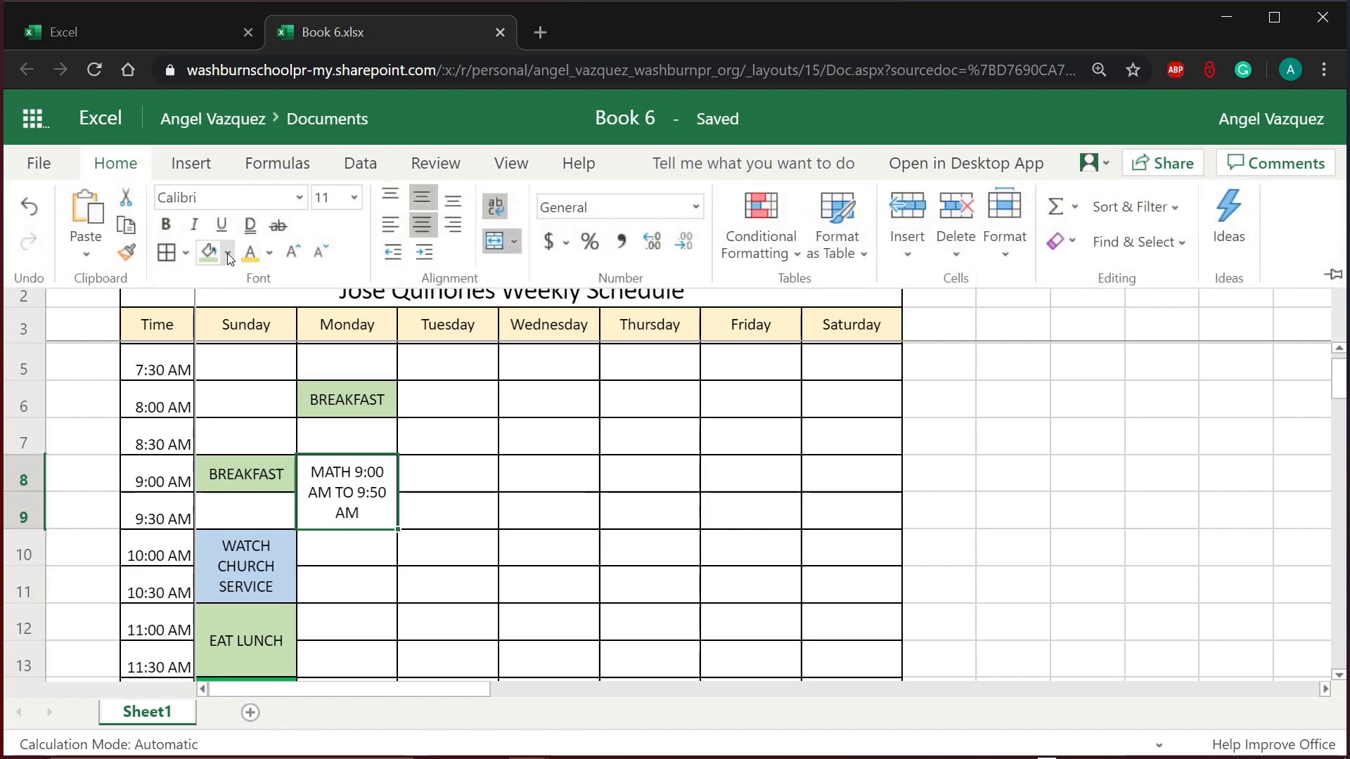
click(228, 253)
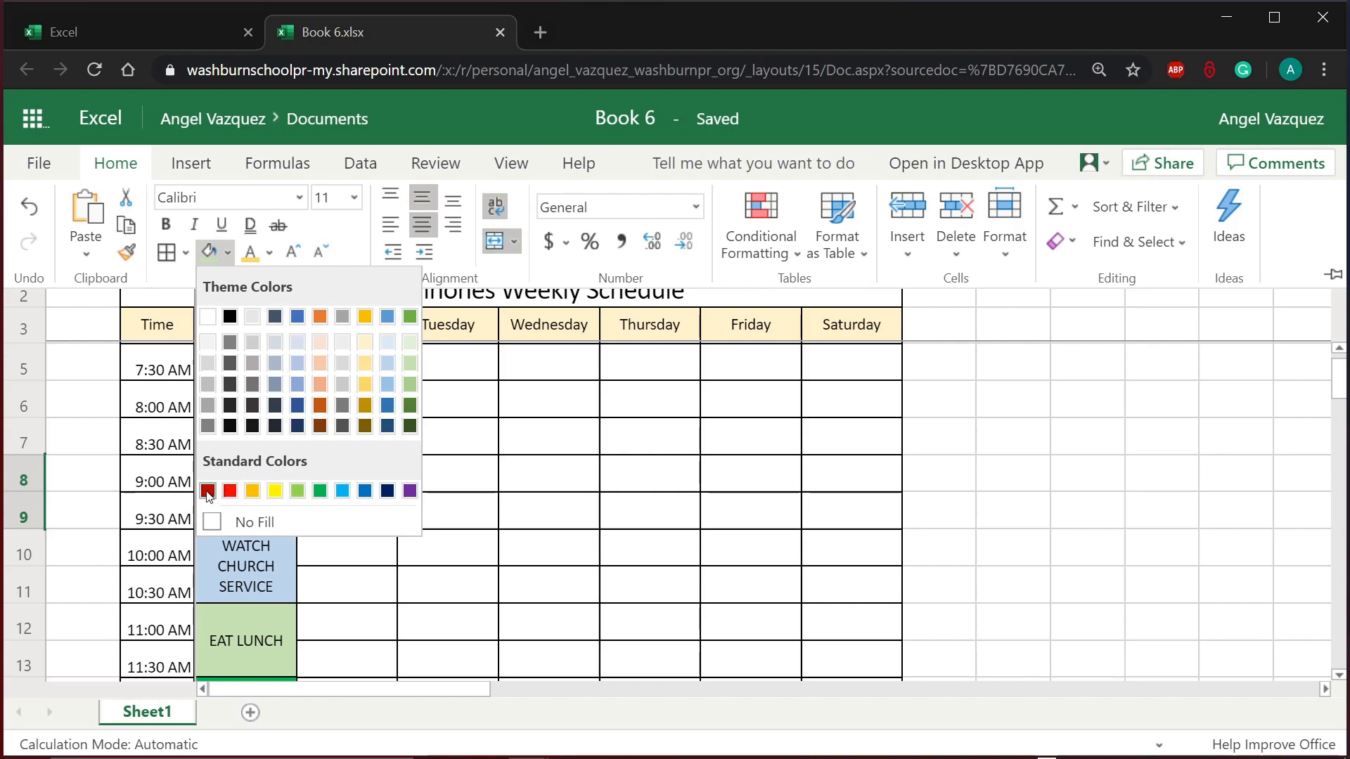
click(320, 385)
click(675, 546)
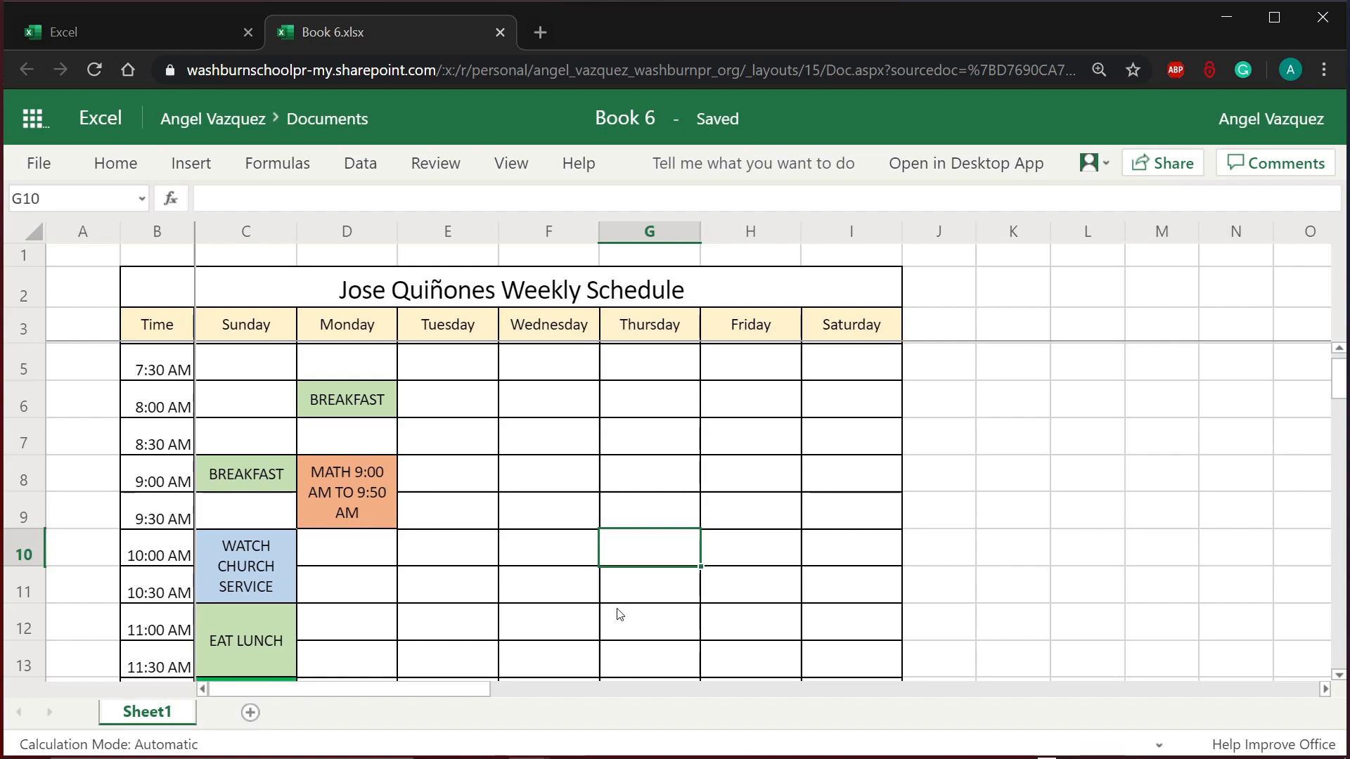
click(493, 523)
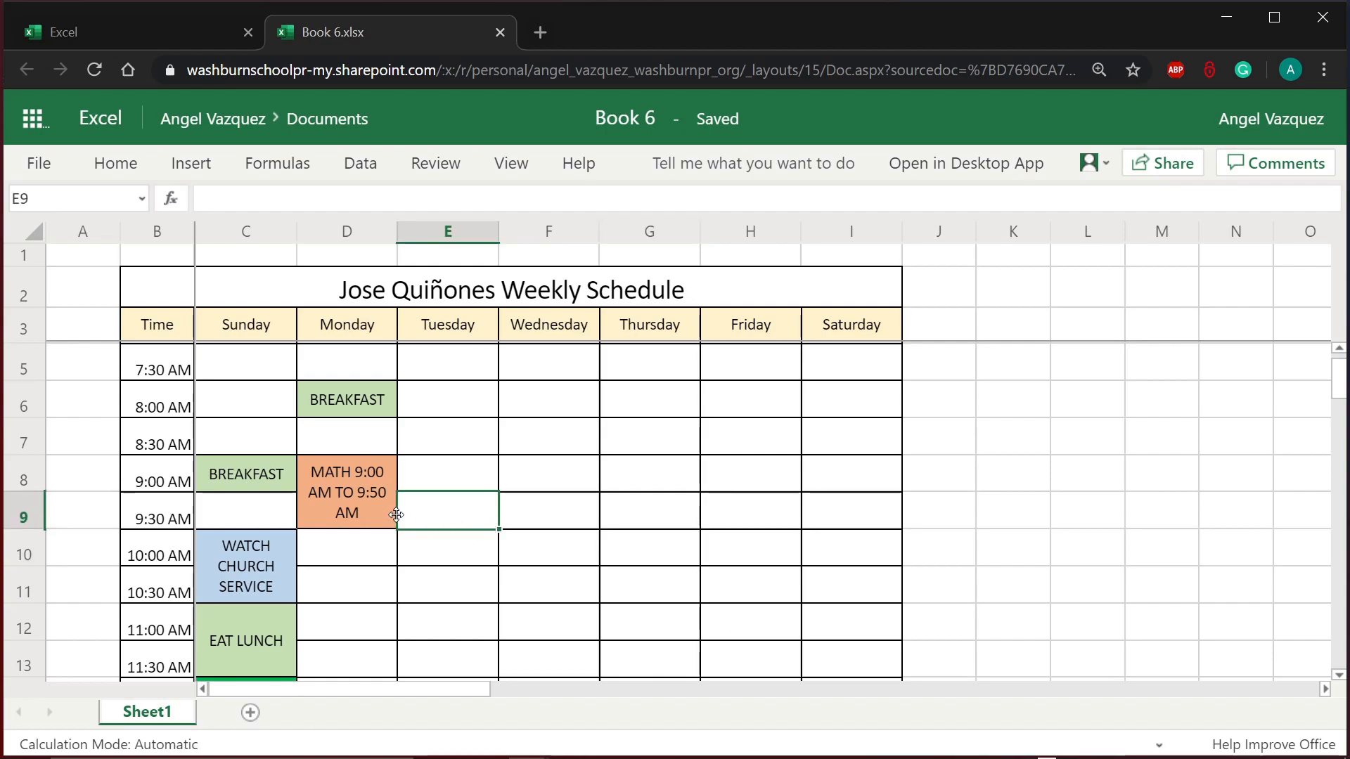
click(355, 506)
click(356, 560)
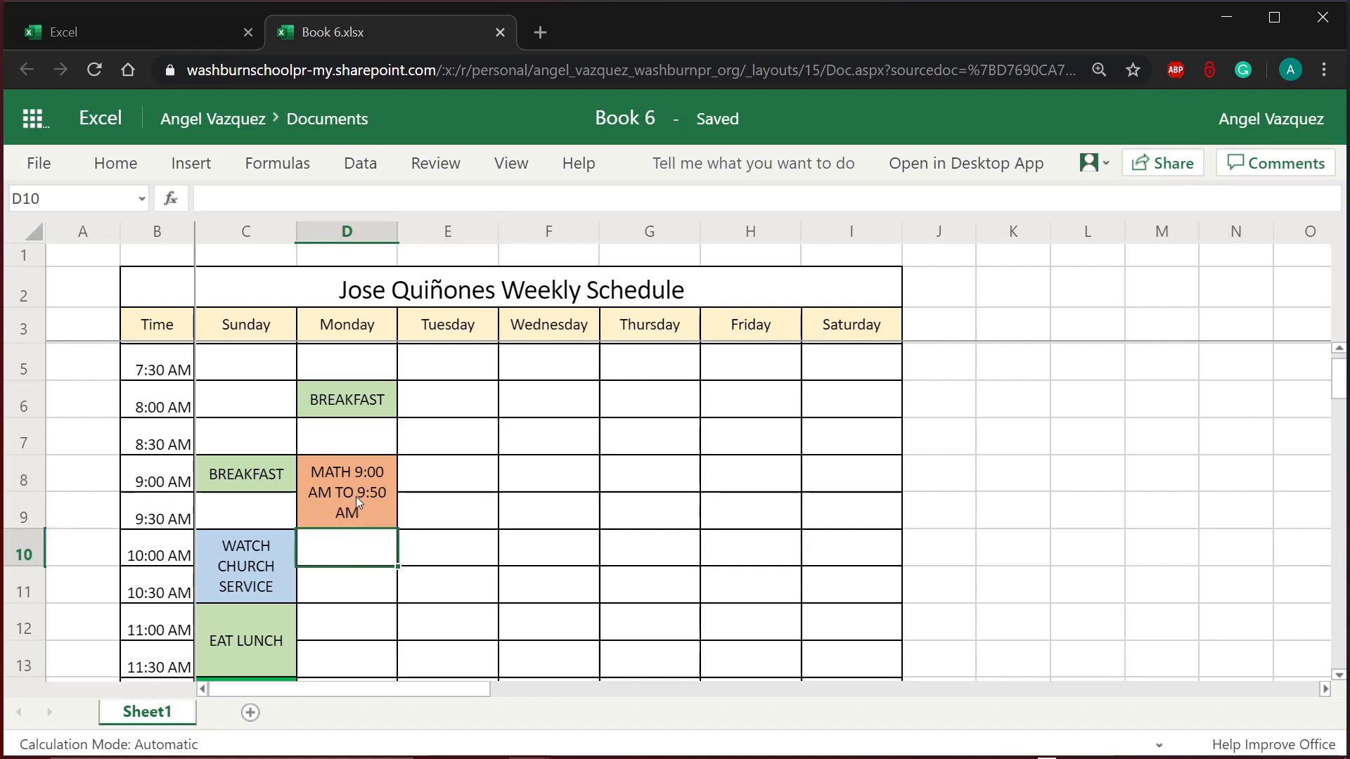
click(355, 496)
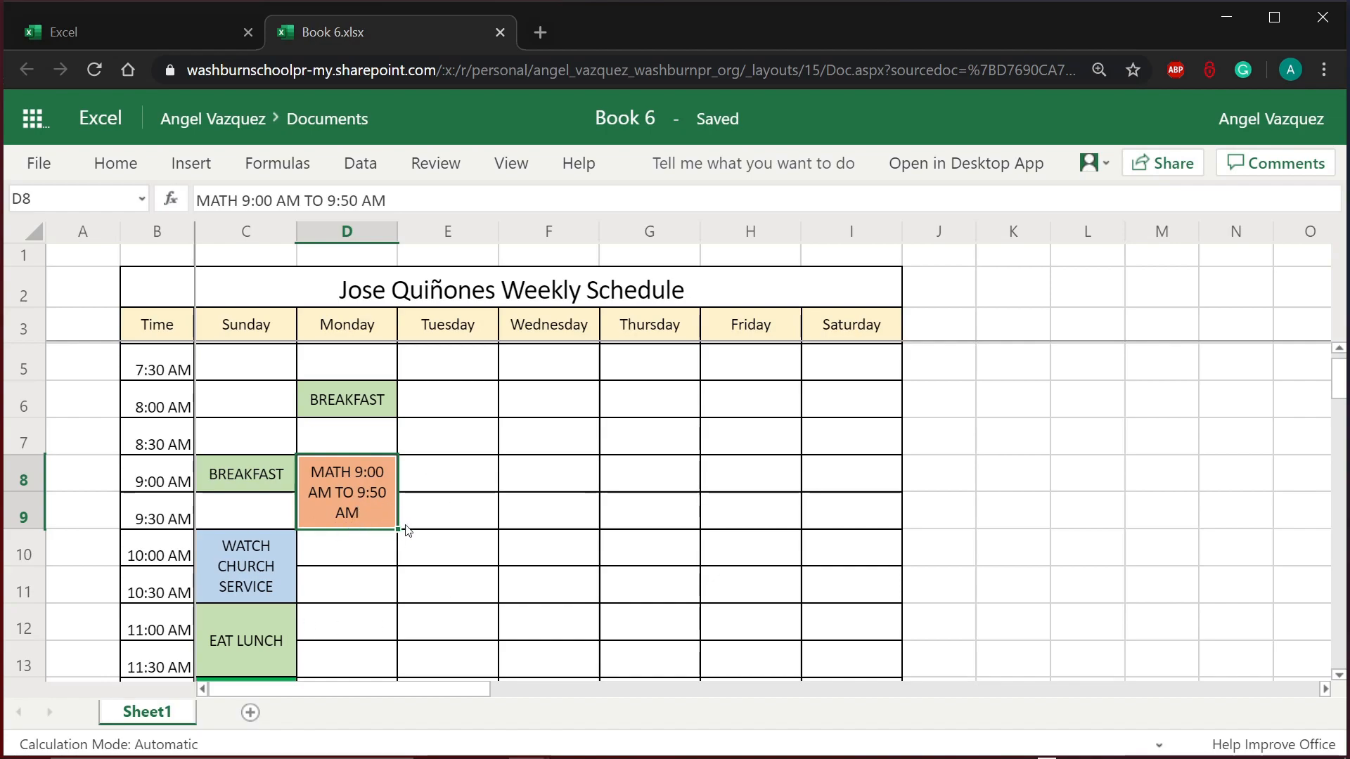
Step: Copy the orange MATH block from D8 and paste it into D10:D11
key(ctrl+c)
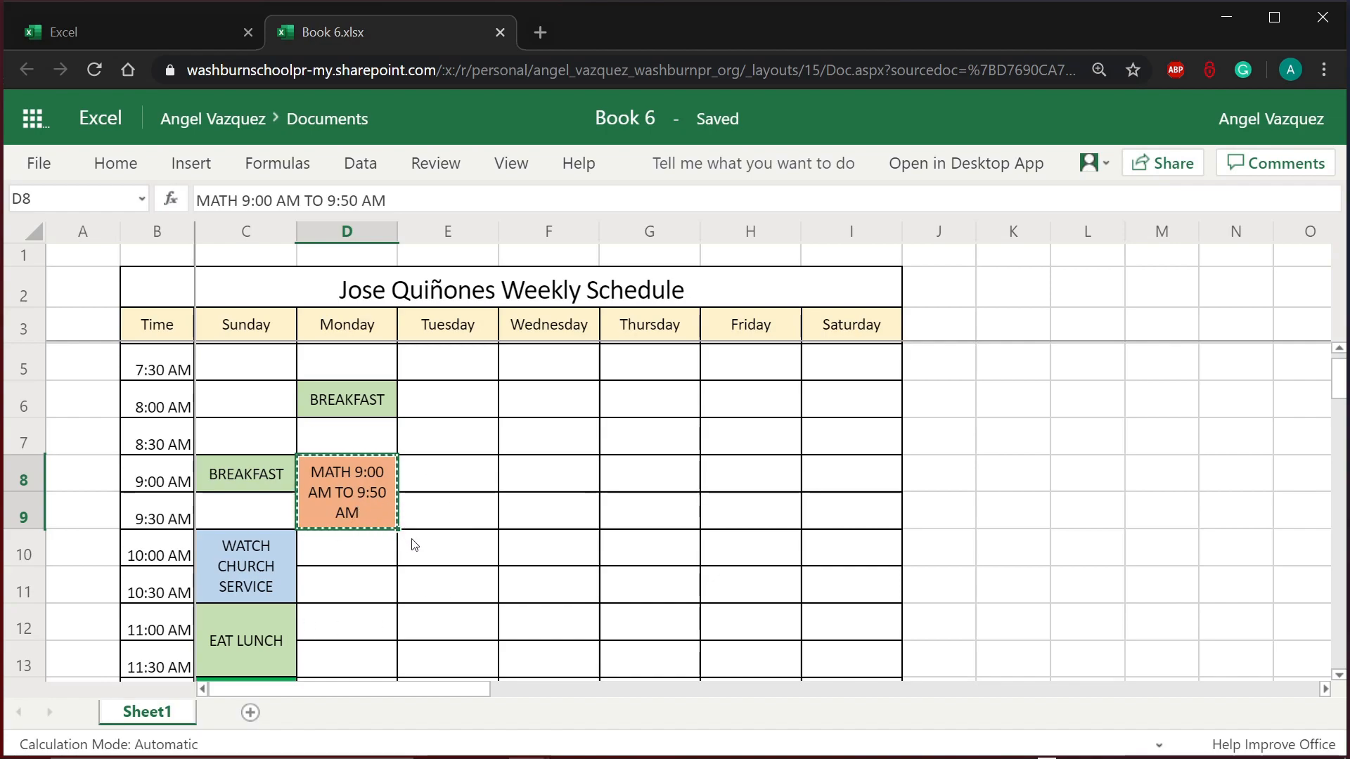
click(387, 556)
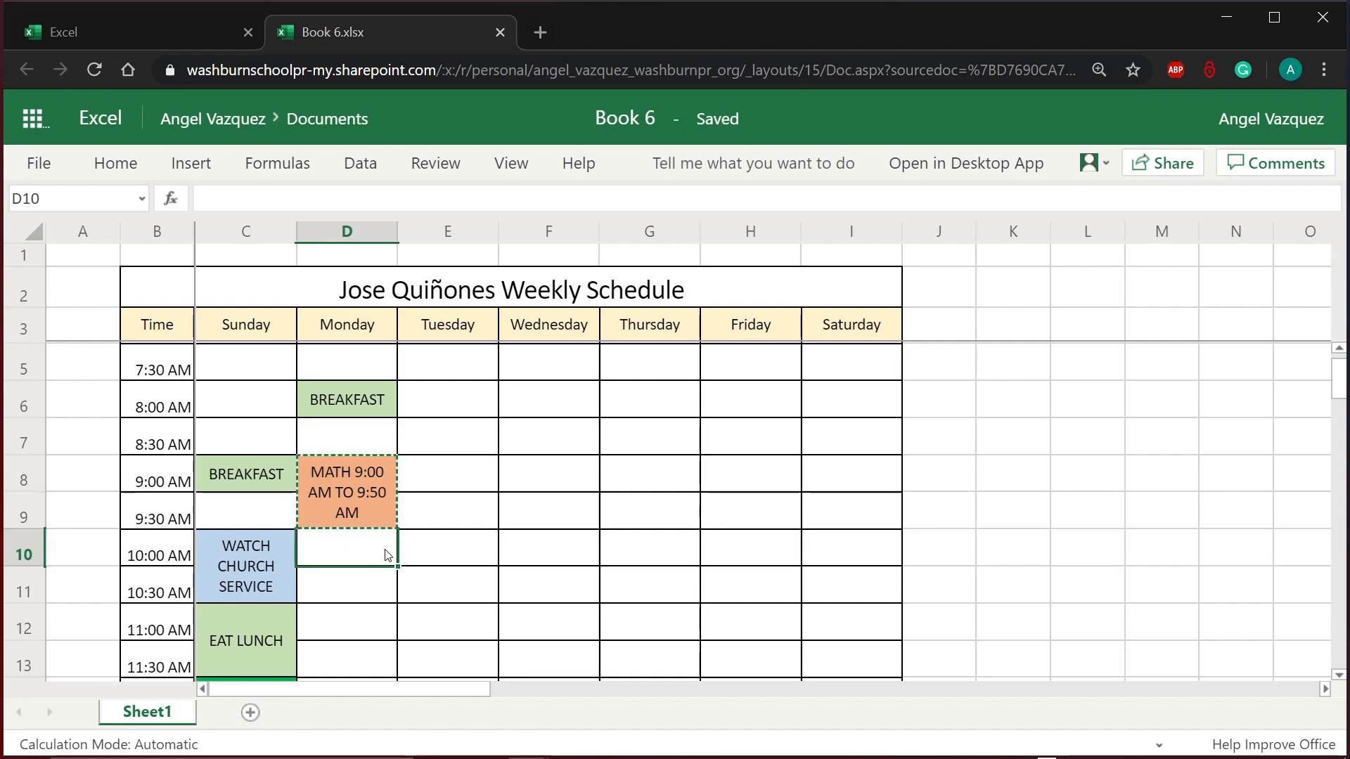
key(ctrl+v)
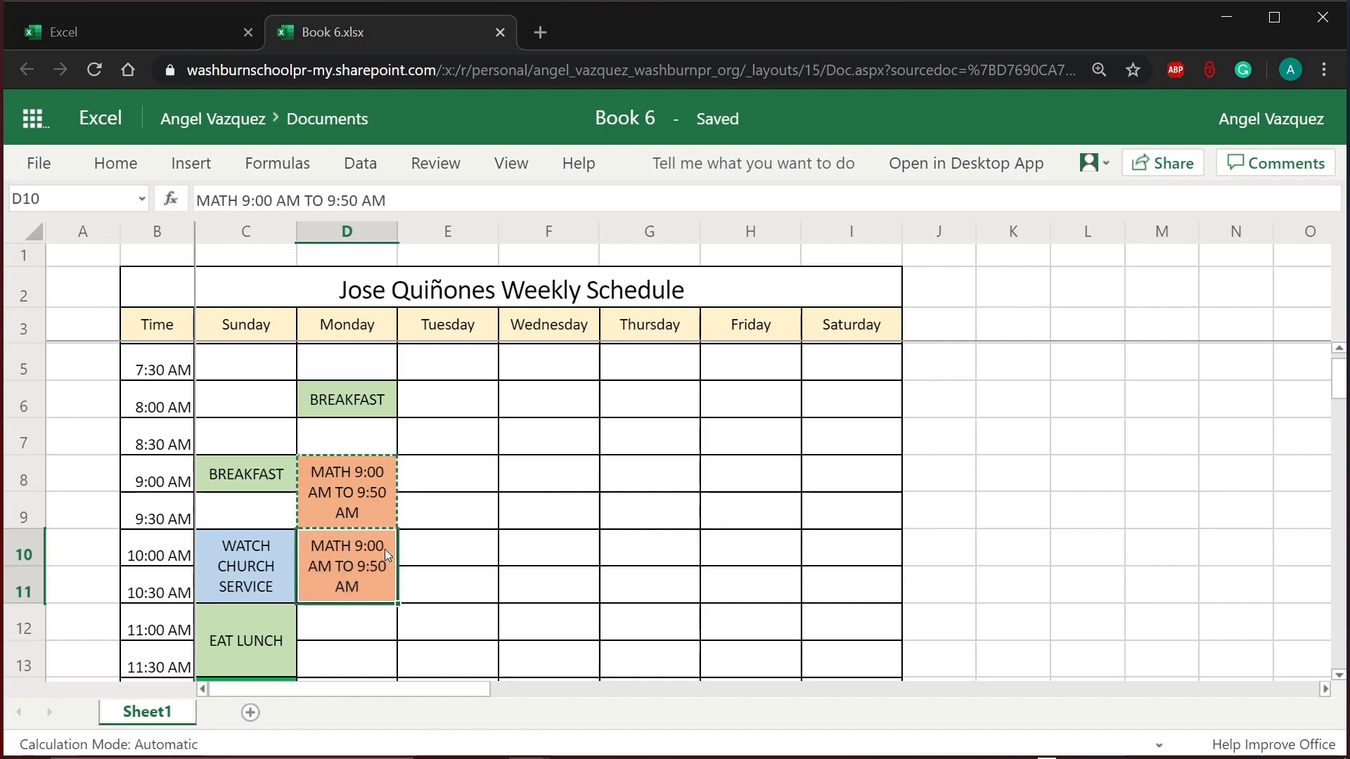
click(427, 590)
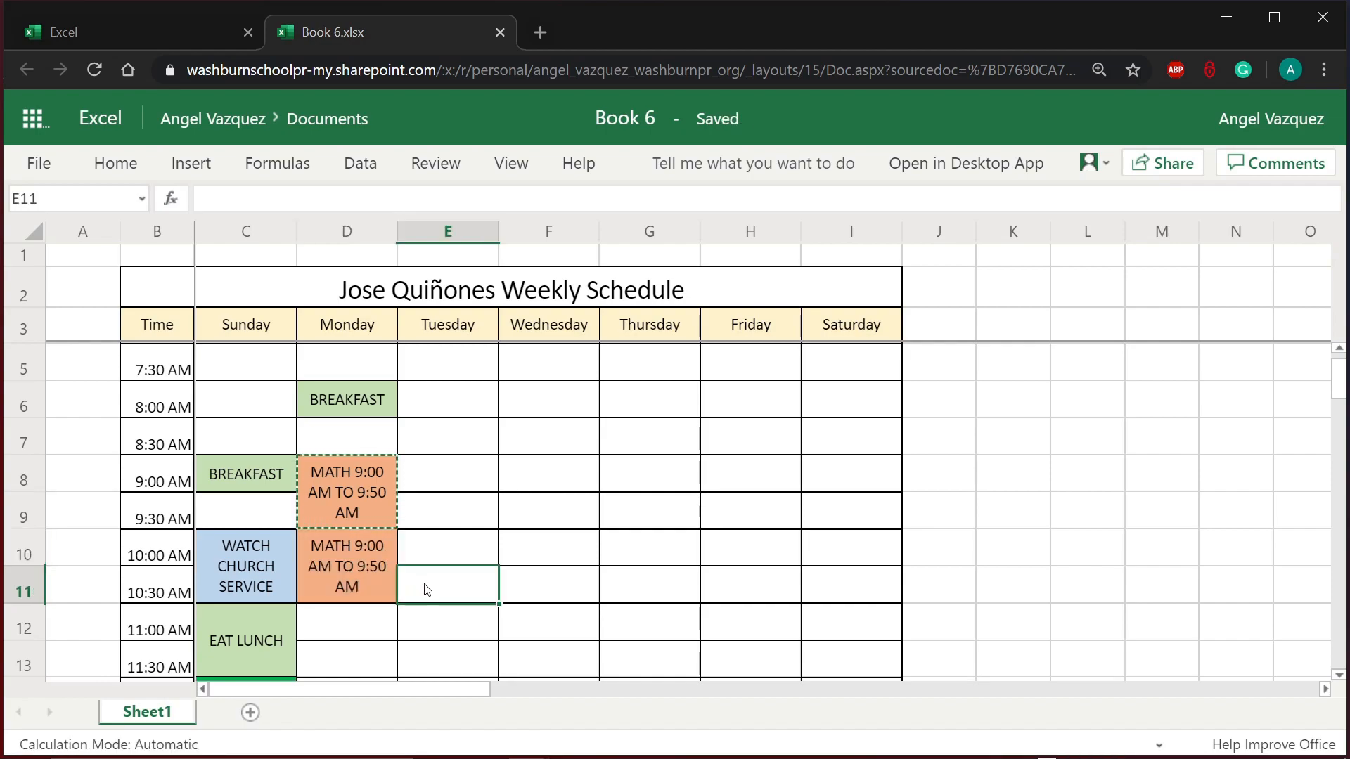
click(361, 496)
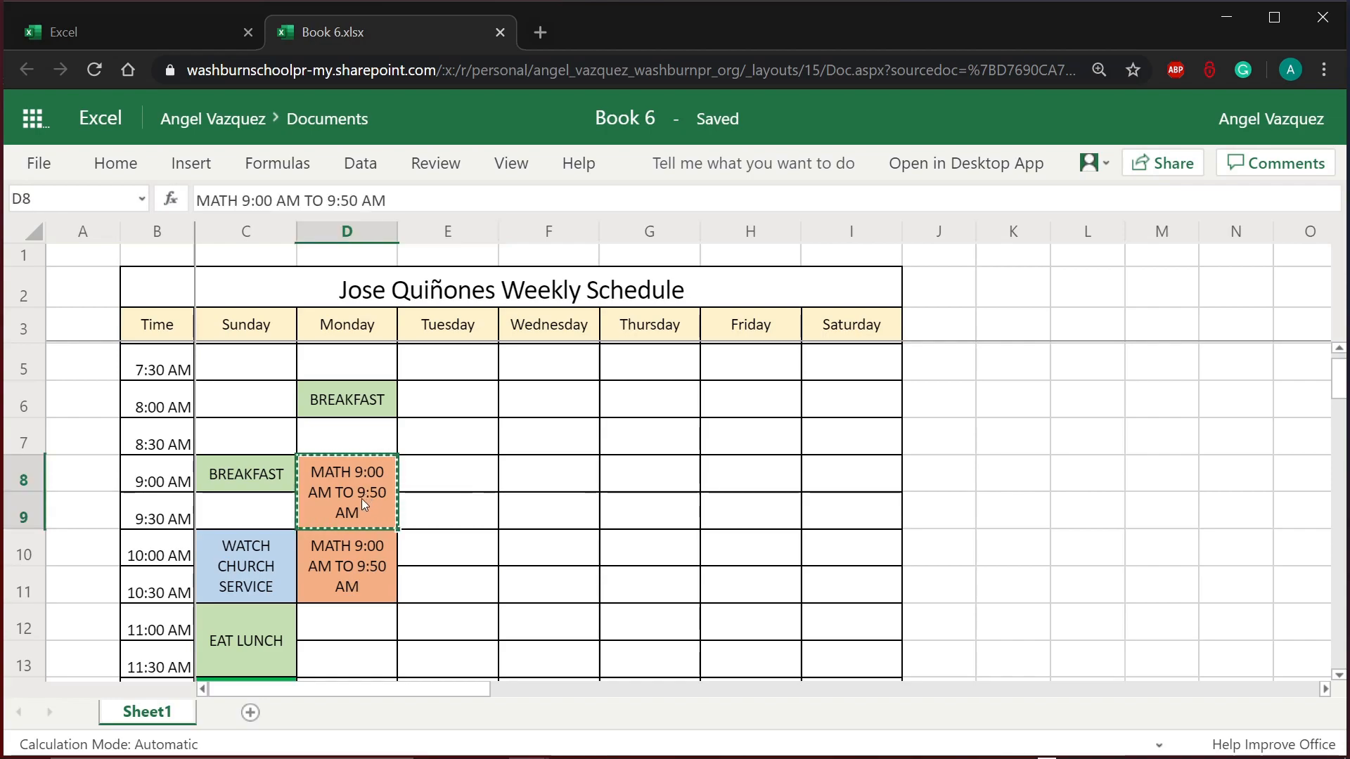
click(361, 559)
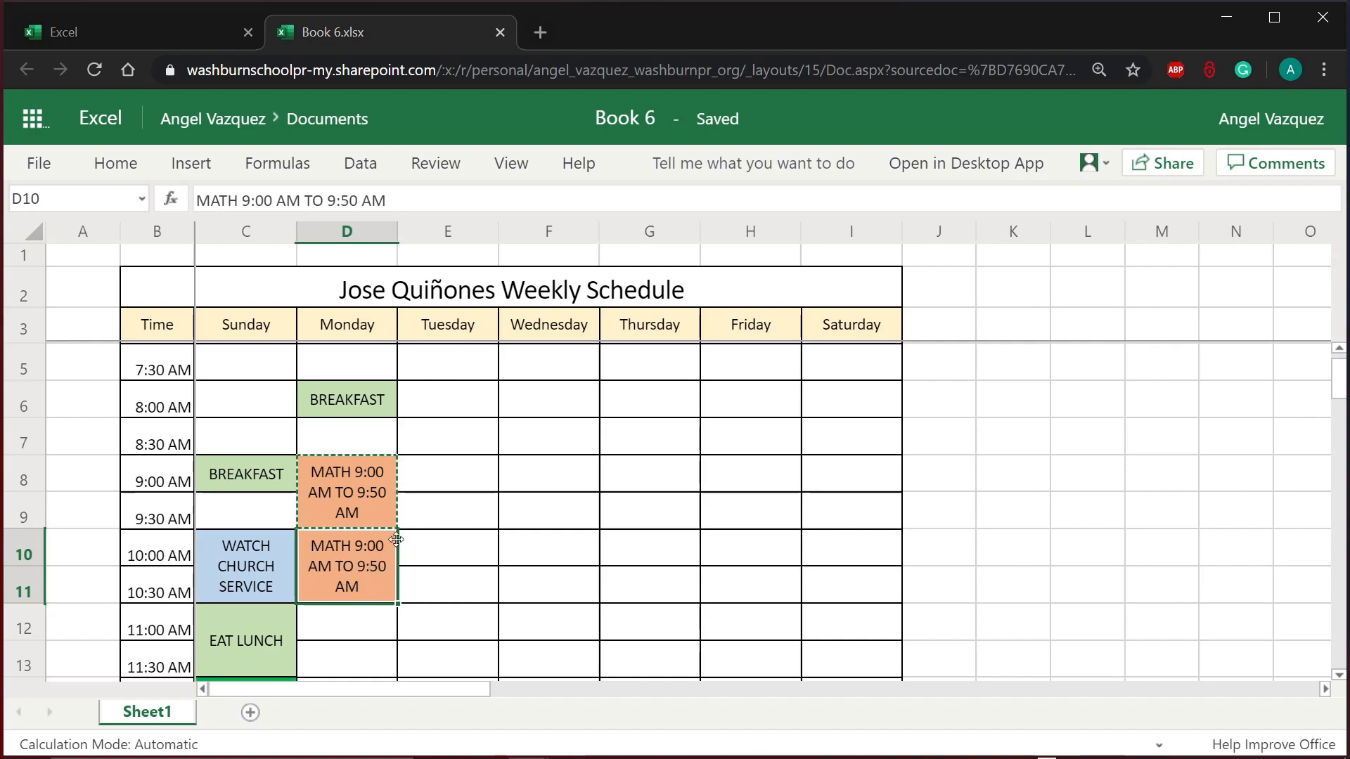
click(431, 551)
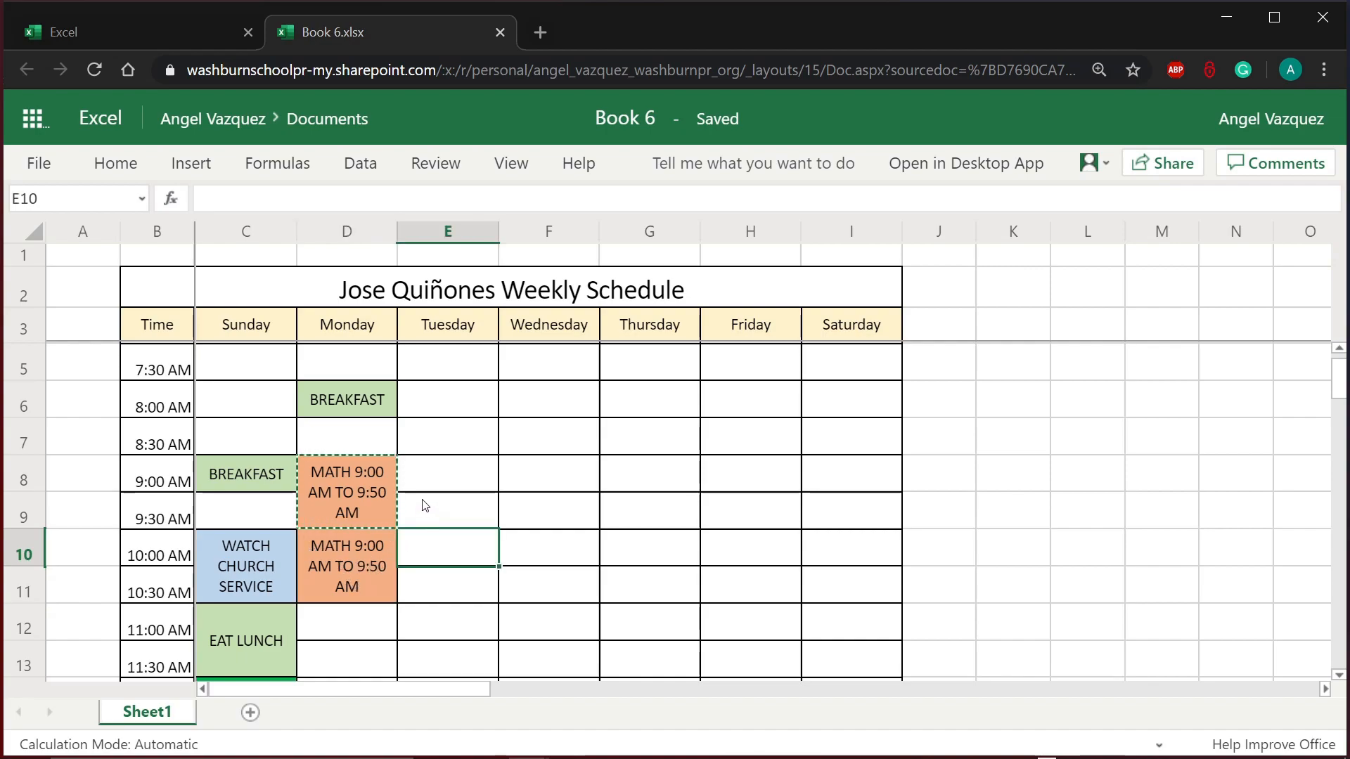
click(366, 551)
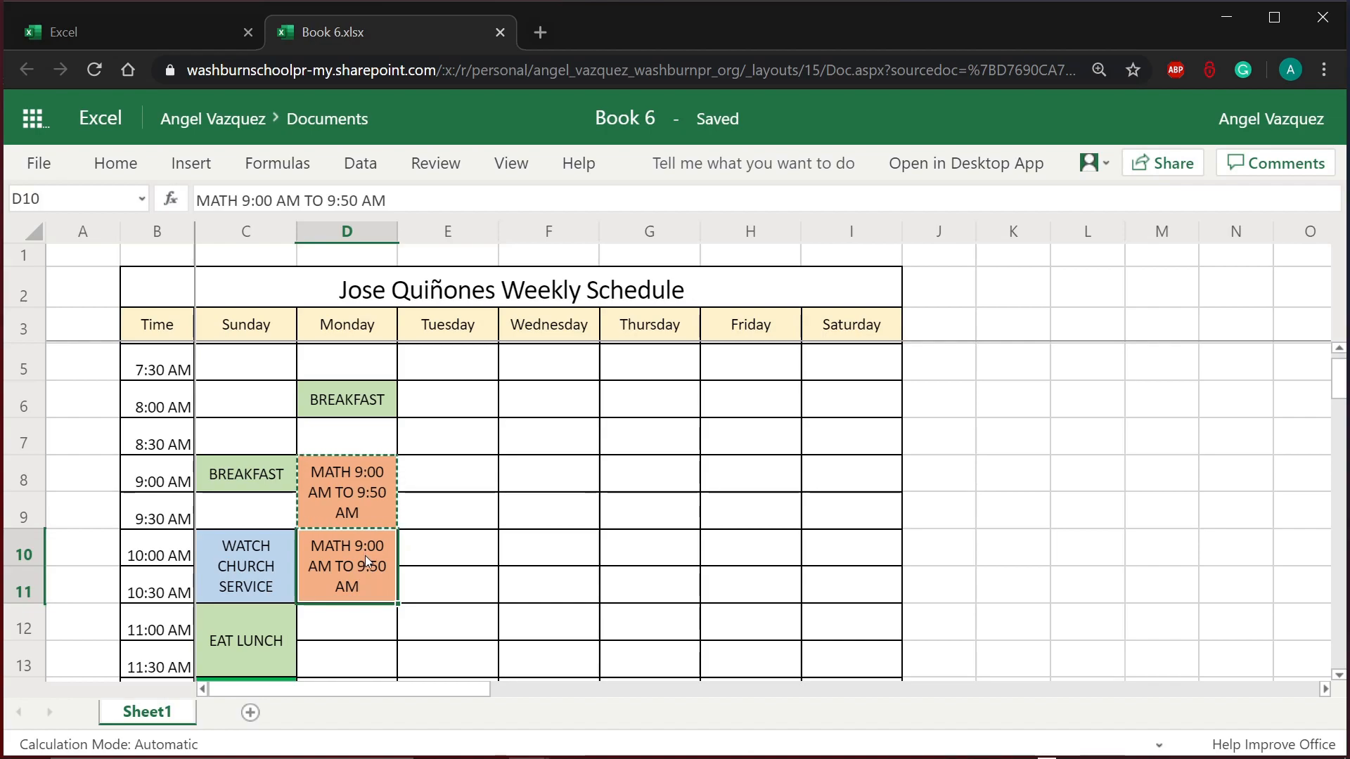
double_click(365, 556)
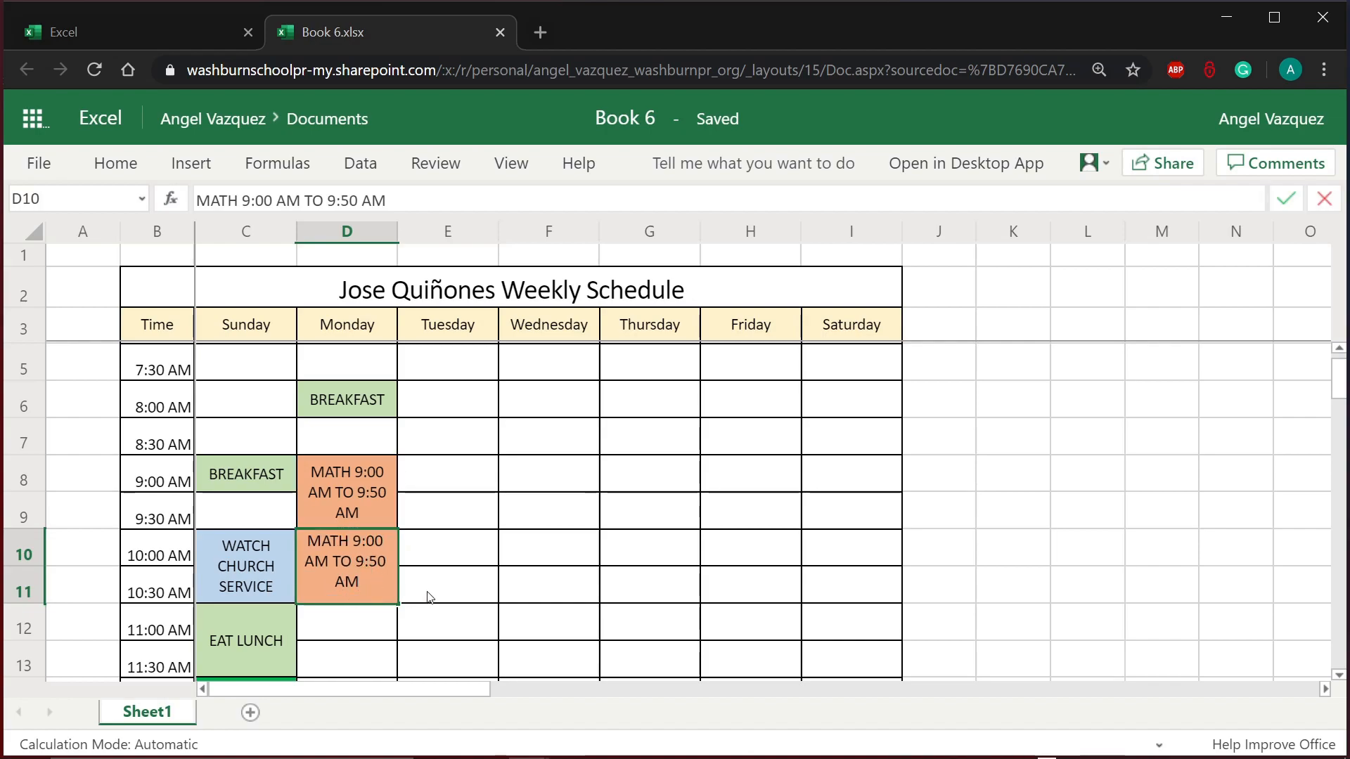
key(Escape)
click(424, 601)
click(360, 580)
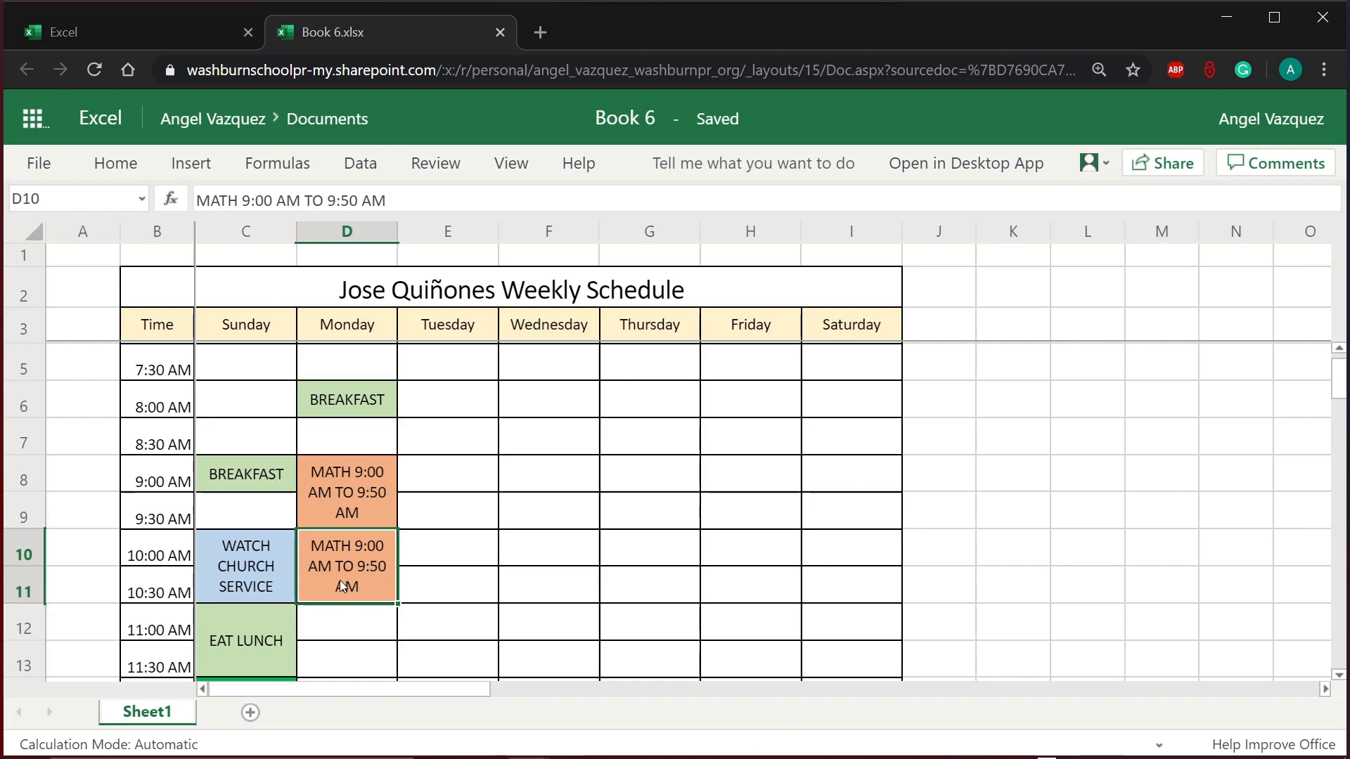
Step: Overwrite the pasted D10 block with ENGLISH 9:50 AM TO 10:40 PM
text(ENGLI)
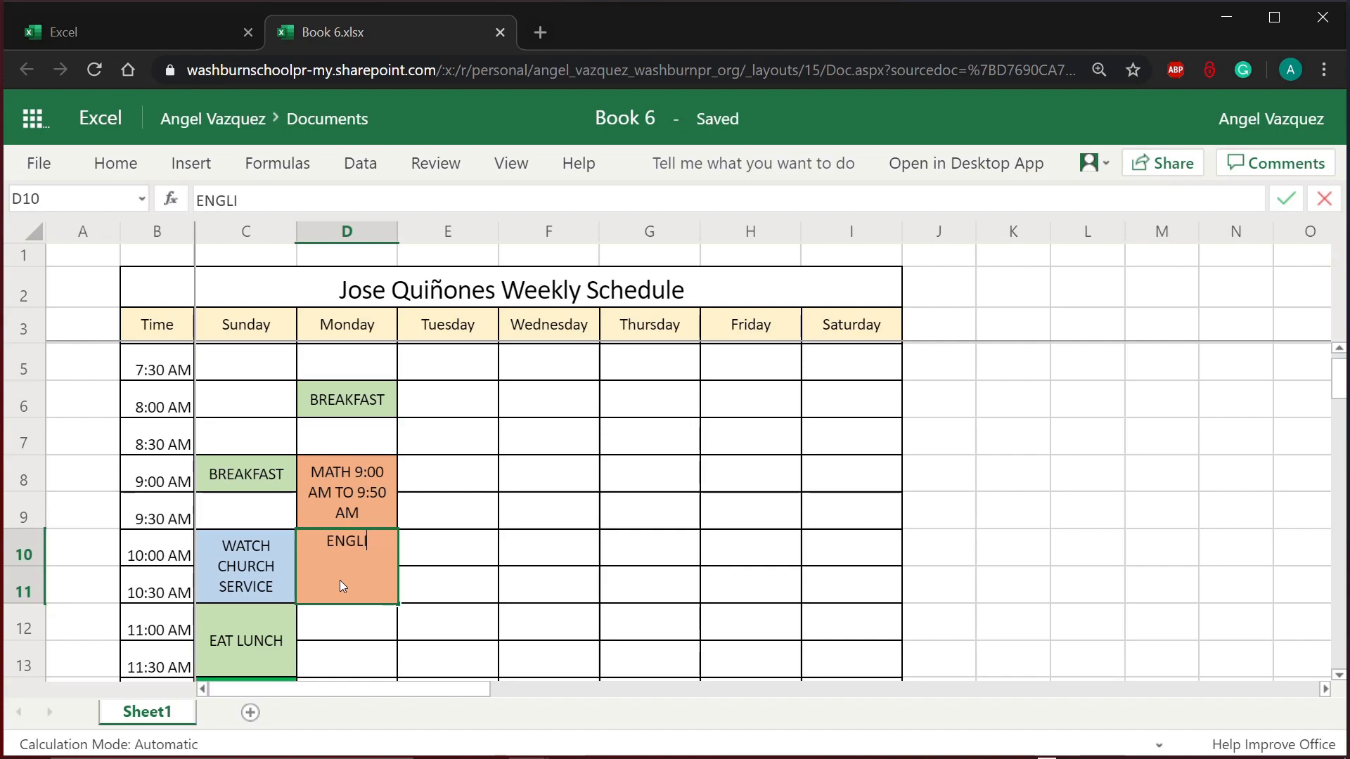
text(SH 9;)
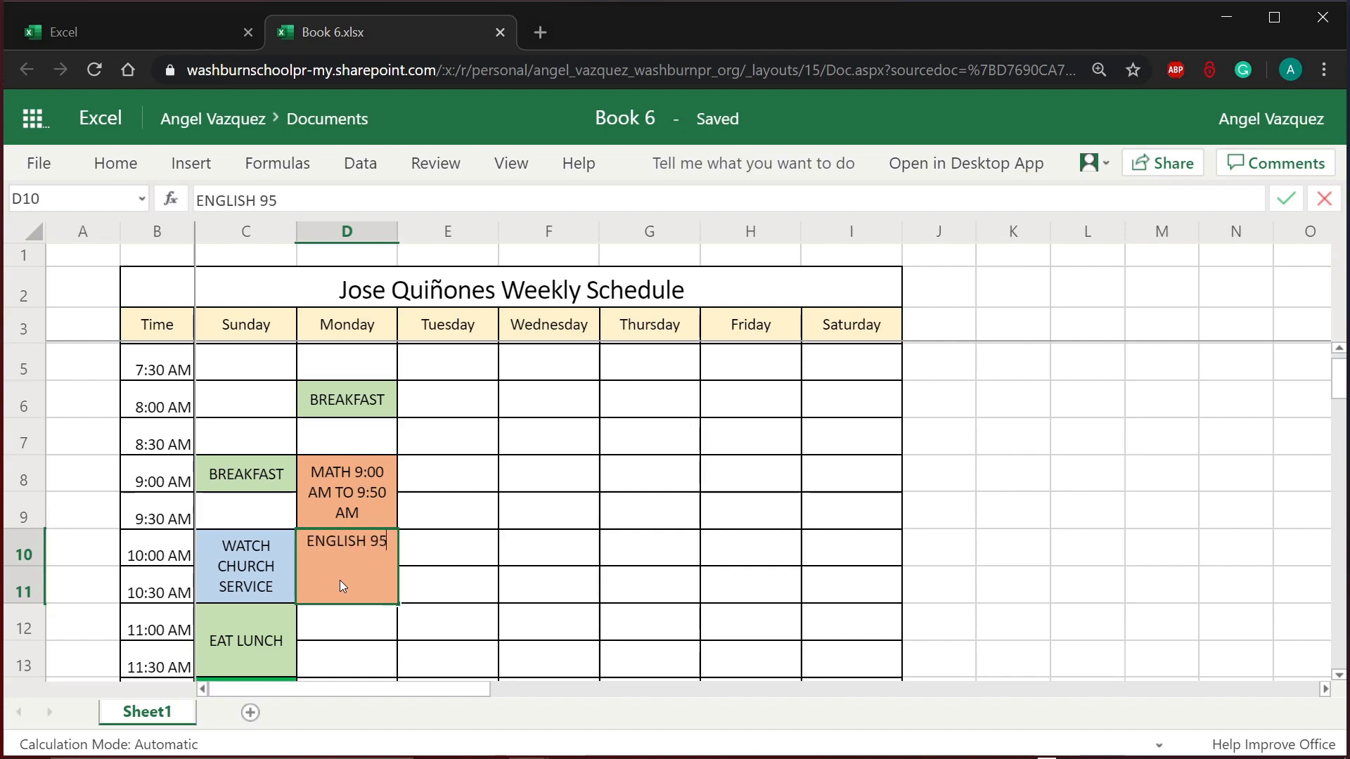
key(BackSpace)
text(:50 AM TO )
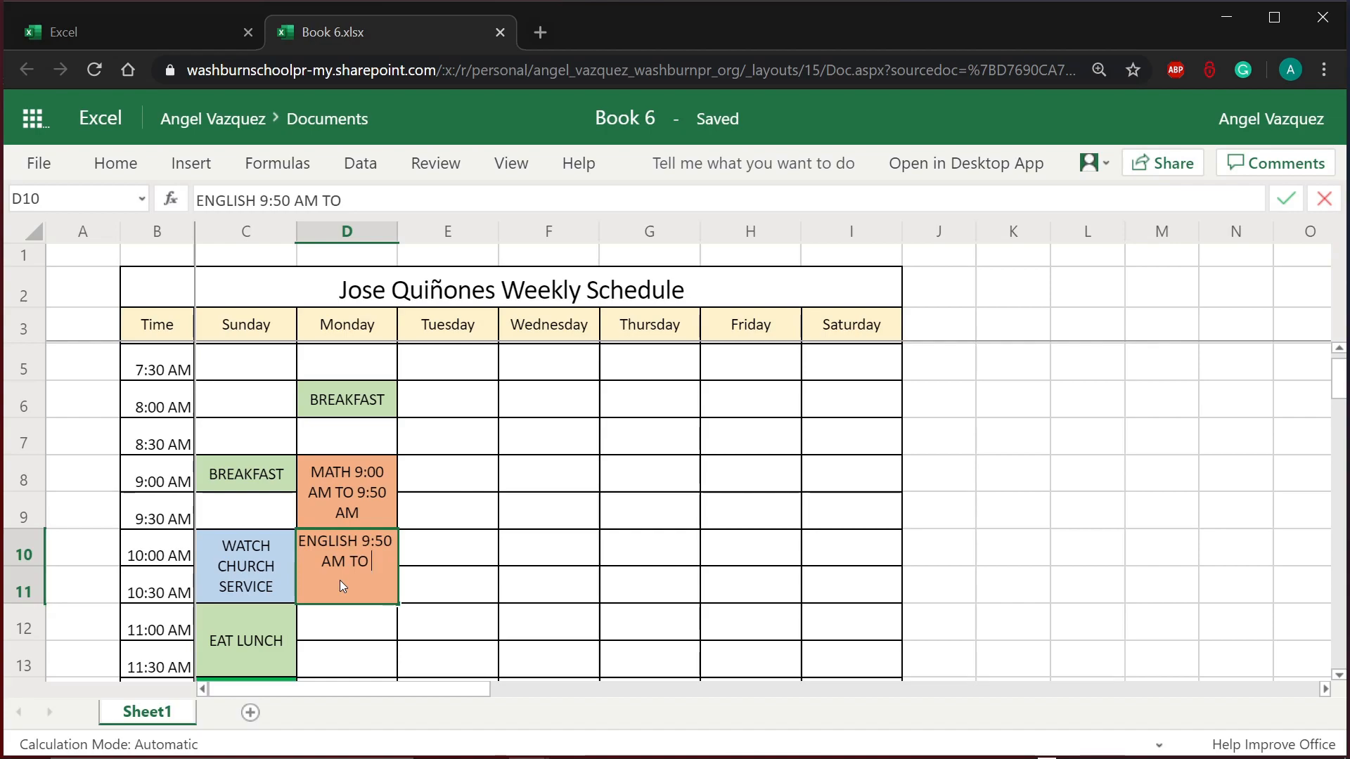
text(10:40 PM)
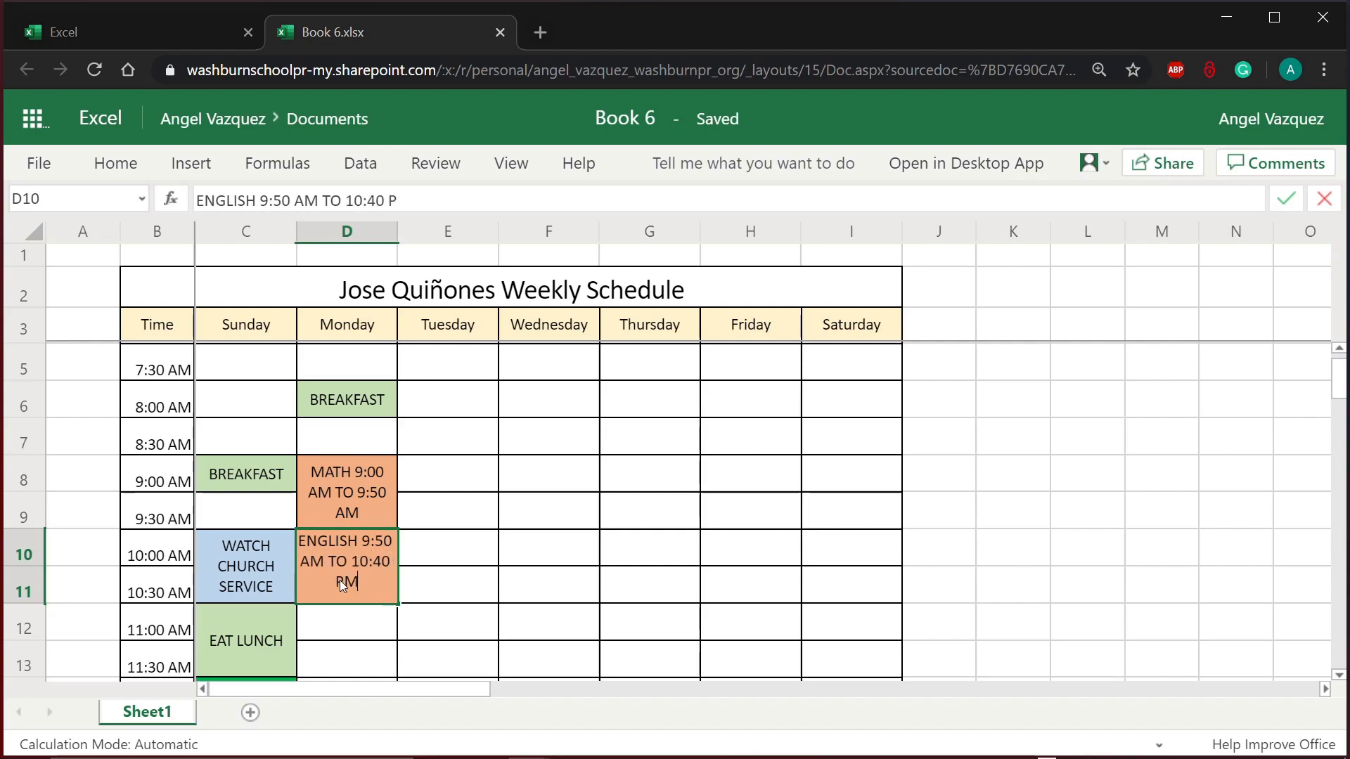
key(Return)
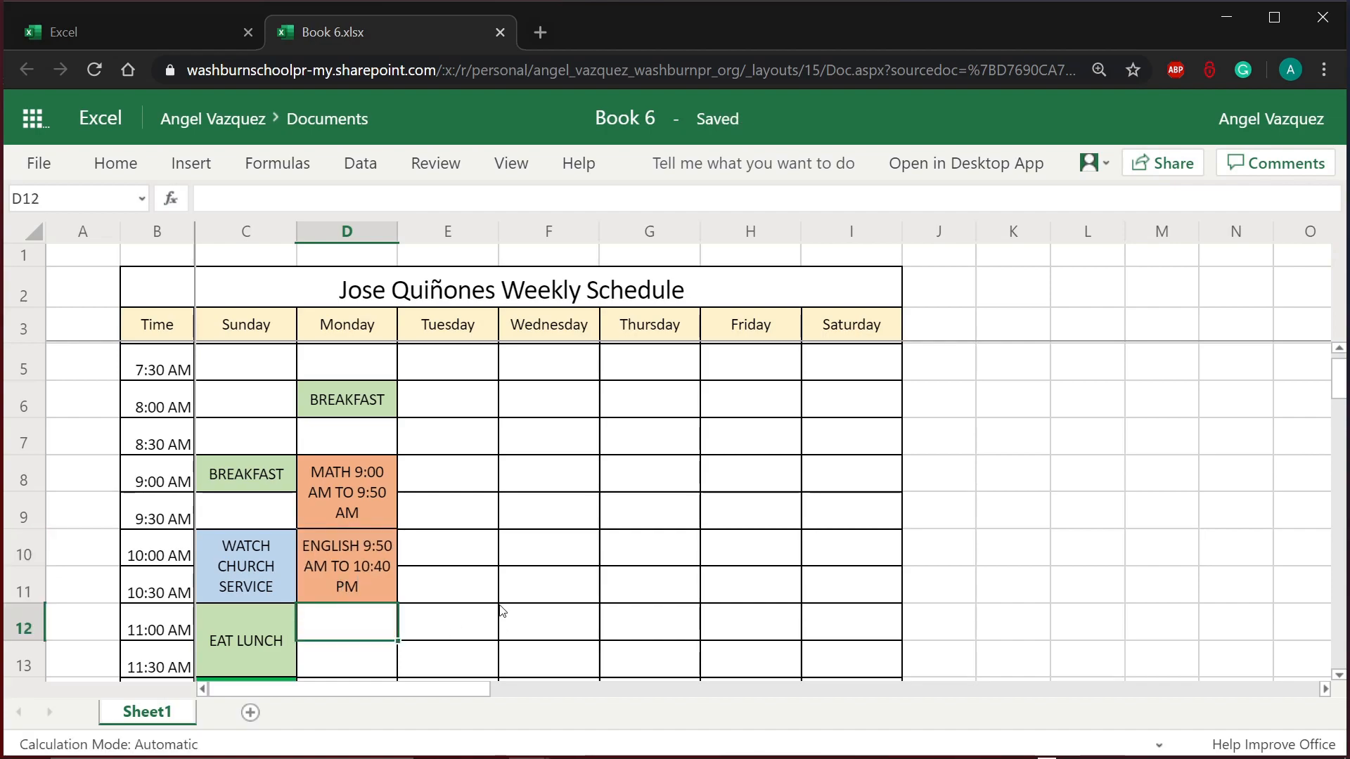
click(490, 559)
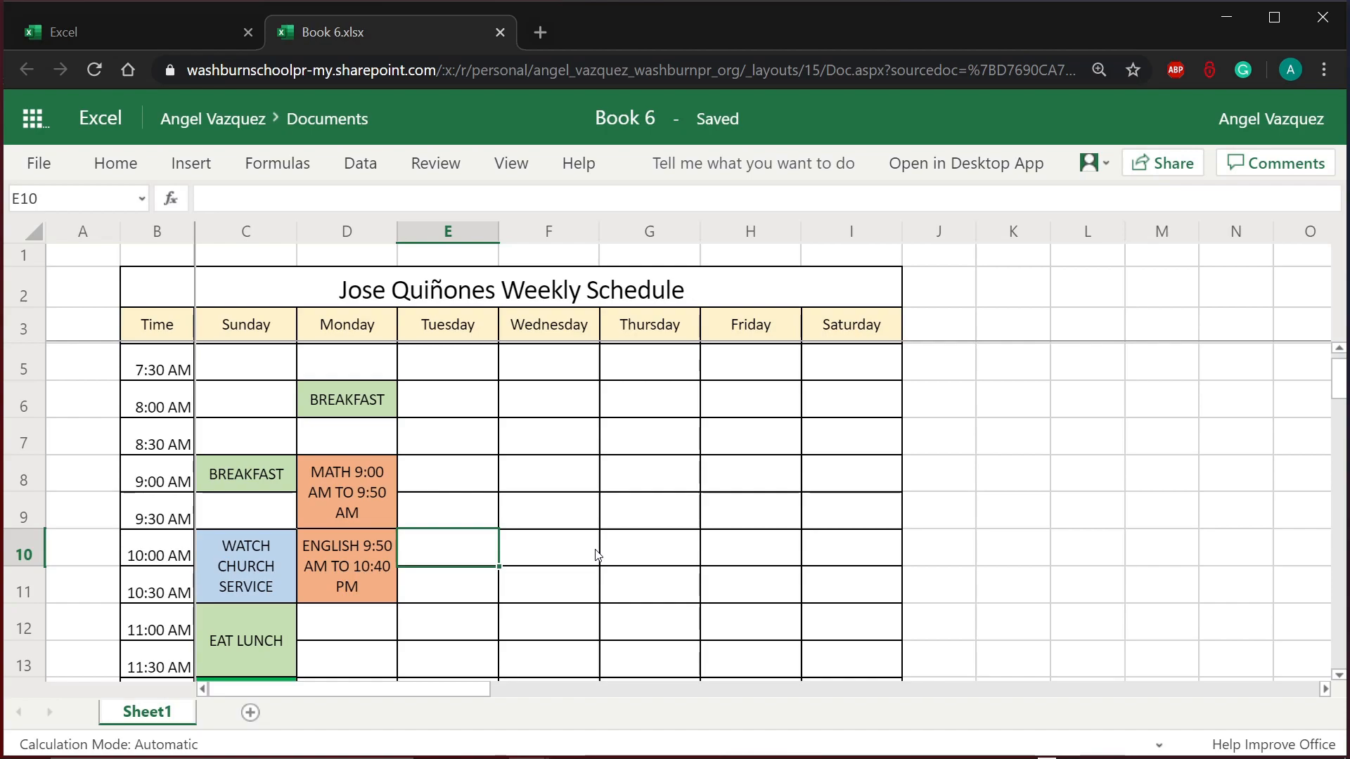
Step: Copy Sunday's green EAT LUNCH cell C12 into Monday's 11:00 AM cell D12, then select D14
scroll(597, 556, down, 4)
scroll(597, 556, up, 3)
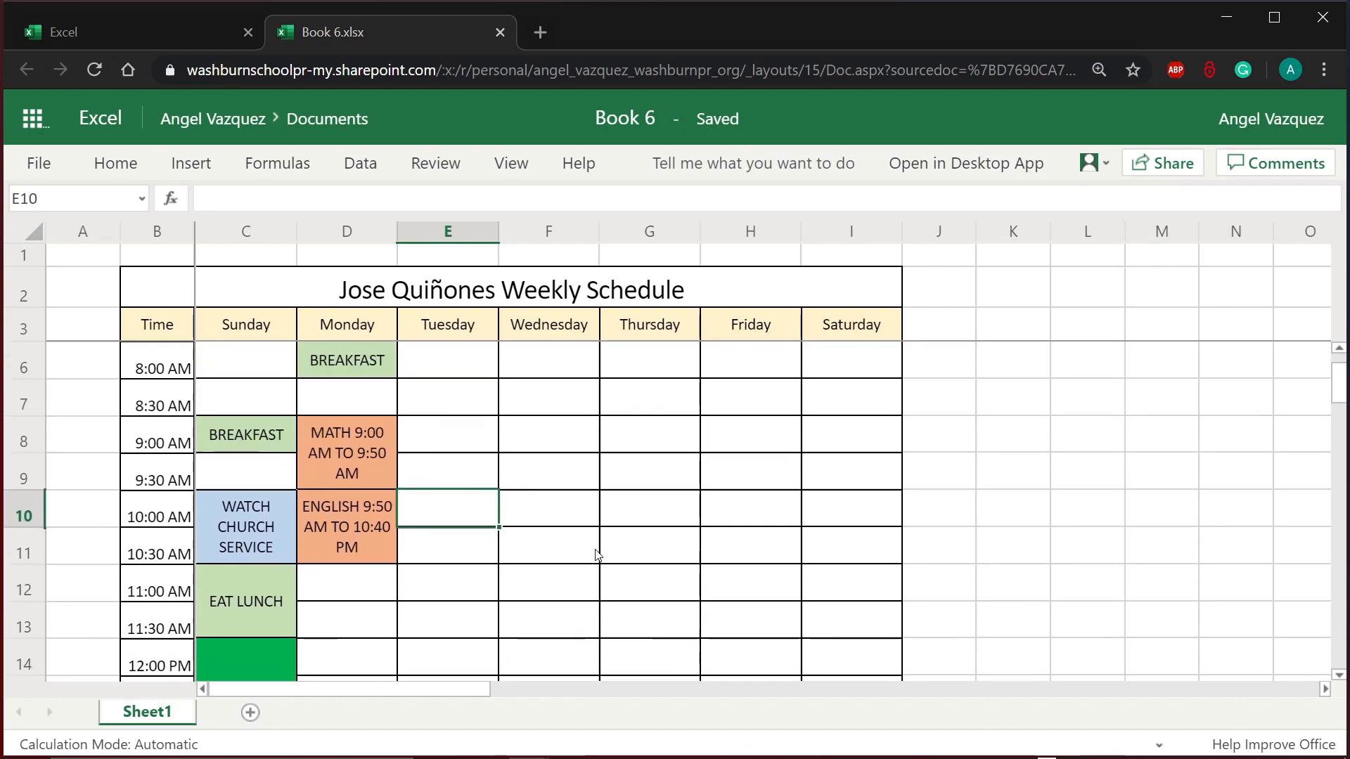
click(288, 592)
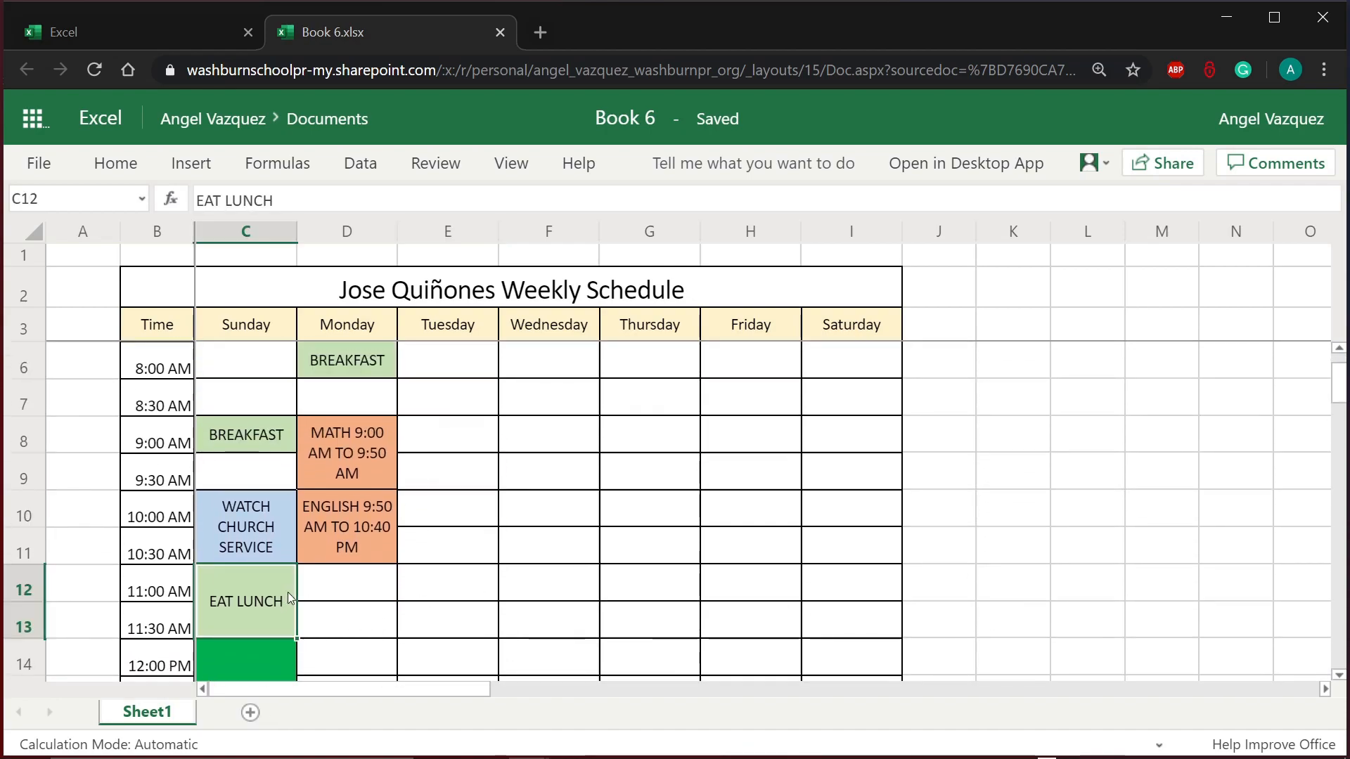
key(ctrl+c)
click(346, 589)
key(ctrl+v)
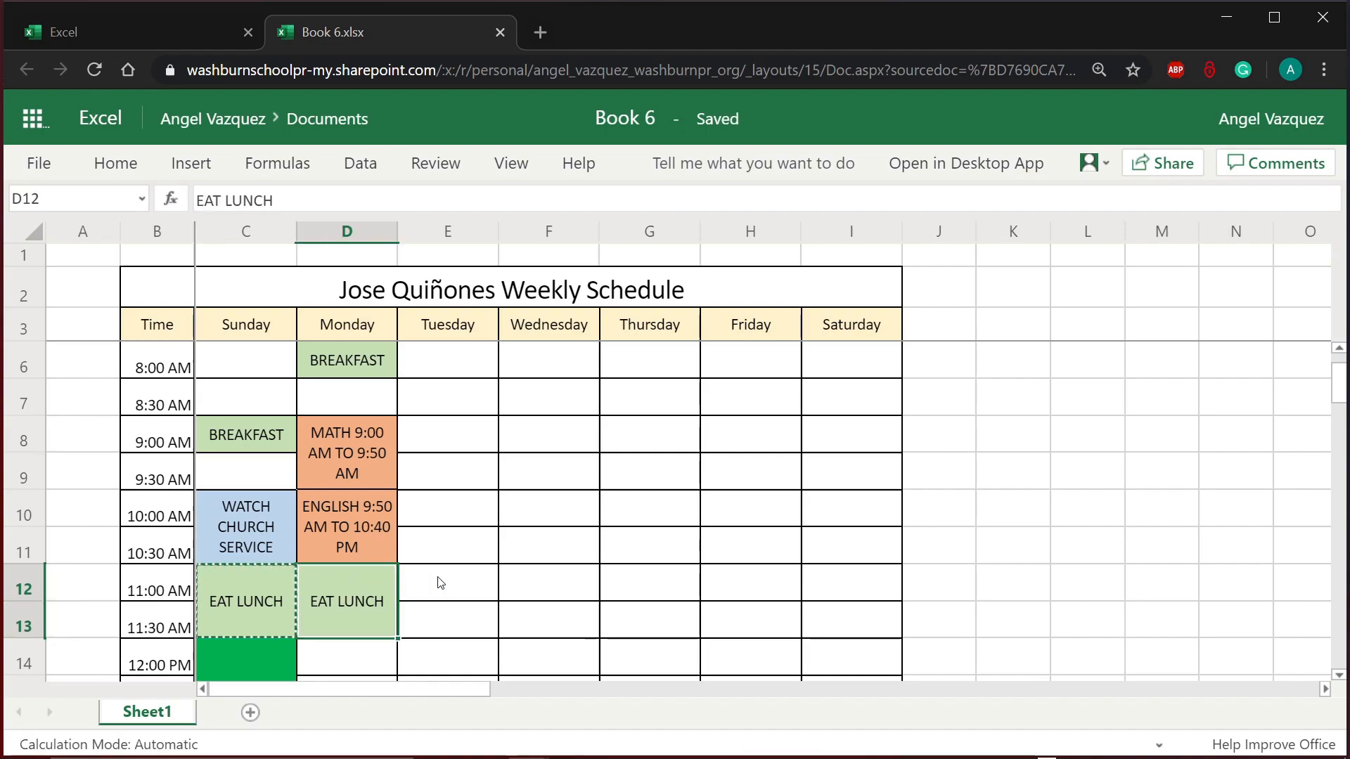
scroll(437, 582, down, 3)
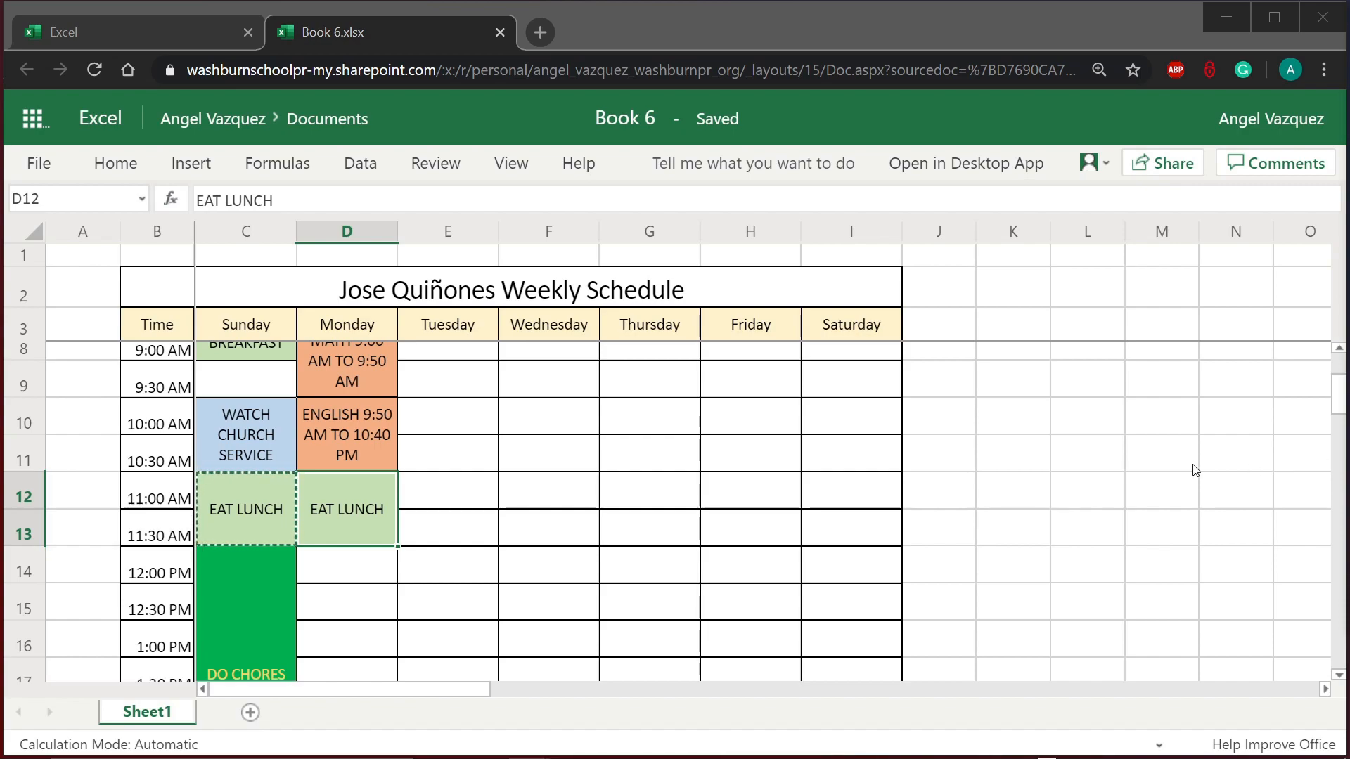
click(367, 586)
click(357, 581)
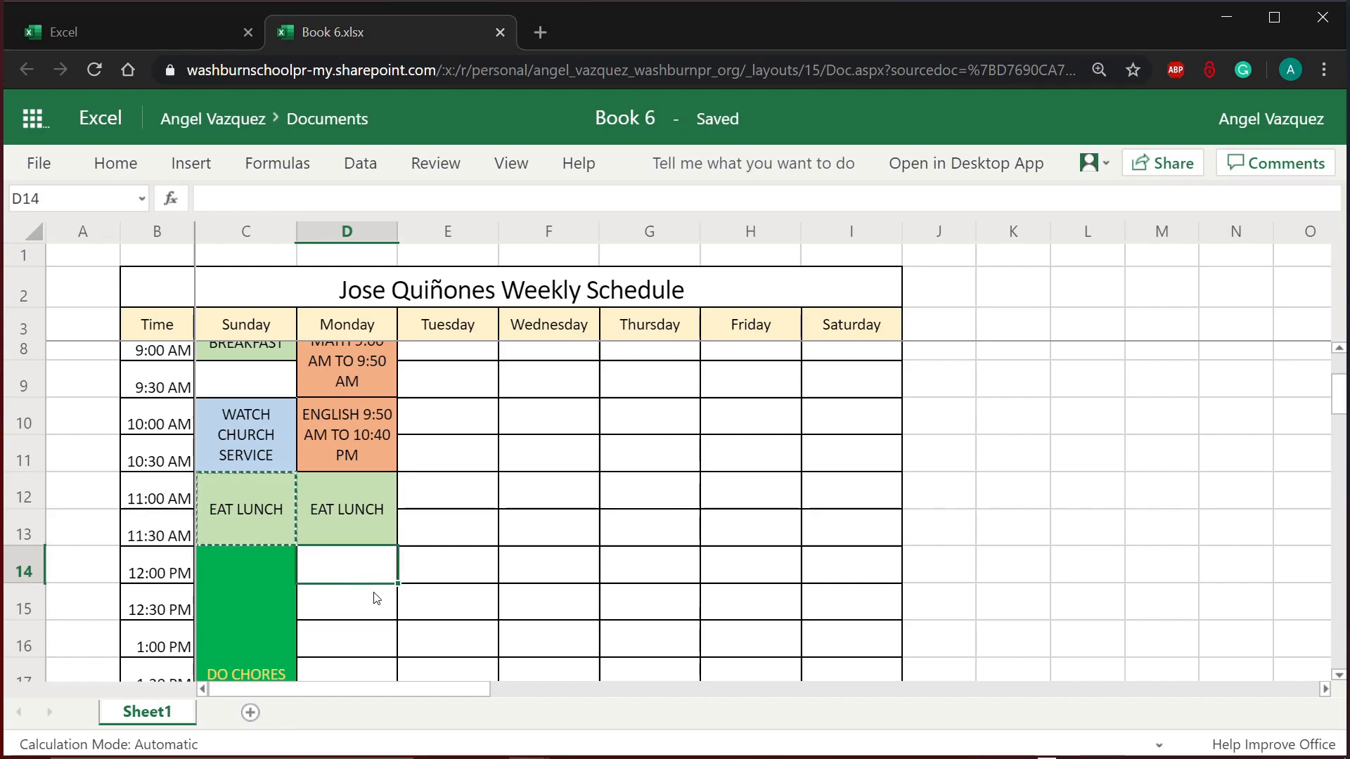
scroll(415, 628, down, 1)
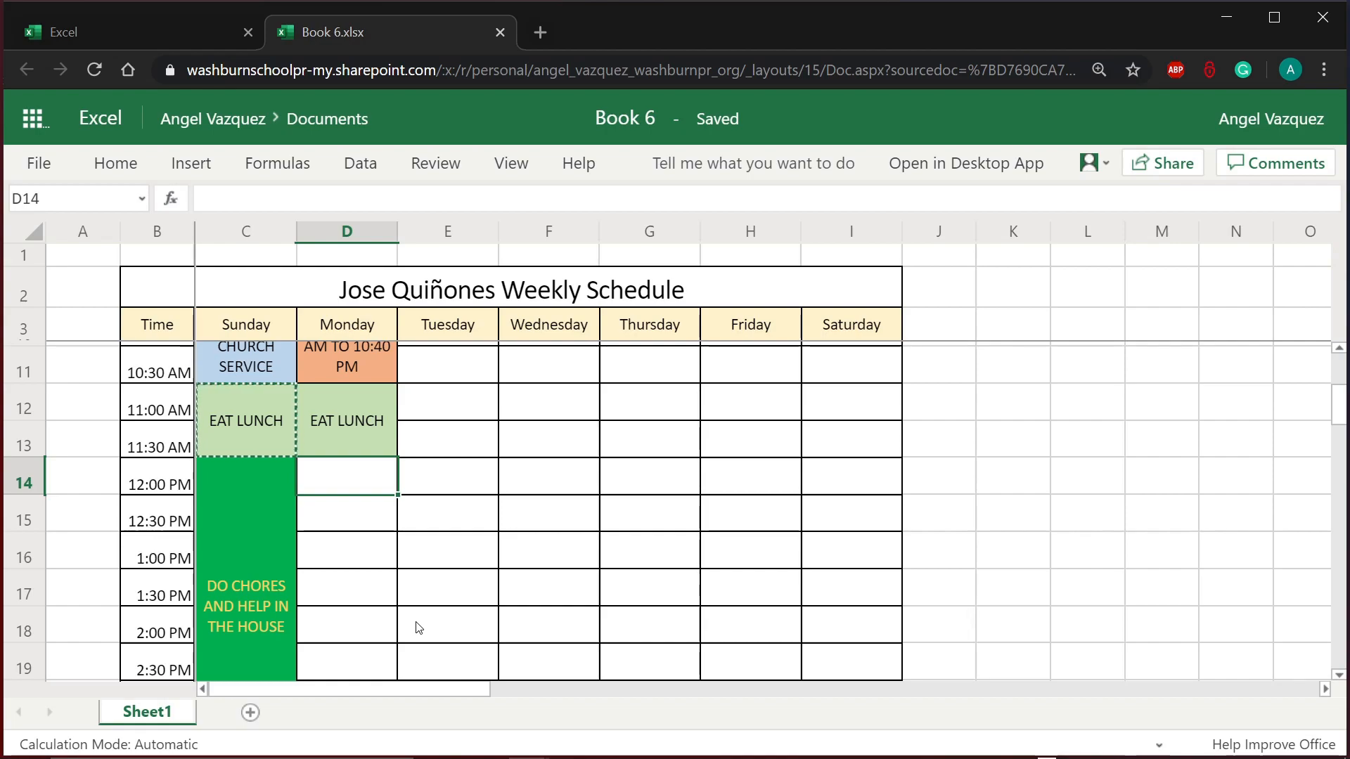
Step: Enter STUDY AND HOMEWORK in D14 and merge and center D14:D16
text(STUDY AND)
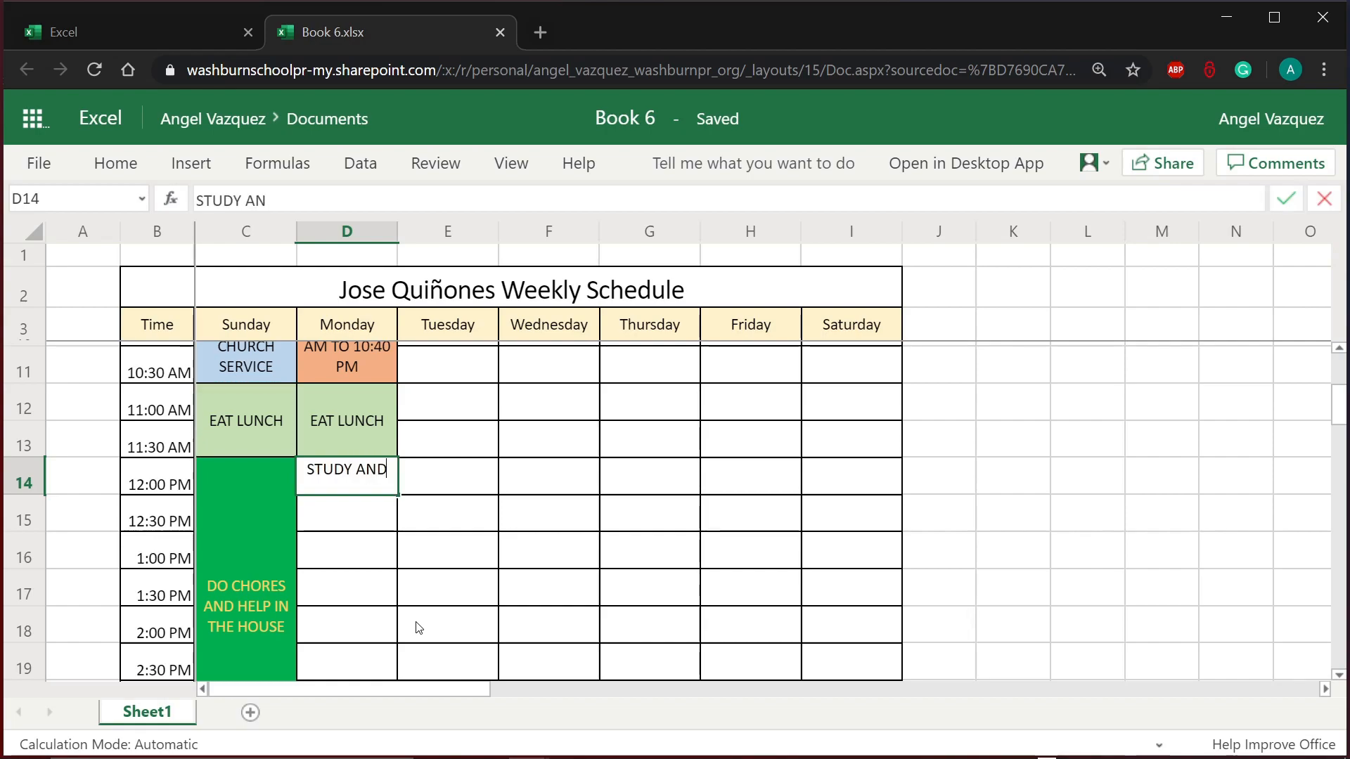
text( HOMEWORK)
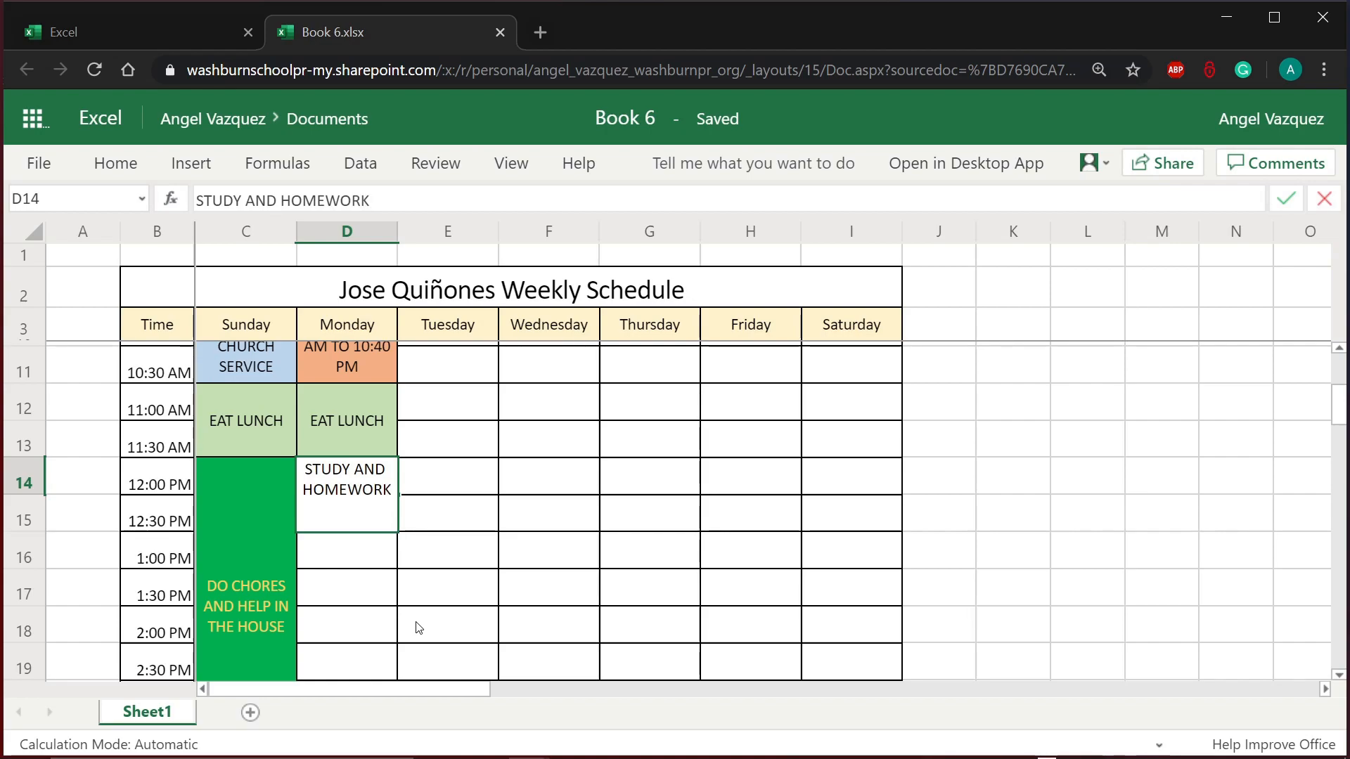
click(419, 628)
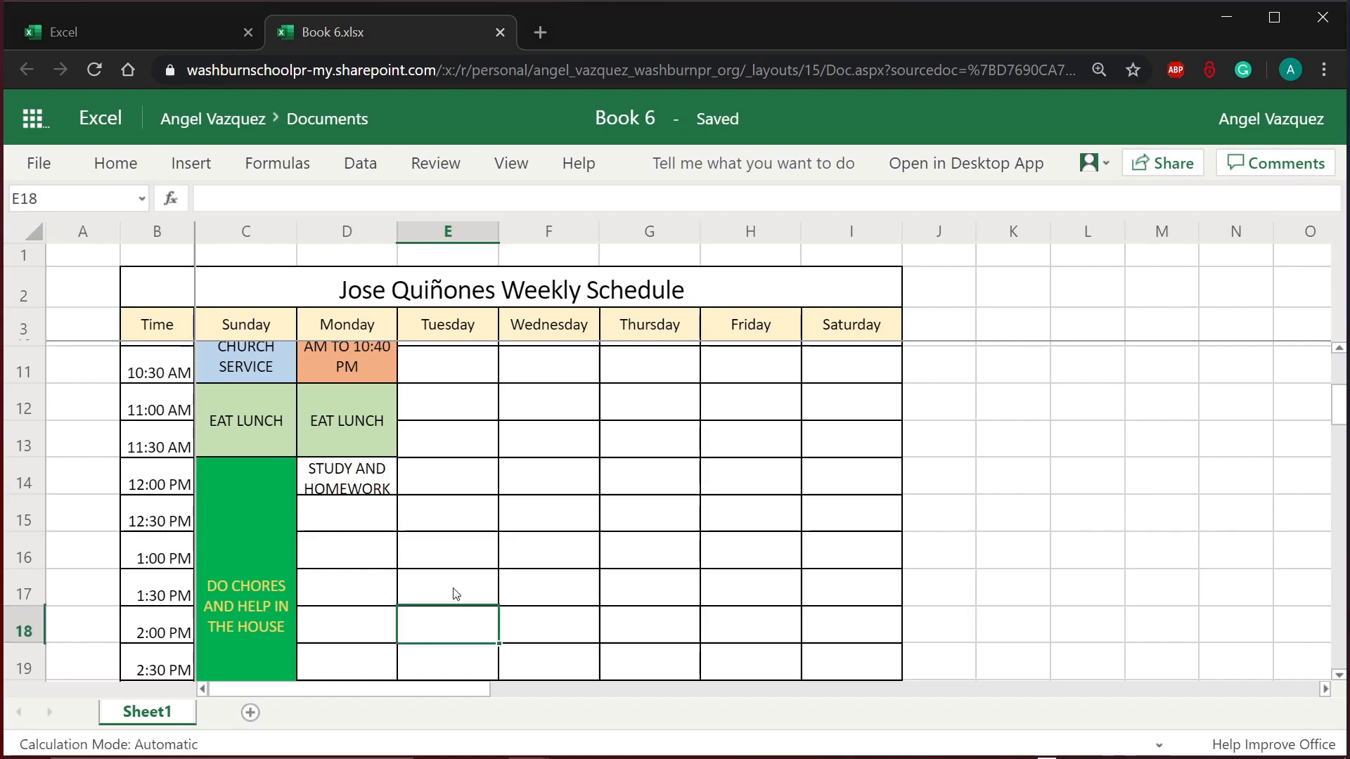
drag(346, 479, 331, 551)
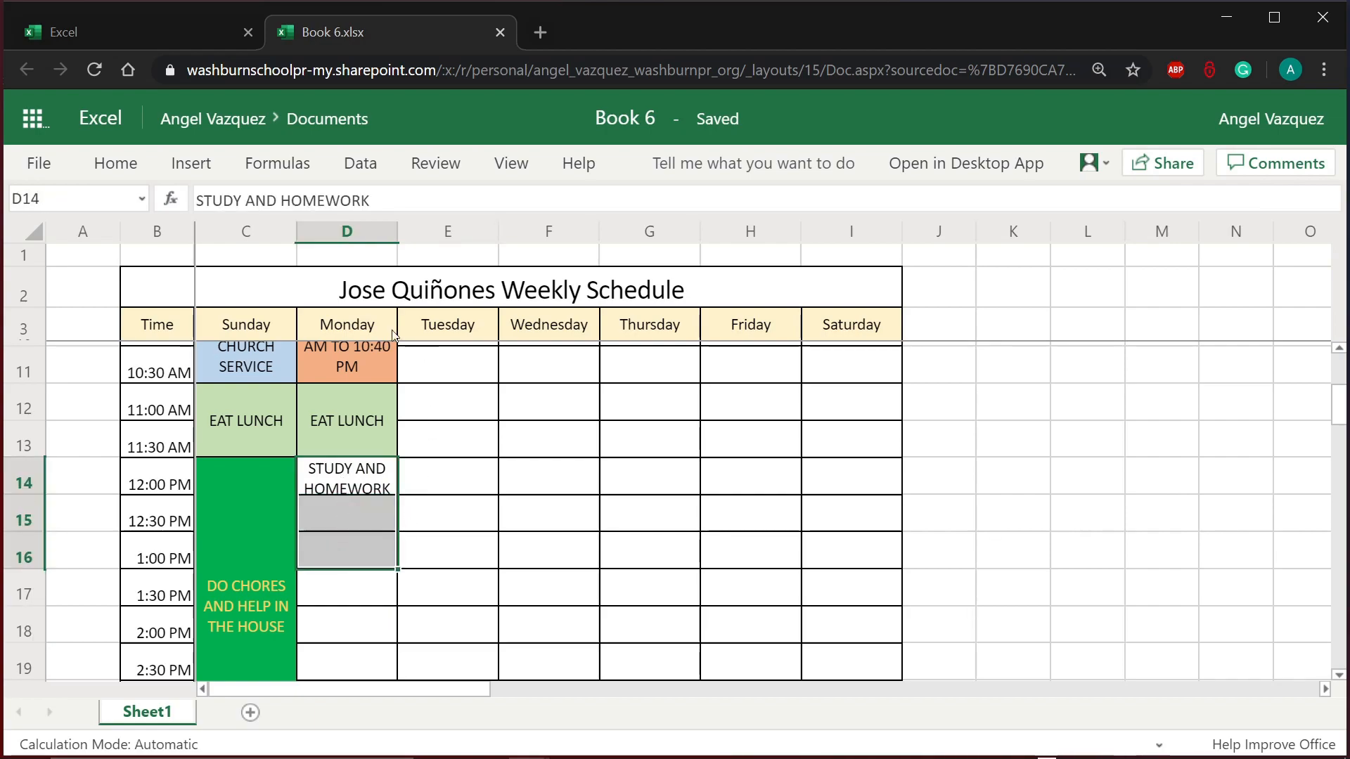
click(111, 168)
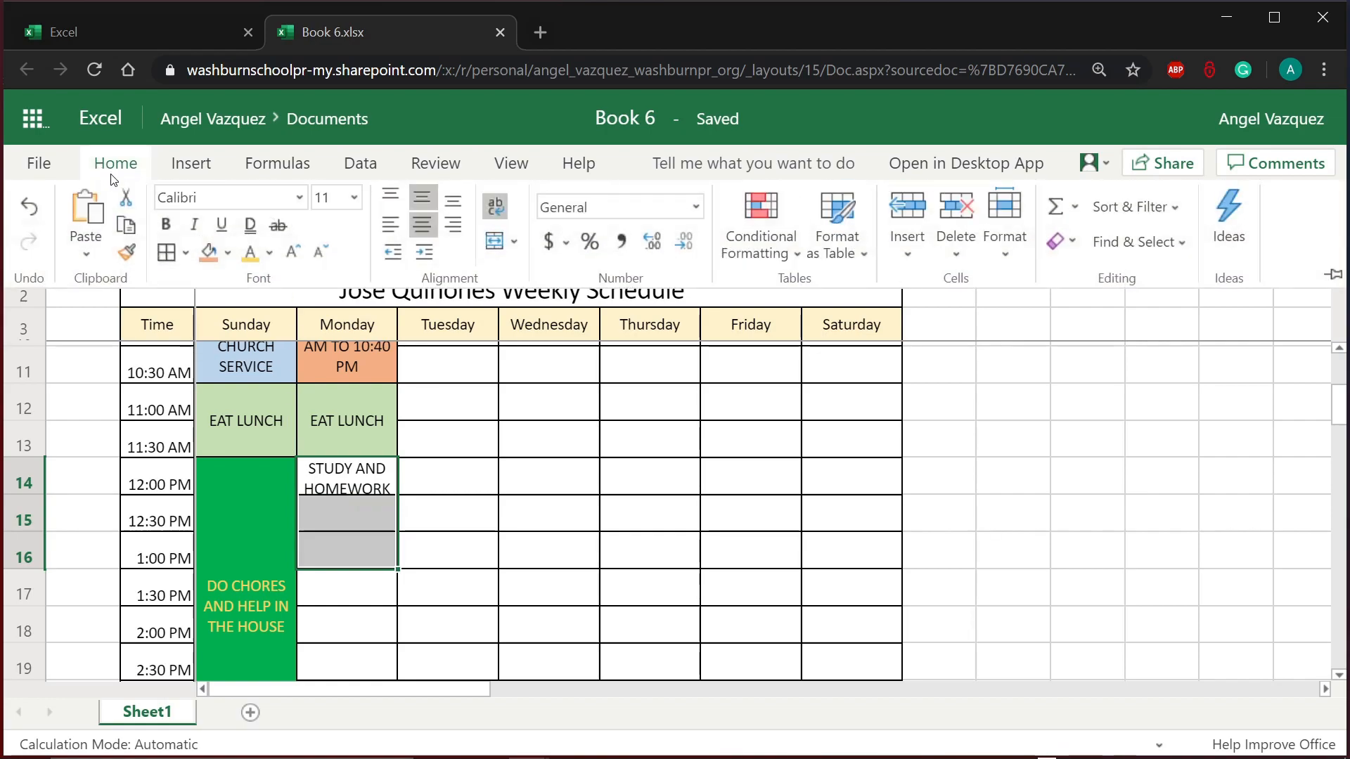
click(494, 241)
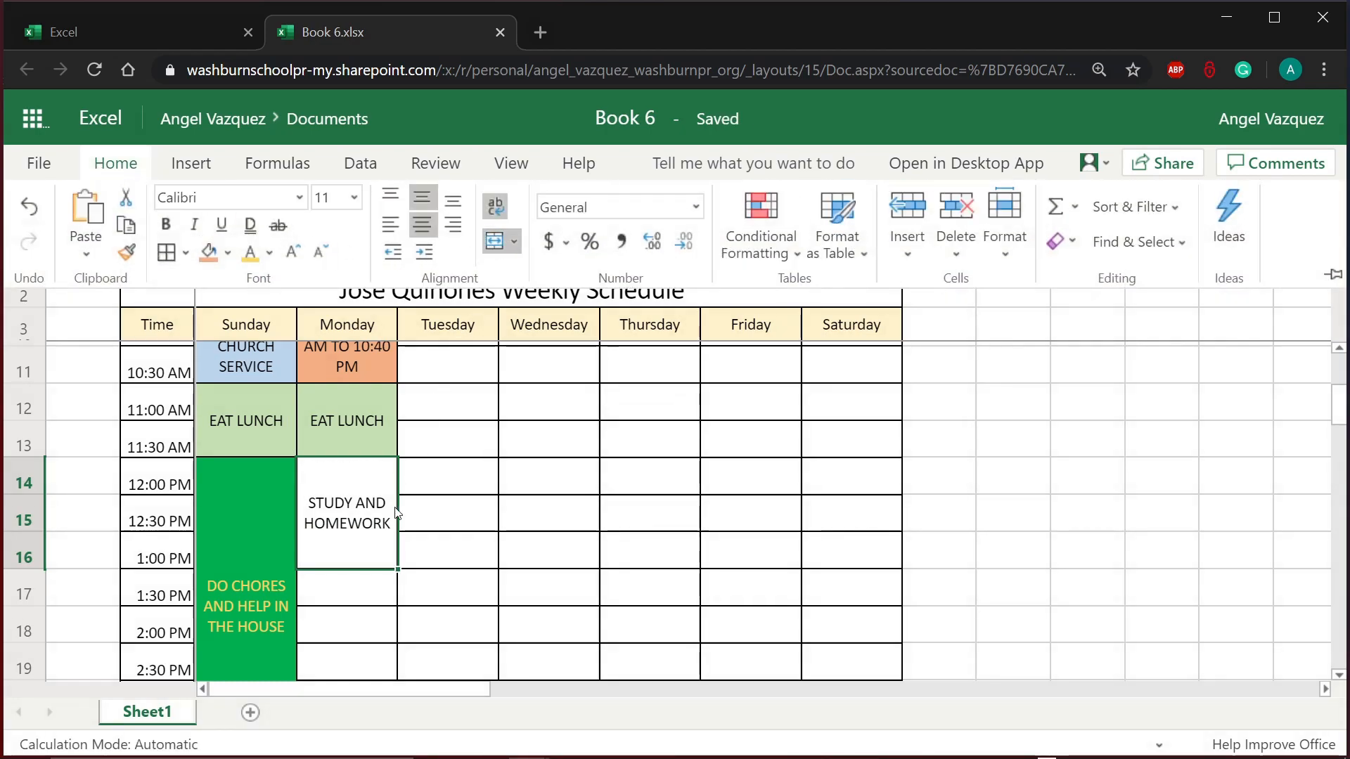
click(373, 596)
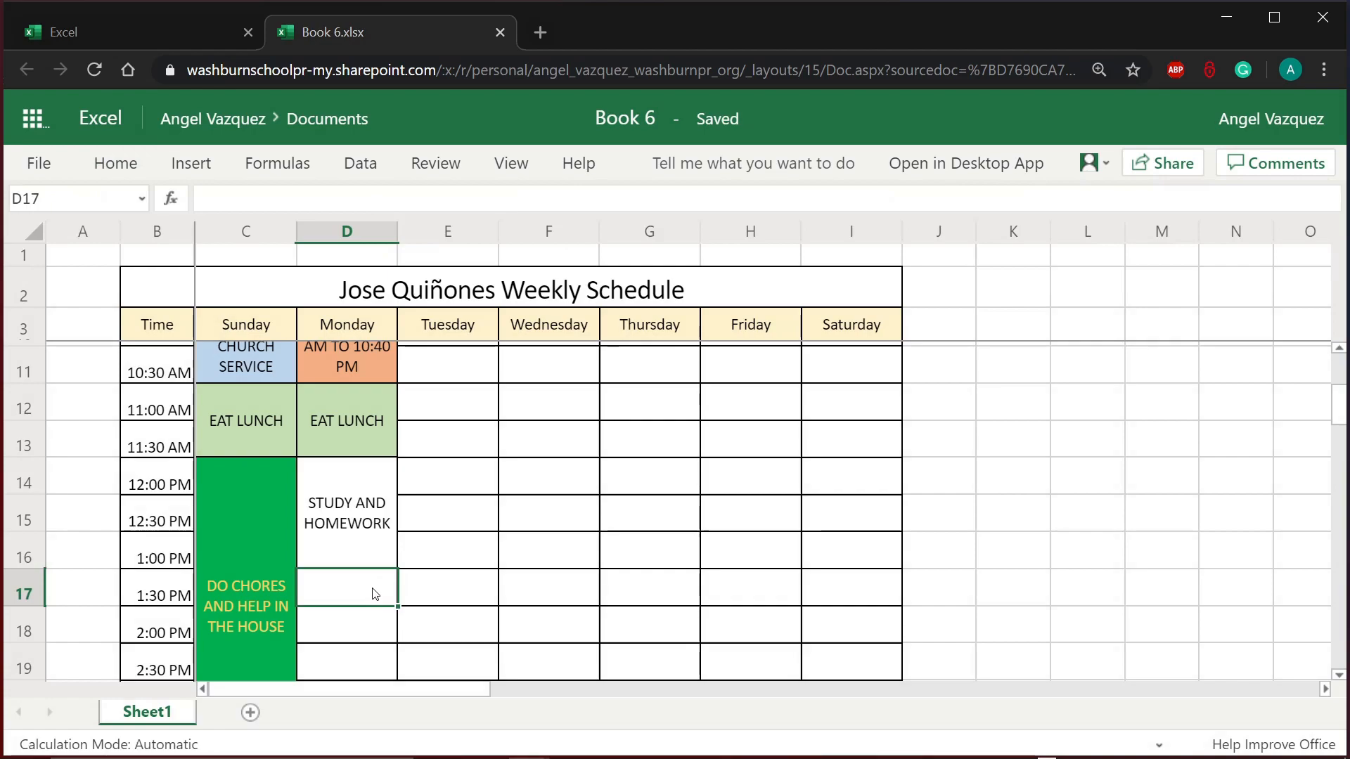
Step: Enter SNACK in Monday's 1:30 PM cell D17 and check it against the STUDY AND HOMEWORK block
text(SNACK)
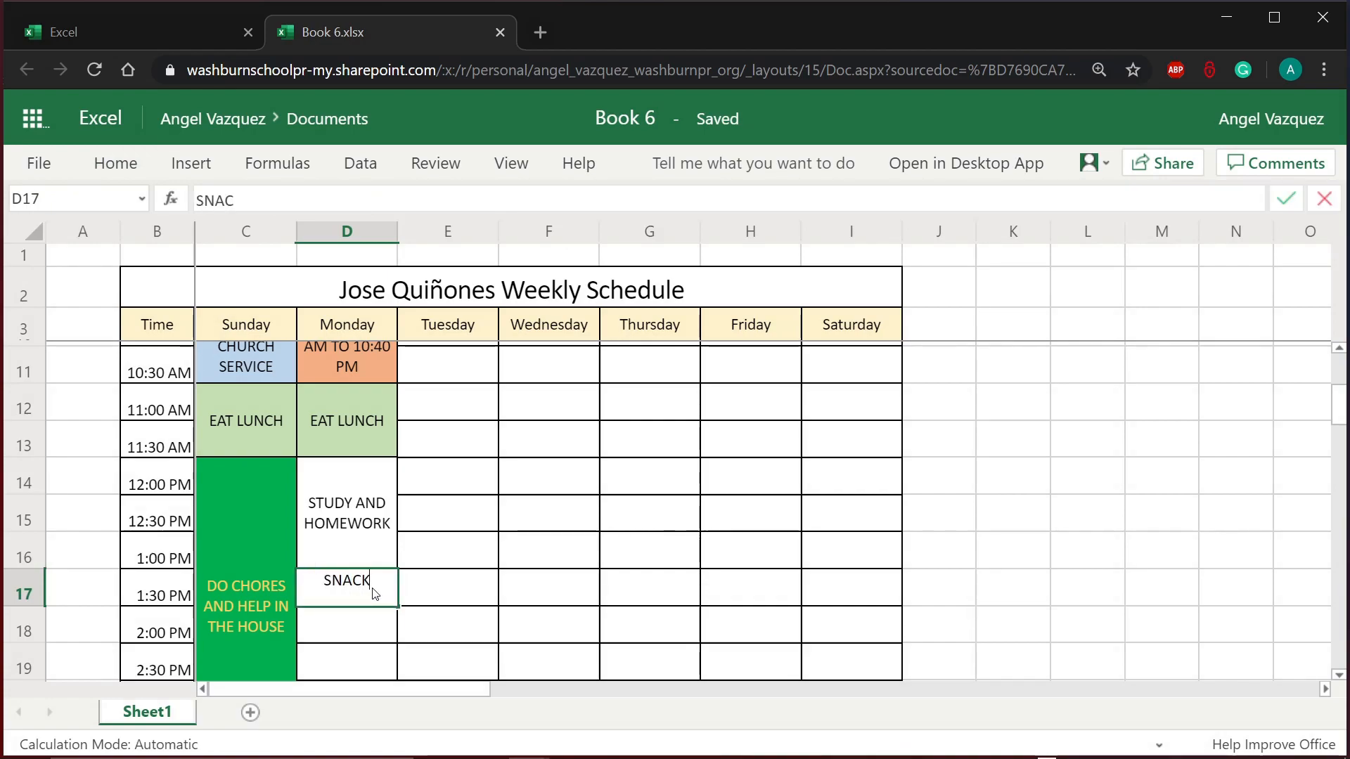
key(Return)
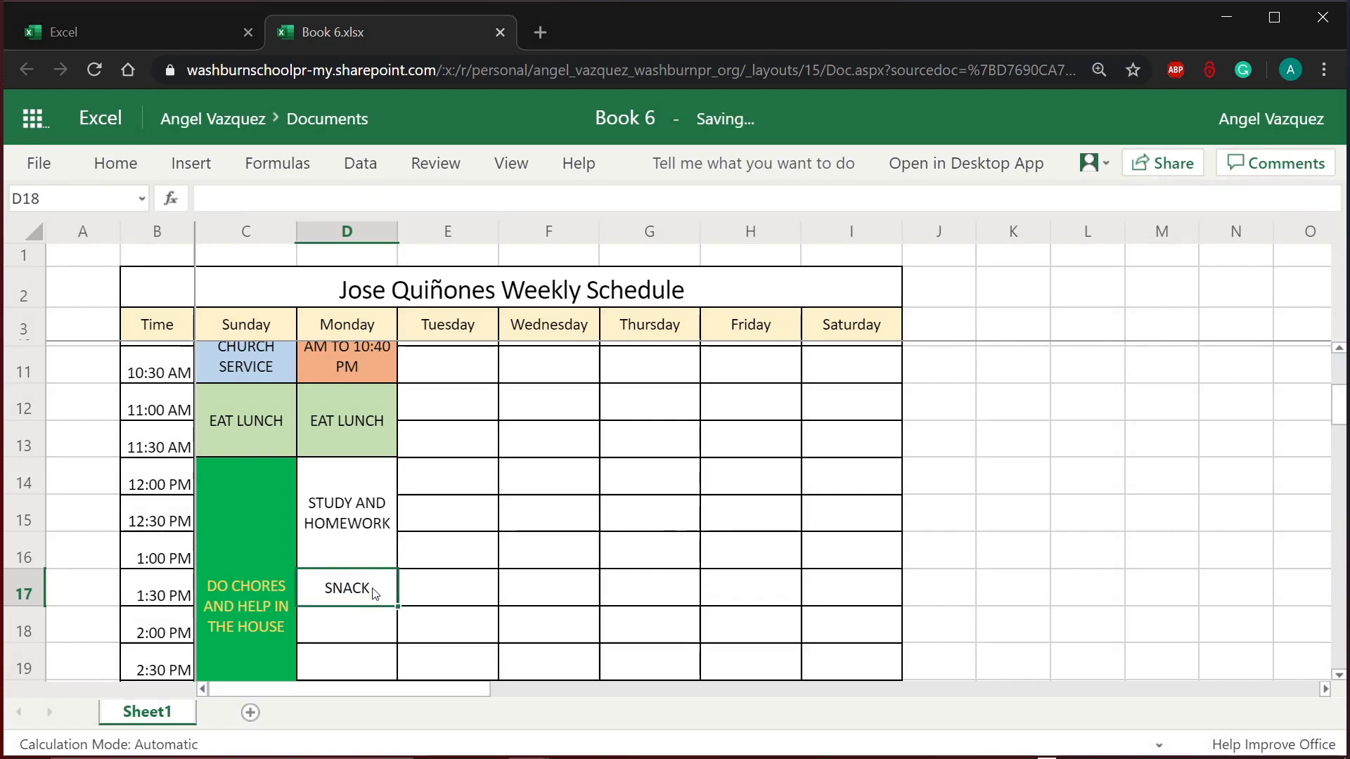
click(375, 594)
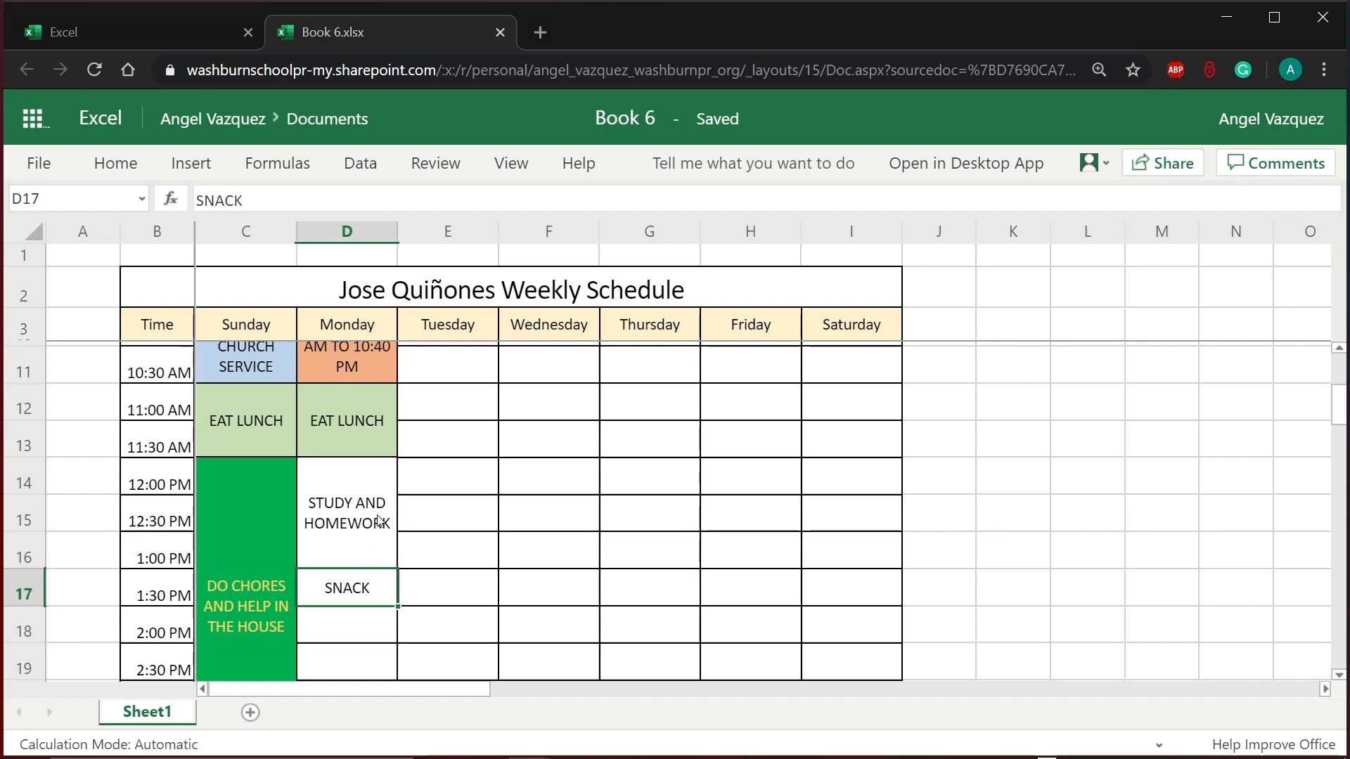
key(Up)
click(351, 616)
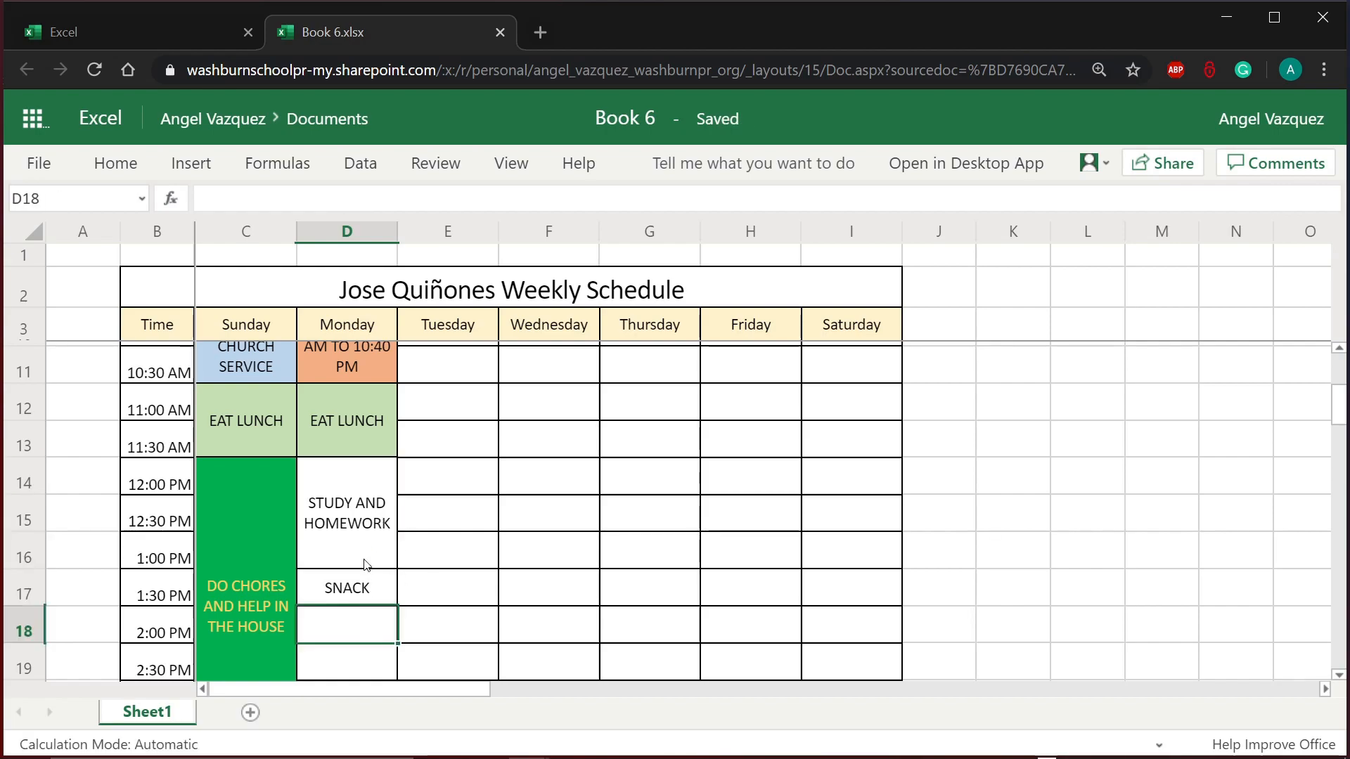
click(366, 563)
click(364, 599)
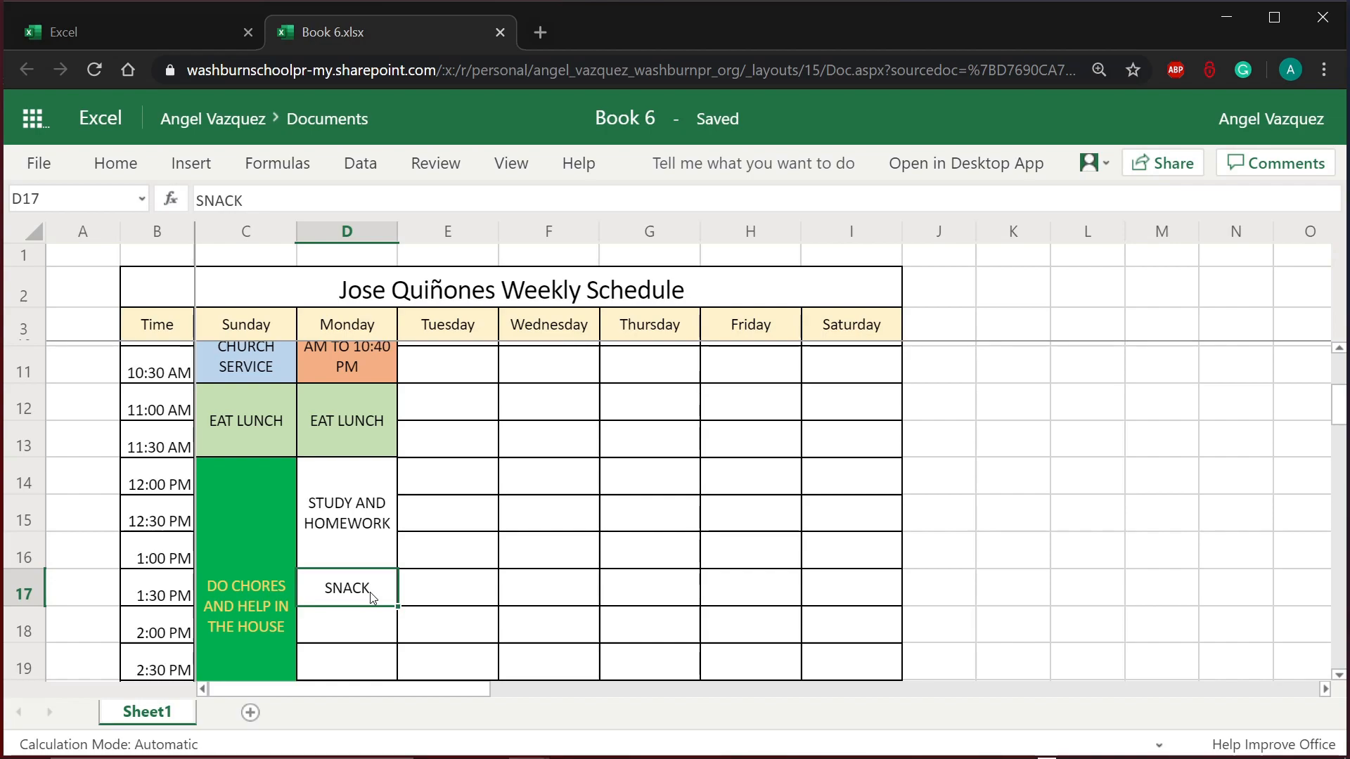
click(340, 634)
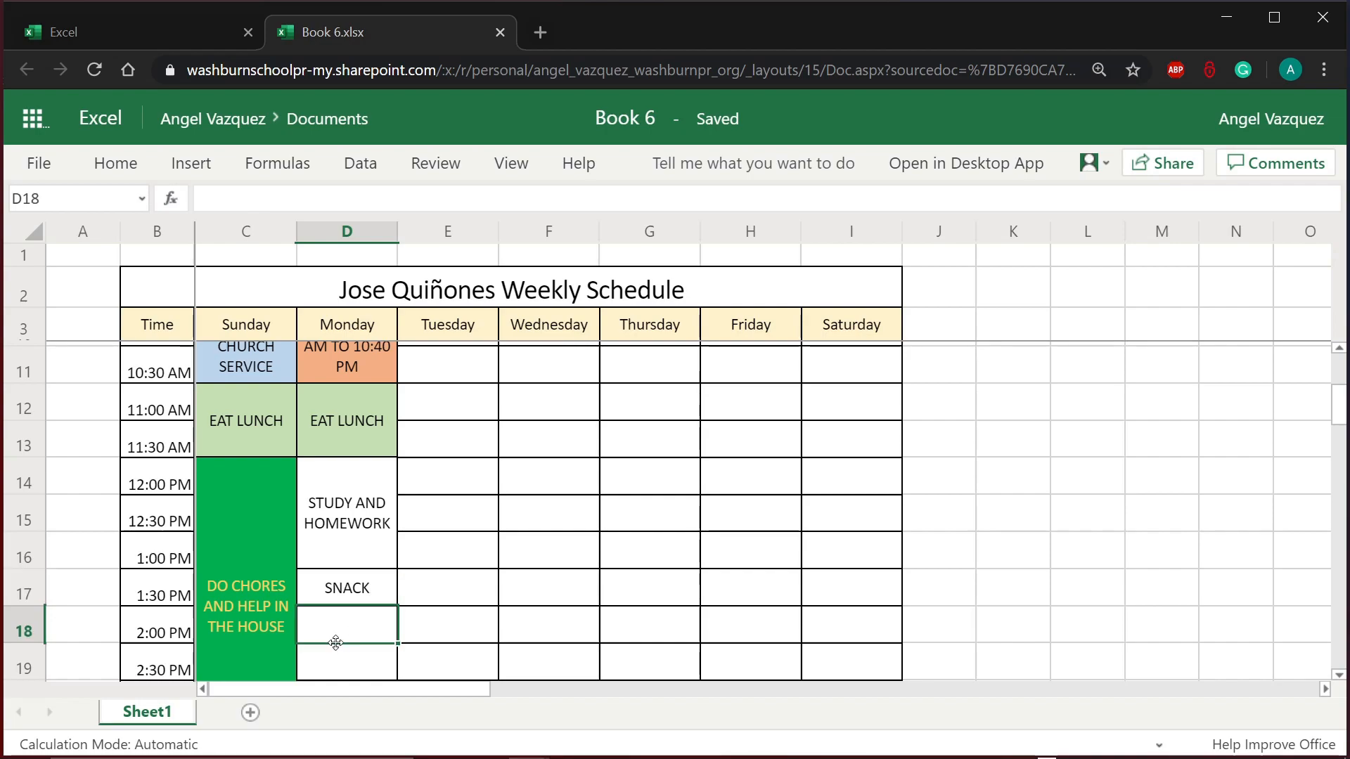
click(375, 550)
click(380, 592)
click(379, 615)
click(374, 534)
click(364, 627)
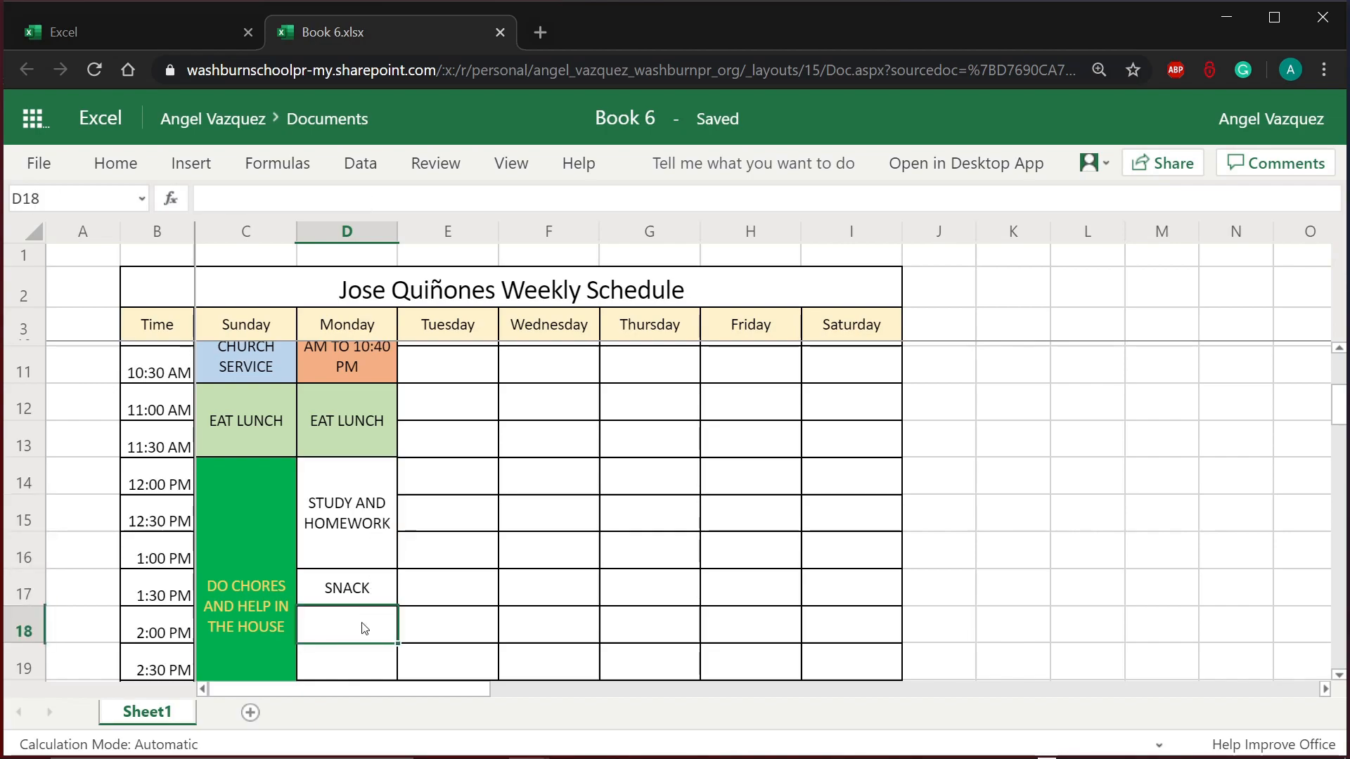
click(363, 541)
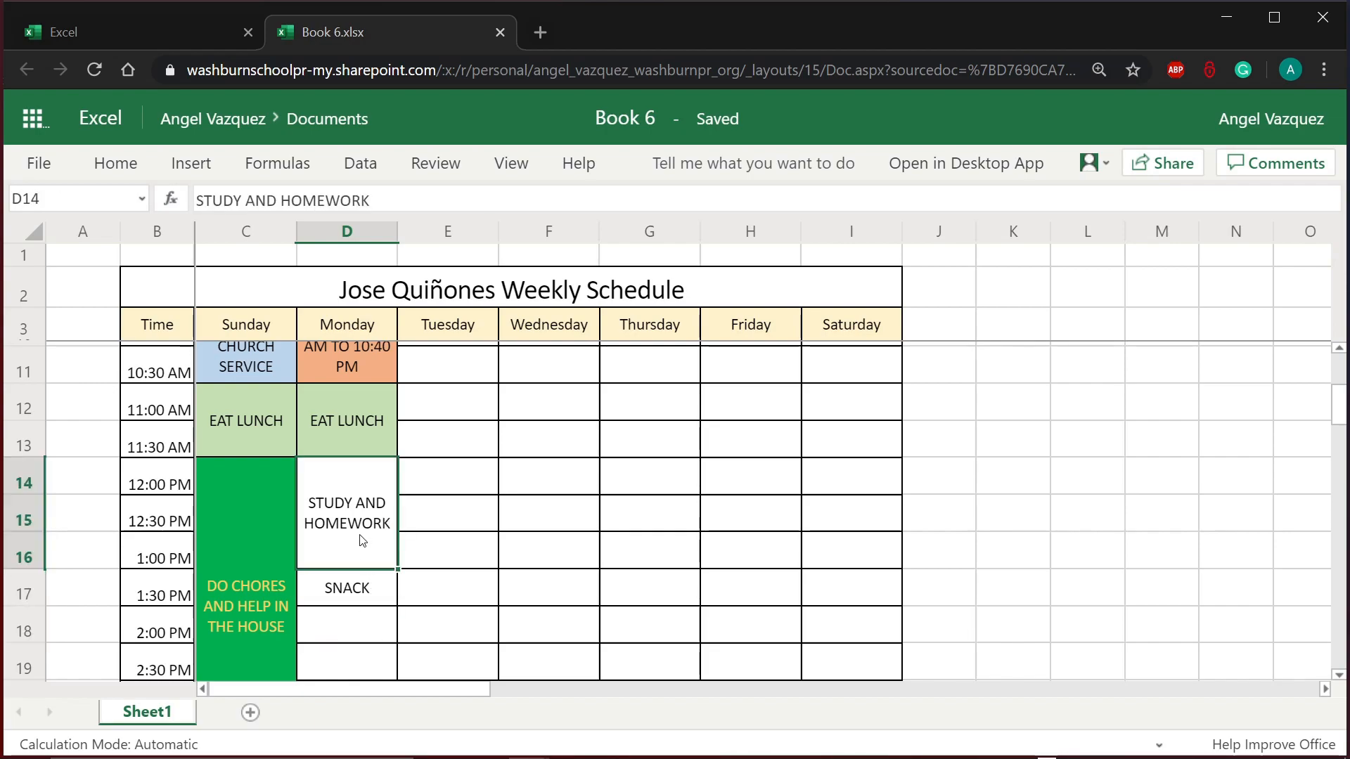
Step: Fill the merged STUDY AND HOMEWORK block light gold
click(135, 174)
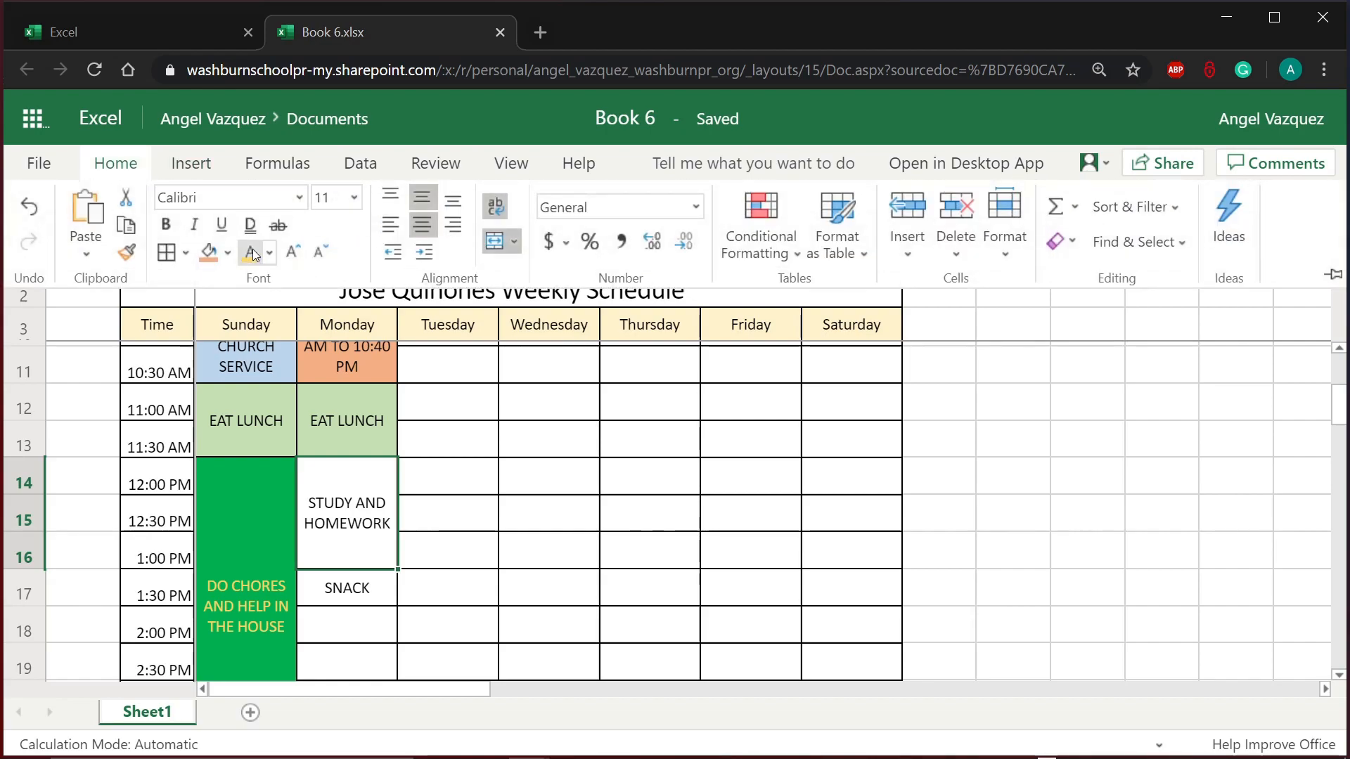
click(227, 254)
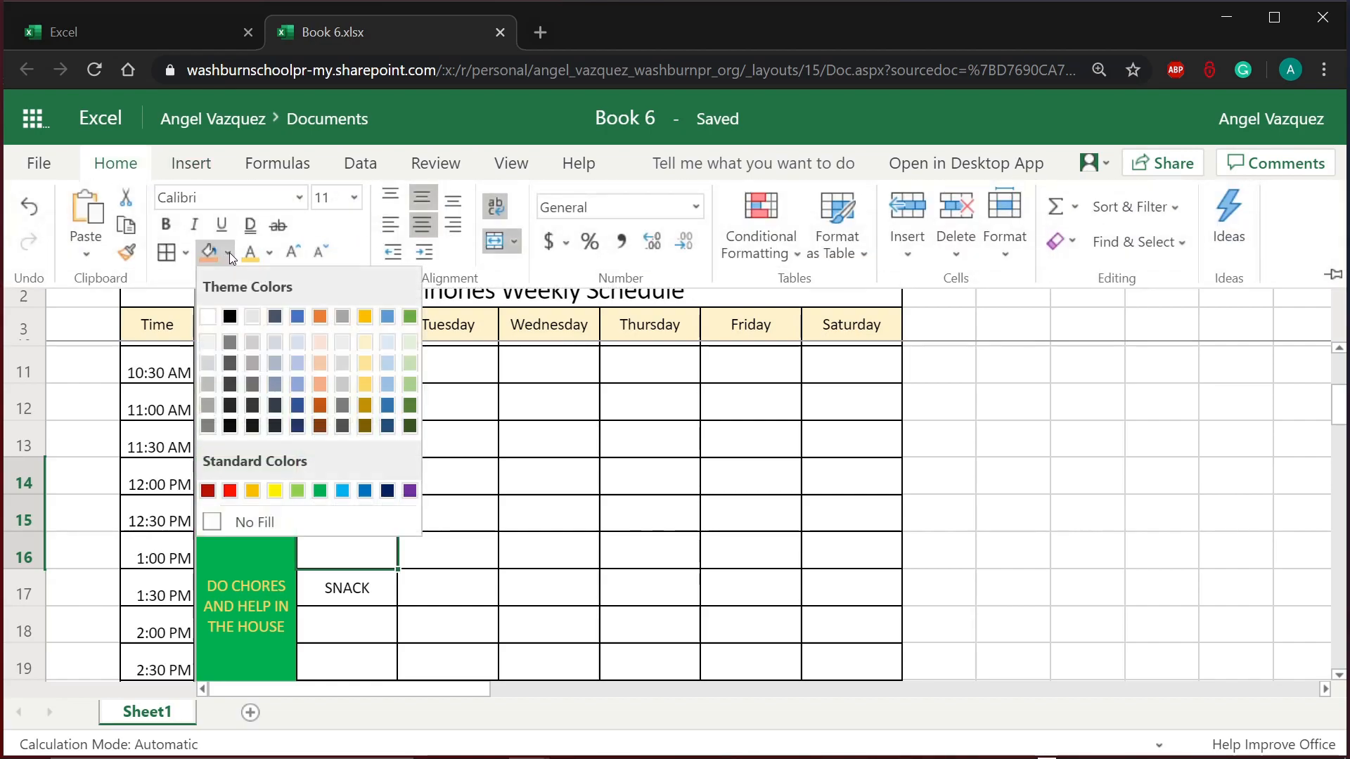
click(365, 369)
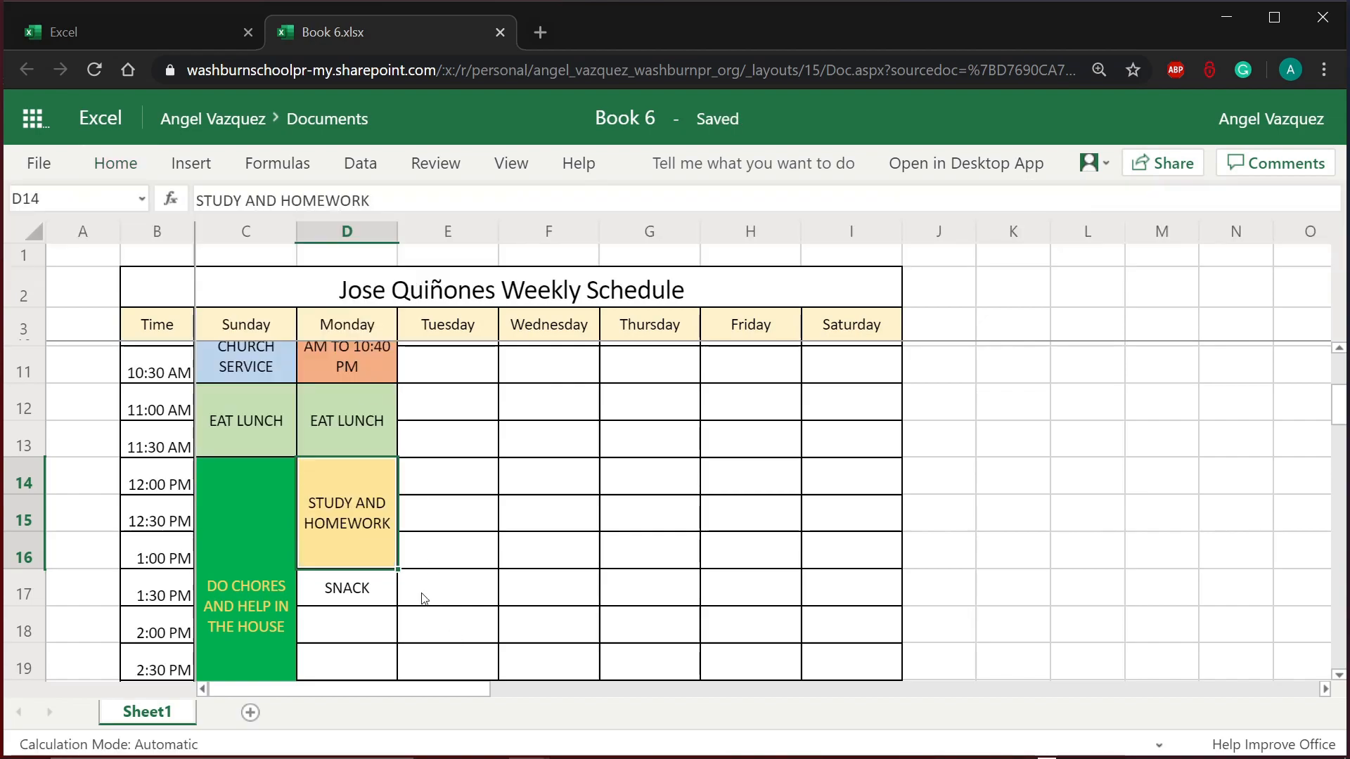
Step: Give the SNACK cell D17 the same light green fill as the EAT LUNCH blocks
click(373, 441)
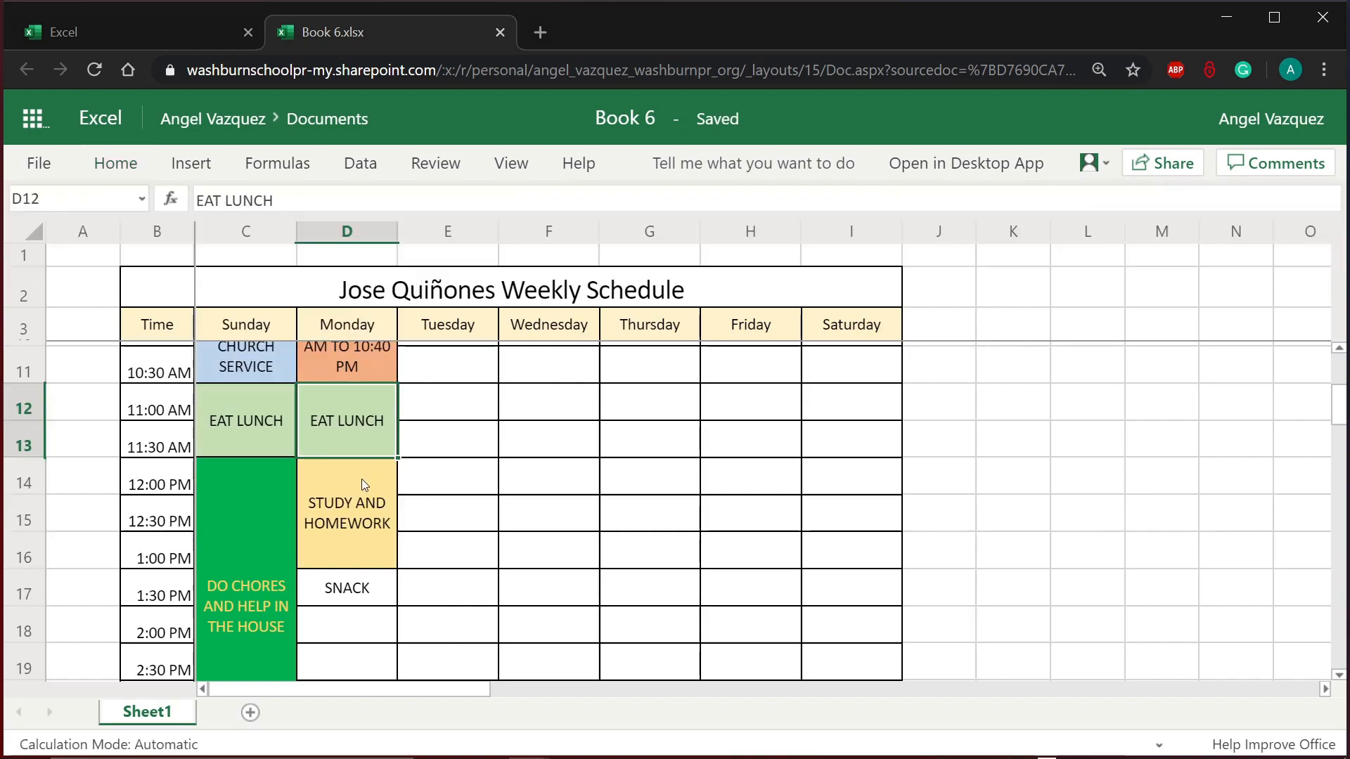
click(352, 552)
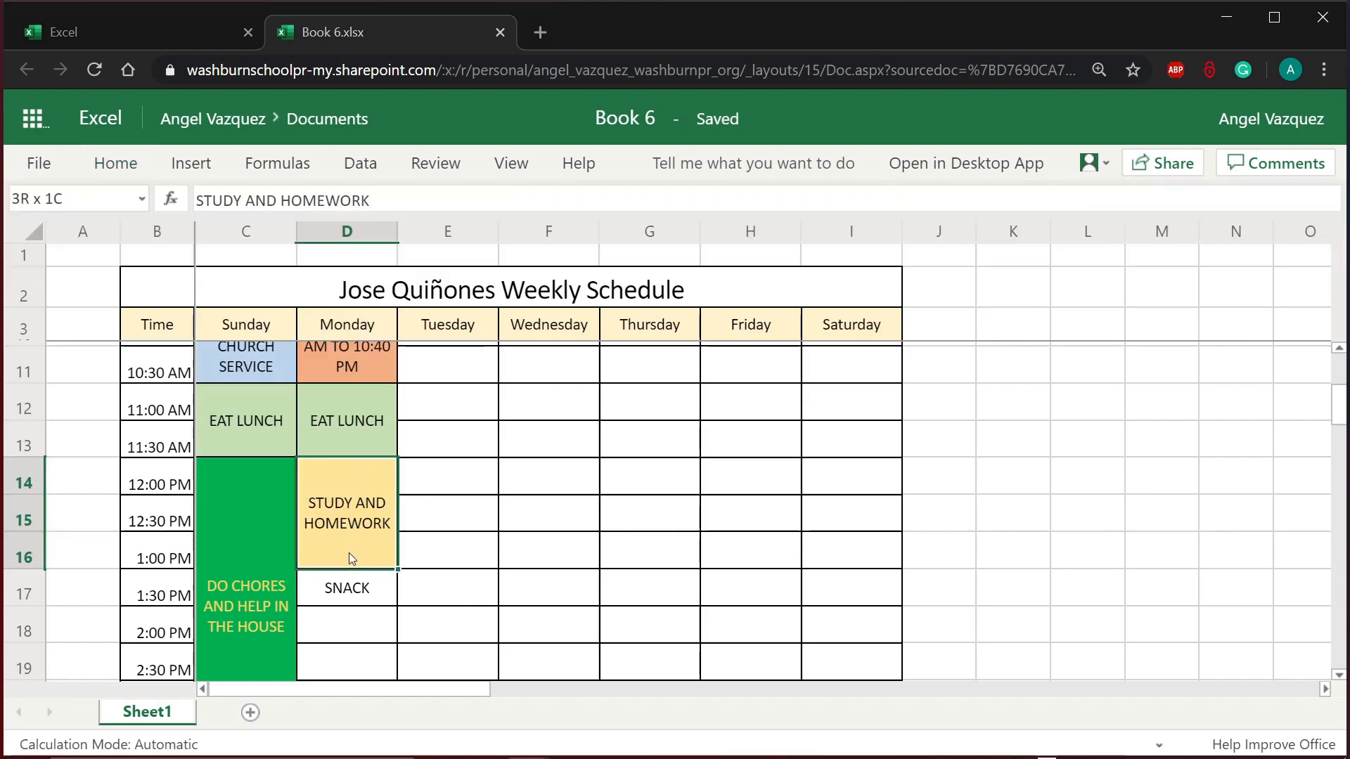
click(389, 596)
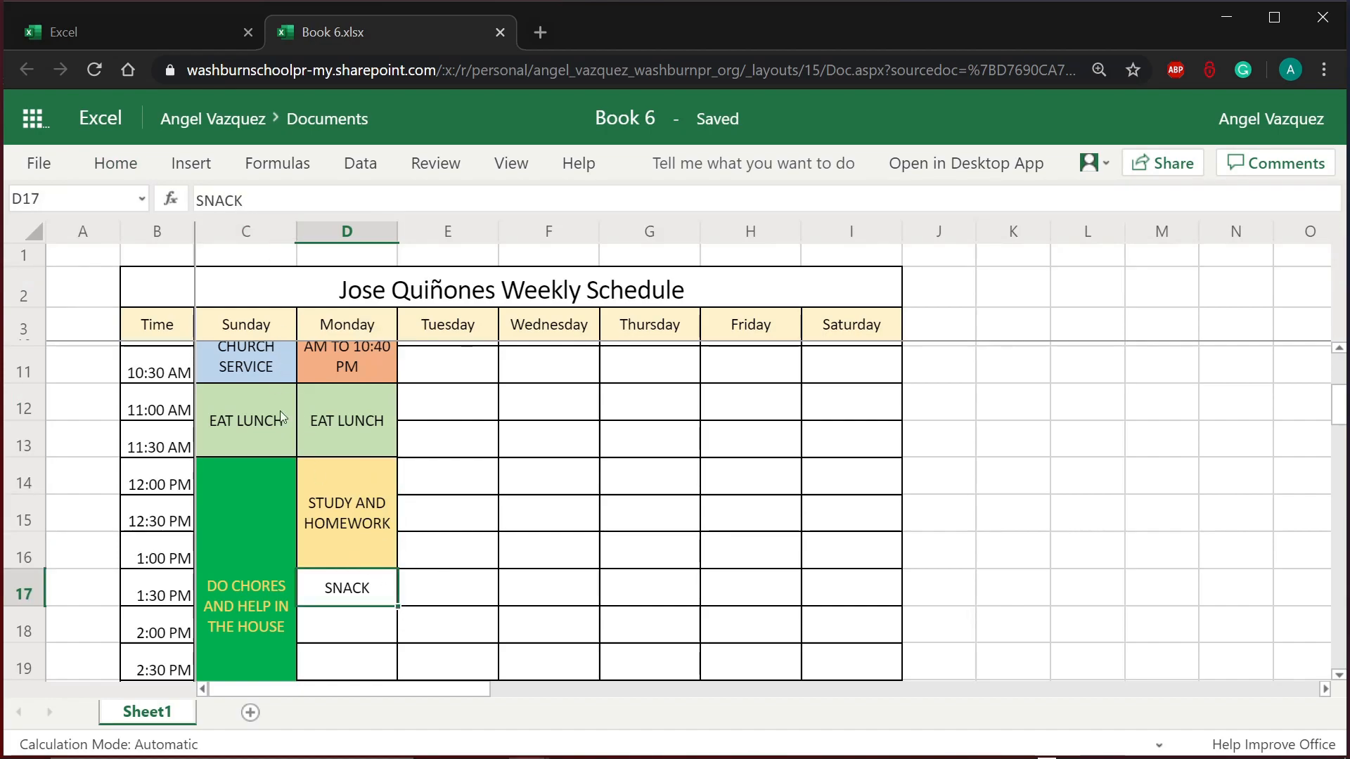
click(243, 400)
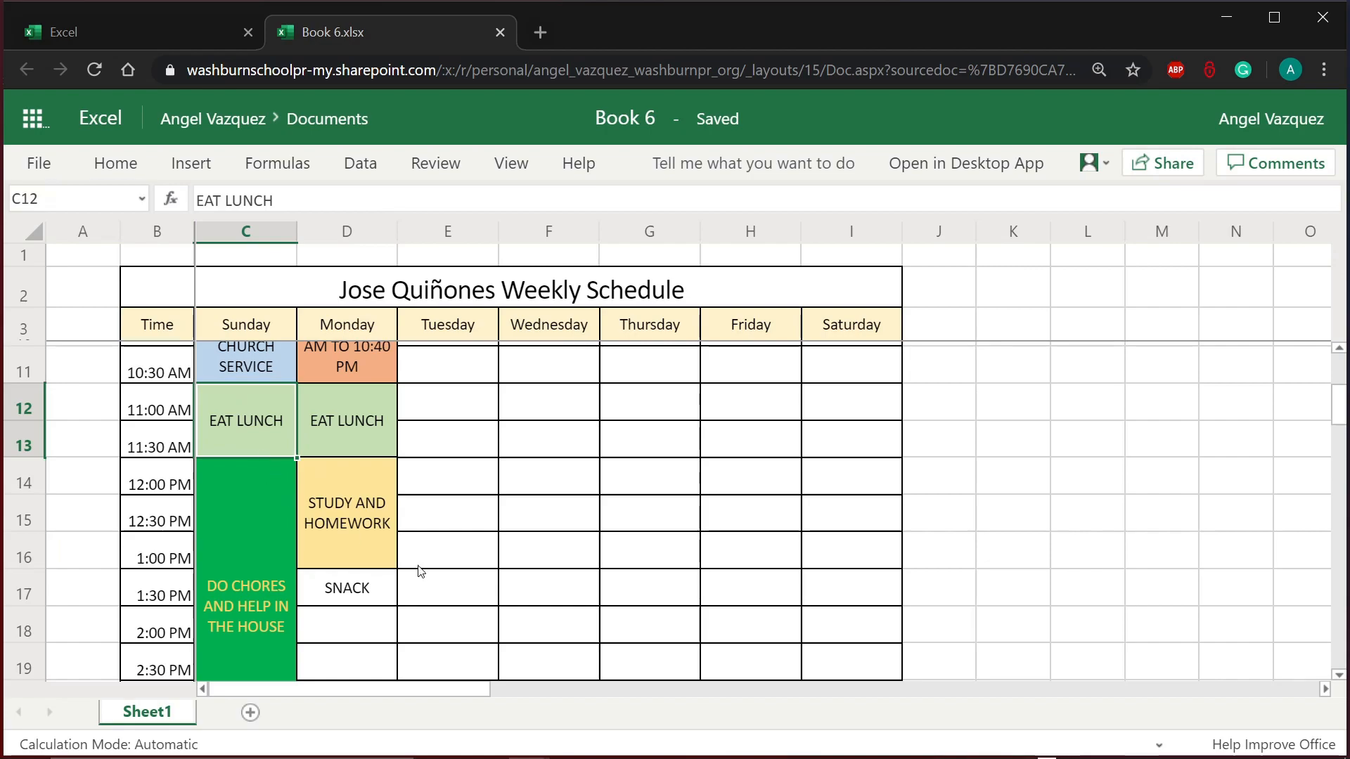
click(375, 583)
click(116, 163)
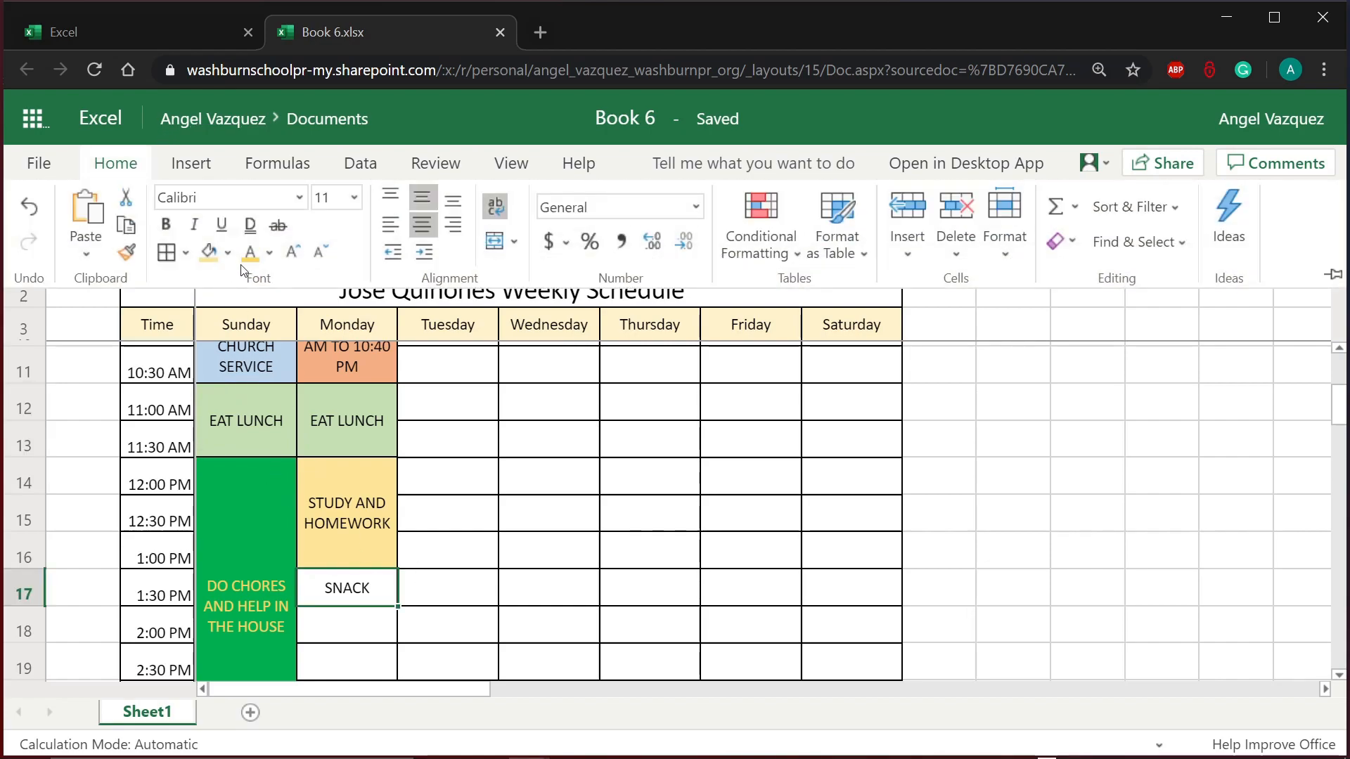
click(227, 251)
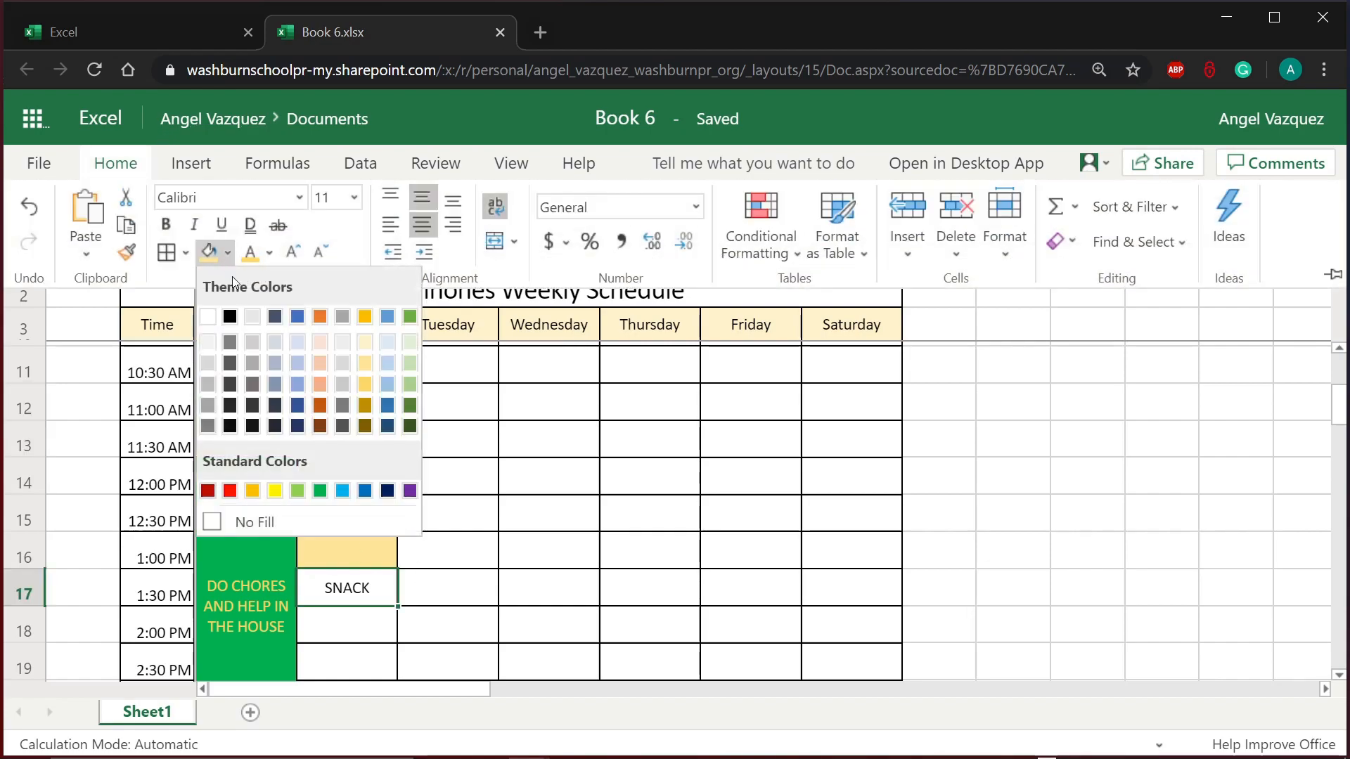
click(410, 362)
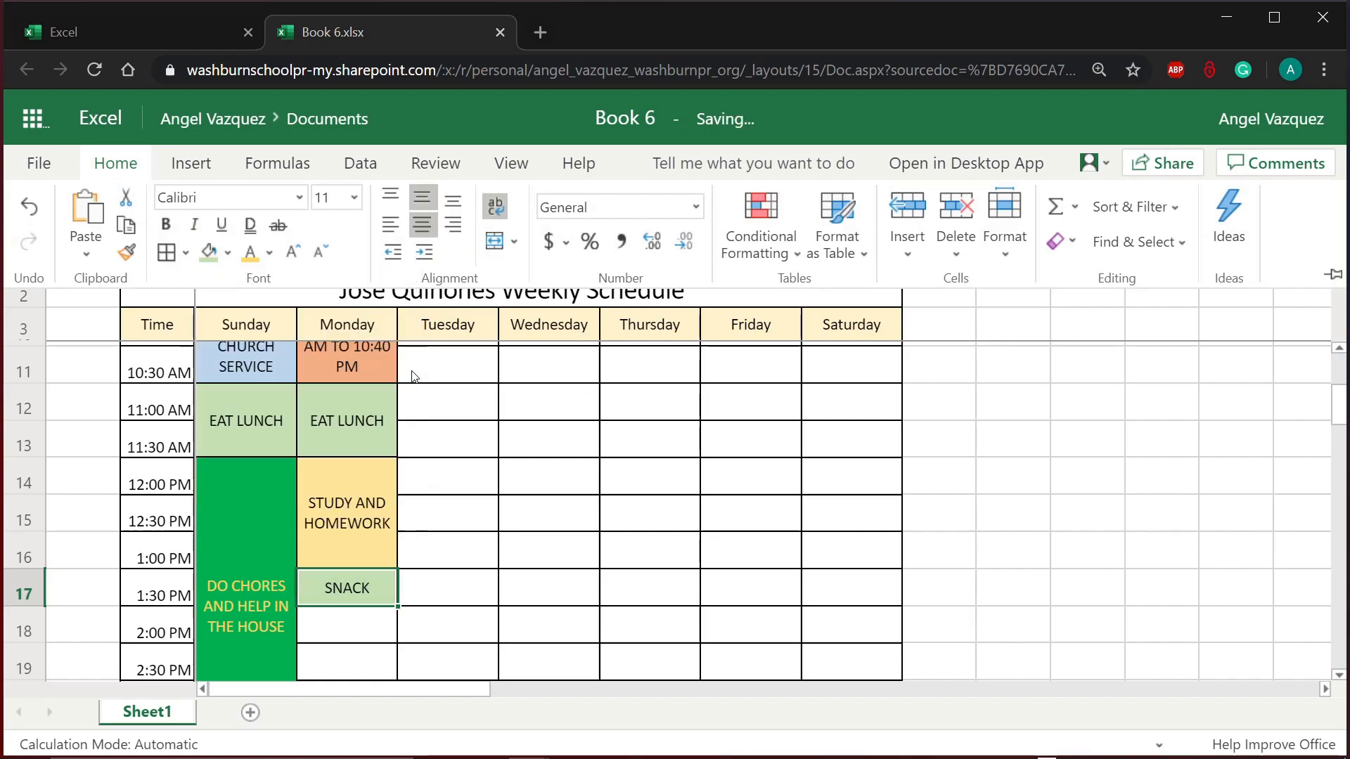
scroll(424, 593, down, 1)
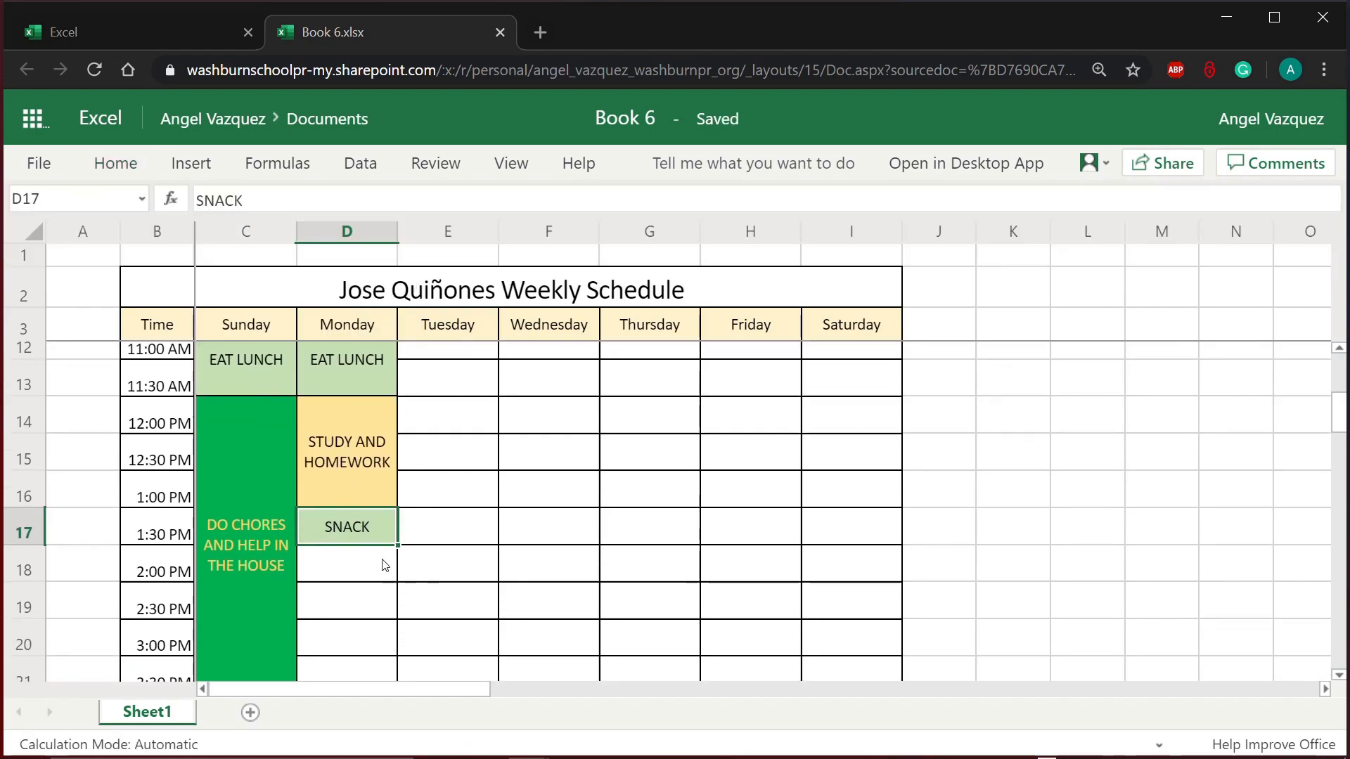
Step: Copy the merged STUDY AND HOMEWORK block into D18 for Monday's 2:00 PM slot
click(385, 565)
click(357, 456)
click(360, 479)
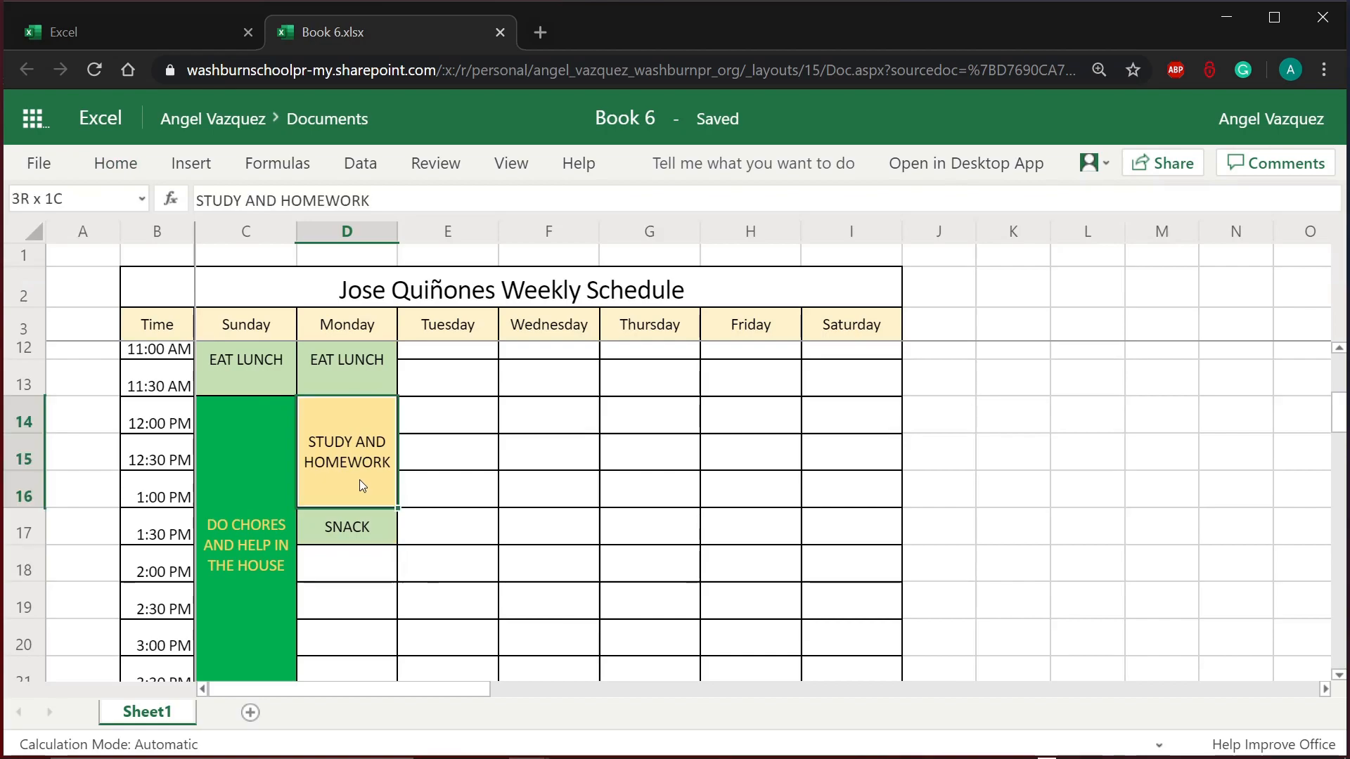
key(ctrl+c)
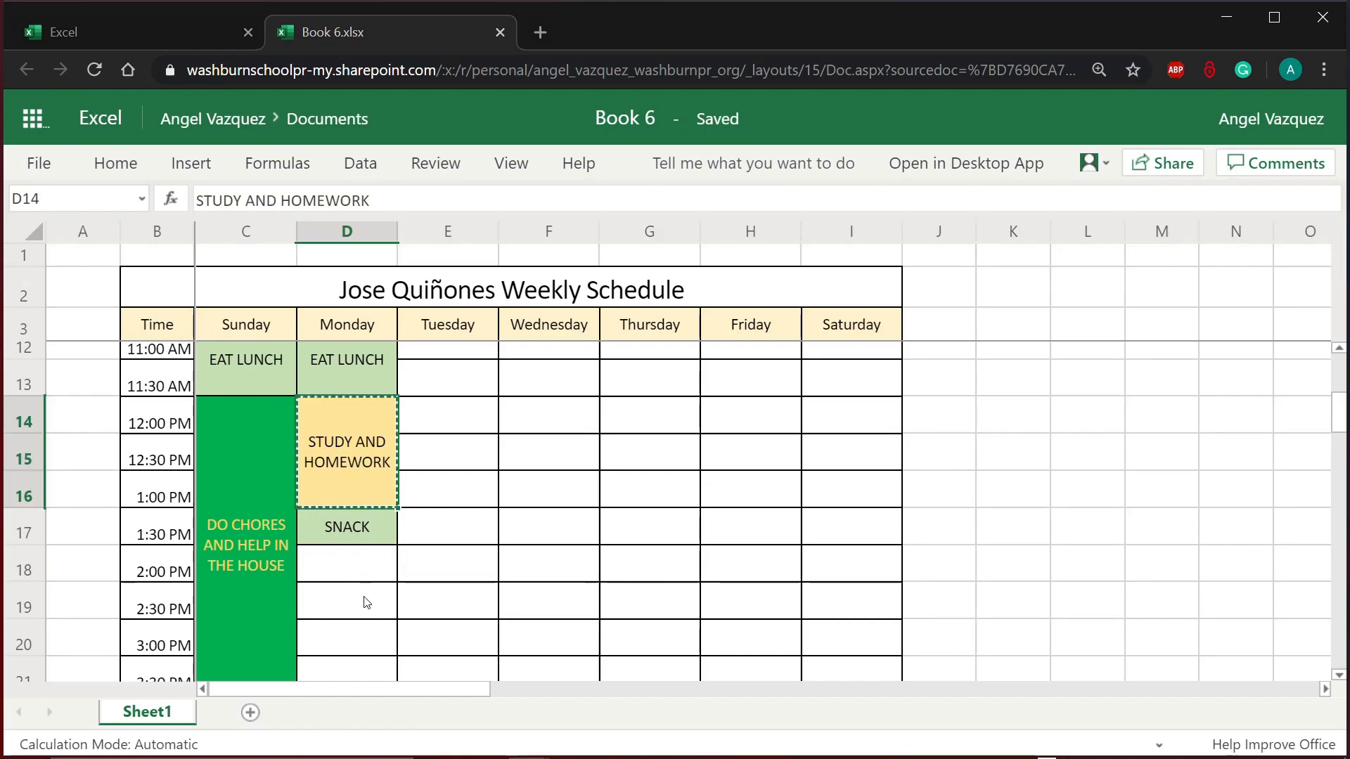
click(361, 566)
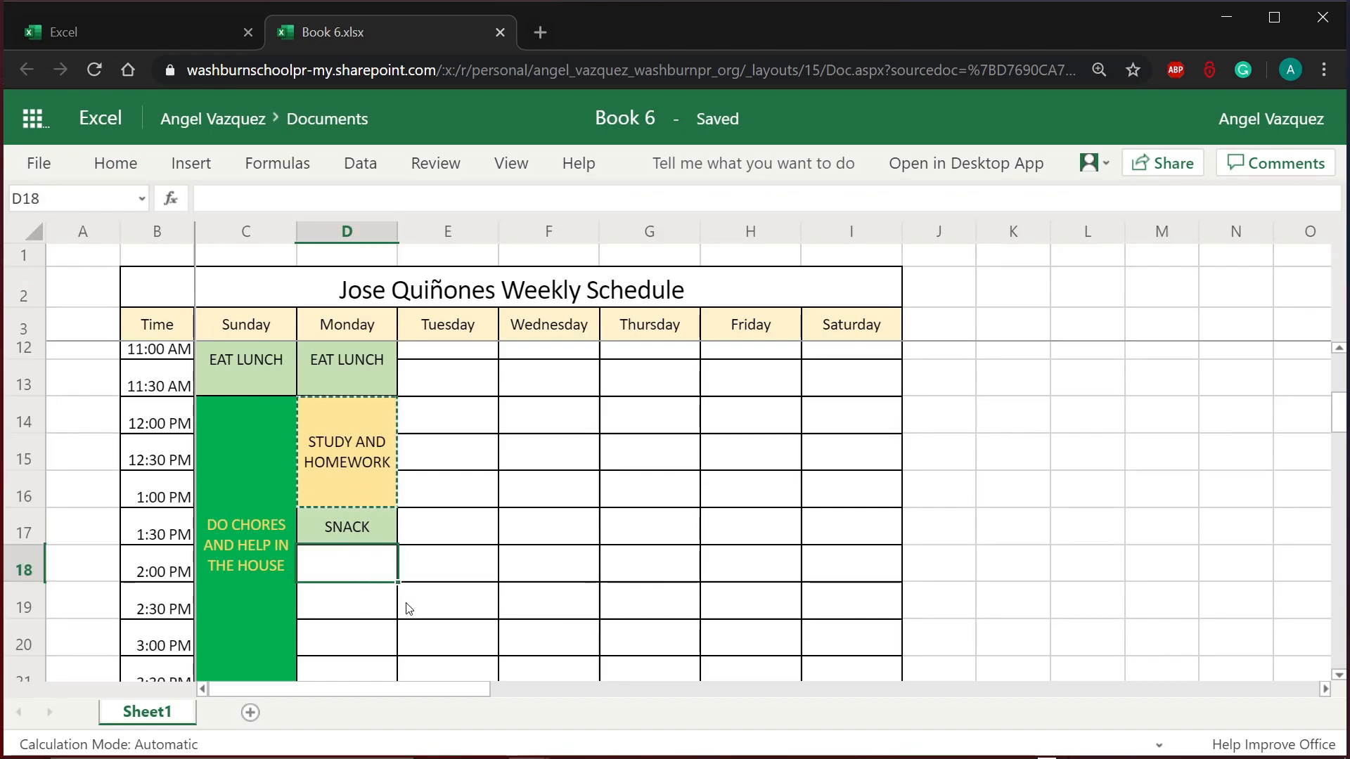
key(ctrl+v)
click(467, 603)
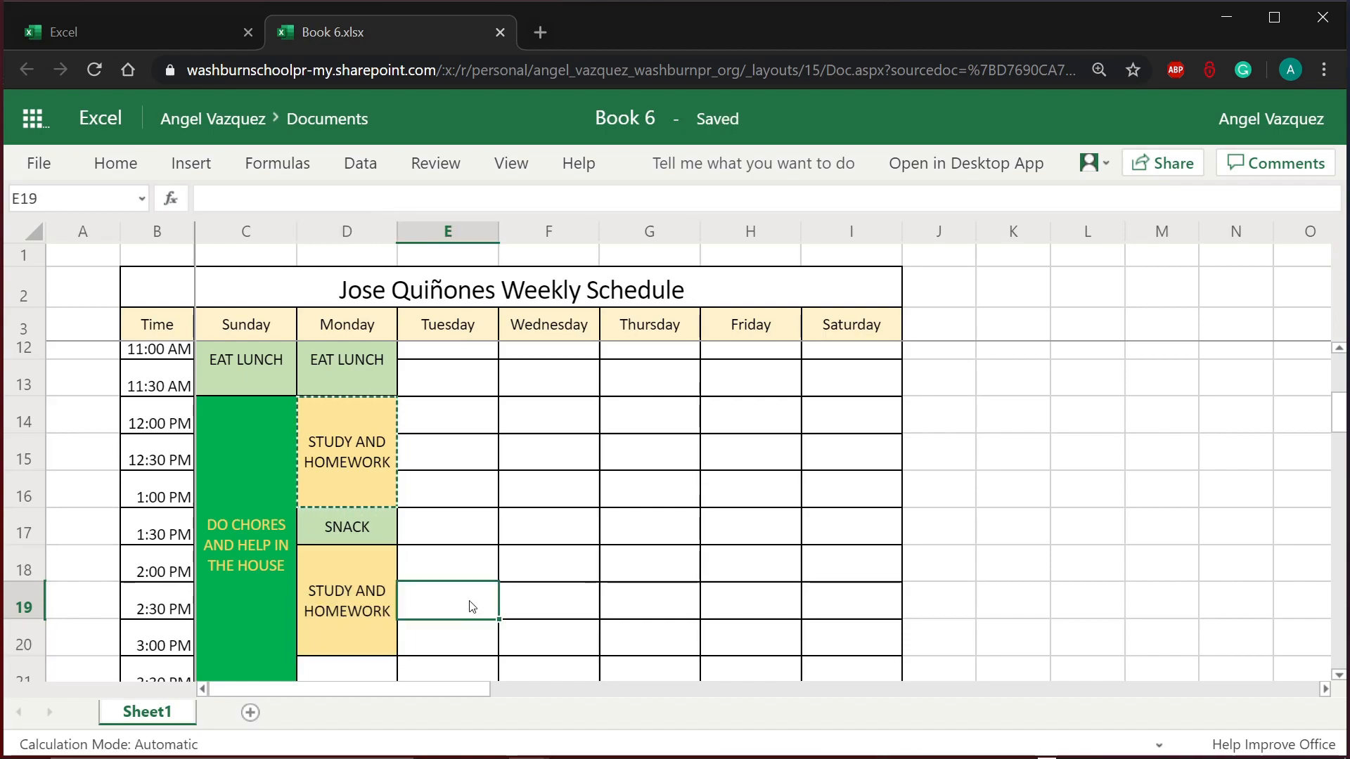
click(386, 592)
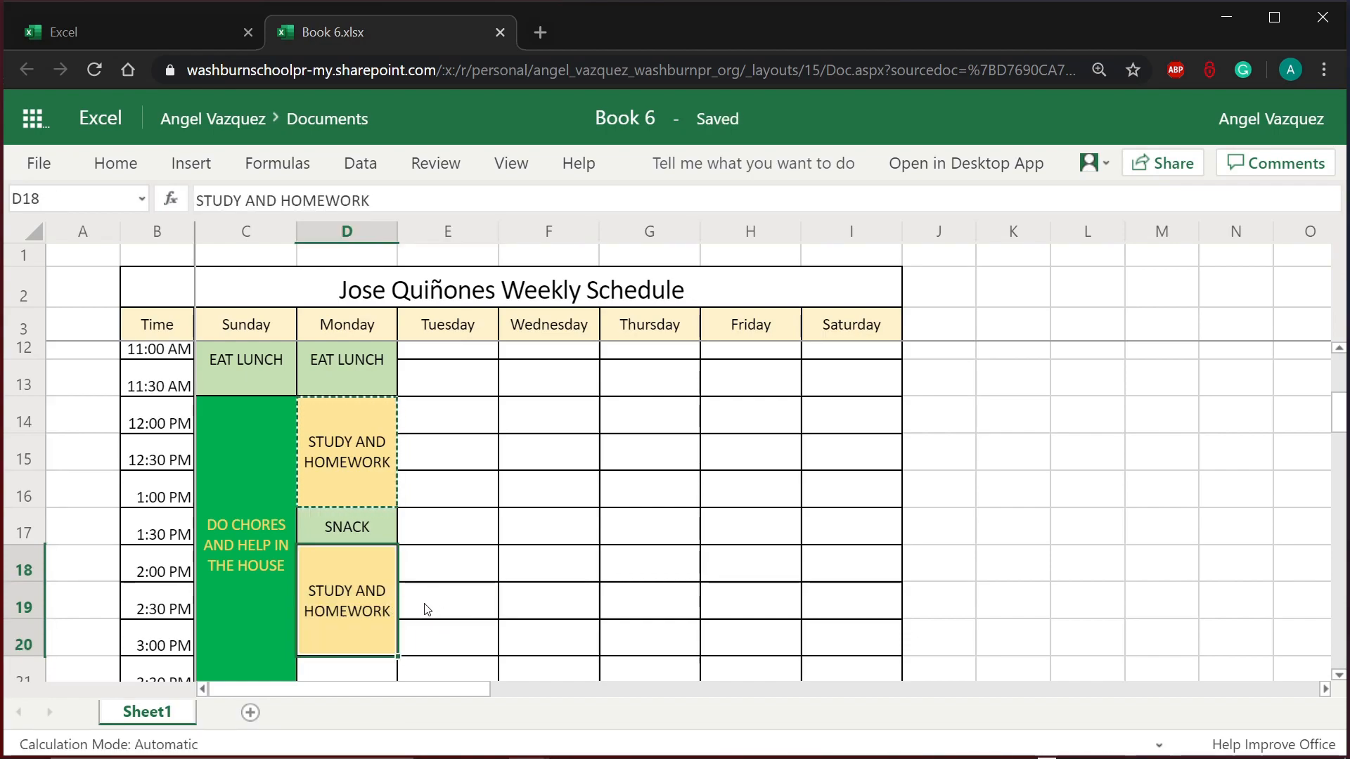
scroll(426, 609, down, 1)
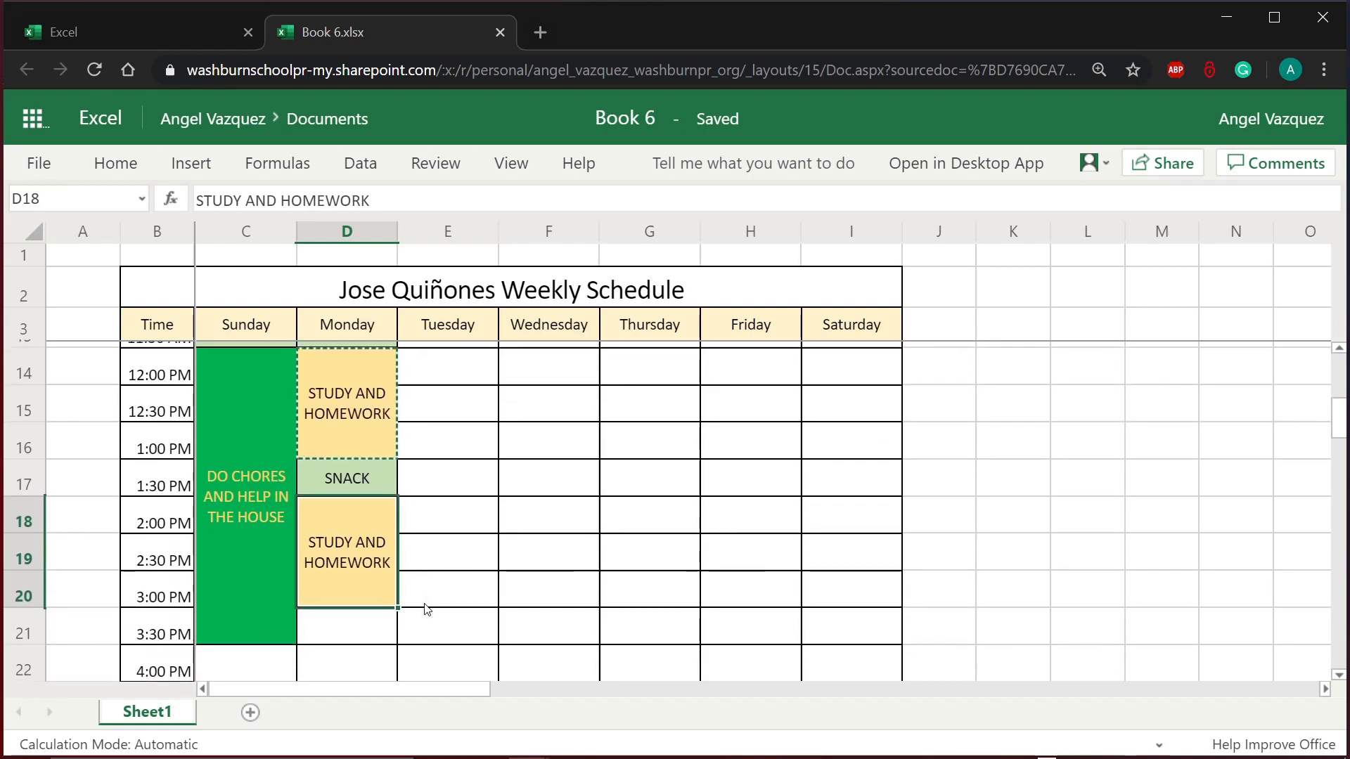
scroll(427, 609, up, 5)
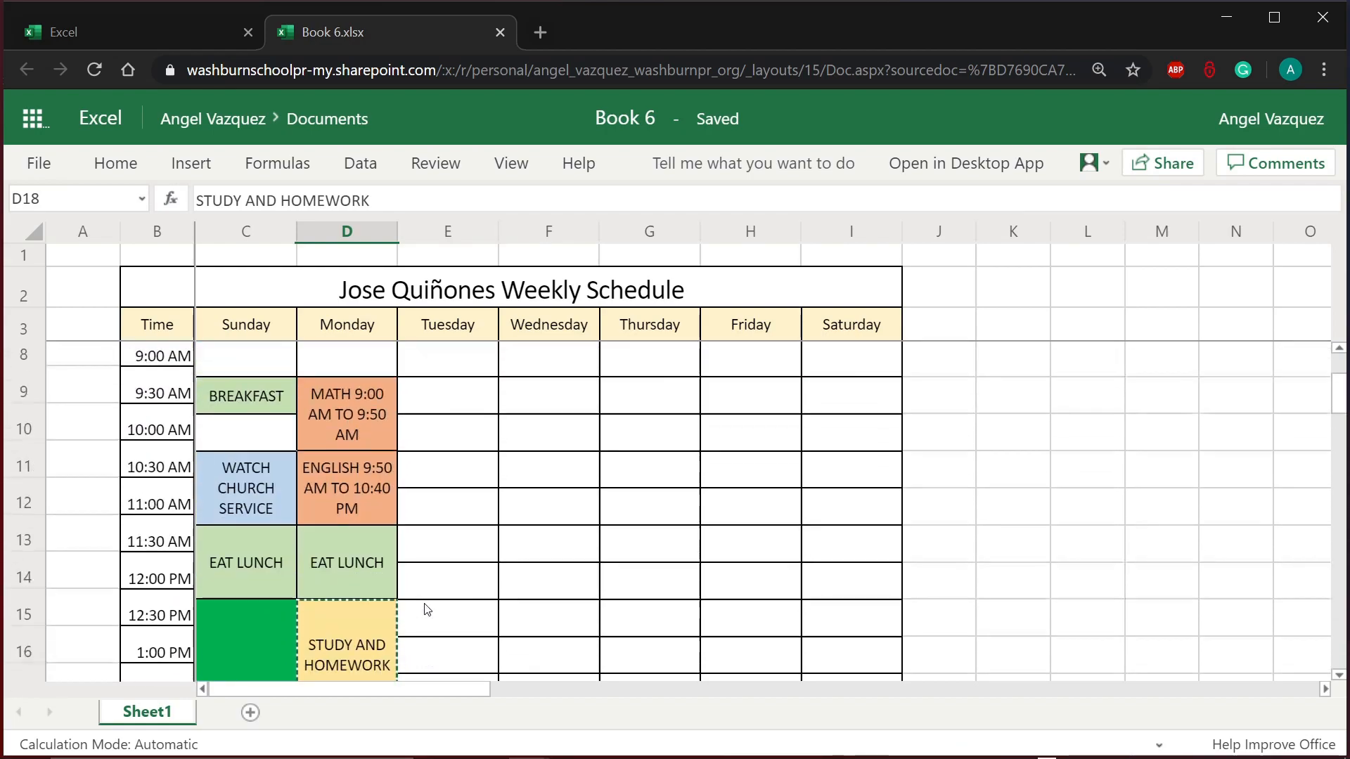
scroll(426, 609, down, 5)
scroll(426, 609, down, 1)
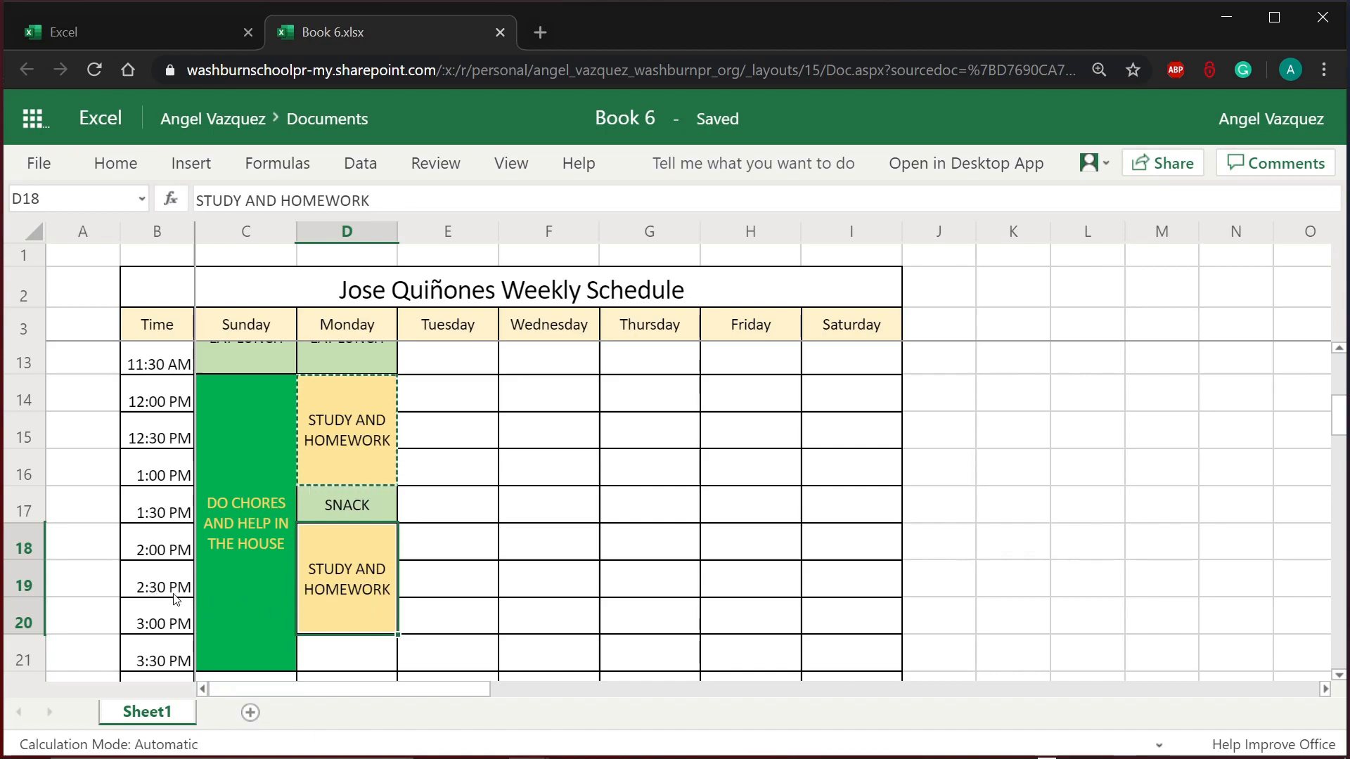
Step: Unmerge the pasted STUDY AND HOMEWORK block that overran into the 3:00 PM row
click(151, 628)
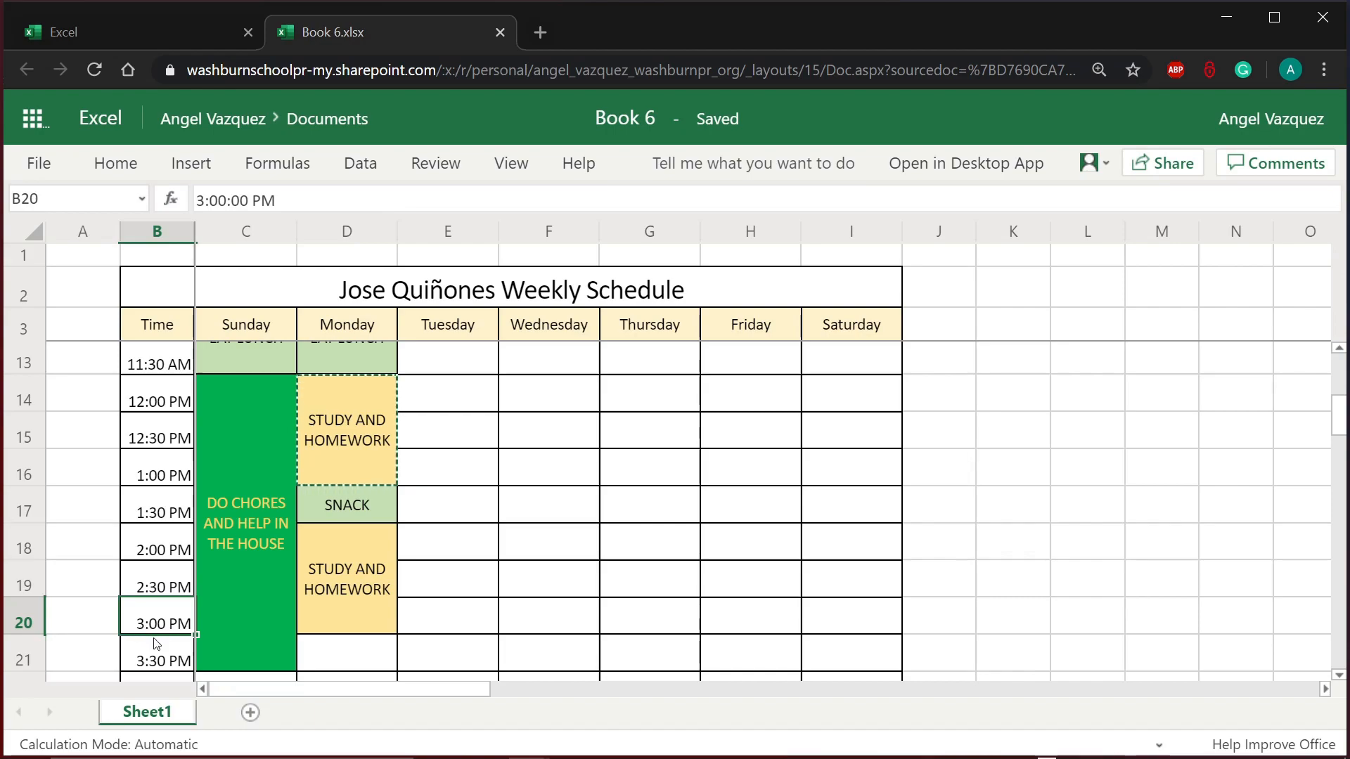
click(156, 656)
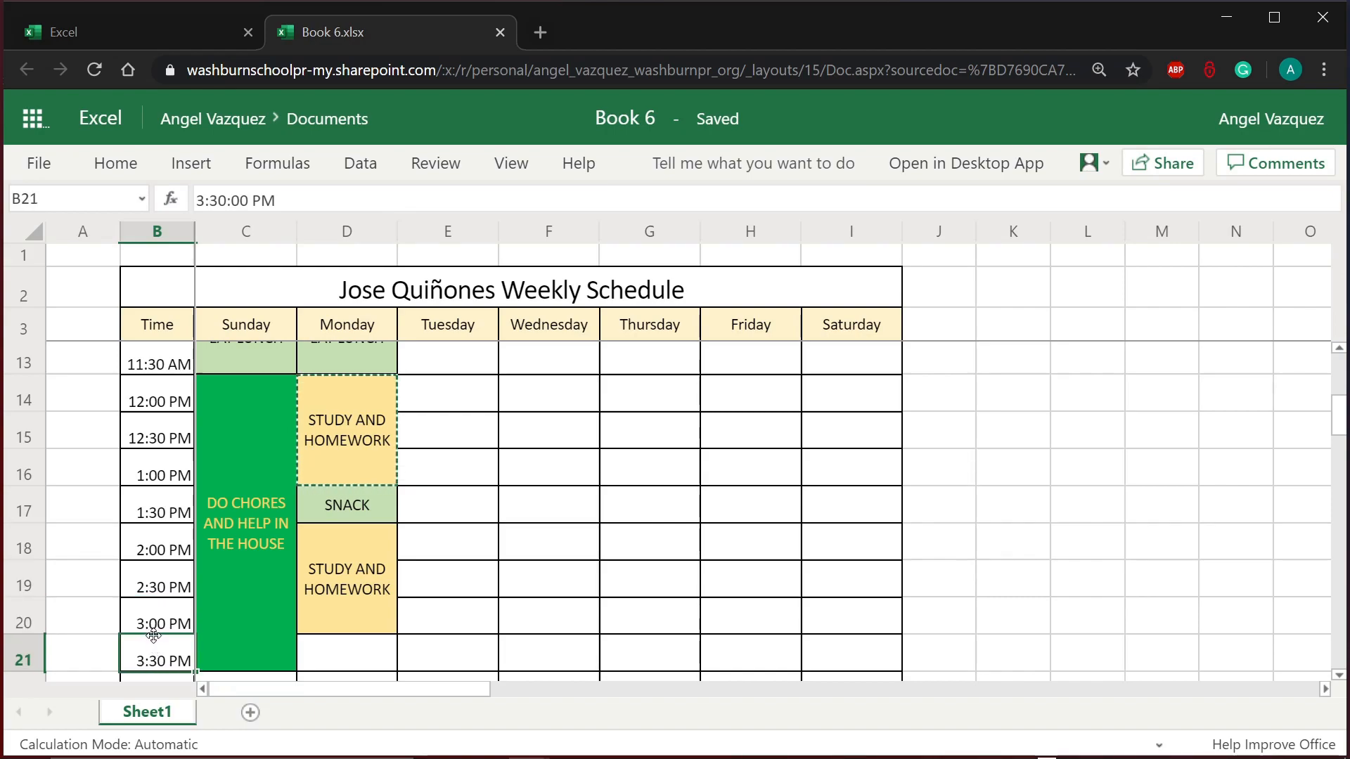
click(331, 606)
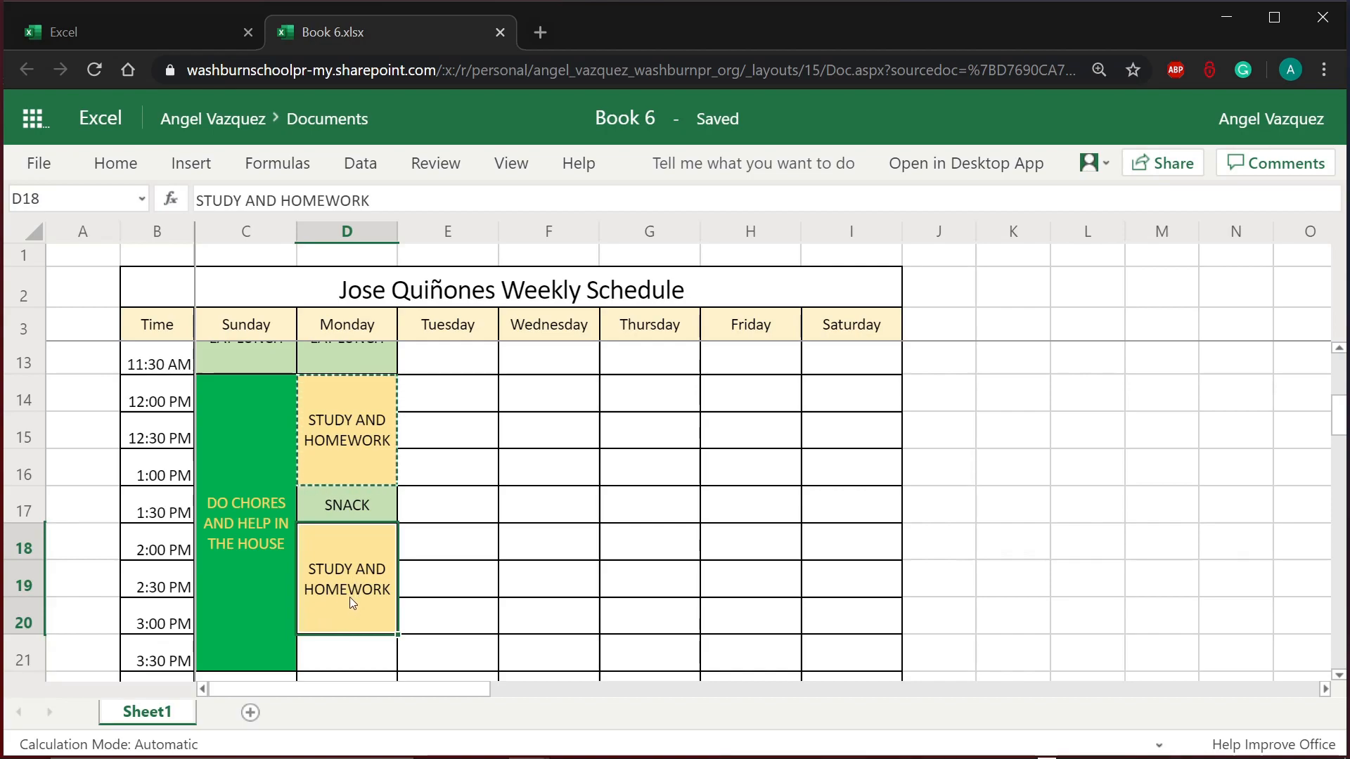
click(116, 163)
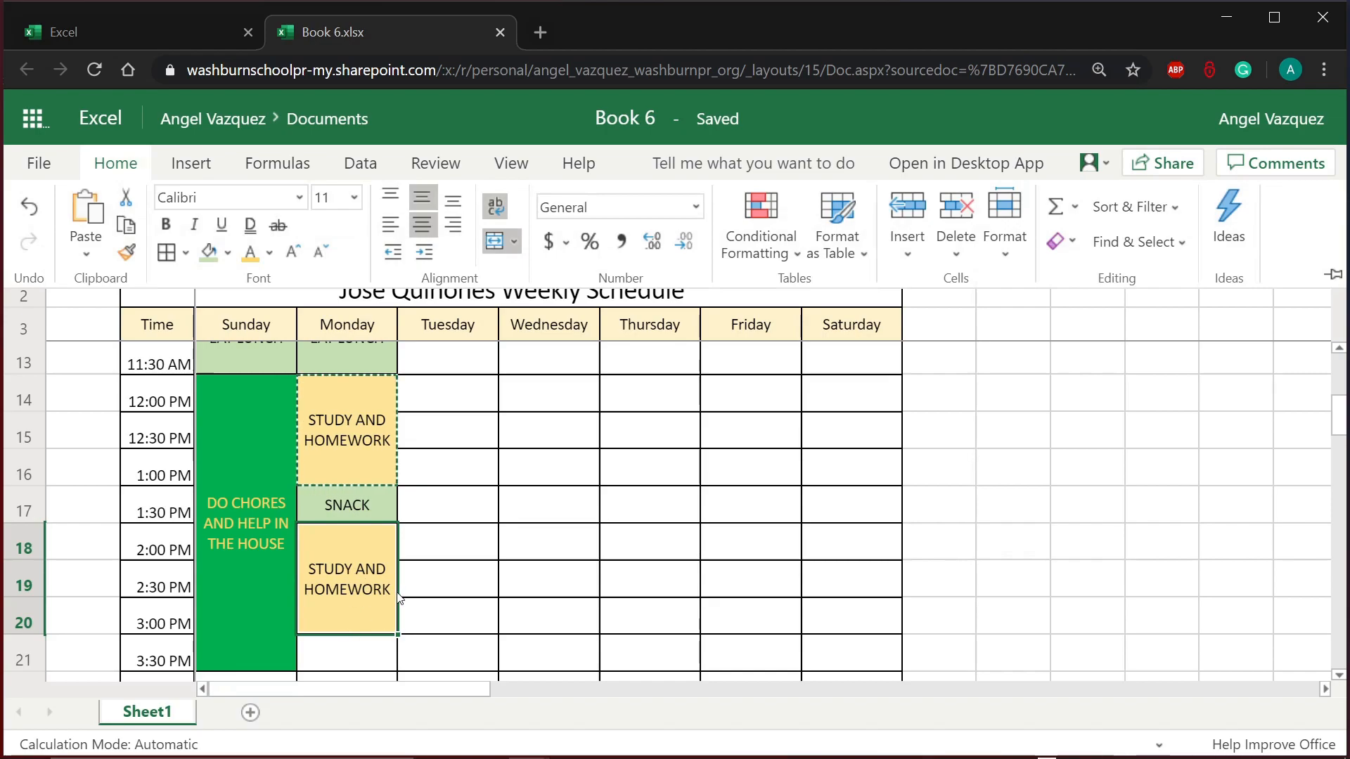
click(495, 242)
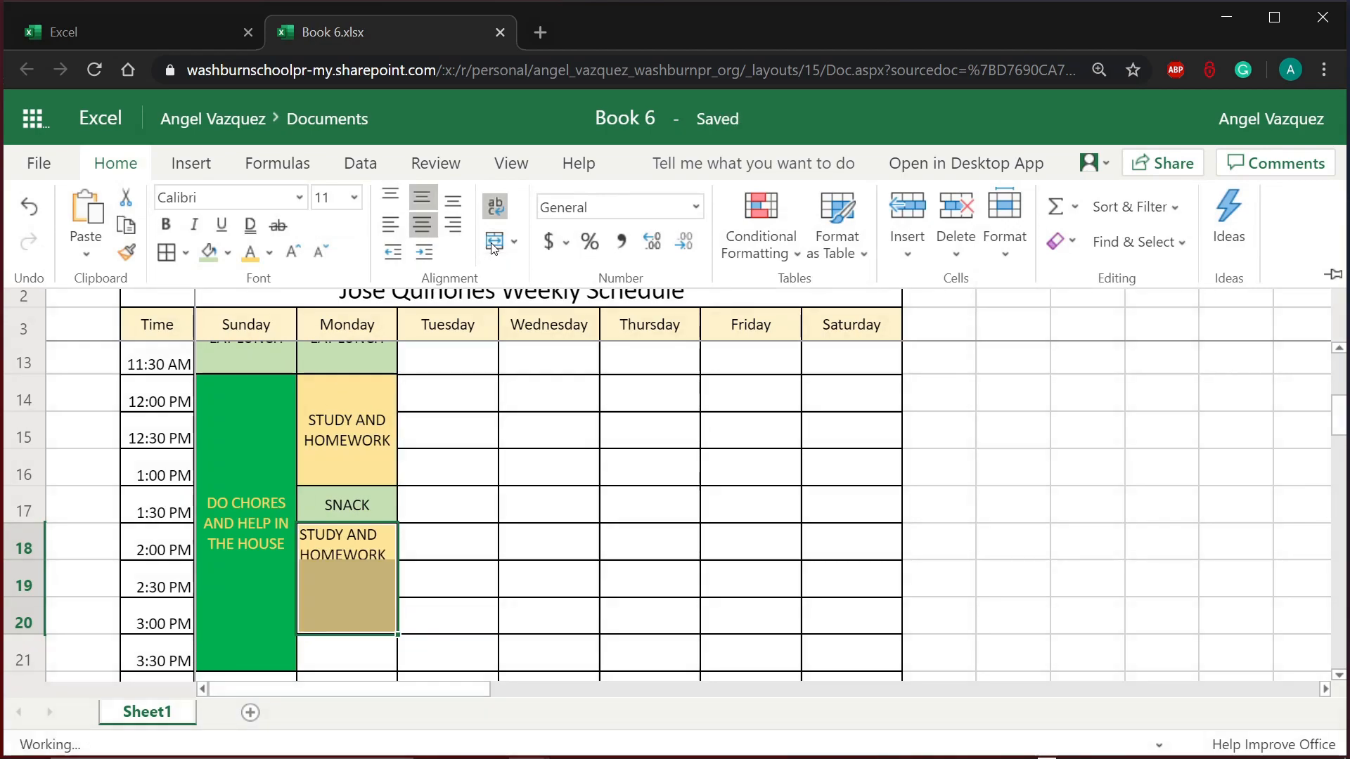
click(417, 582)
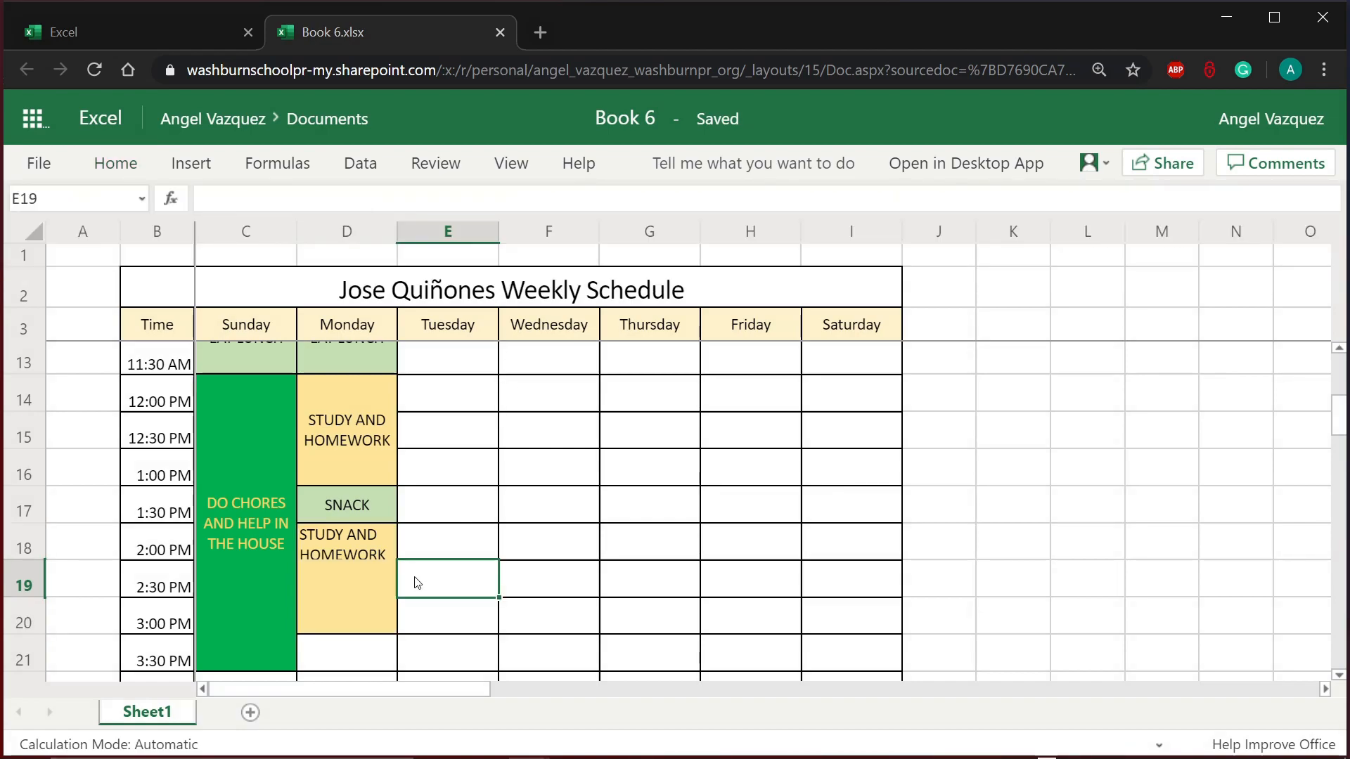
Step: Merge and center D18:D19 so the block covers only 2:00–2:30 PM
click(379, 547)
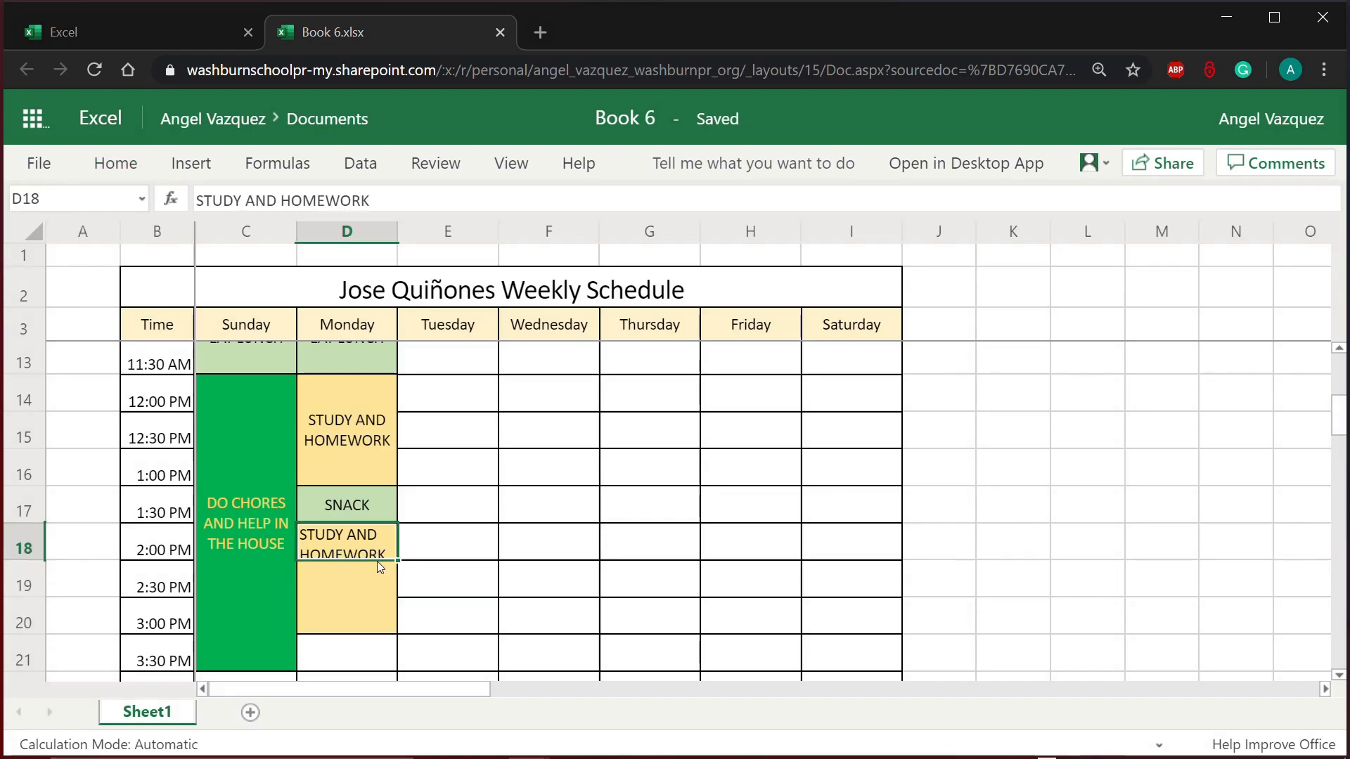
drag(380, 566, 377, 578)
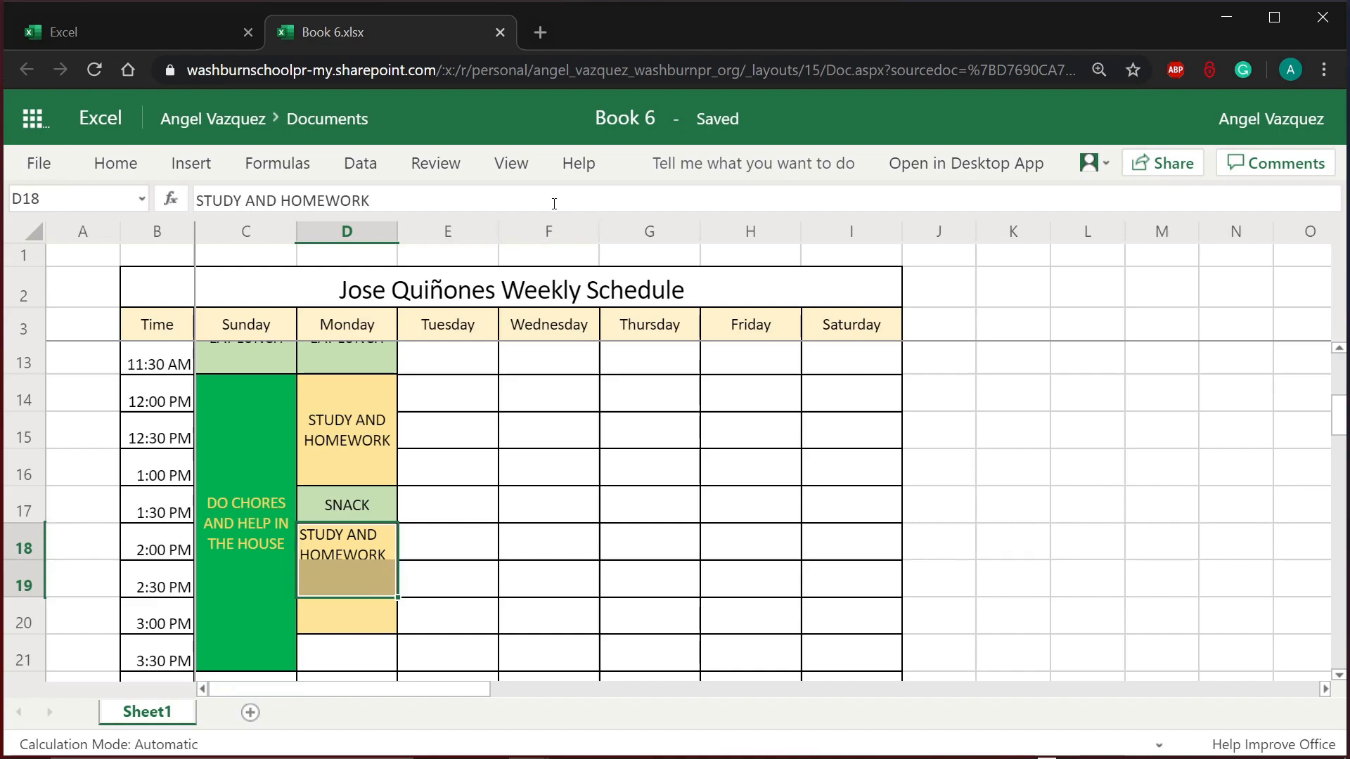
click(116, 162)
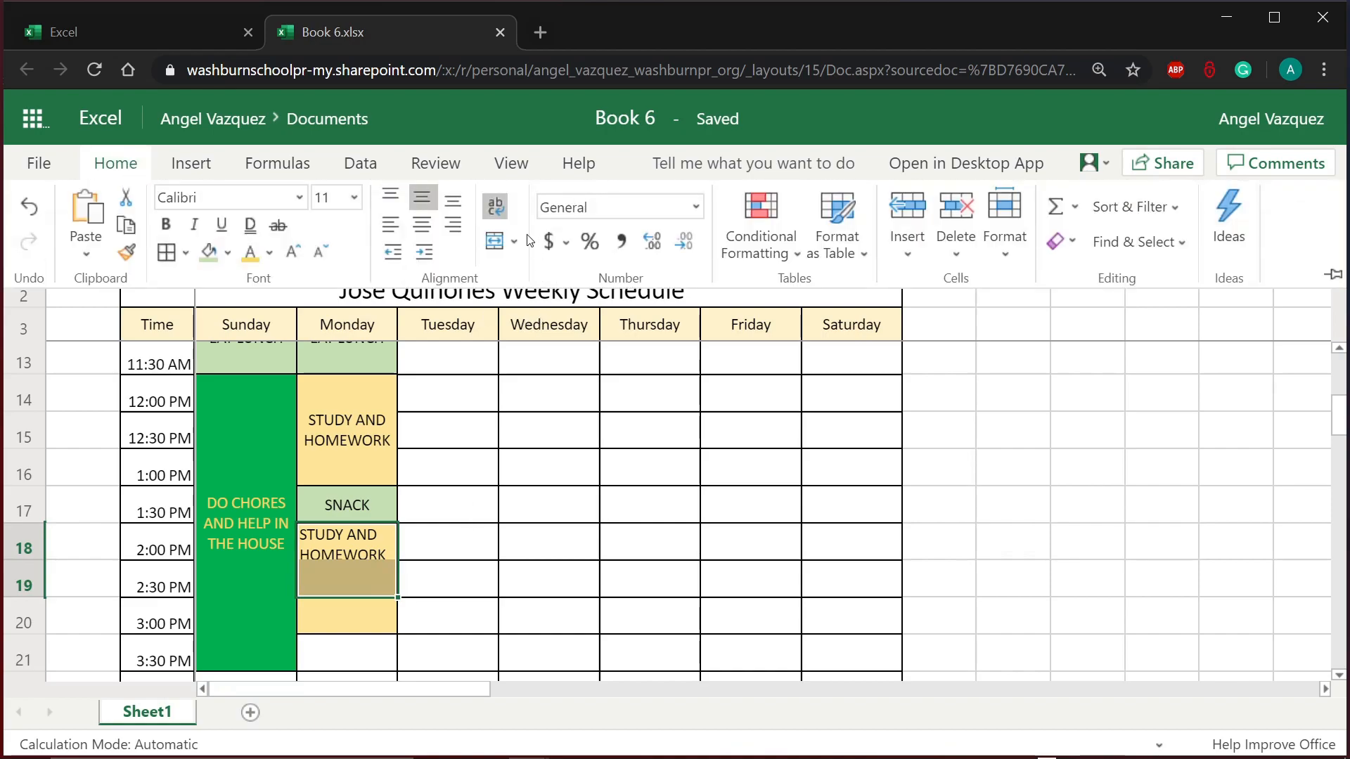
click(495, 241)
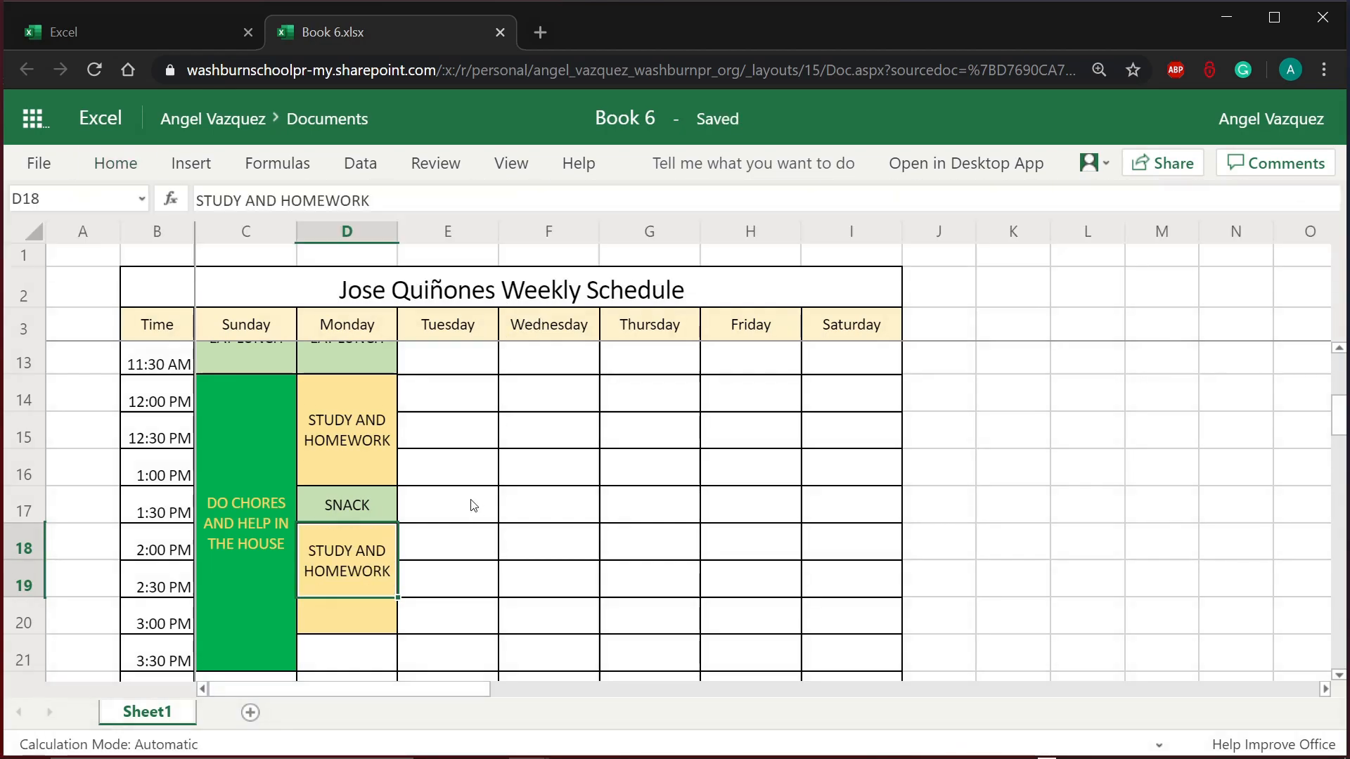
click(466, 625)
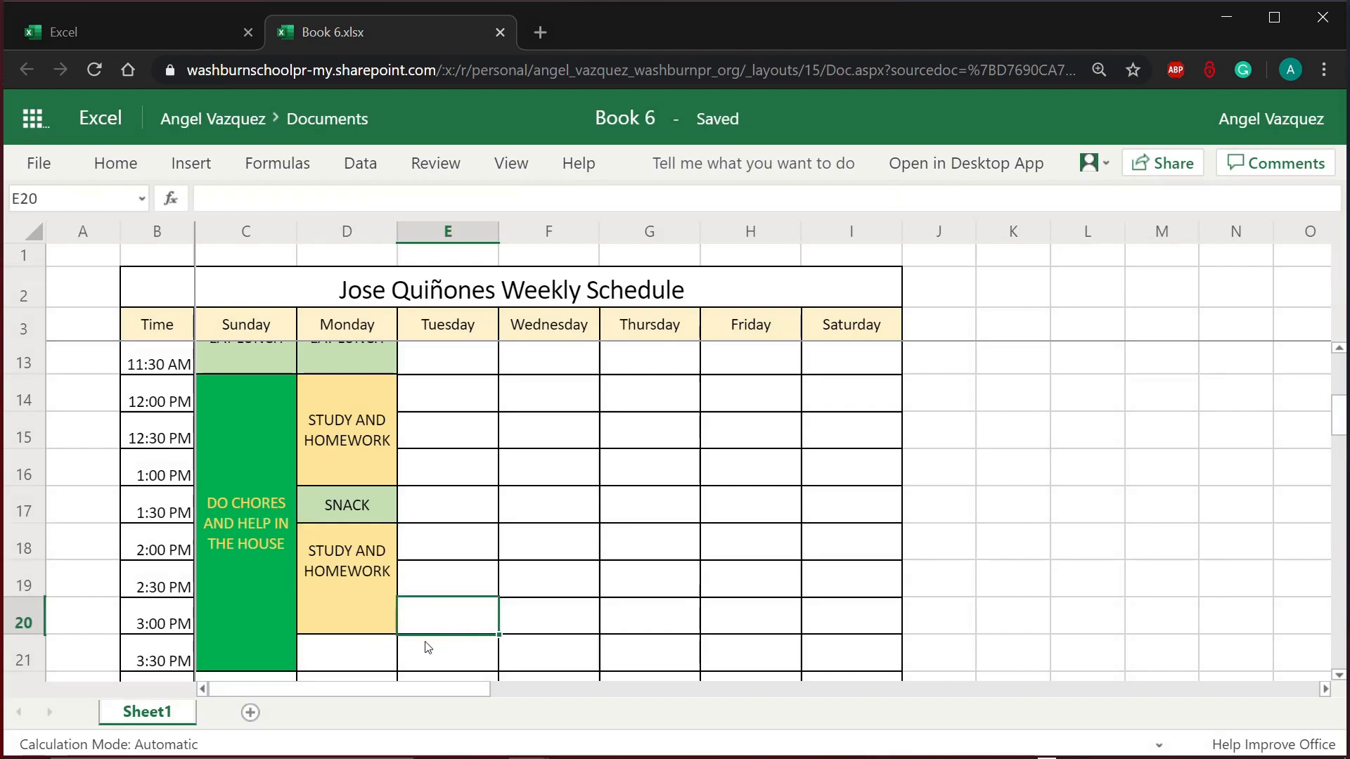
click(357, 581)
click(116, 163)
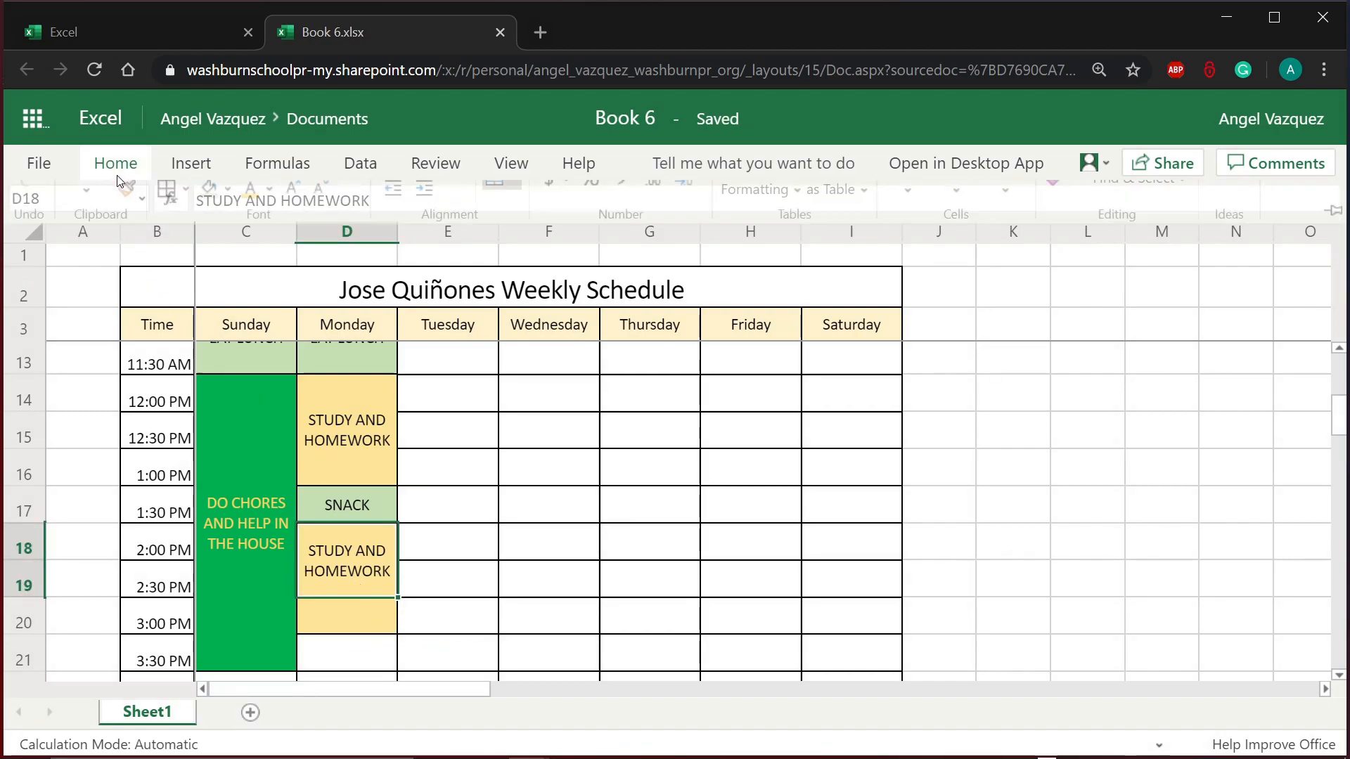
click(546, 546)
click(548, 546)
Step: Set Monday's 3:00 PM cell D20 to No Fill, removing its yellow shading
scroll(548, 546, down, 1)
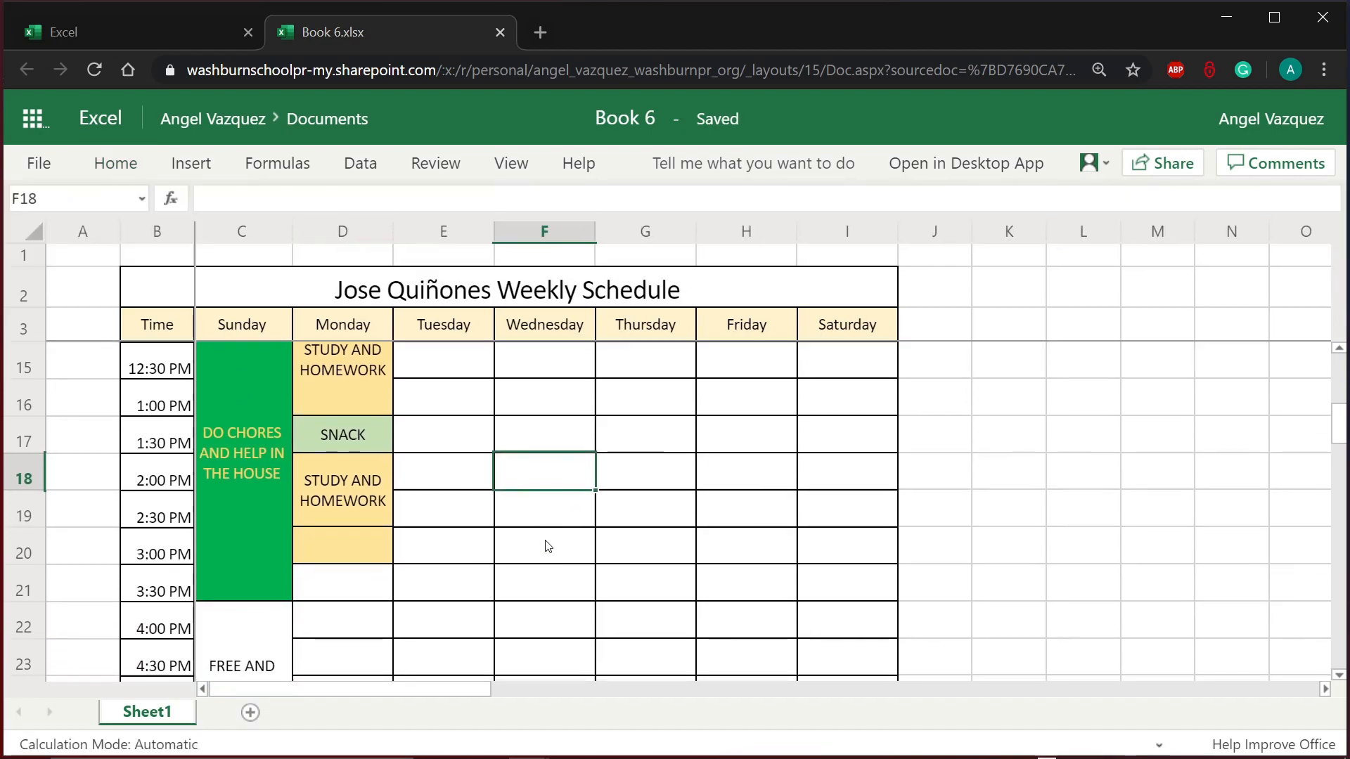
click(368, 546)
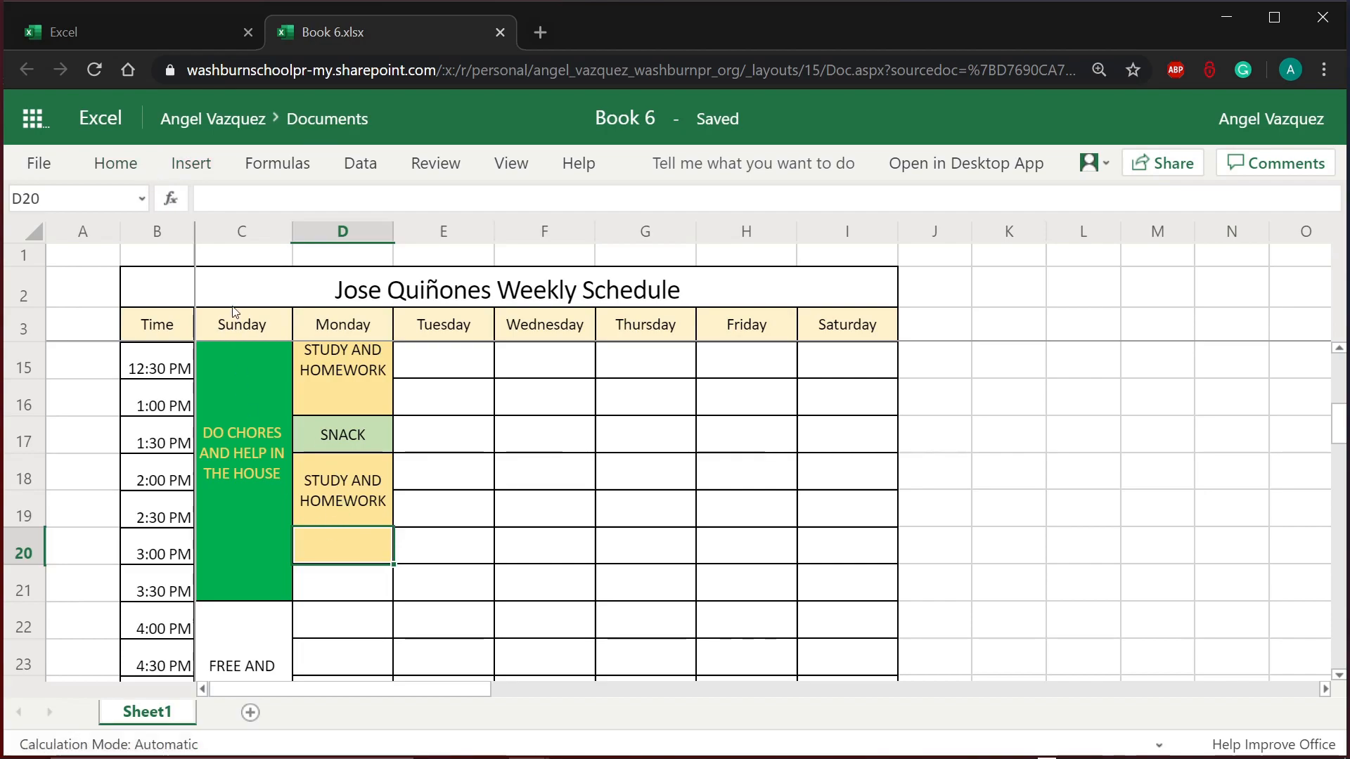
click(134, 163)
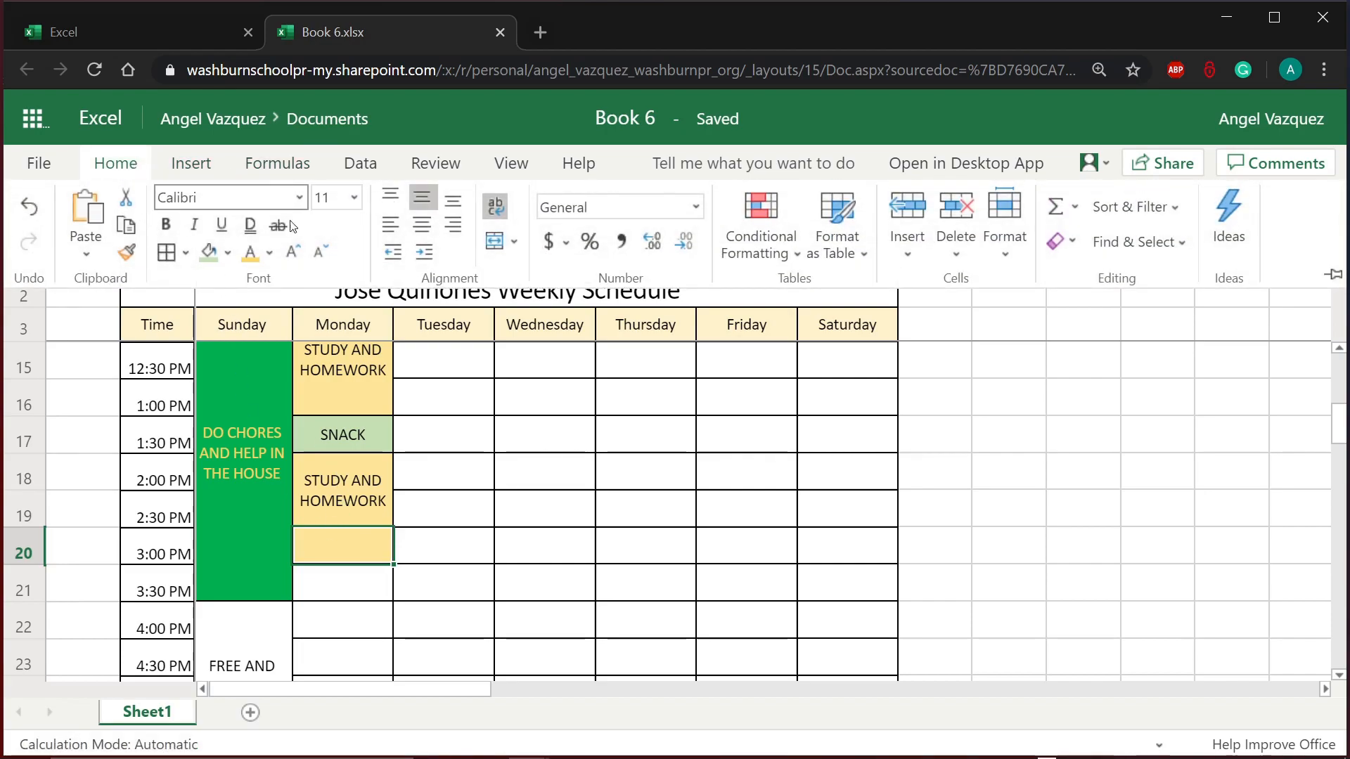
click(228, 253)
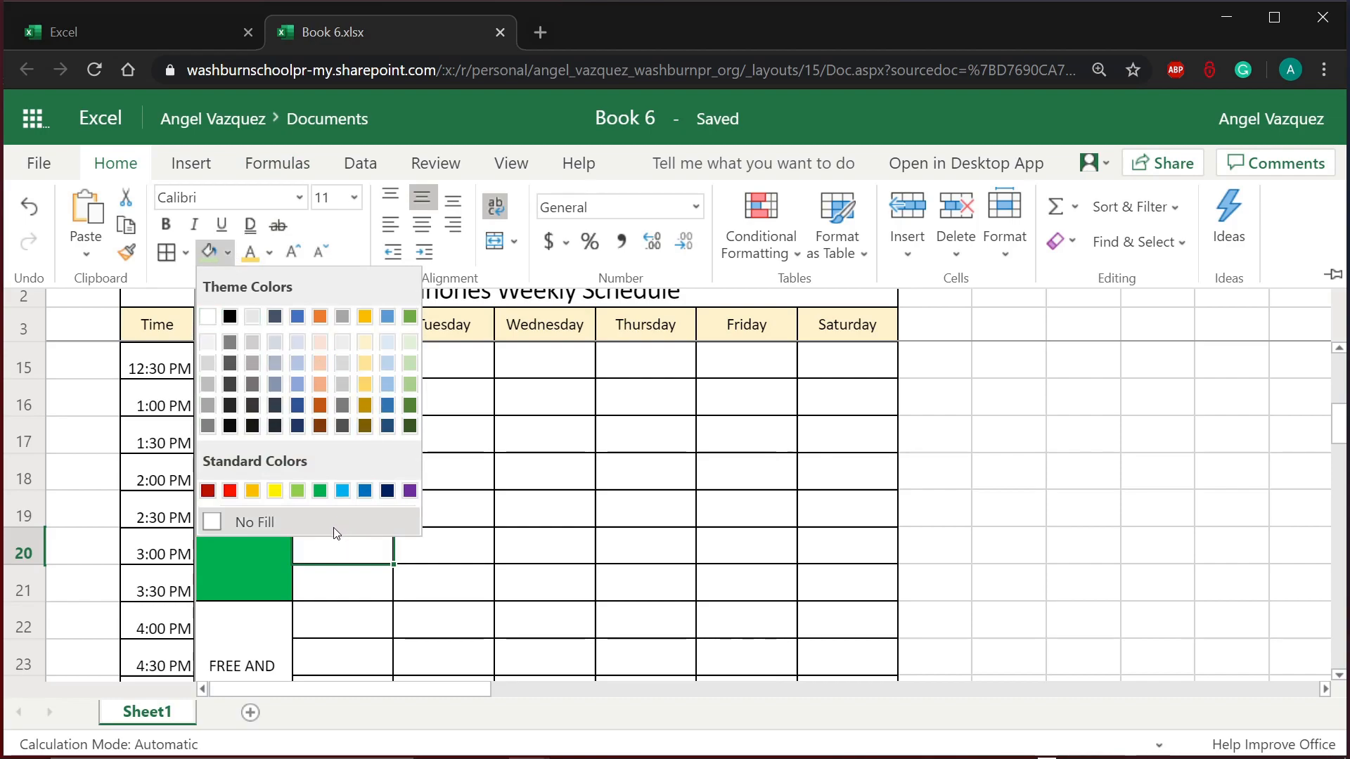
click(251, 523)
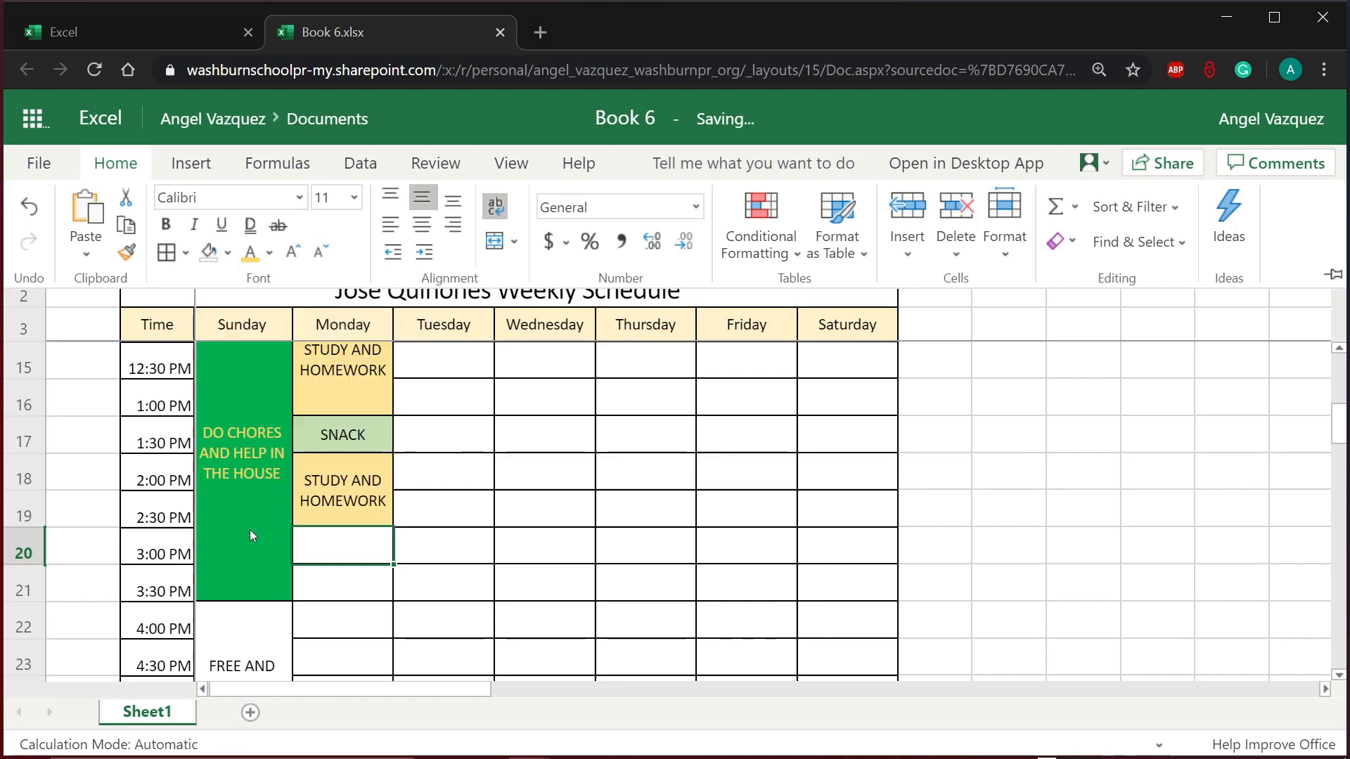
click(425, 562)
Step: Enter FREE TIME AND FAMILY TIME in D20 and merge and center D20:D21
scroll(425, 562, down, 2)
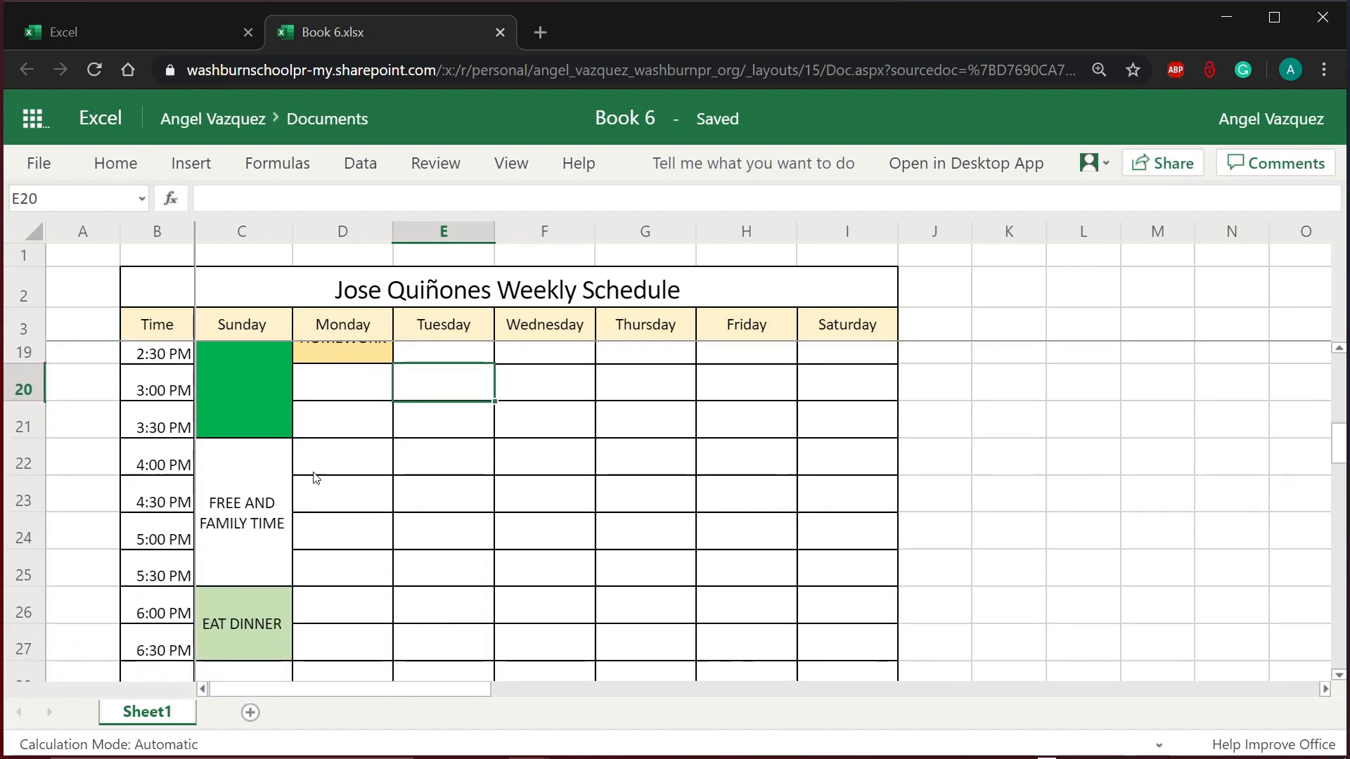
click(339, 377)
text(F)
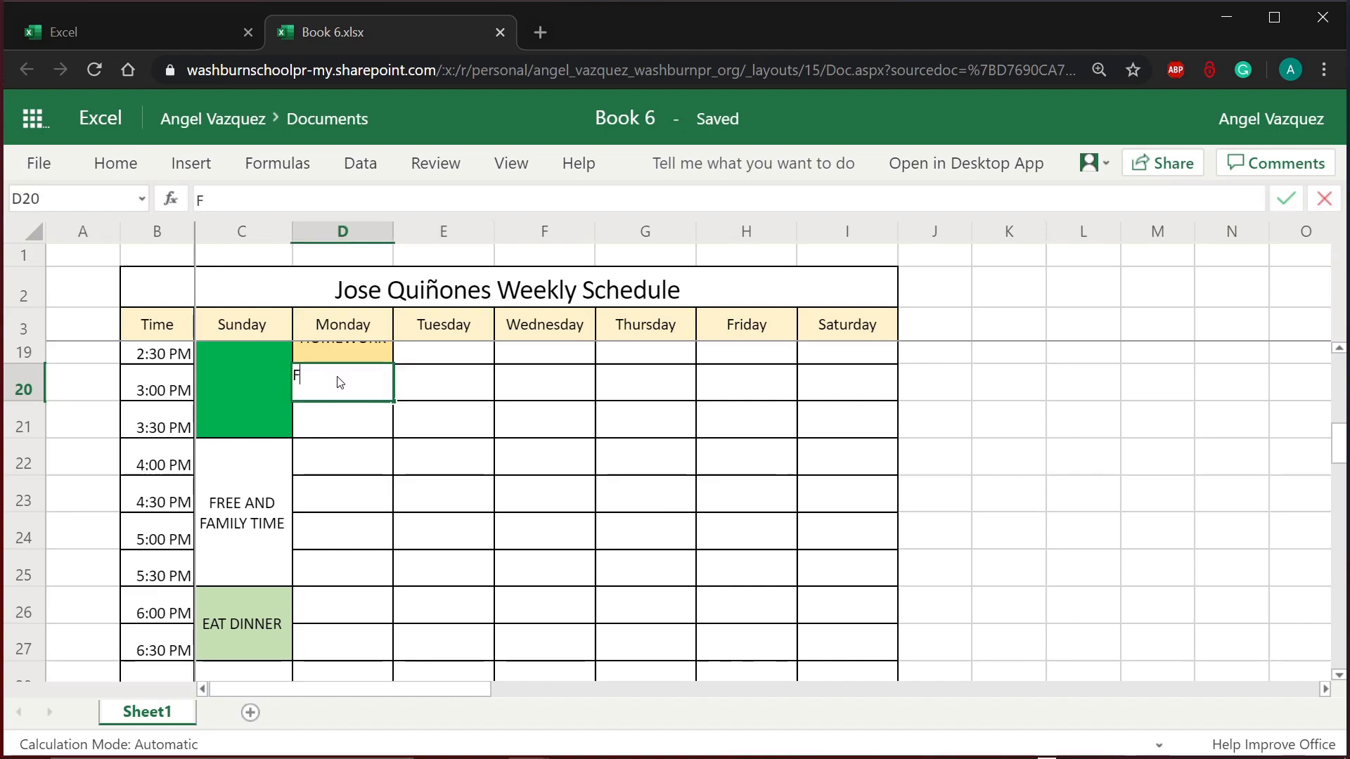
text(REE TIME AND FAMIL)
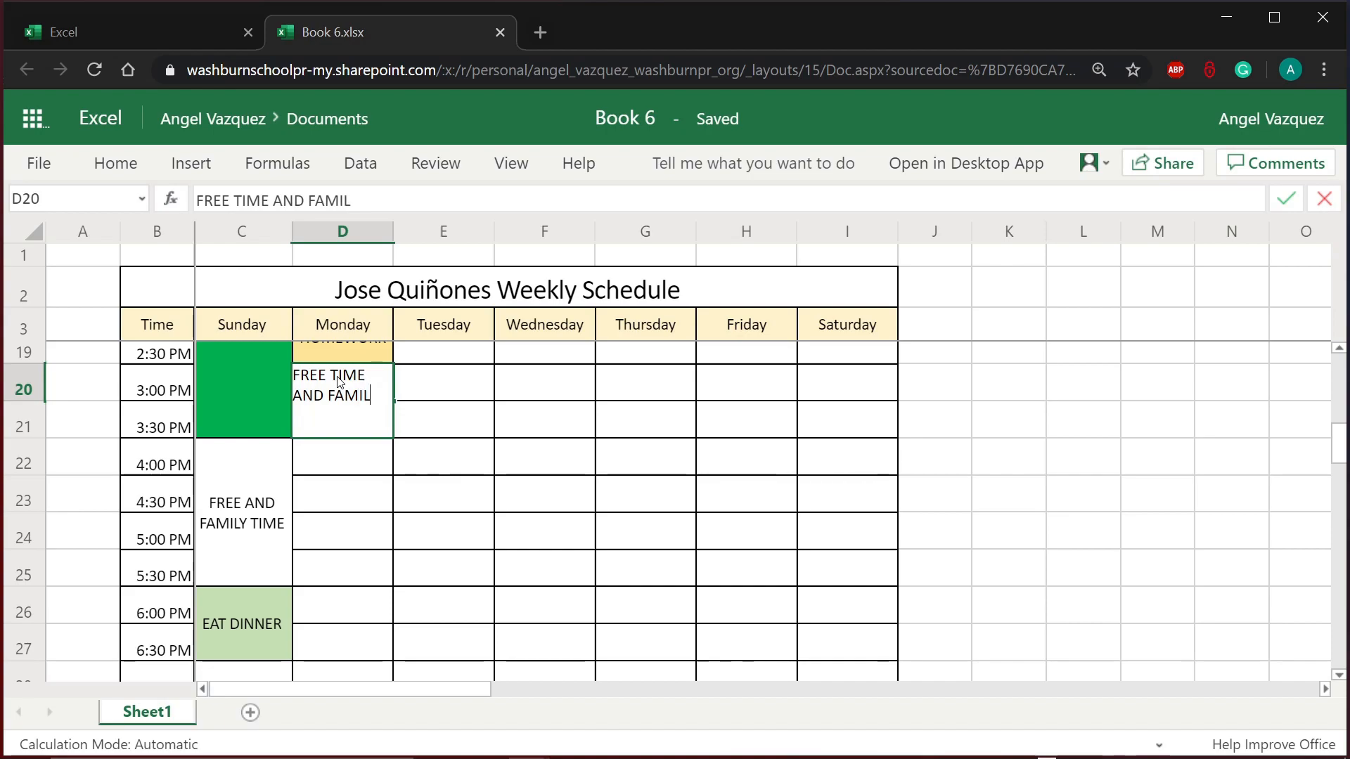
text(Y TIEME)
click(391, 507)
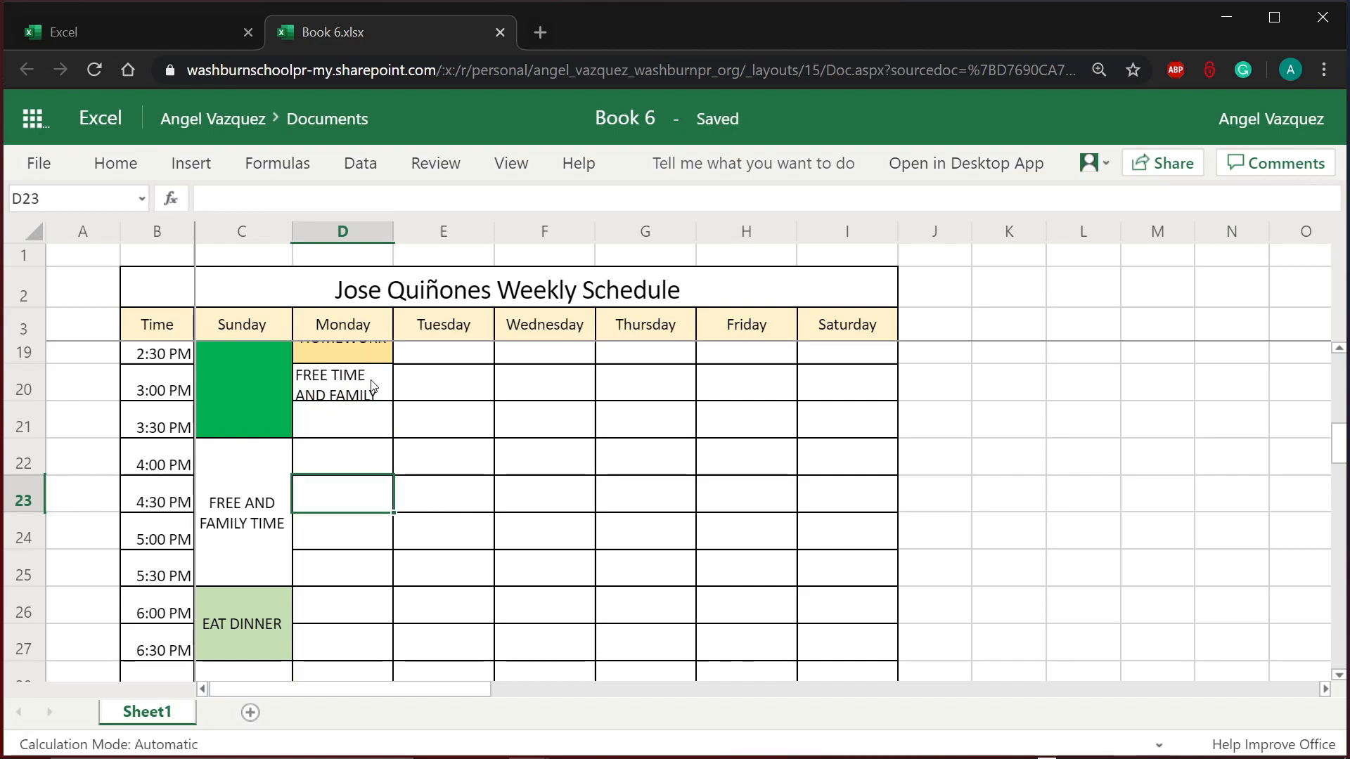
drag(373, 387, 370, 405)
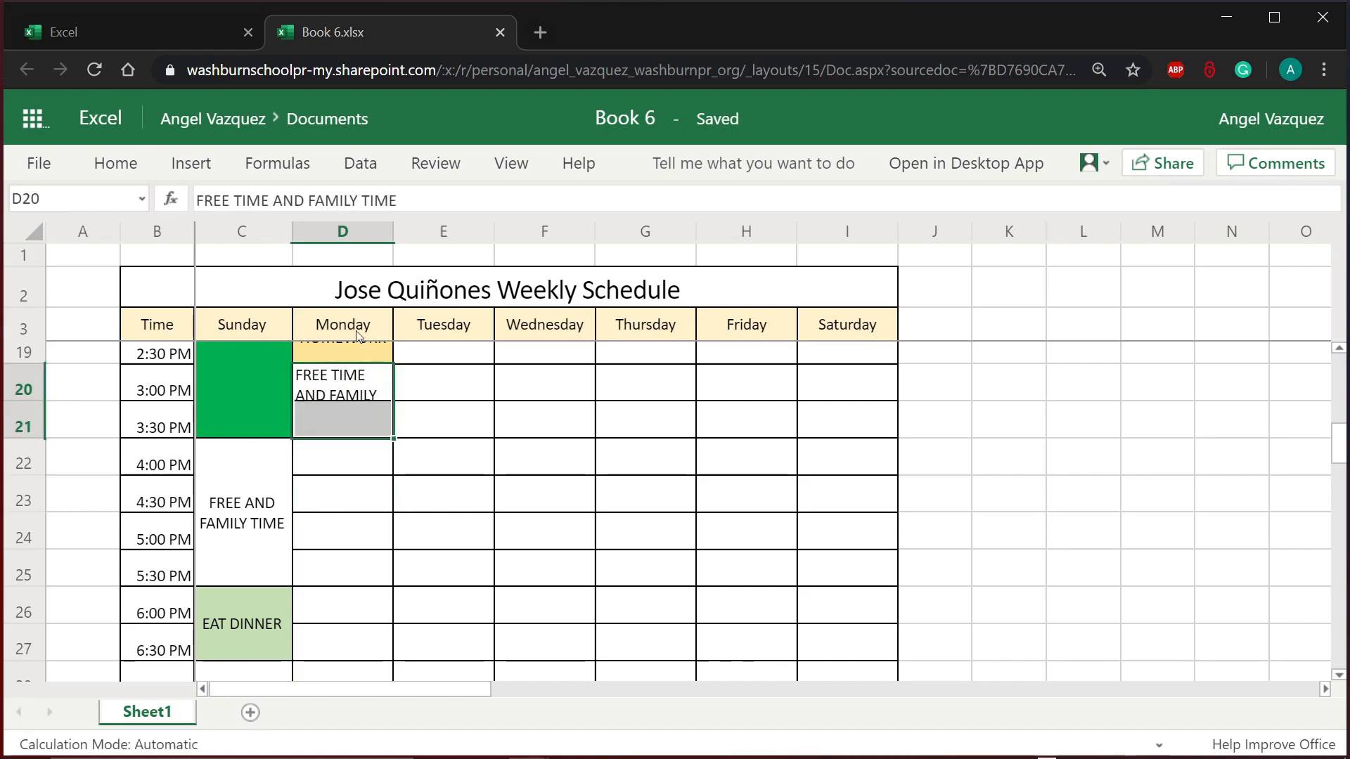
click(141, 168)
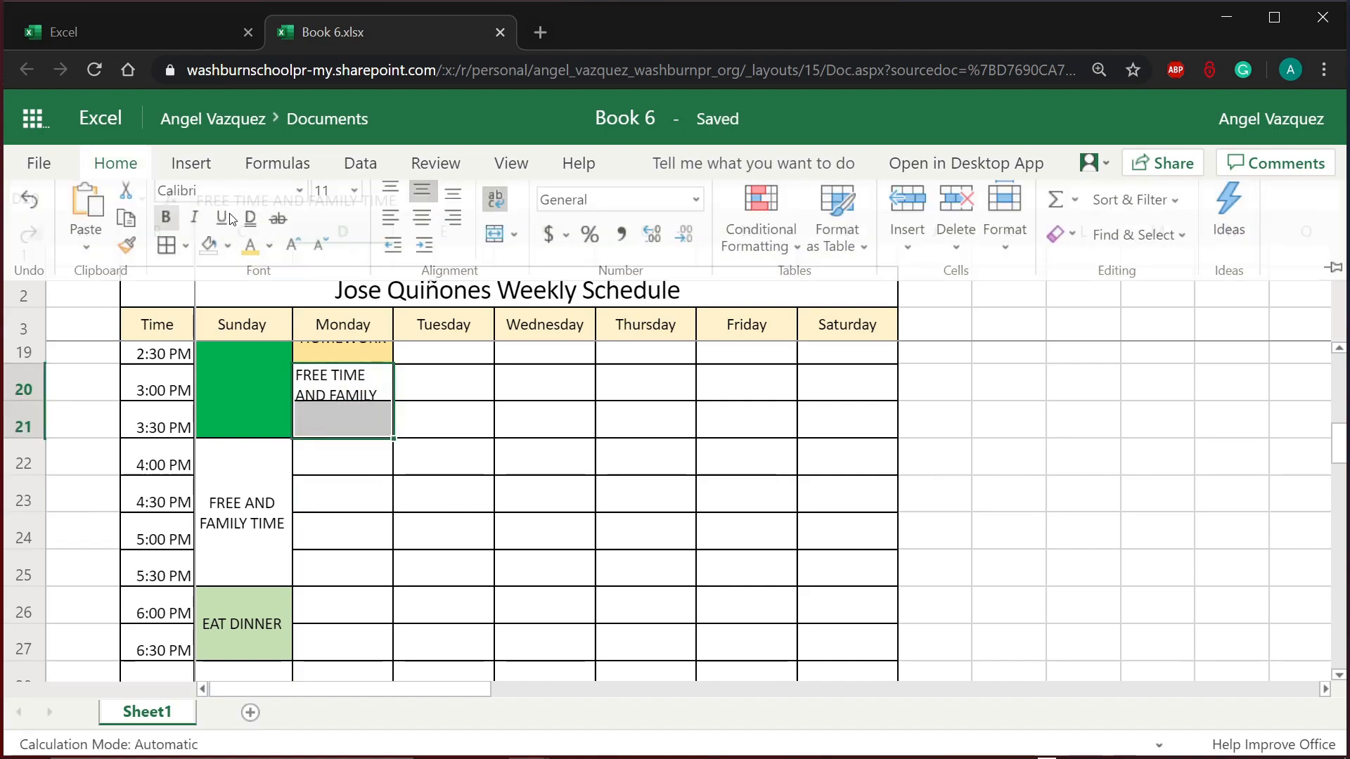
click(505, 249)
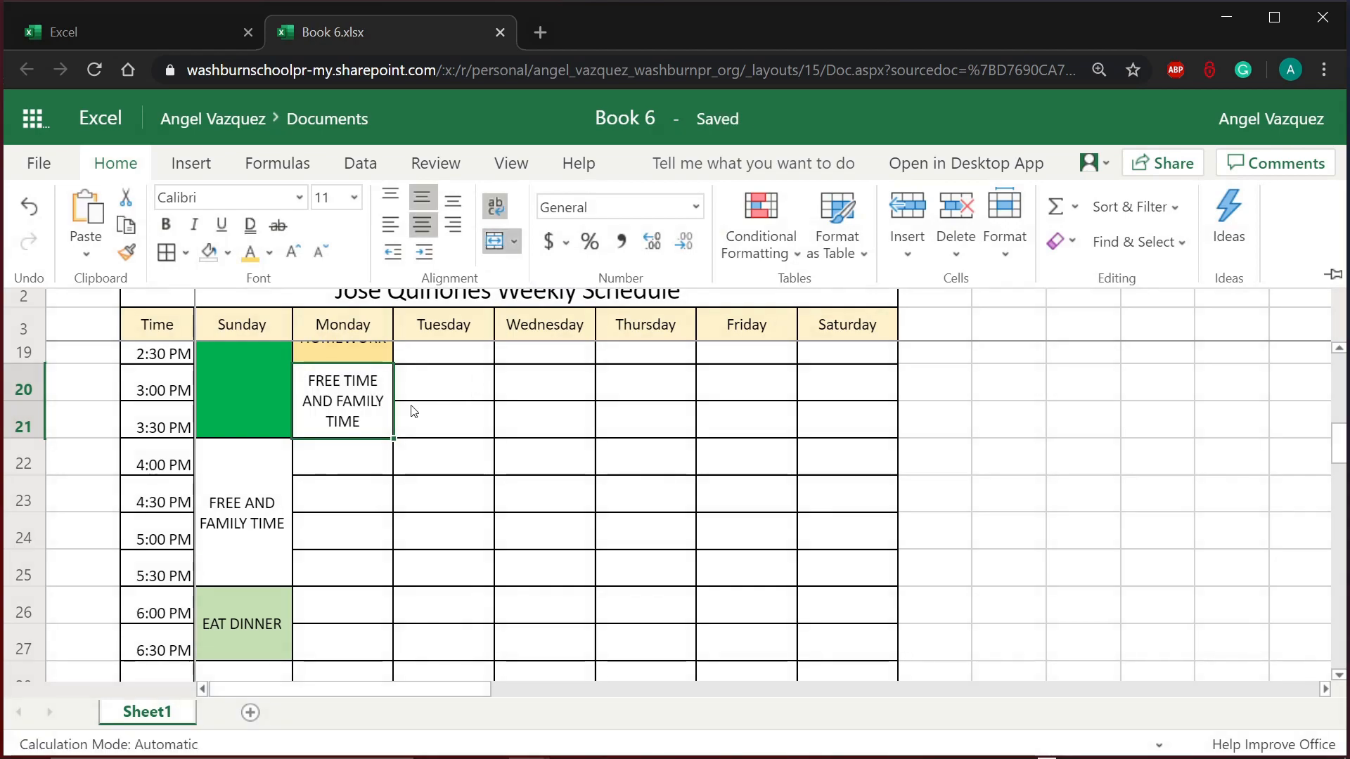
click(411, 481)
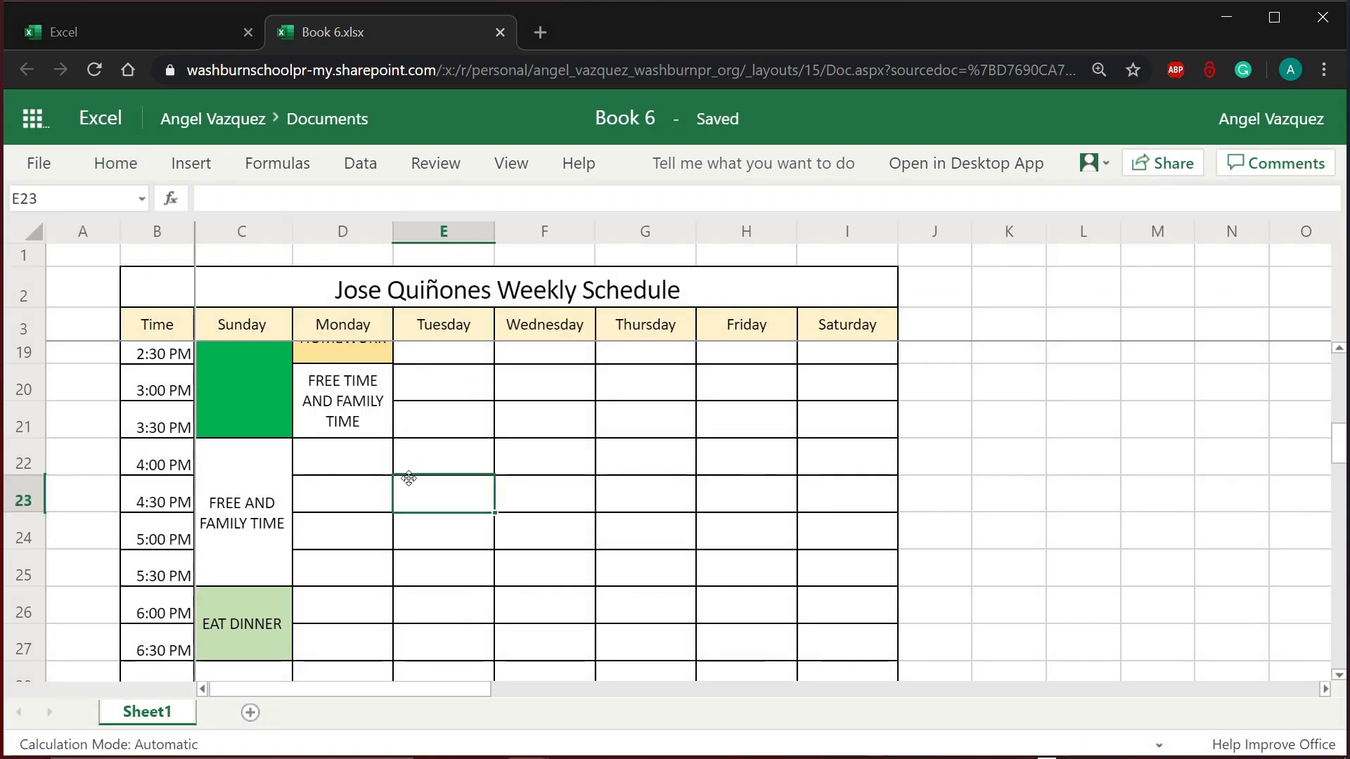
click(351, 463)
Step: Merge D22:D23 for Monday's 4:00–4:30 PM slot
drag(352, 462, 347, 481)
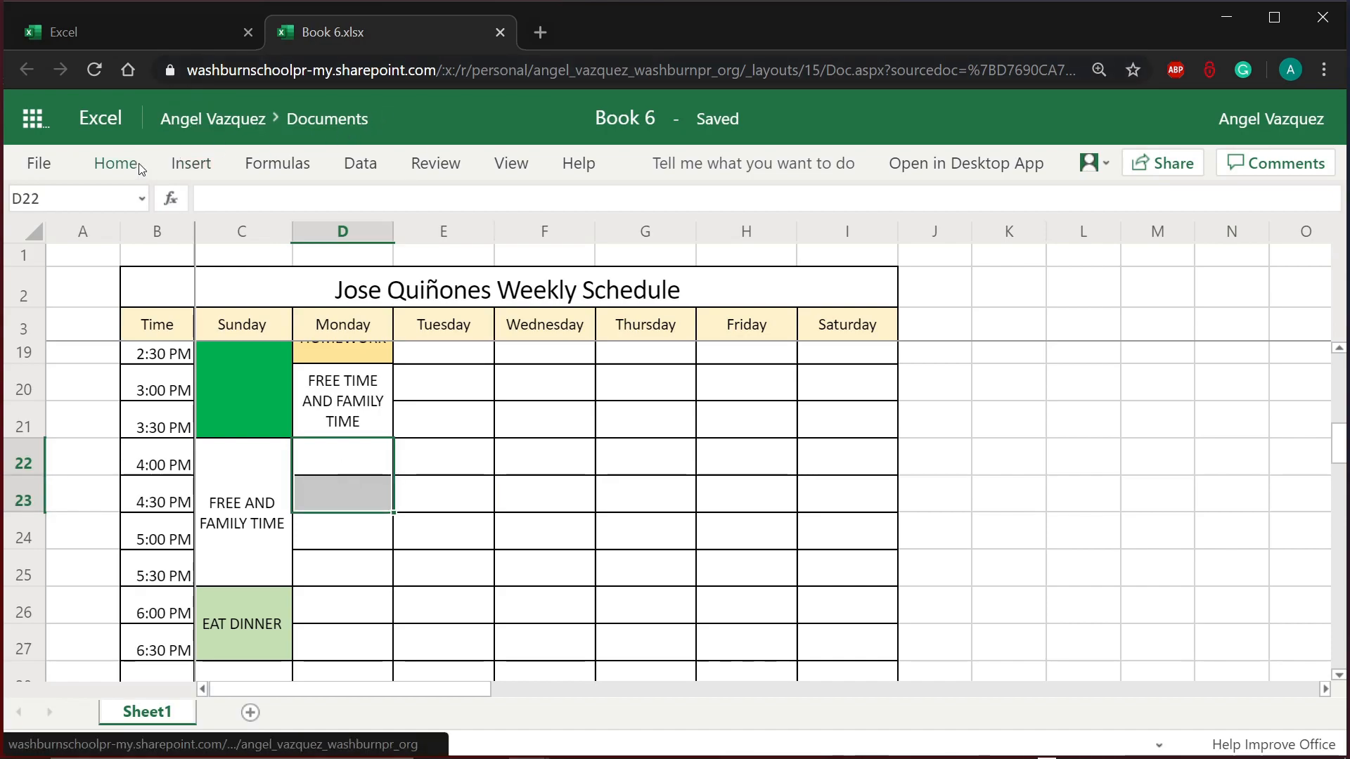
click(119, 165)
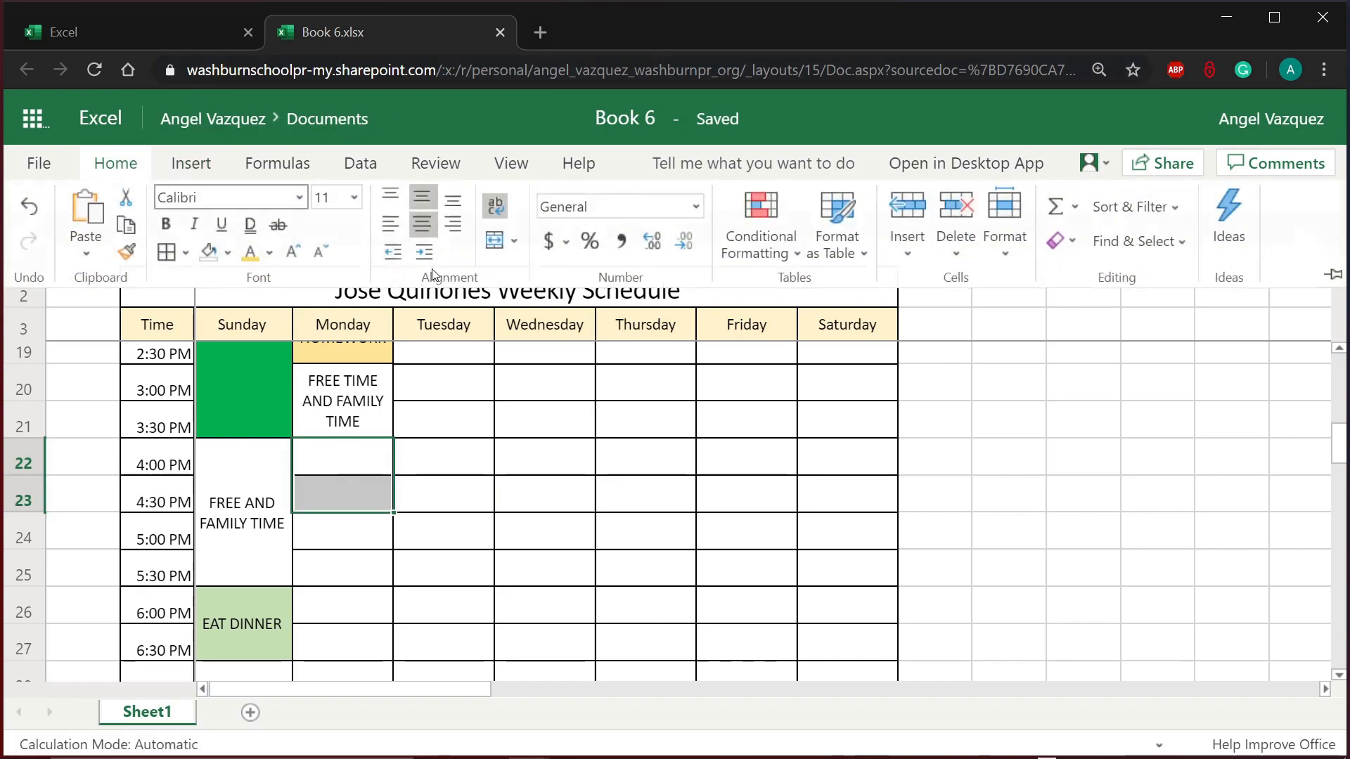
click(496, 241)
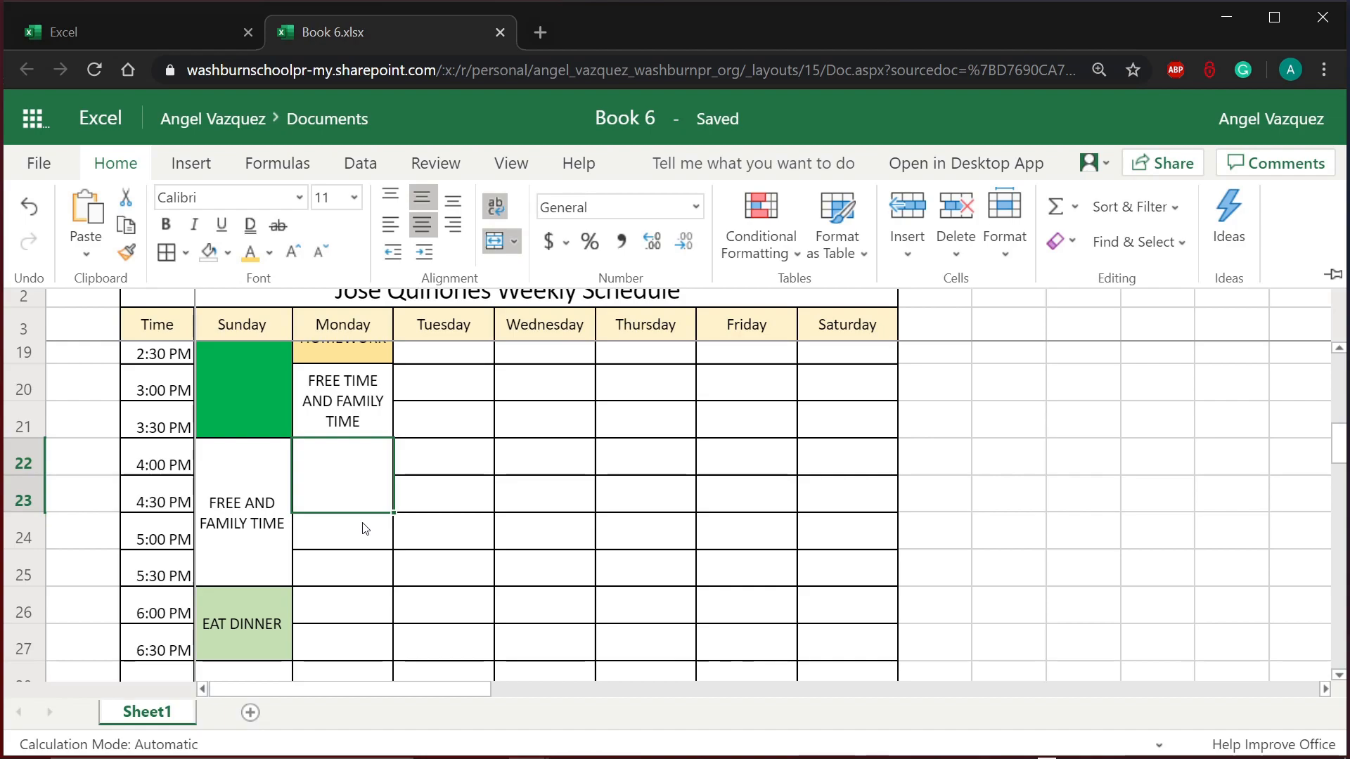
click(365, 529)
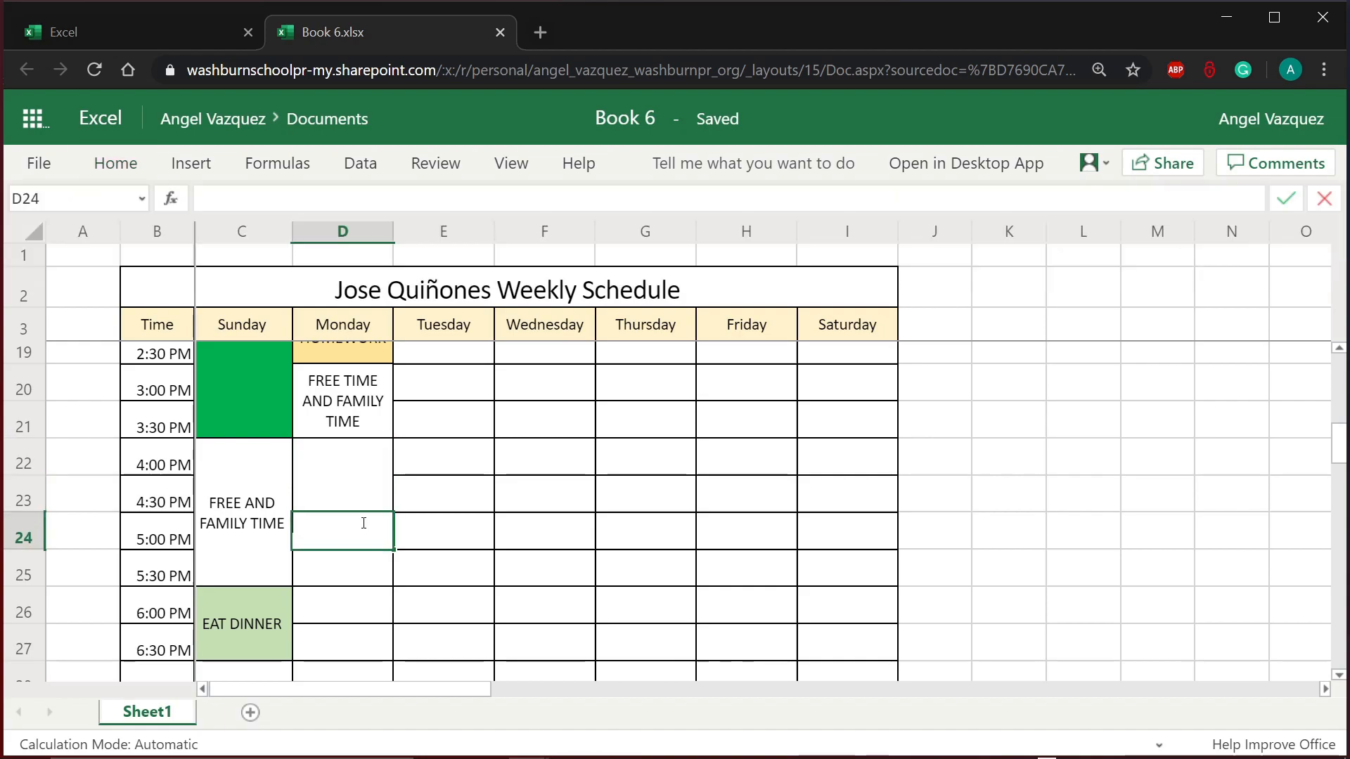
click(417, 545)
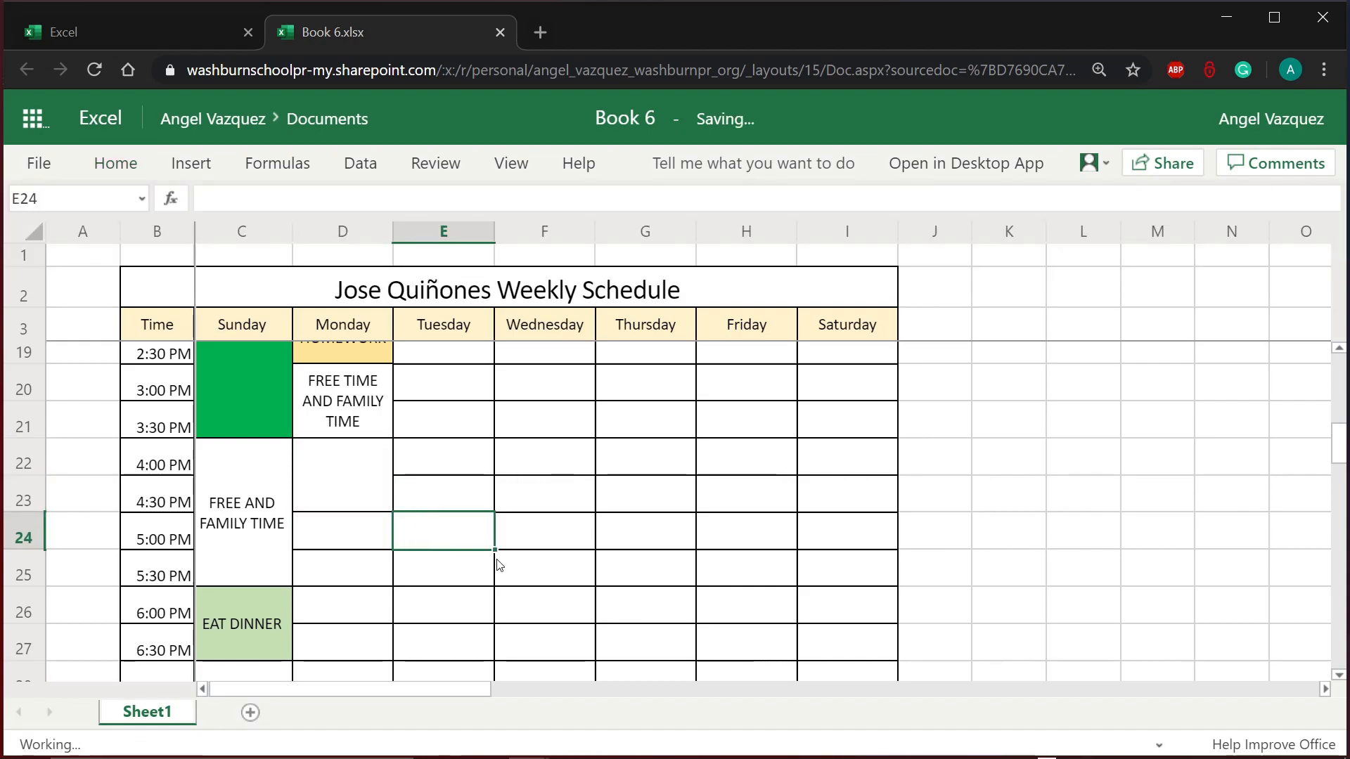
click(436, 611)
click(367, 622)
Step: Type EXERCISE into the merged D22 block and confirm the entry
click(357, 481)
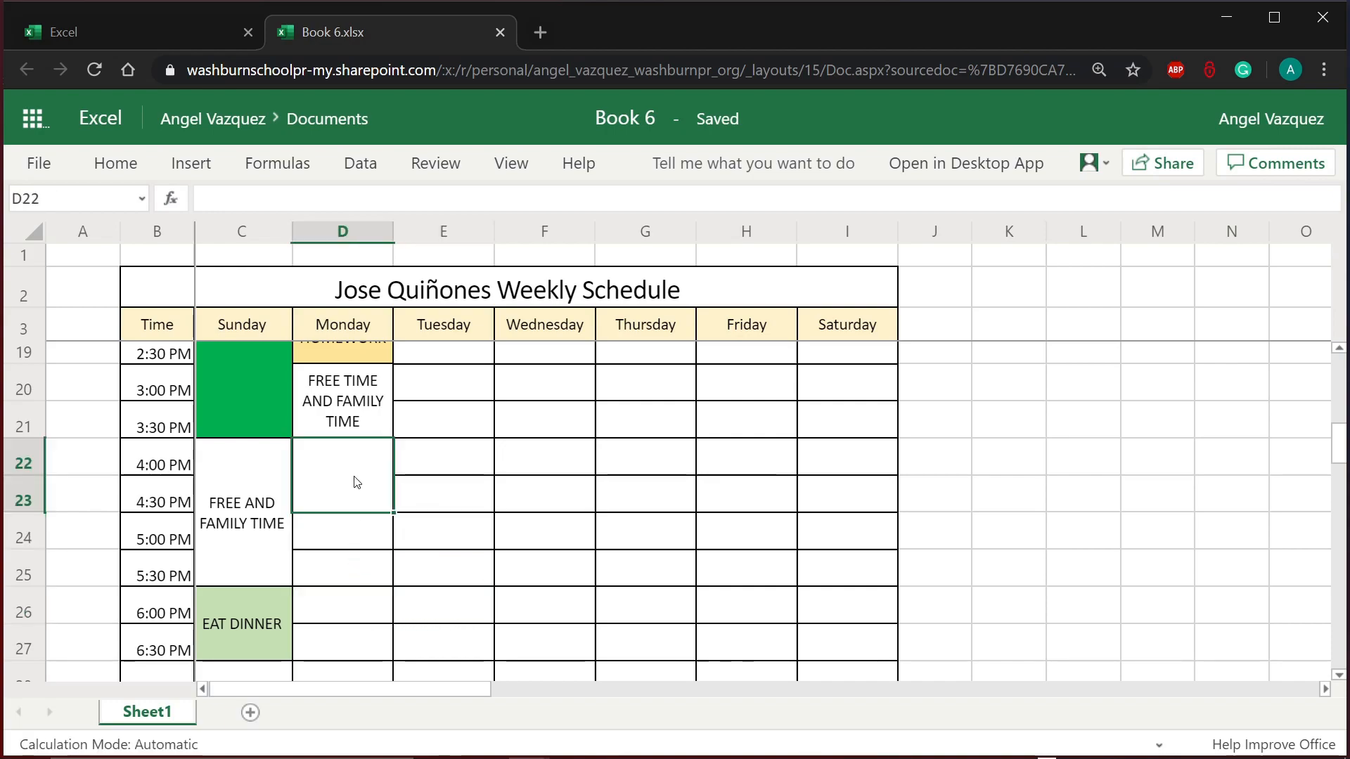
text(EXER)
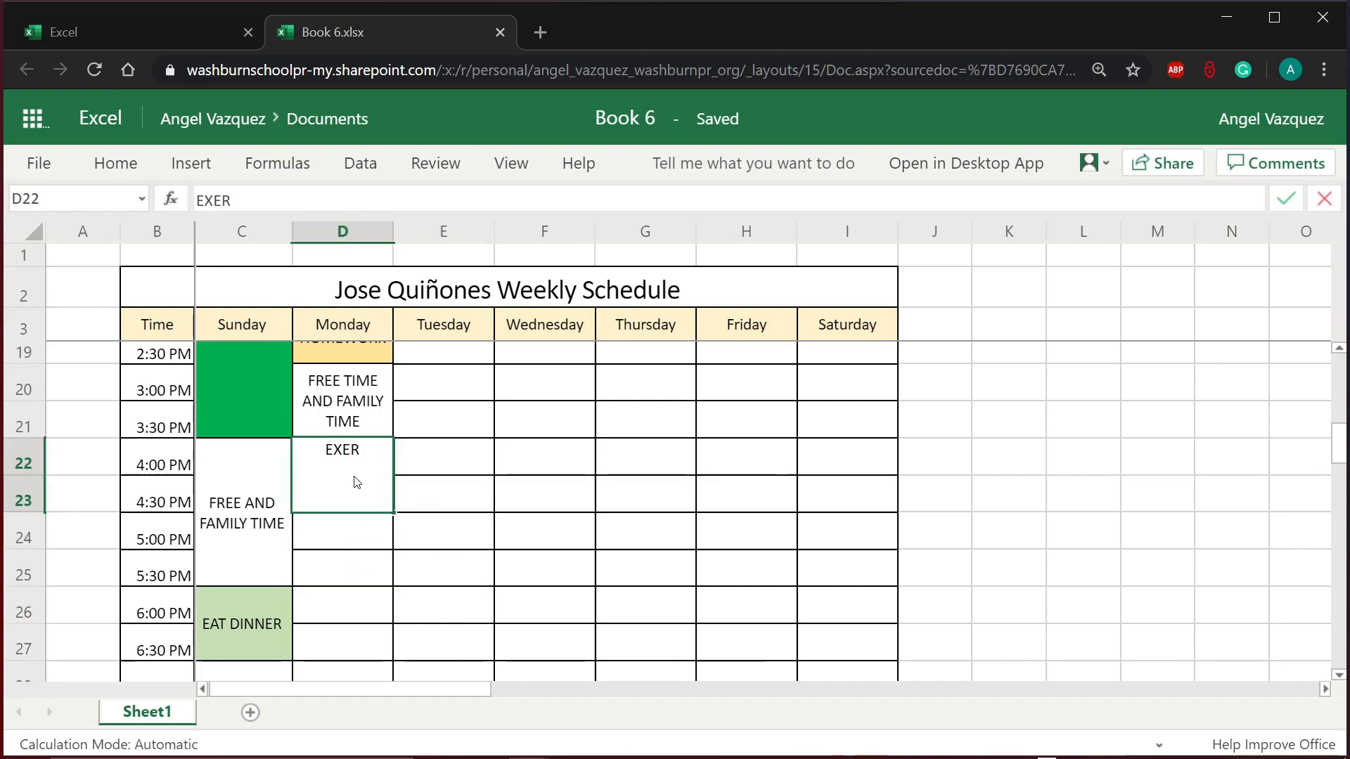
text(CISE)
key(Return)
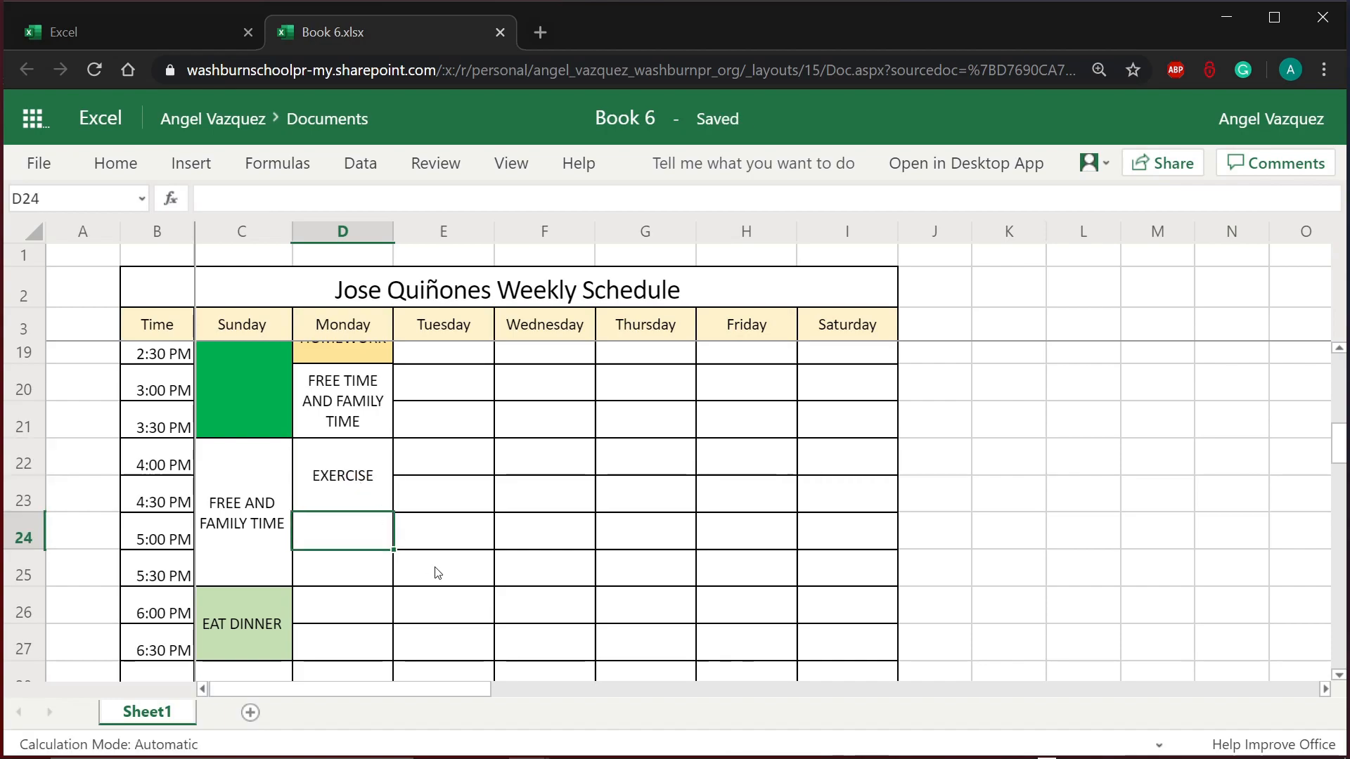
click(436, 571)
scroll(476, 615, down, 3)
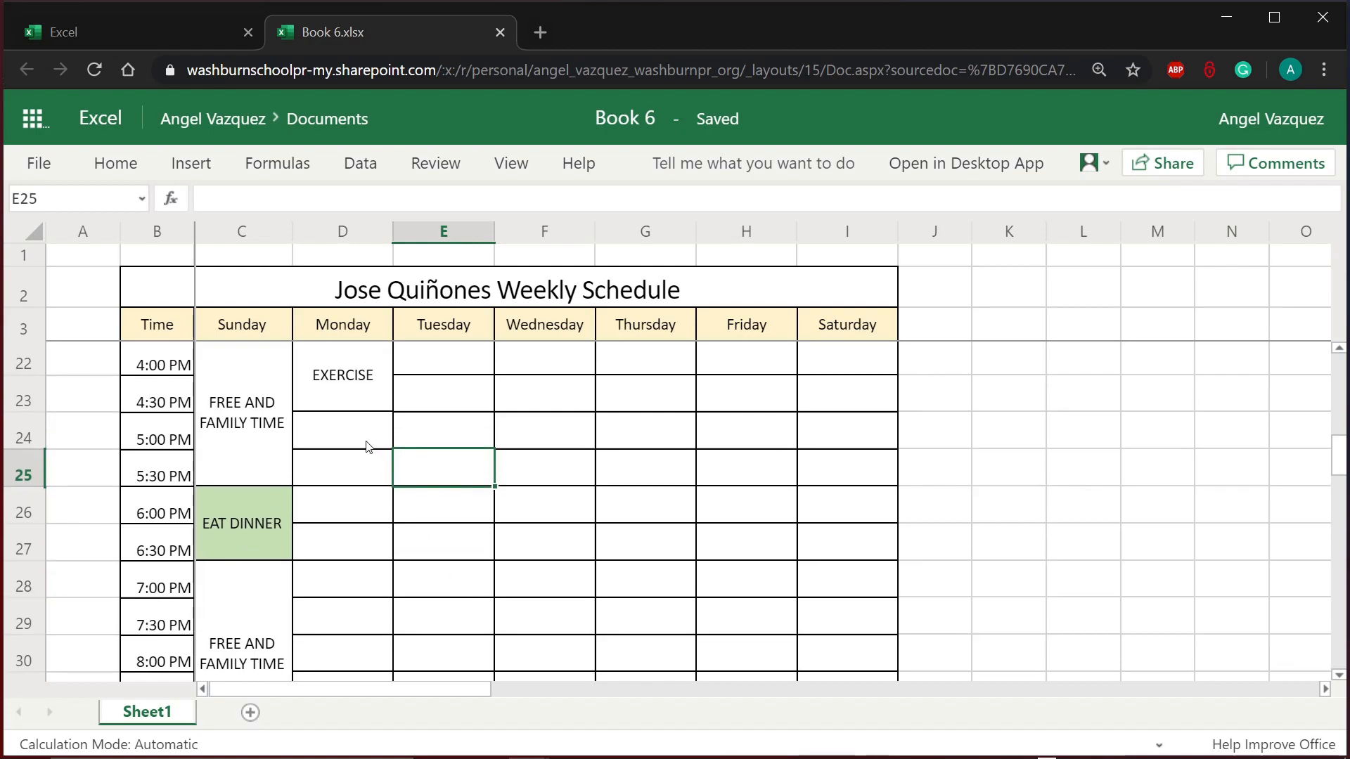
click(365, 397)
scroll(365, 396, up, 4)
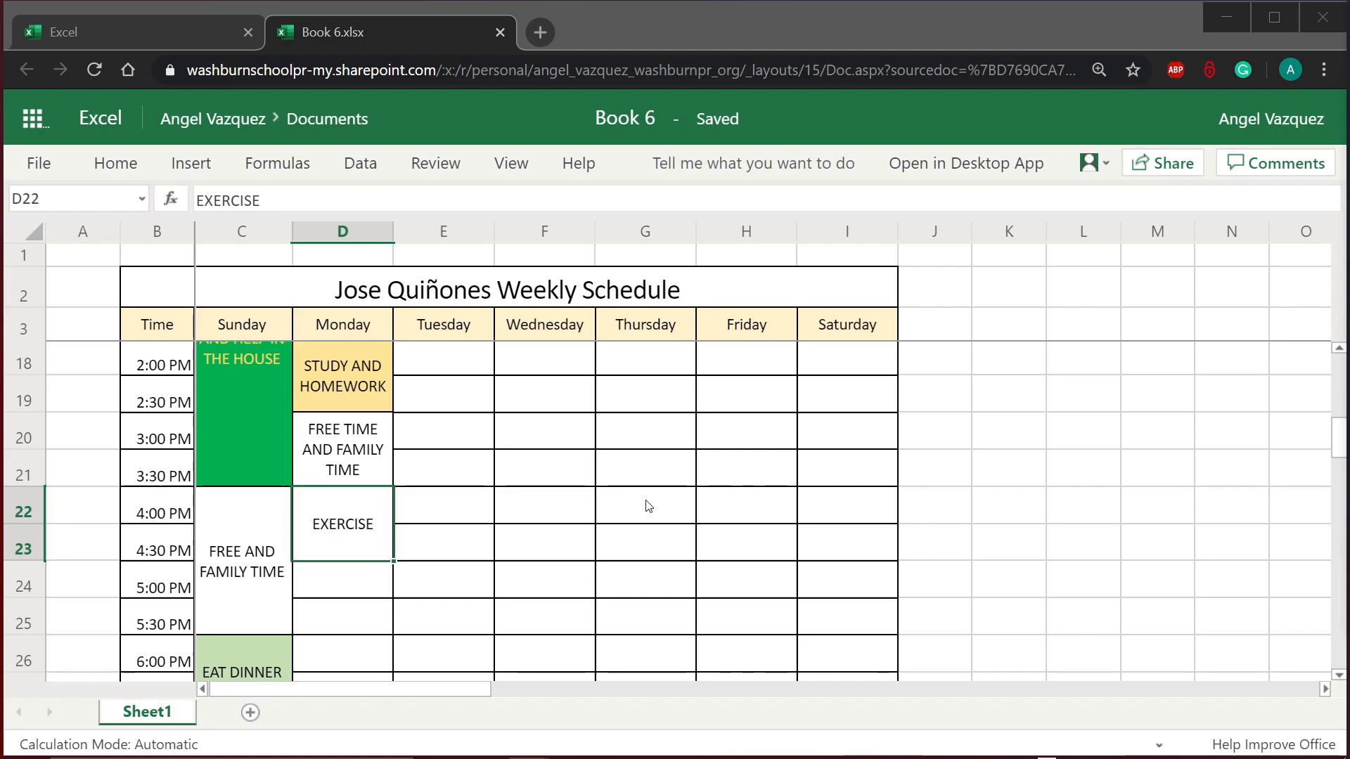
click(380, 578)
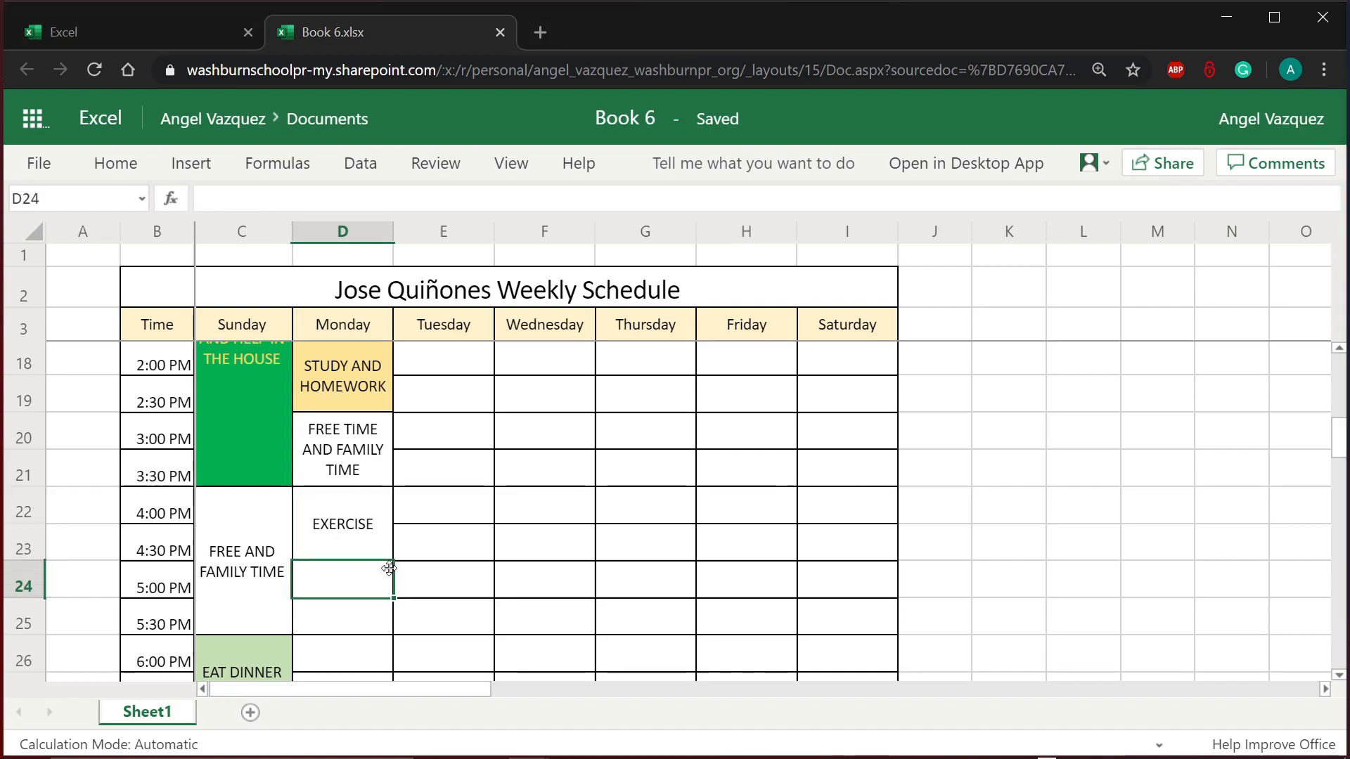
click(372, 536)
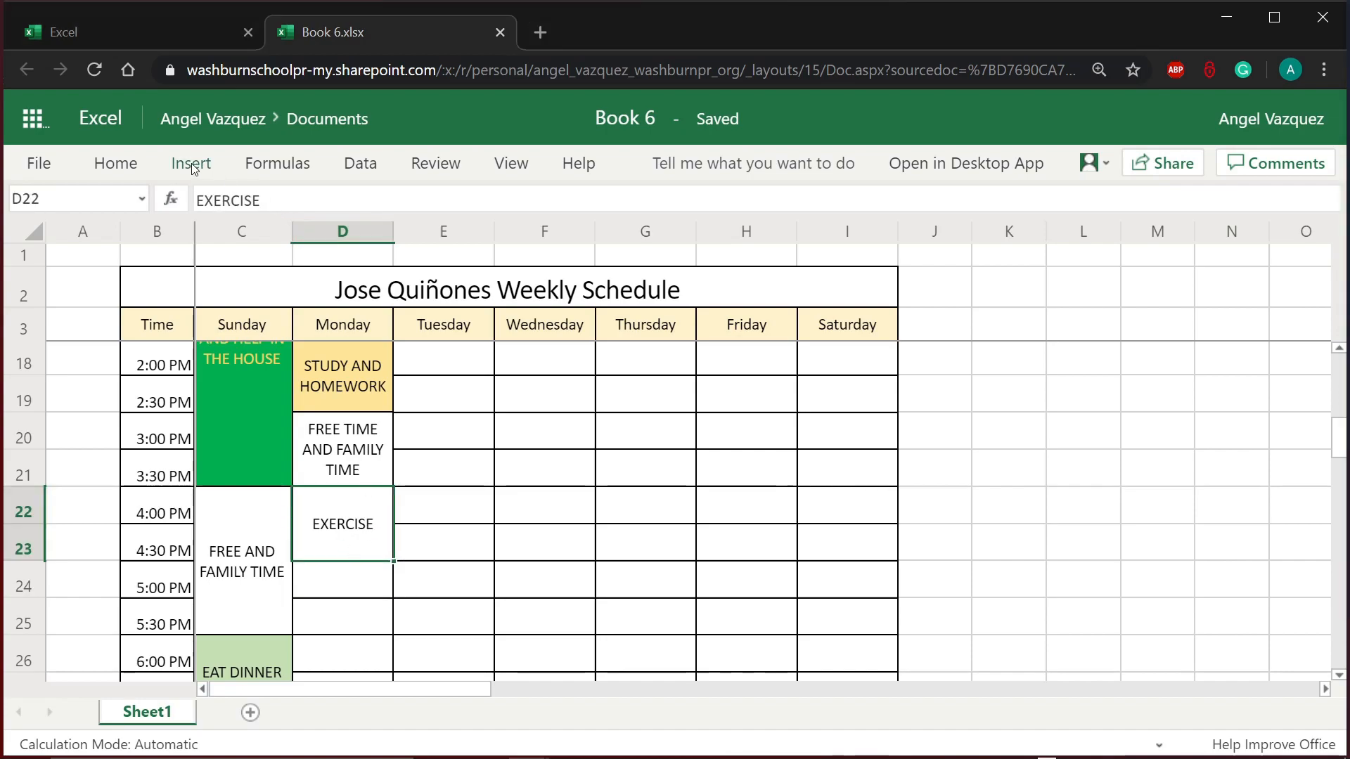
Step: Fill the EXERCISE block D22 dark brown and make its text white
click(132, 169)
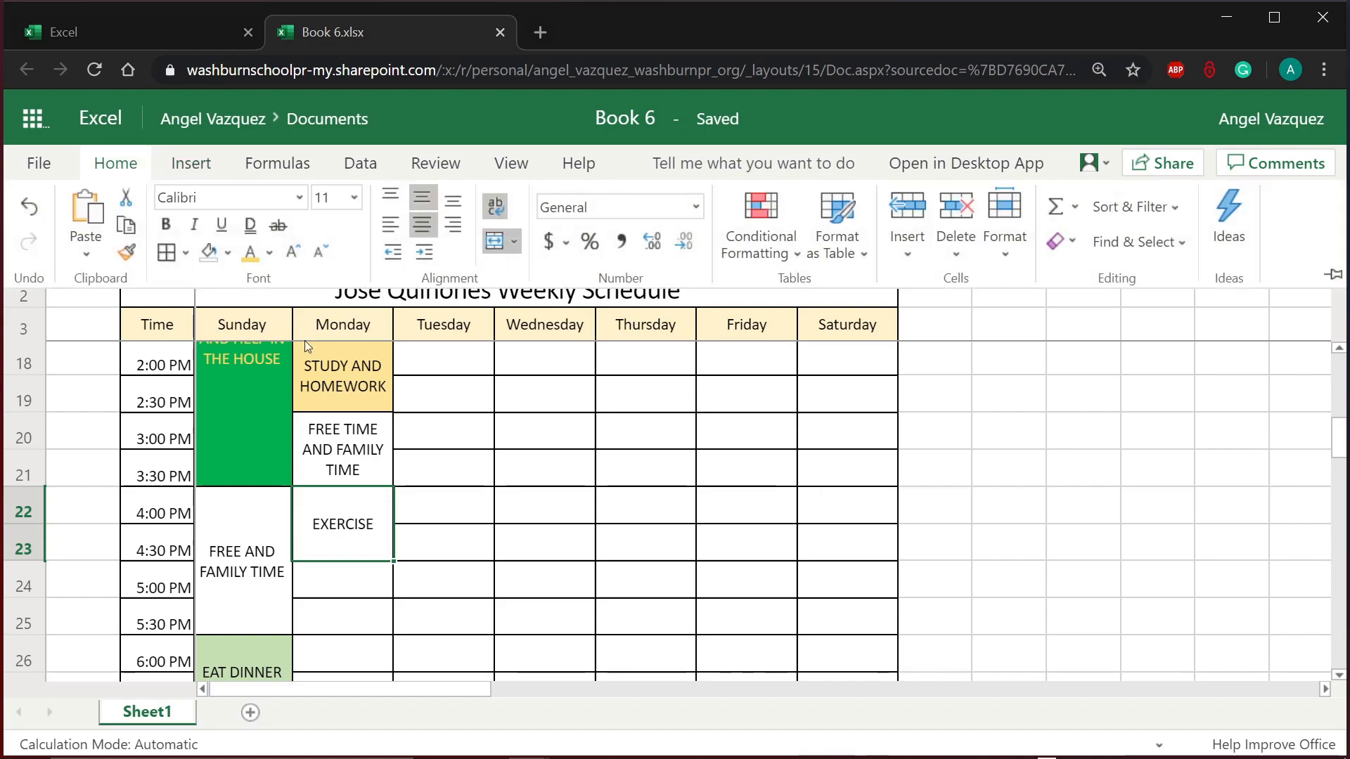
click(228, 253)
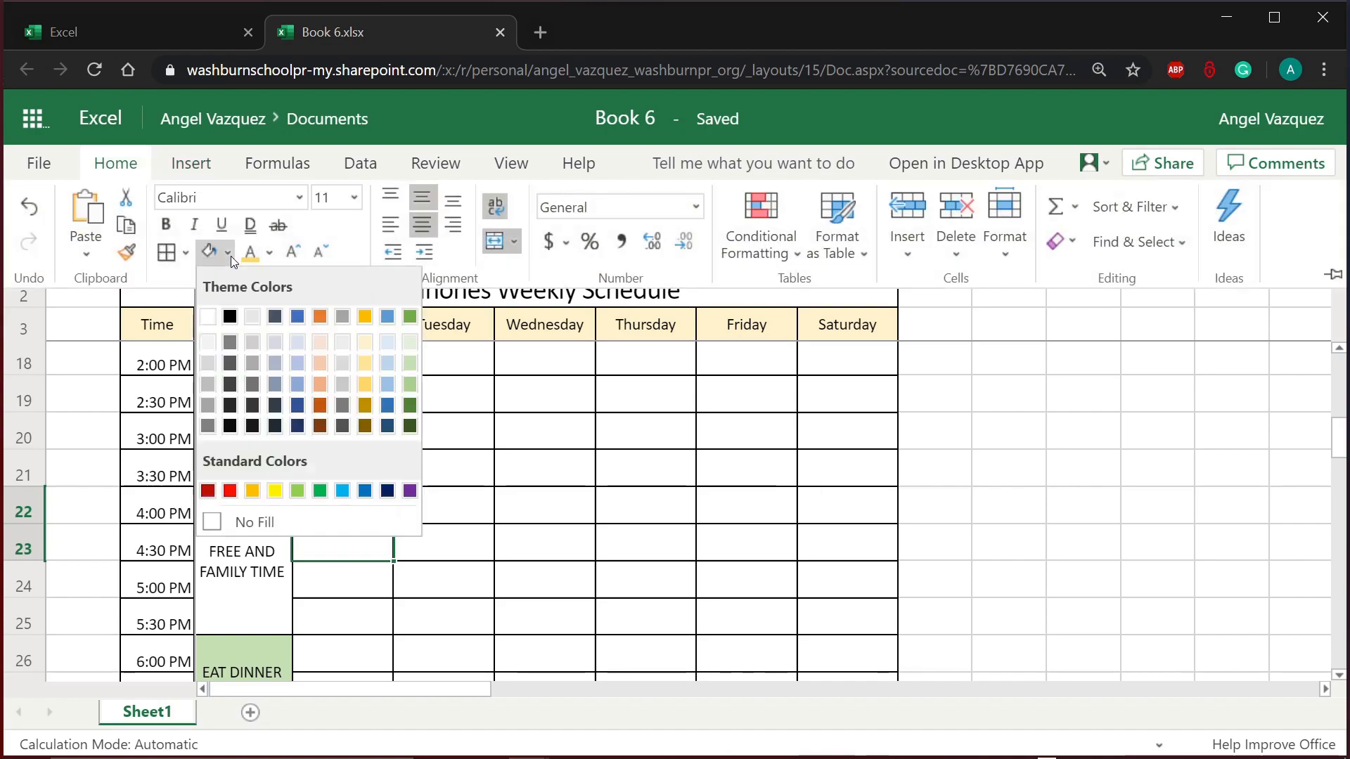
click(327, 435)
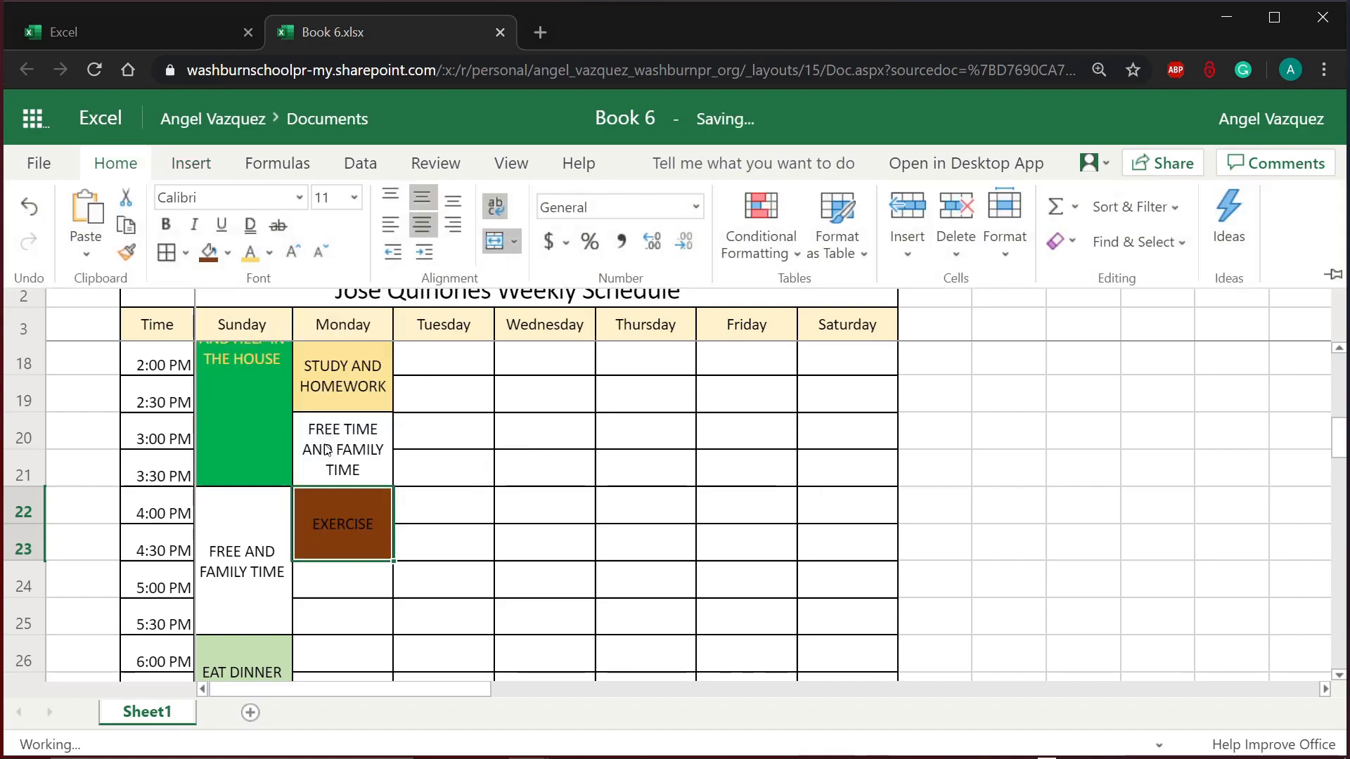
click(269, 254)
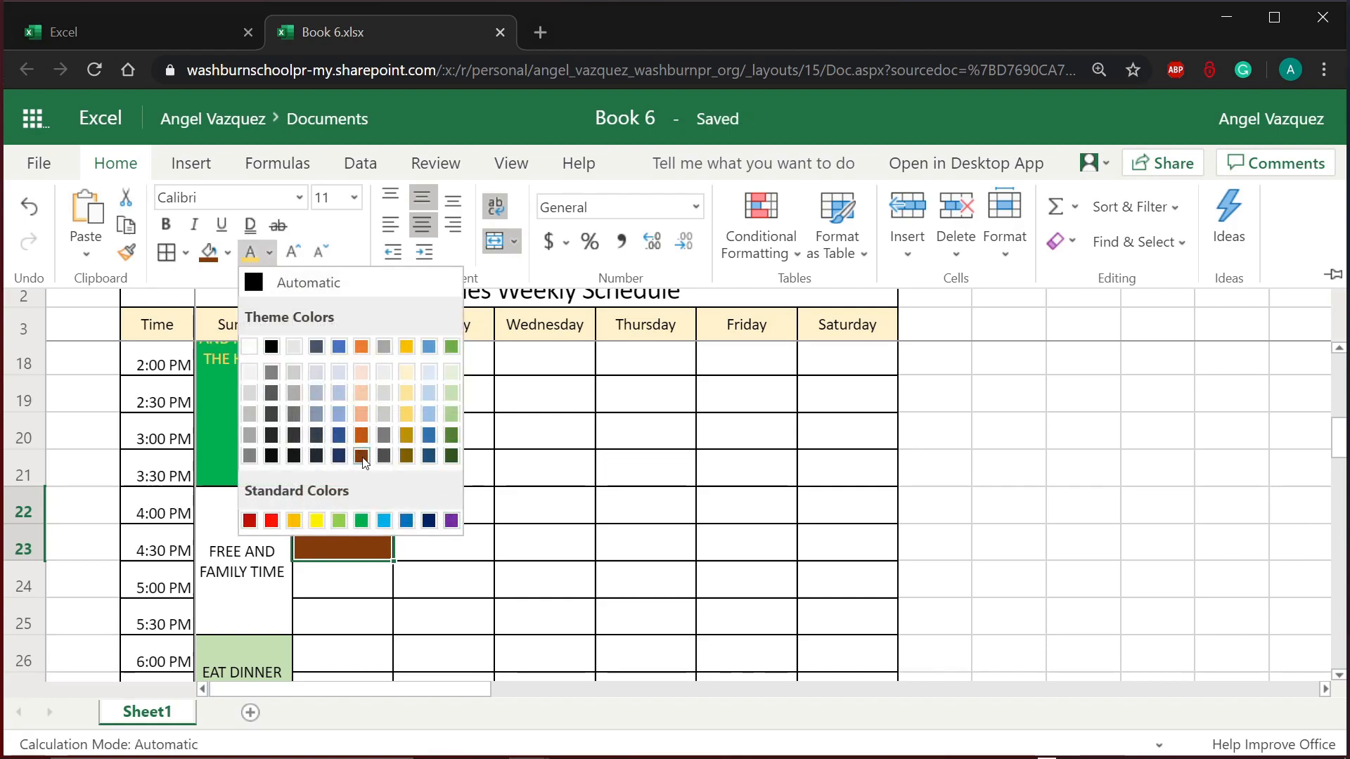
click(251, 347)
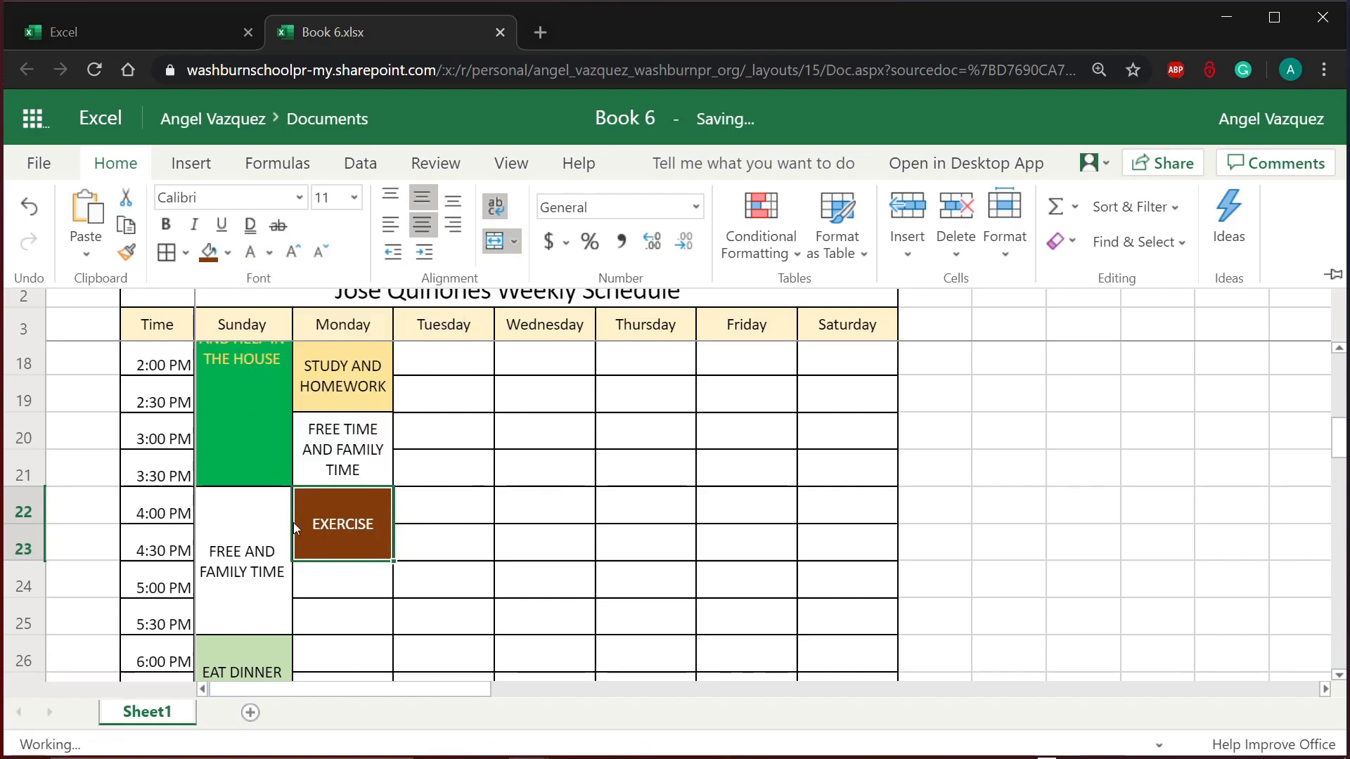
click(428, 571)
click(402, 616)
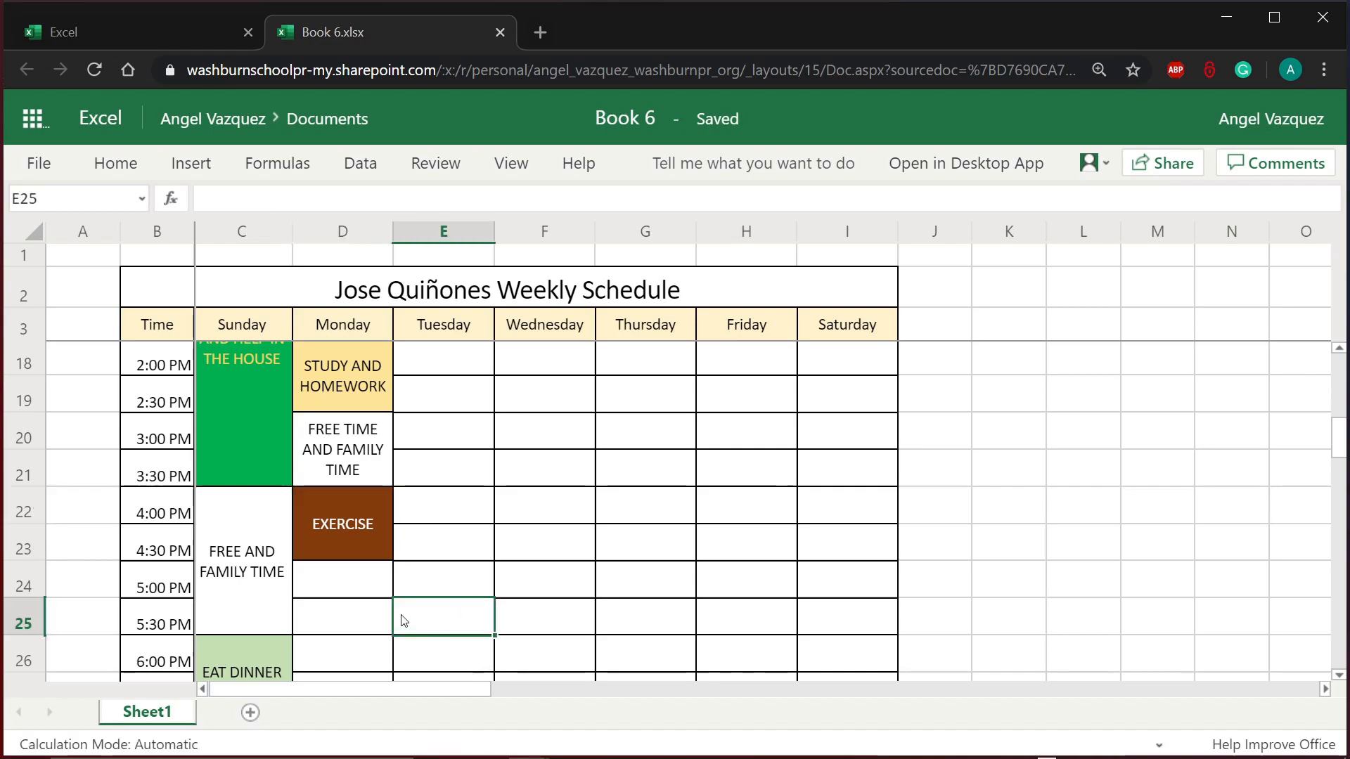
click(366, 540)
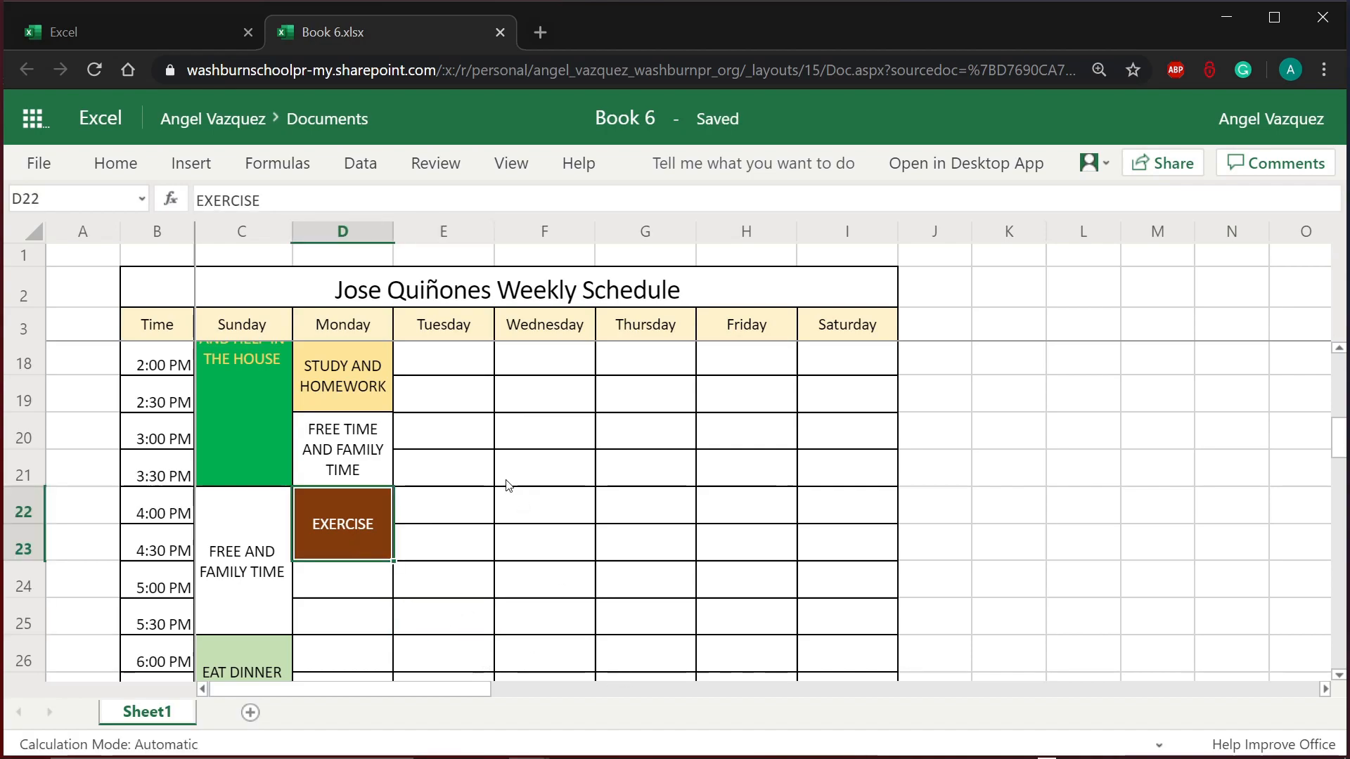
scroll(514, 507, down, 2)
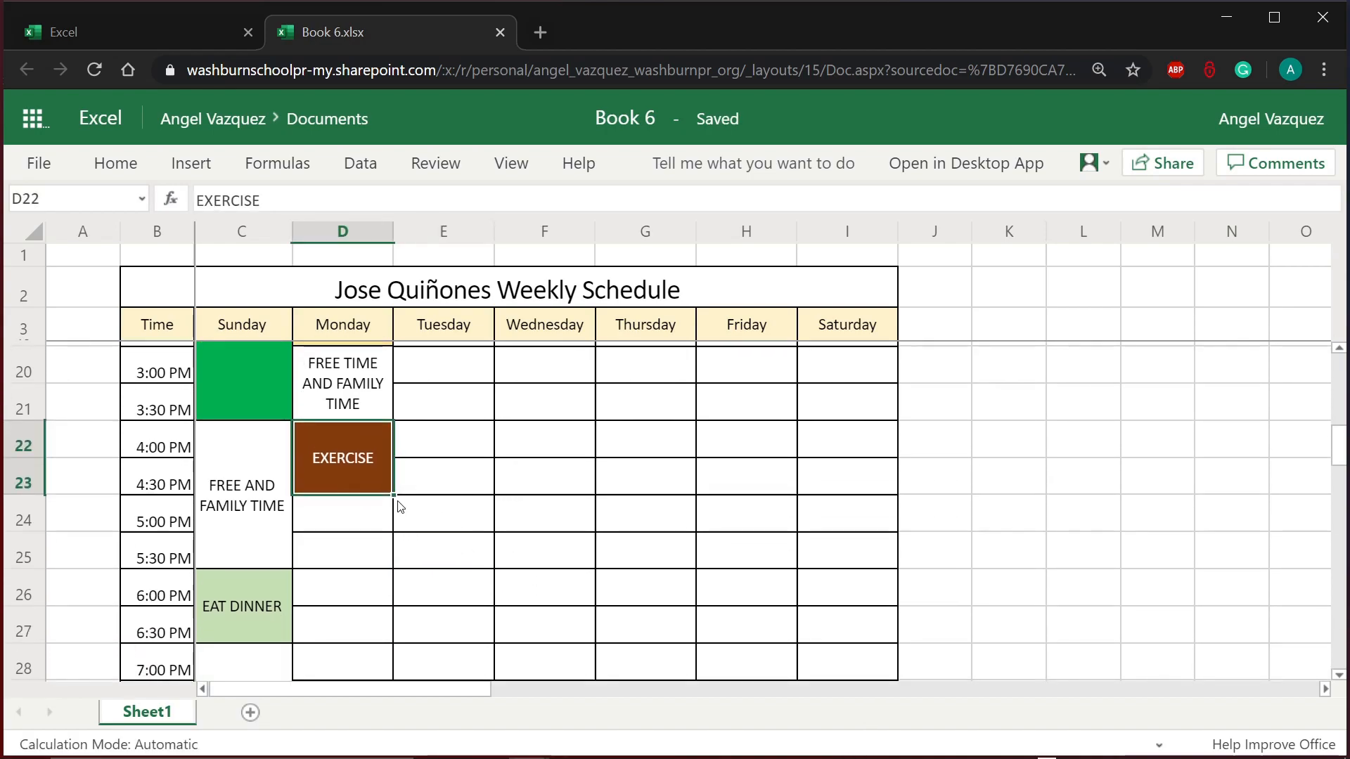
Step: Select Monday's 5:00–5:30 PM cells and compare them with the blocks above
click(372, 527)
drag(373, 528, 370, 563)
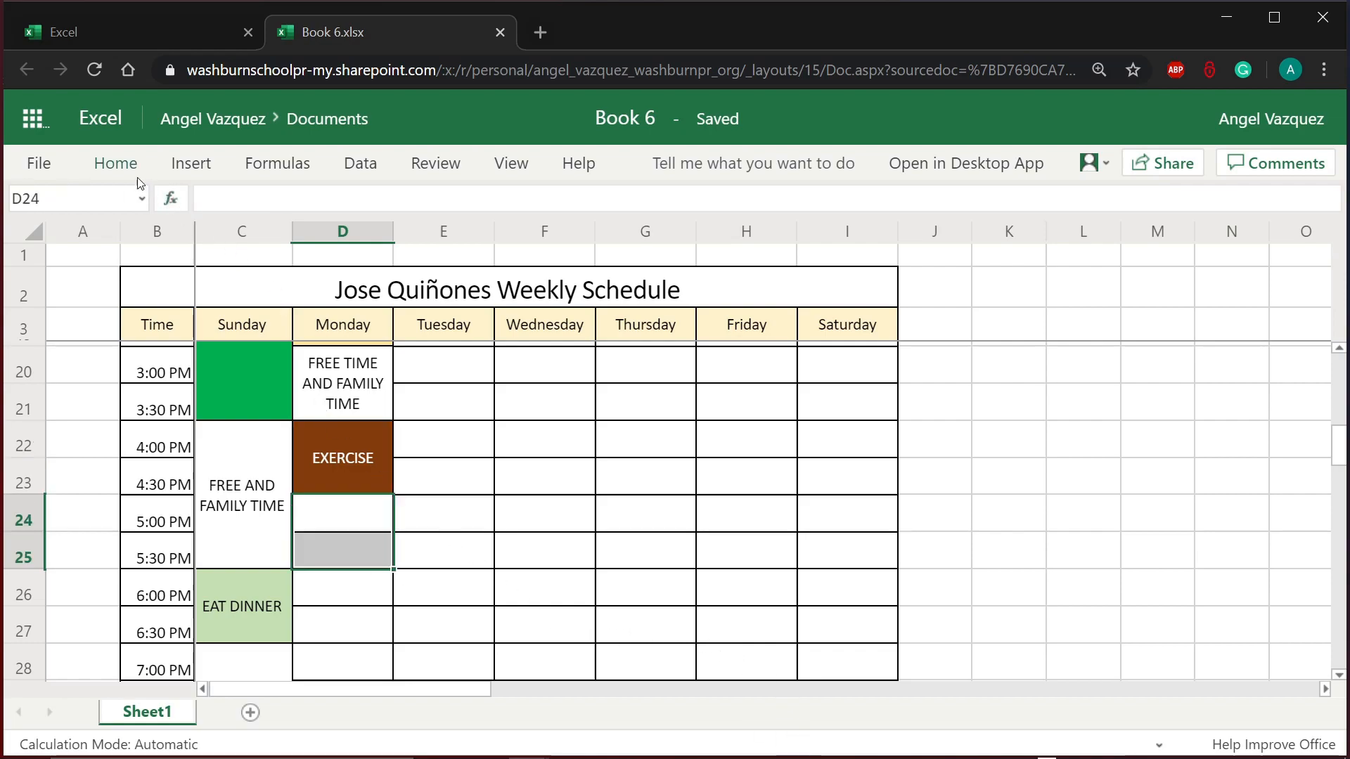
click(117, 165)
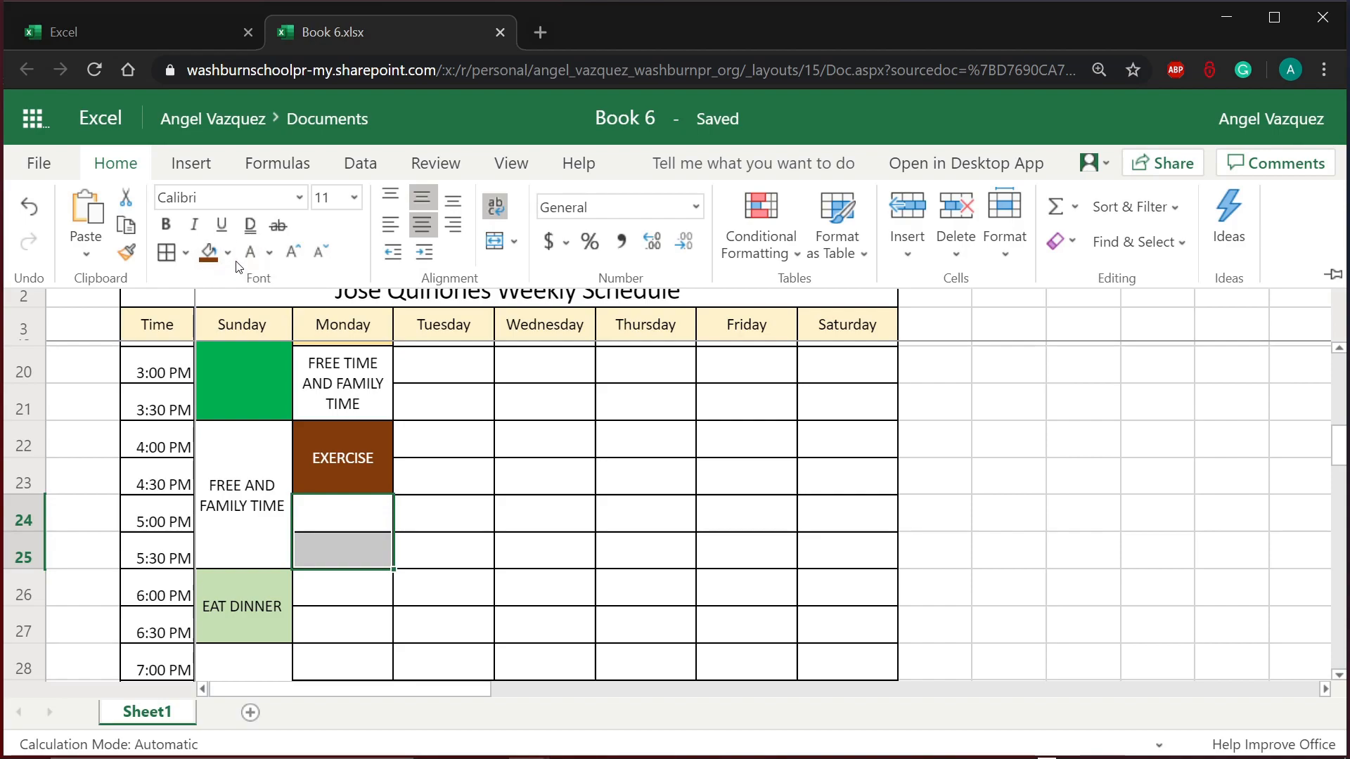
click(458, 411)
scroll(392, 414, up, 1)
click(391, 476)
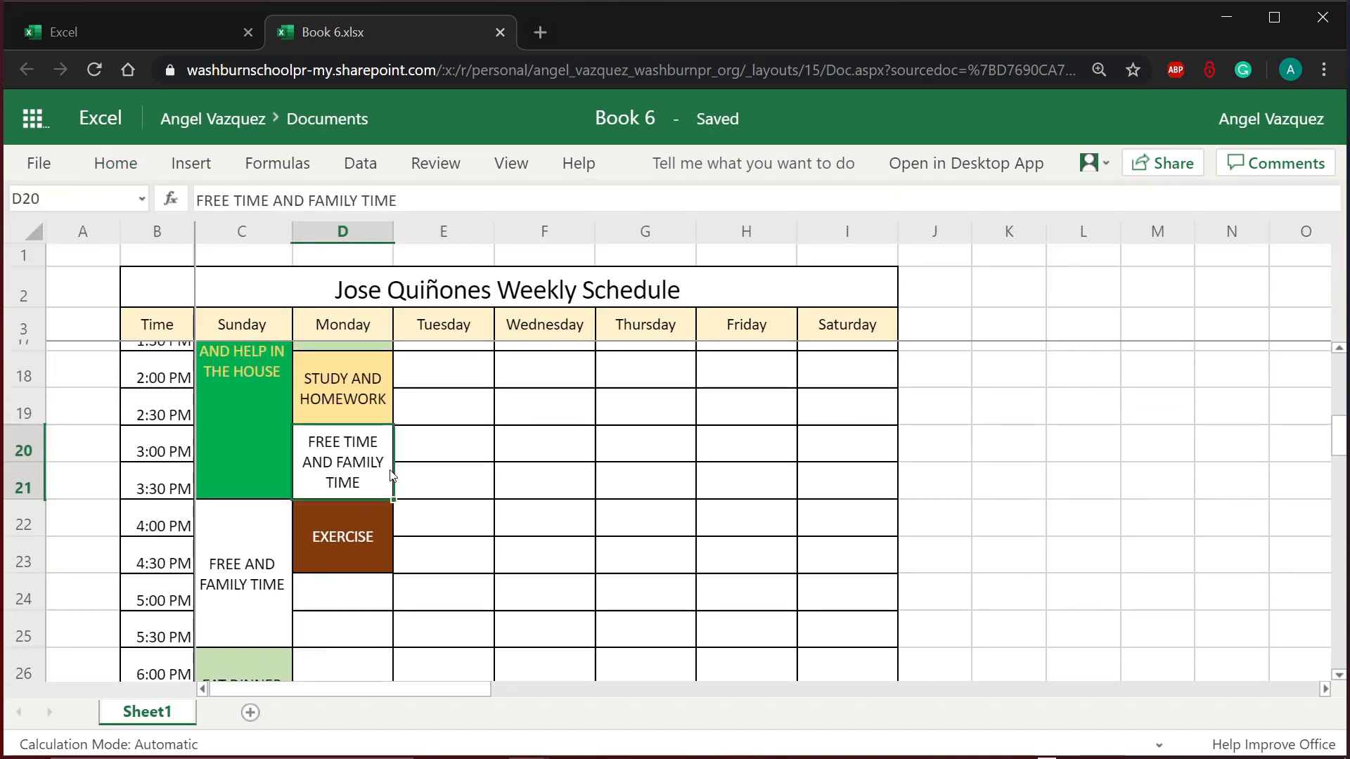
scroll(432, 490, up, 2)
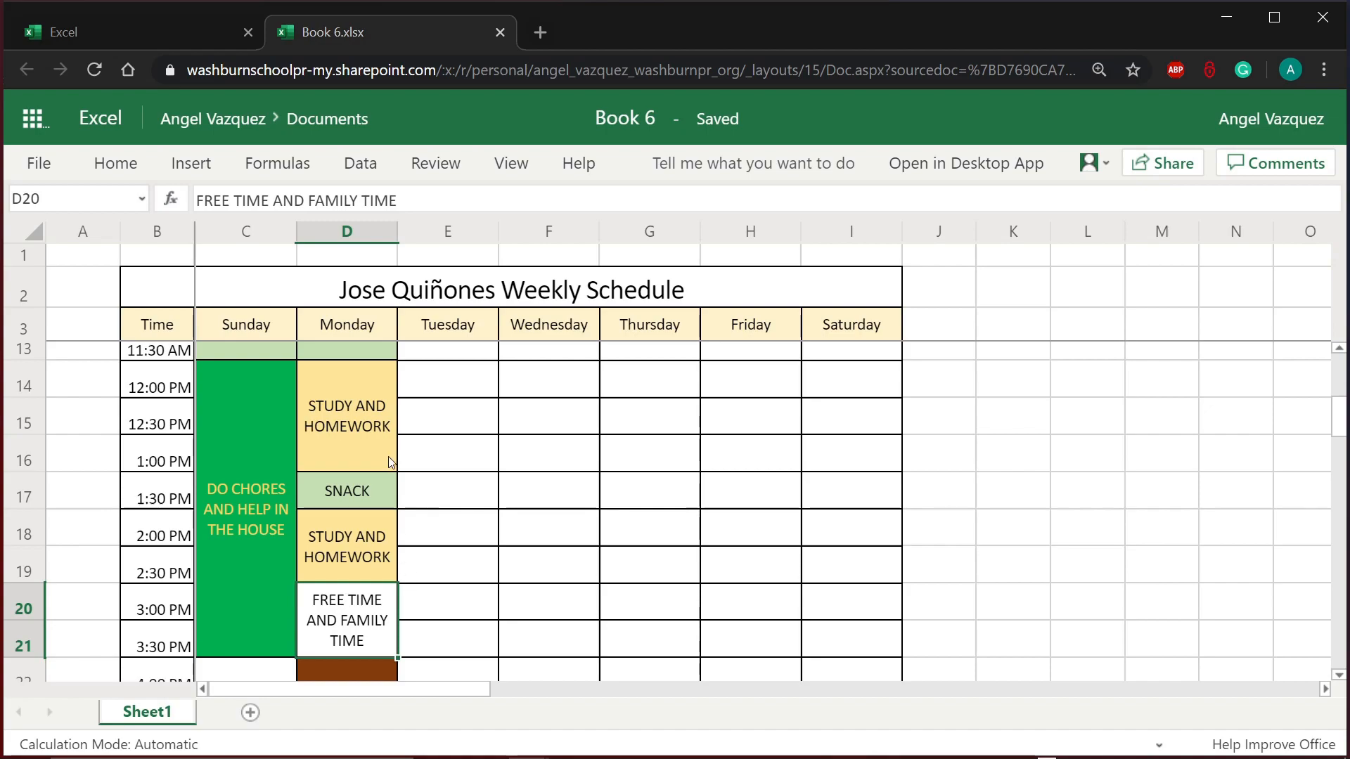
click(388, 459)
click(382, 566)
click(449, 459)
click(469, 610)
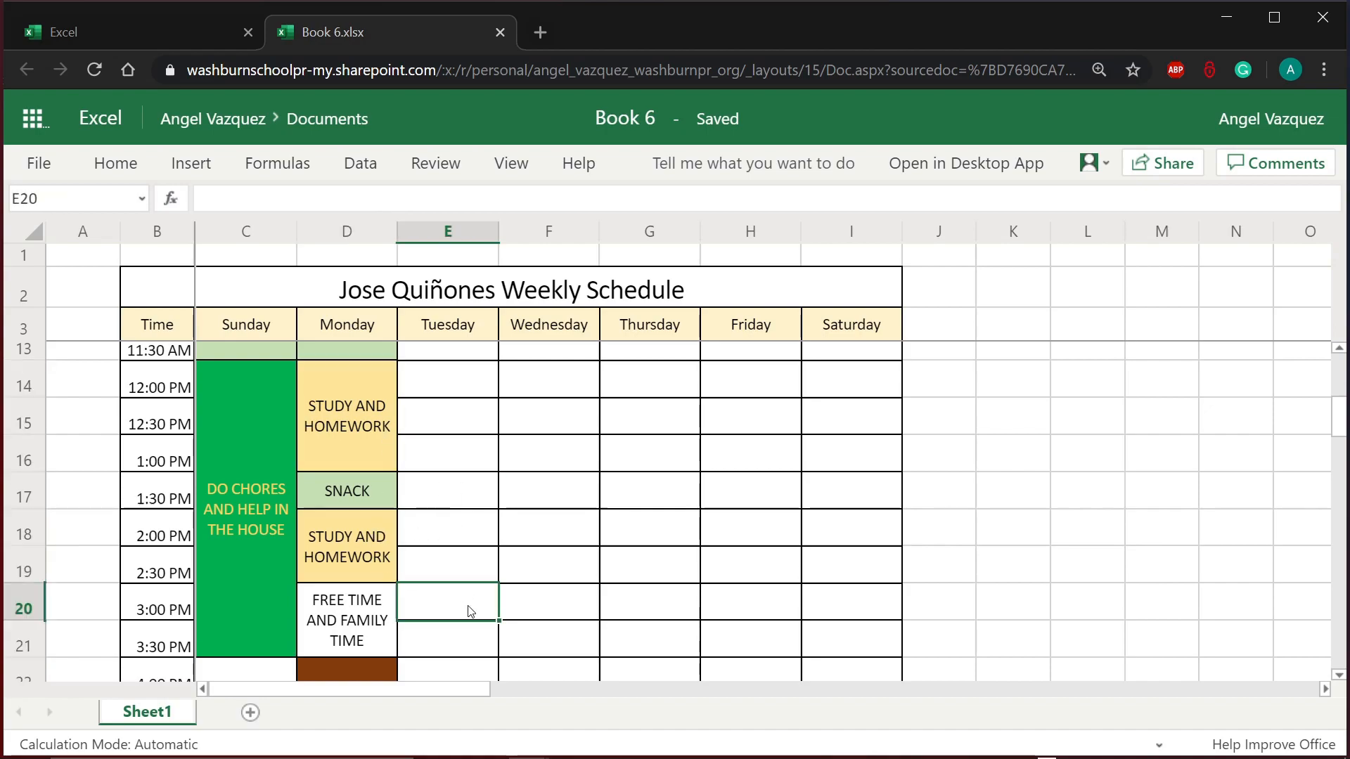
scroll(470, 610, down, 1)
scroll(470, 610, down, 4)
scroll(470, 610, up, 1)
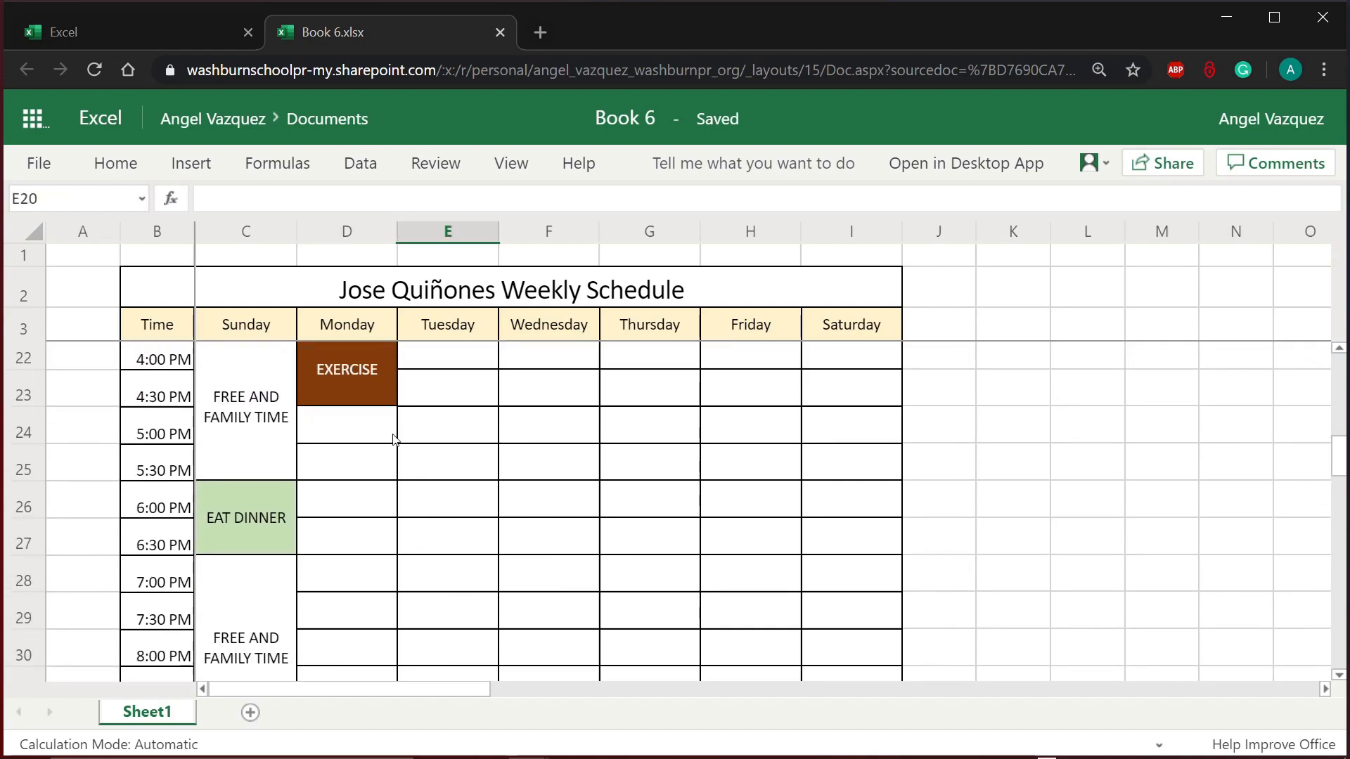
drag(393, 437, 376, 461)
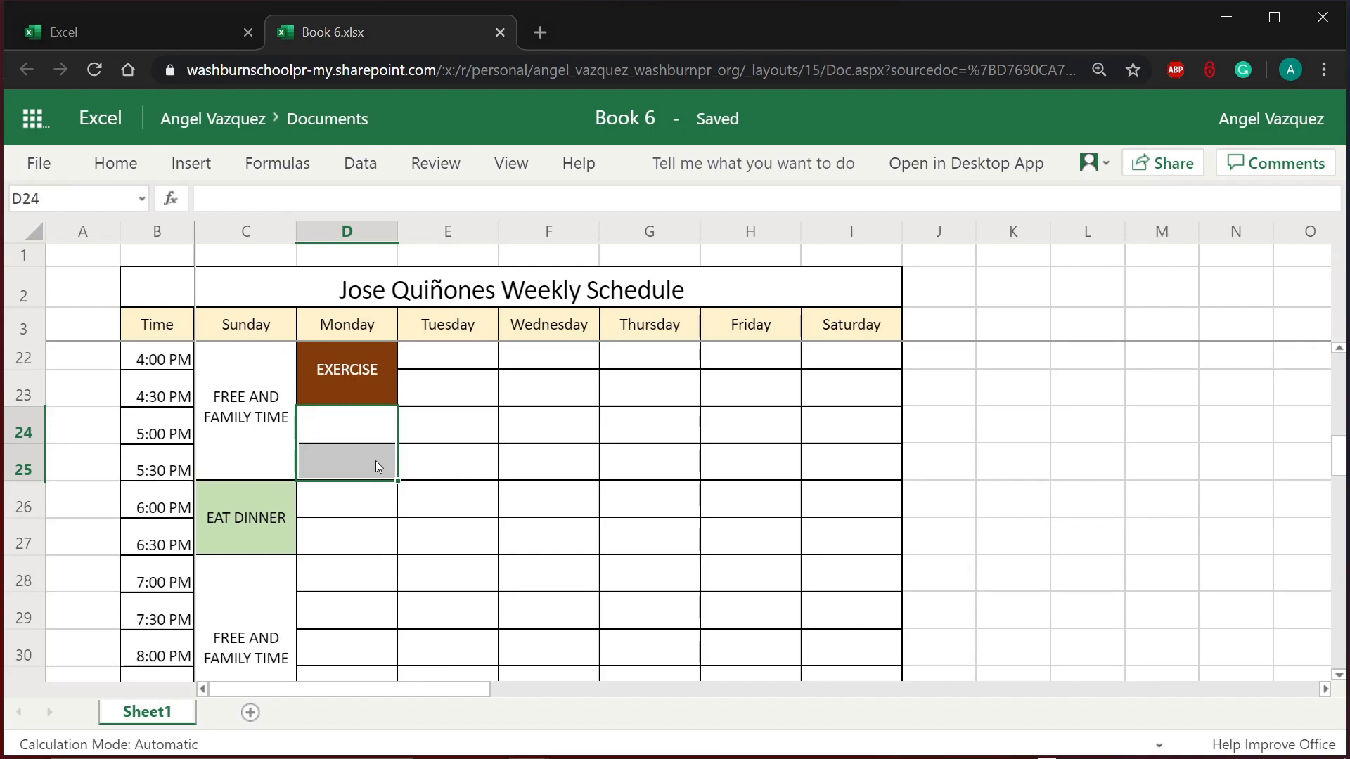
click(117, 166)
click(354, 422)
scroll(355, 429, up, 3)
Step: Copy the FREE TIME AND FAMILY TIME block and paste it into Monday's 5:00 PM cell D24
click(356, 424)
key(ctrl+c)
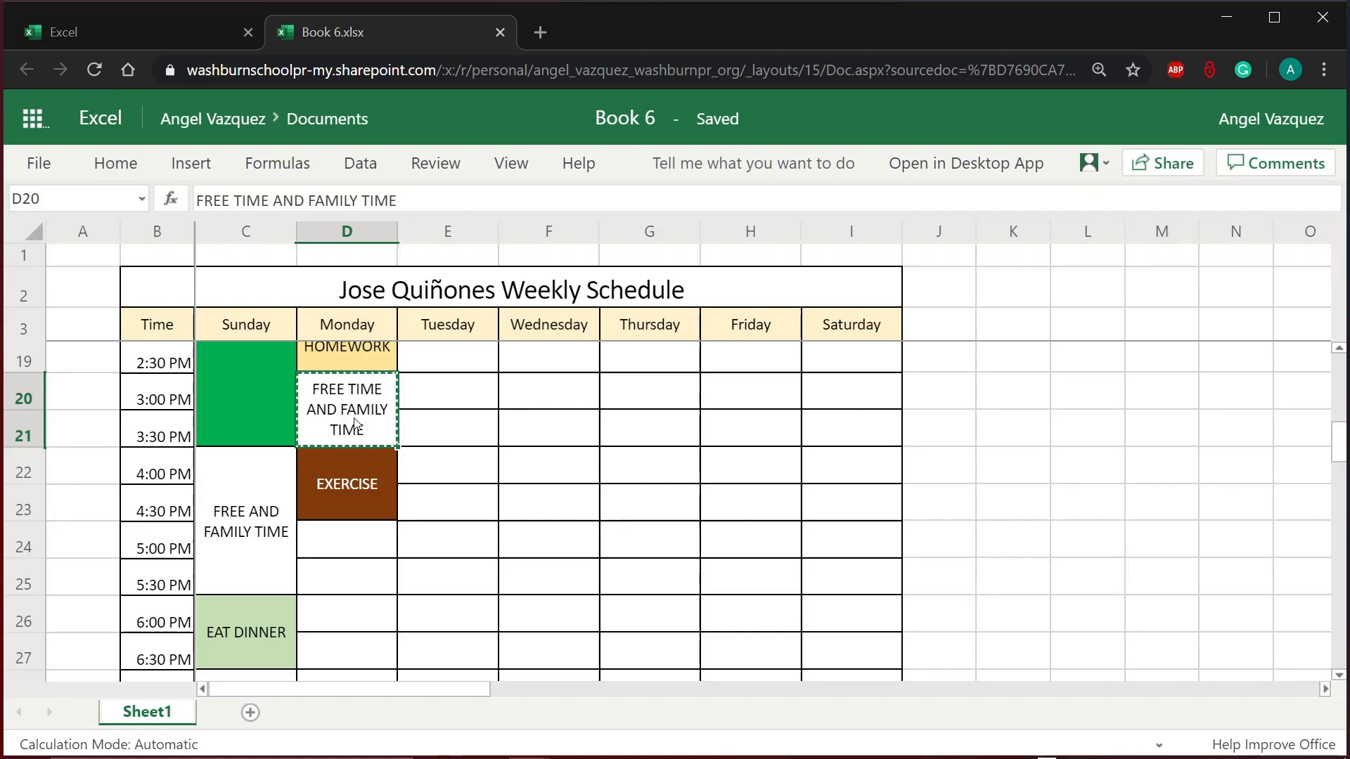
click(369, 545)
key(ctrl+v)
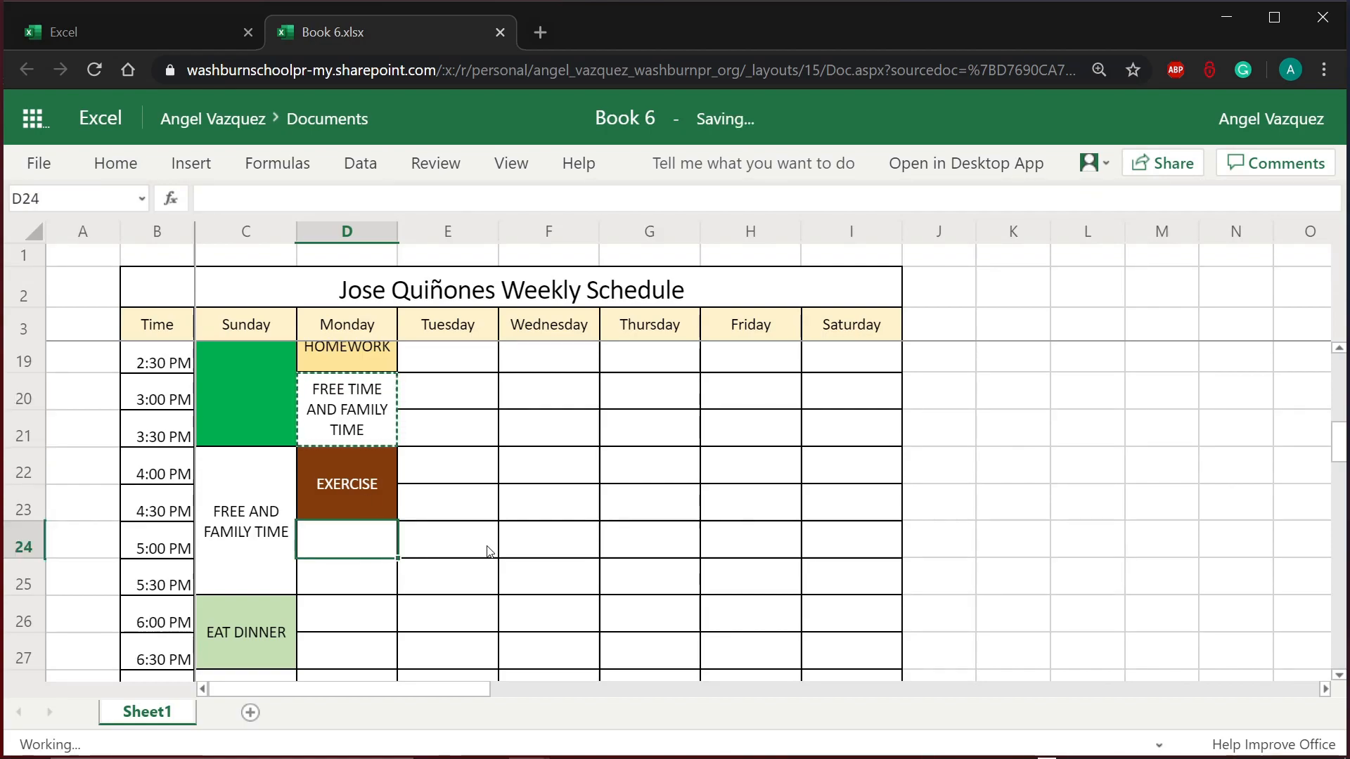
click(484, 551)
click(345, 567)
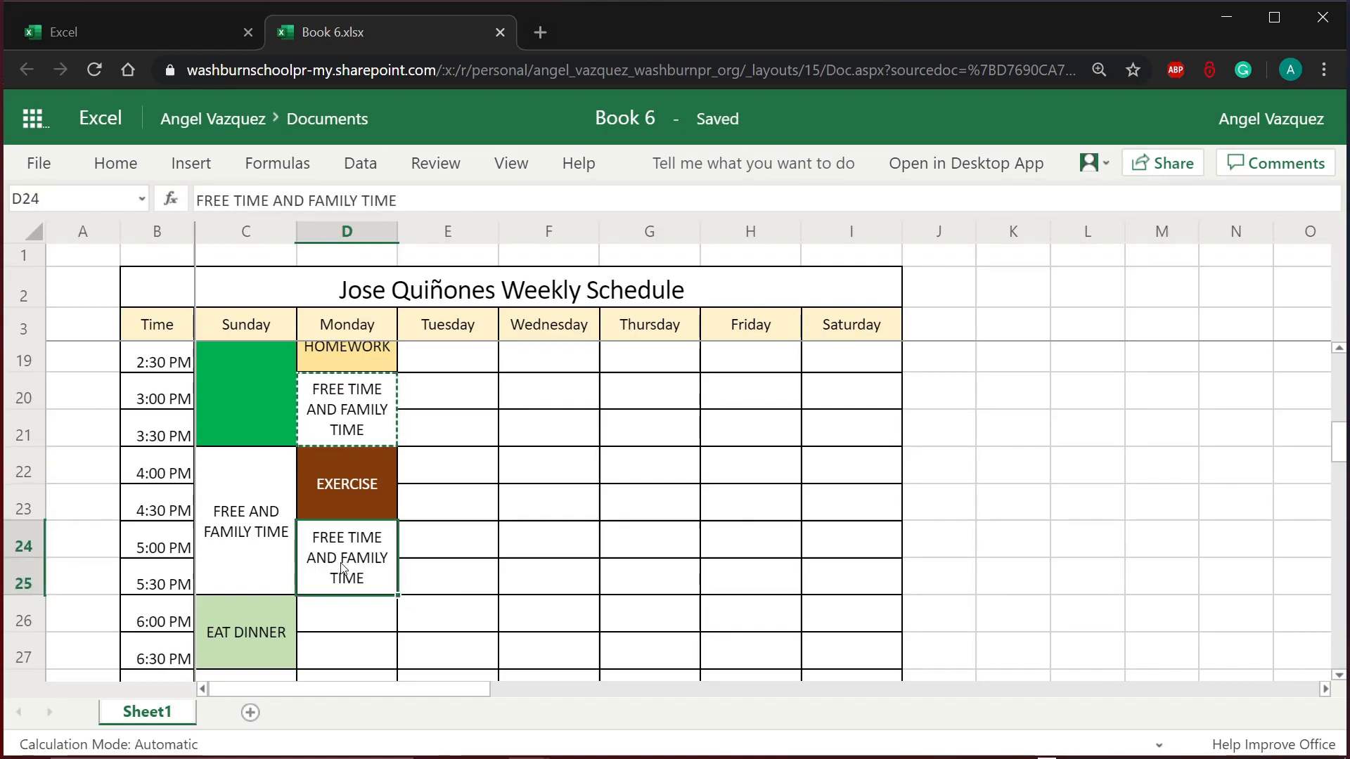
scroll(431, 581, up, 5)
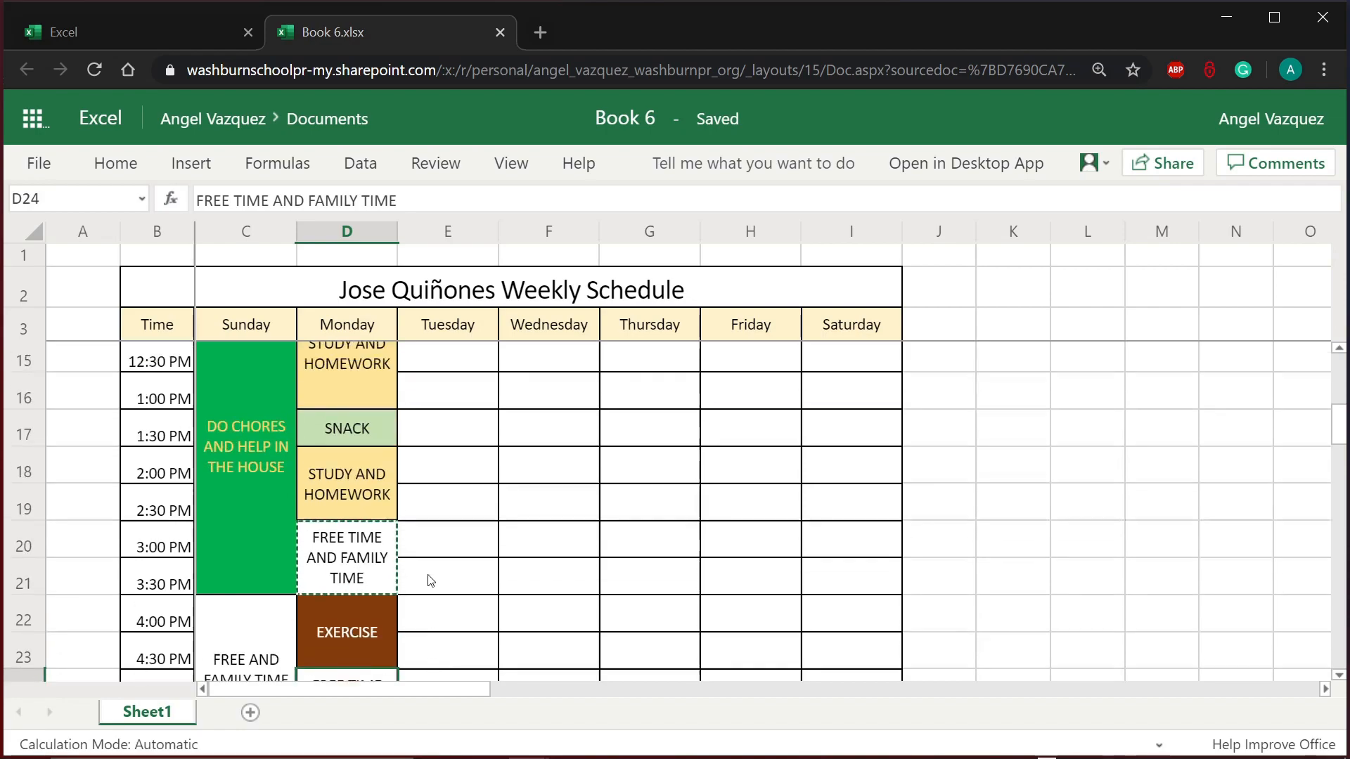
scroll(431, 581, up, 1)
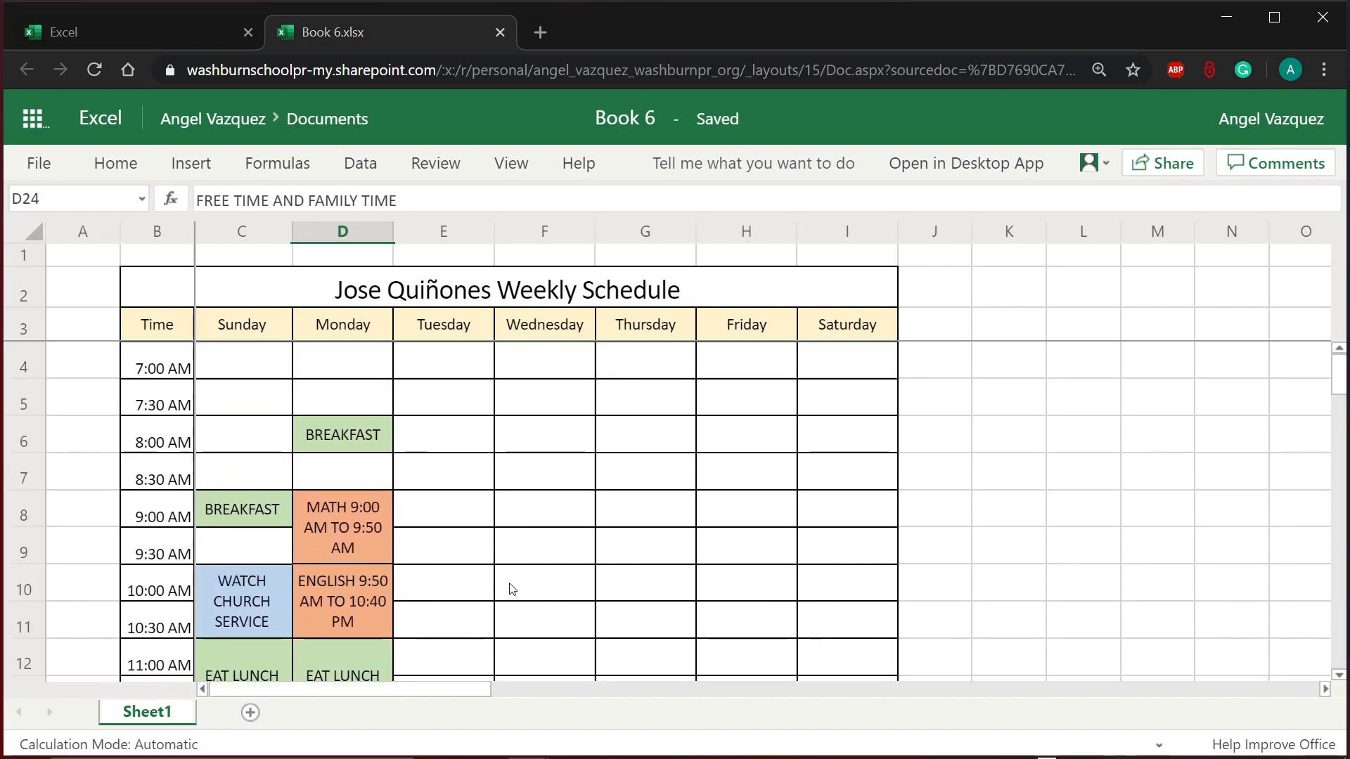
scroll(512, 583, down, 1)
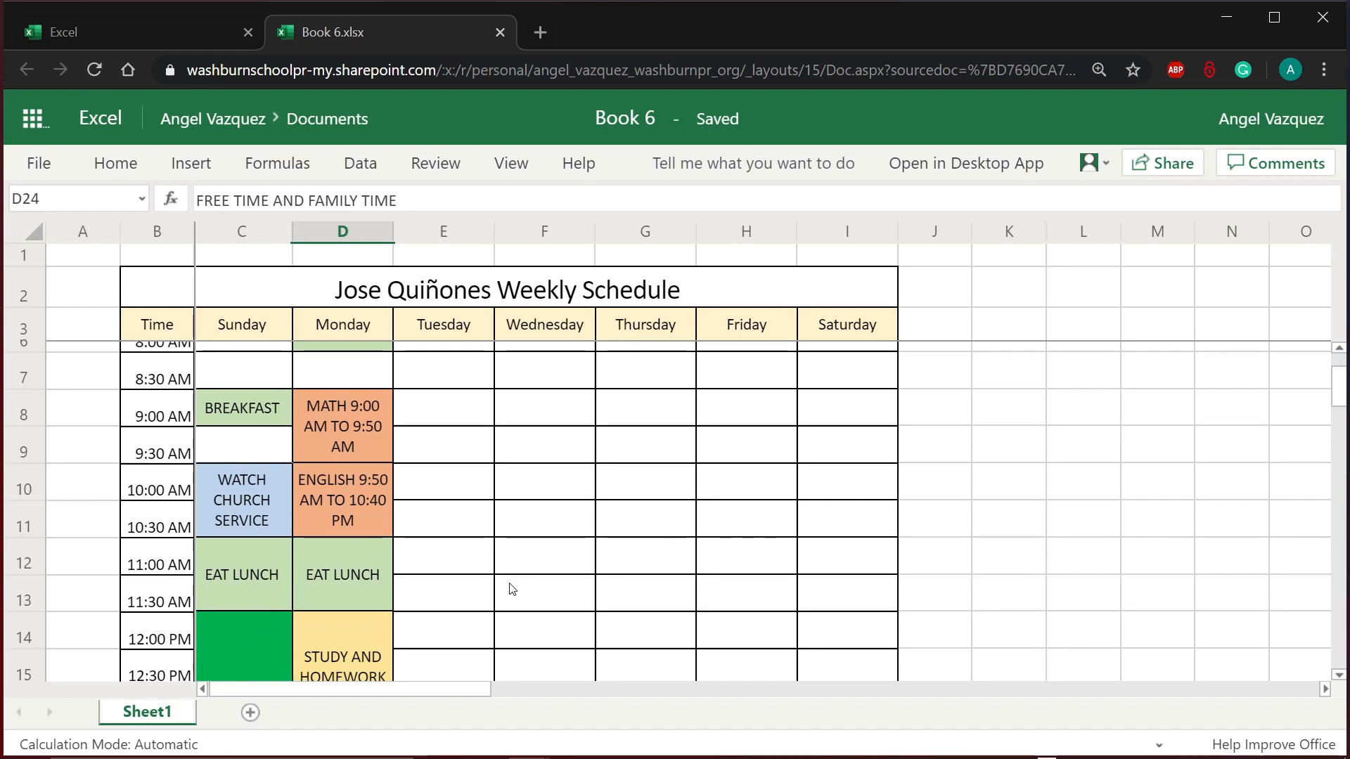
scroll(511, 590, down, 5)
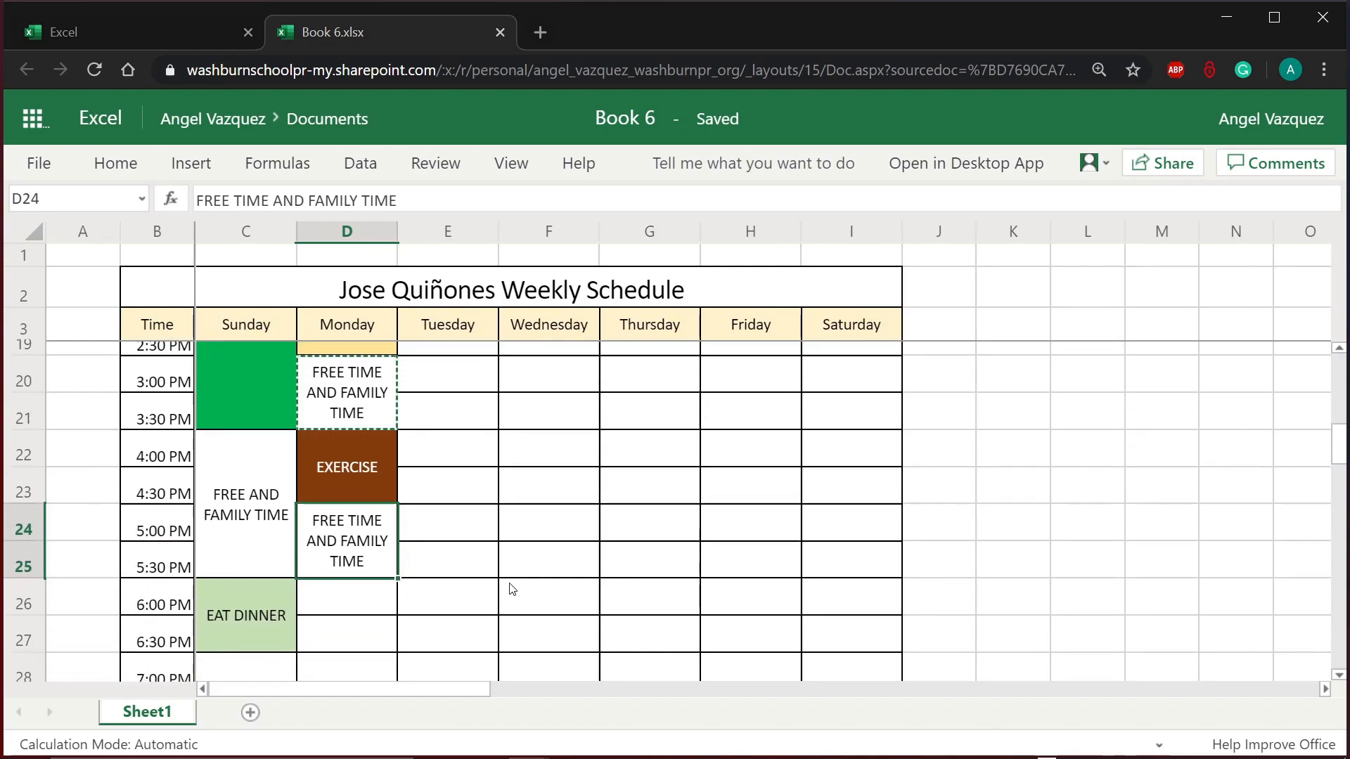
scroll(512, 590, up, 1)
click(512, 589)
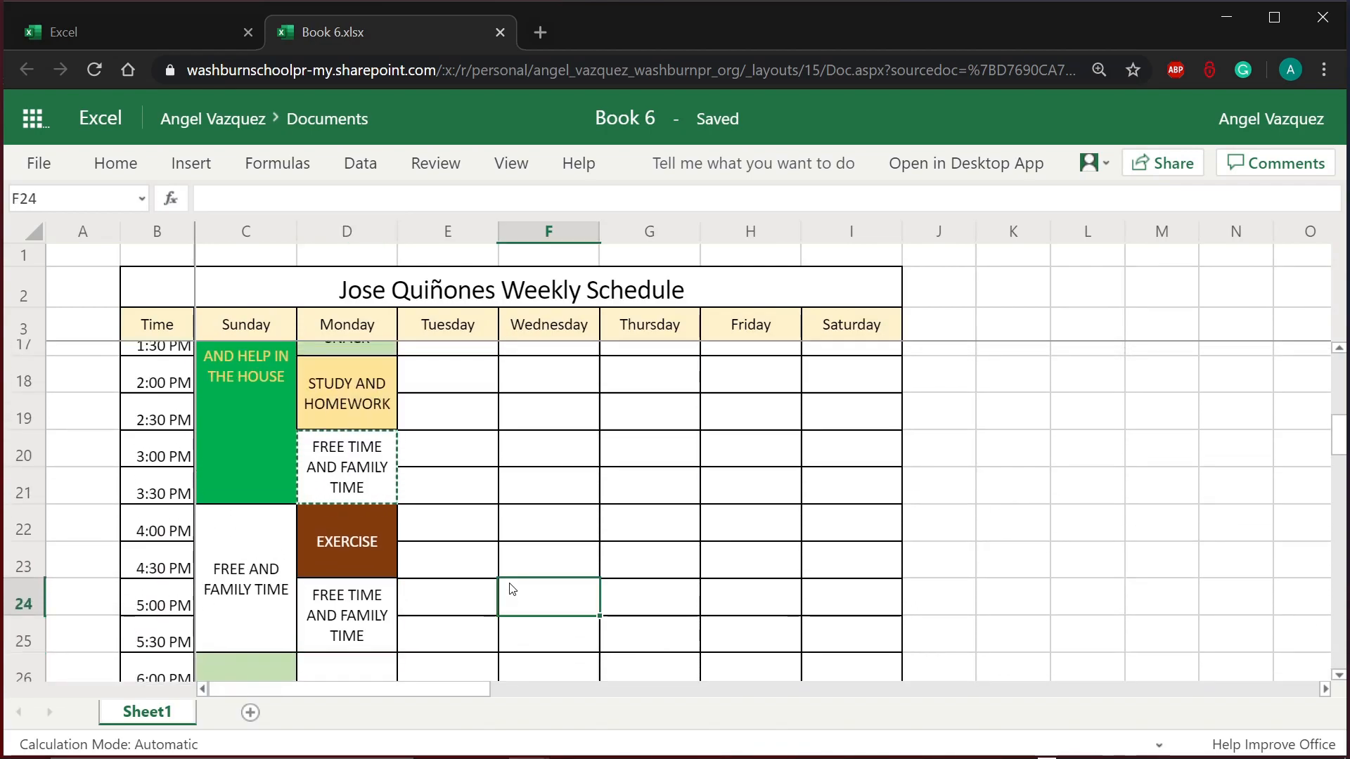
scroll(512, 589, down, 1)
scroll(511, 589, down, 3)
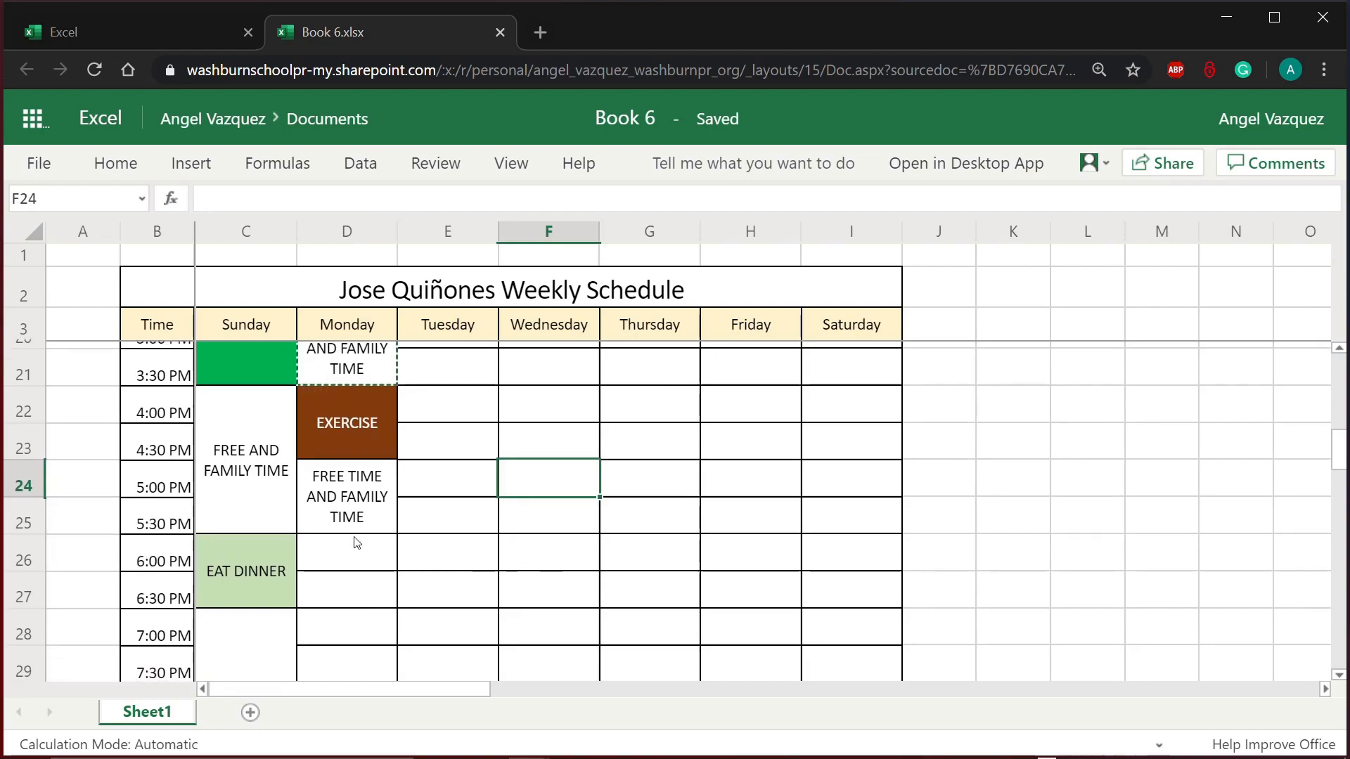
Step: Copy Sunday's EAT DINNER block into Monday's 6:00 PM slot
click(346, 552)
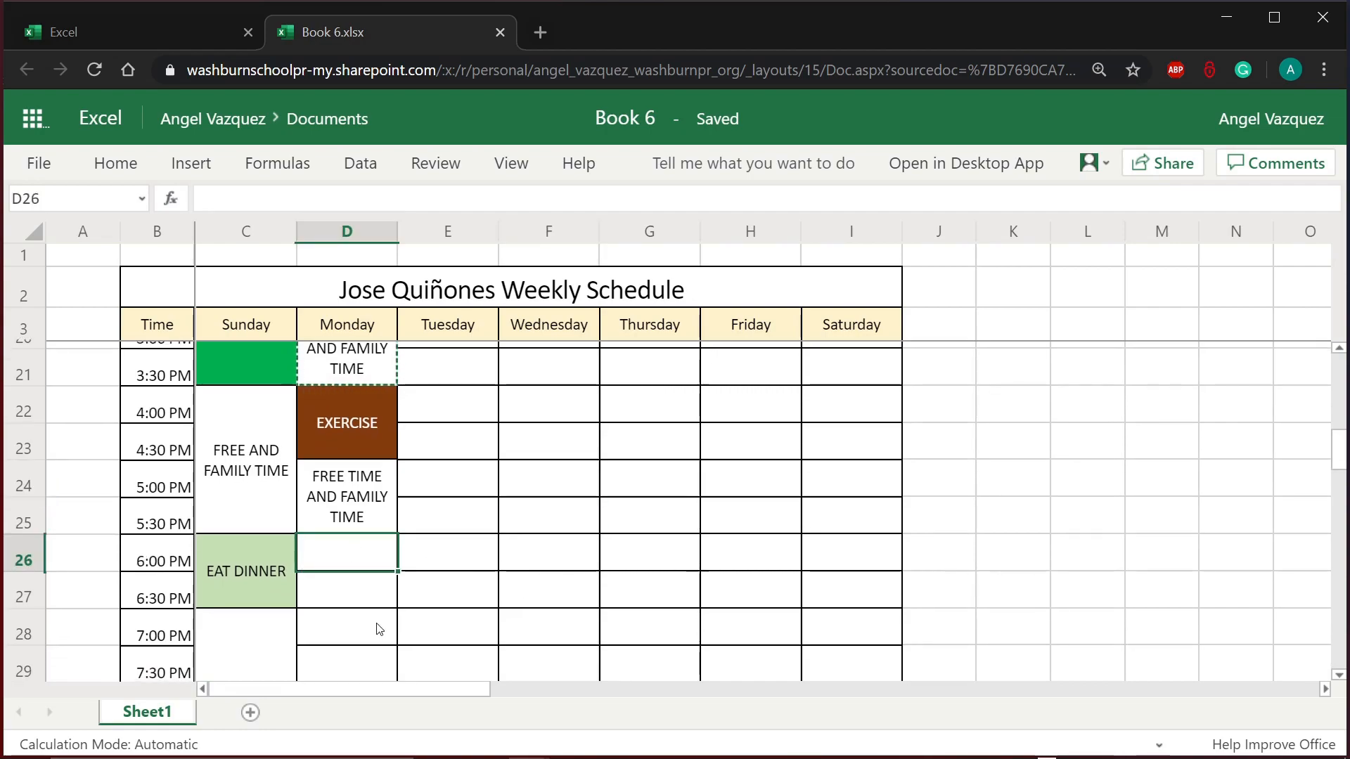
click(219, 562)
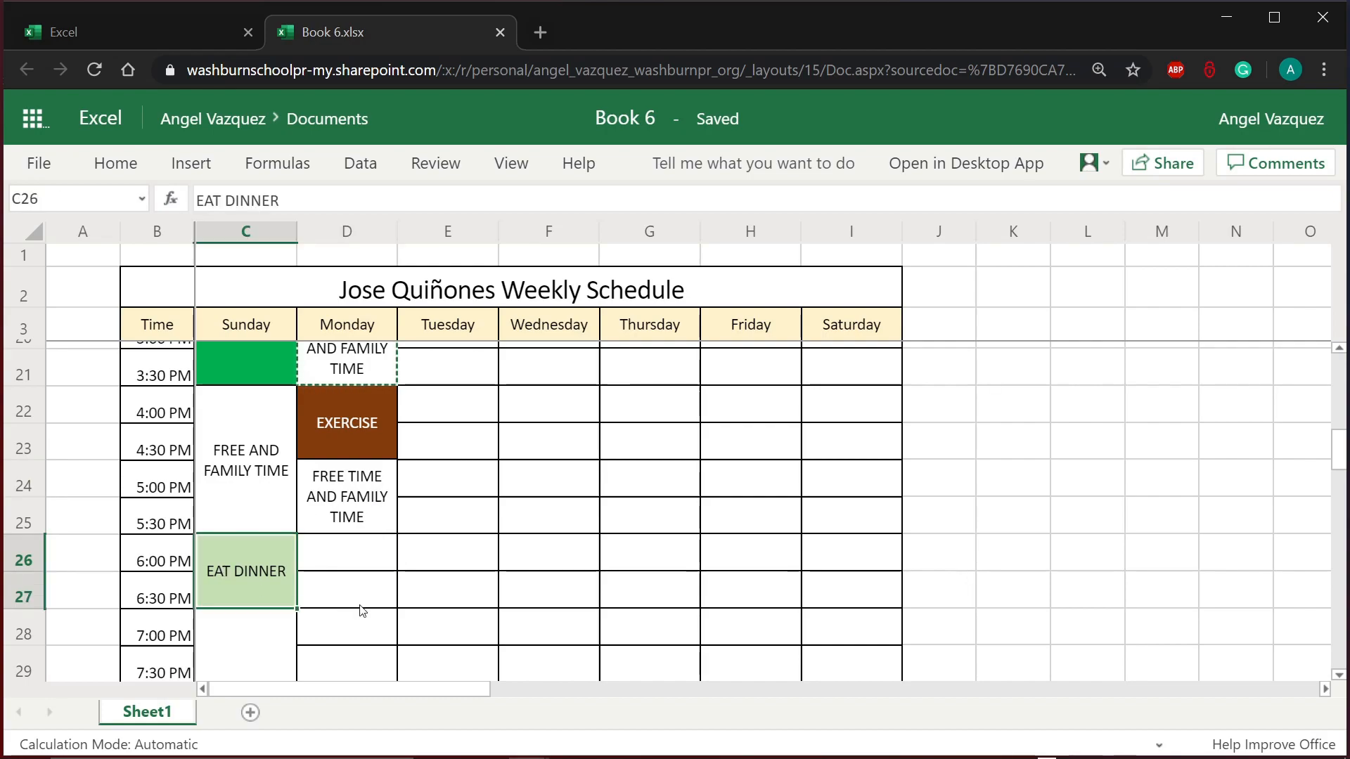
key(ctrl+c)
click(356, 557)
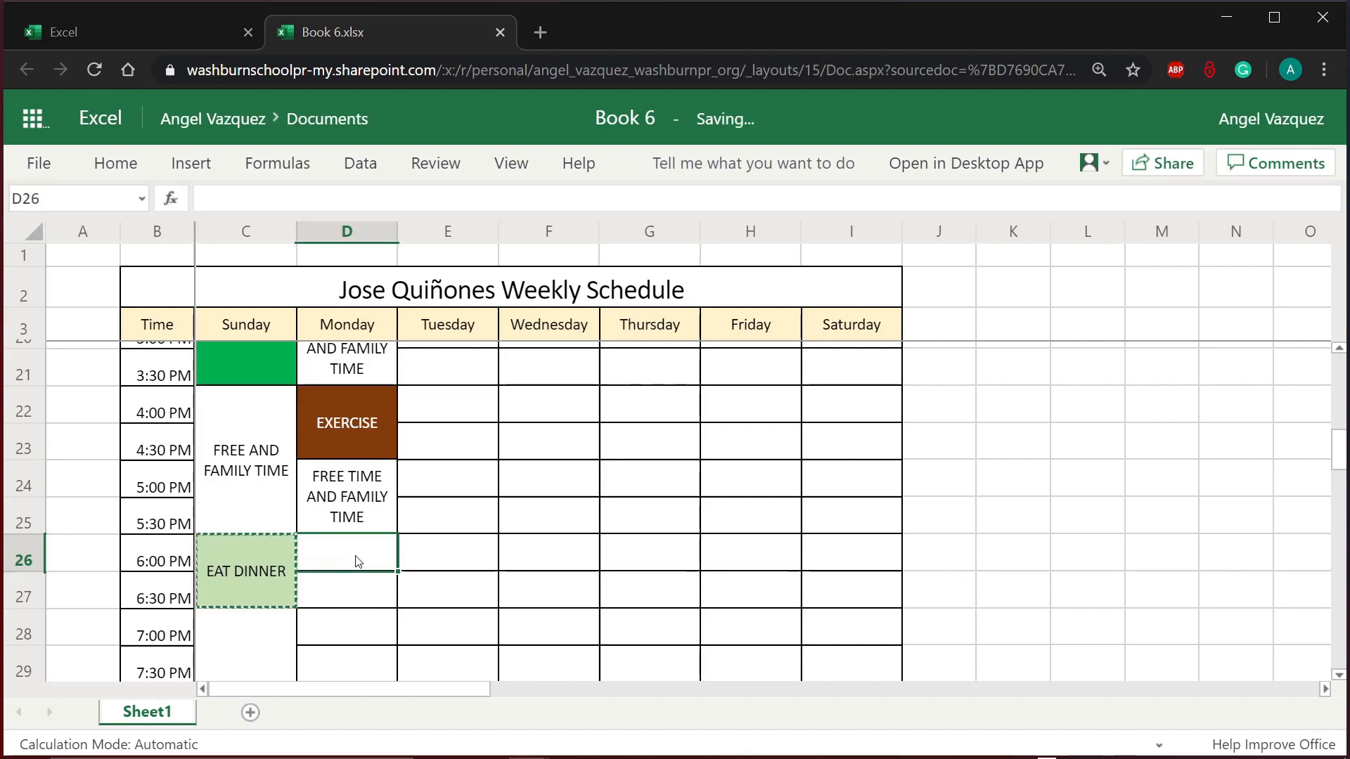
key(ctrl+v)
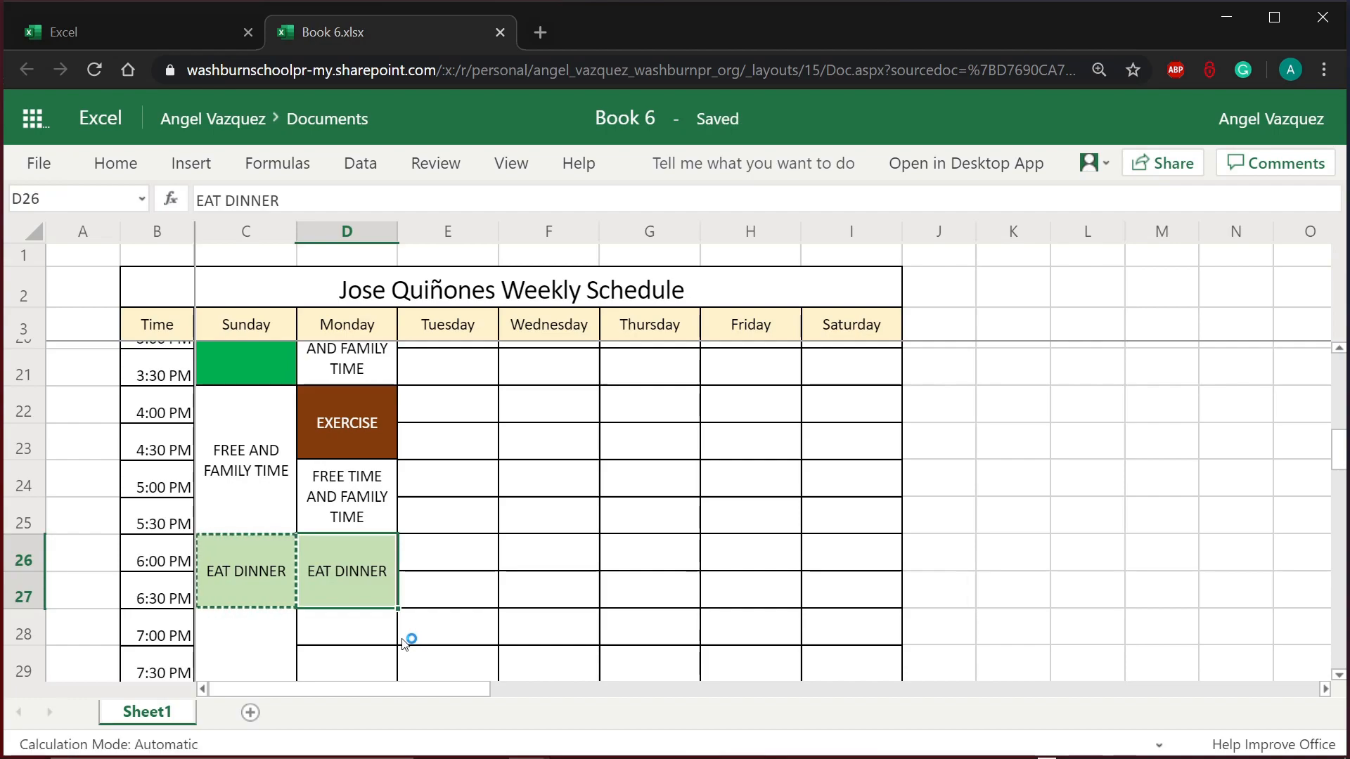
click(464, 636)
scroll(464, 636, down, 2)
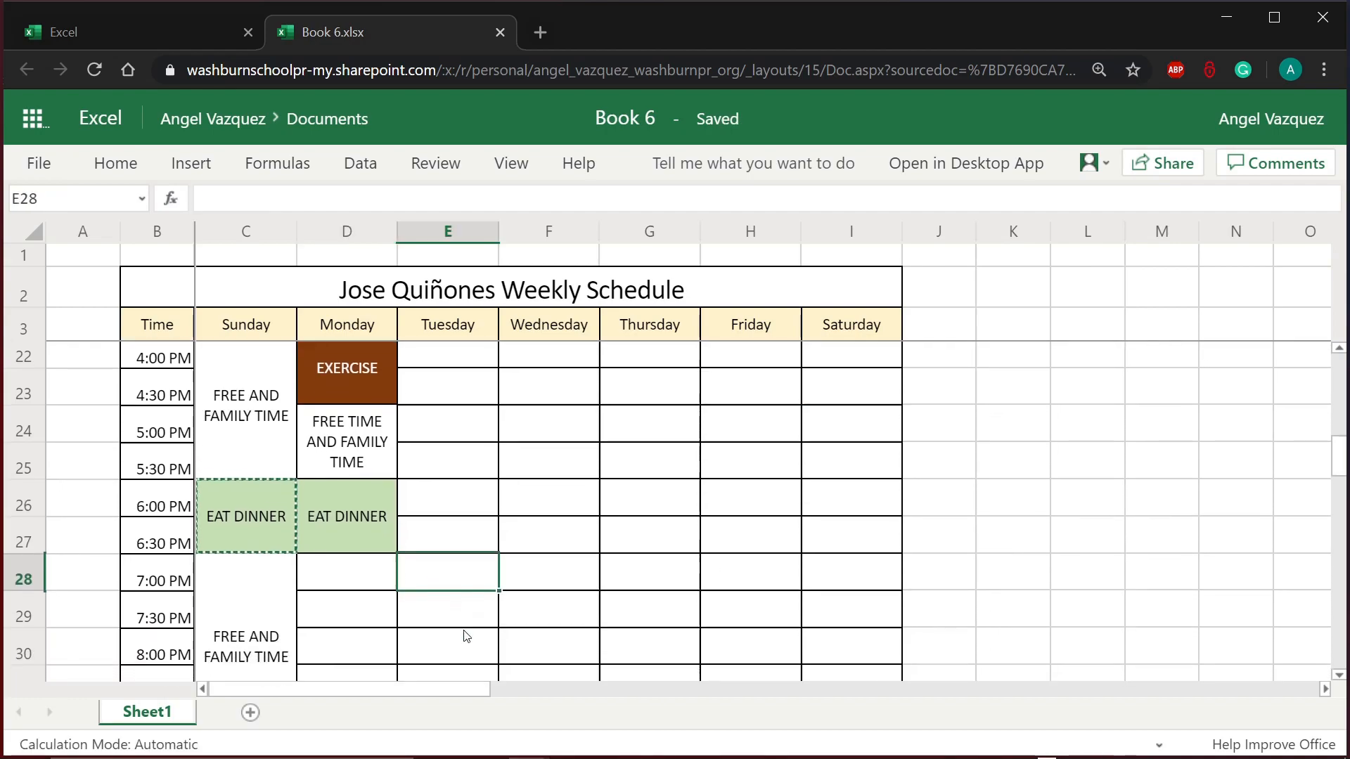
scroll(455, 606, down, 3)
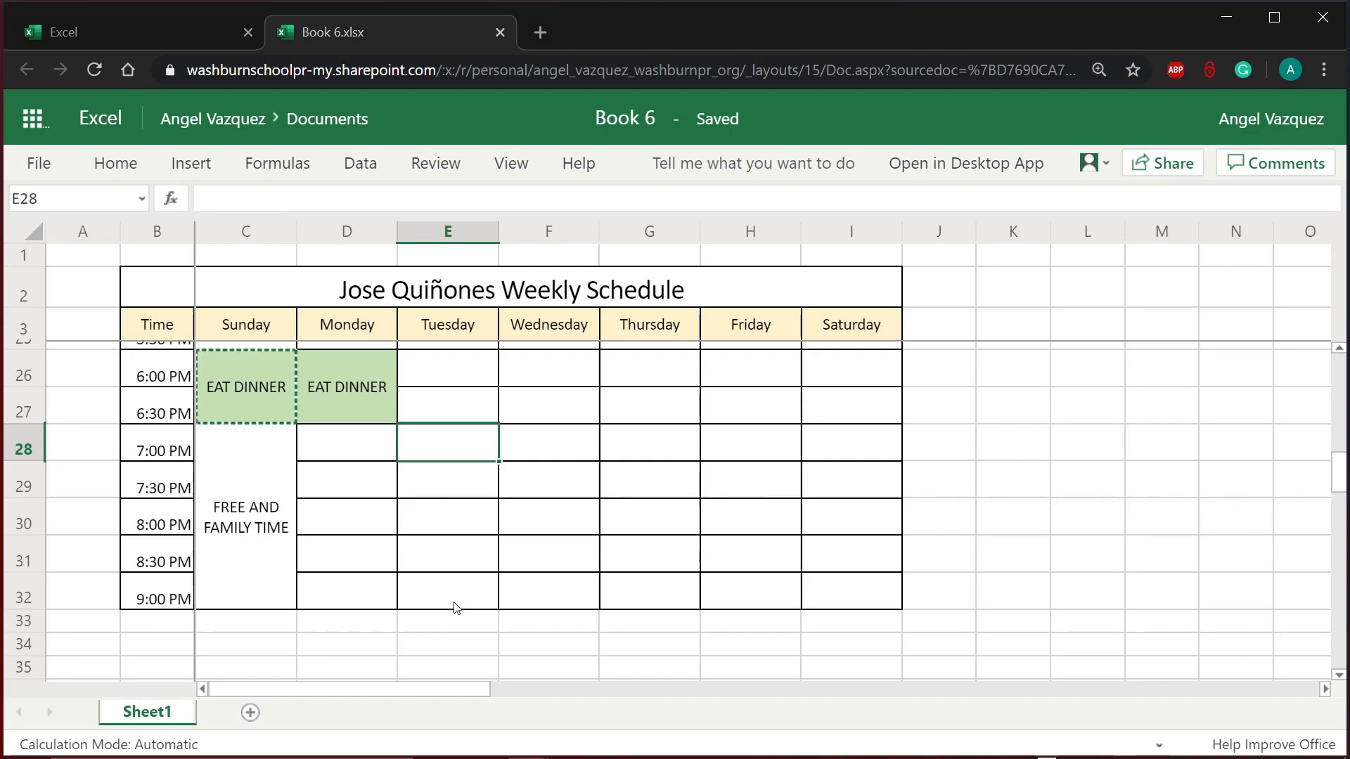
scroll(455, 606, up, 3)
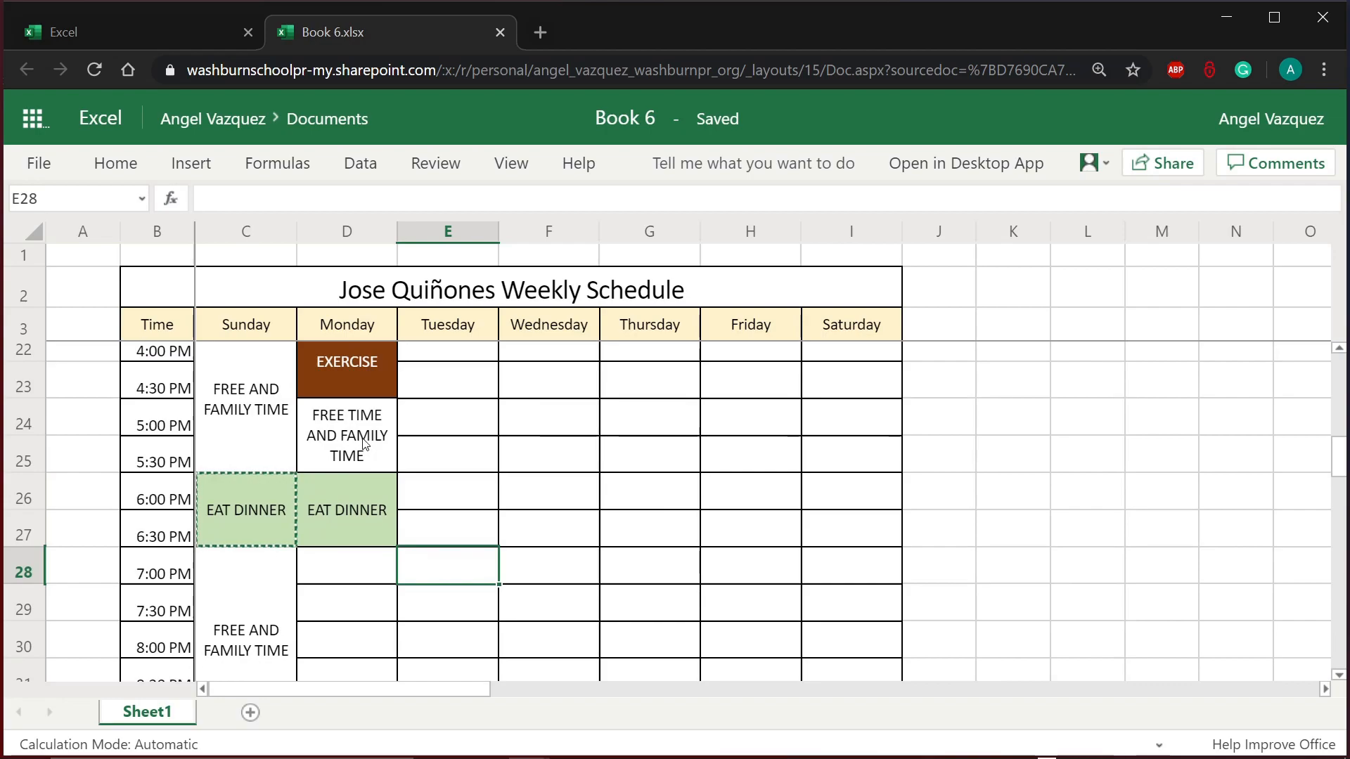
Step: Copy Sunday's FREE AND FAMILY TIME block into Monday's 7:00–9:00 PM slot
click(361, 454)
click(332, 593)
click(271, 594)
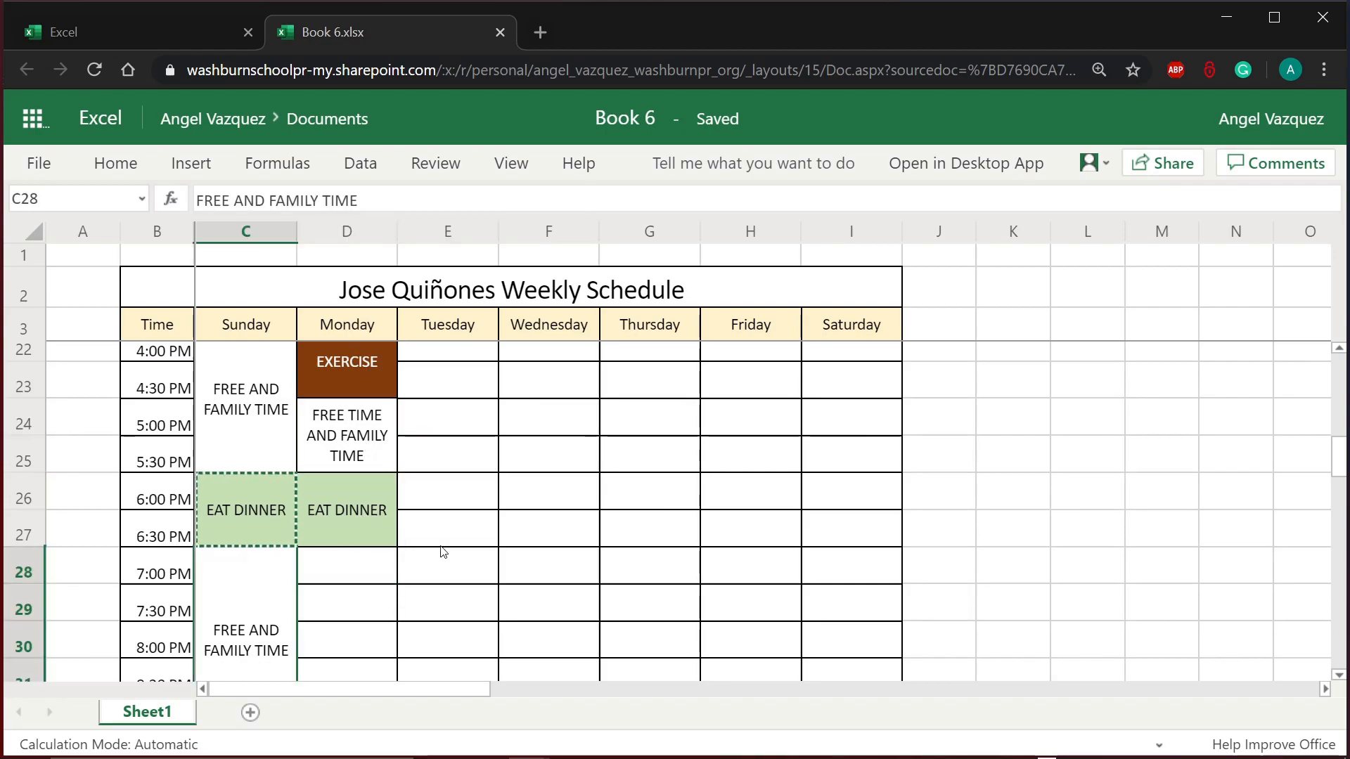
key(ctrl+c)
click(377, 572)
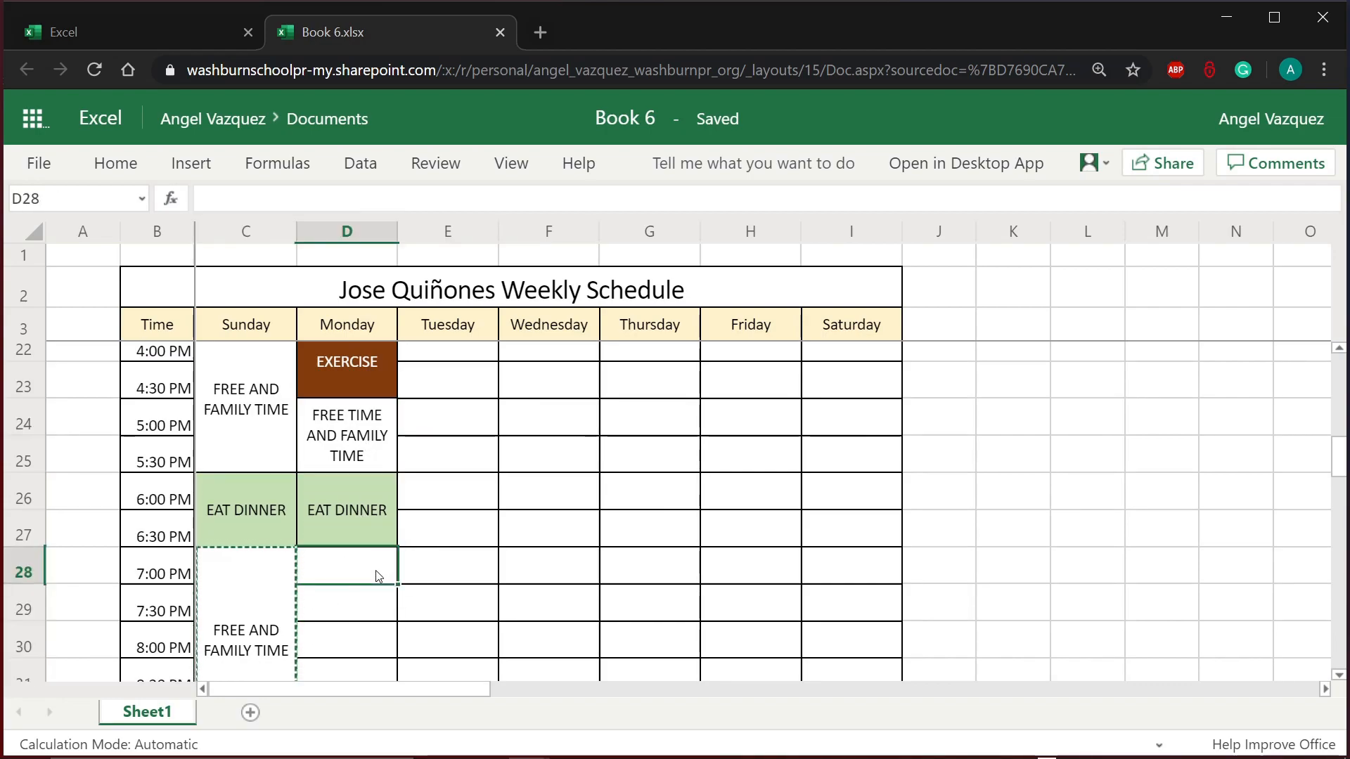
key(ctrl+v)
scroll(492, 570, down, 5)
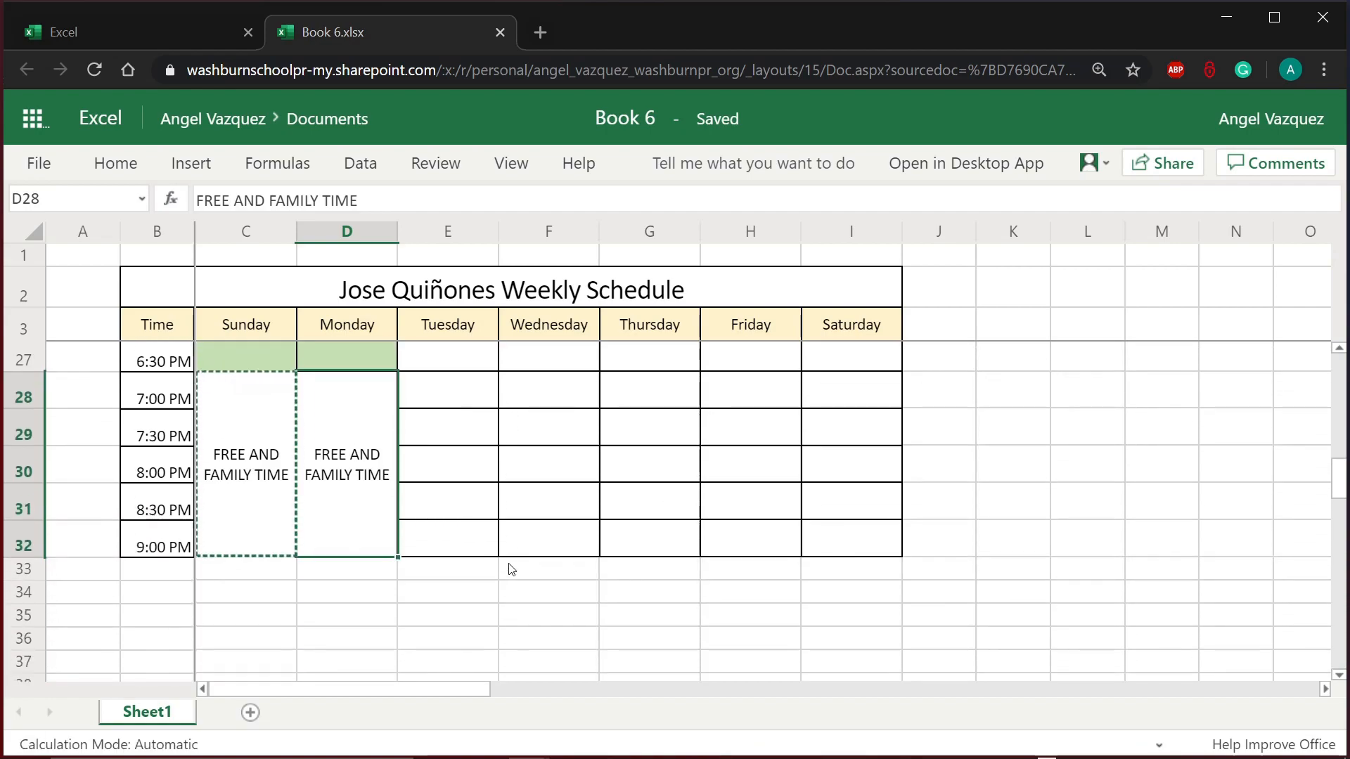
scroll(510, 569, up, 4)
scroll(511, 570, up, 6)
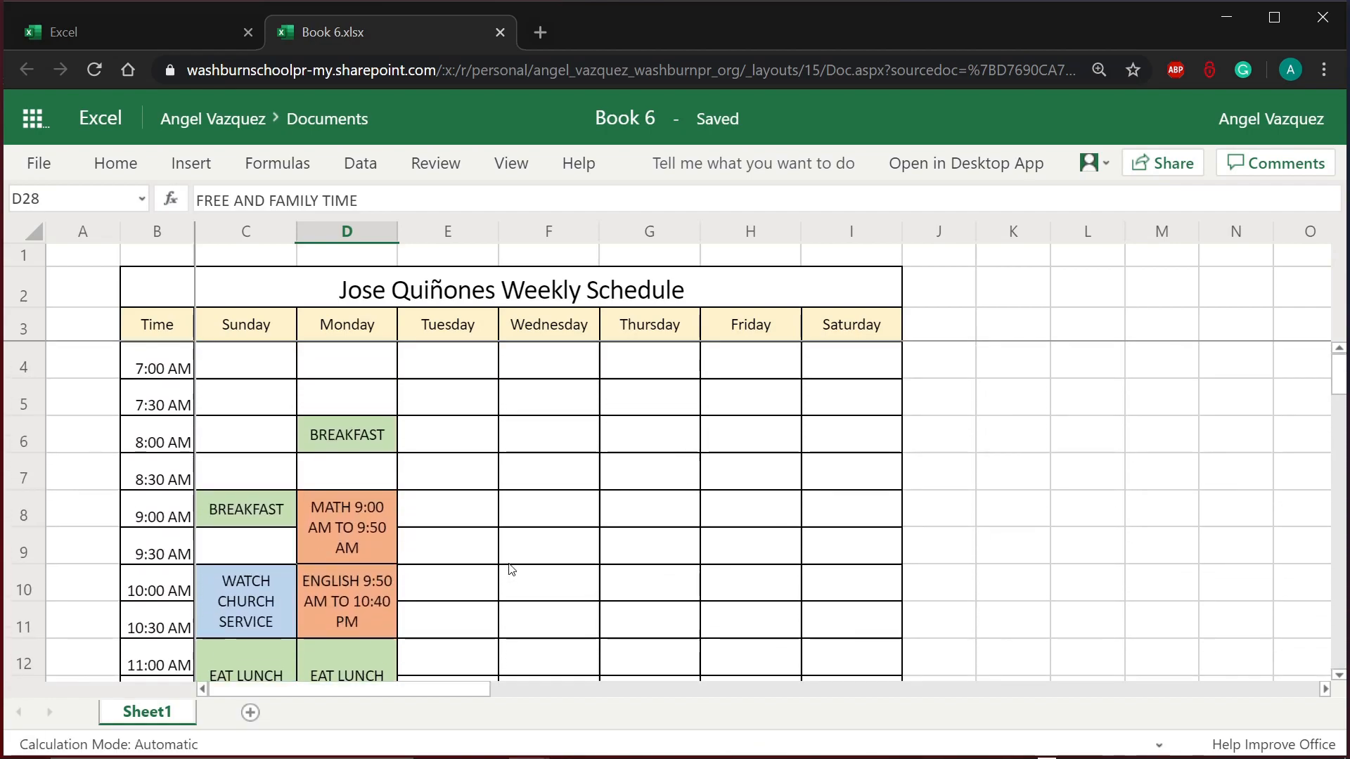
scroll(511, 570, down, 5)
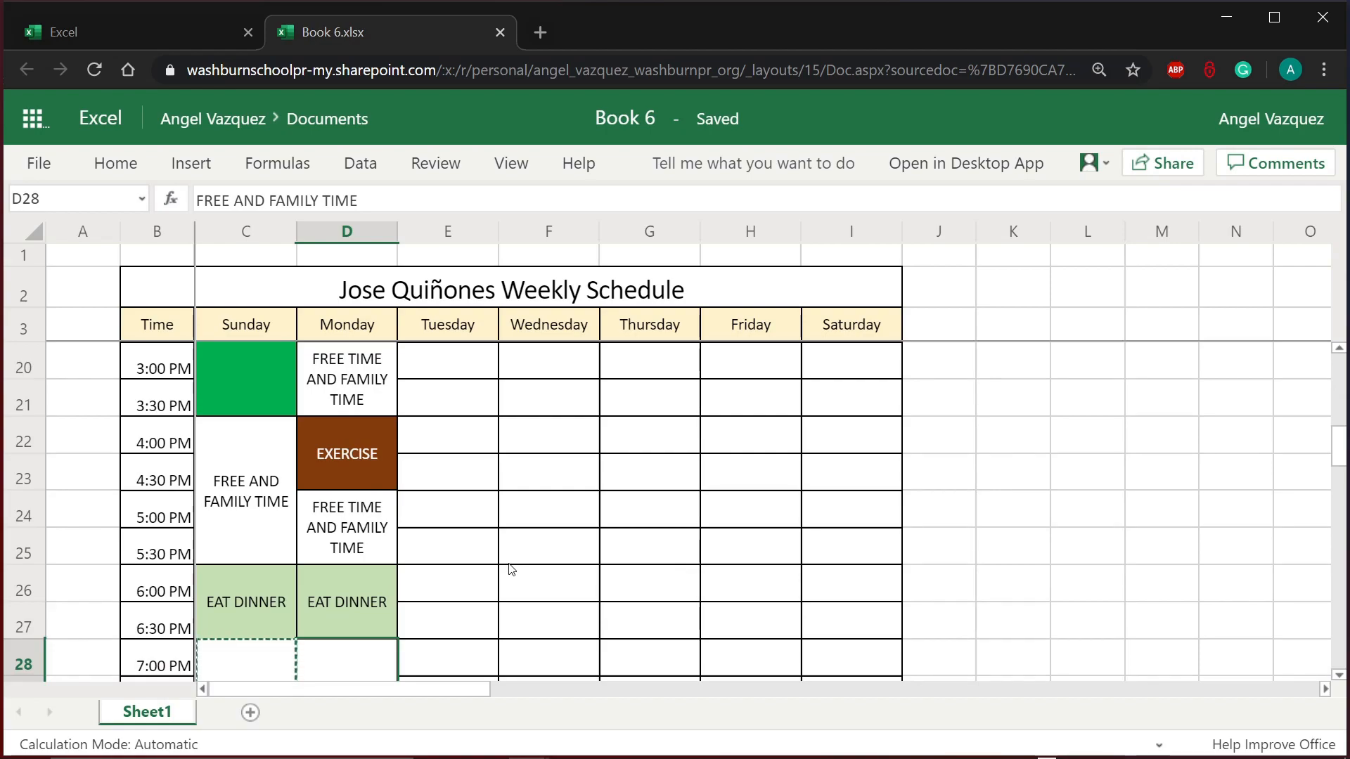
scroll(512, 570, up, 4)
click(355, 566)
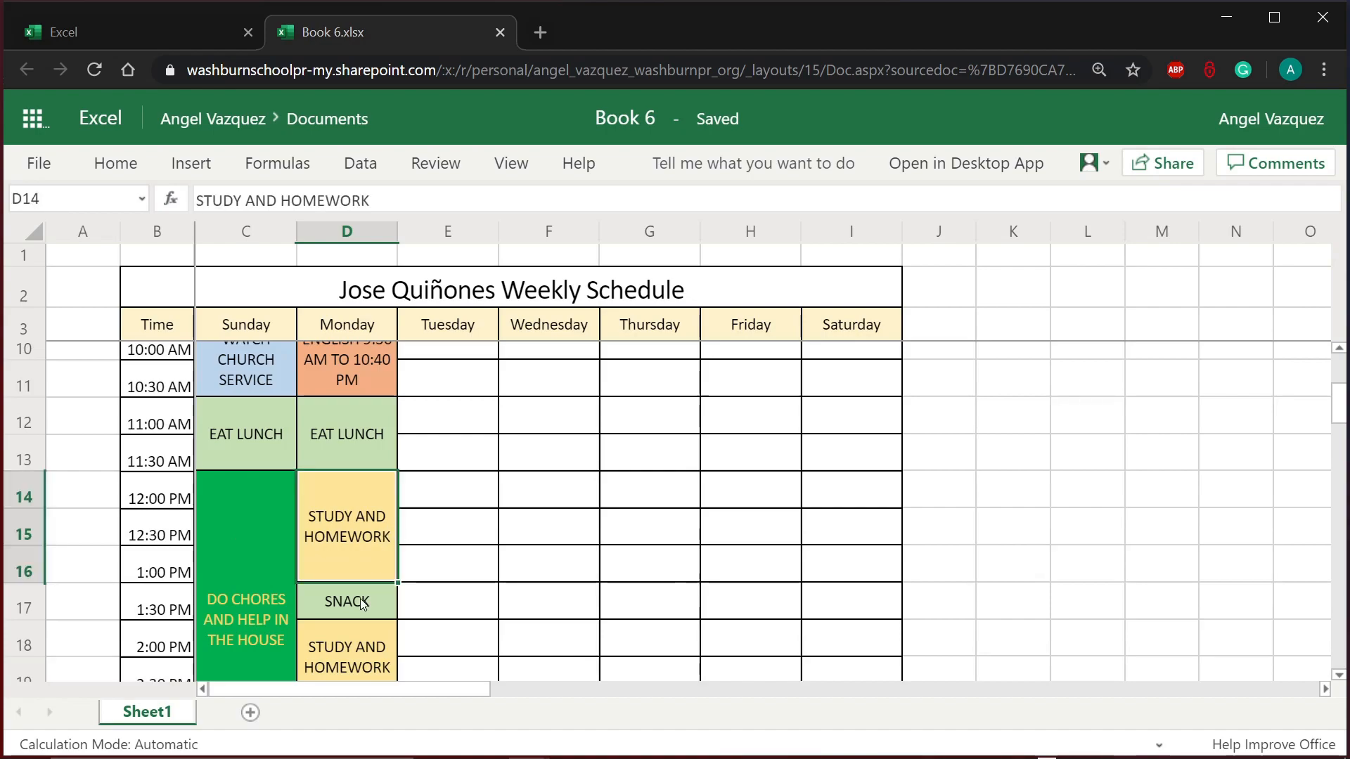
scroll(364, 559, up, 1)
scroll(367, 550, down, 2)
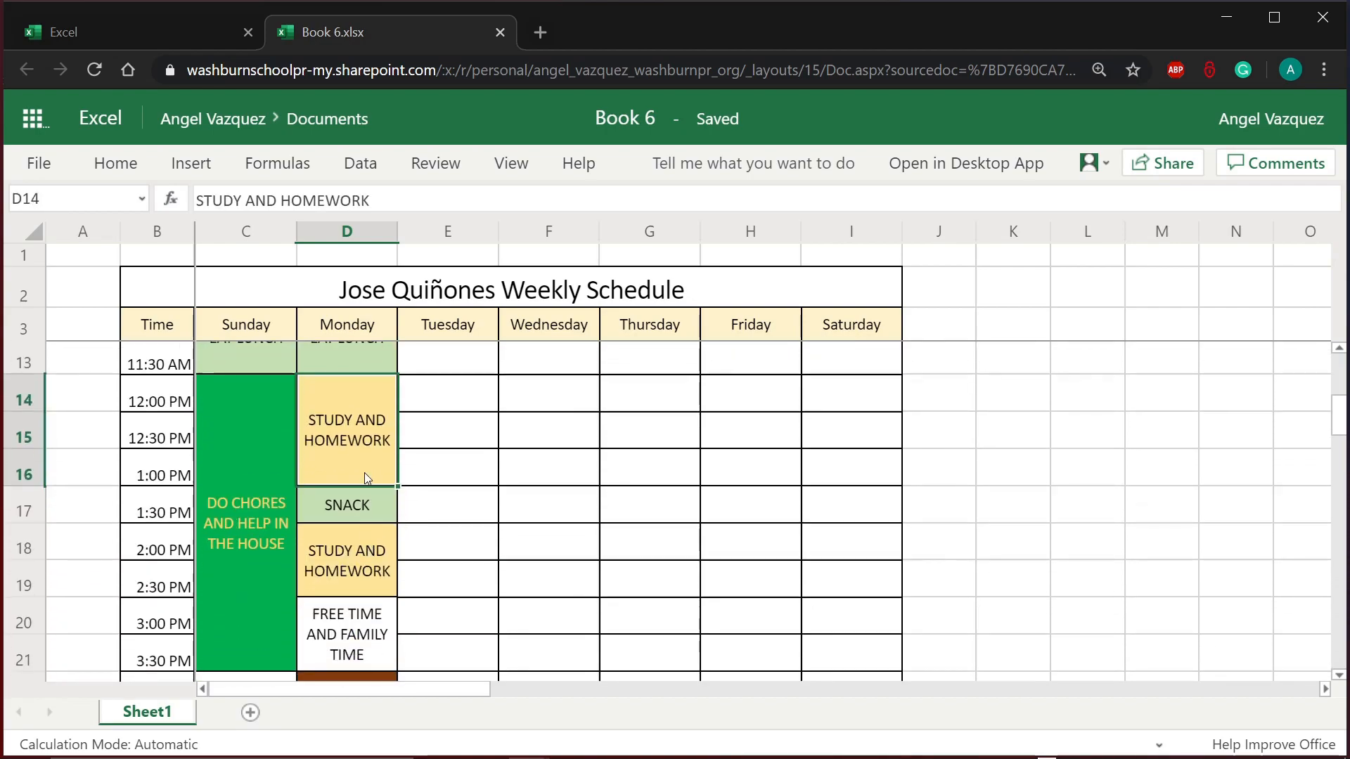
click(315, 593)
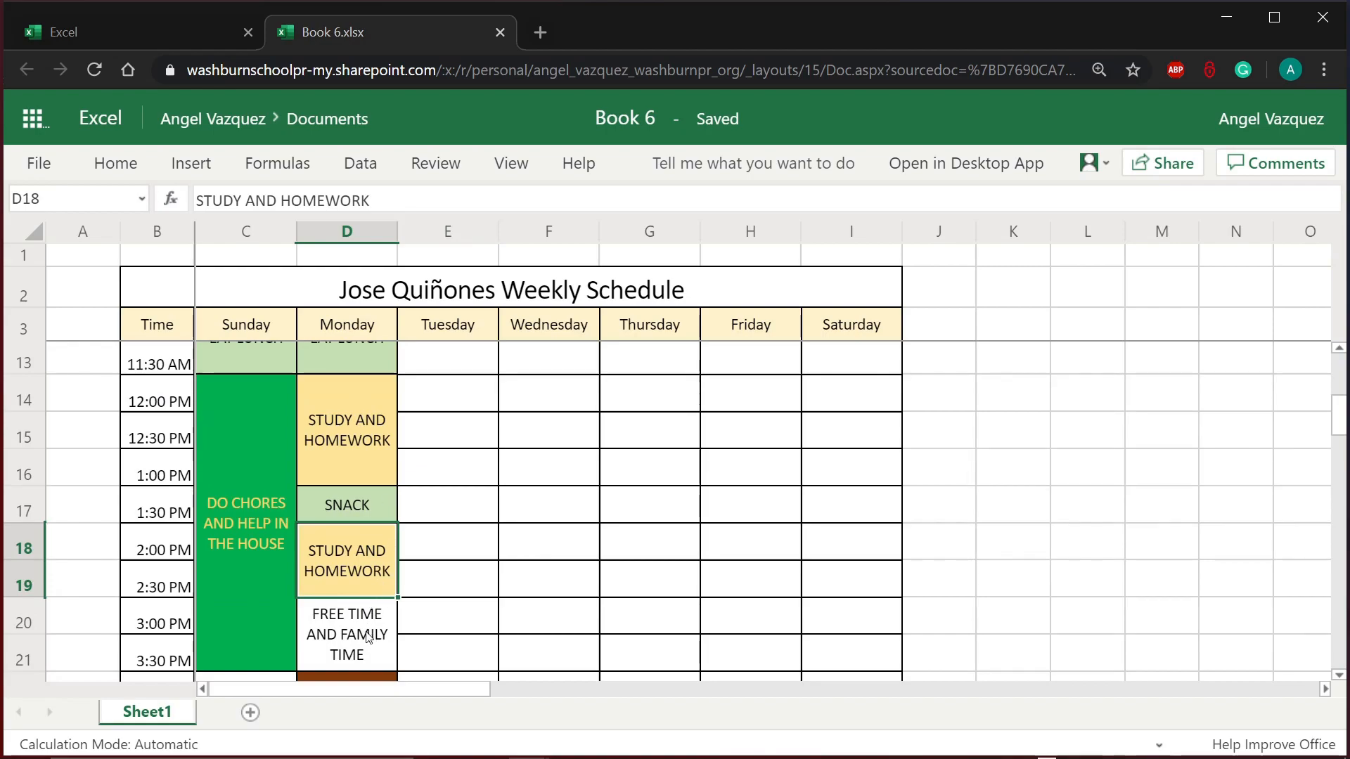
click(316, 630)
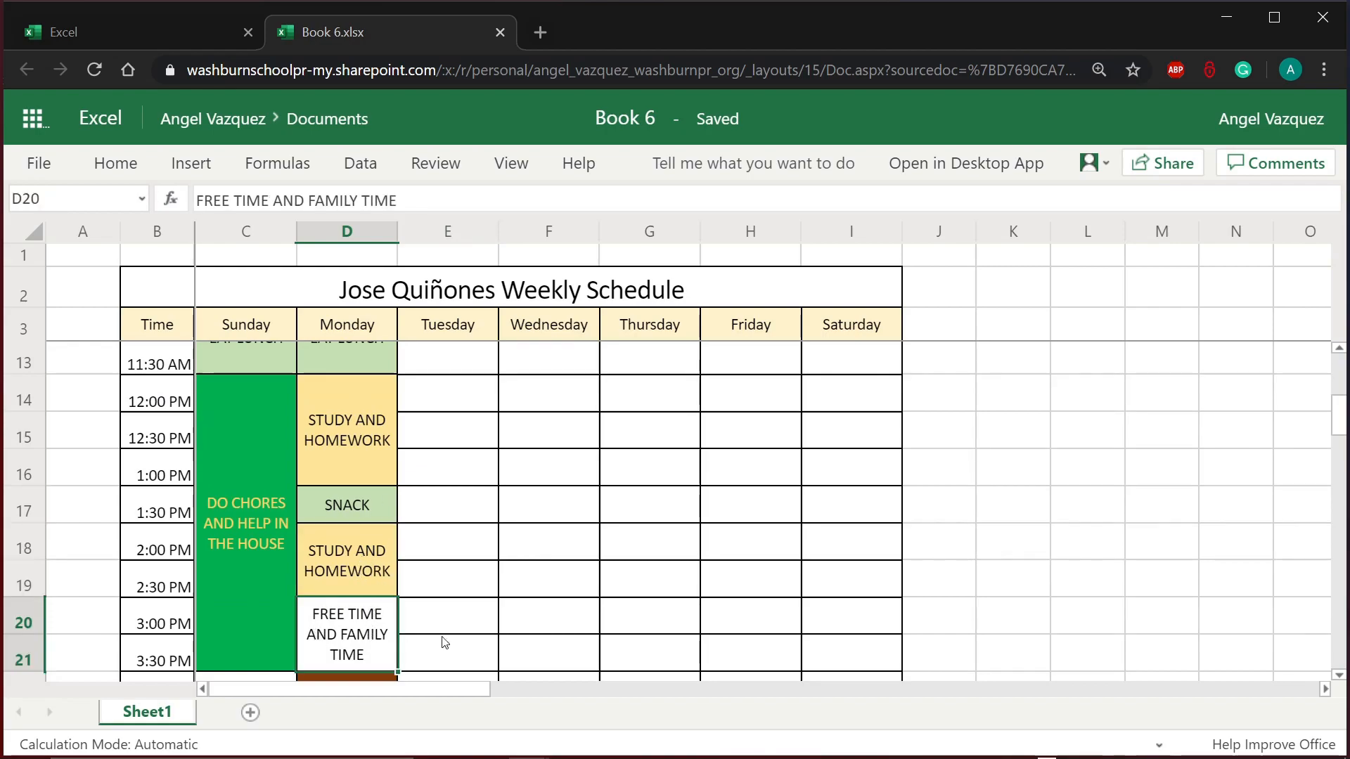
scroll(412, 581, down, 3)
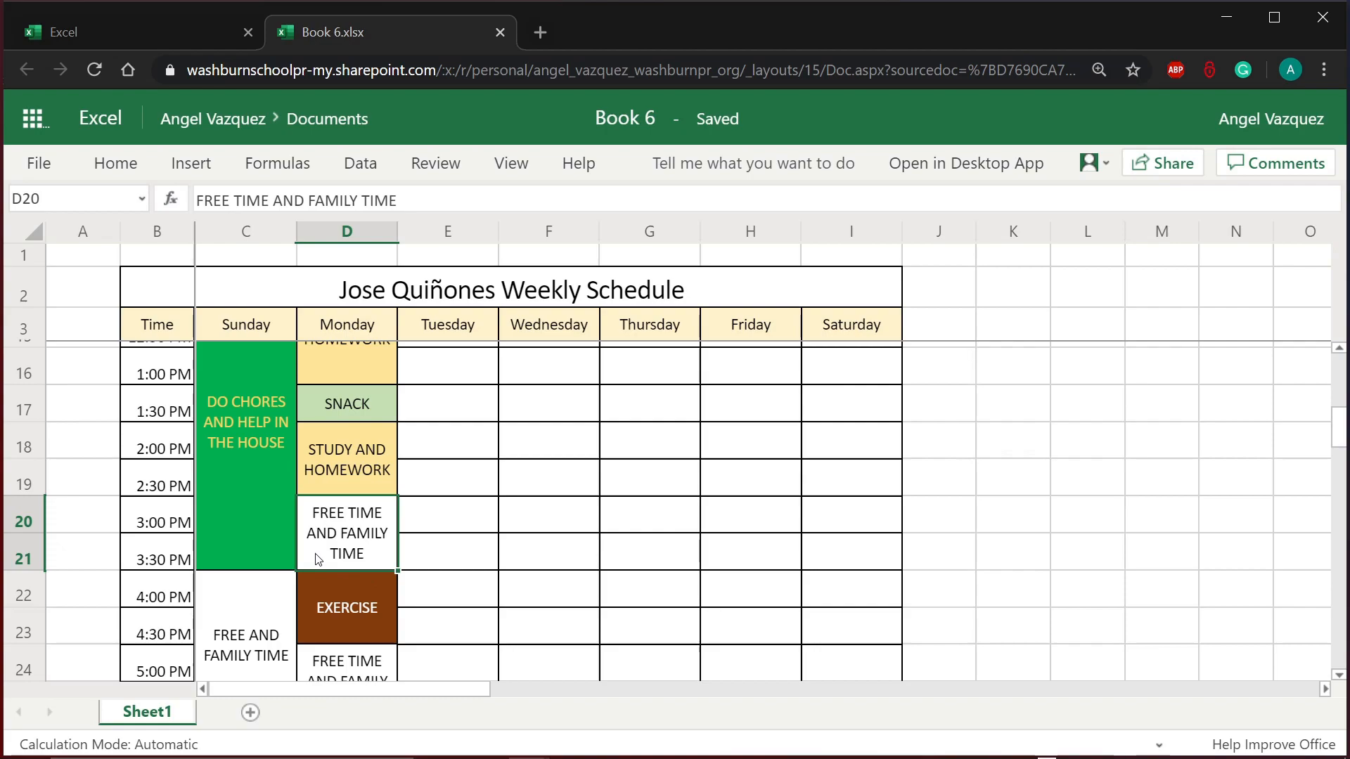
scroll(319, 559, up, 3)
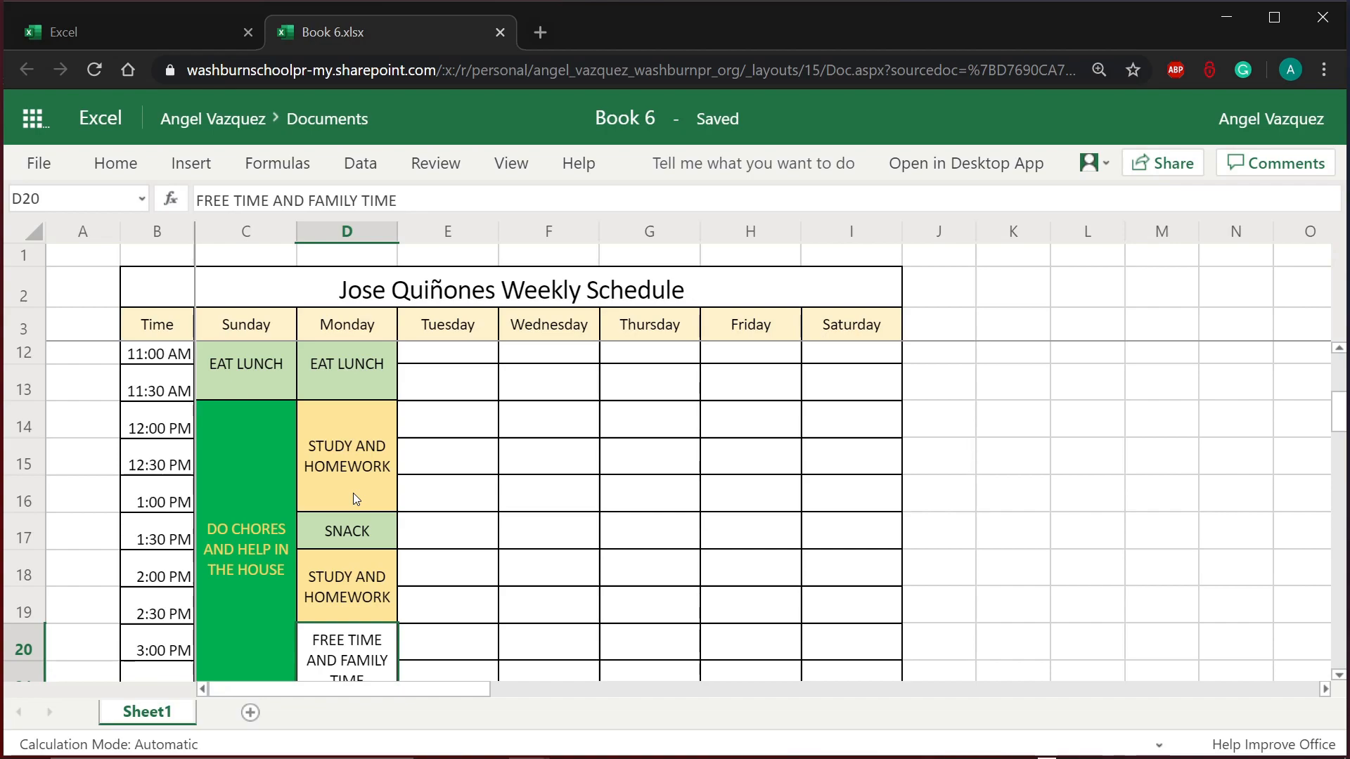
scroll(353, 496, up, 3)
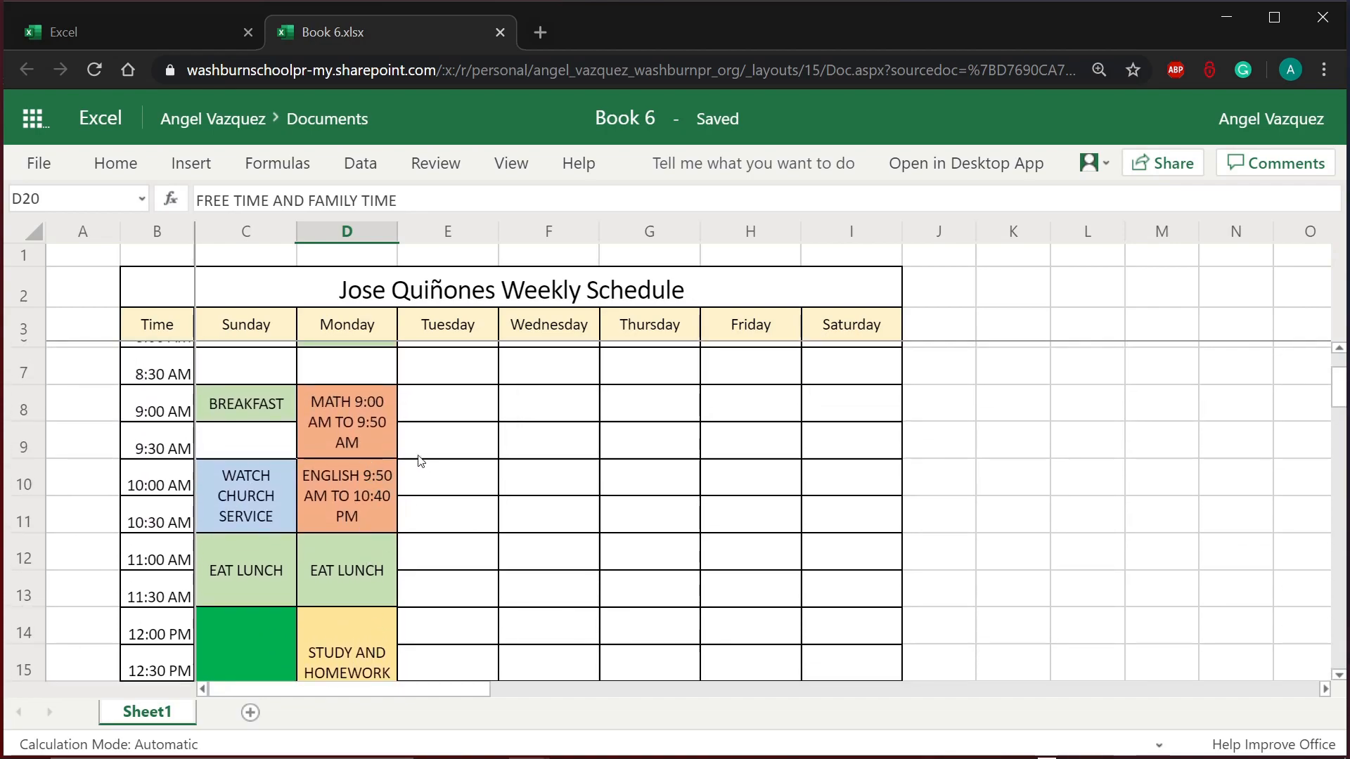
scroll(399, 479, down, 8)
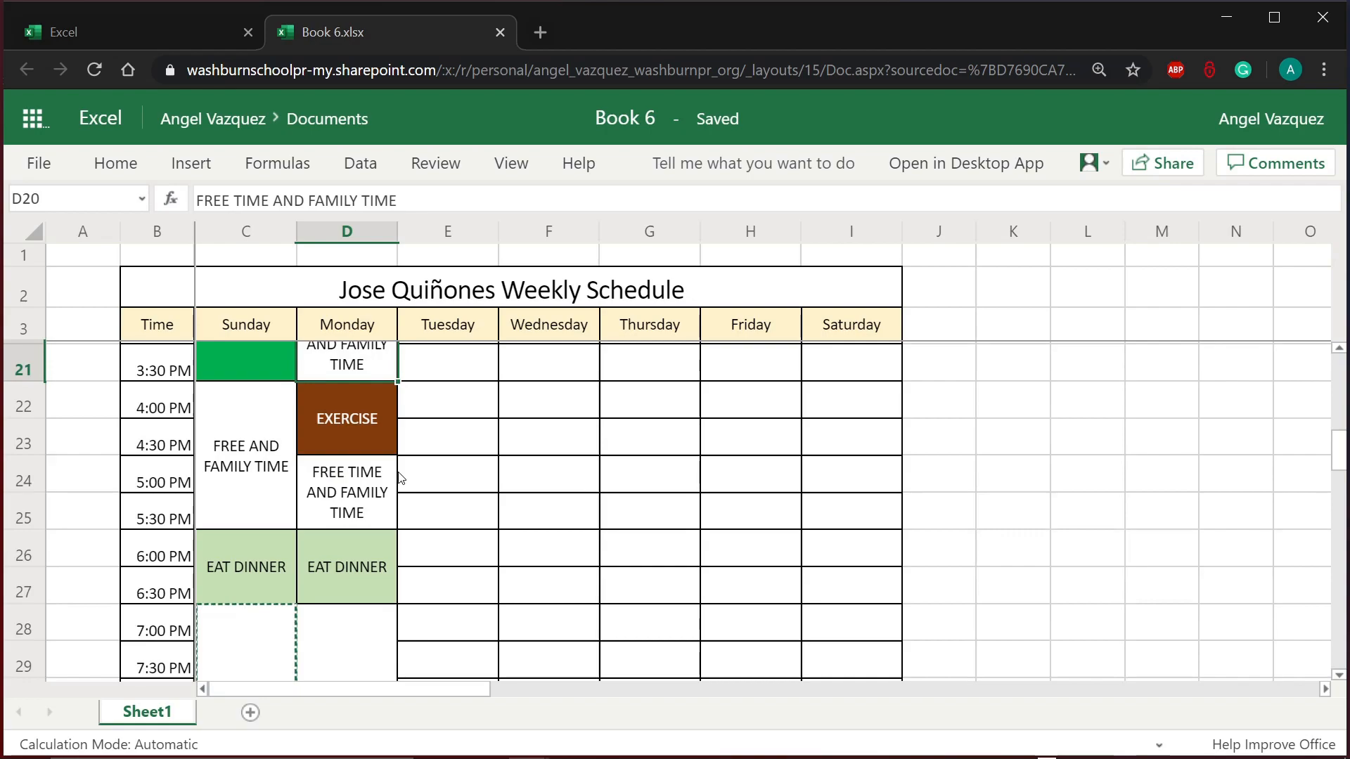
scroll(399, 479, up, 2)
scroll(399, 478, up, 3)
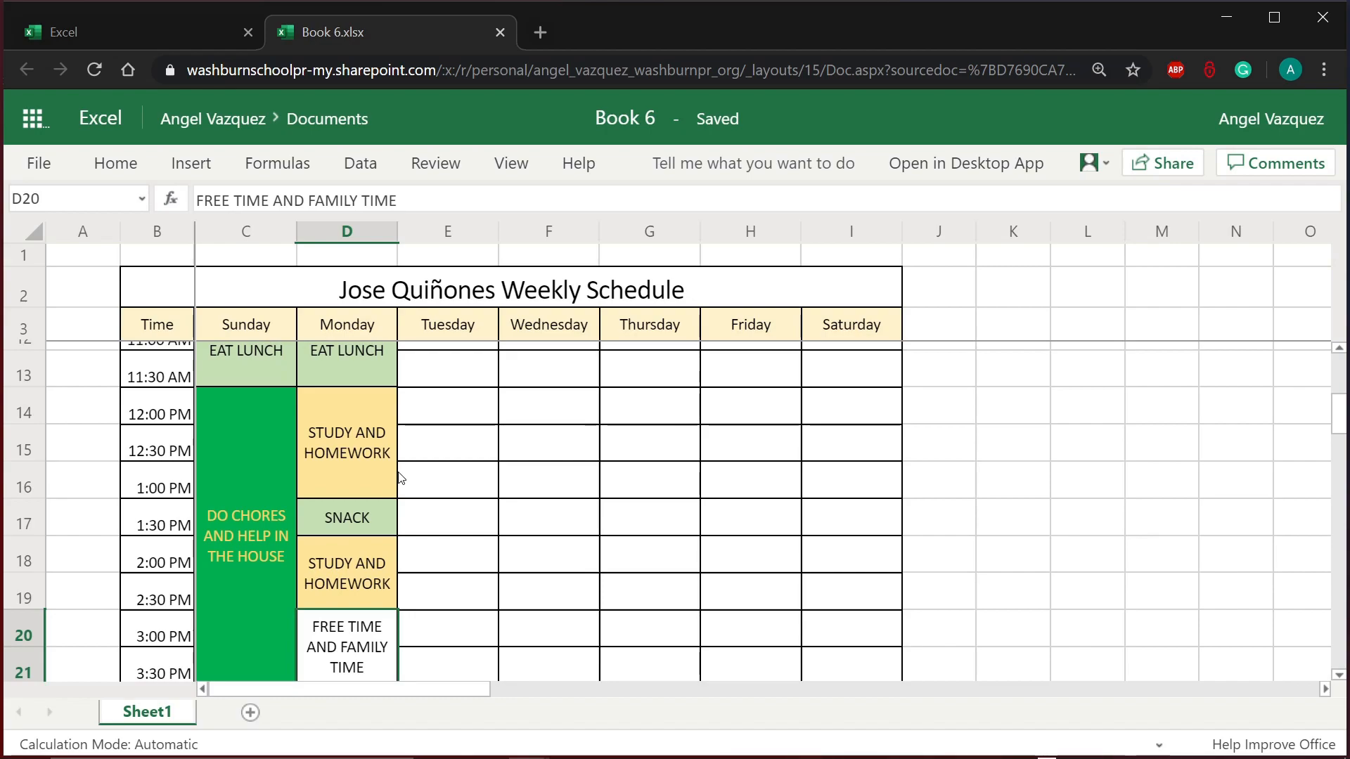
click(376, 478)
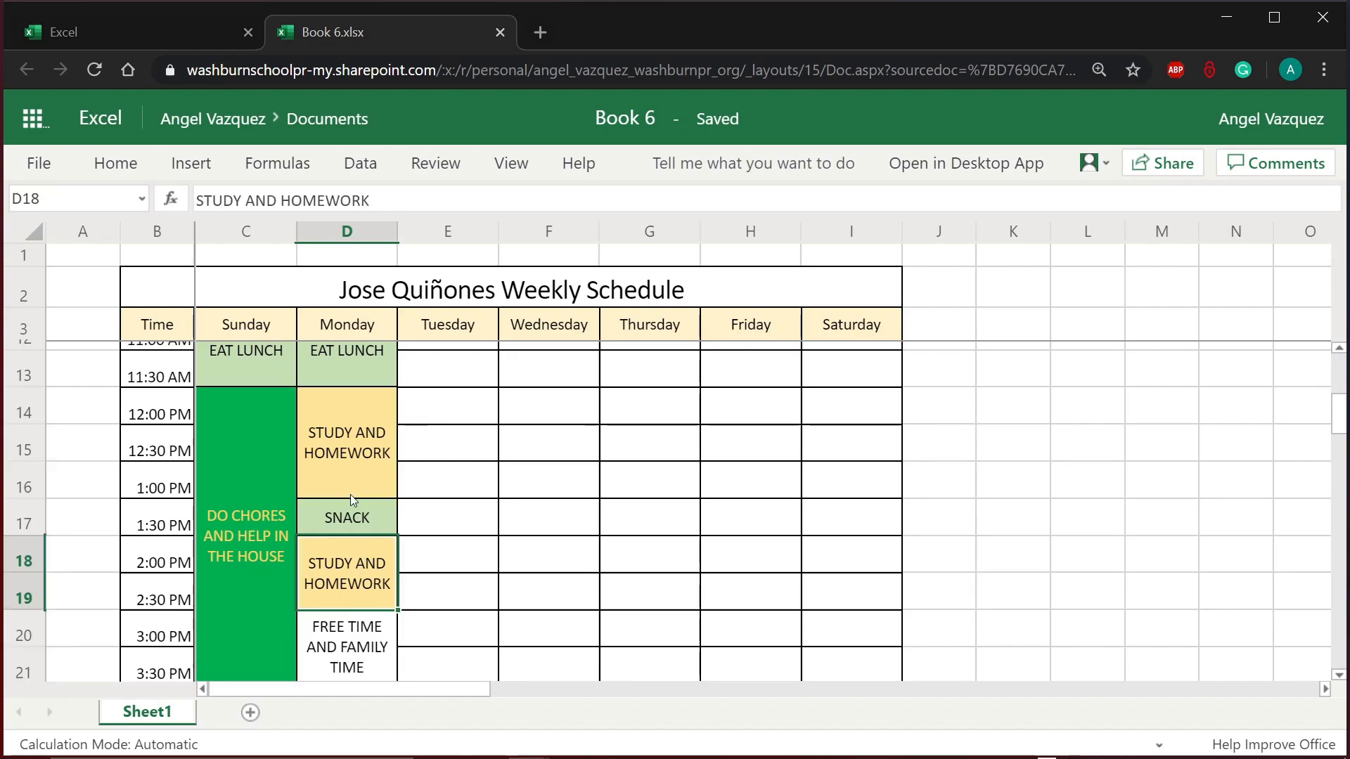
click(349, 552)
scroll(349, 553, down, 2)
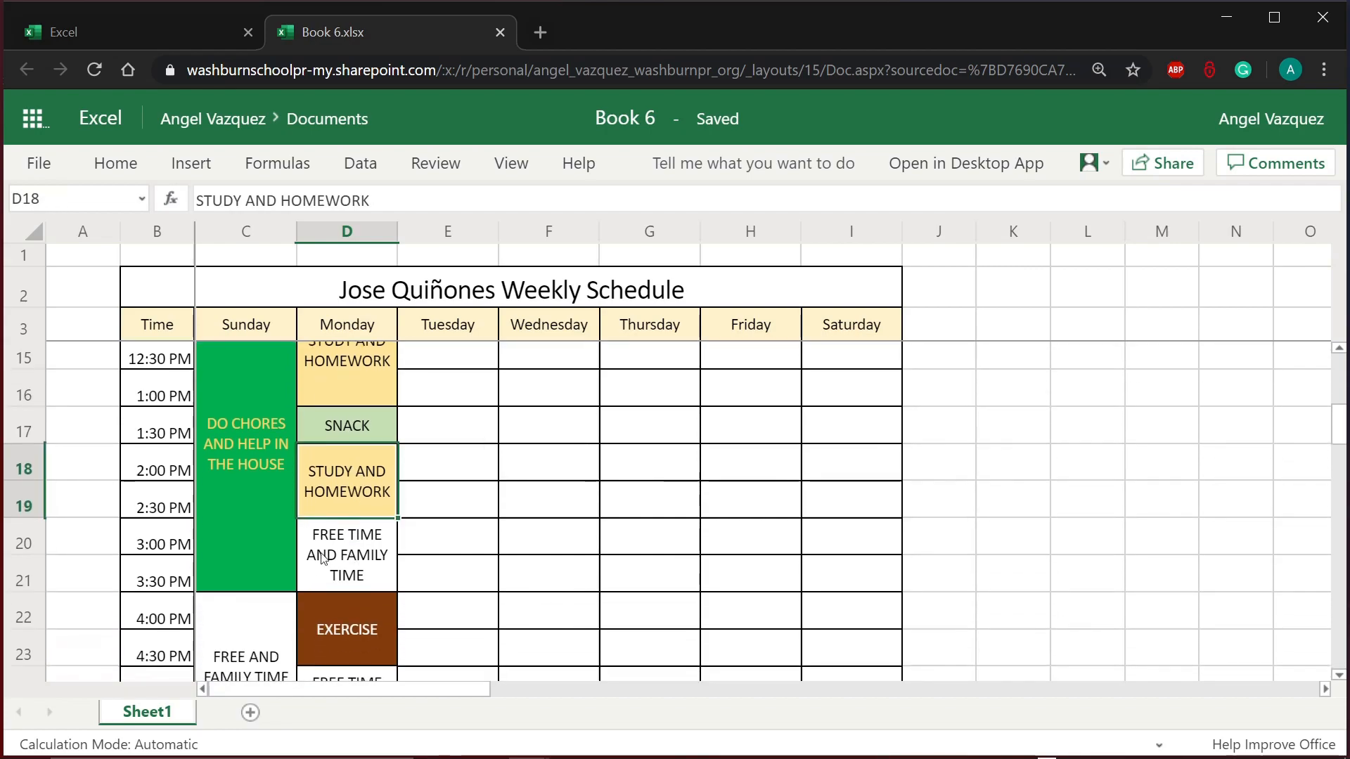
drag(209, 499, 391, 608)
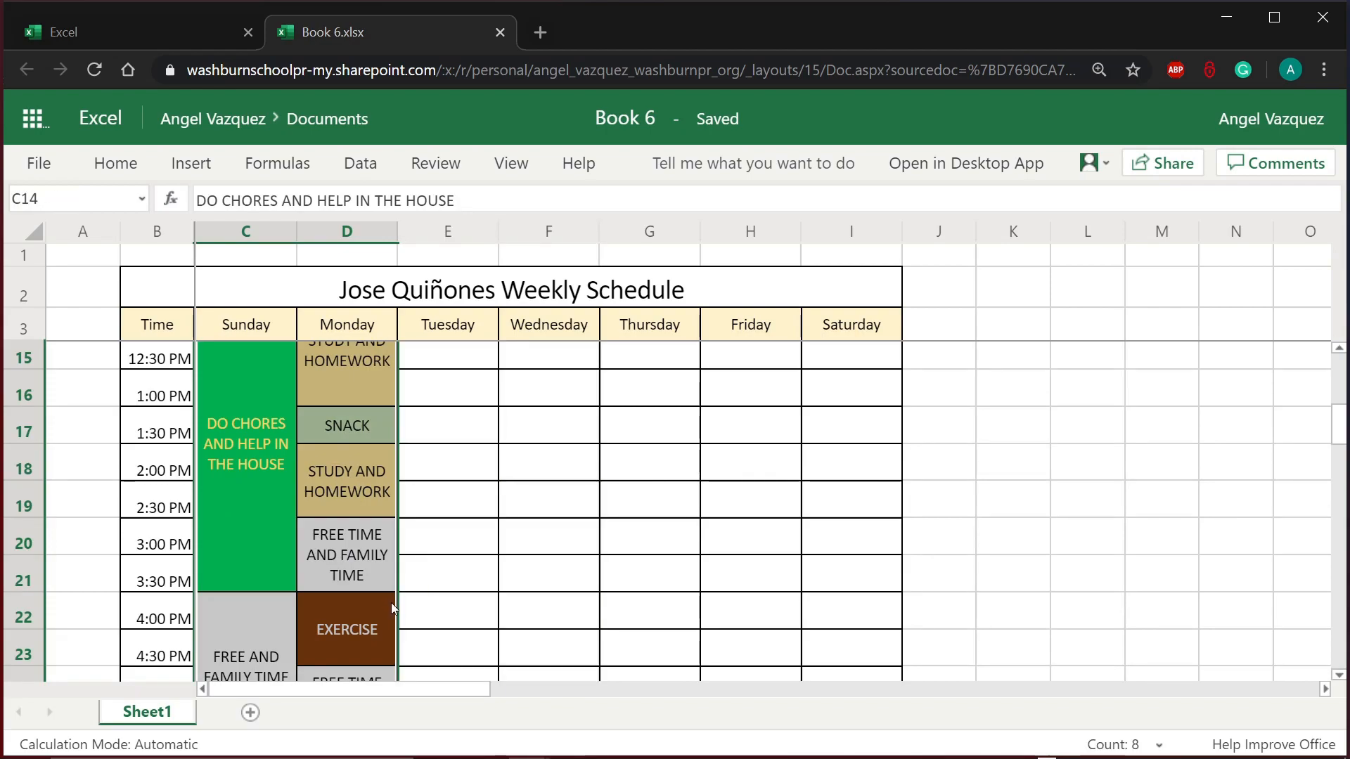
click(267, 492)
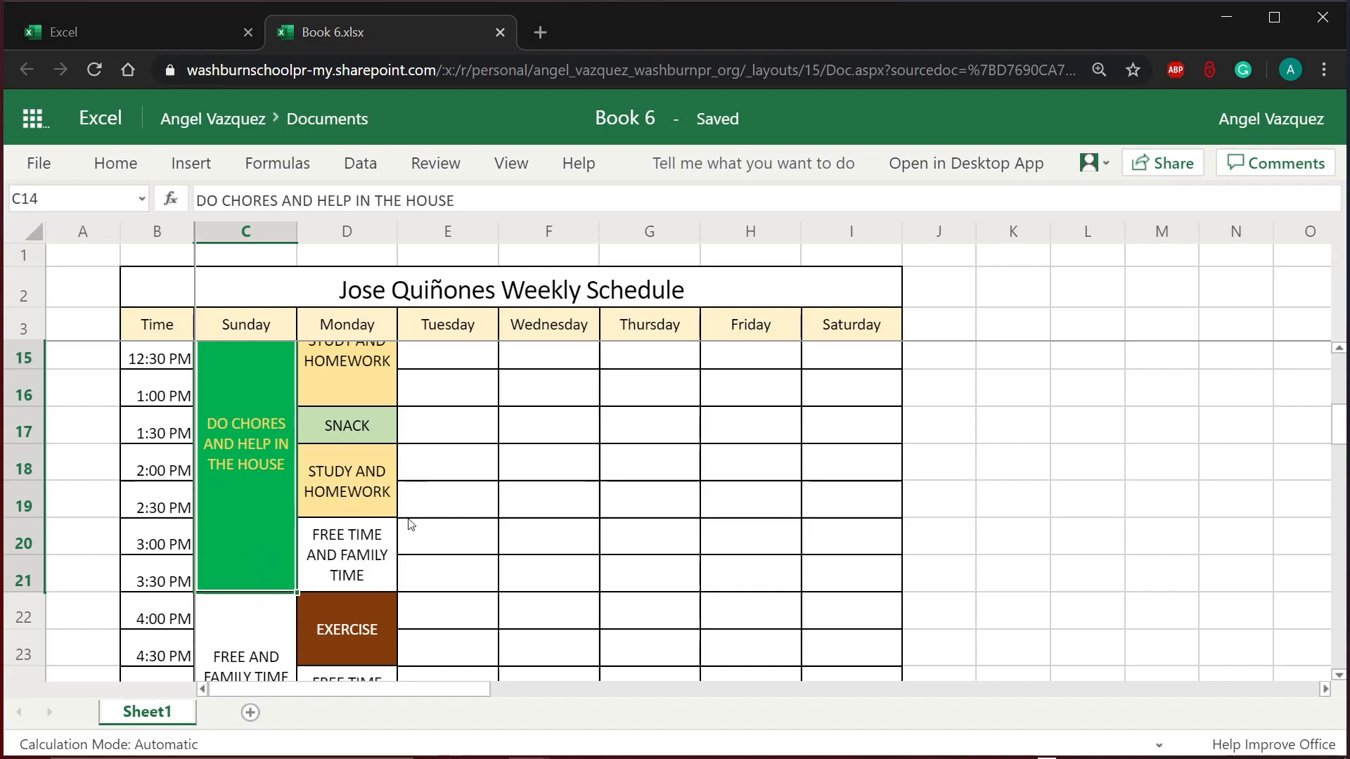
click(366, 568)
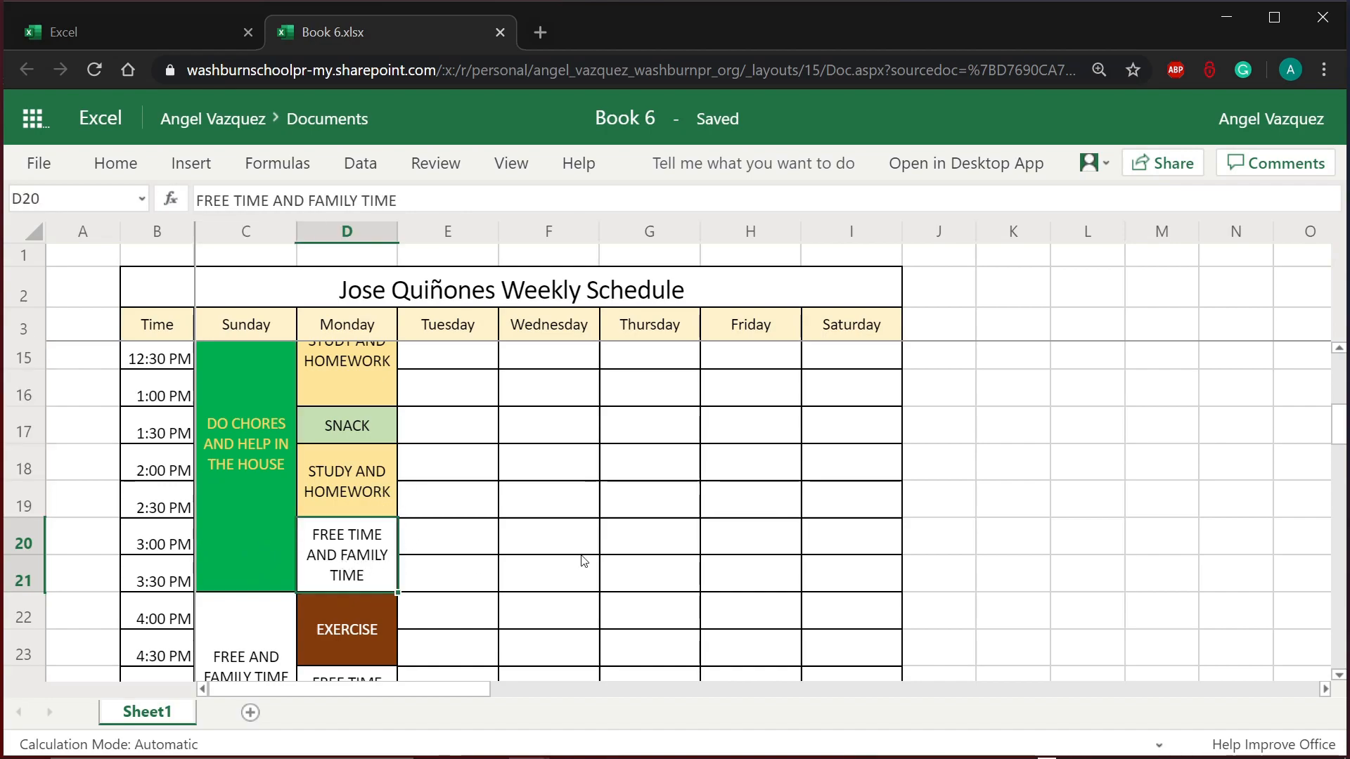
click(587, 556)
scroll(588, 554, up, 3)
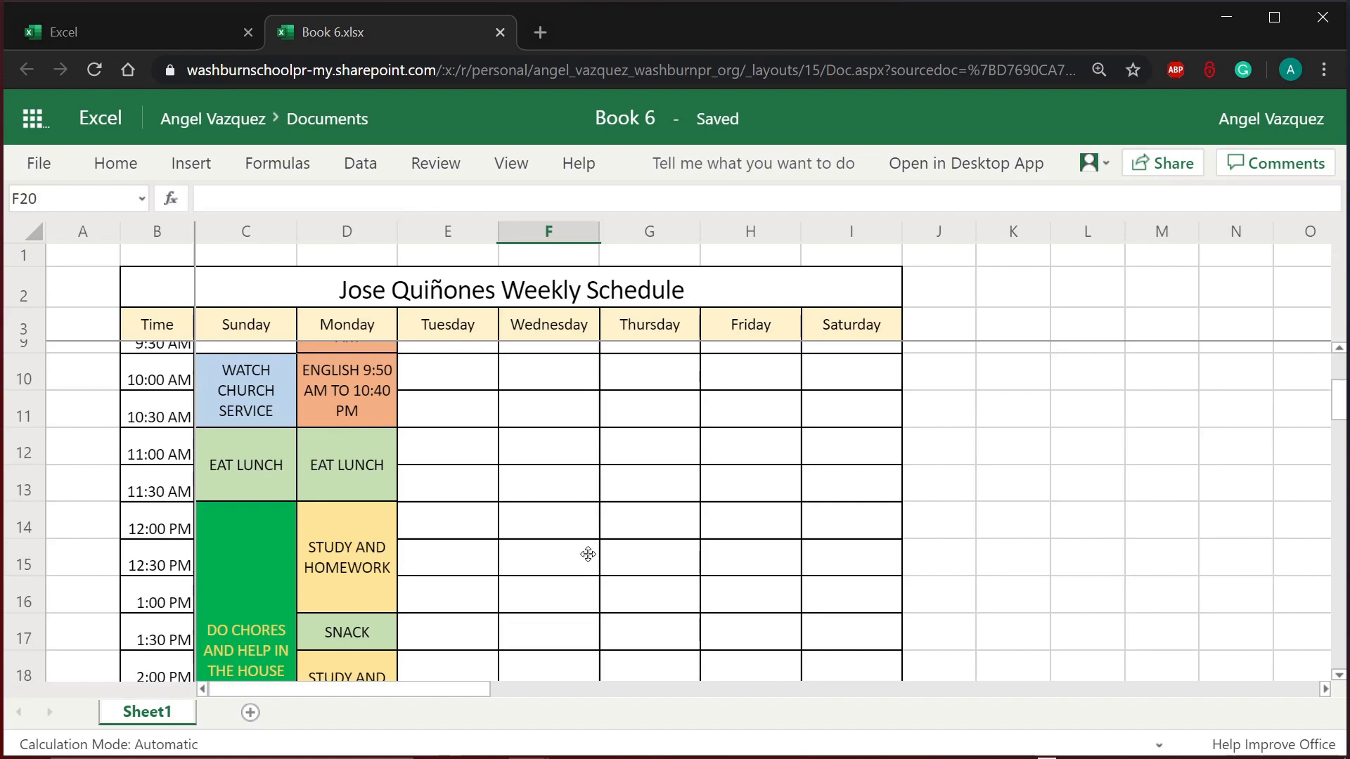
scroll(589, 555, up, 3)
scroll(588, 555, down, 2)
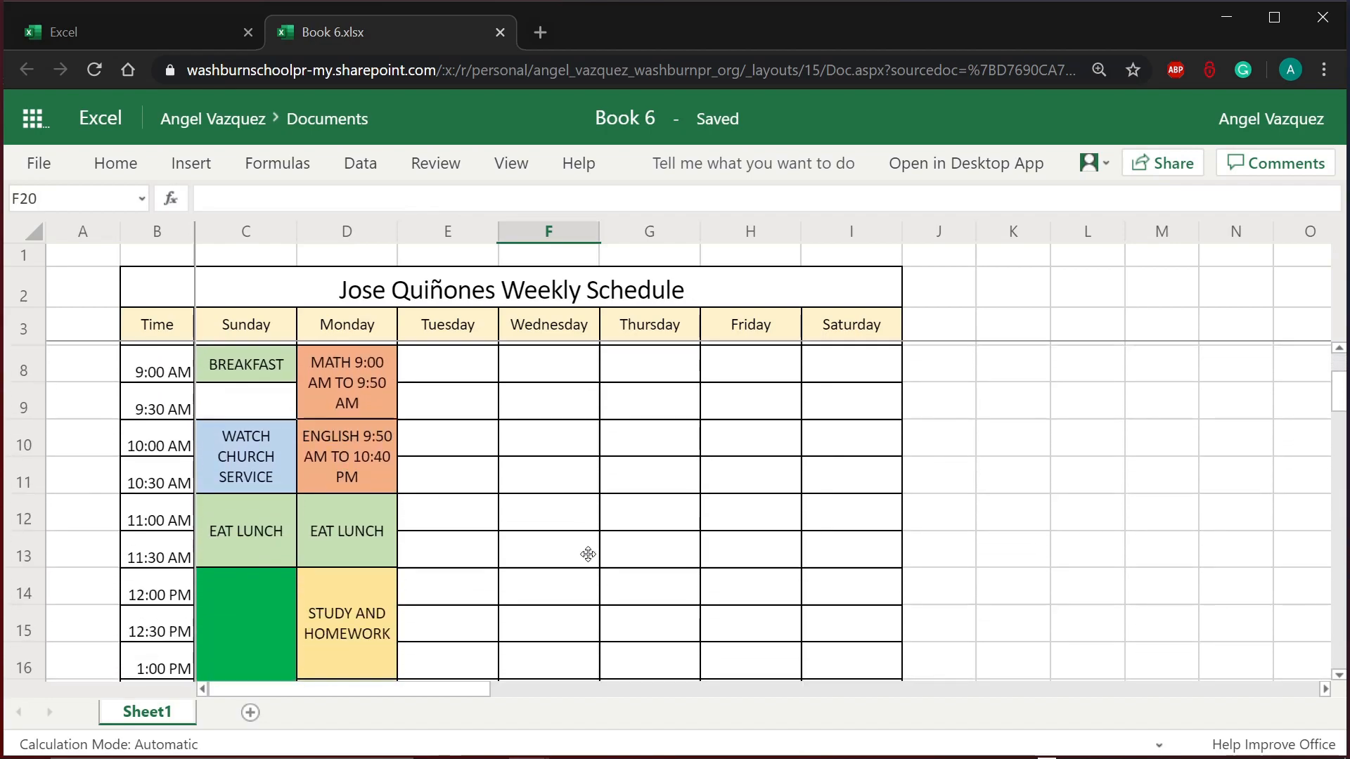
scroll(589, 555, up, 1)
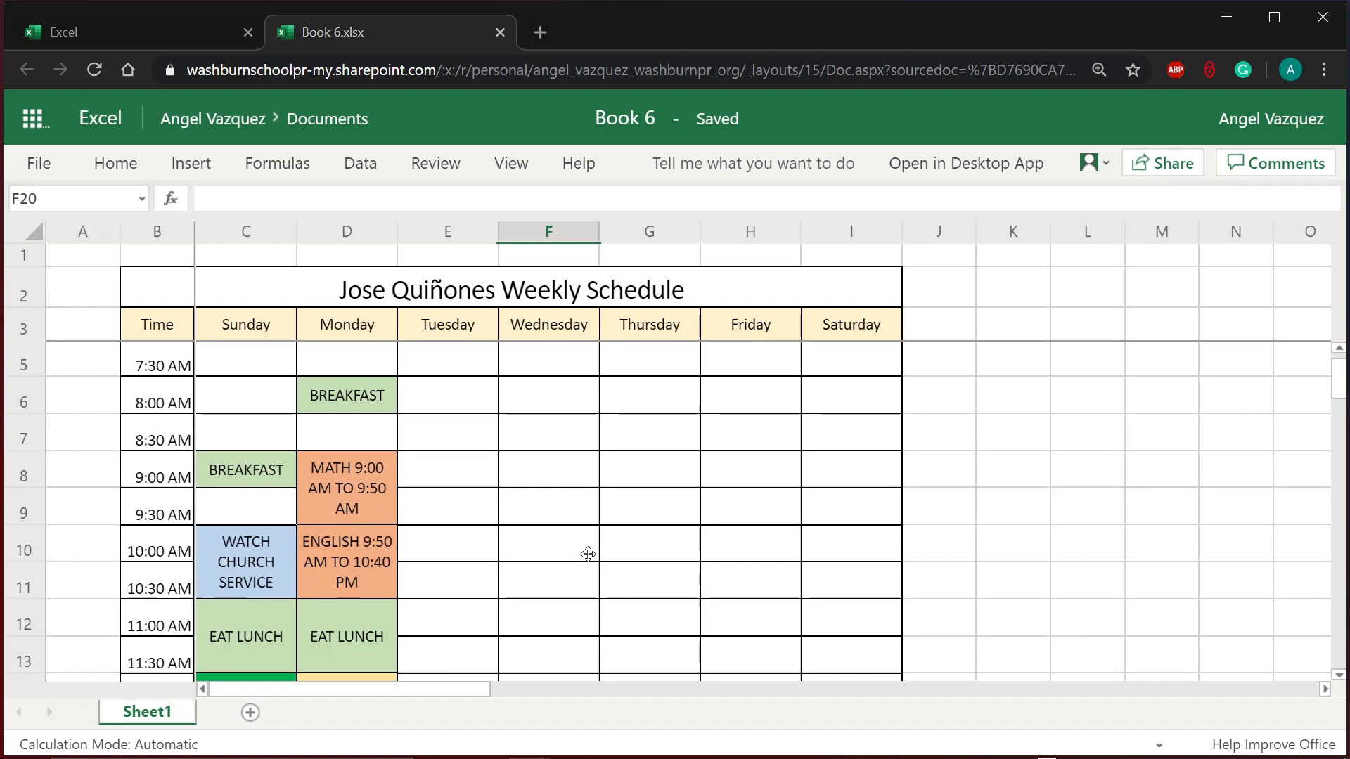
scroll(588, 555, down, 1)
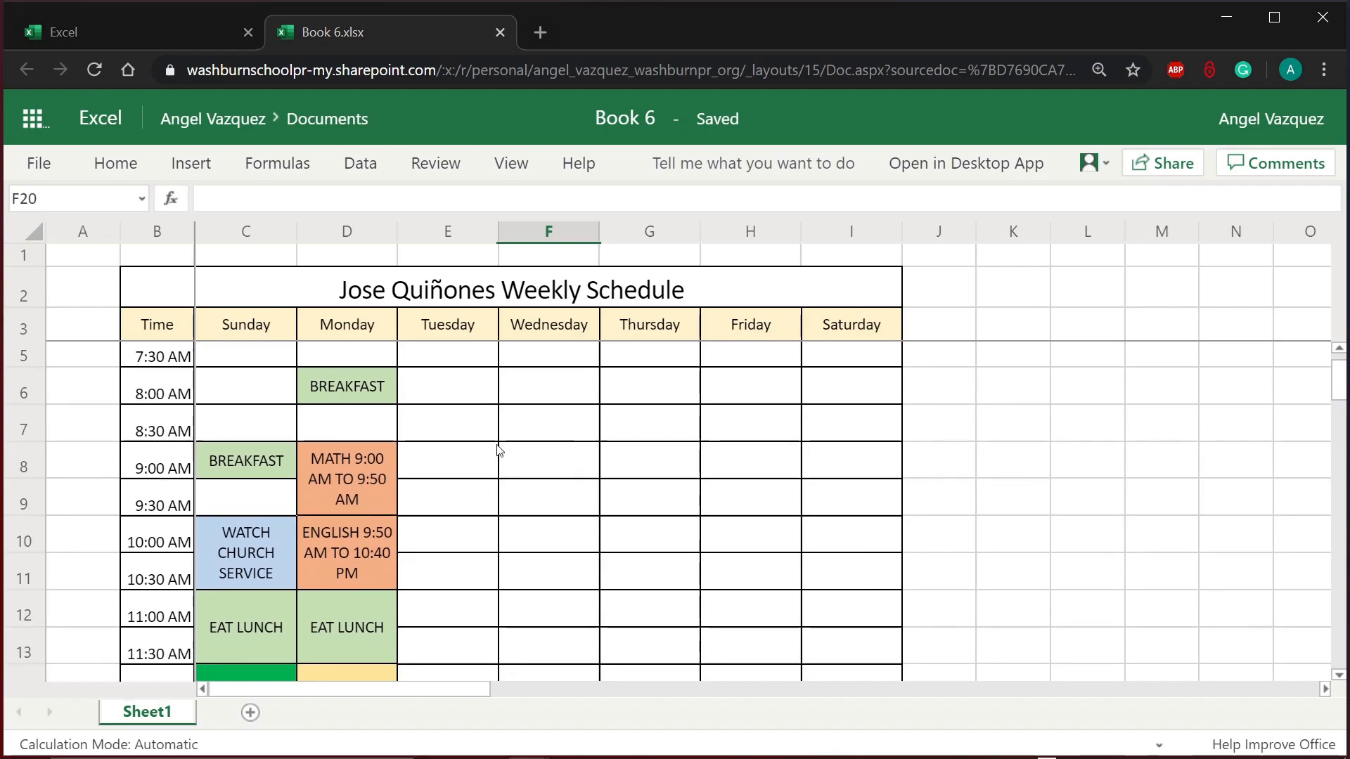
mouse_move(470, 401)
mouse_down()
mouse_move(668, 467)
mouse_move(788, 596)
mouse_up()
click(365, 464)
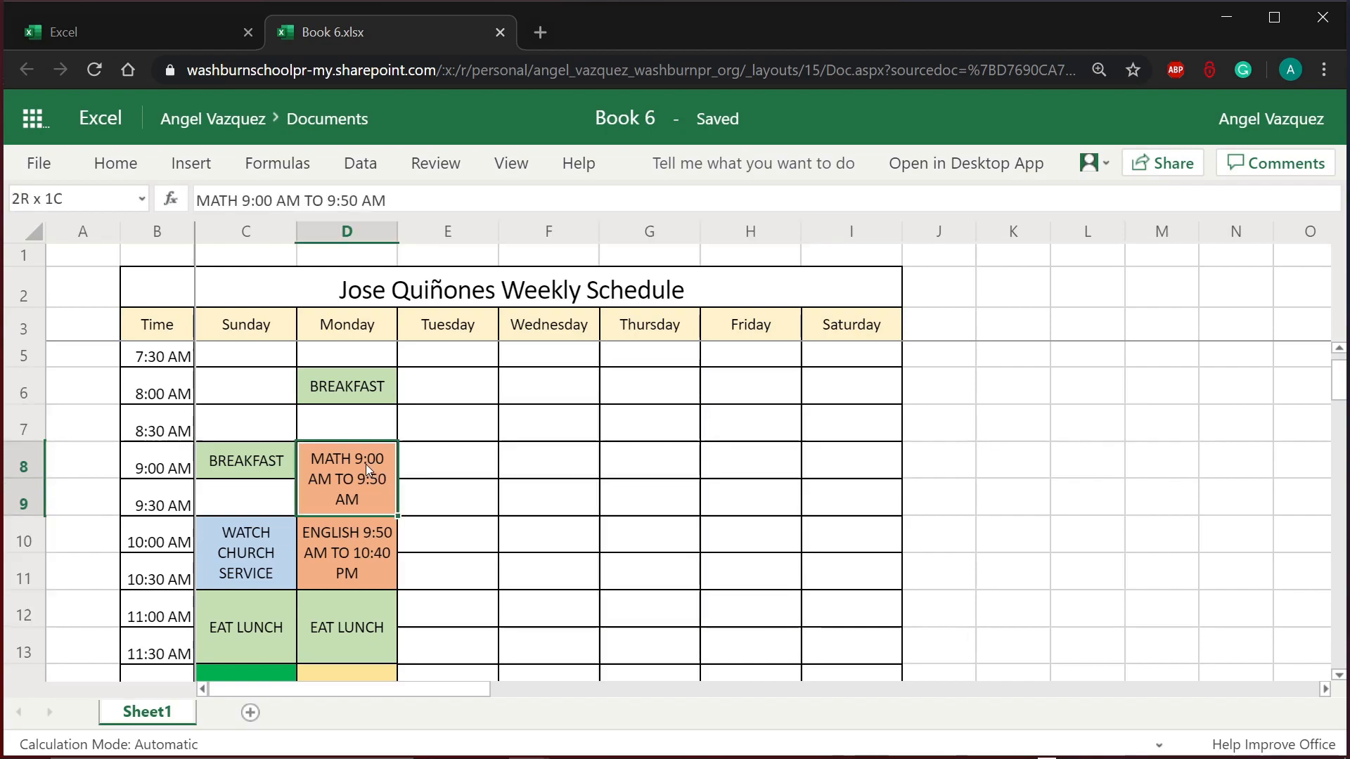
click(344, 575)
scroll(344, 575, down, 3)
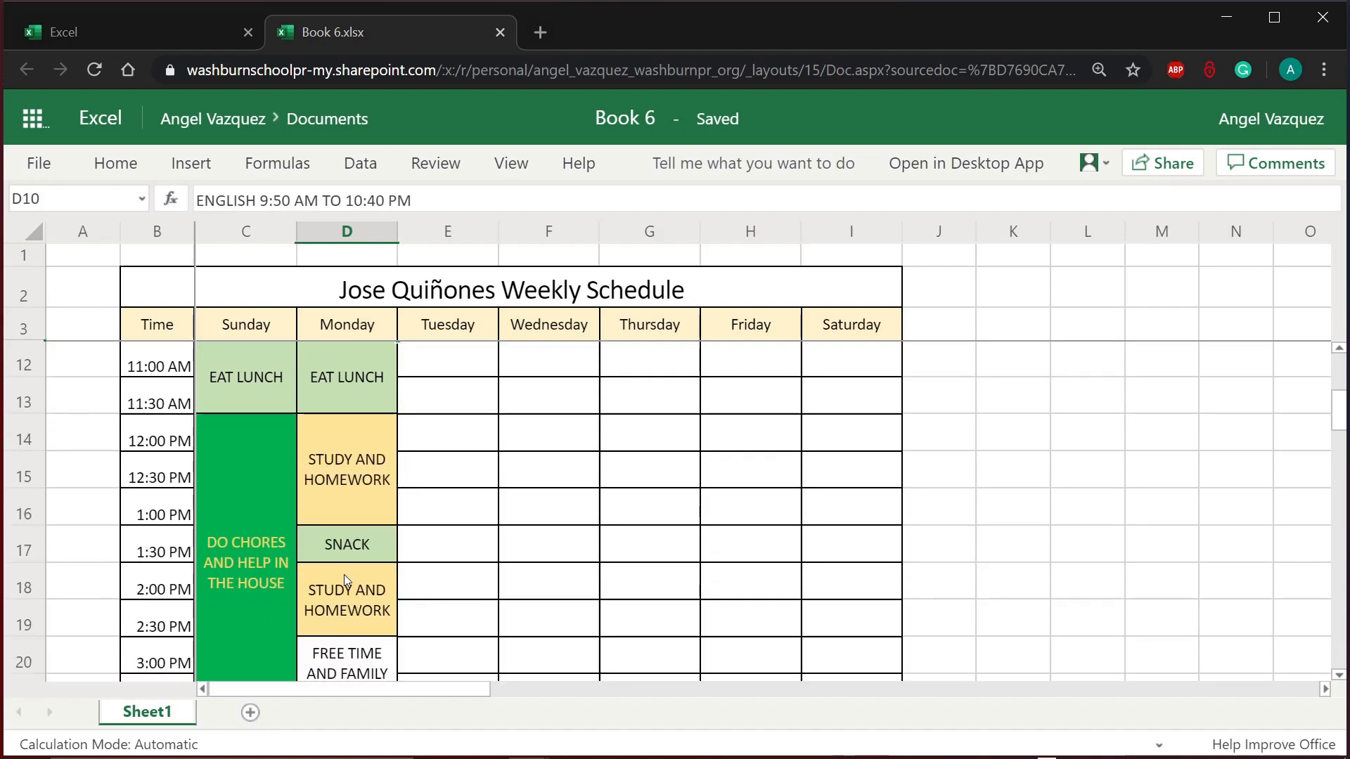
scroll(344, 575, down, 4)
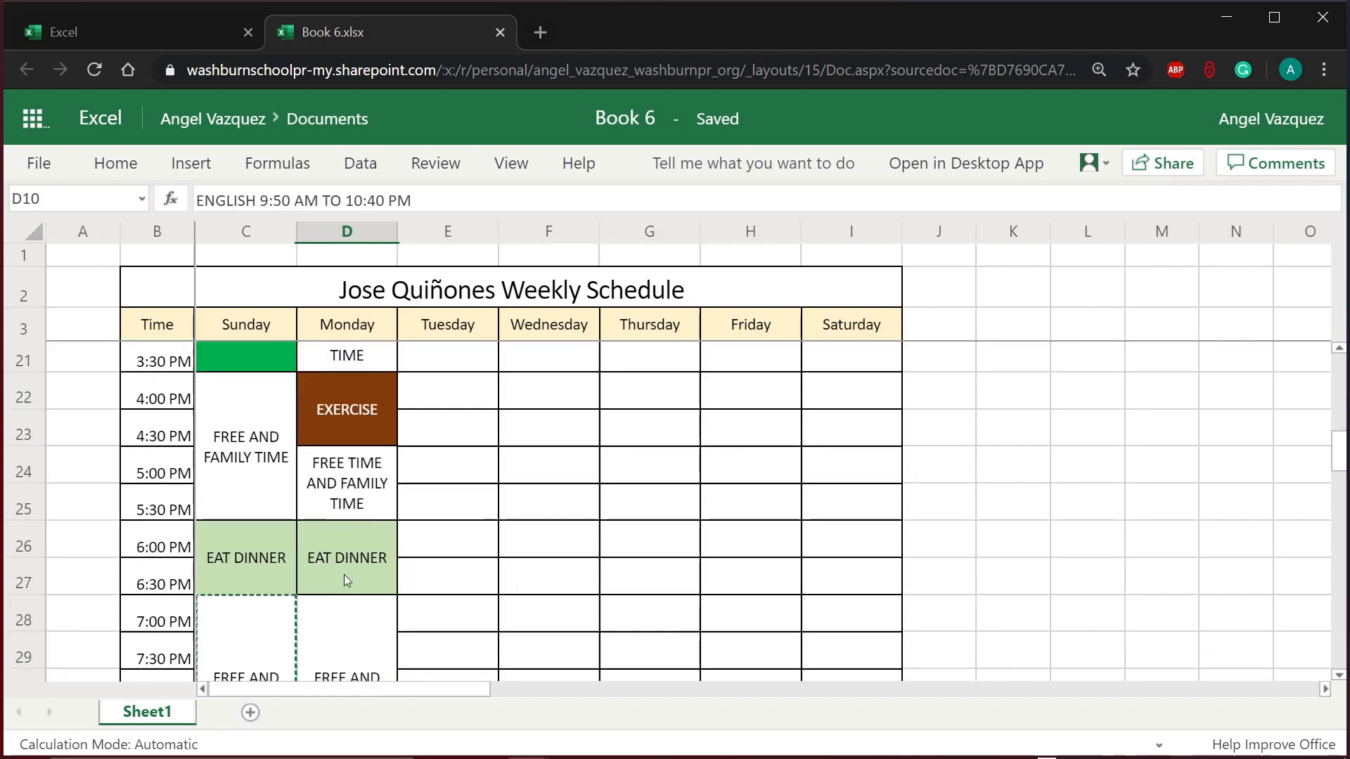
scroll(344, 576, down, 2)
scroll(348, 580, up, 9)
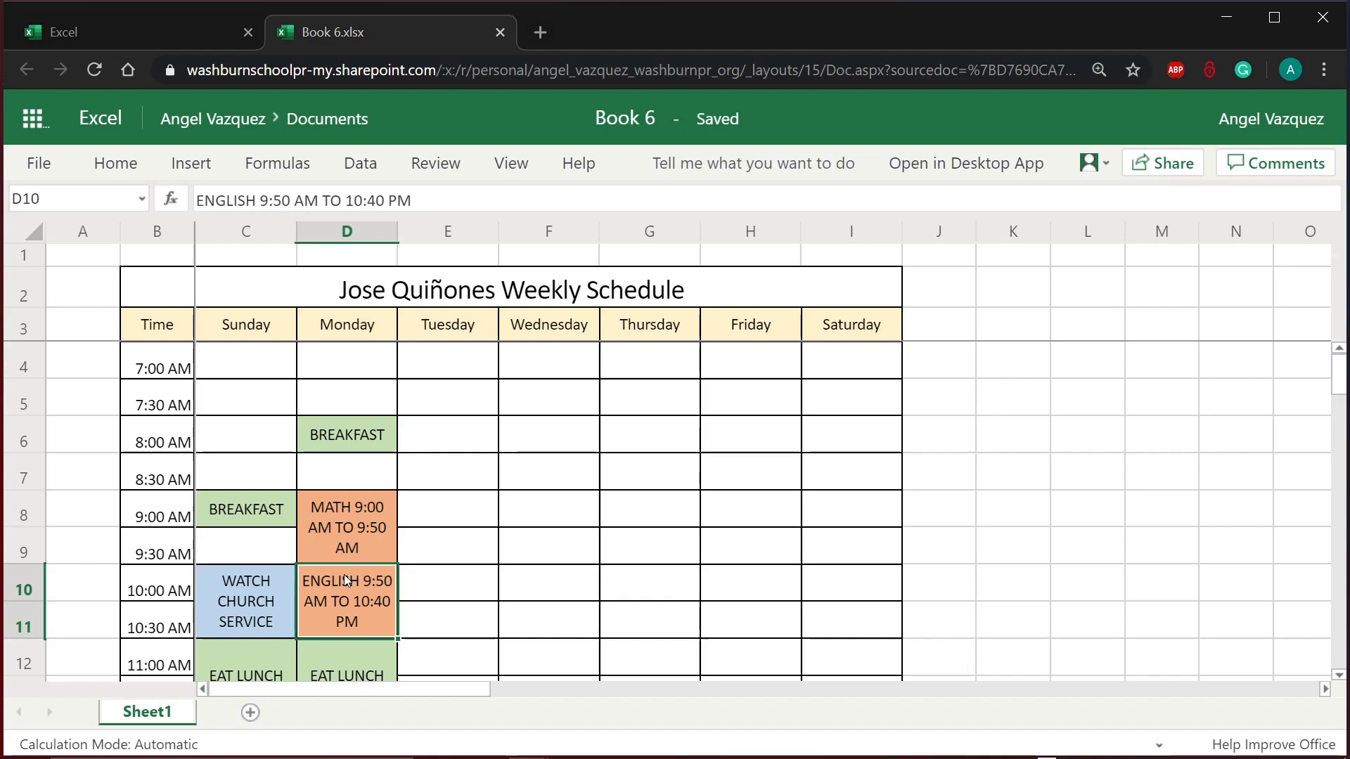
drag(156, 295, 335, 508)
click(302, 399)
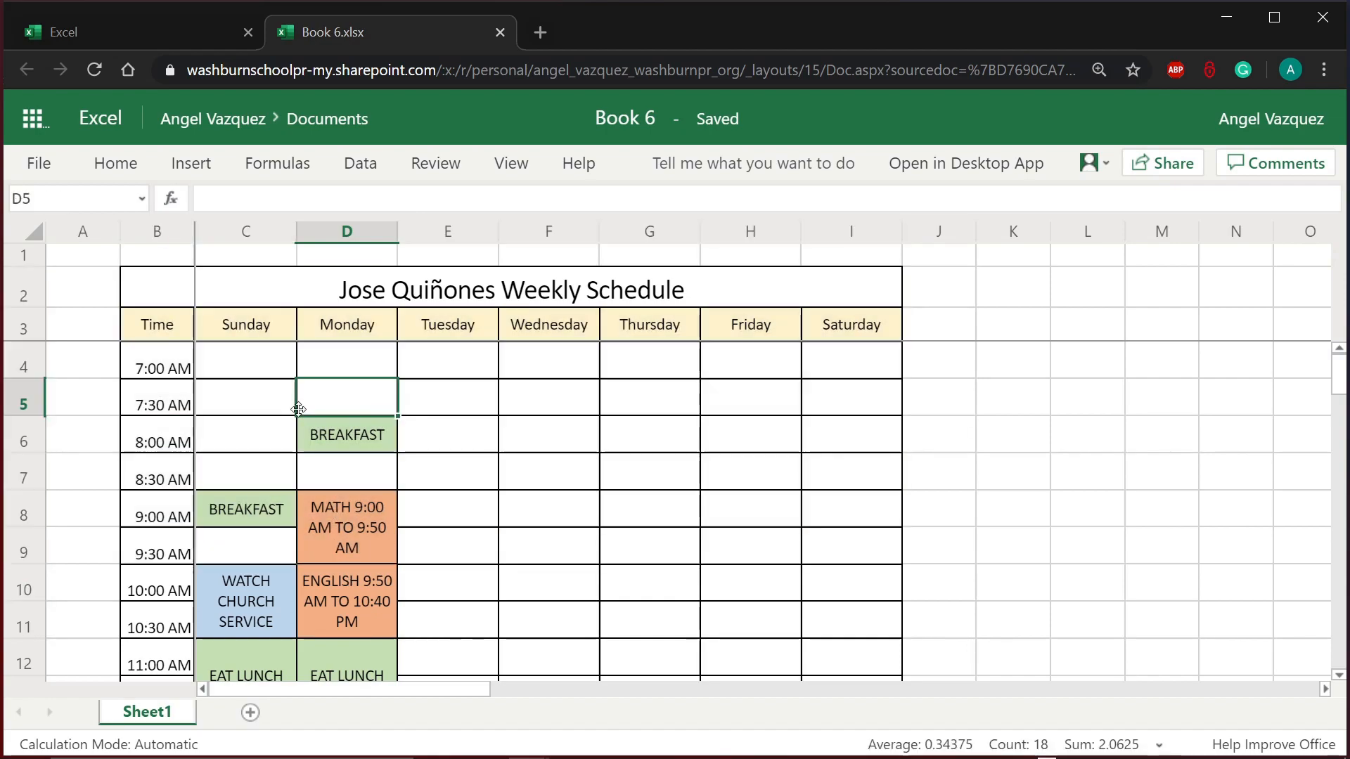
Step: With the merged title selected, set the border colour to Purple
click(172, 298)
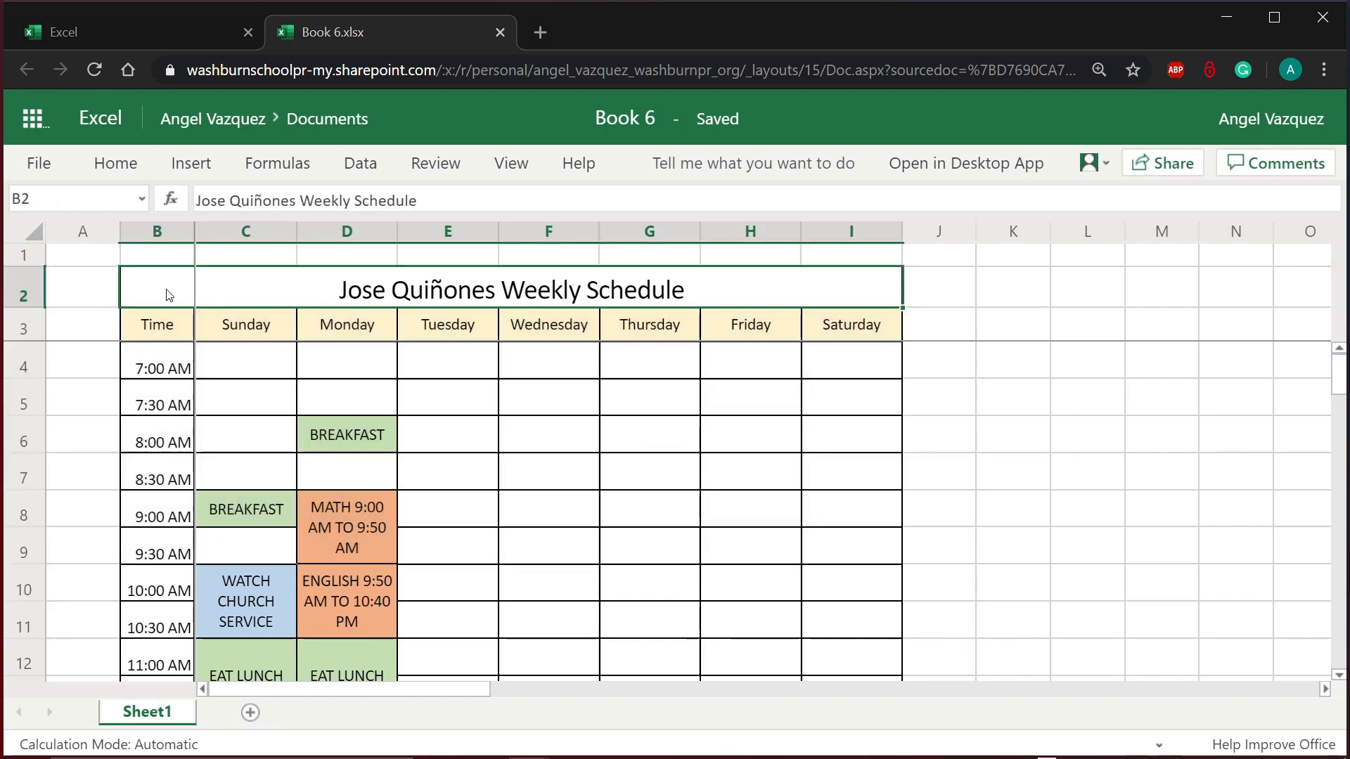
click(125, 171)
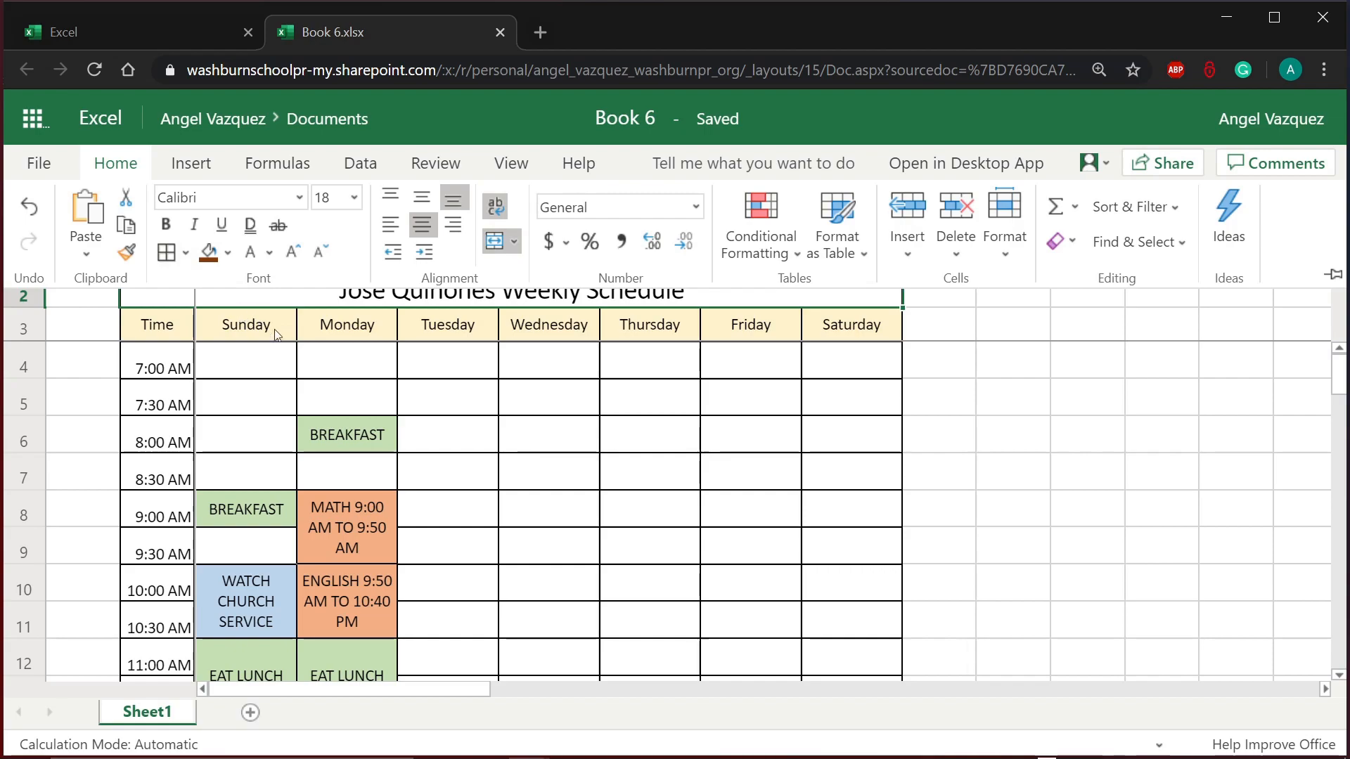
click(313, 381)
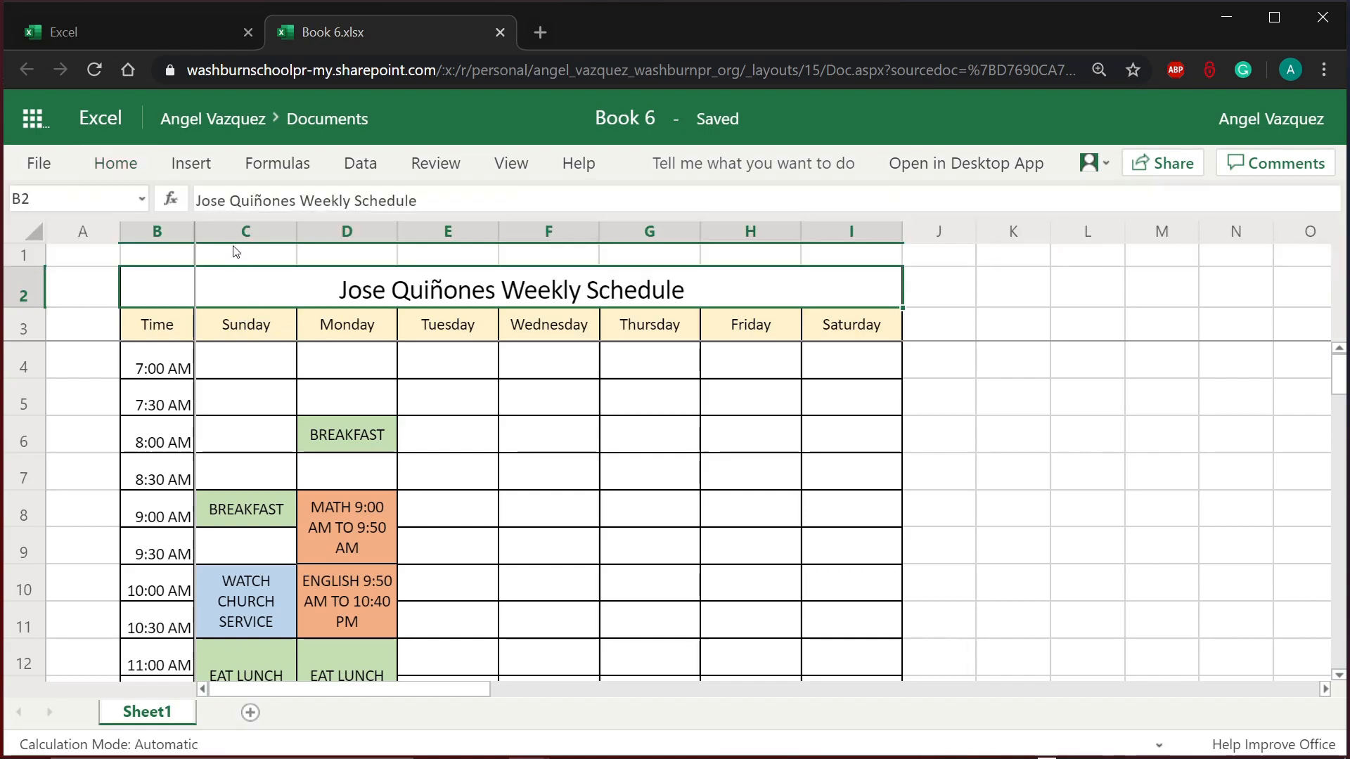
click(138, 170)
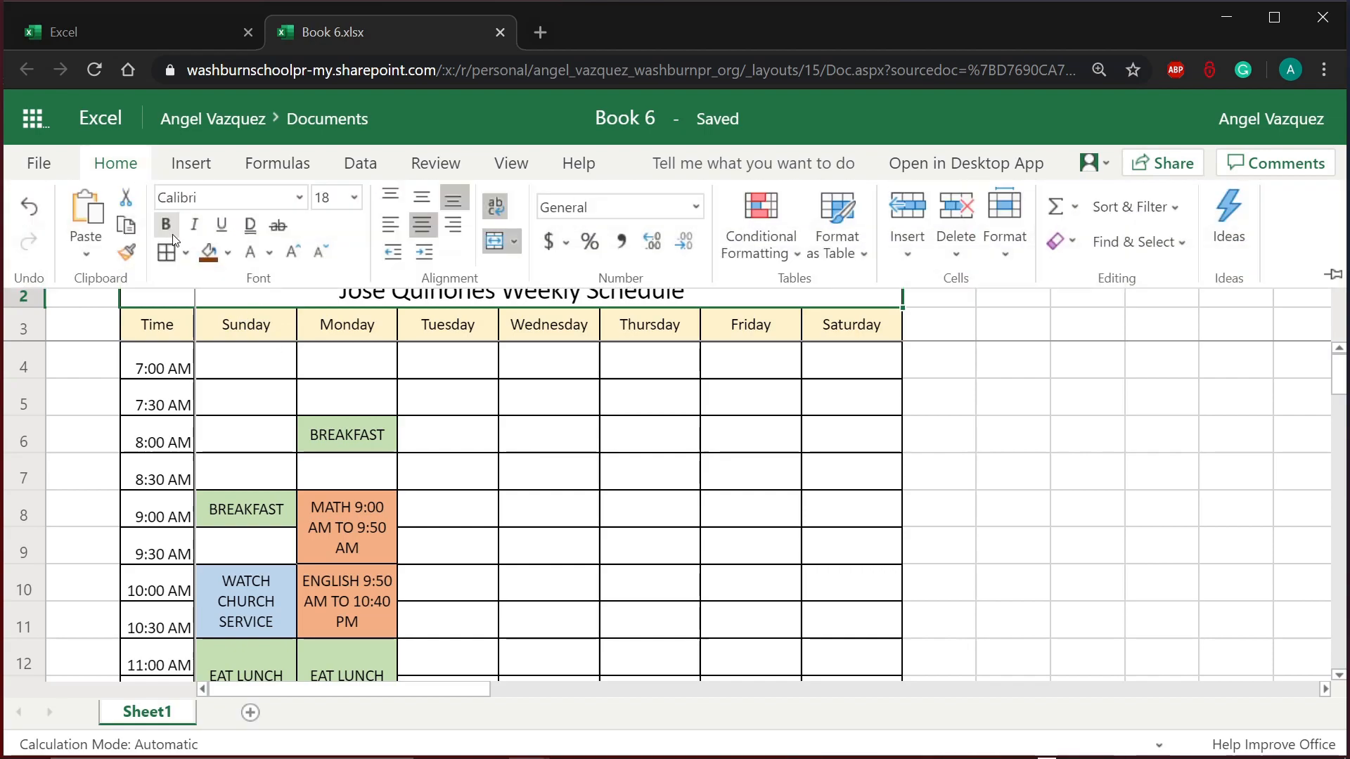
click(187, 251)
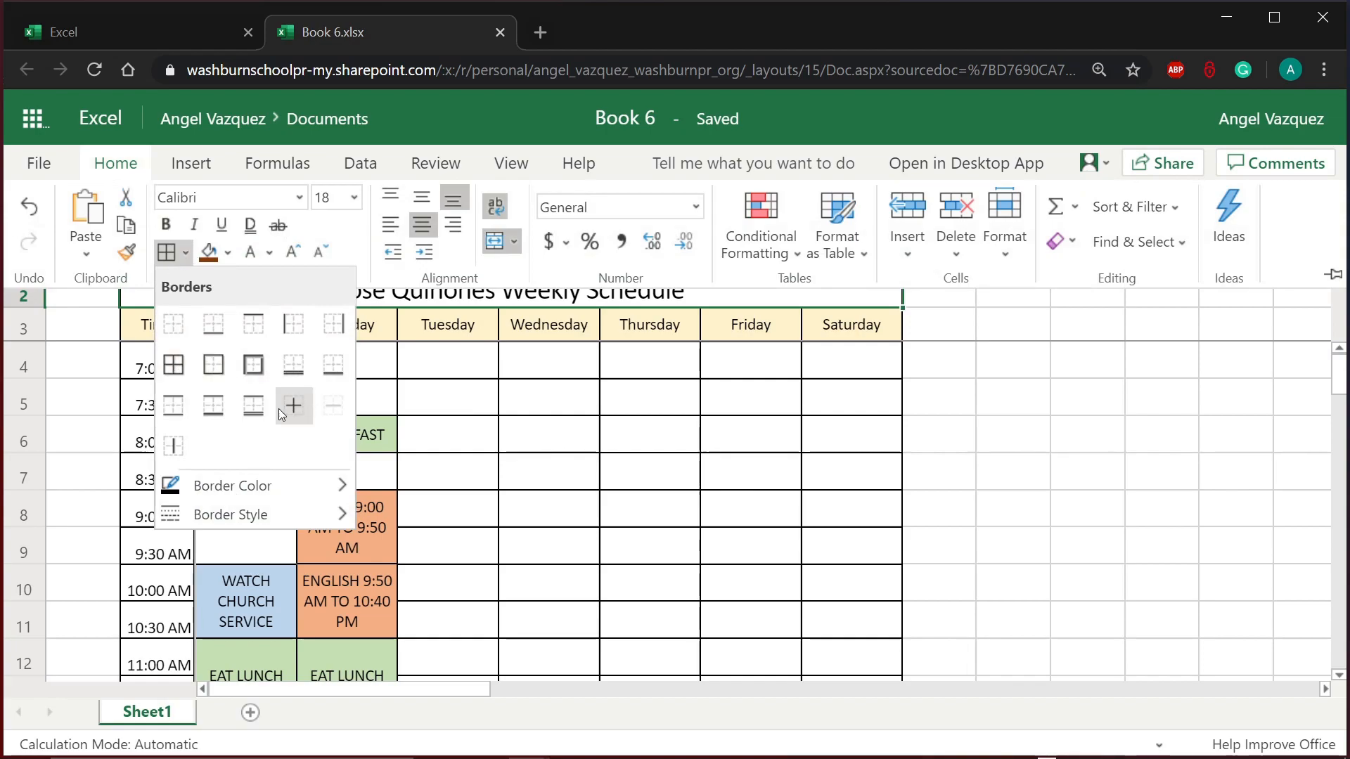
click(288, 486)
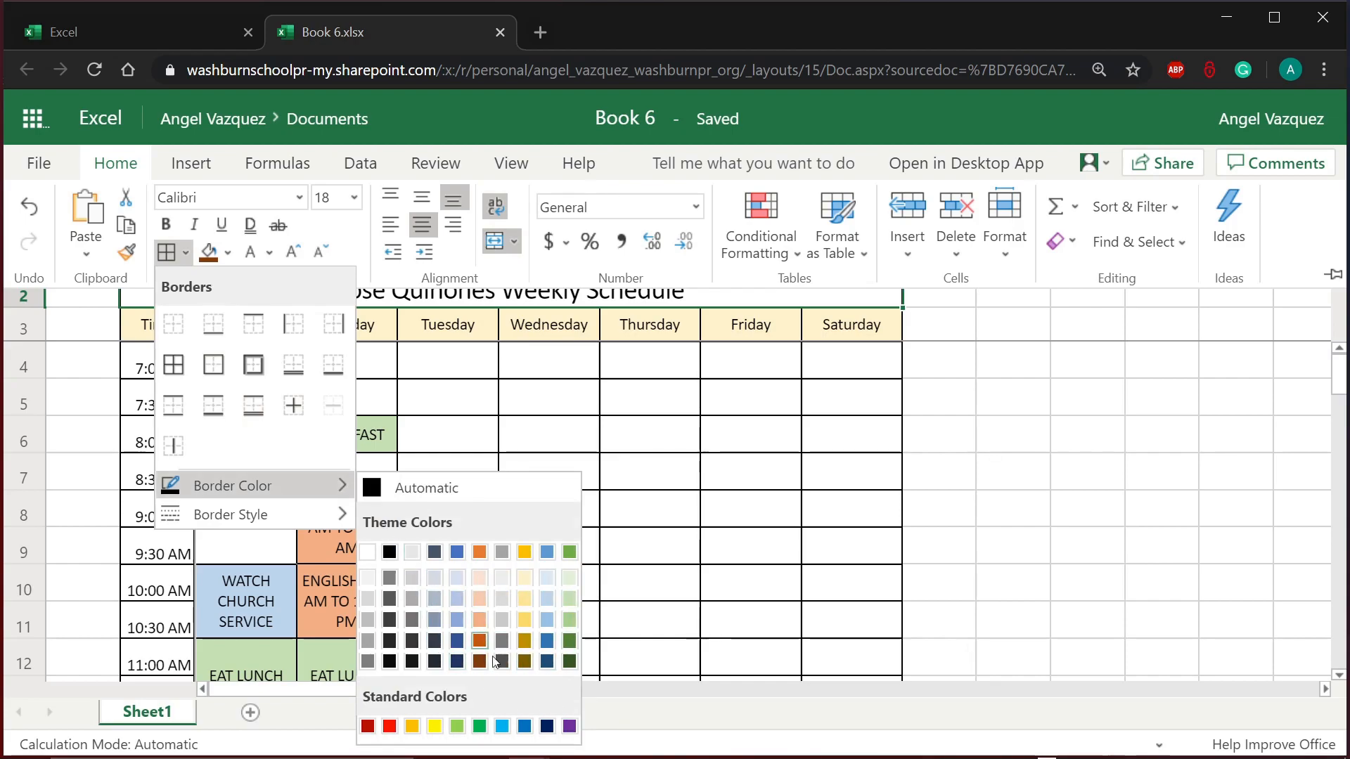
click(569, 728)
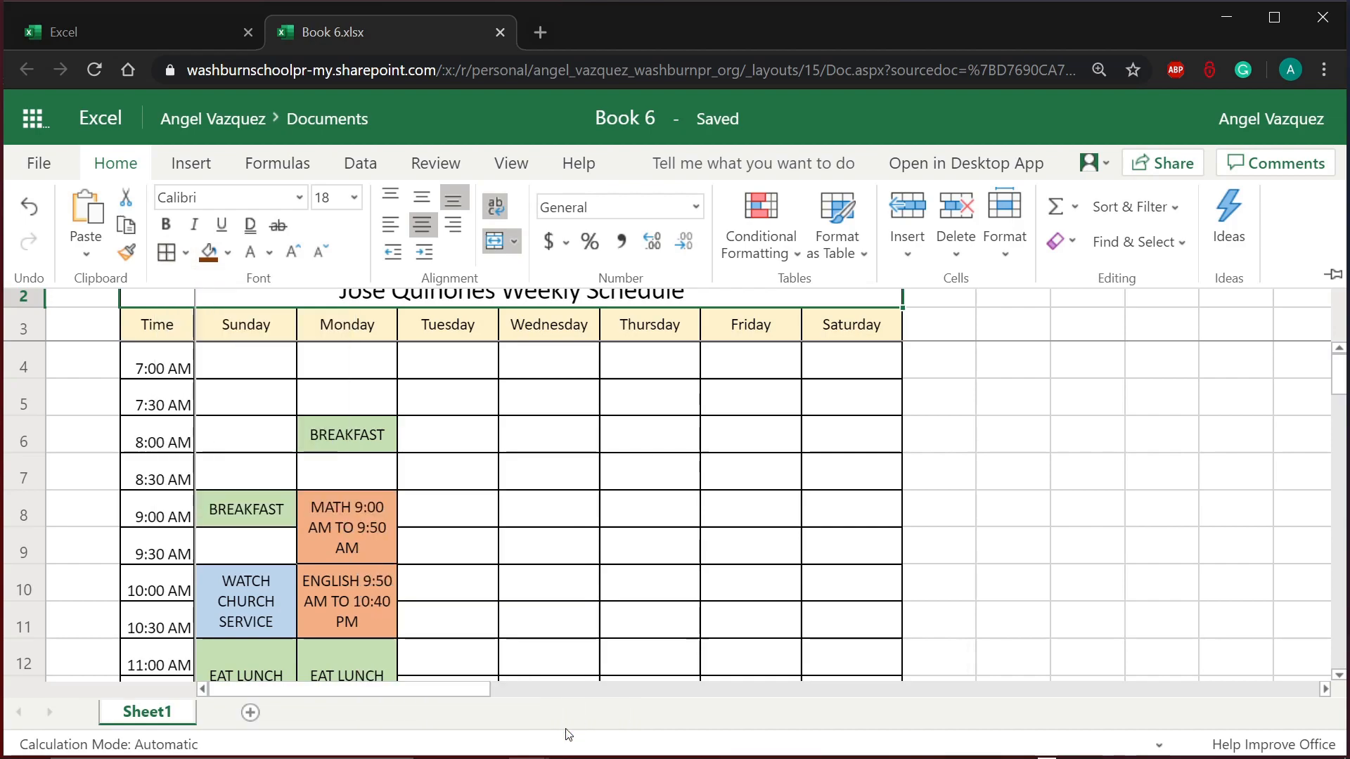
Step: Apply Outside Borders to the title and confirm the purple outline
click(187, 252)
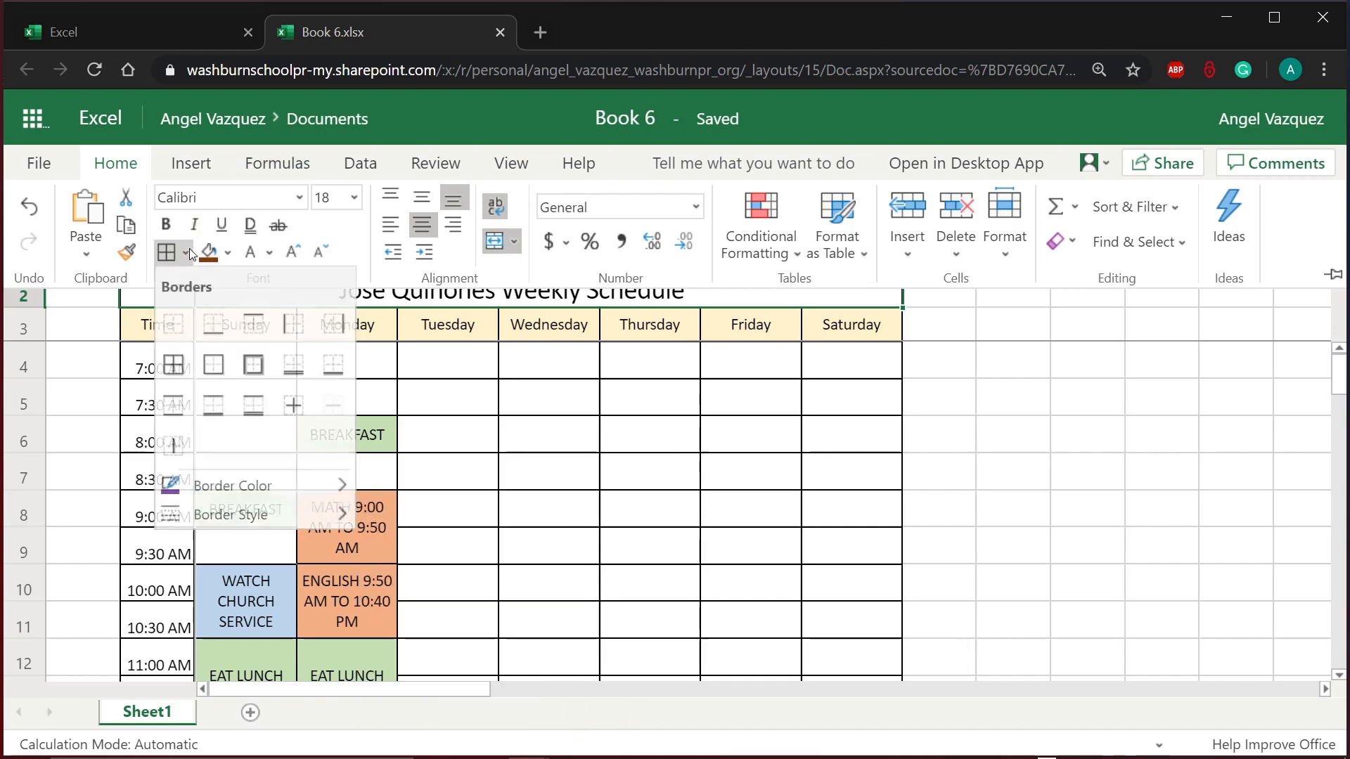
click(251, 386)
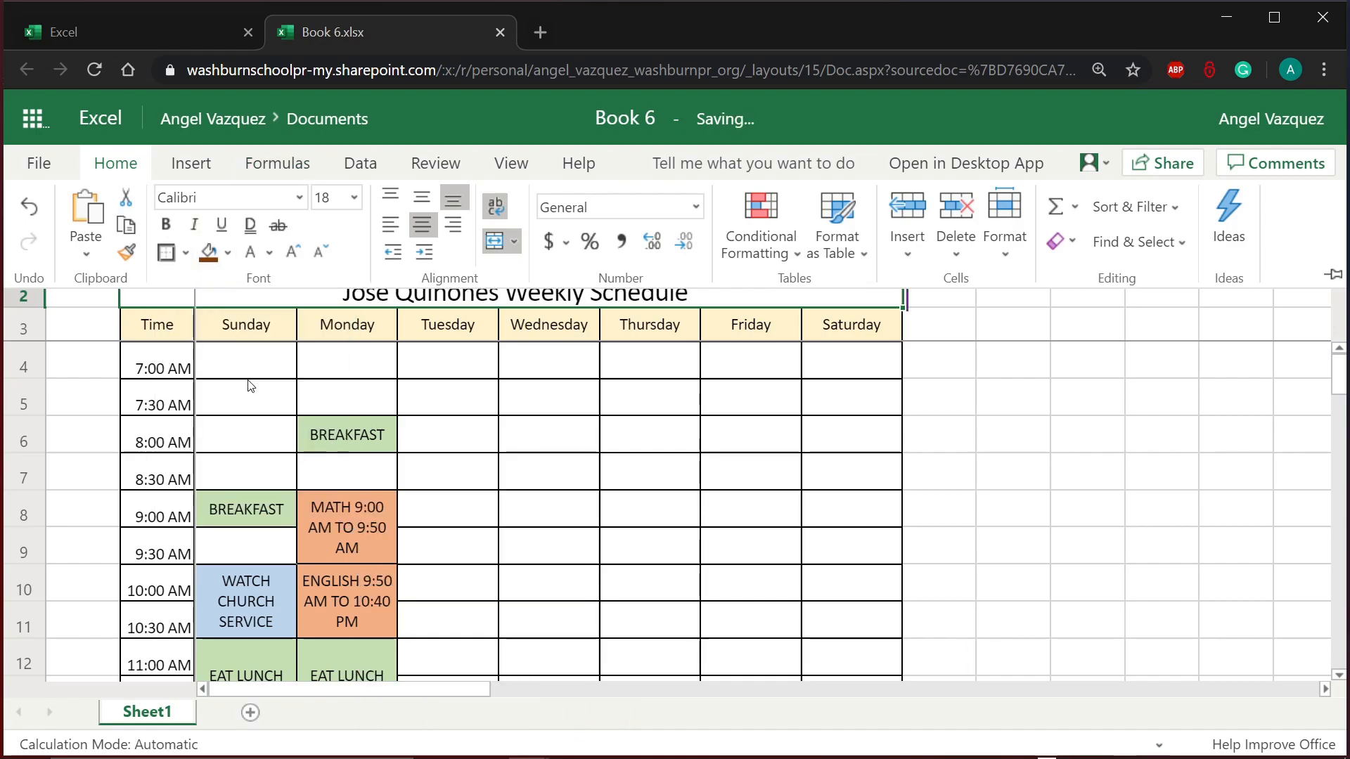
click(542, 416)
click(544, 412)
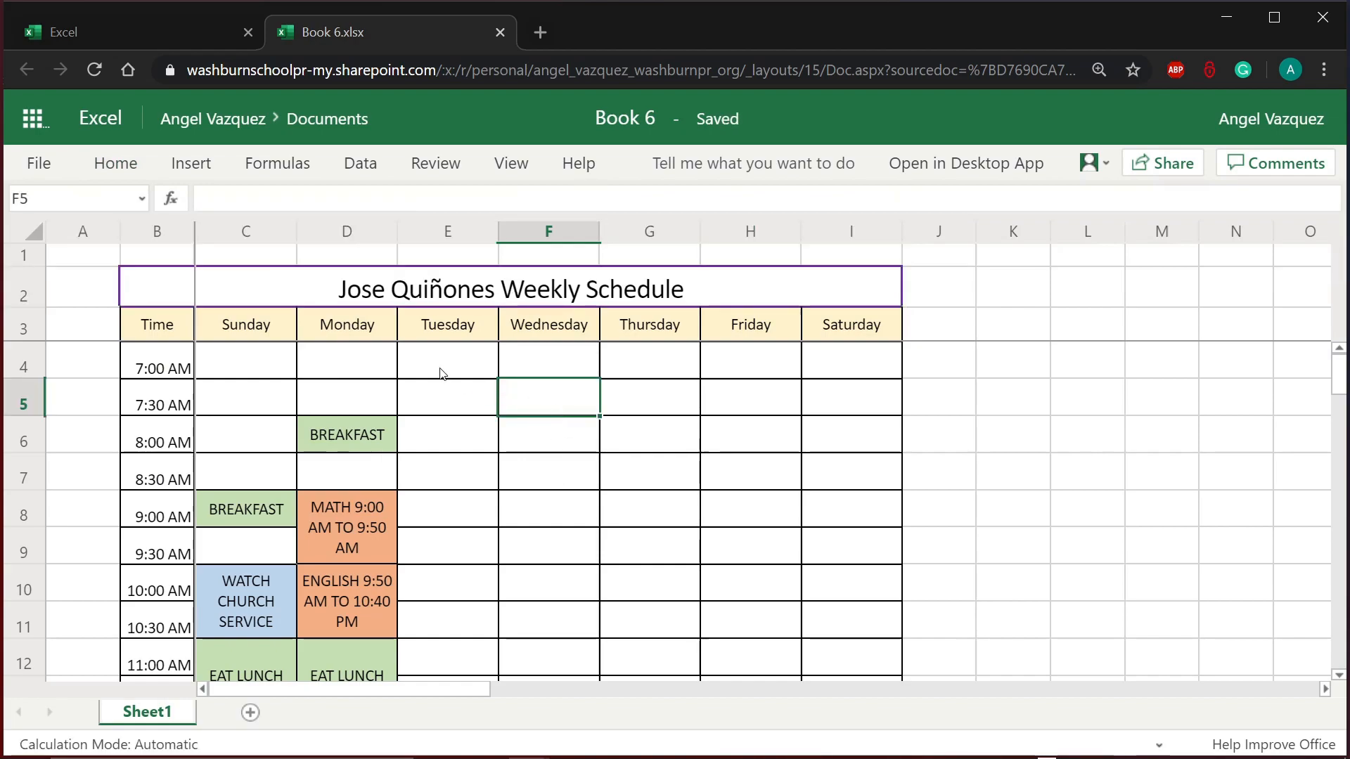
click(236, 261)
click(166, 296)
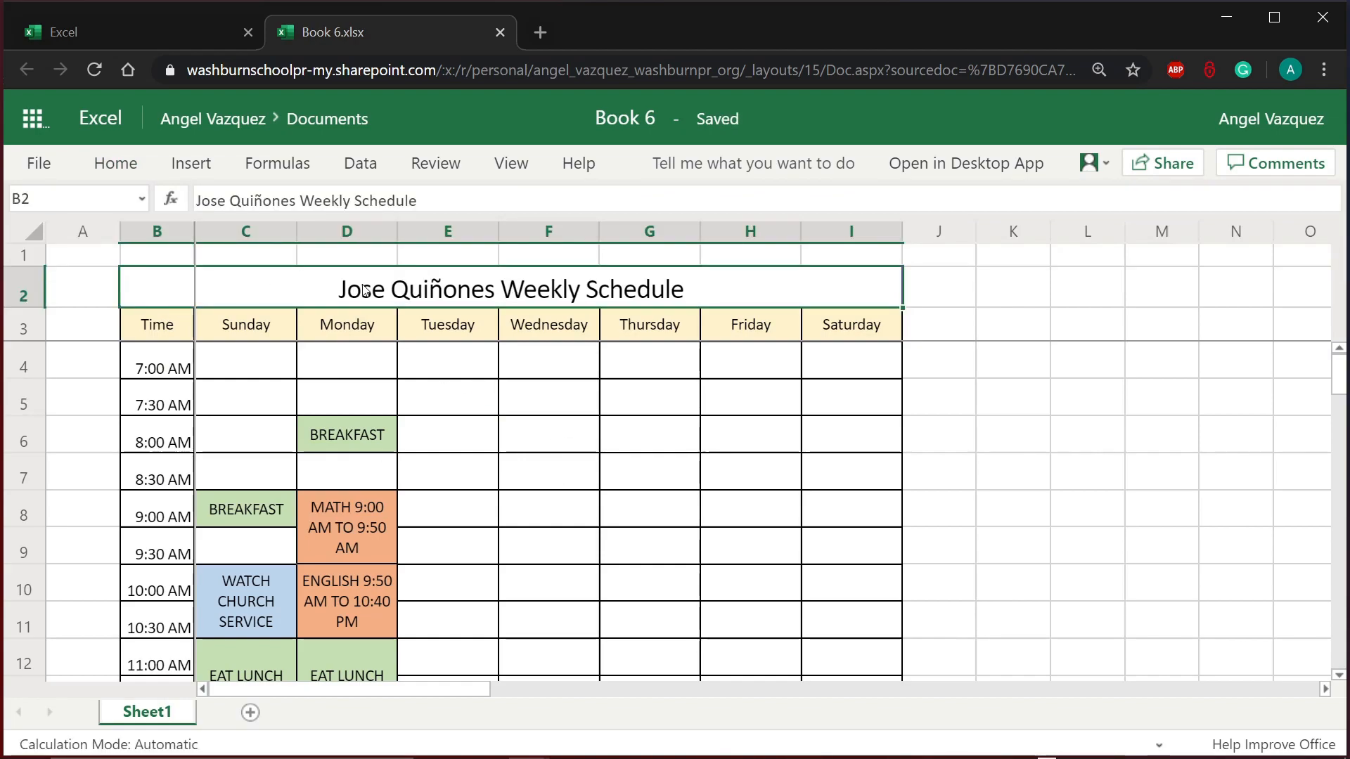
click(485, 433)
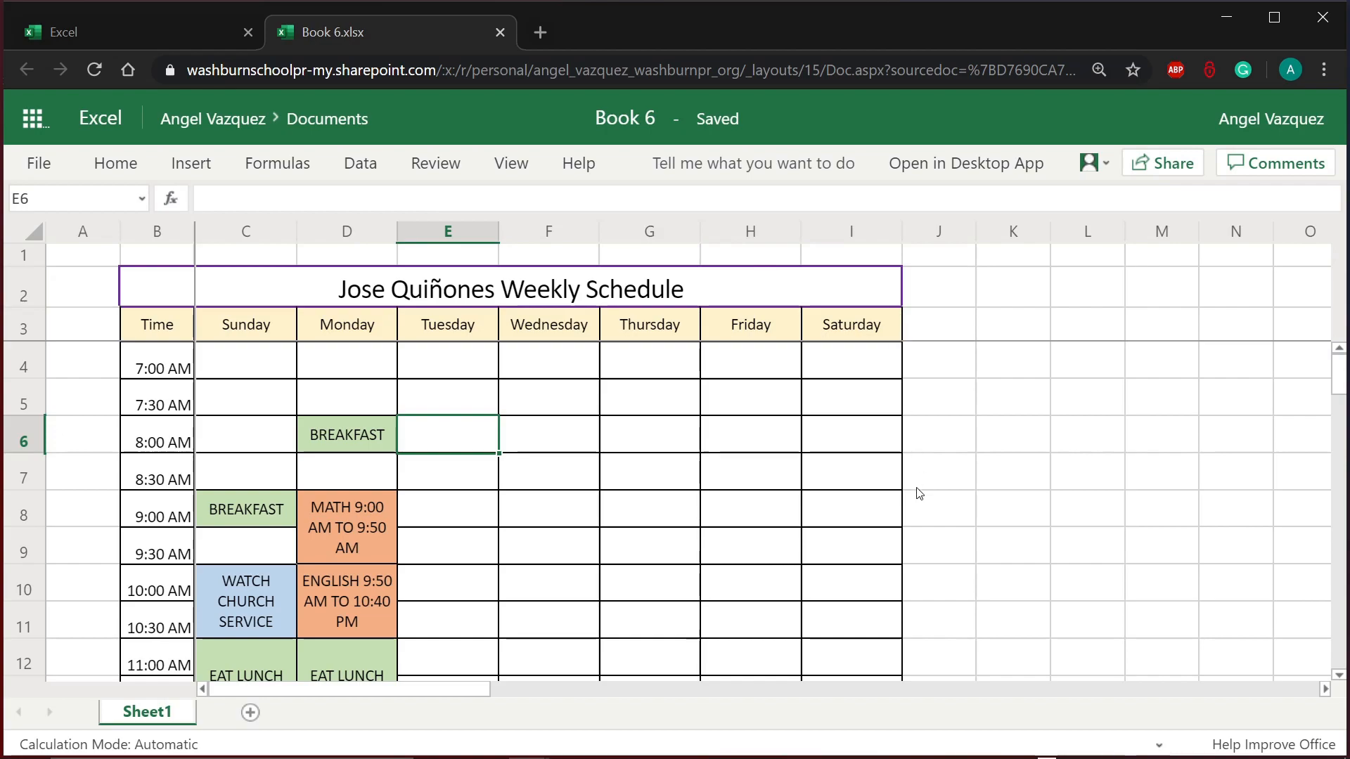
click(718, 486)
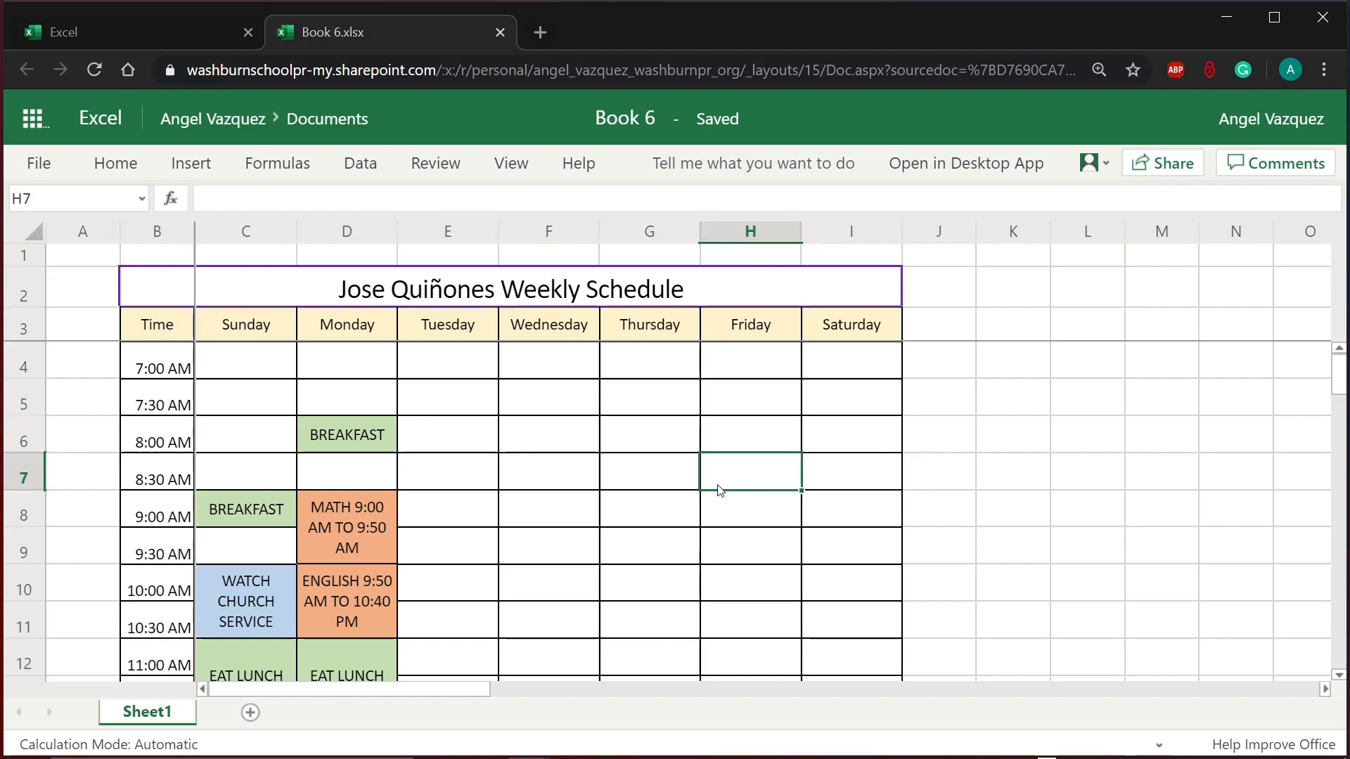
scroll(718, 490, down, 5)
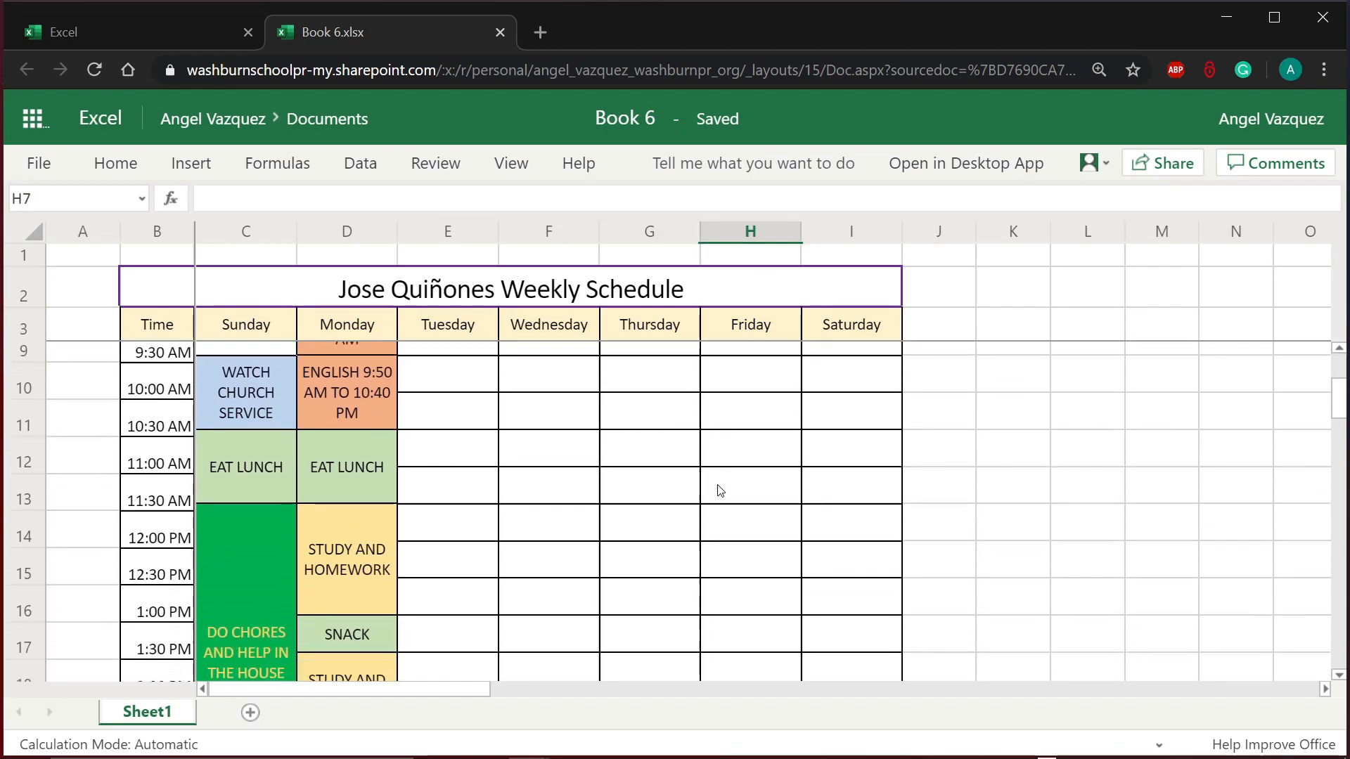
scroll(718, 490, down, 2)
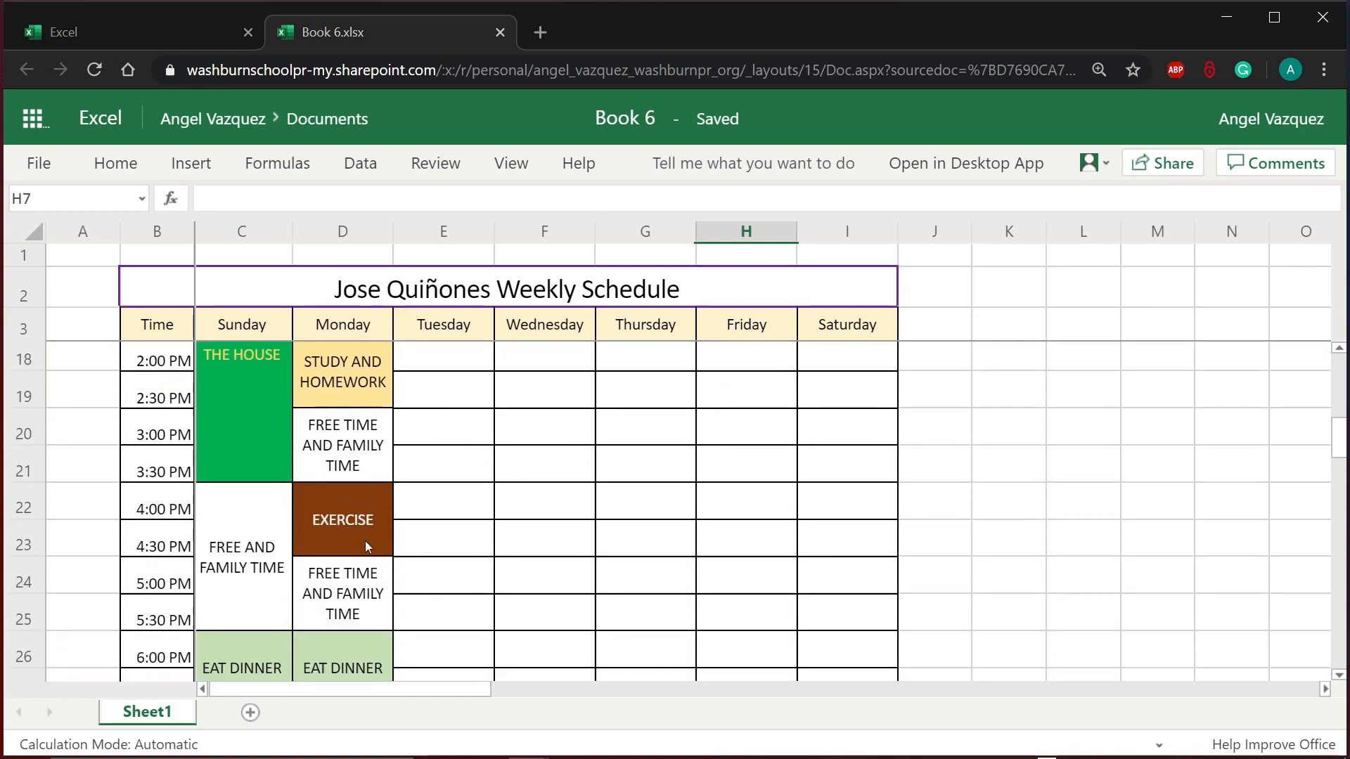
click(365, 542)
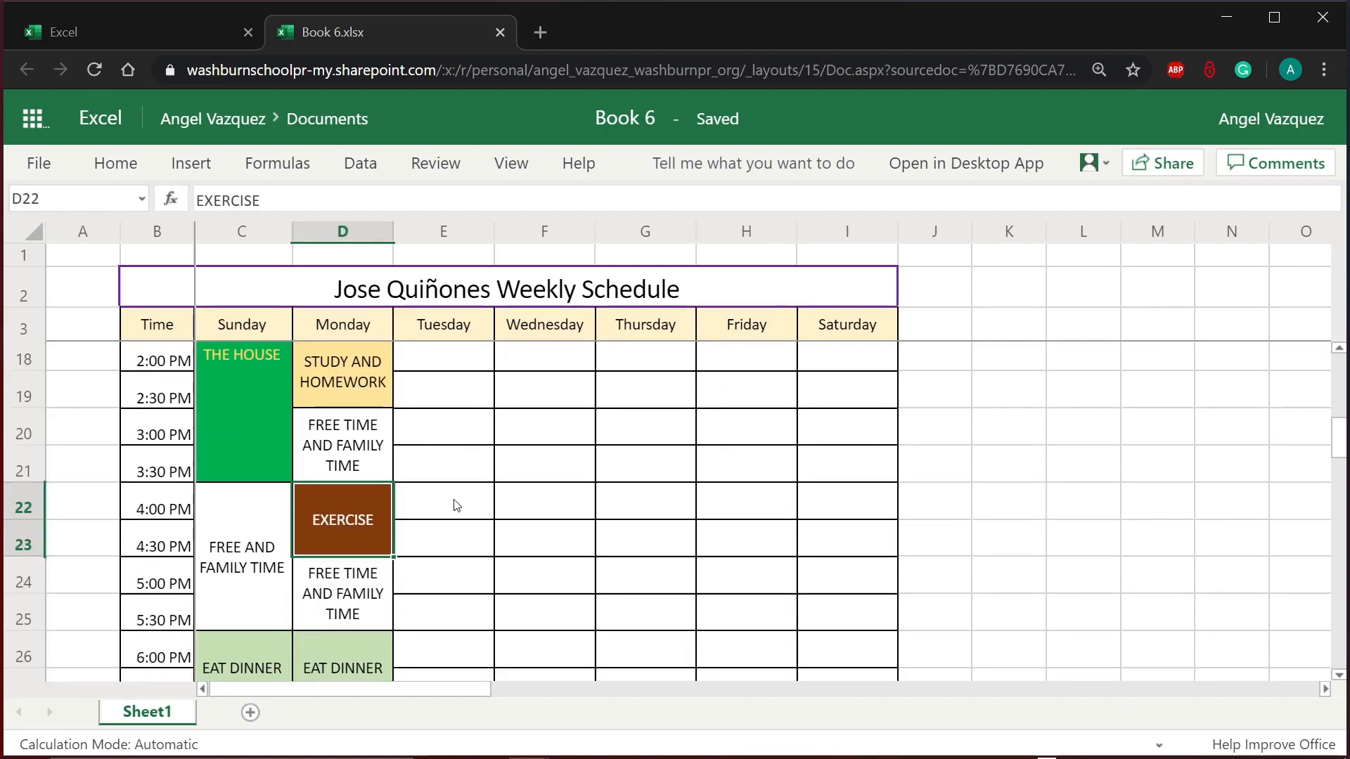
scroll(457, 505, down, 3)
scroll(457, 505, up, 2)
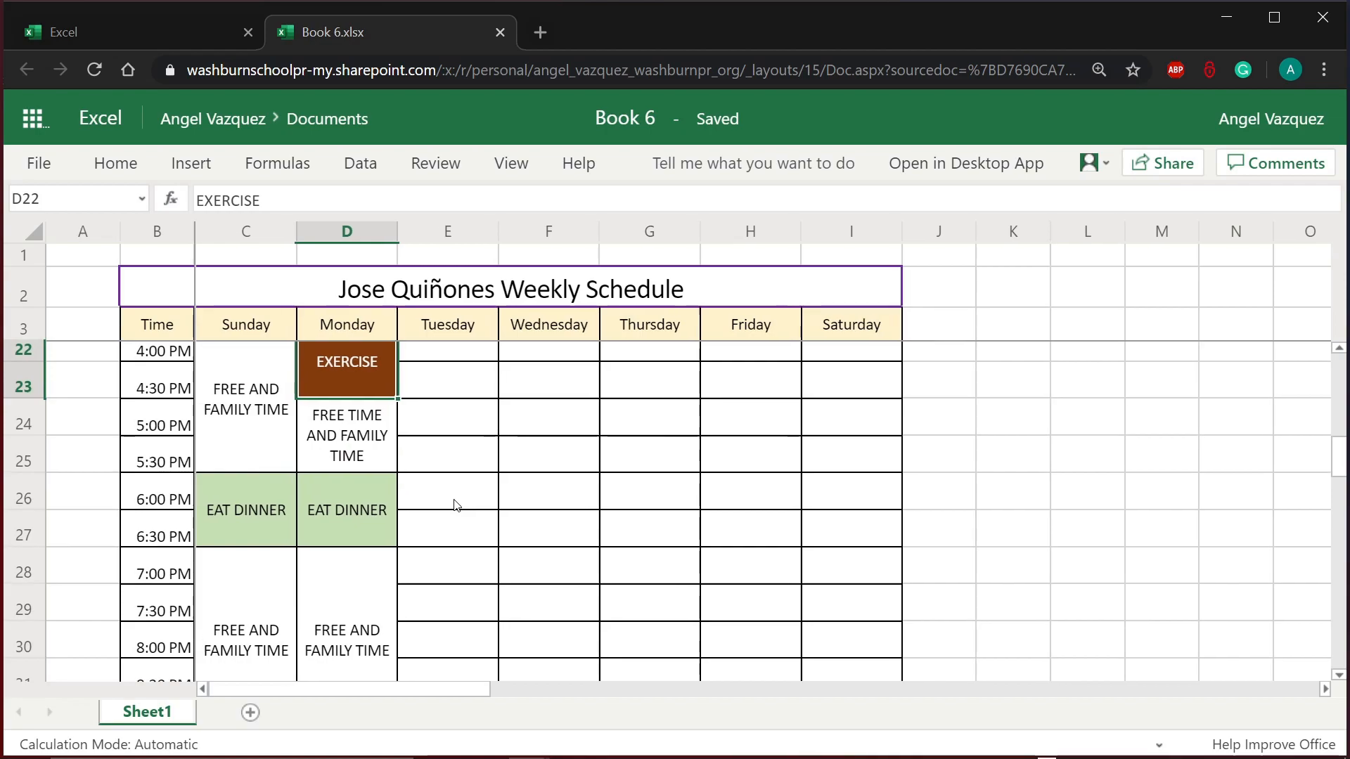
scroll(457, 505, down, 2)
scroll(457, 505, up, 1)
scroll(457, 505, up, 7)
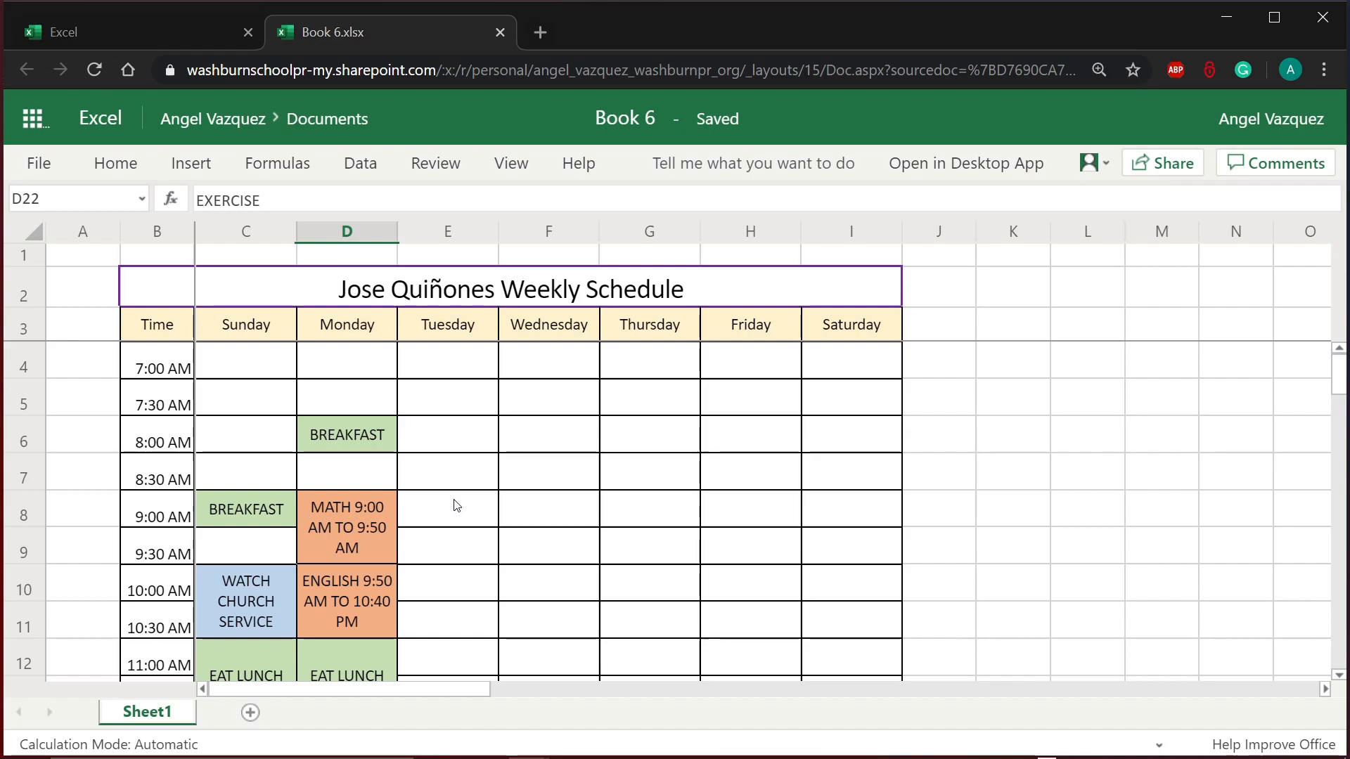
scroll(456, 505, down, 3)
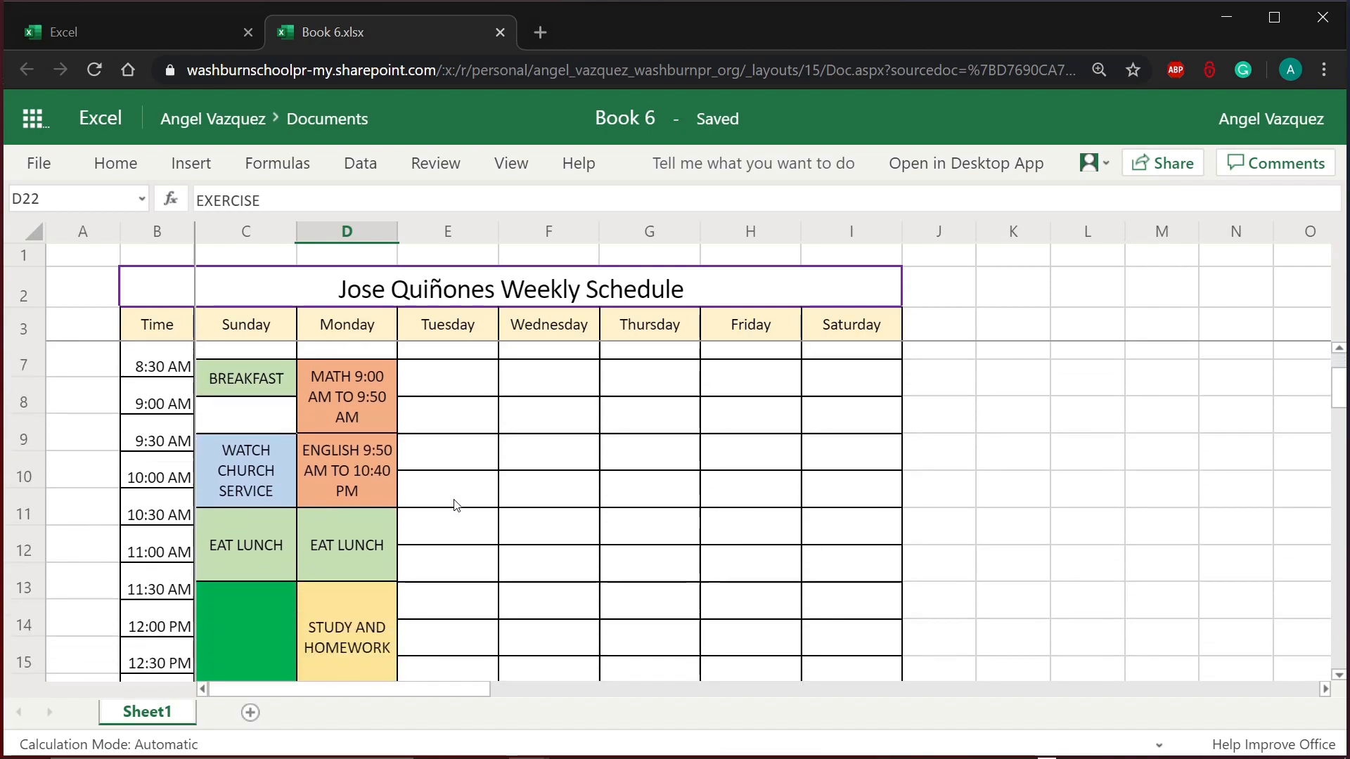
scroll(456, 505, up, 3)
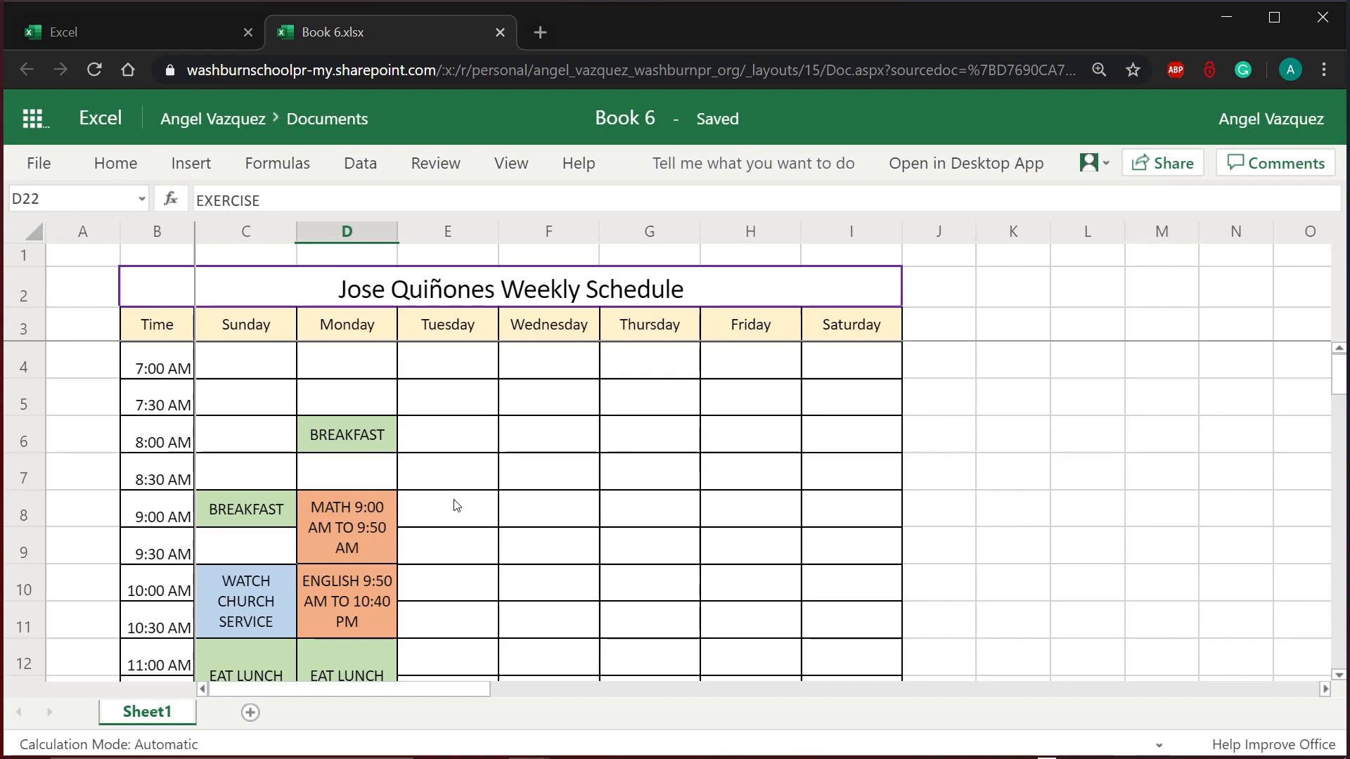
click(226, 486)
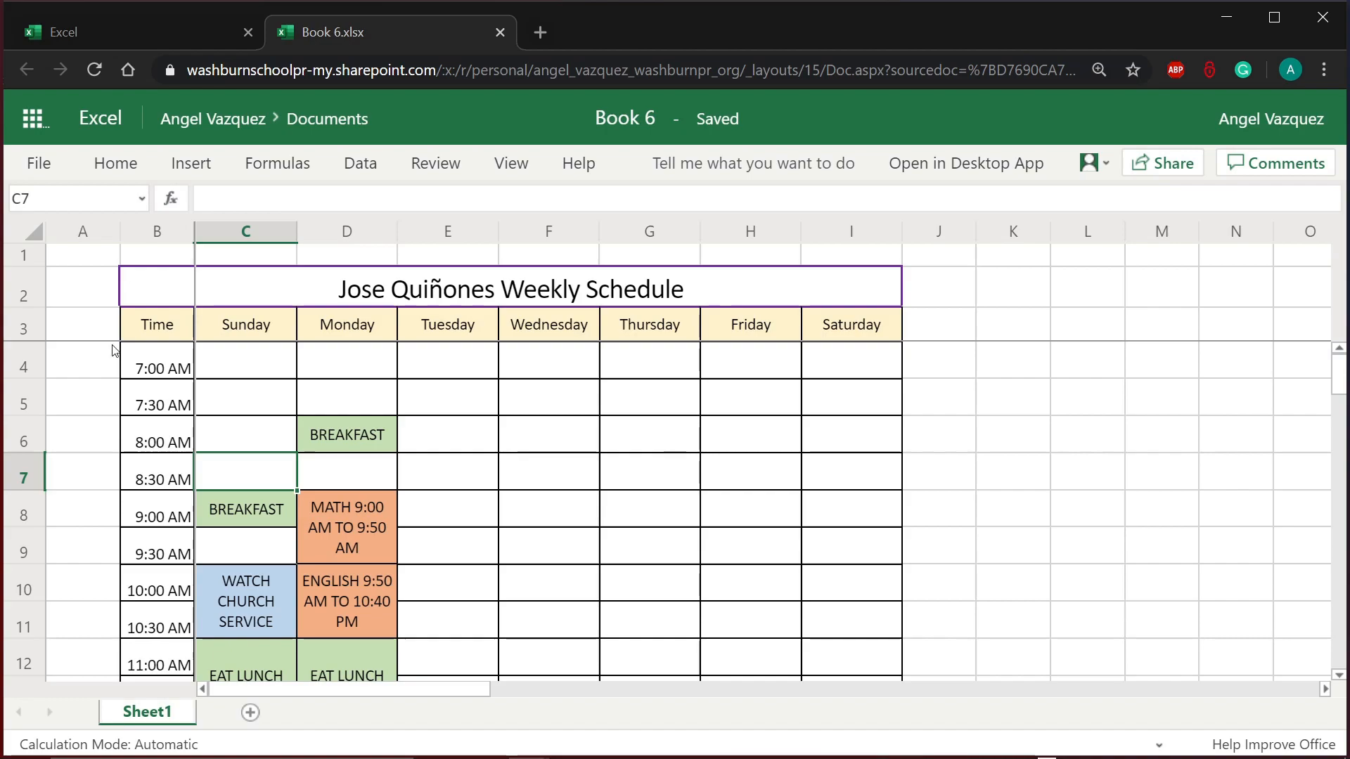
drag(140, 291, 366, 633)
click(515, 598)
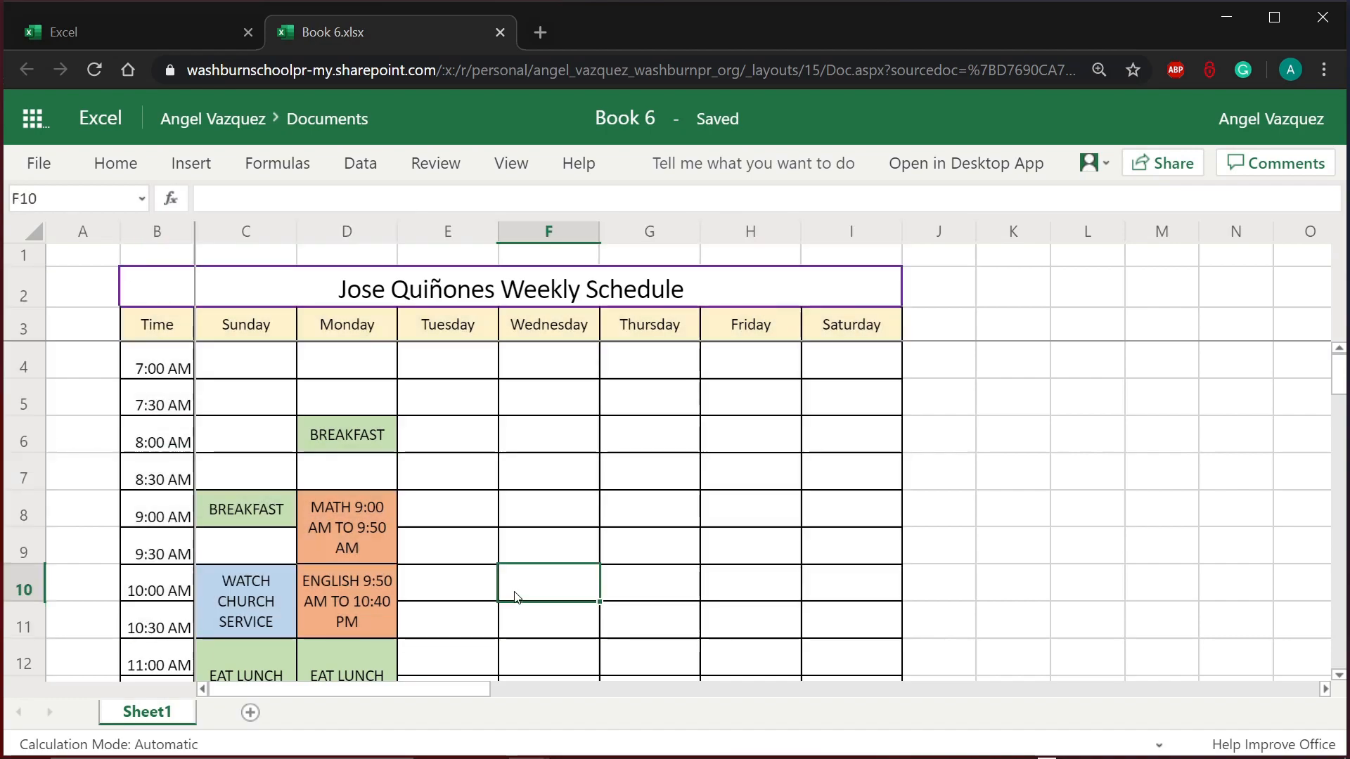
Step: Rename Book 6 to the student's full name plus 'Weekly Schedule', fixing a typo in the name
click(626, 123)
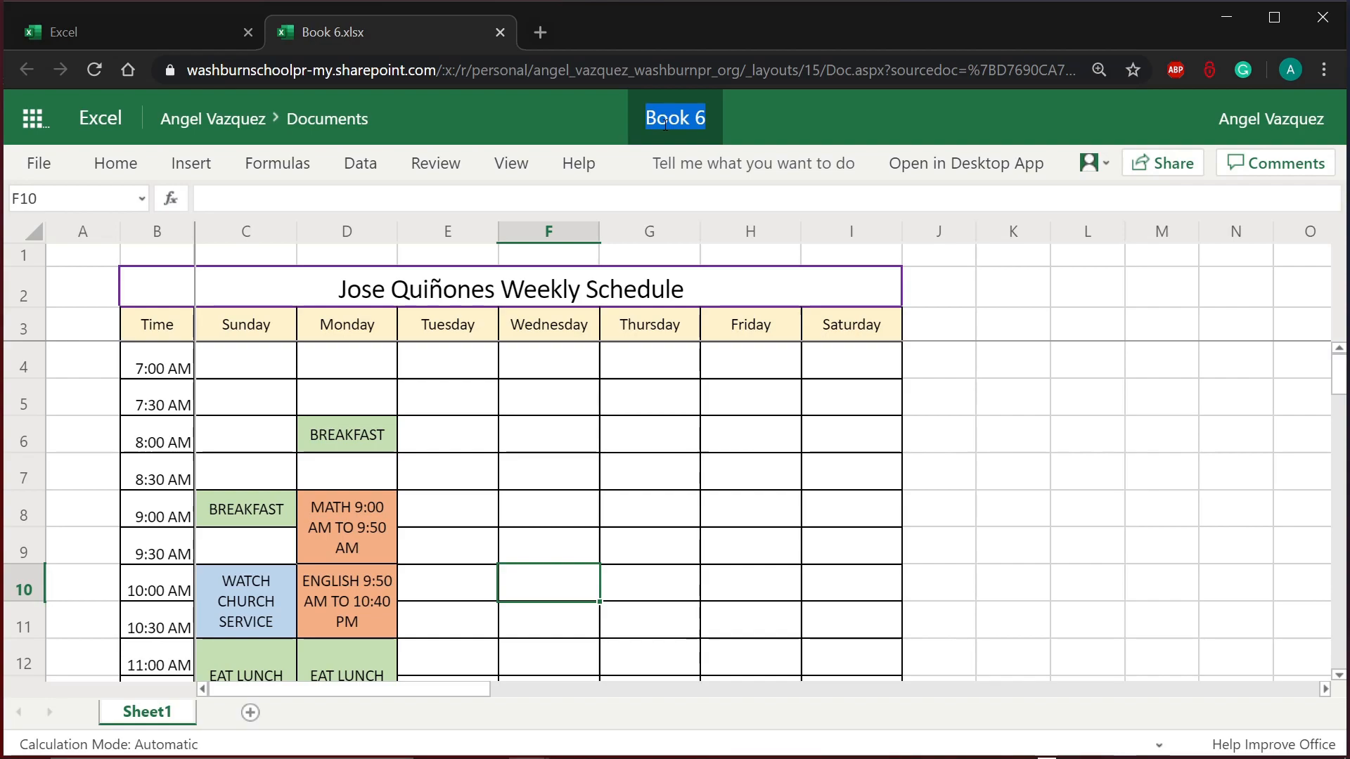
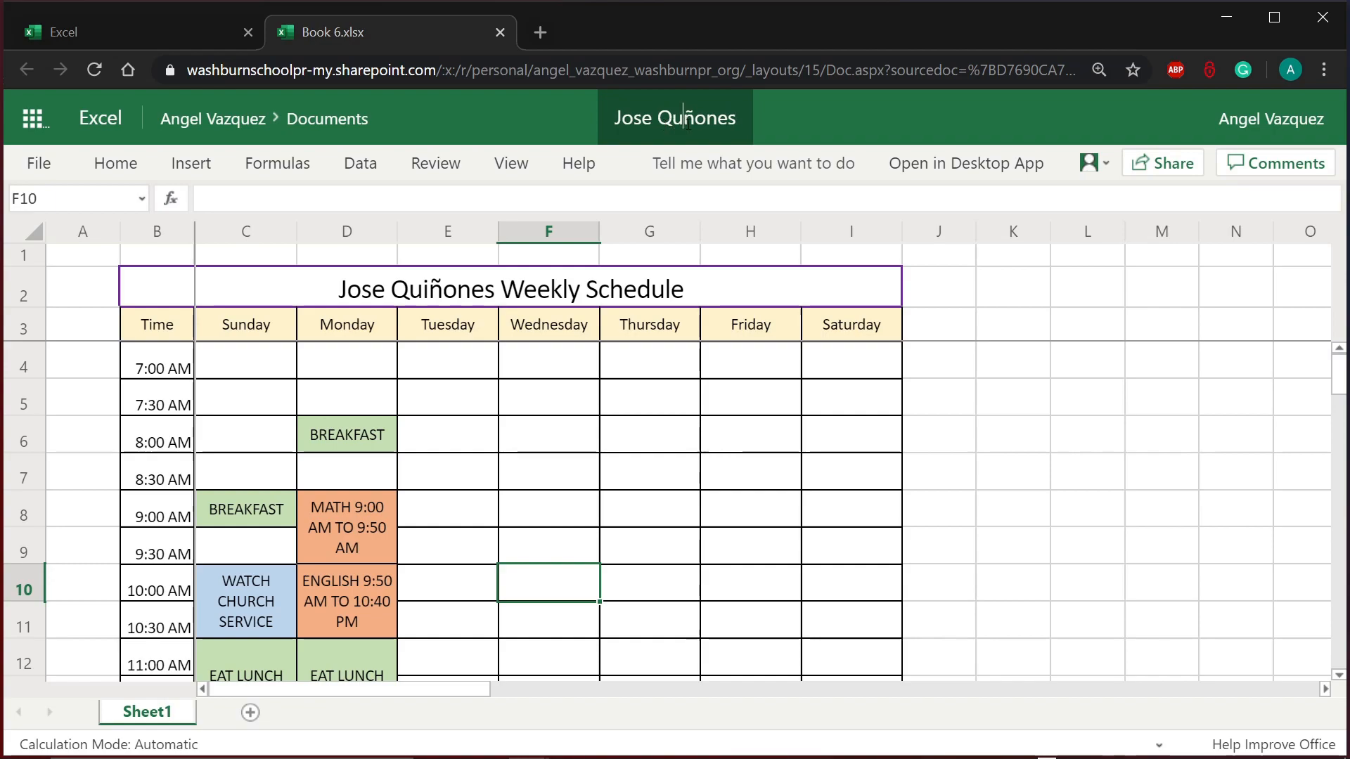
click(688, 124)
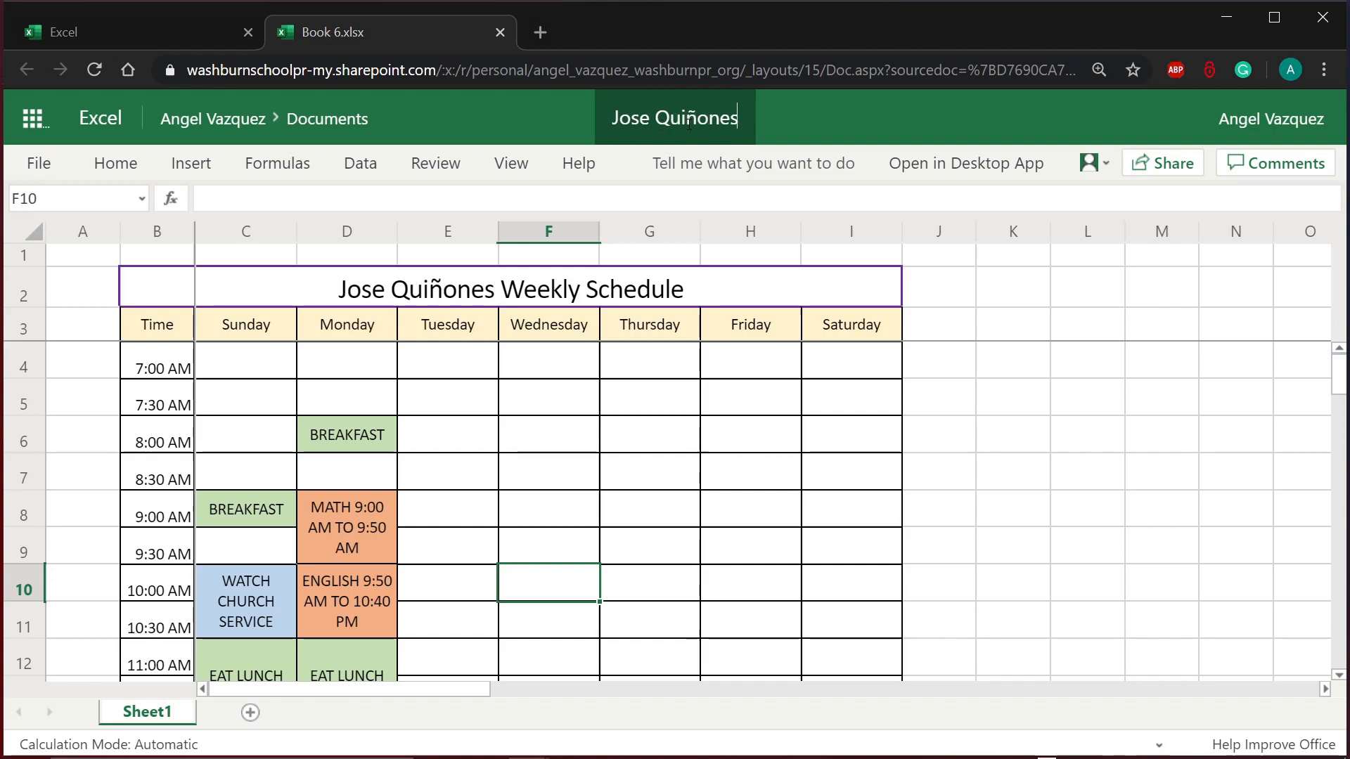
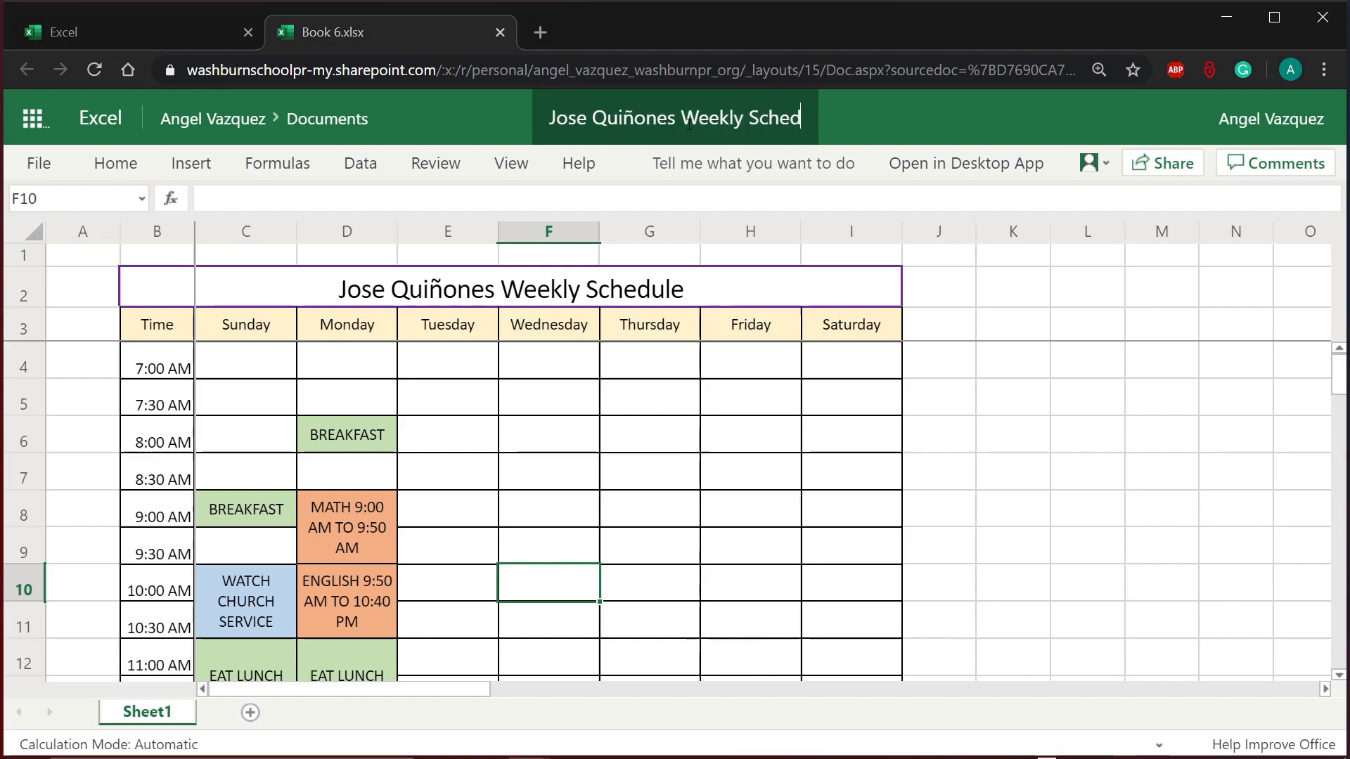
click(773, 277)
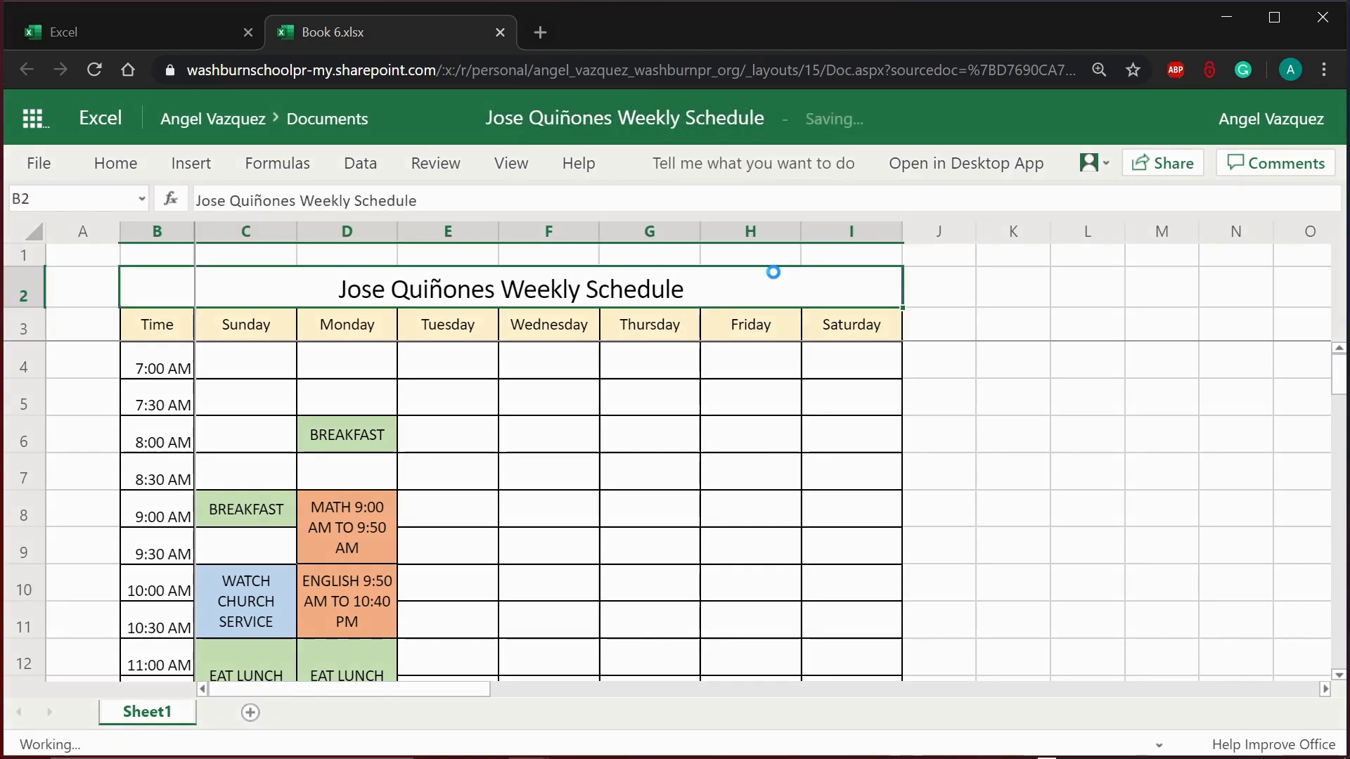